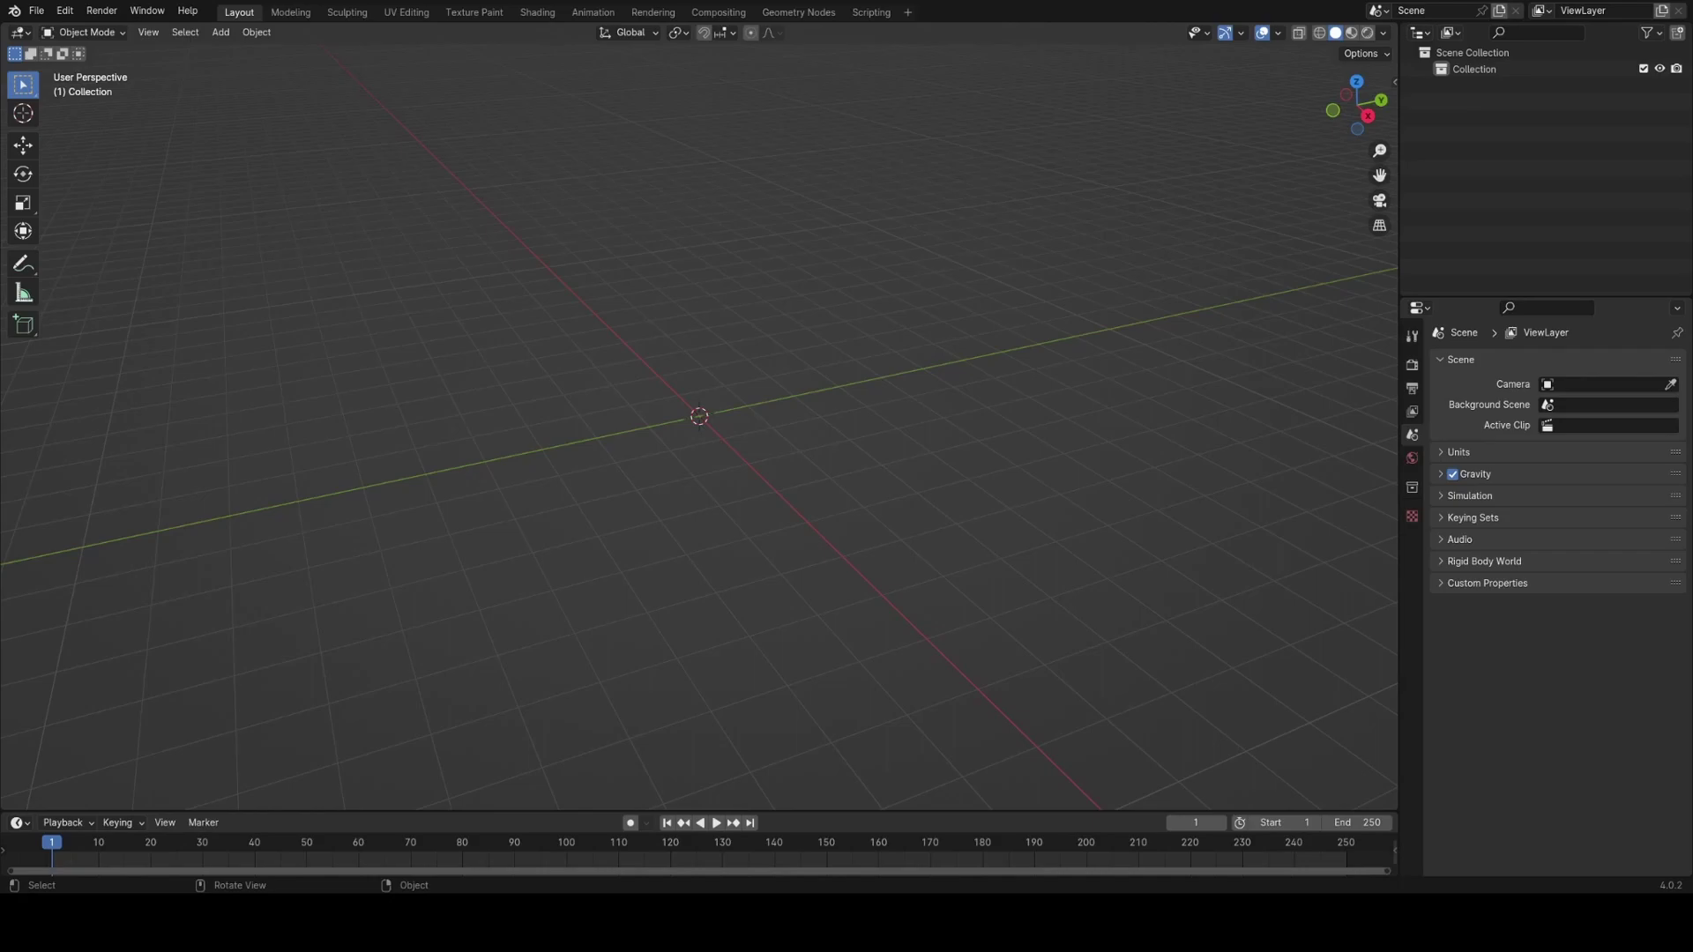
Add a torus mesh at the scene origin.
{"action": "middle_click_drag", "start_coordinate": [872, 335], "coordinate": [904, 319]}
{"action": "key", "text": "shift+a"}
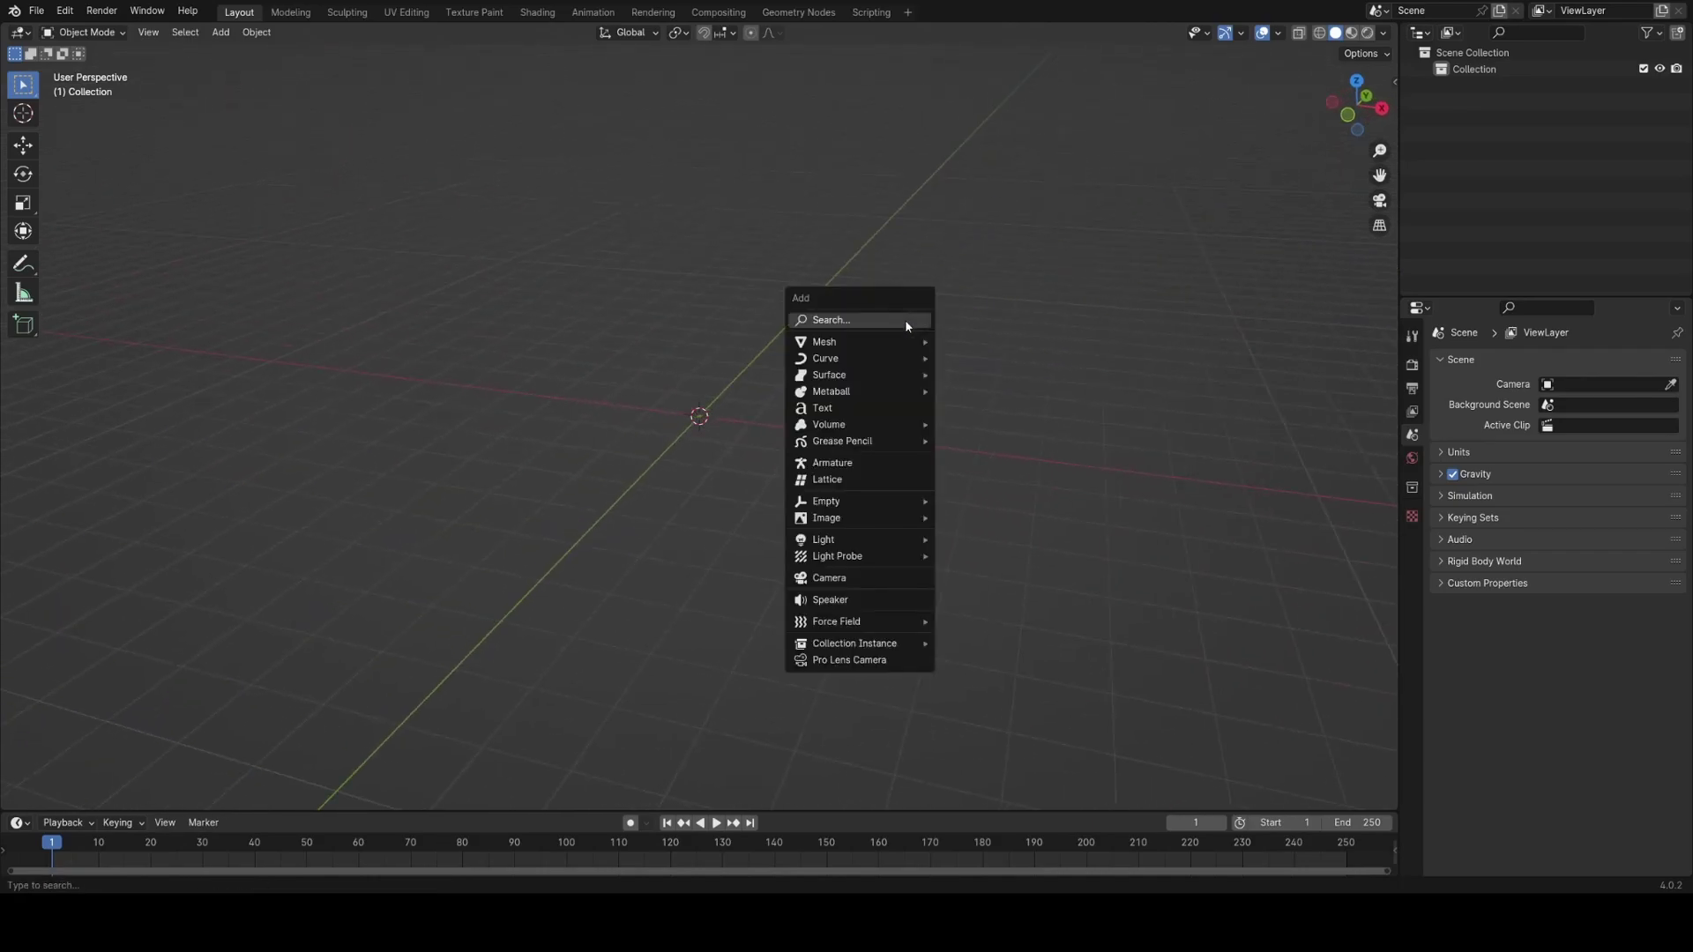
{"action": "mouse_move", "coordinate": [883, 342]}
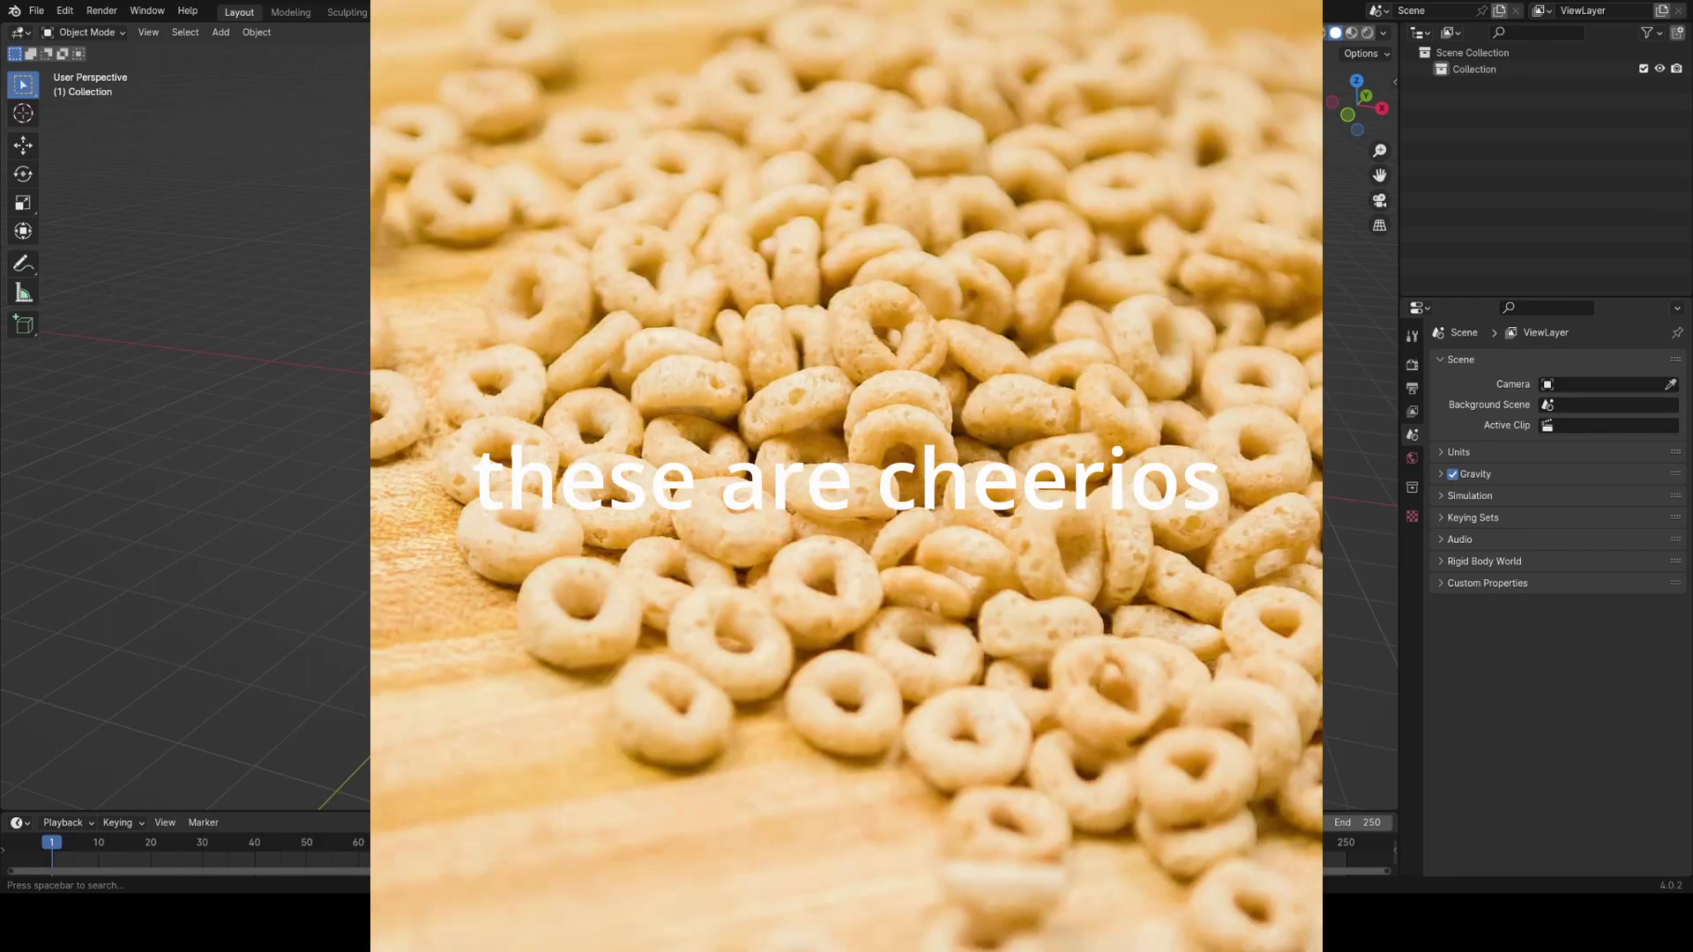
{"action": "left_click", "coordinate": [819, 511]}
{"action": "middle_click_drag", "start_coordinate": [820, 512], "coordinate": [766, 652]}
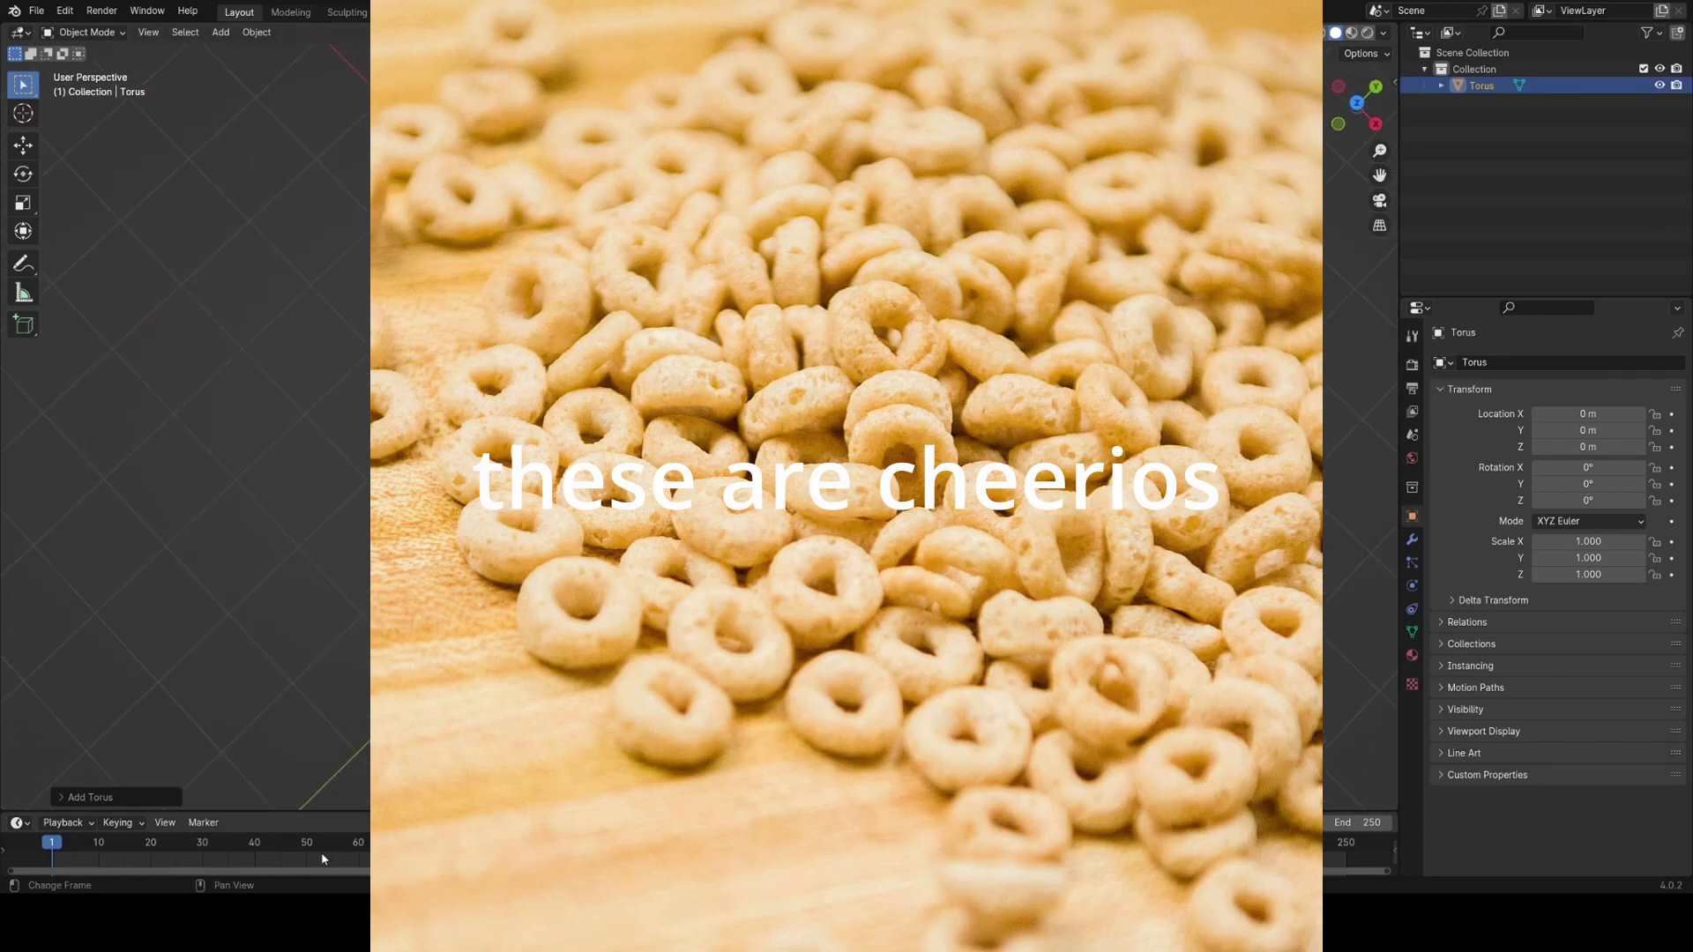
Set the torus to 24 major and 6 minor segments and enlarge its minor radius for a chunkier ring.
{"action": "left_click", "coordinate": [127, 796]}
{"action": "left_click", "coordinate": [234, 573]}
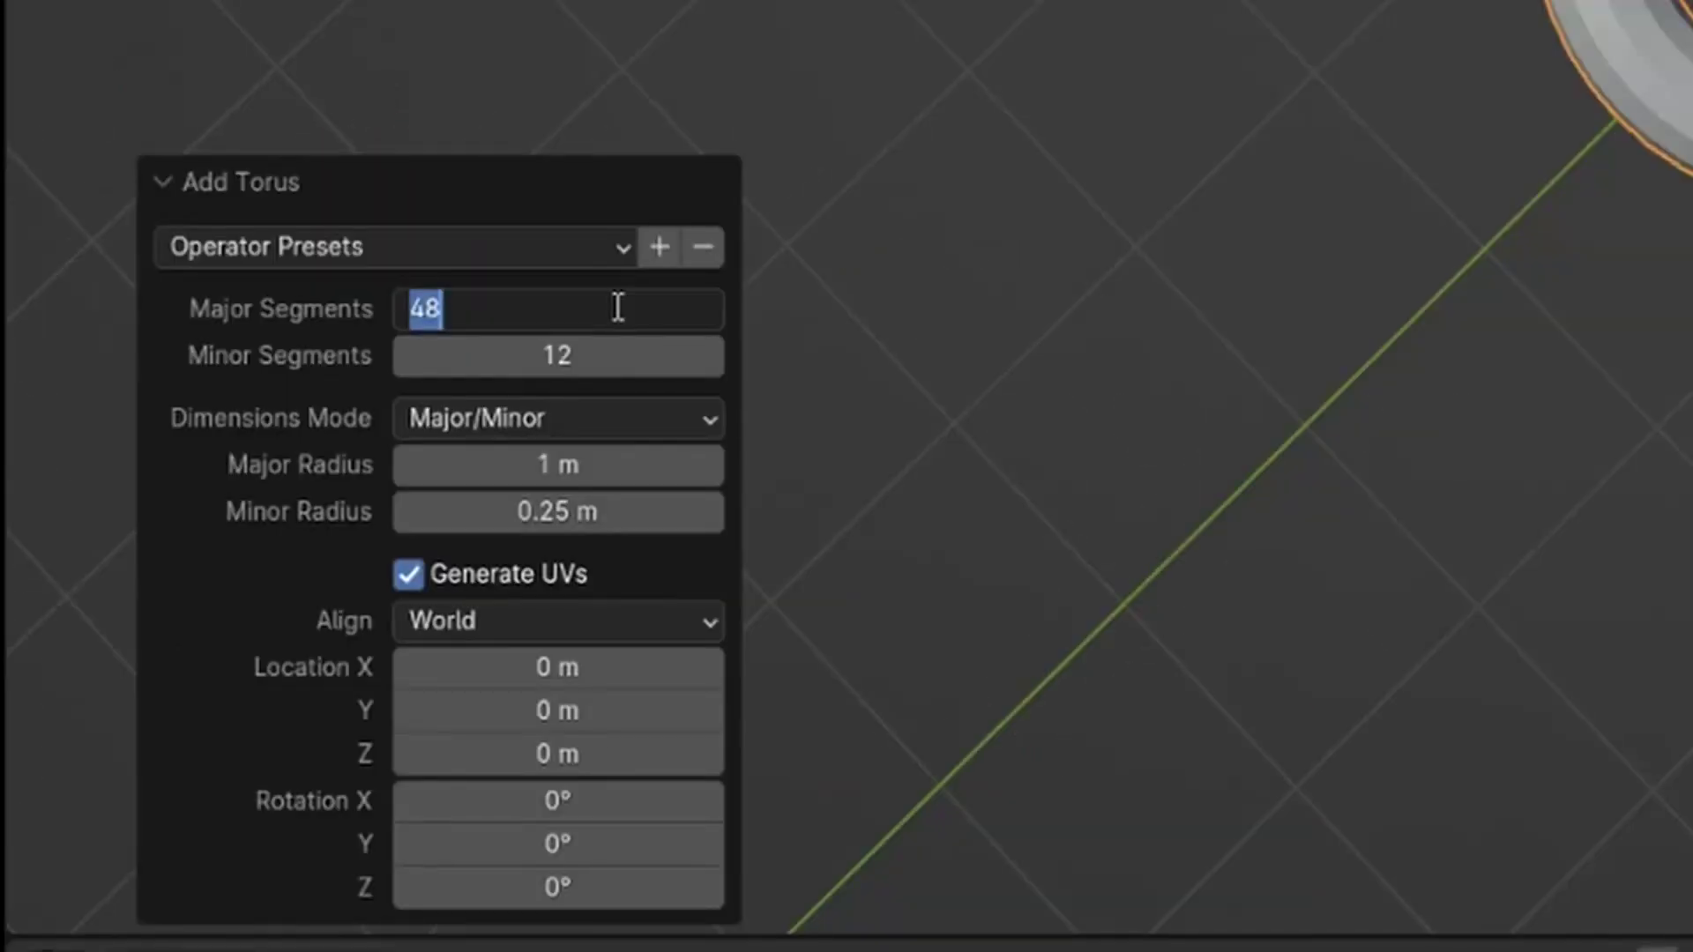
{"action": "type", "text": "24"}
{"action": "key", "text": "Return"}
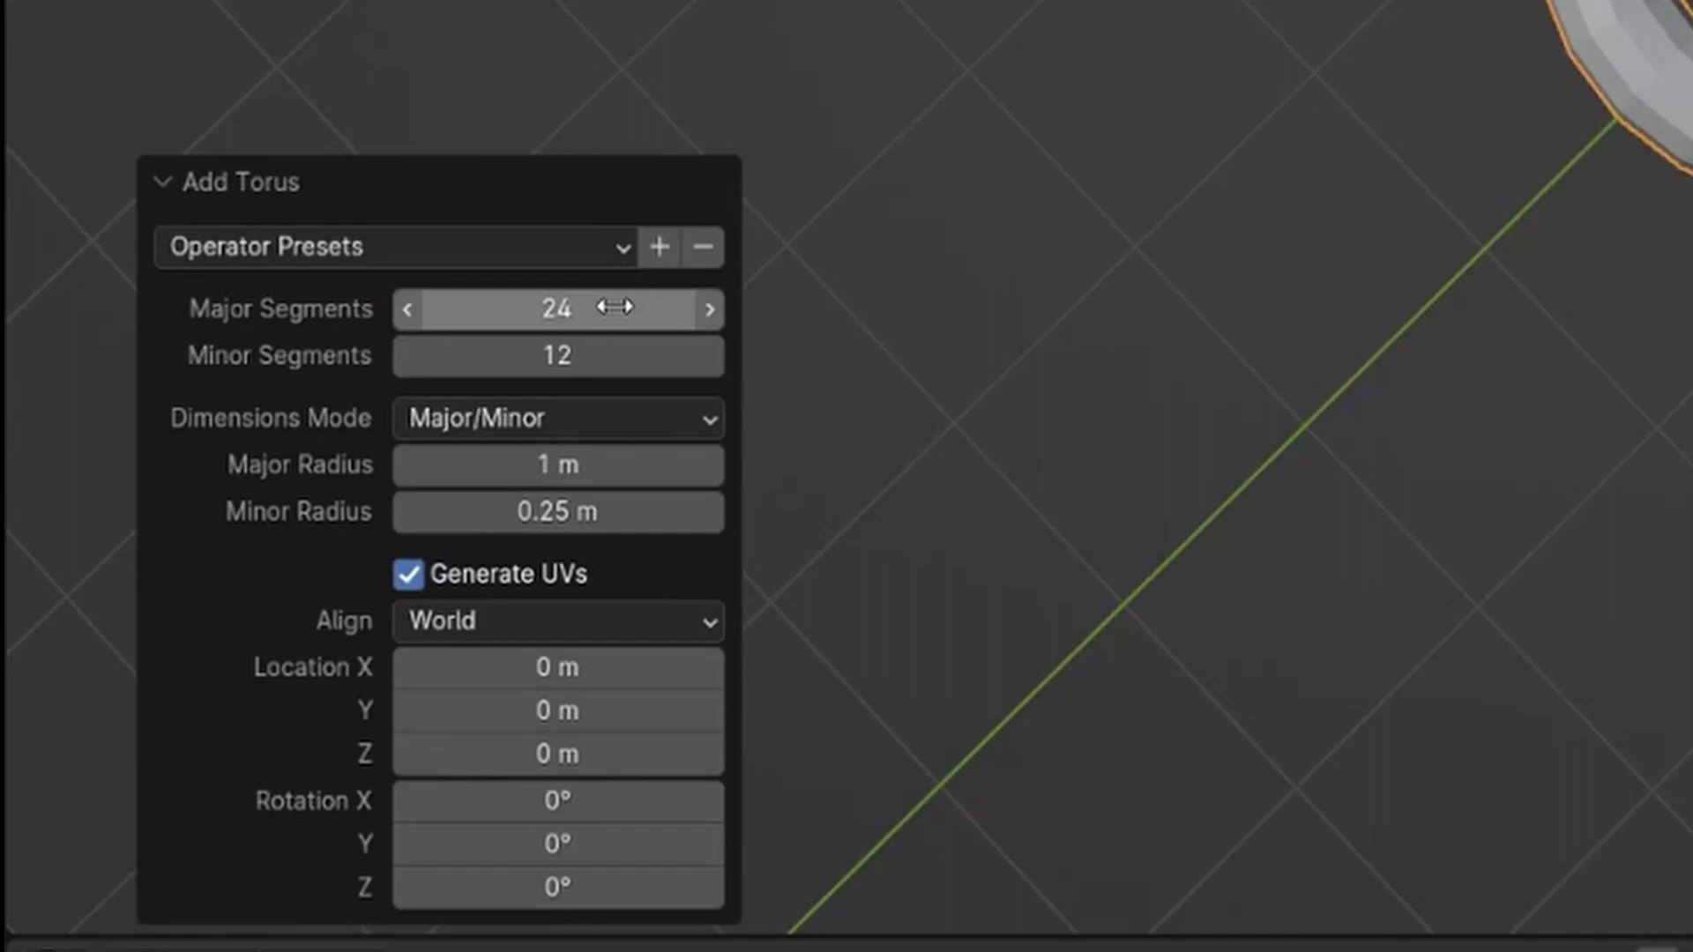
{"action": "left_click", "coordinate": [241, 587]}
{"action": "type", "text": "6"}
{"action": "key", "text": "Return"}
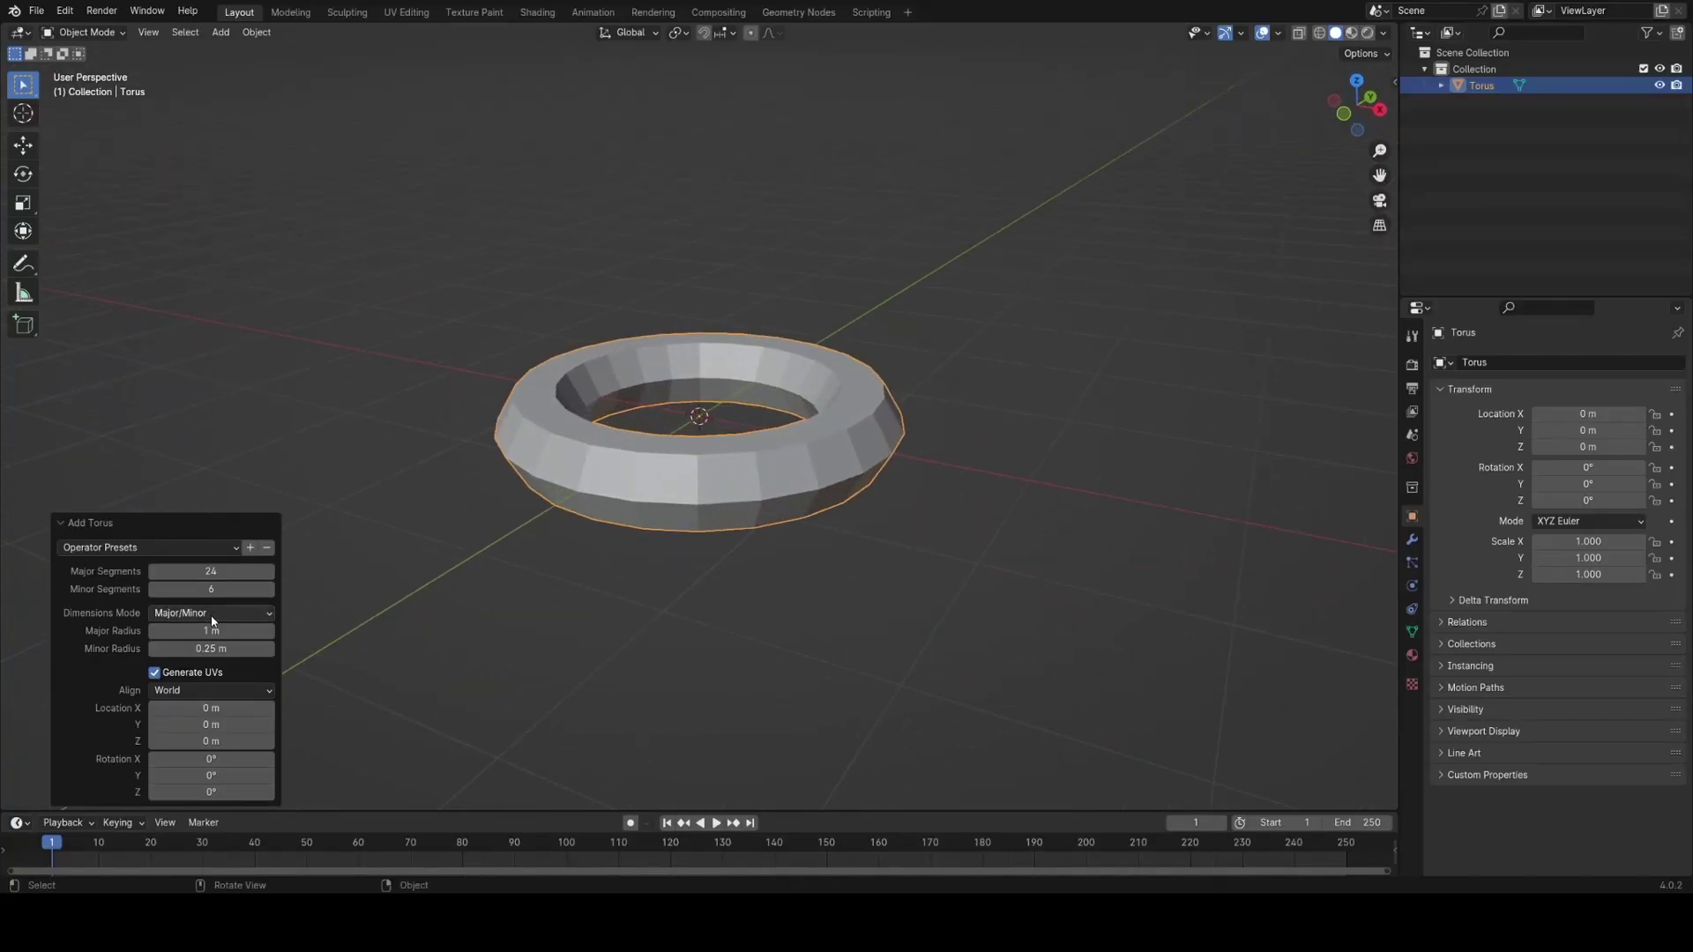
{"action": "left_click_drag", "start_coordinate": [211, 649], "coordinate": [295, 649]}
{"action": "middle_click_drag", "start_coordinate": [750, 401], "coordinate": [720, 465]}
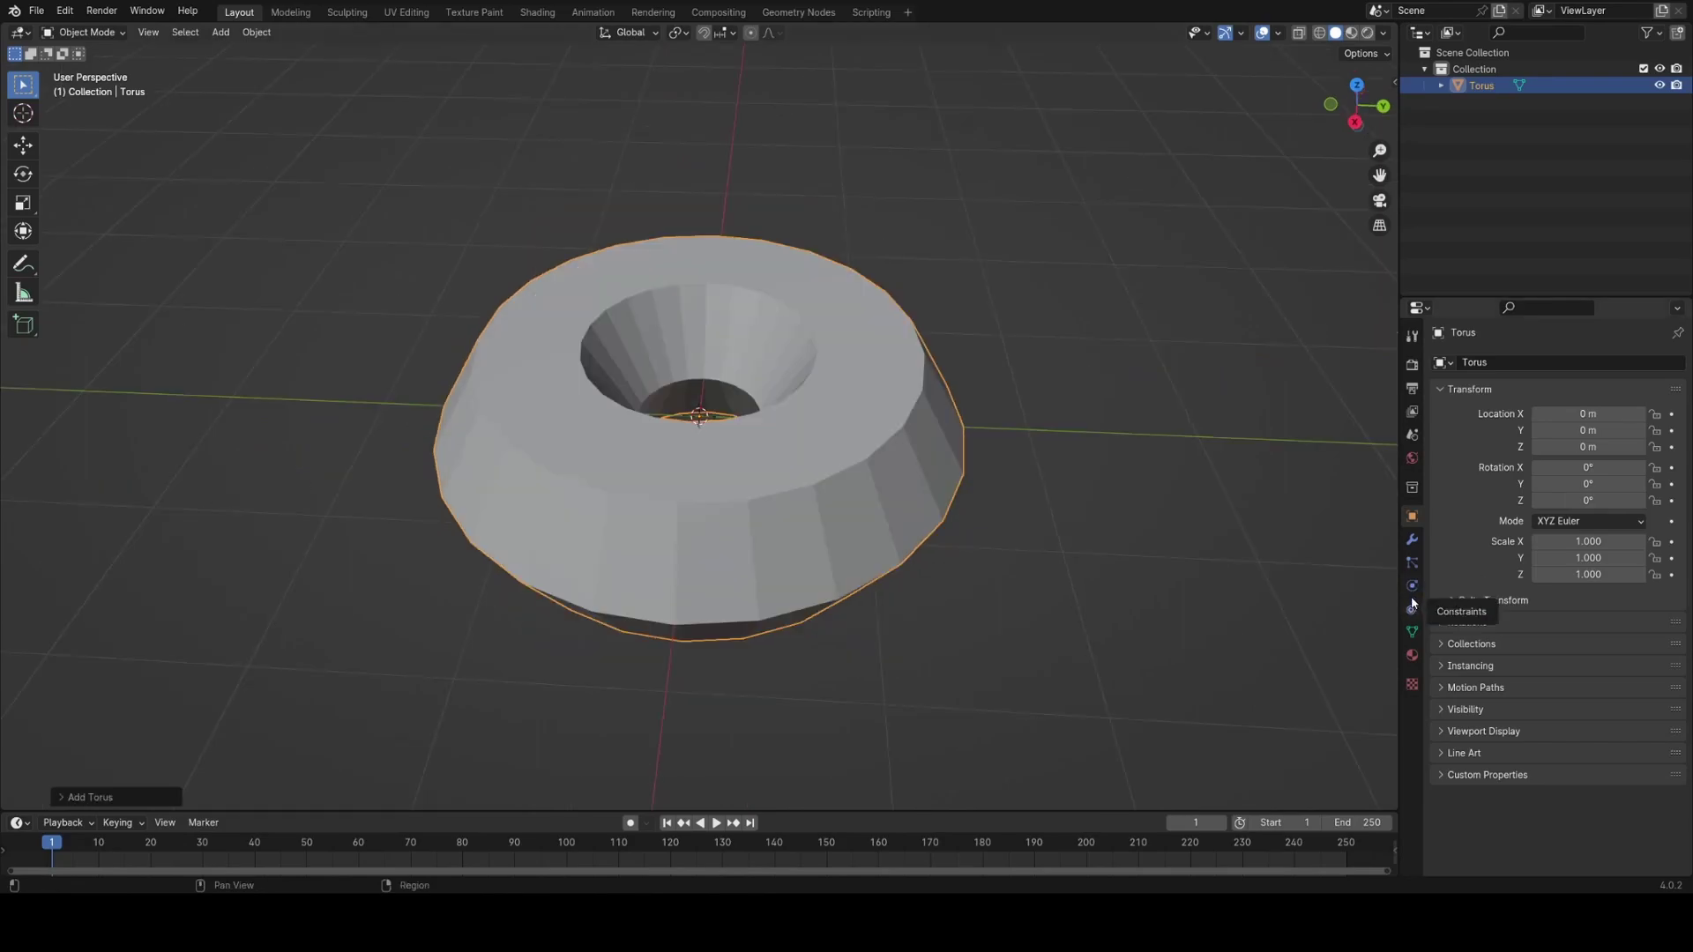
Give the torus rigid body physics with the type kept on Active.
{"action": "left_click", "coordinate": [1411, 587]}
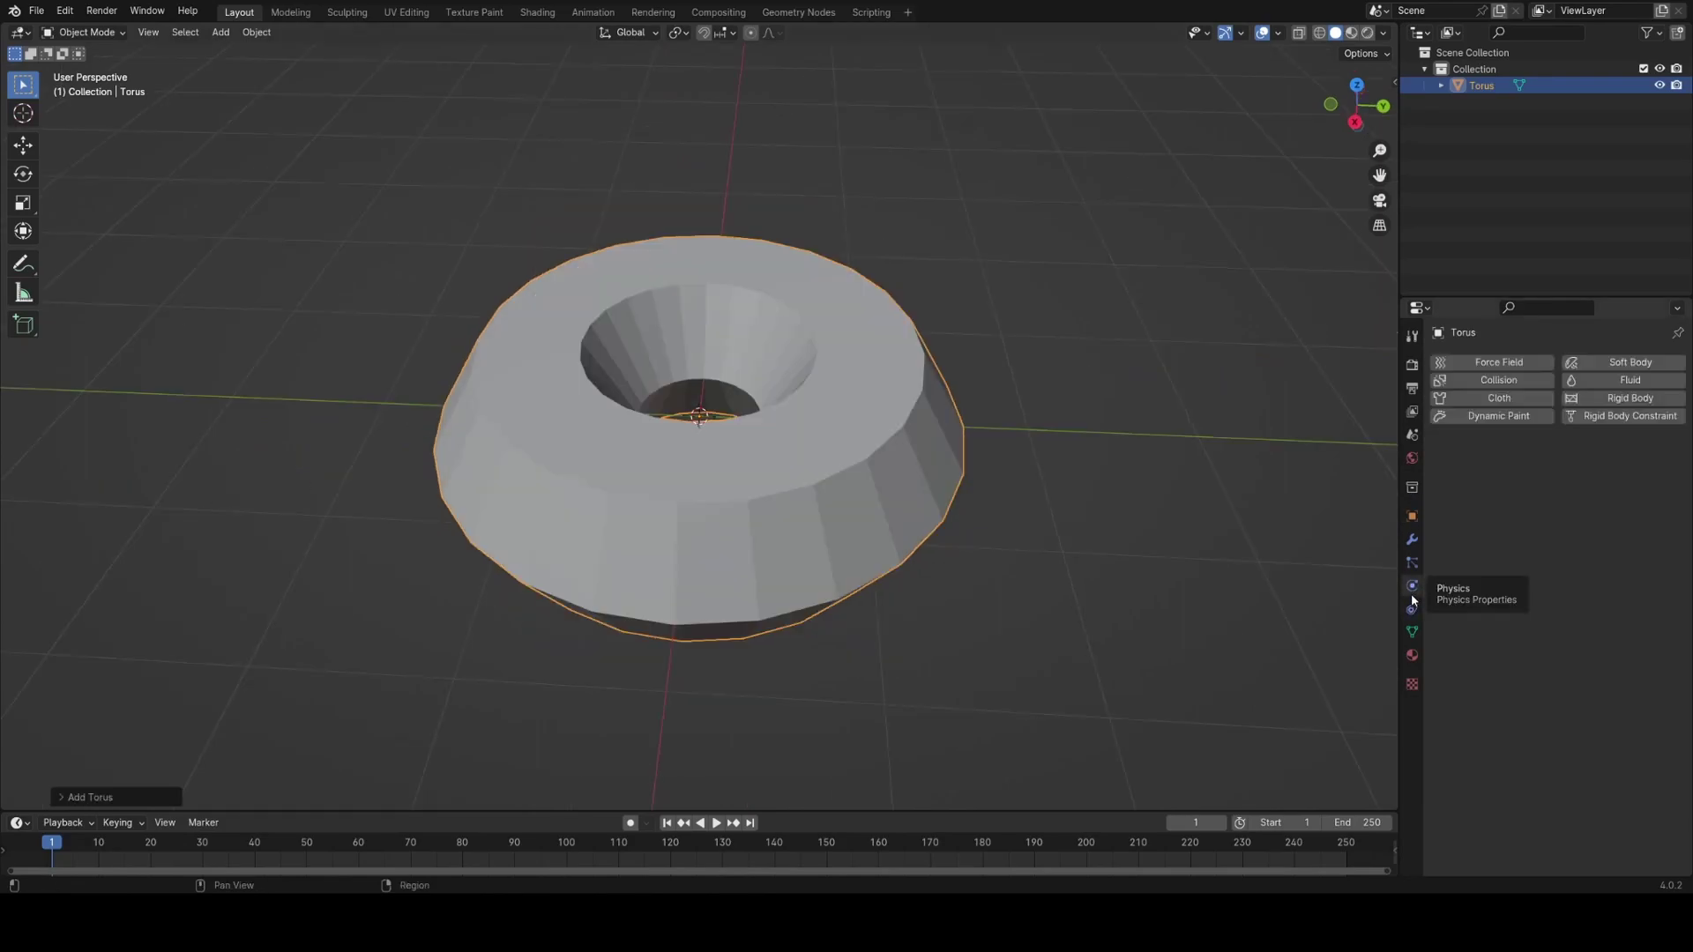
{"action": "left_click", "coordinate": [1606, 401]}
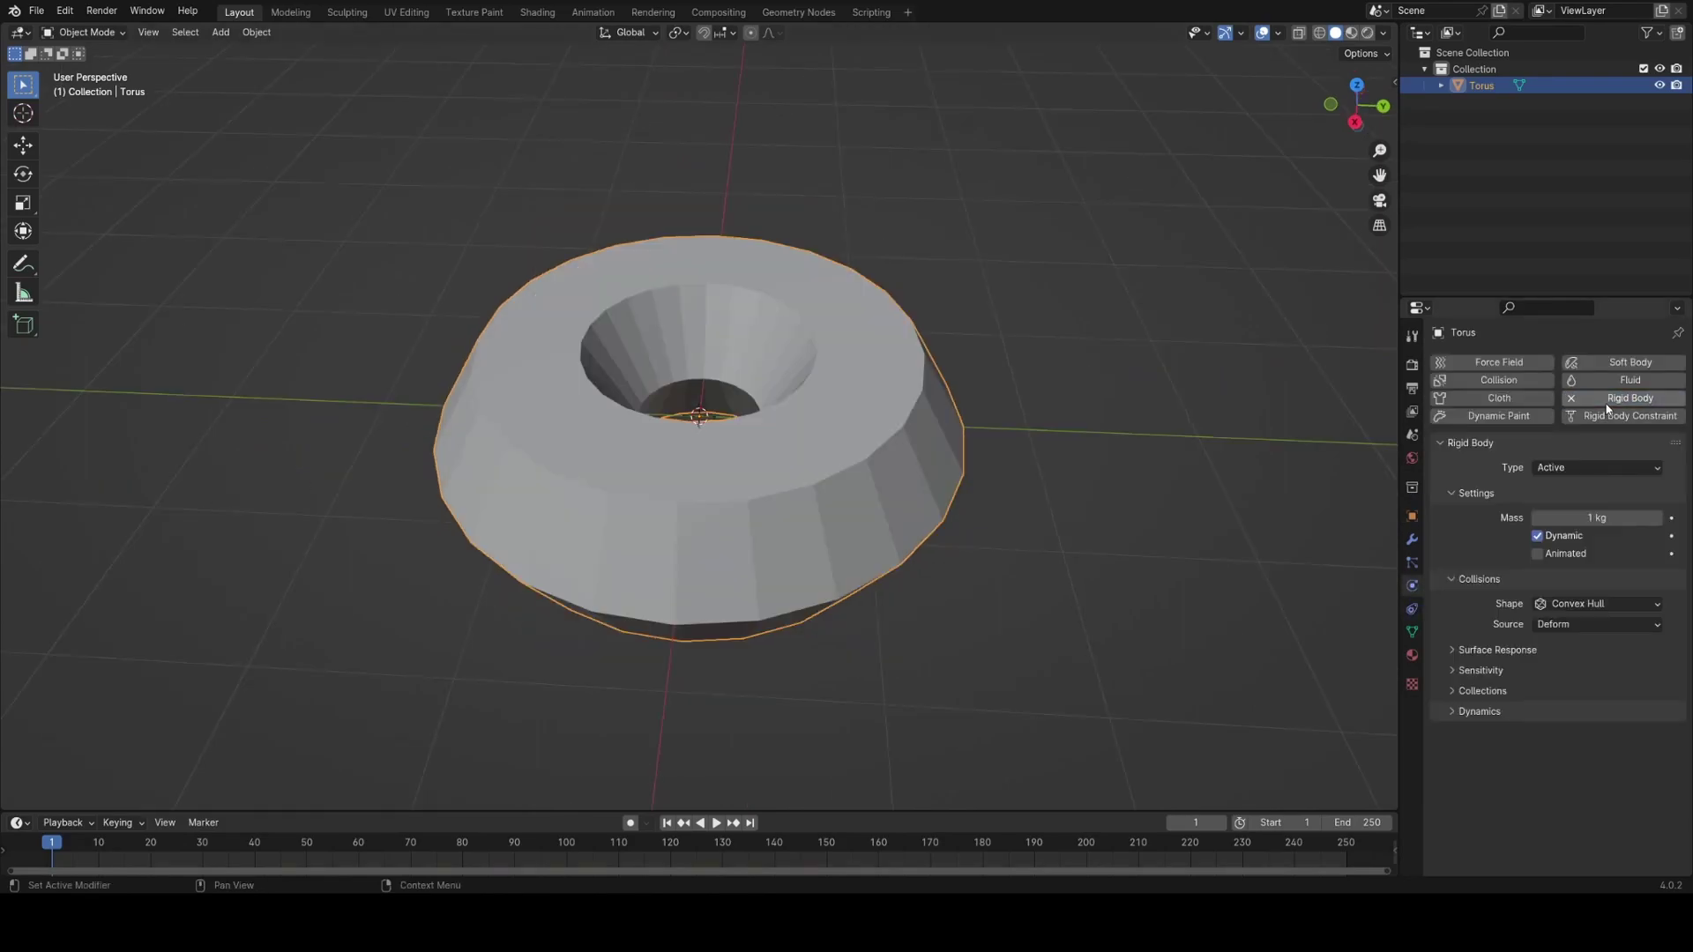
{"action": "left_click", "coordinate": [1580, 467]}
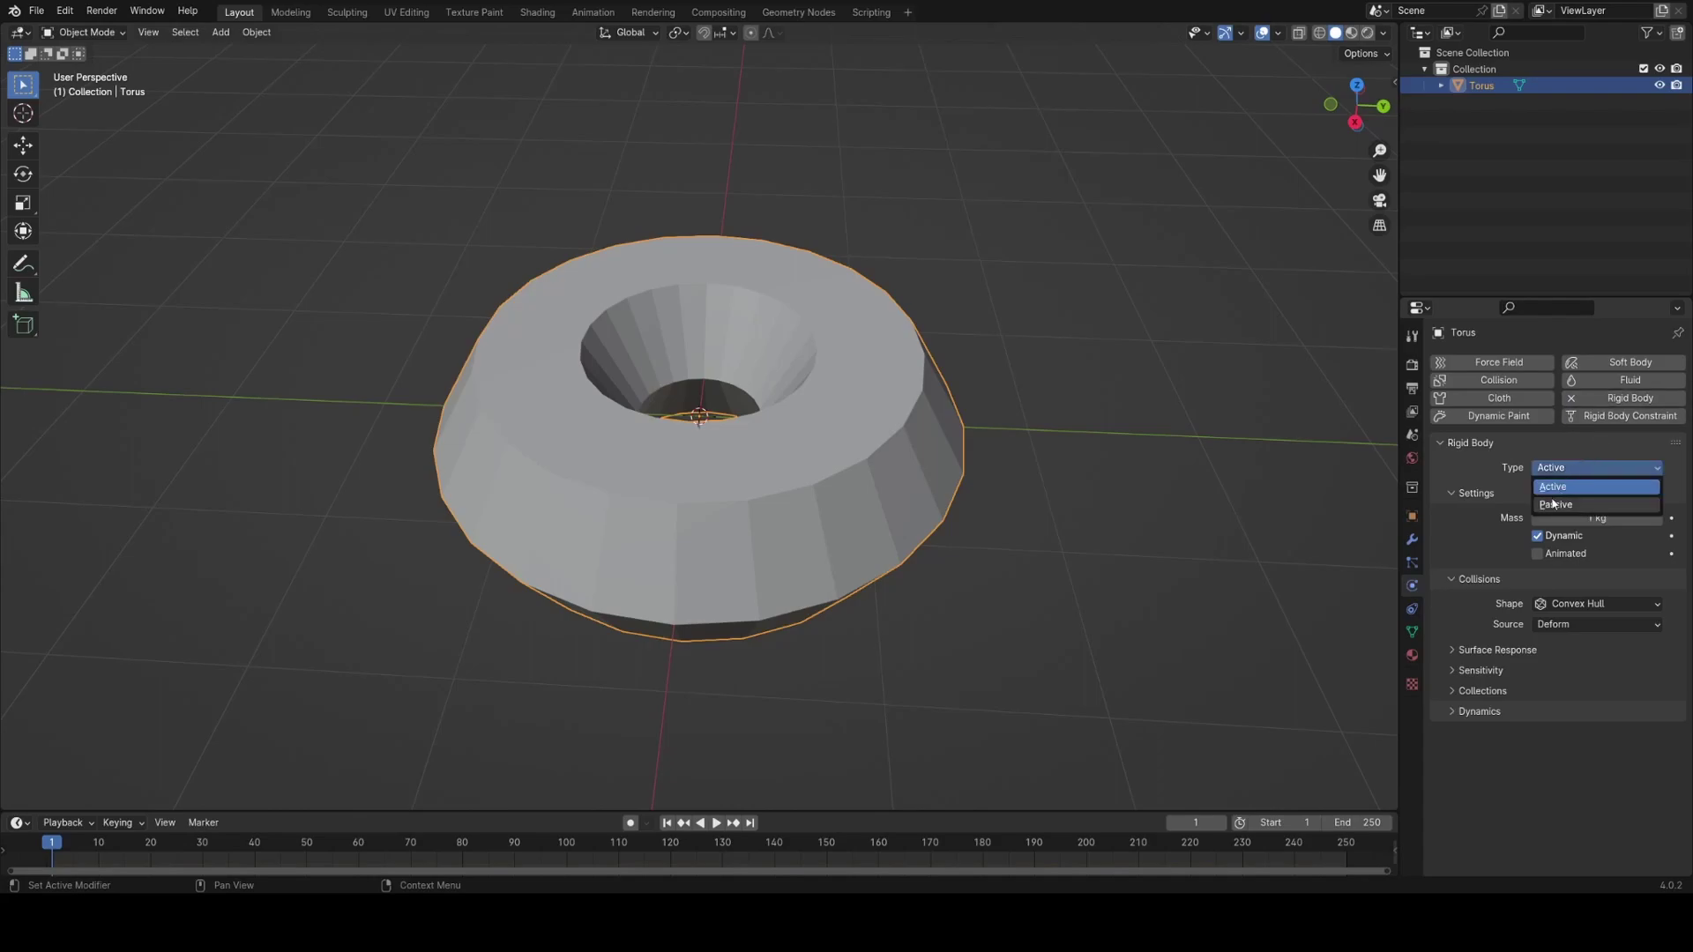
{"action": "middle_click_drag", "start_coordinate": [706, 481], "coordinate": [770, 482]}
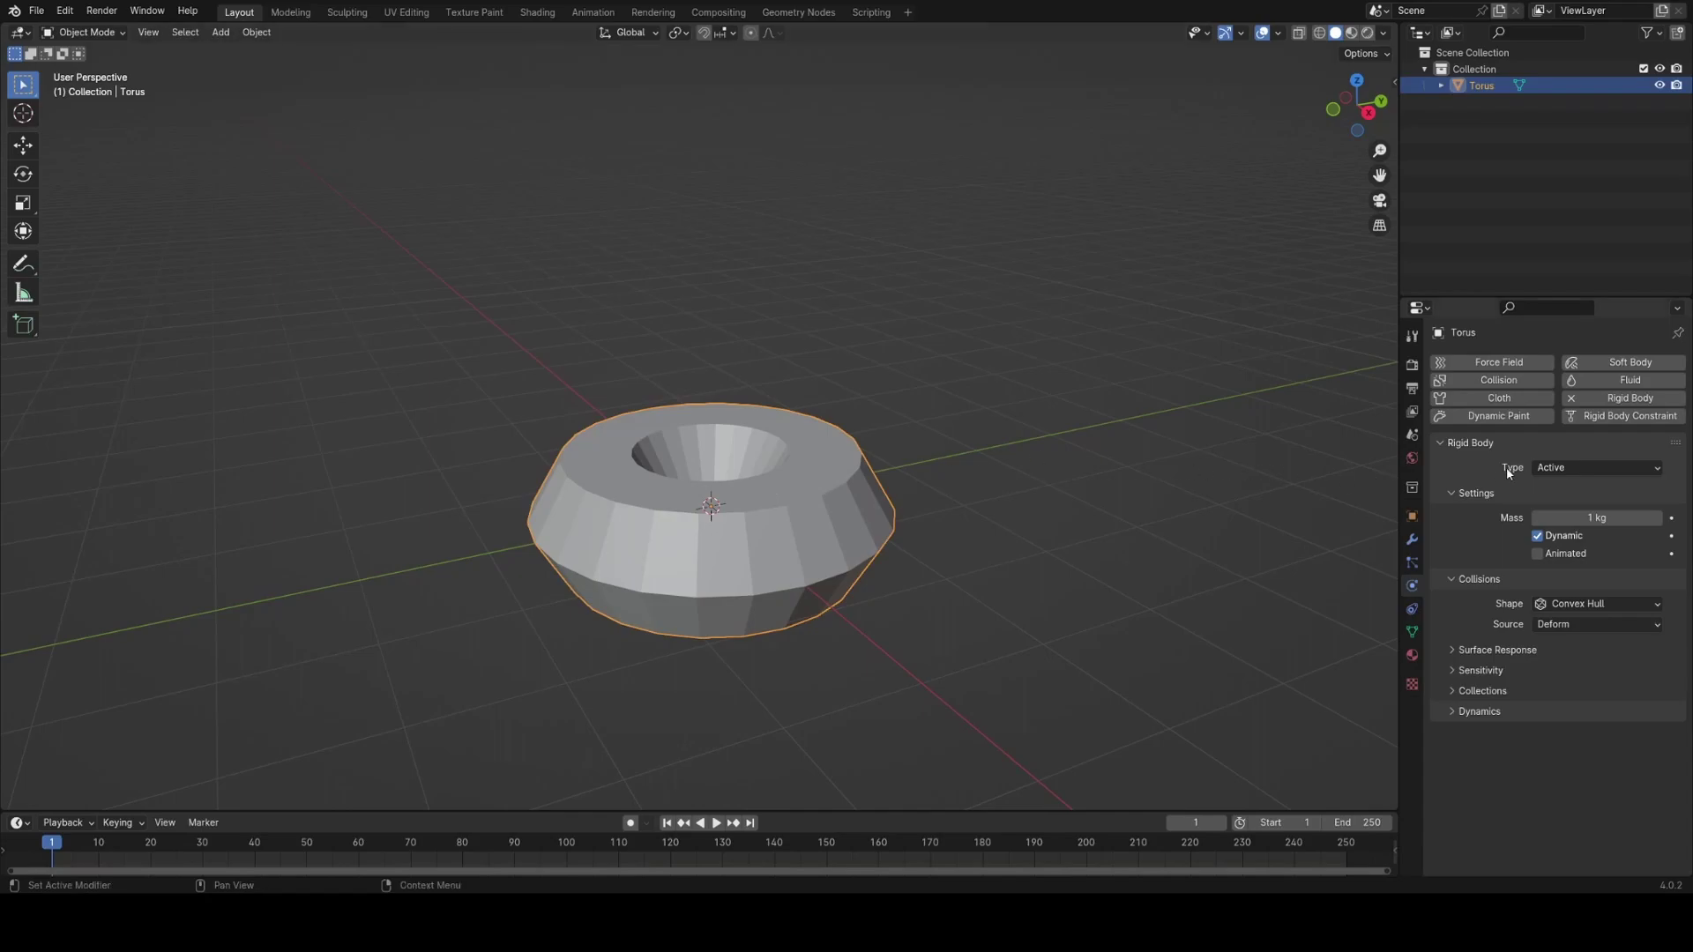
{"action": "middle_click_drag", "start_coordinate": [1220, 434], "coordinate": [1285, 484]}
Try Box as the torus's rigid body collision shape and compare its outline with the mesh.
{"action": "left_click", "coordinate": [1604, 601]}
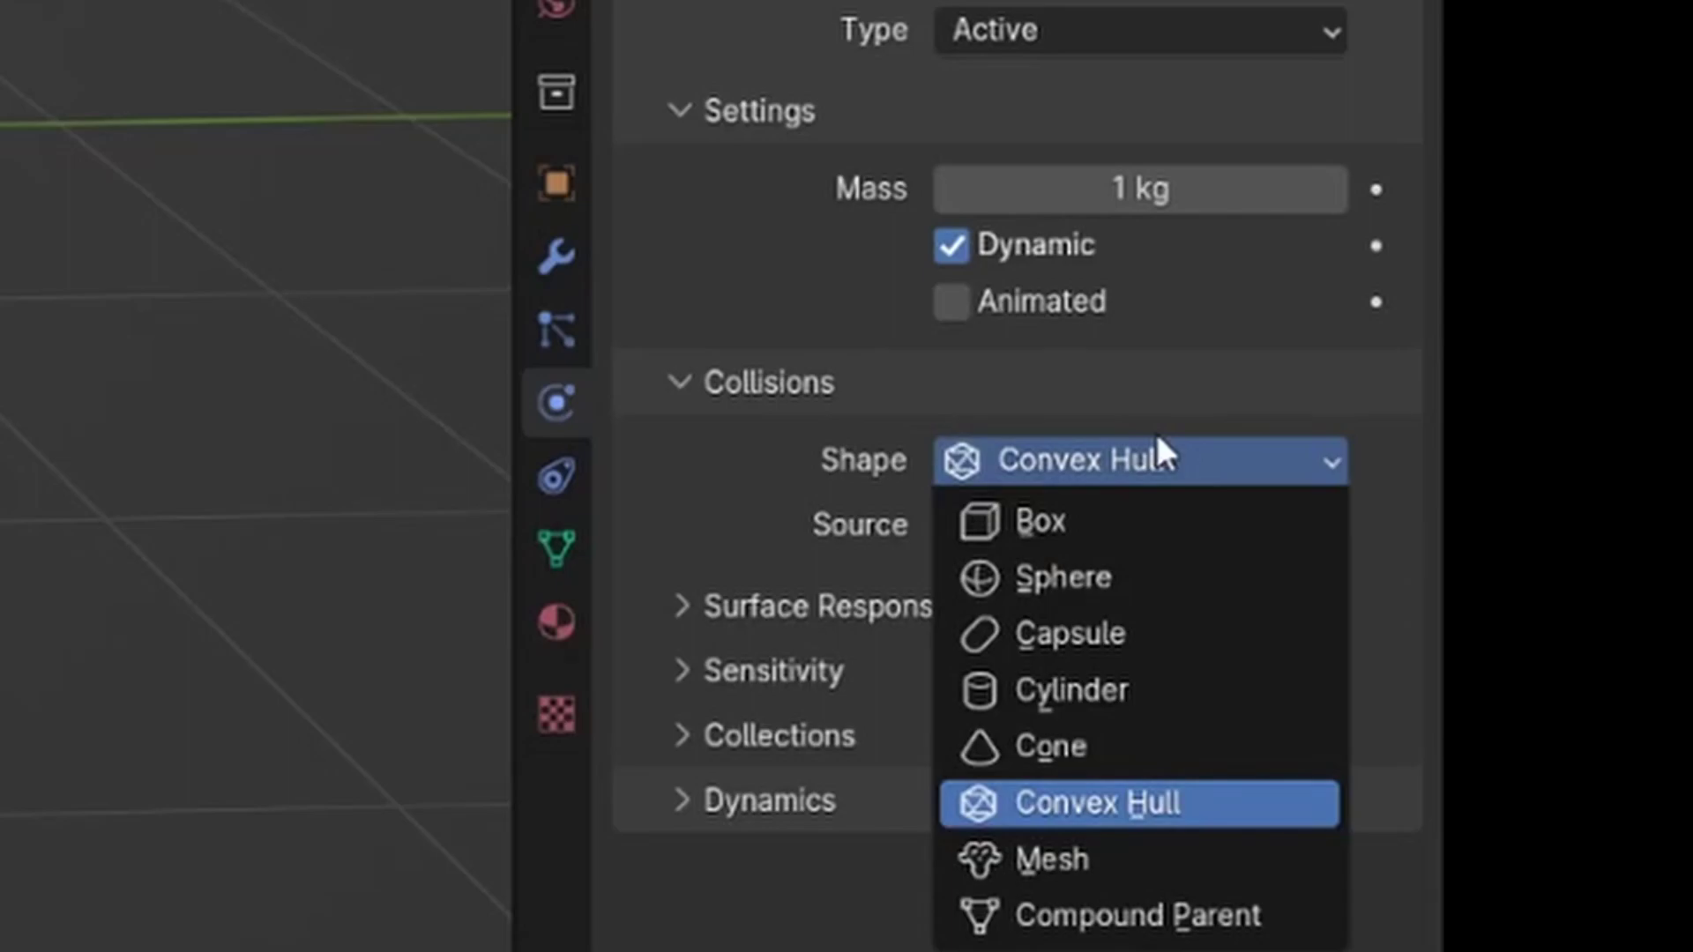
{"action": "left_click", "coordinate": [1157, 435]}
{"action": "middle_click_drag", "start_coordinate": [833, 505], "coordinate": [1199, 541]}
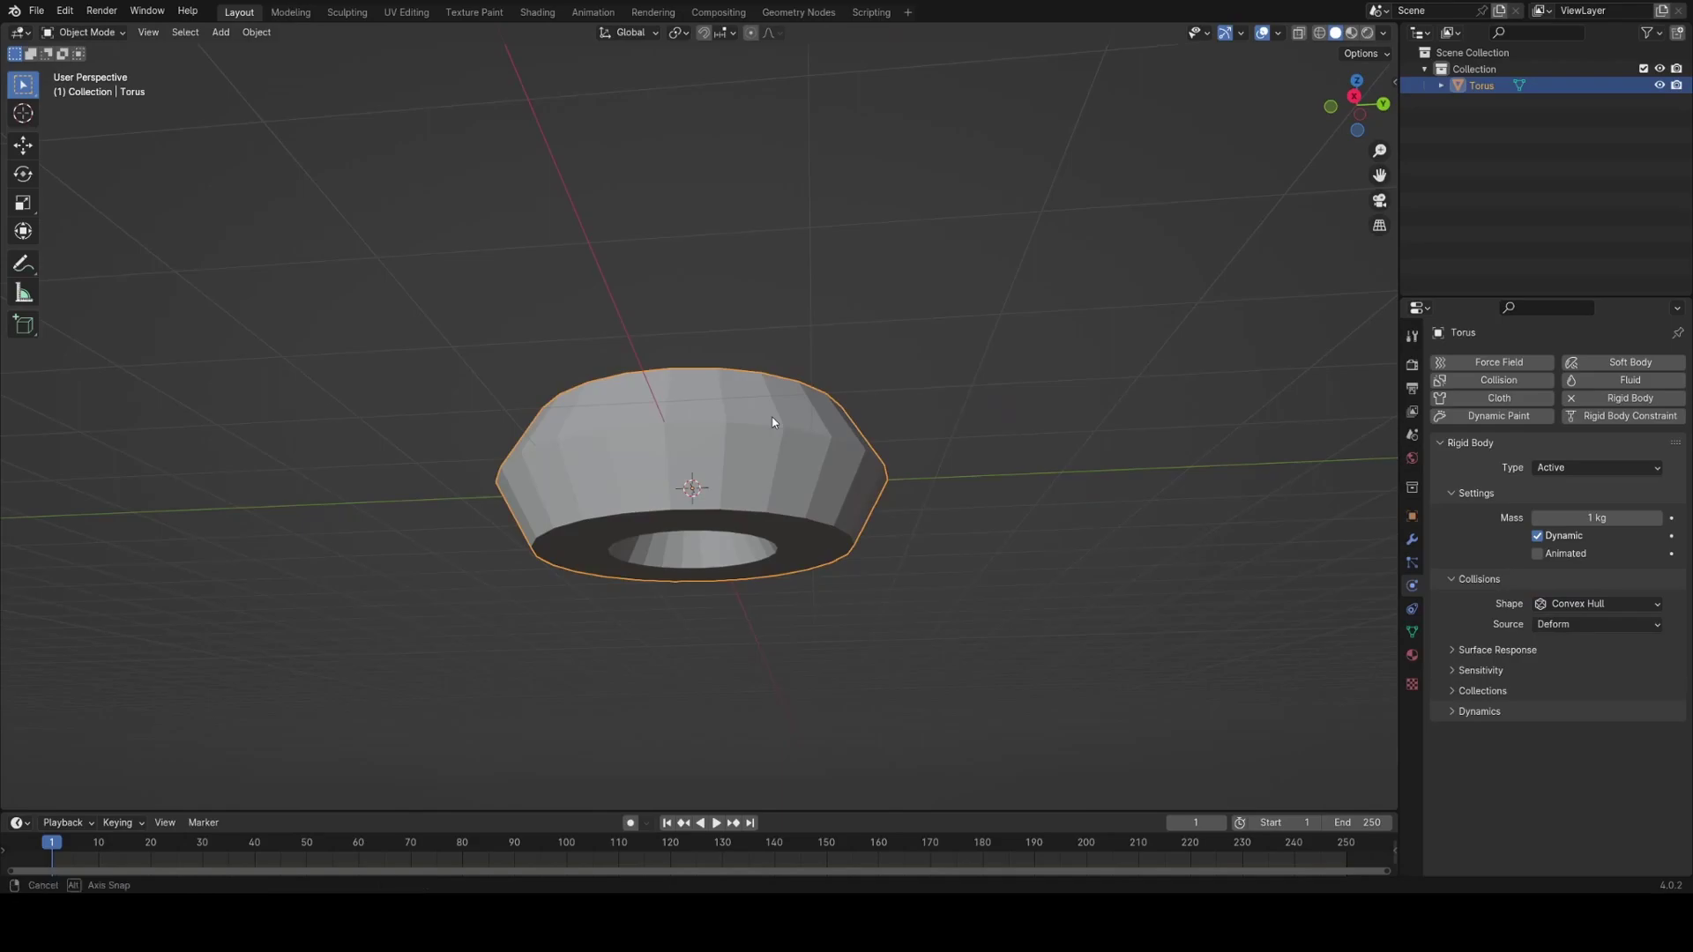
{"action": "left_click", "coordinate": [1598, 603]}
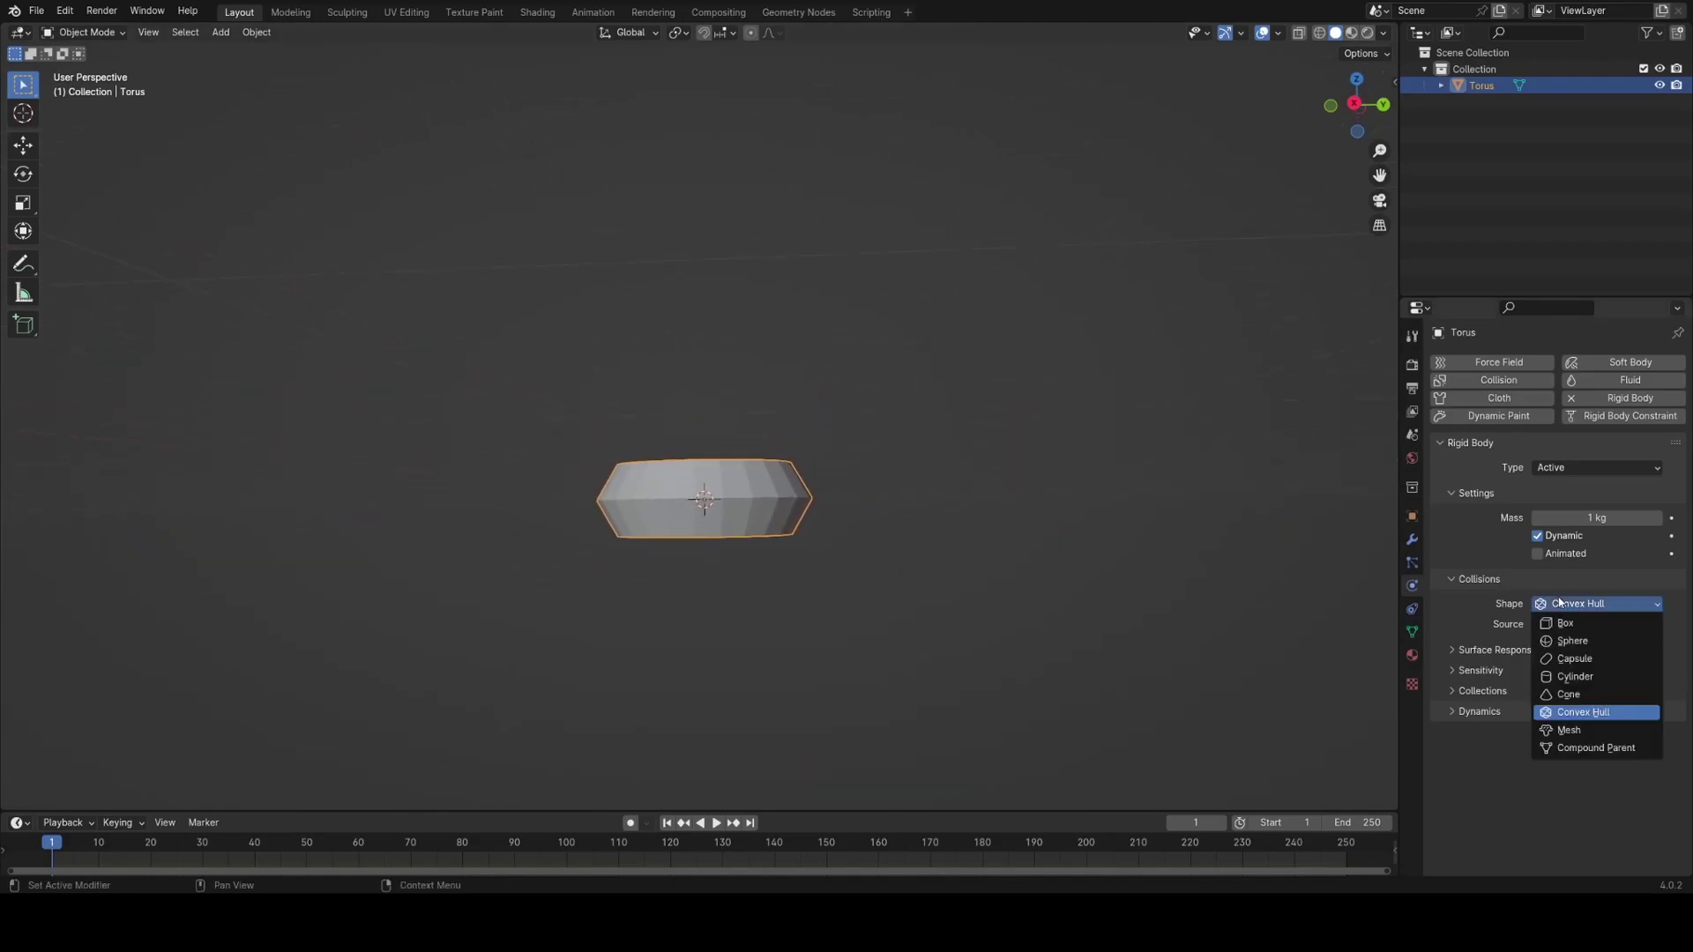
{"action": "left_click", "coordinate": [1571, 623]}
{"action": "middle_click_drag", "start_coordinate": [1021, 461], "coordinate": [793, 533]}
{"action": "scroll", "coordinate": [798, 540], "scroll_direction": "up", "scroll_amount": 2}
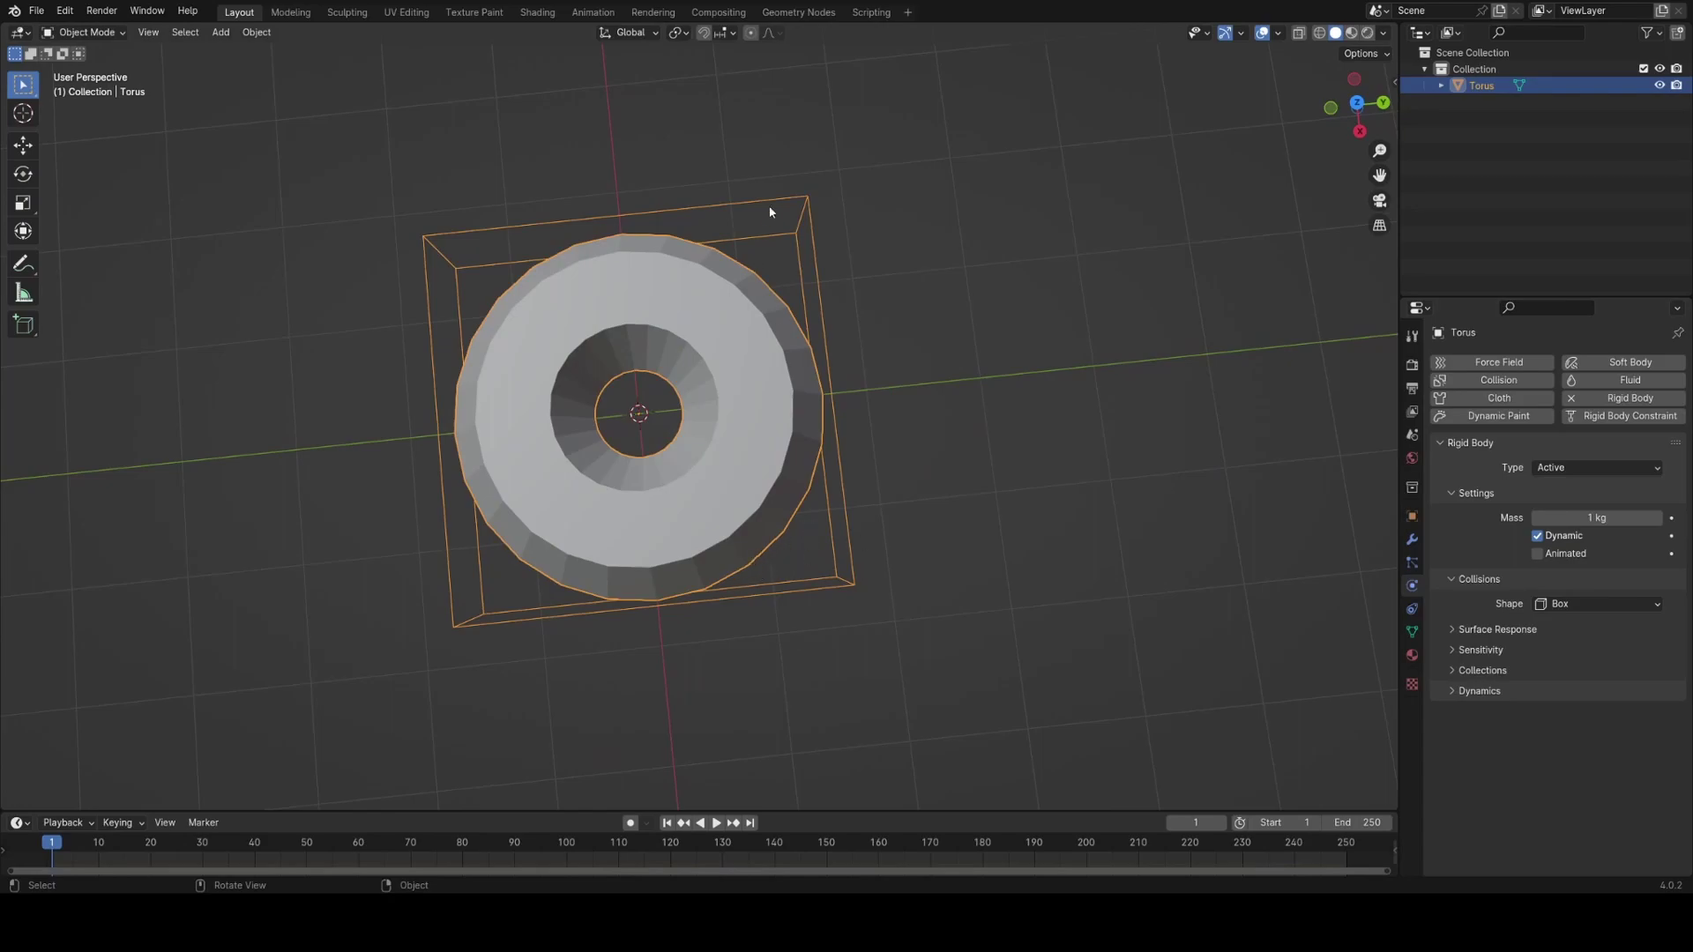
Set the torus's rigid body collision shape to Cylinder and inspect how its outline fits the ring.
{"action": "left_click", "coordinate": [1598, 605]}
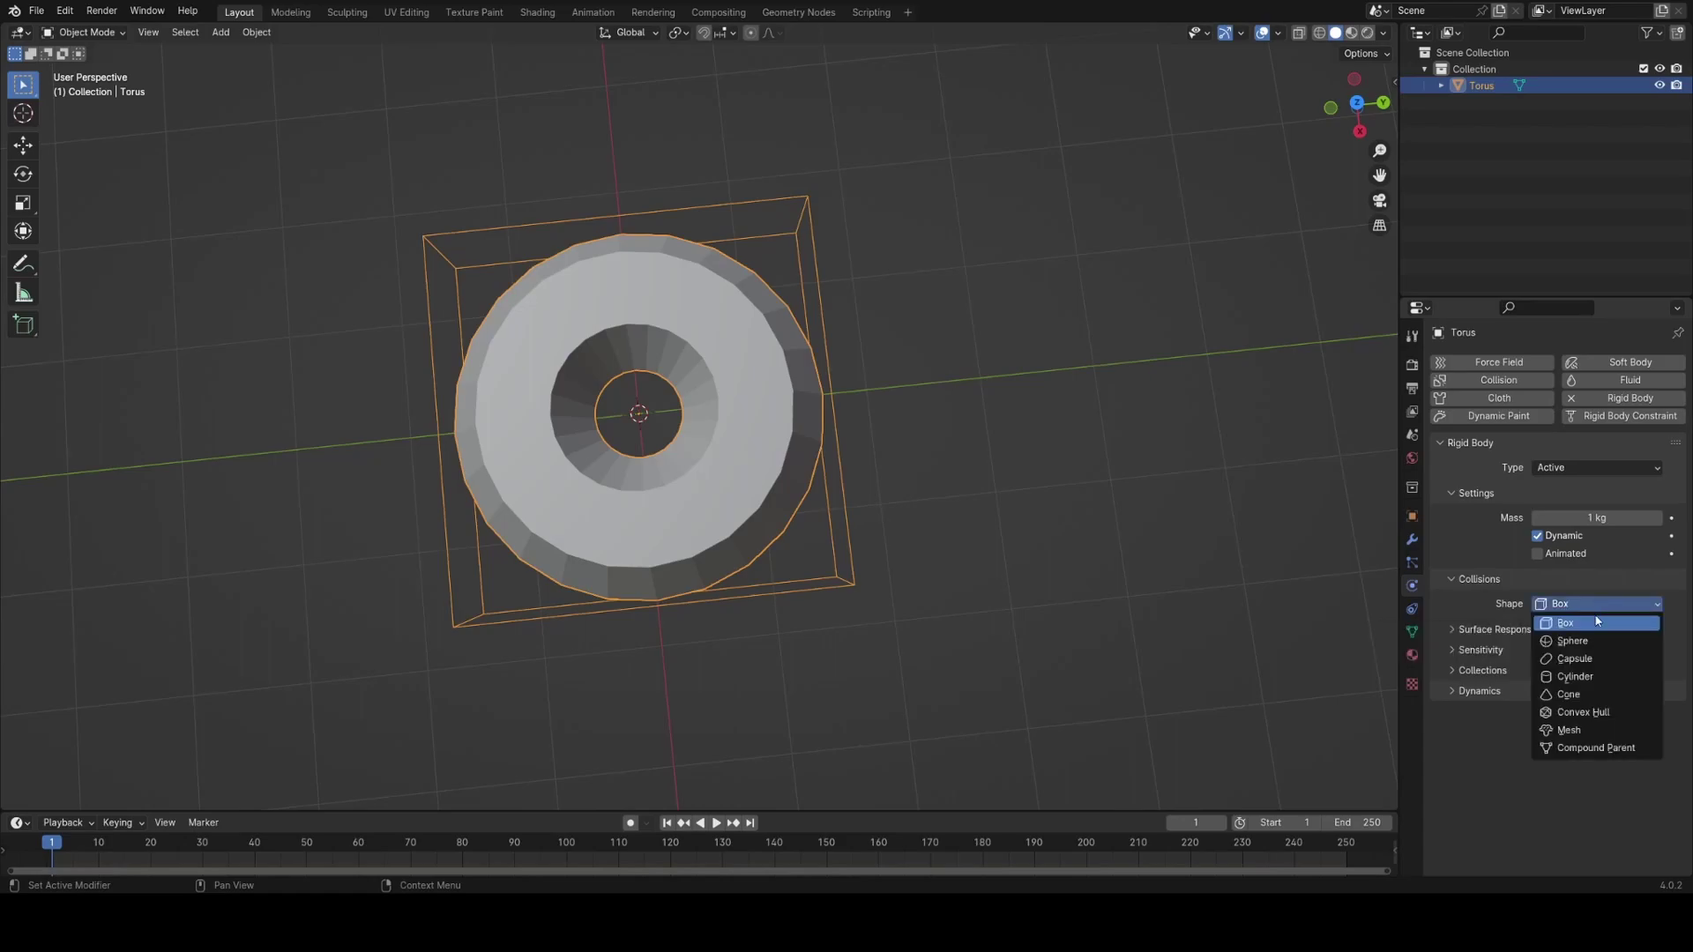
{"action": "left_click", "coordinate": [1578, 676]}
{"action": "middle_click_drag", "start_coordinate": [987, 542], "coordinate": [805, 414]}
{"action": "middle_click_drag", "start_coordinate": [831, 594], "coordinate": [880, 604]}
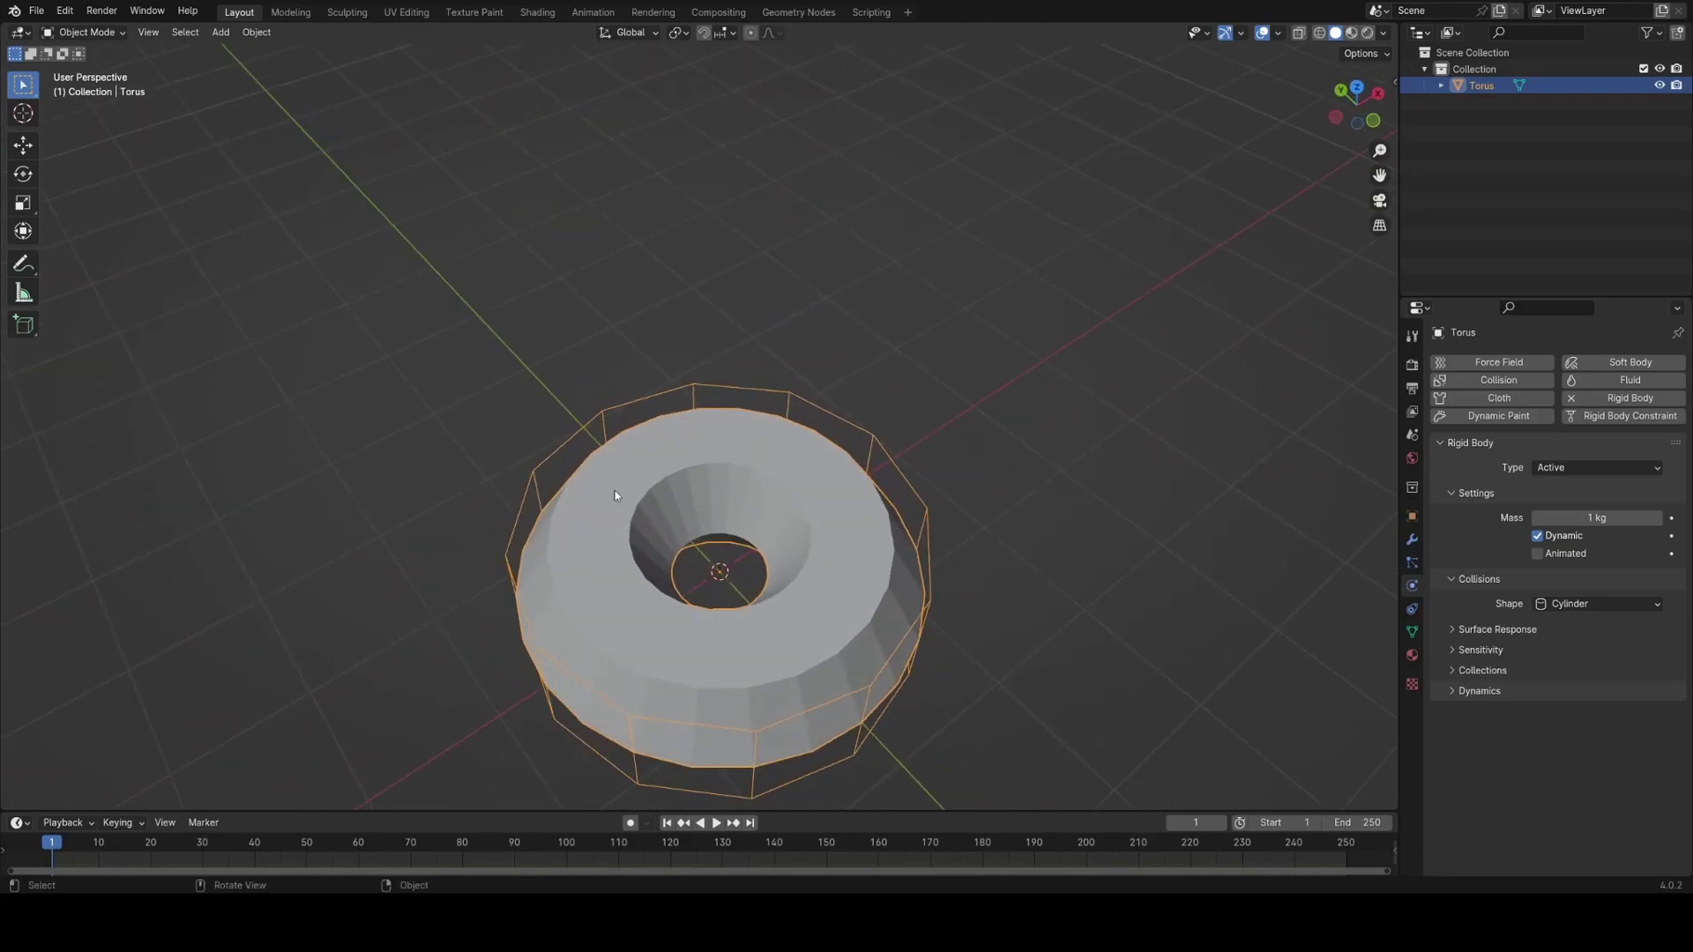
{"action": "middle_click_drag", "start_coordinate": [692, 607], "coordinate": [499, 480]}
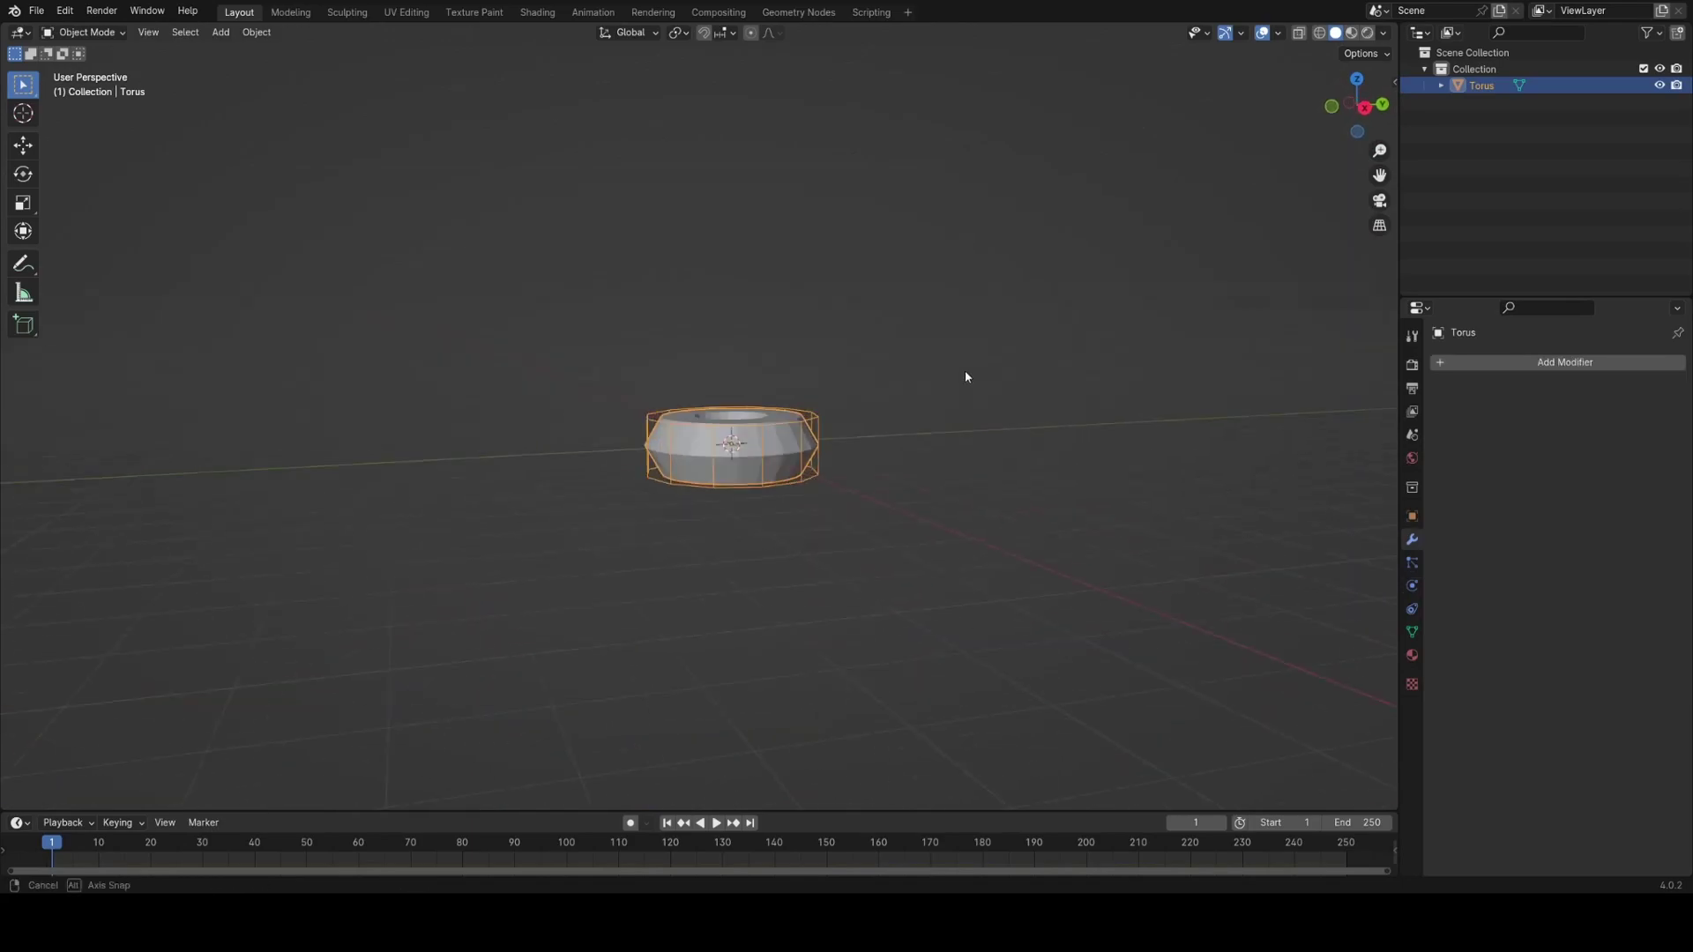
Scale the torus down to about 0.226 m across.
{"action": "middle_click_drag", "start_coordinate": [968, 374], "coordinate": [844, 471]}
{"action": "scroll", "coordinate": [763, 506], "scroll_direction": "up", "scroll_amount": 2}
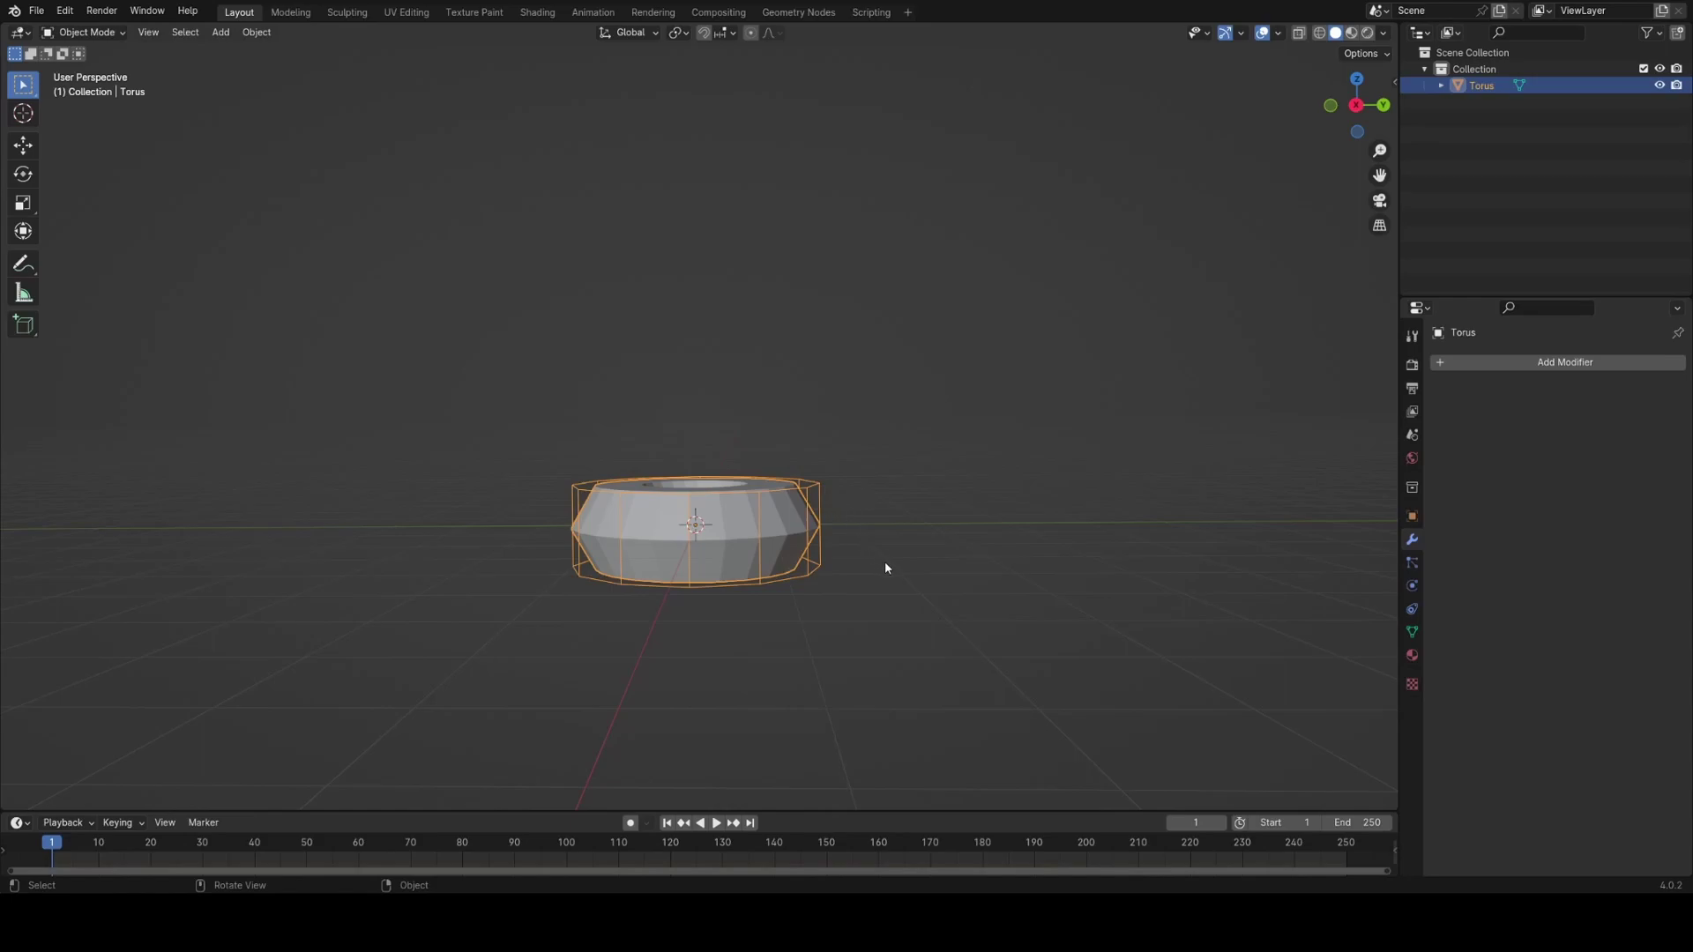
{"action": "key", "text": "s"}
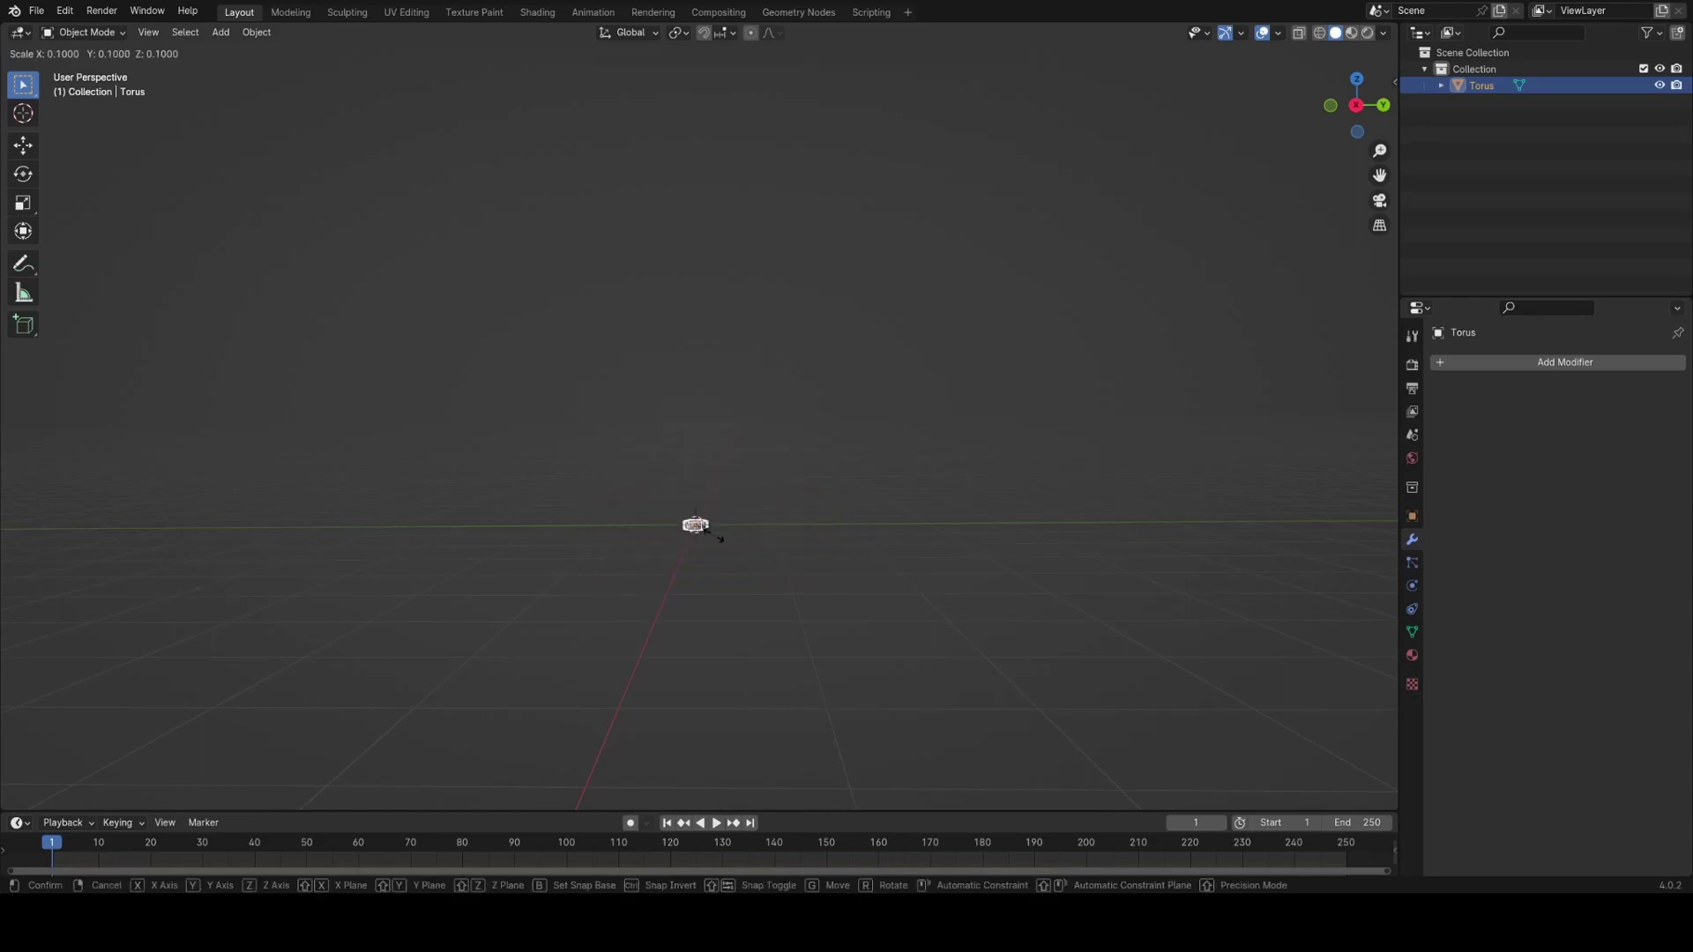
{"action": "left_click", "coordinate": [715, 535]}
{"action": "scroll", "coordinate": [728, 544], "scroll_direction": "up", "scroll_amount": 4}
{"action": "middle_click_drag", "start_coordinate": [729, 545], "coordinate": [721, 630]}
{"action": "key", "text": "s"}
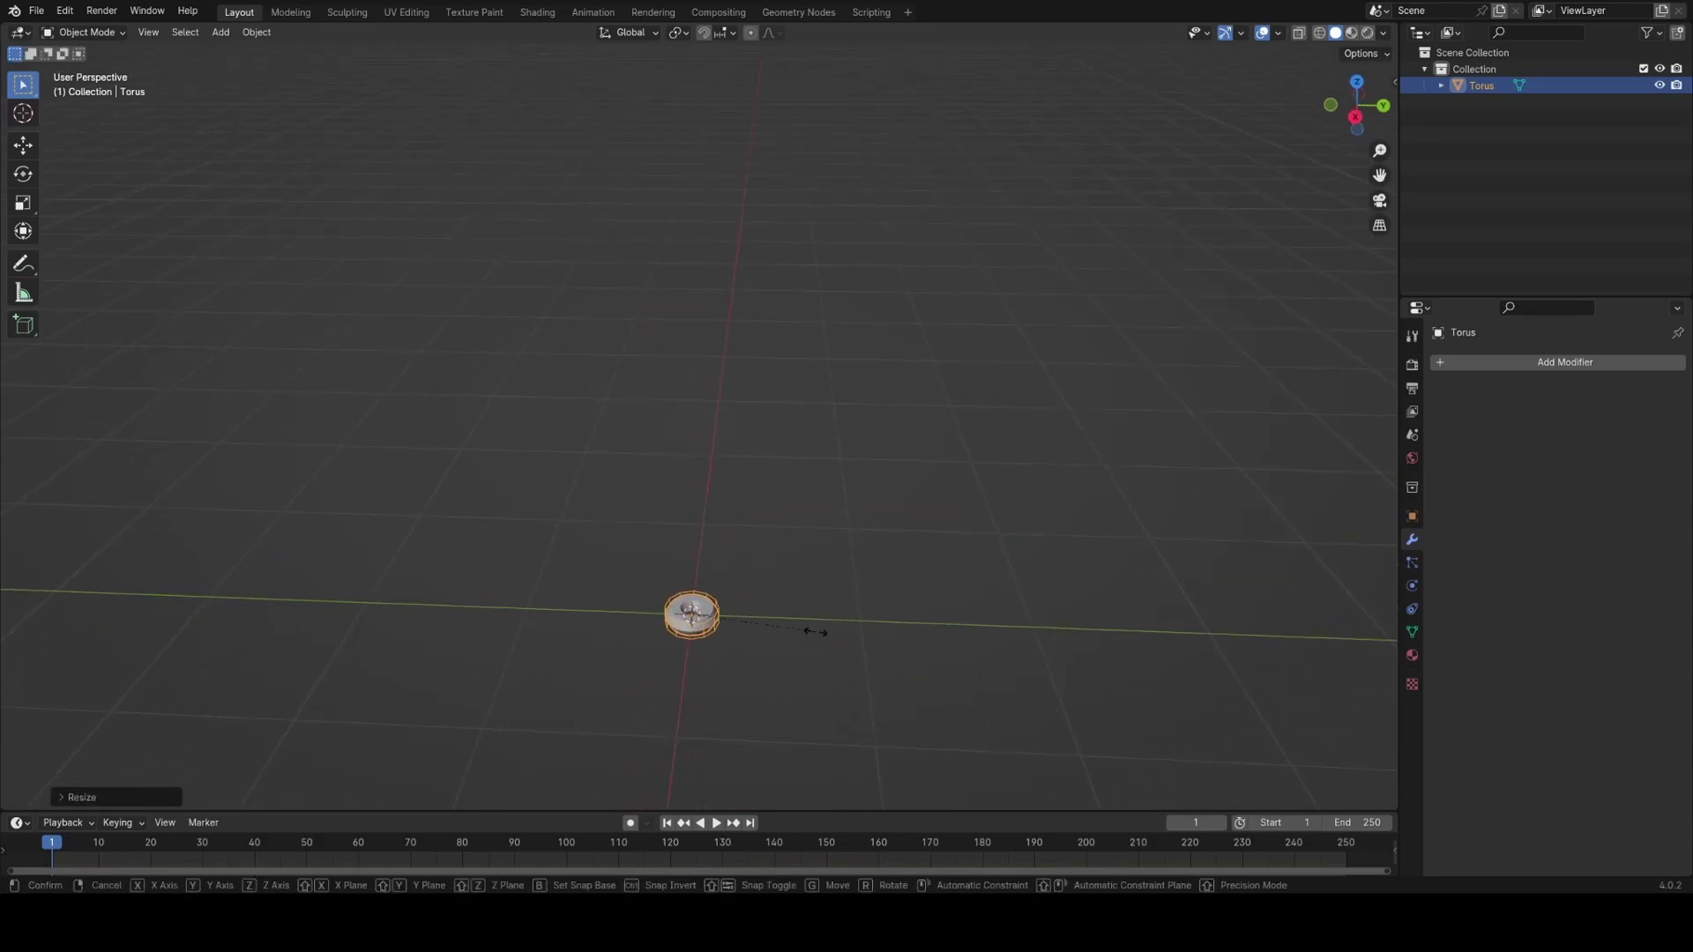
{"action": "left_click", "coordinate": [773, 611]}
Move the torus up to about 1.23 m above the grid, apply its scale and check its dimensions.
{"action": "key", "text": "g"}
{"action": "left_click", "coordinate": [760, 314]}
{"action": "middle_click_drag", "start_coordinate": [759, 314], "coordinate": [759, 529]}
{"action": "key", "text": "ctrl+a"}
{"action": "left_click", "coordinate": [707, 376]}
{"action": "key", "text": "n"}
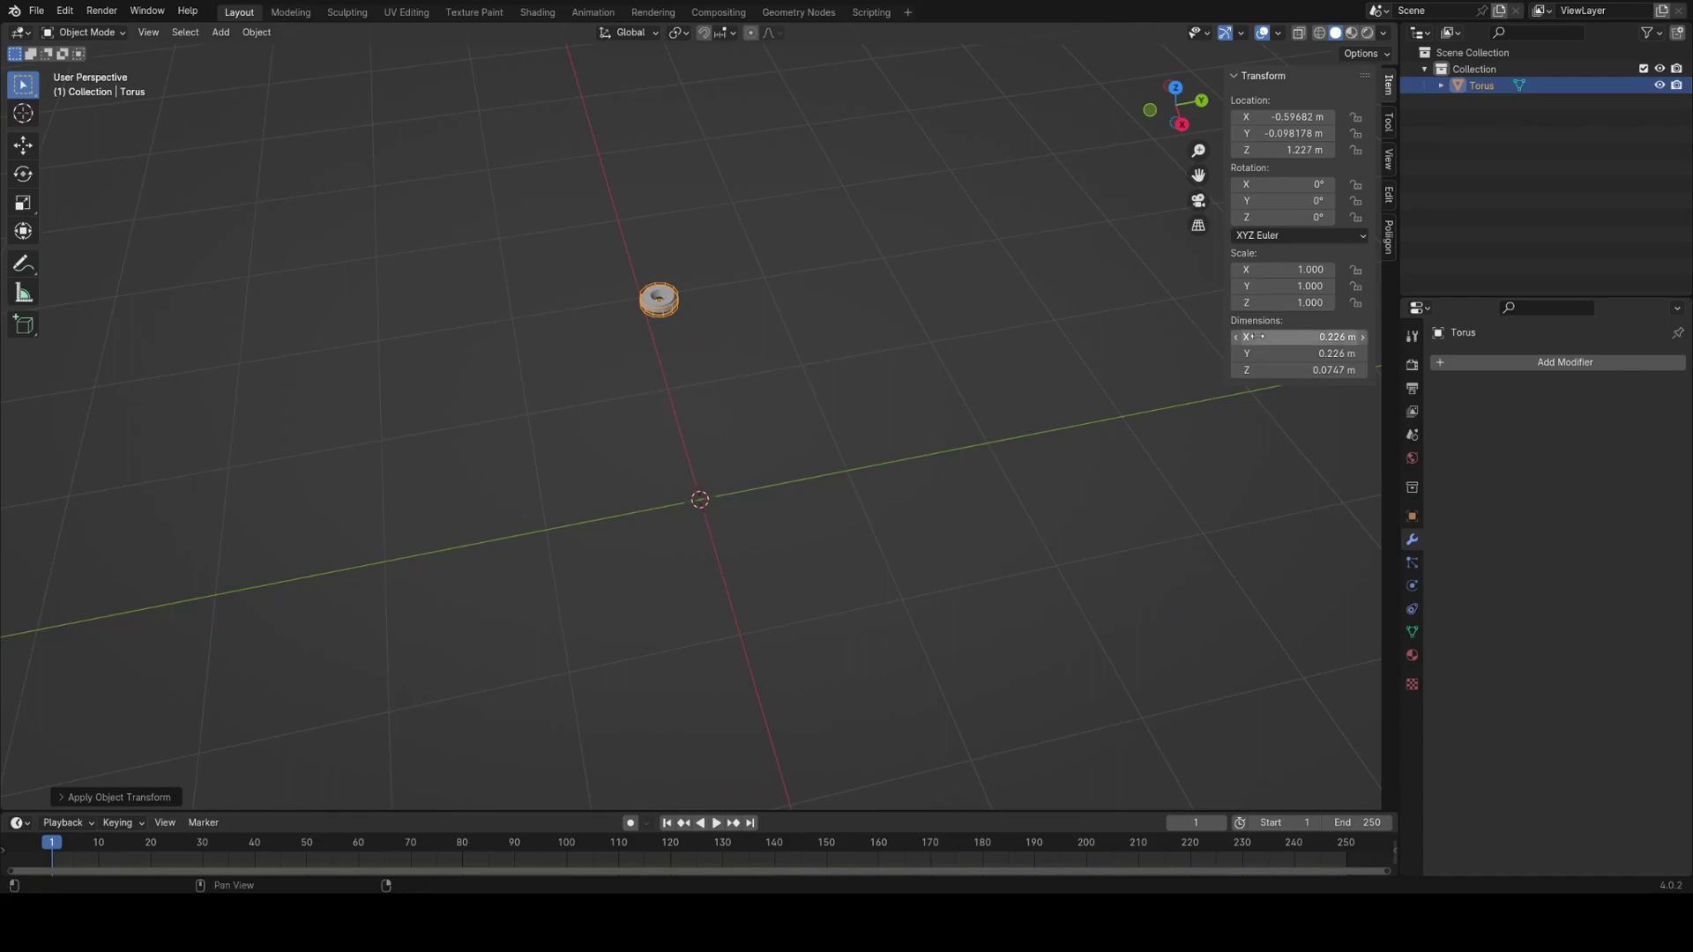
{"action": "key", "text": "n"}
Place a linked duplicate beside the torus and stack linked duplicates of the pair directly above along Z.
{"action": "middle_click_drag", "start_coordinate": [1028, 548], "coordinate": [941, 462]}
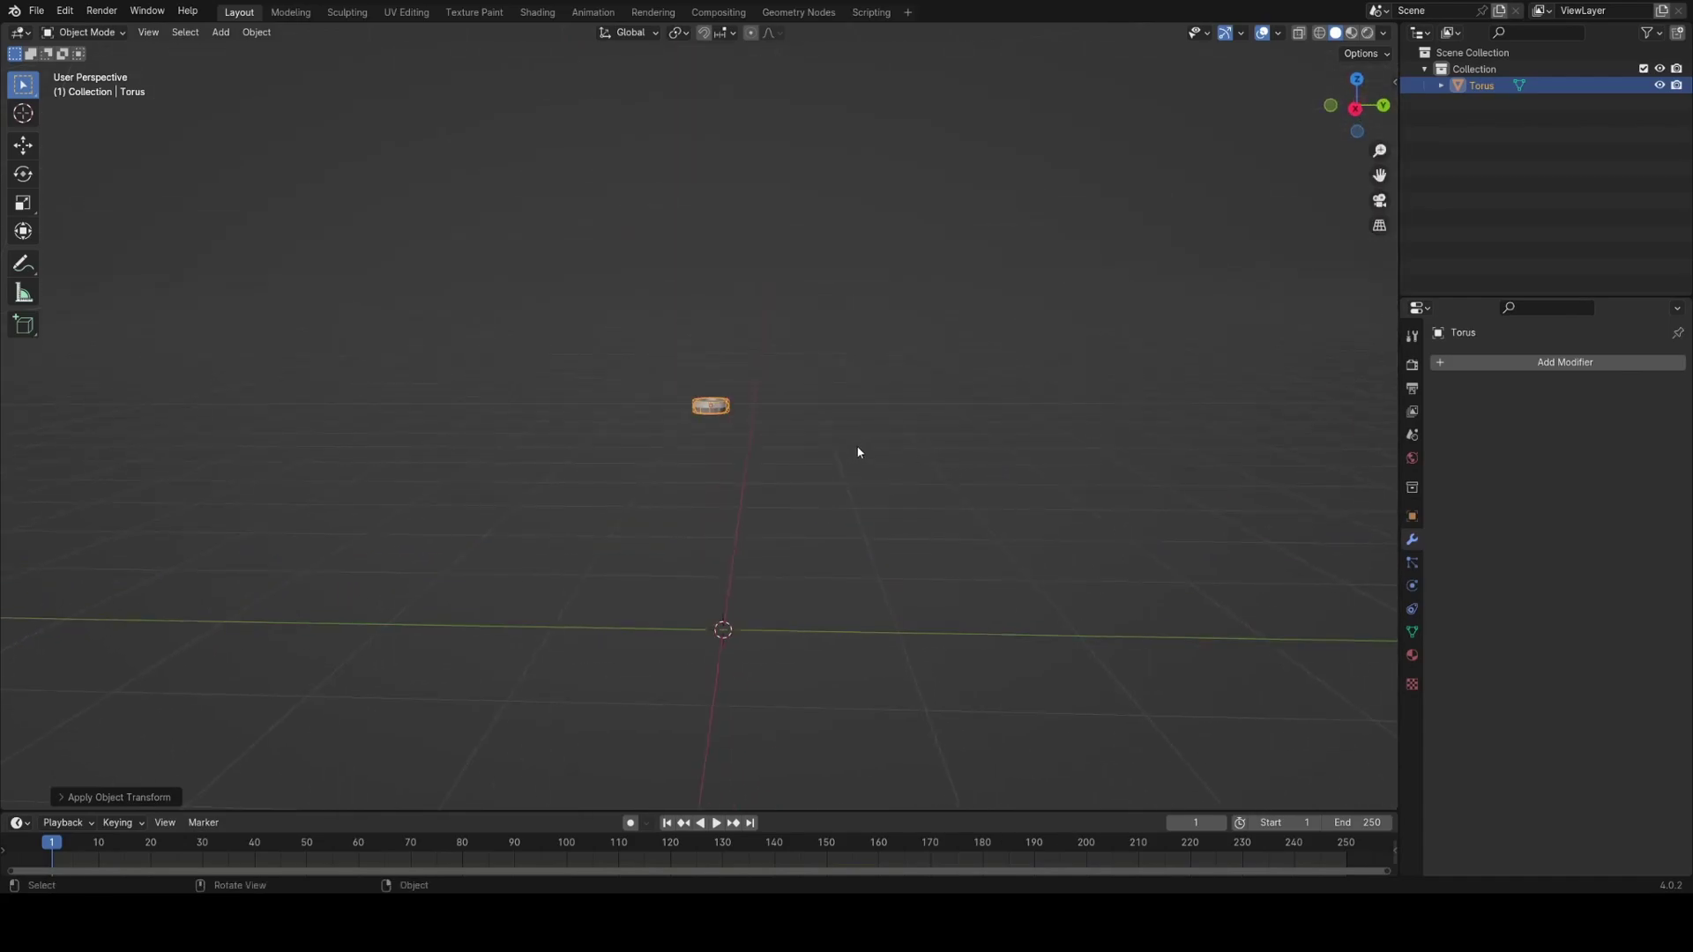
{"action": "middle_click_drag", "start_coordinate": [805, 500], "coordinate": [795, 526]}
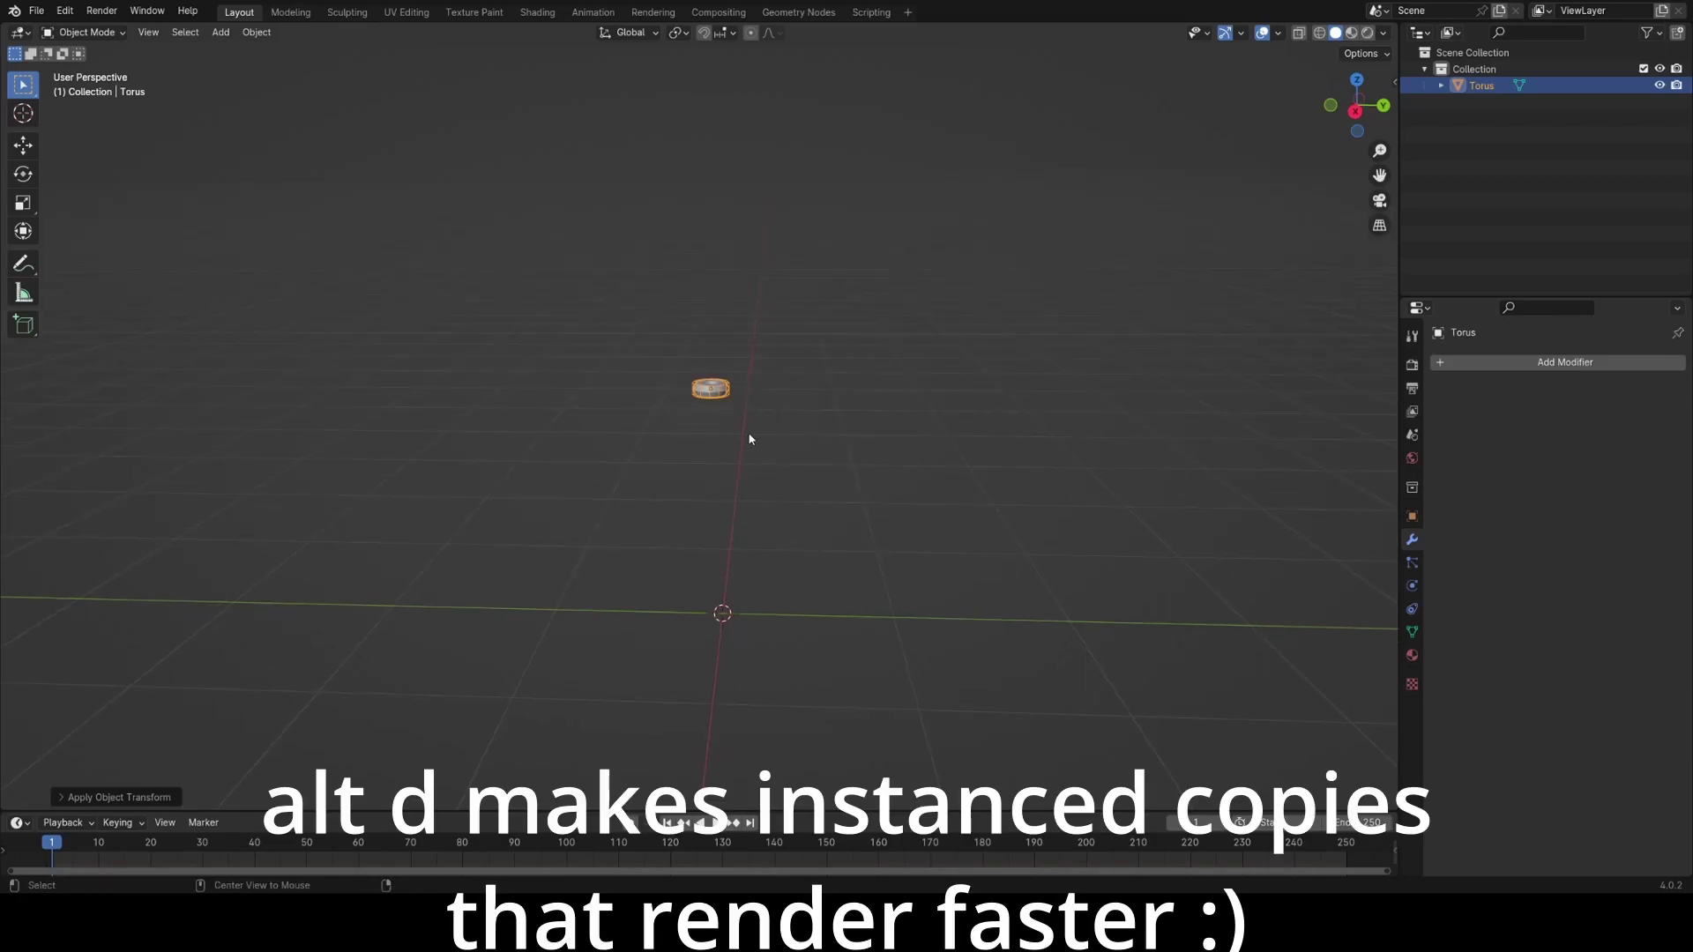
{"action": "key", "text": "alt+d"}
{"action": "left_click", "coordinate": [802, 421]}
{"action": "left_click_drag", "start_coordinate": [657, 301], "coordinate": [783, 441]}
{"action": "middle_click_drag", "start_coordinate": [806, 458], "coordinate": [804, 441]}
{"action": "key", "text": "alt+d"}
{"action": "key", "text": "z"}
{"action": "left_click", "coordinate": [803, 427]}
Select all four tori and stack linked duplicates above them along Z, making four rows.
{"action": "key", "text": "a"}
{"action": "key", "text": "alt+d"}
{"action": "key", "text": "z"}
{"action": "left_click", "coordinate": [862, 469]}
Double the two torus columns upwards along Z twice with linked duplicates, making 16 rows.
{"action": "key", "text": "b"}
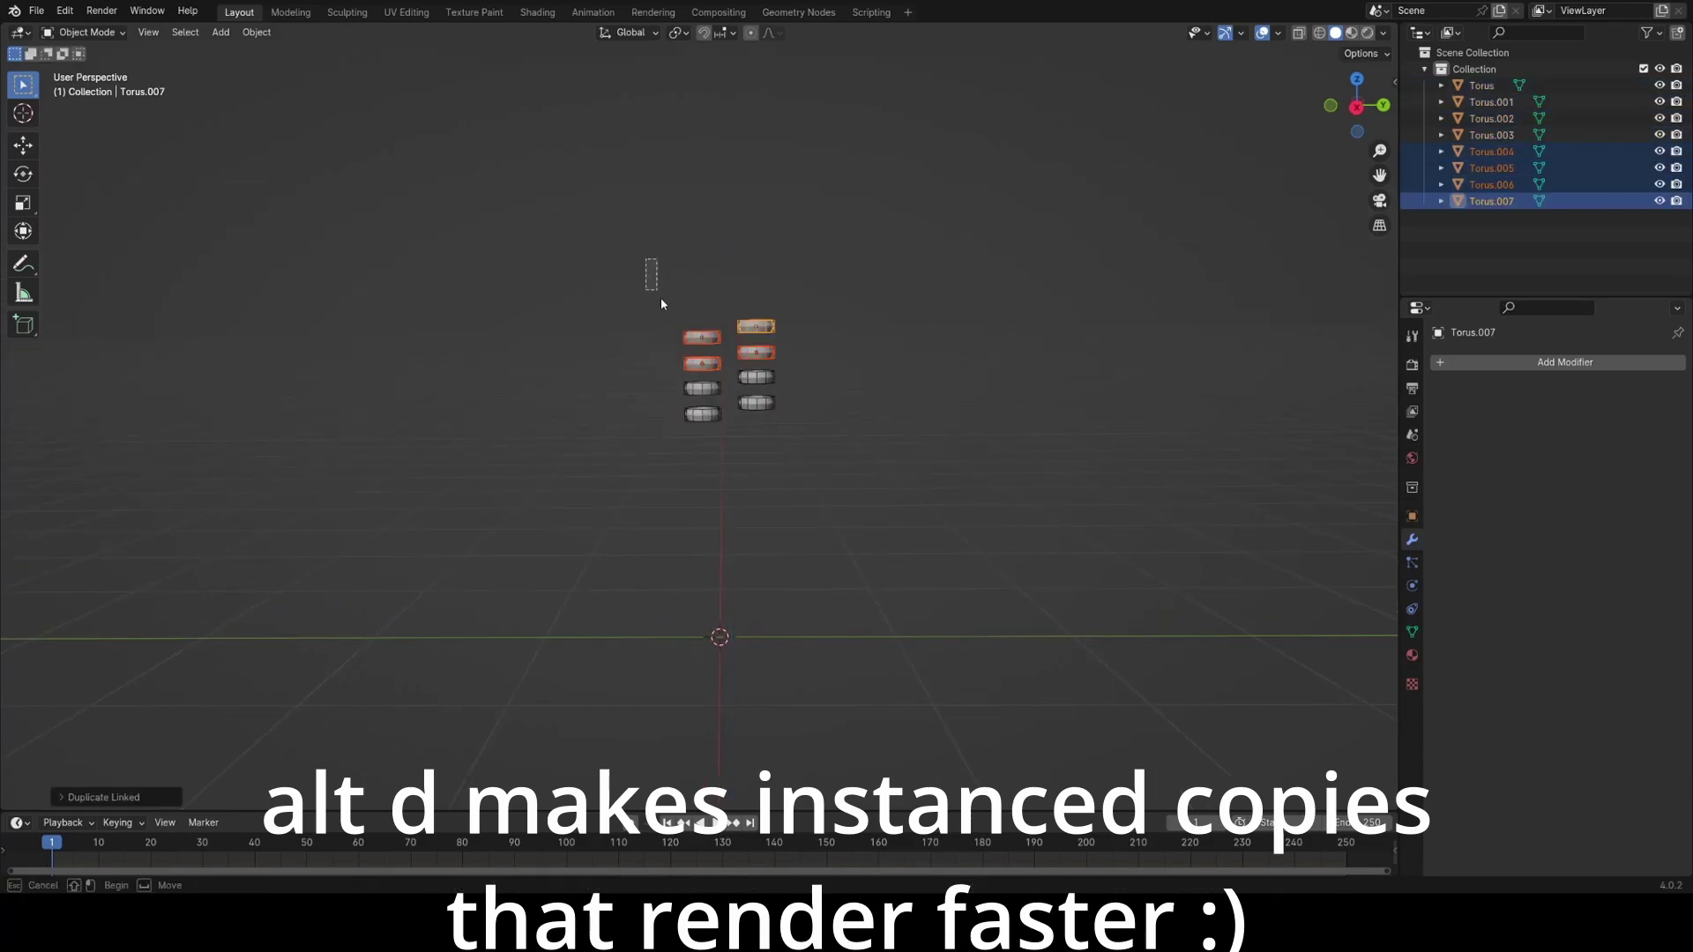
{"action": "left_click_drag", "start_coordinate": [649, 274], "coordinate": [793, 437]}
{"action": "key", "text": "alt+d"}
{"action": "key", "text": "z"}
{"action": "left_click", "coordinate": [600, 180]}
{"action": "left_click_drag", "start_coordinate": [599, 180], "coordinate": [860, 555]}
{"action": "key", "text": "alt+d"}
{"action": "key", "text": "z"}
{"action": "left_click", "coordinate": [752, 269]}
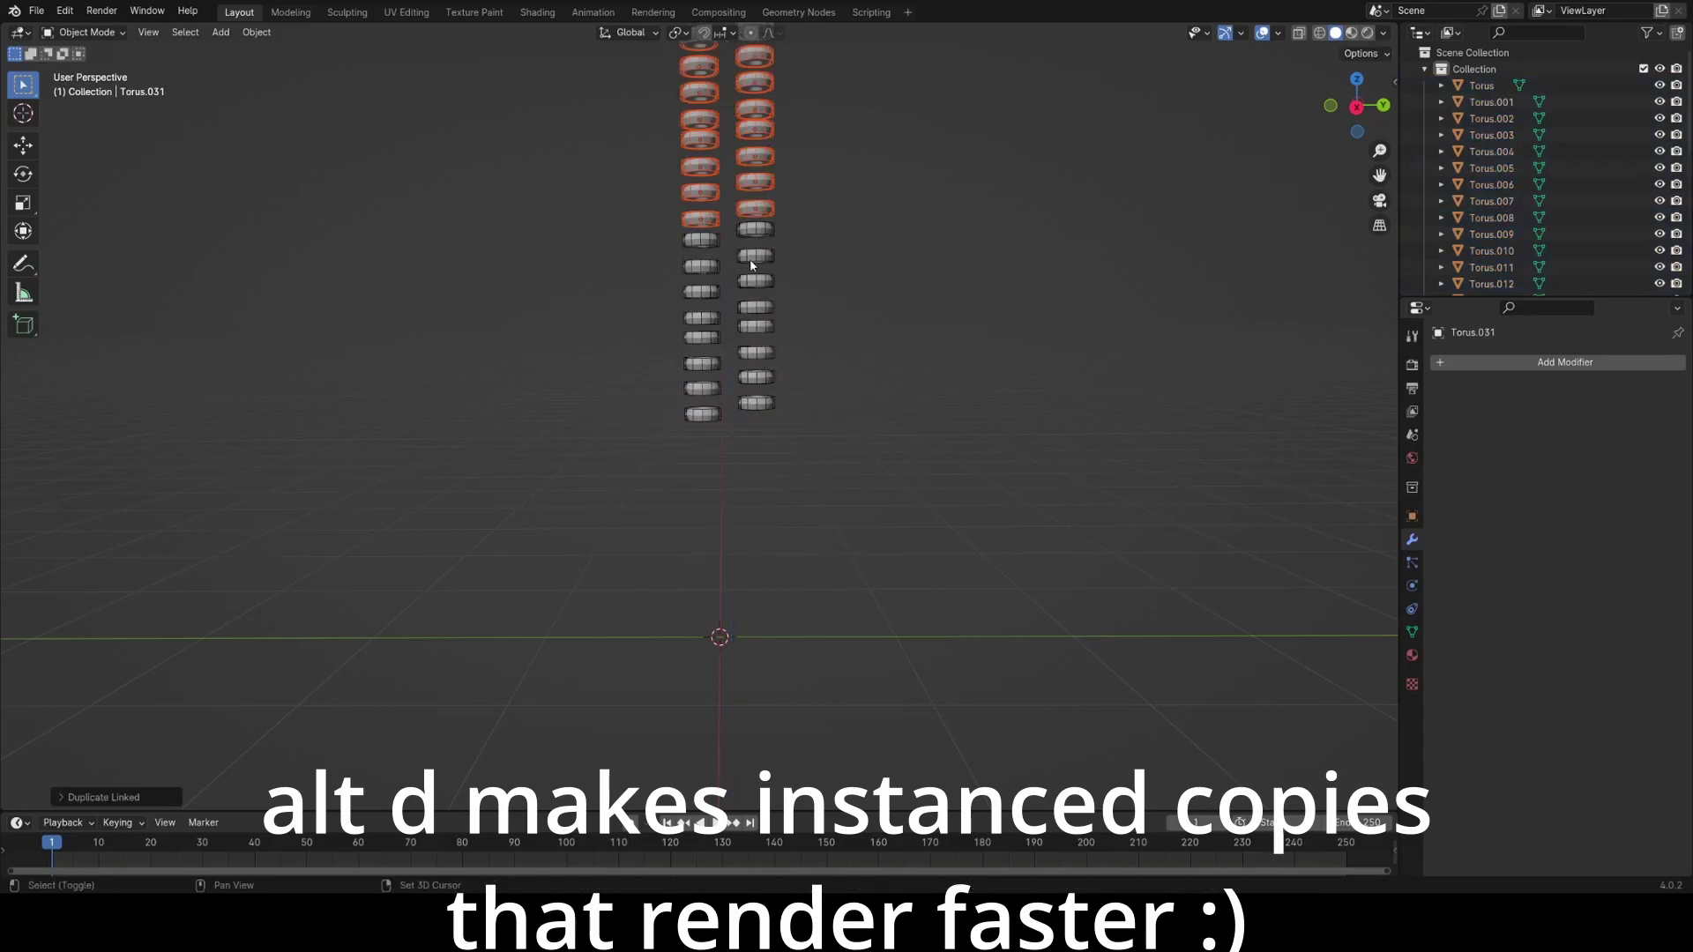
Widen the block of tori by repeatedly placing linked duplicates of all columns alongside along the Y axis.
{"action": "scroll", "coordinate": [650, 227], "scroll_direction": "down", "scroll_amount": 3}
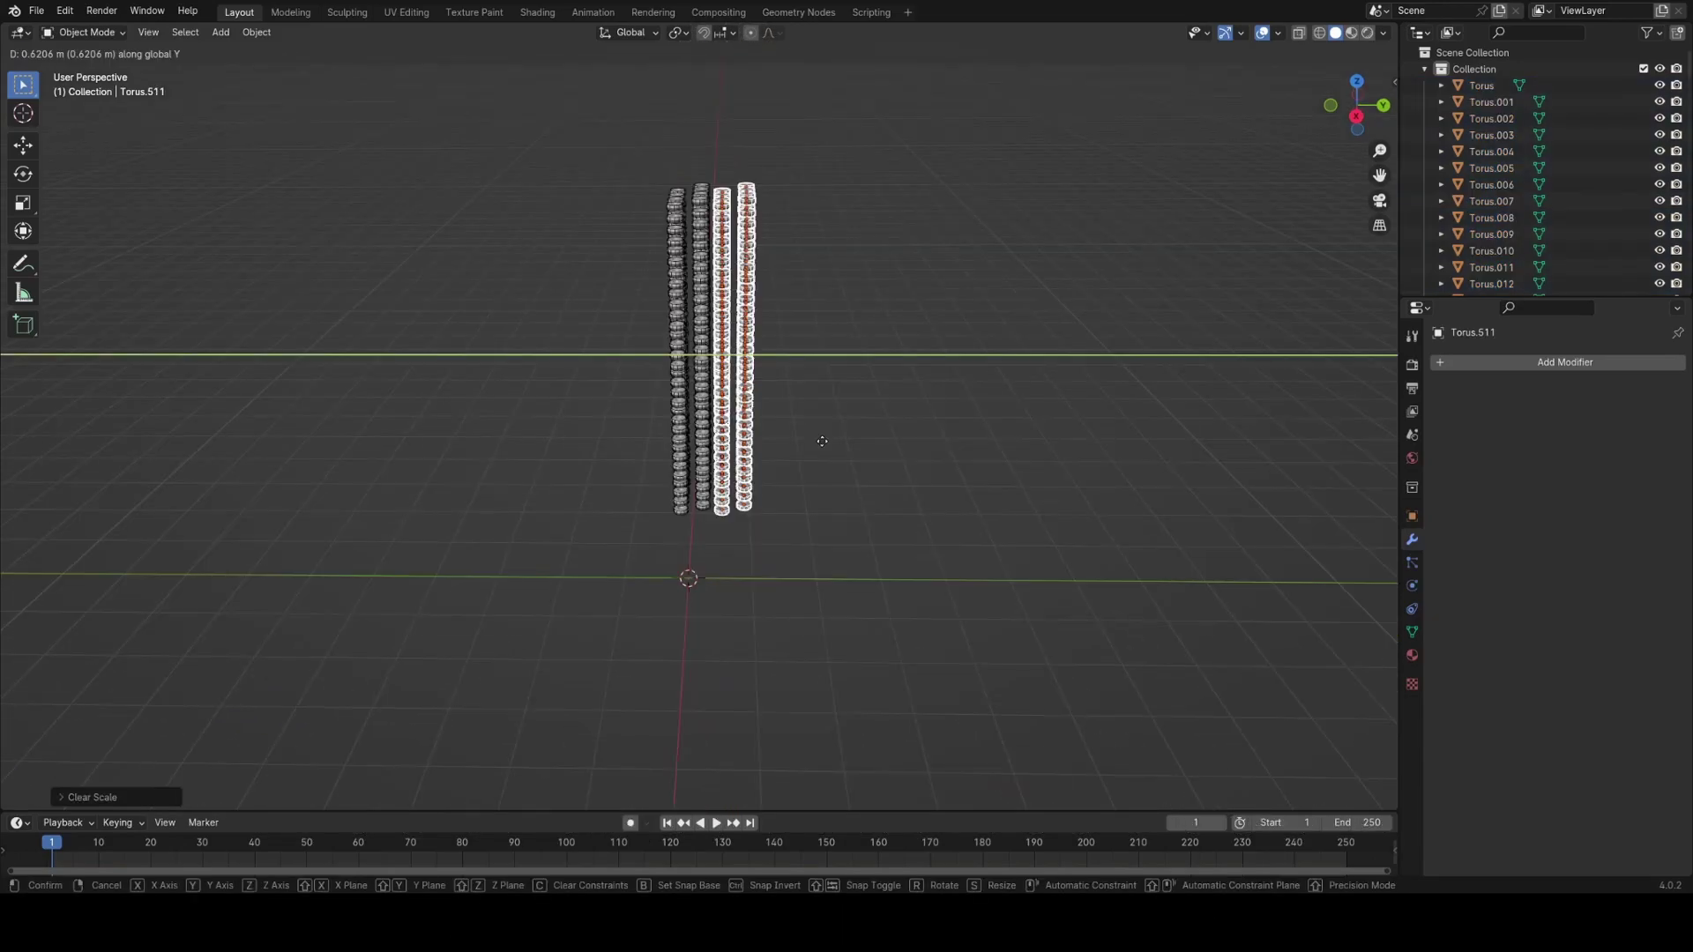
{"action": "left_click", "coordinate": [814, 372]}
{"action": "key", "text": "b"}
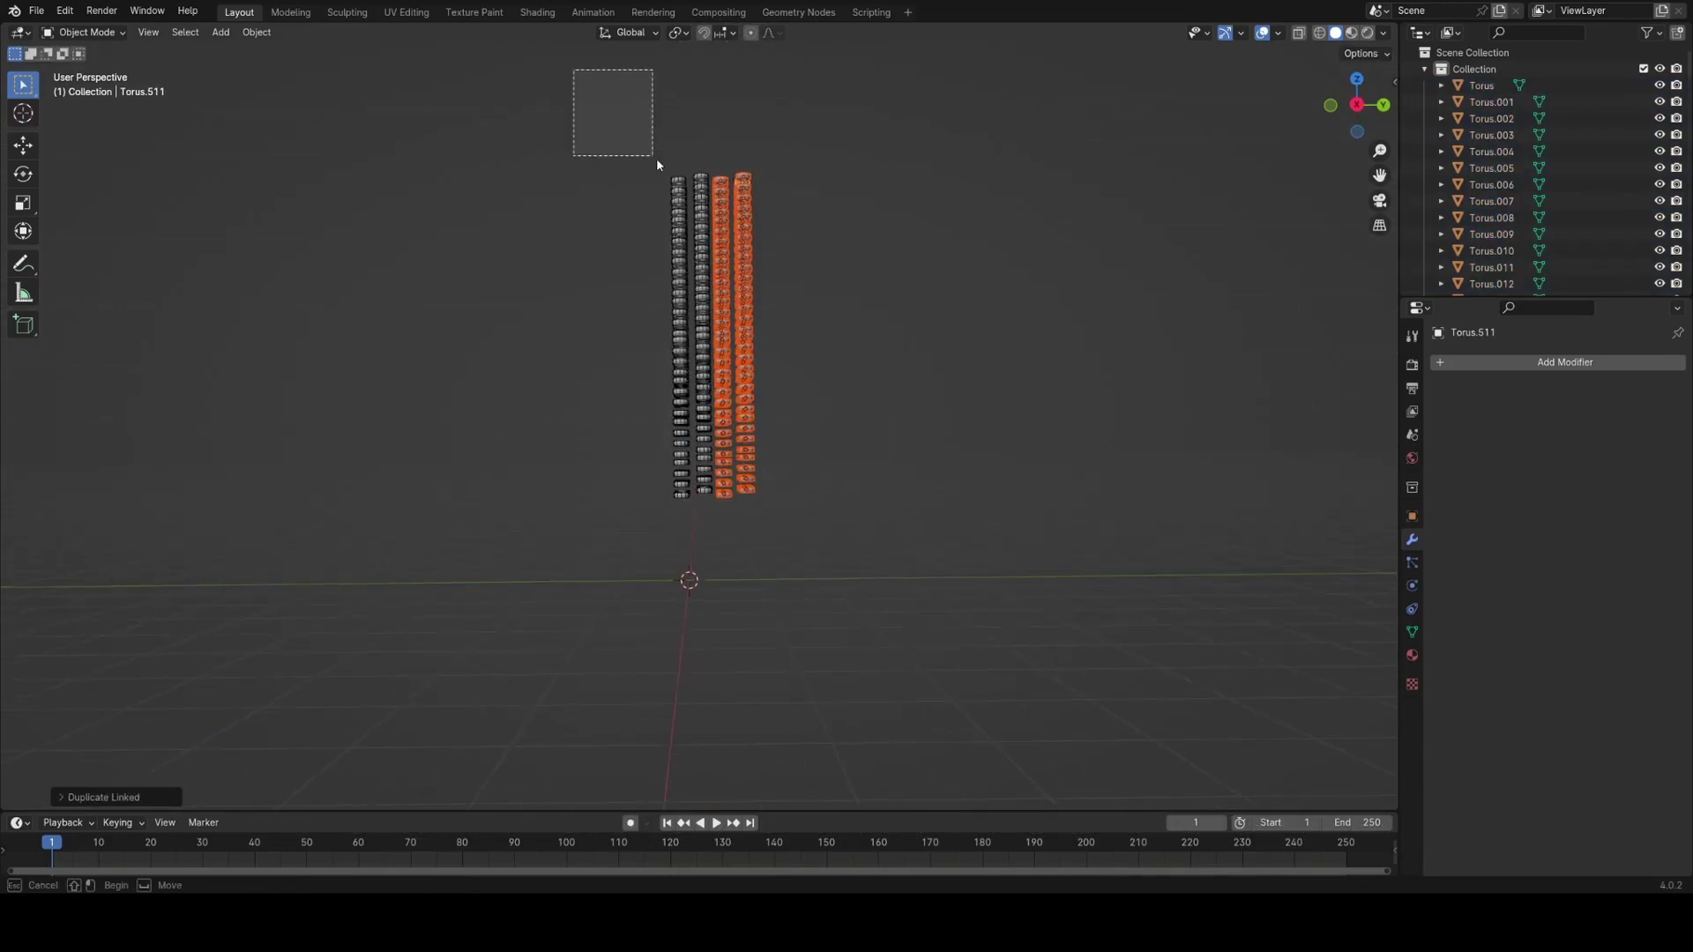
{"action": "left_click_drag", "start_coordinate": [597, 104], "coordinate": [1045, 622]}
{"action": "middle_click_drag", "start_coordinate": [717, 389], "coordinate": [769, 441]}
{"action": "key", "text": "alt+d"}
{"action": "key", "text": "y"}
{"action": "left_click", "coordinate": [827, 394]}
Add a plane beneath the tori, scale it up into a wide floor and apply its scale.
{"action": "key", "text": "shift+a"}
{"action": "left_click", "coordinate": [854, 351]}
{"action": "key", "text": "s"}
{"action": "left_click", "coordinate": [1122, 494]}
{"action": "key", "text": "s"}
{"action": "left_click", "coordinate": [937, 471]}
{"action": "key", "text": "ctrl+a"}
{"action": "left_click", "coordinate": [934, 469]}
Add rigid body physics to the floor plane and set its type to Passive.
{"action": "scroll", "coordinate": [764, 496], "scroll_direction": "up", "scroll_amount": 3}
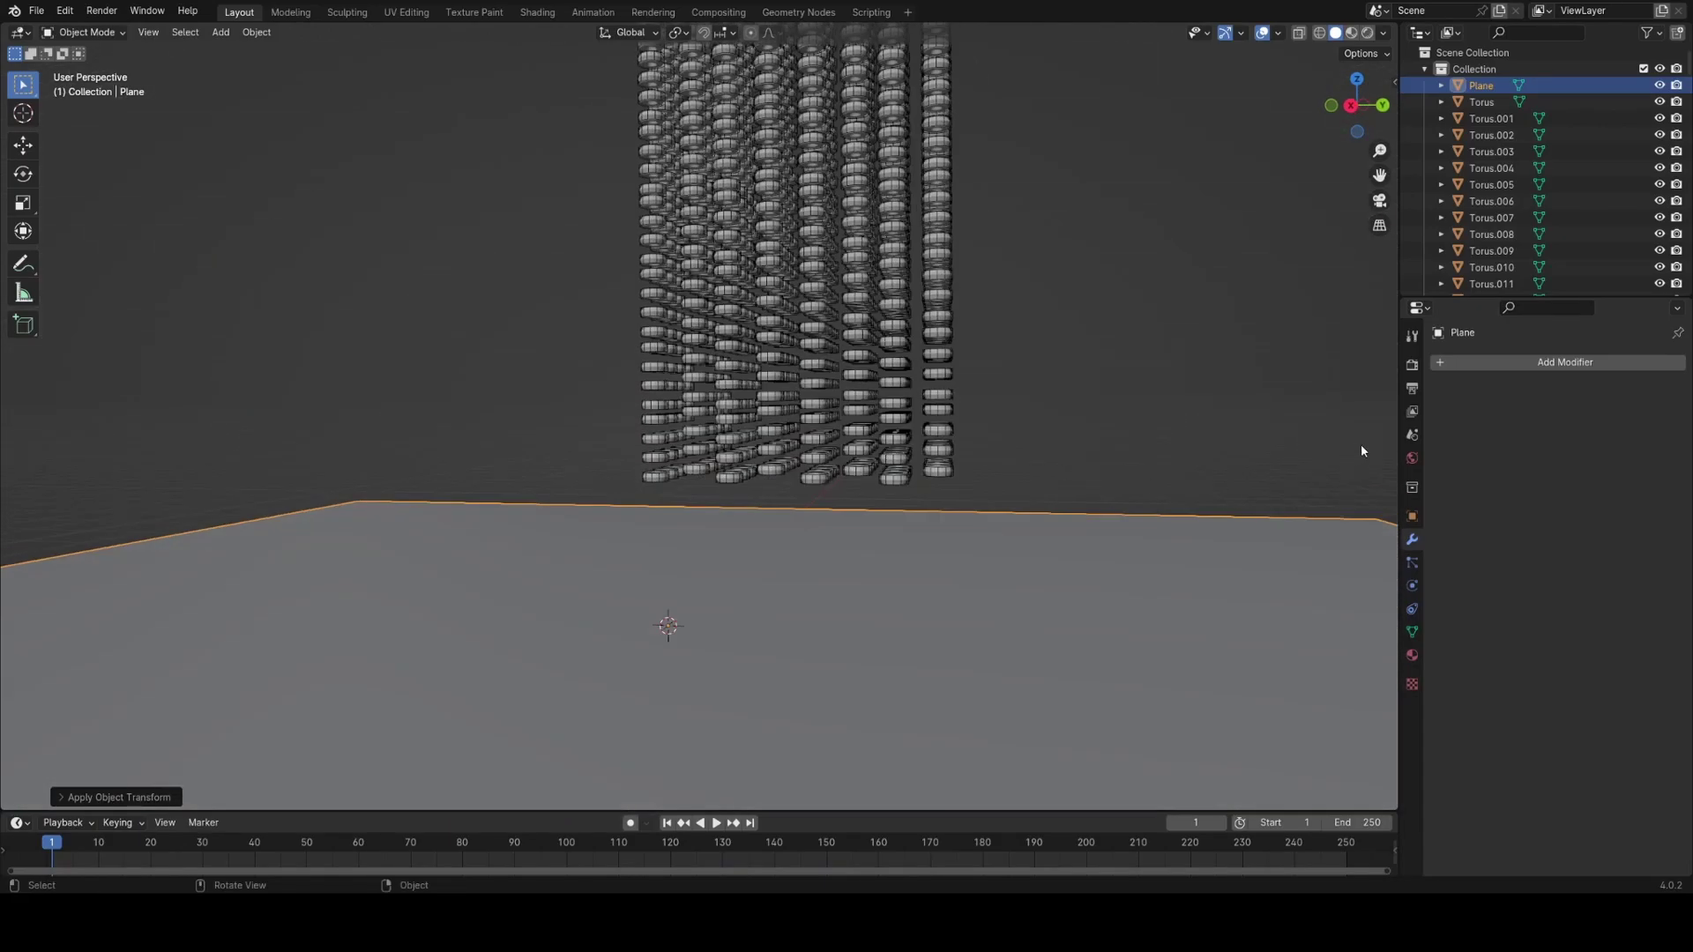
{"action": "left_click", "coordinate": [1413, 589]}
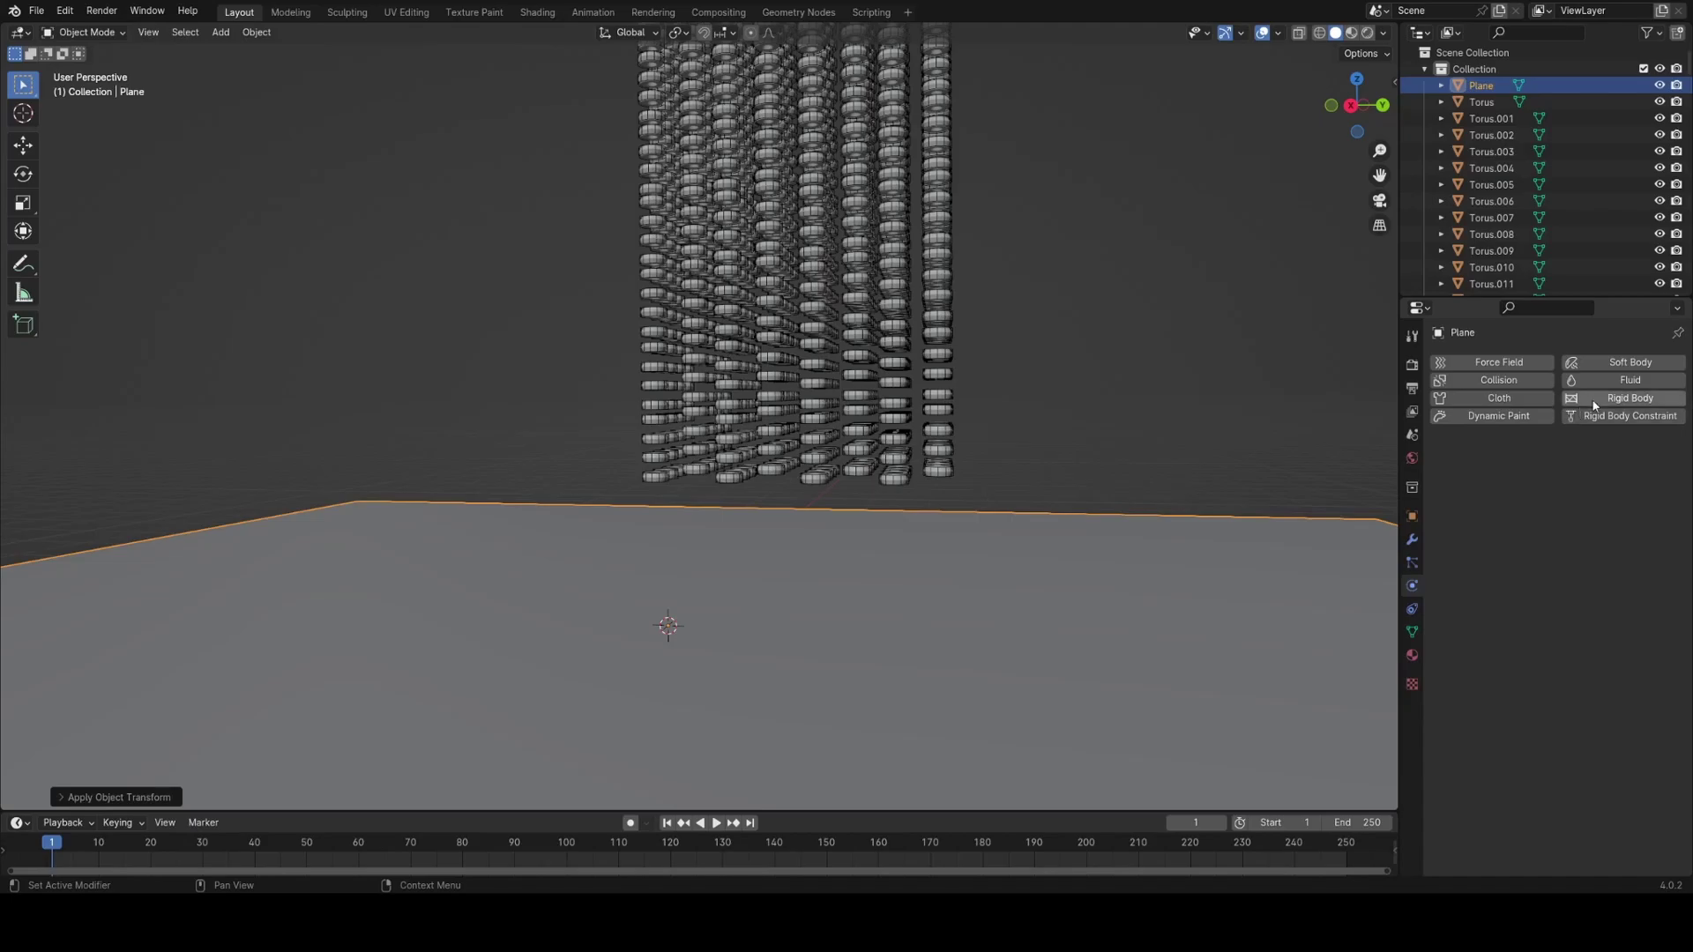
{"action": "left_click", "coordinate": [1628, 399]}
{"action": "scroll", "coordinate": [1023, 498], "scroll_direction": "down", "scroll_amount": 5}
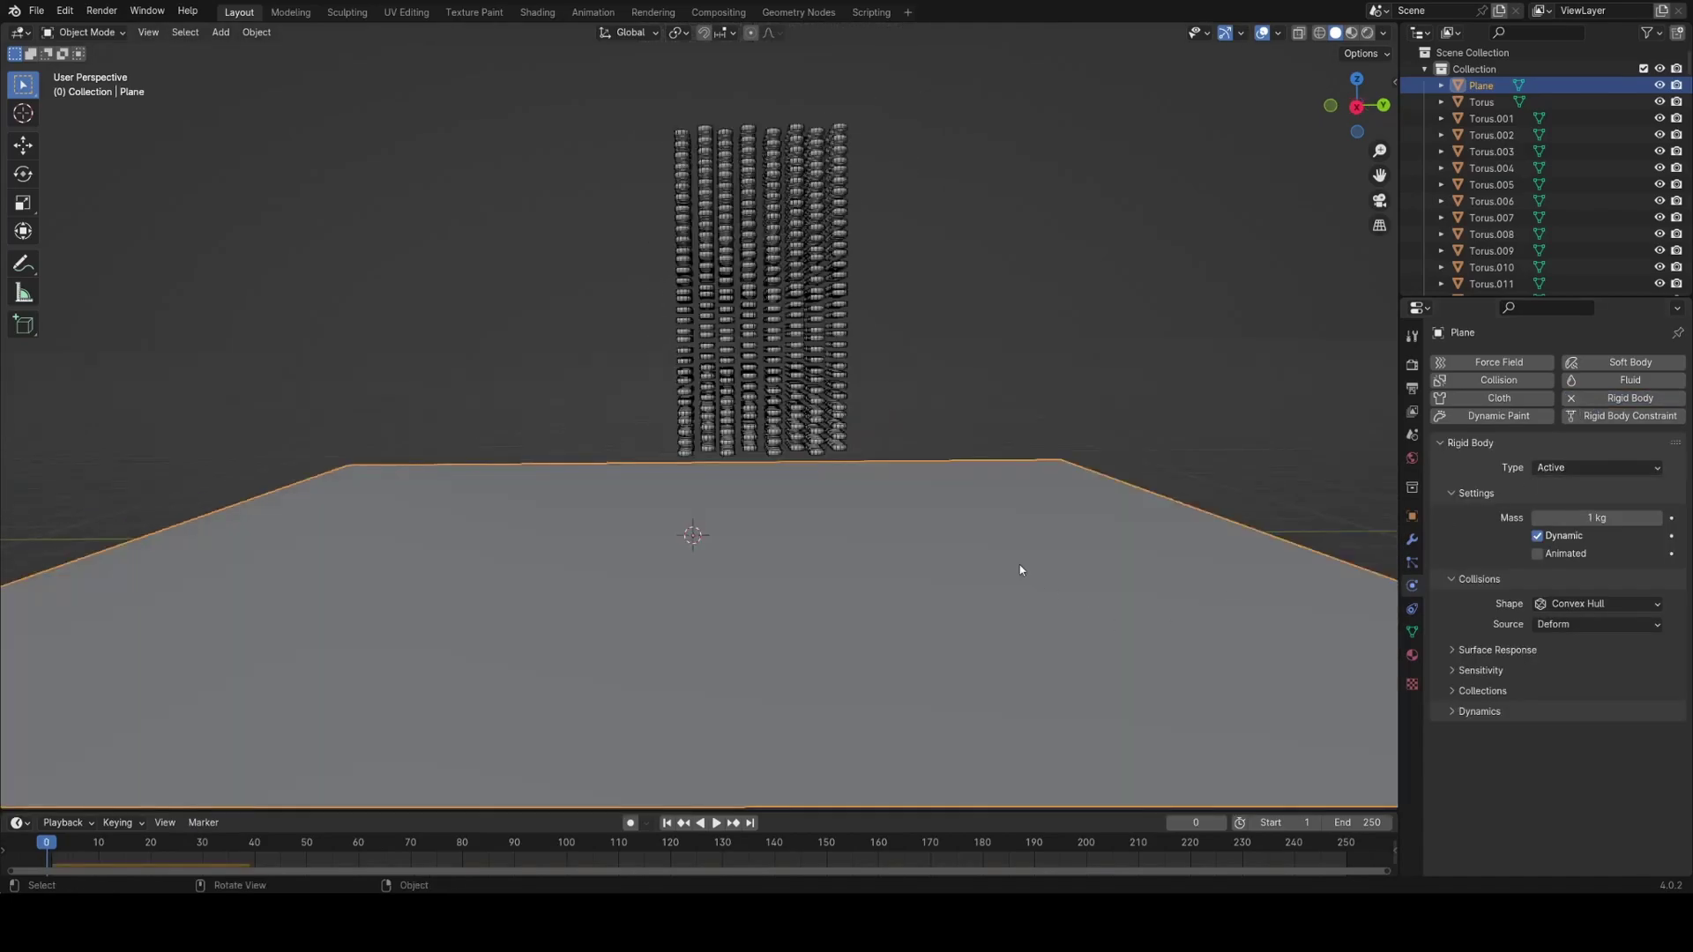
{"action": "scroll", "coordinate": [643, 443], "scroll_direction": "down", "scroll_amount": 1}
{"action": "left_click", "coordinate": [1591, 473]}
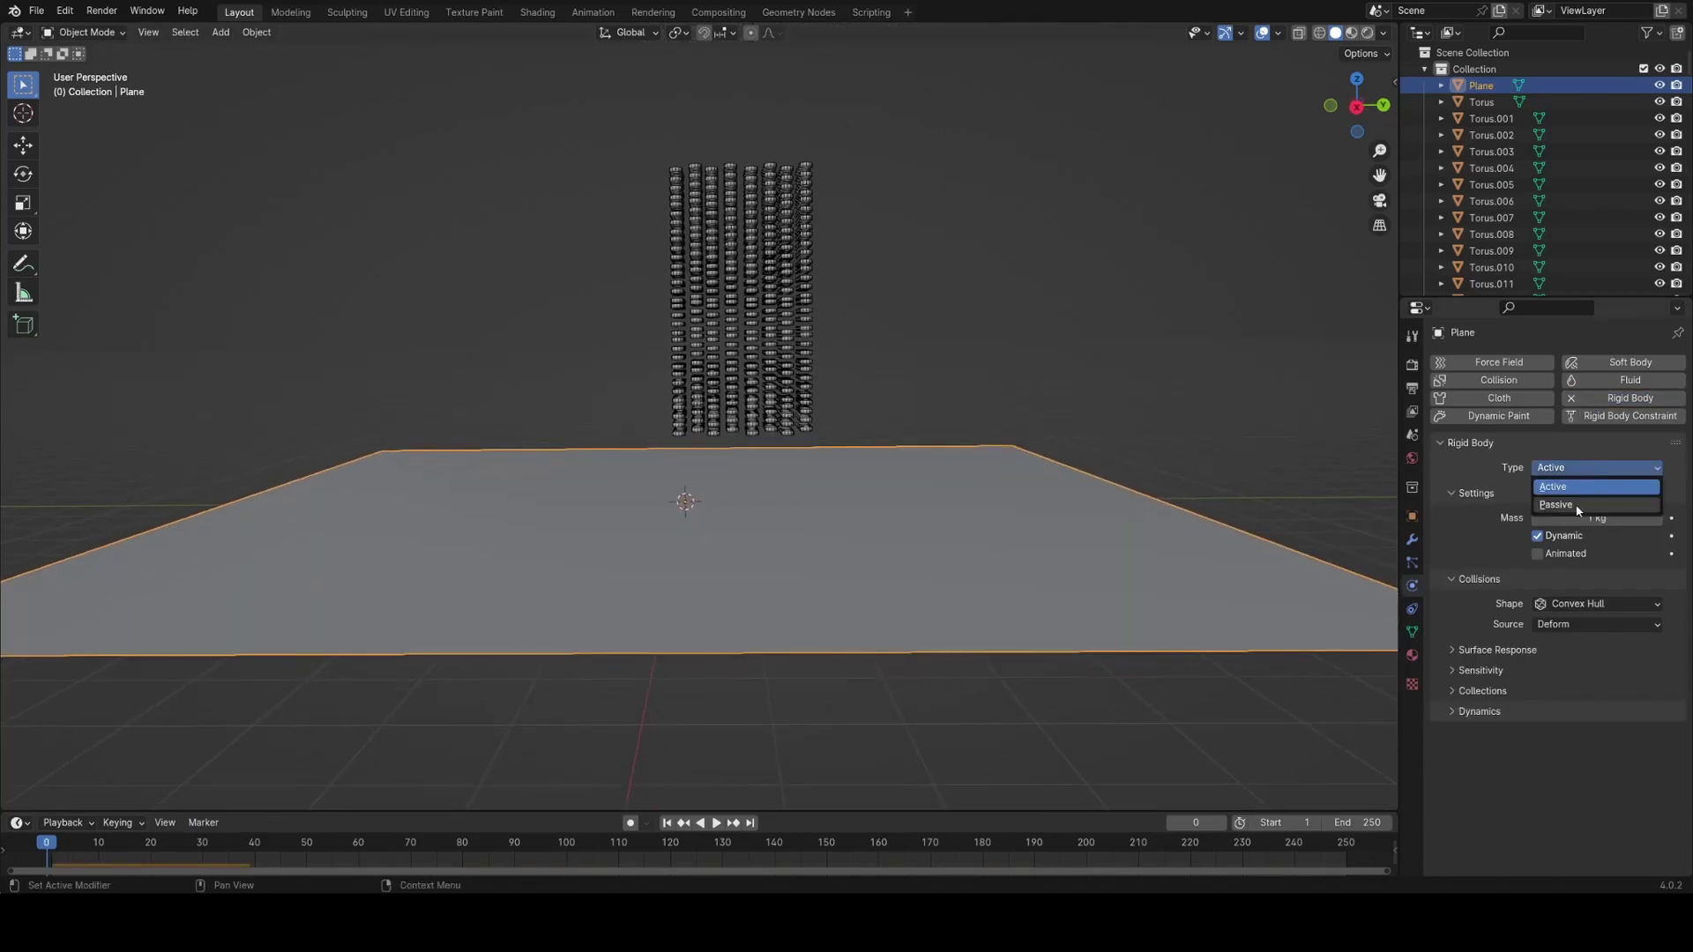
{"action": "left_click", "coordinate": [1579, 505]}
Play the rigid body simulation and examine how the tori fall onto the plane.
{"action": "left_click", "coordinate": [1330, 844]}
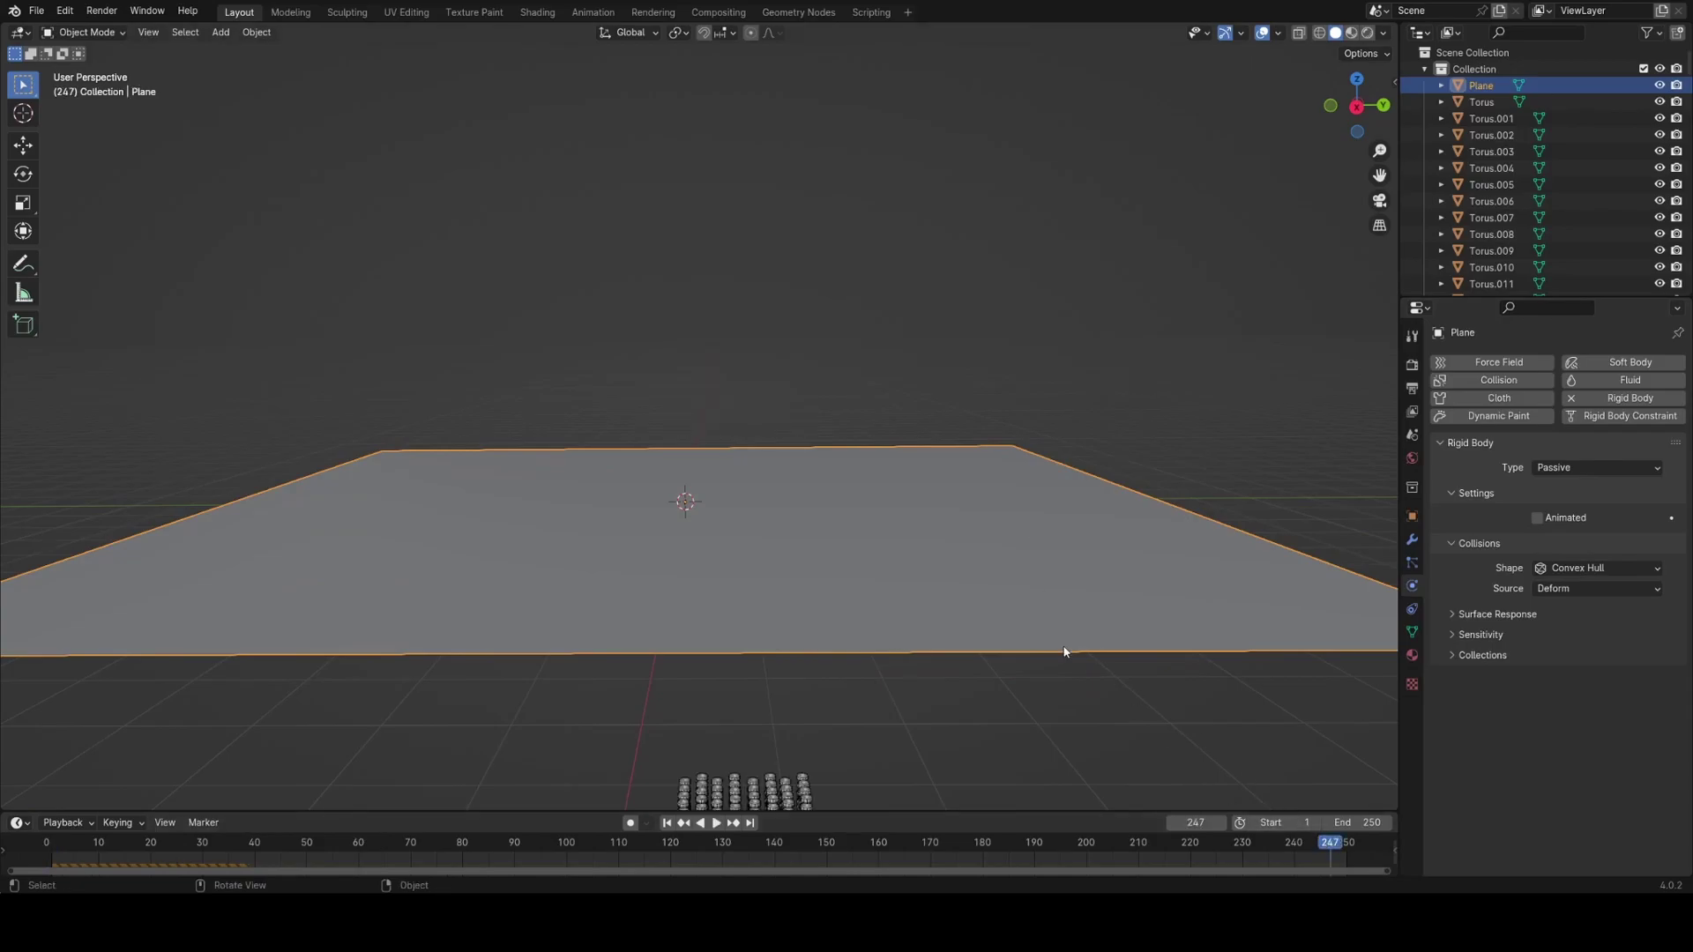
{"action": "key", "text": "space"}
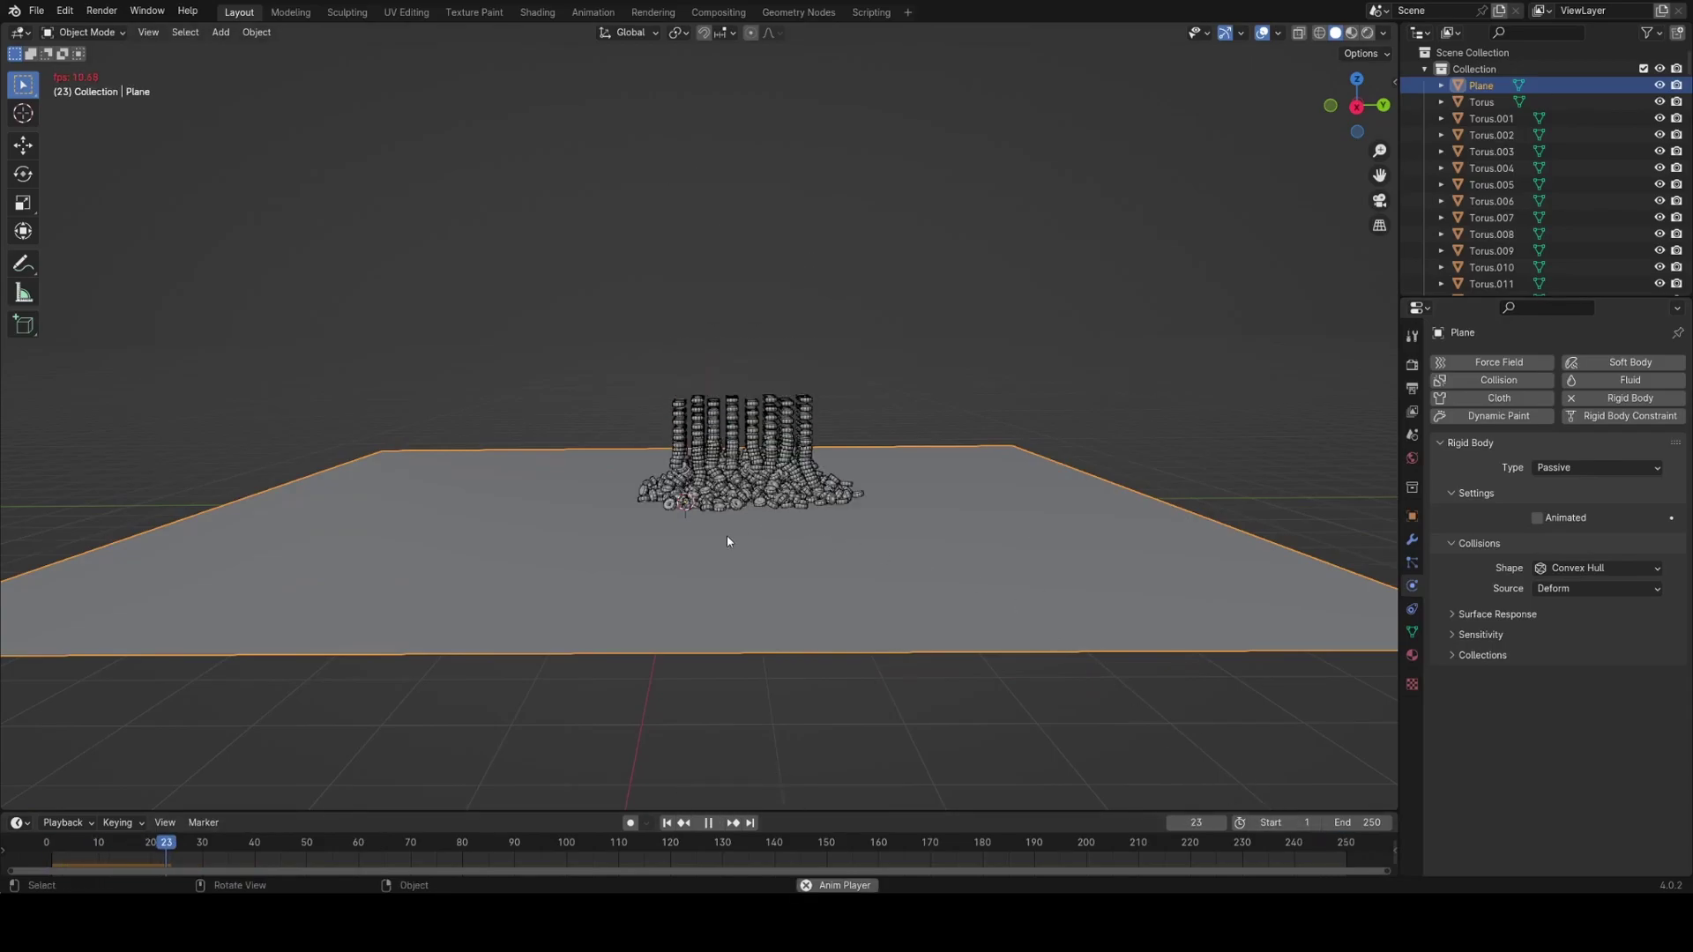
{"action": "middle_click_drag", "start_coordinate": [775, 551], "coordinate": [872, 578]}
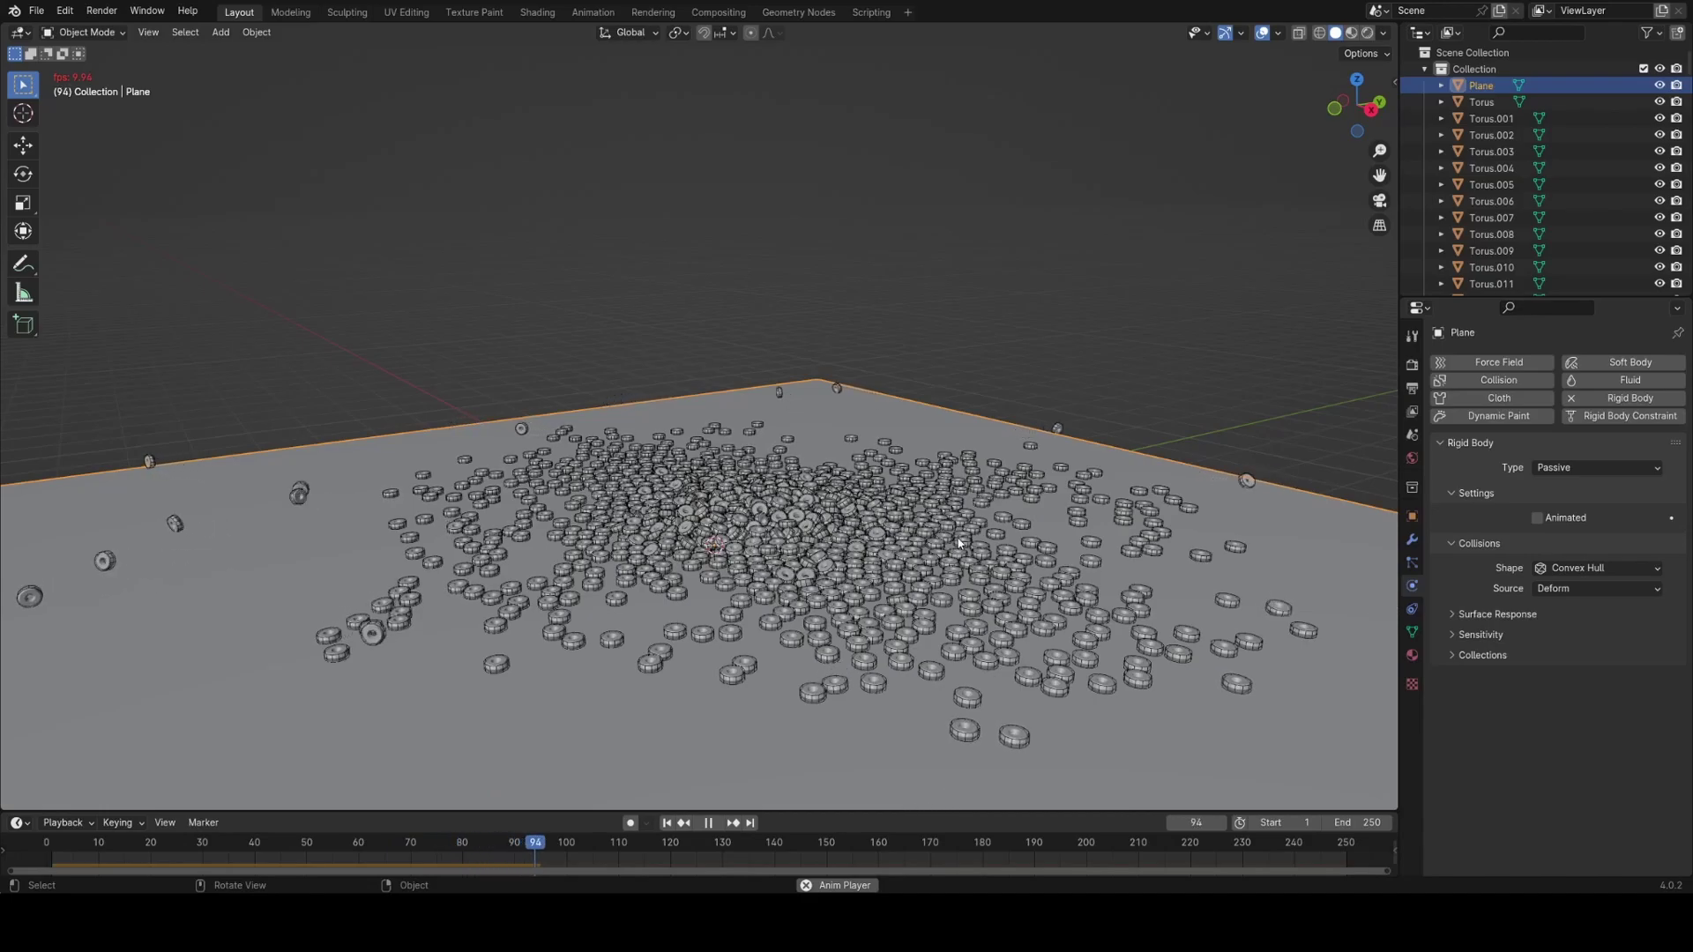
Replay the rigid body simulation from the start and examine from several angles how the tori pile up on the floor.
{"action": "key", "text": "space"}
{"action": "middle_click_drag", "start_coordinate": [959, 543], "coordinate": [927, 600]}
{"action": "key", "text": "space"}
{"action": "key", "text": "shift+Left"}
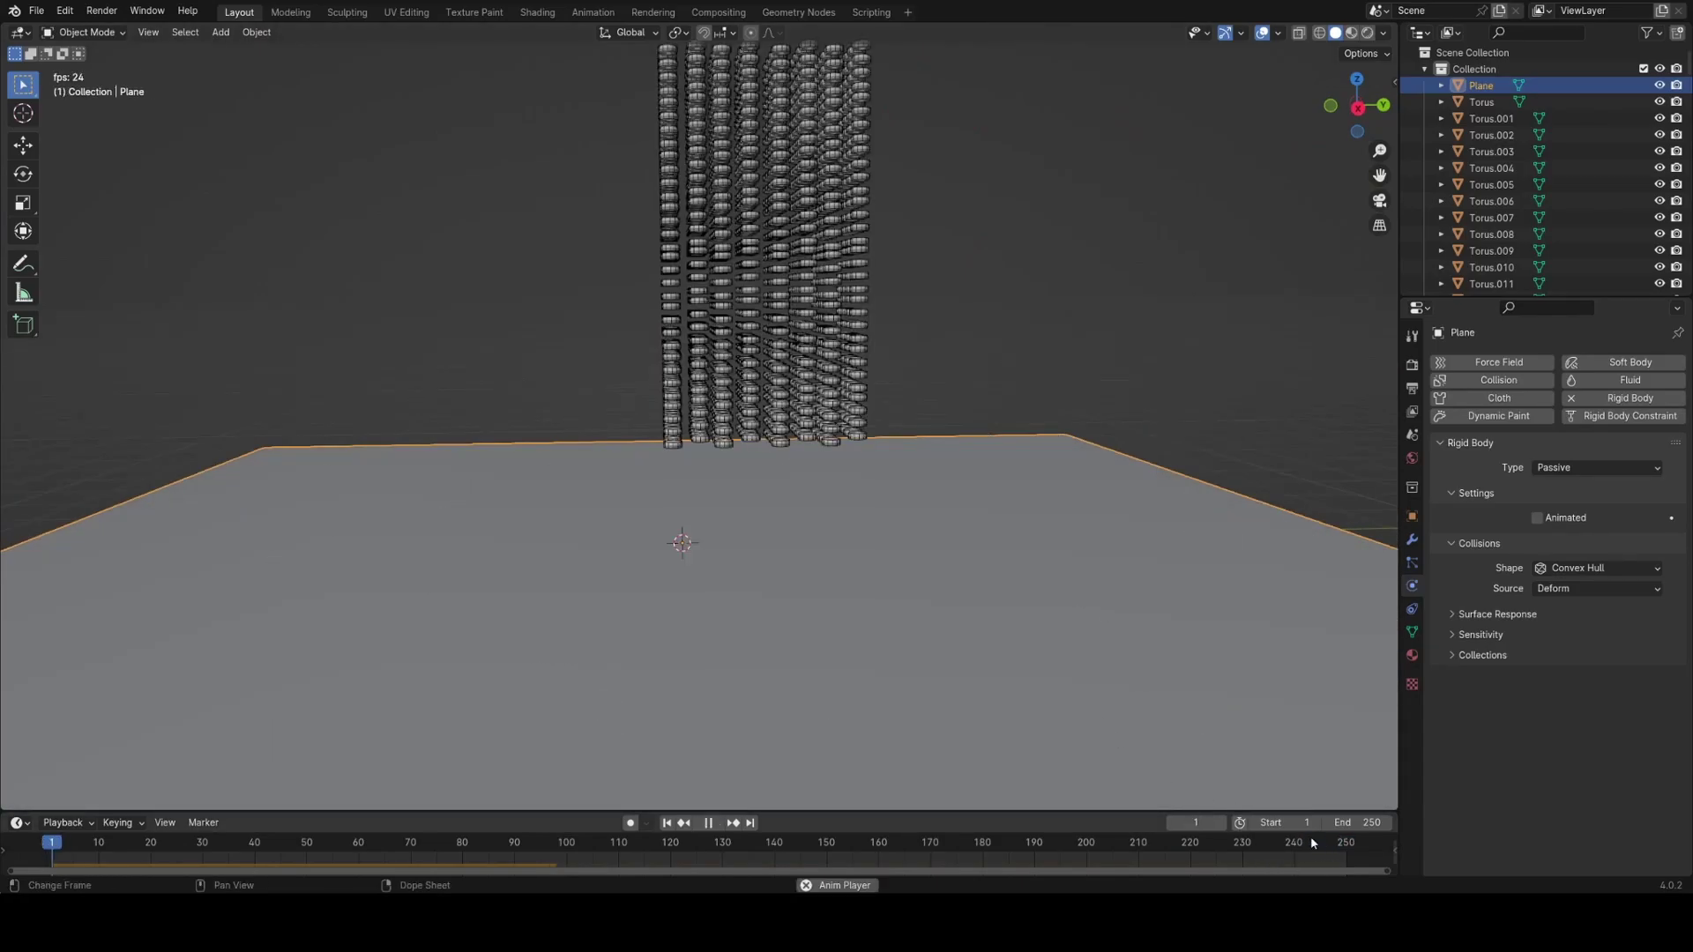
{"action": "middle_click_drag", "start_coordinate": [994, 561], "coordinate": [805, 408]}
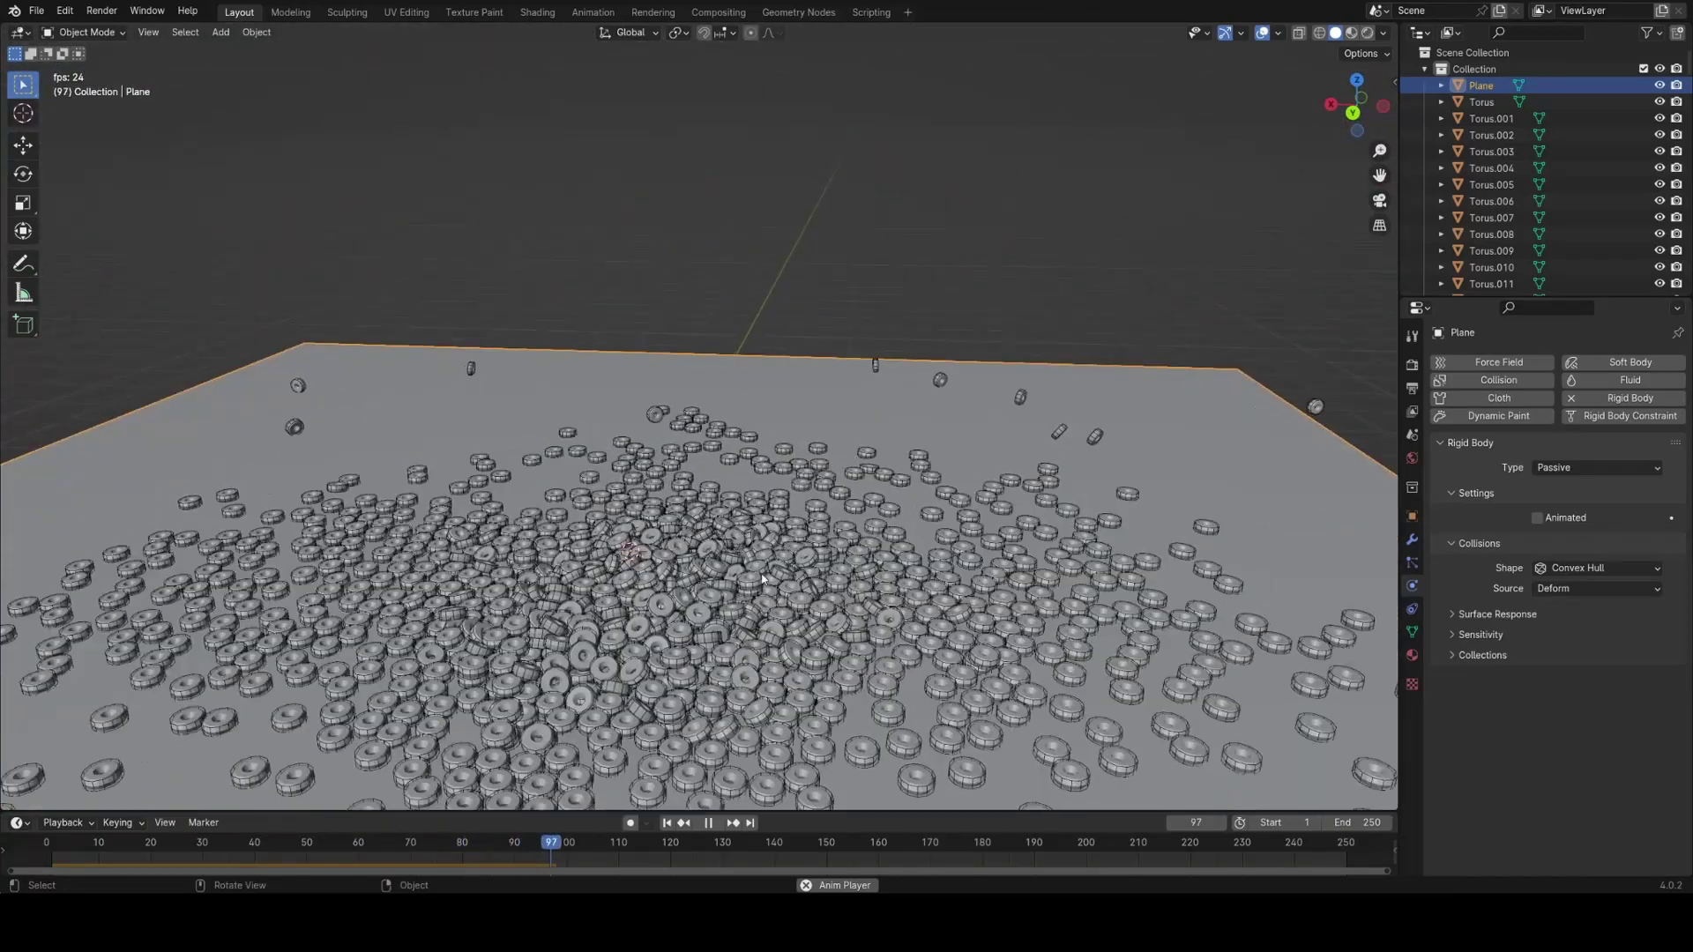
{"action": "scroll", "coordinate": [805, 408], "scroll_direction": "up", "scroll_amount": 3}
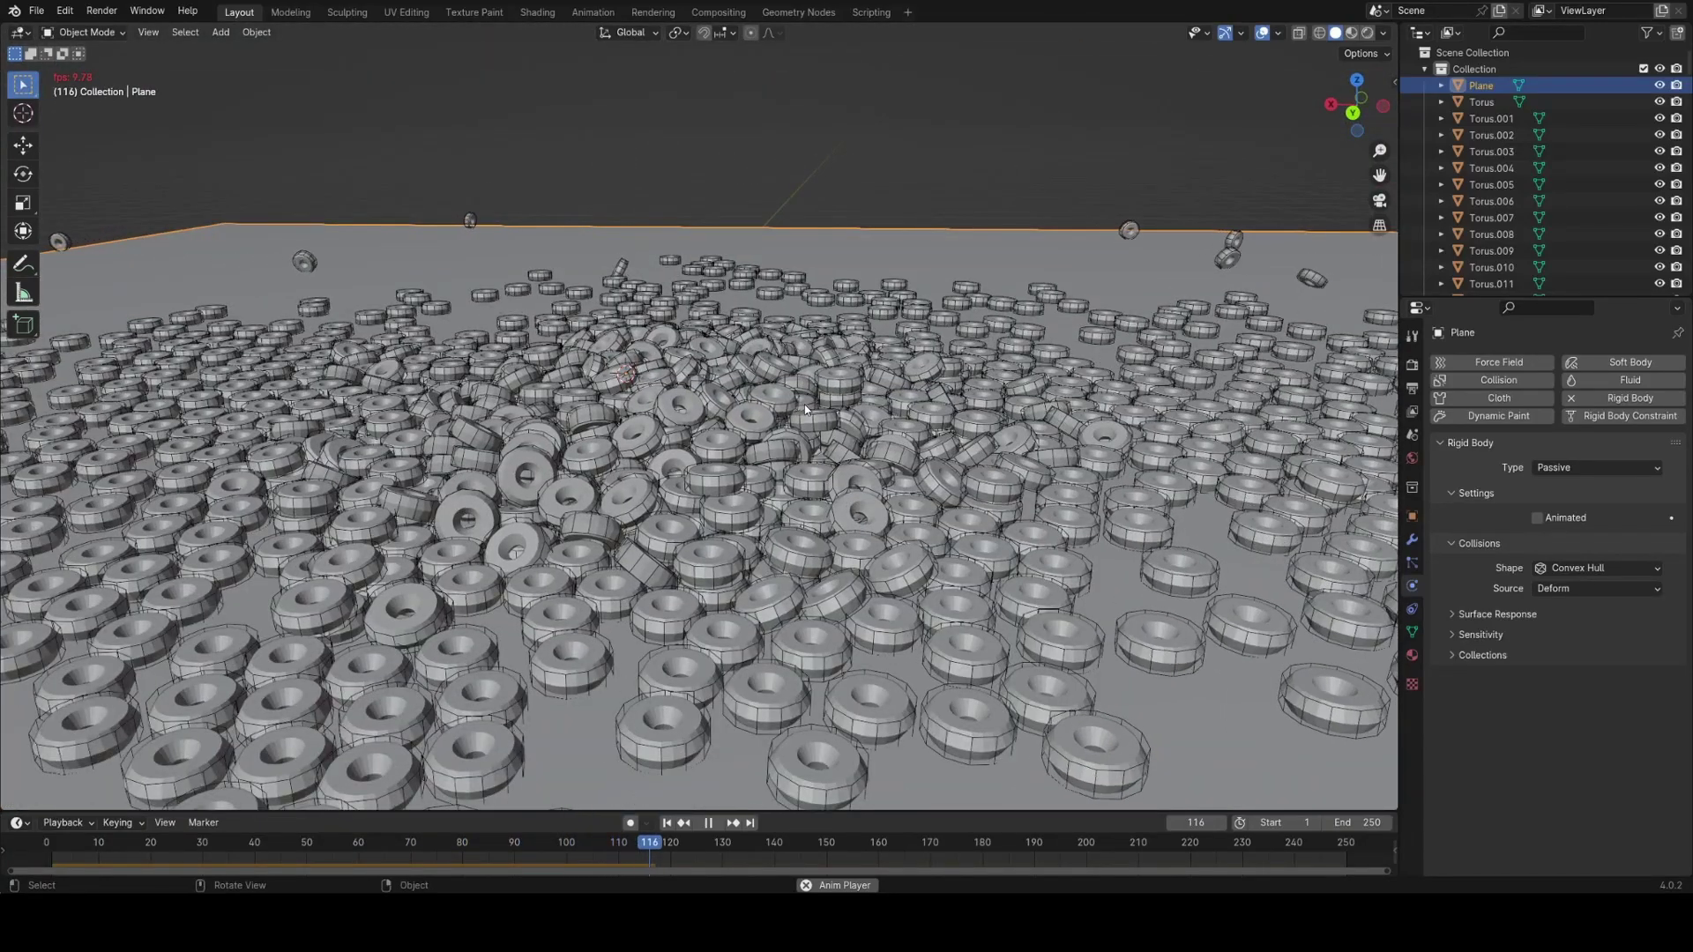
{"action": "middle_click_drag", "start_coordinate": [805, 408], "coordinate": [813, 543]}
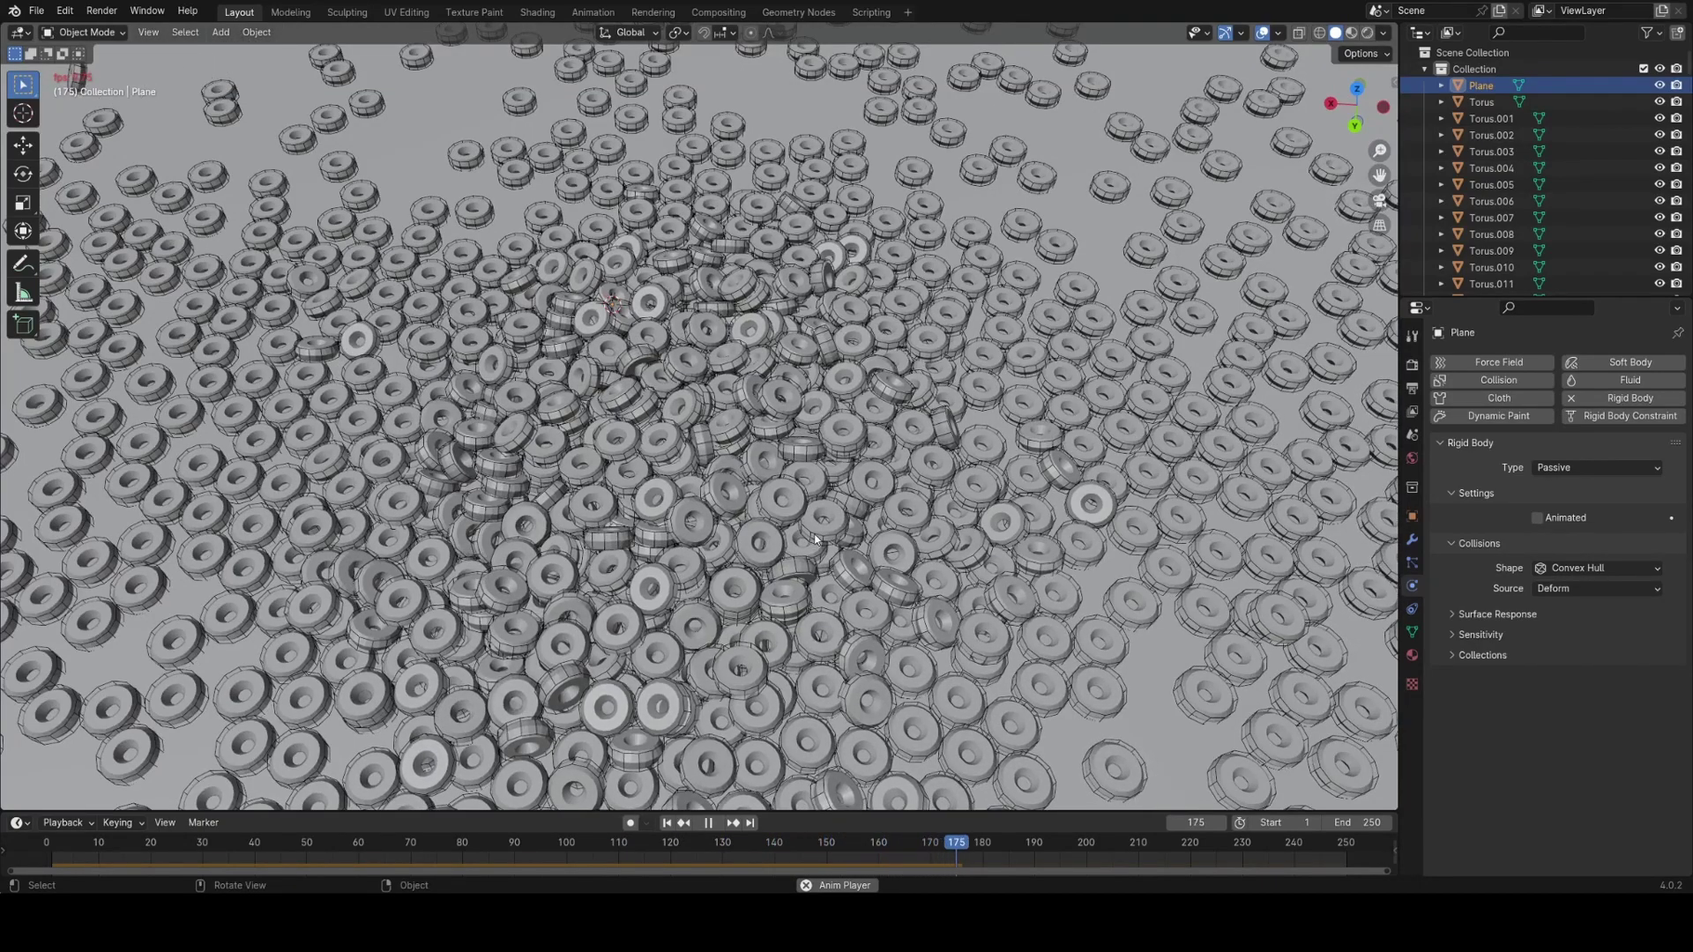
{"action": "middle_click_drag", "start_coordinate": [813, 542], "coordinate": [886, 470]}
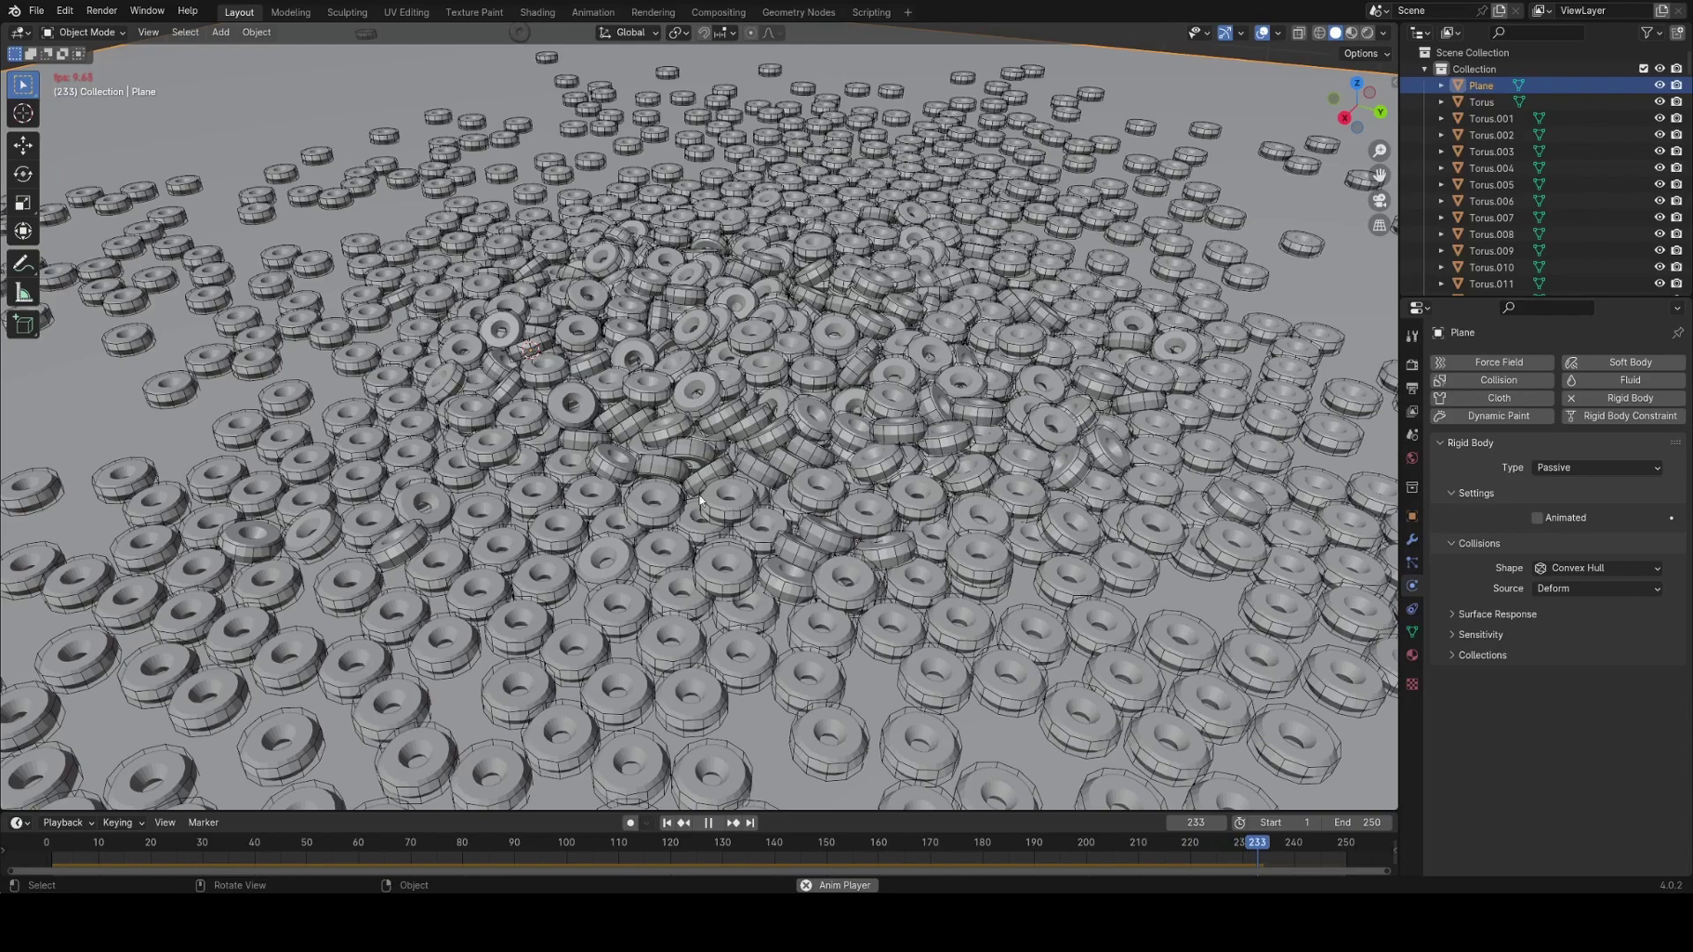
{"action": "key", "text": "space"}
Rewind the simulation to the start and set the active torus's rigid body surface friction to 0.85.
{"action": "left_click", "coordinate": [612, 460]}
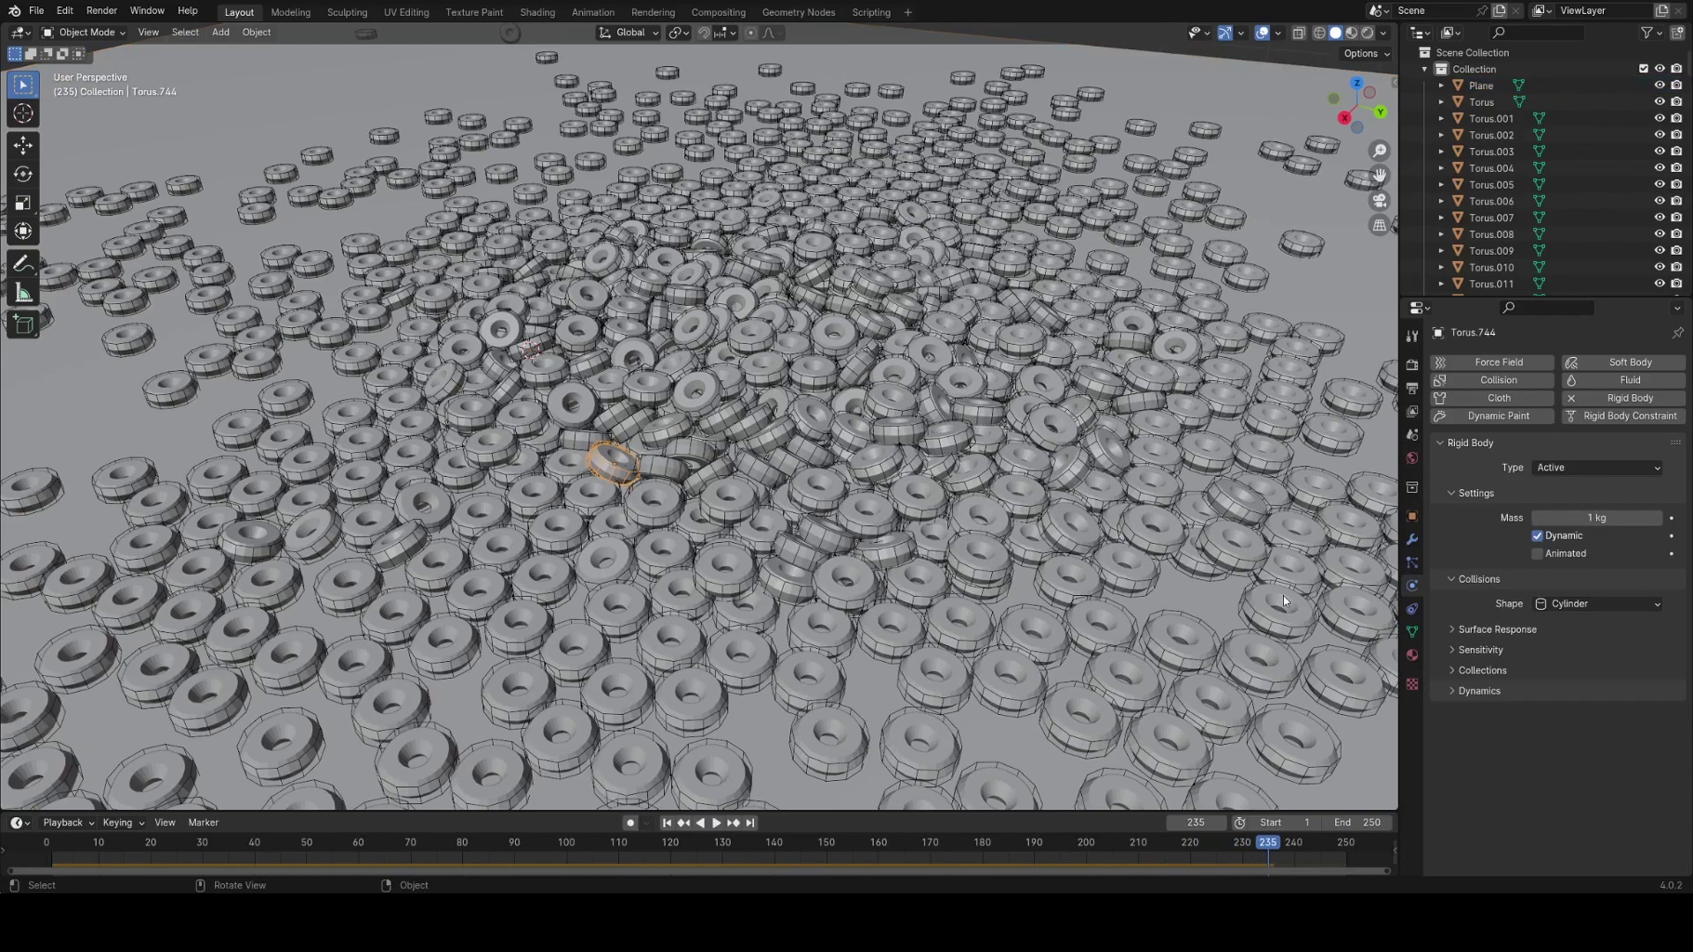
{"action": "left_click", "coordinate": [1489, 653]}
{"action": "left_click", "coordinate": [1488, 652]}
{"action": "left_click", "coordinate": [1476, 631]}
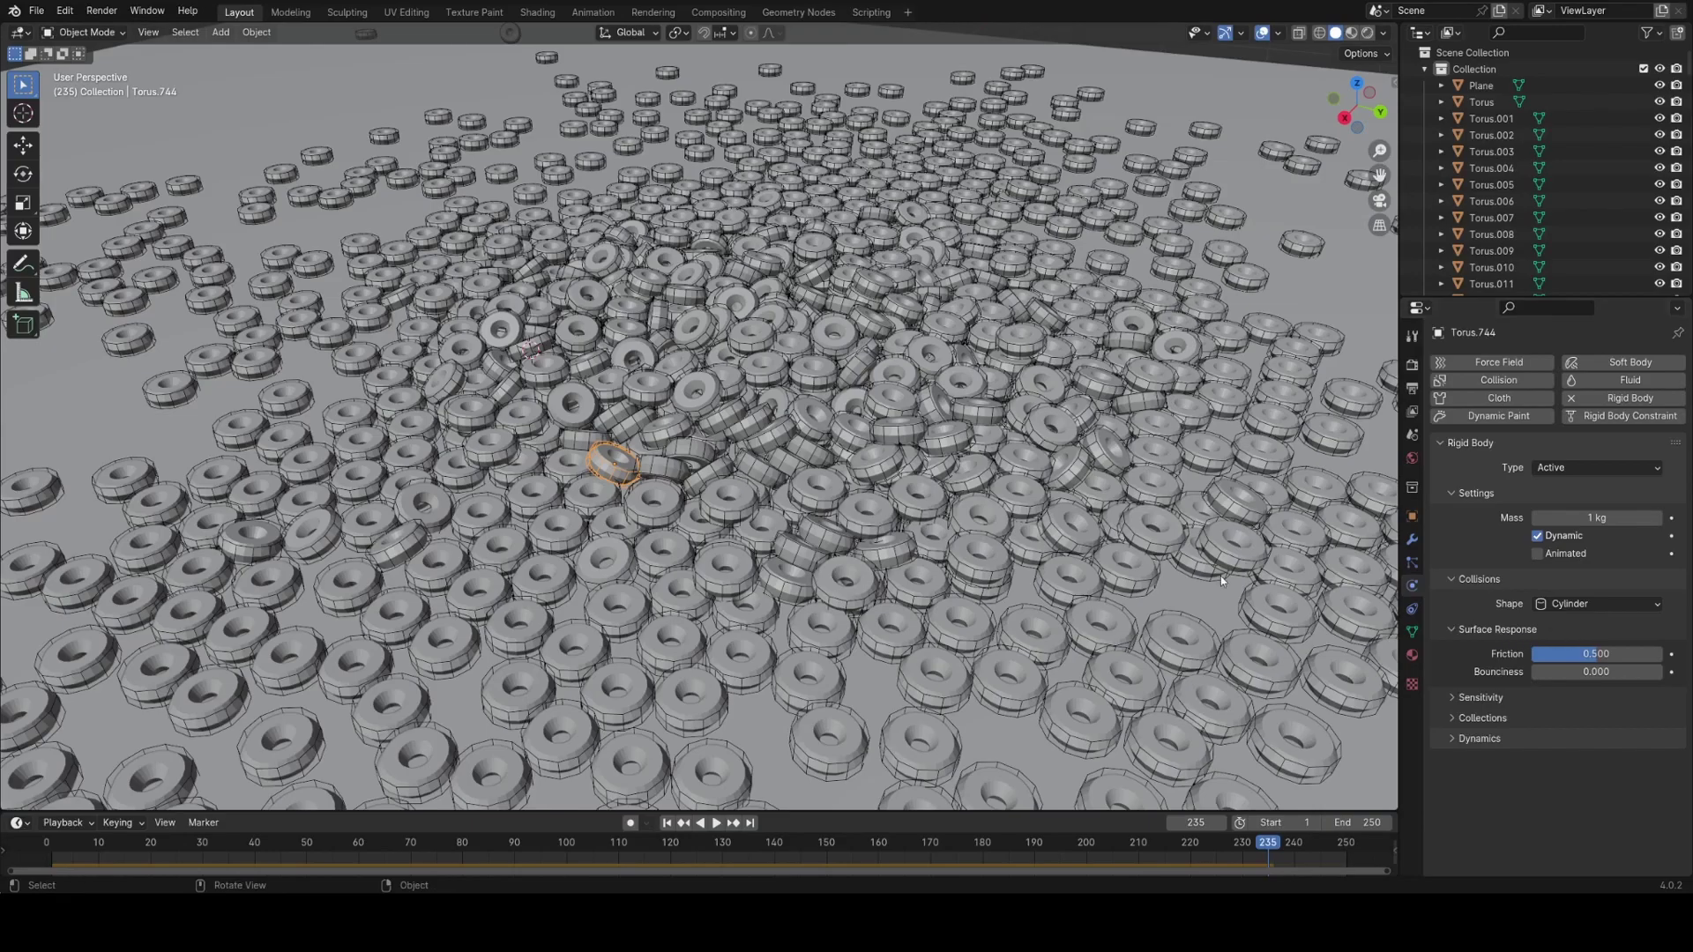
{"action": "scroll", "coordinate": [1326, 598], "scroll_direction": "down", "scroll_amount": 5}
{"action": "left_click", "coordinate": [77, 840]}
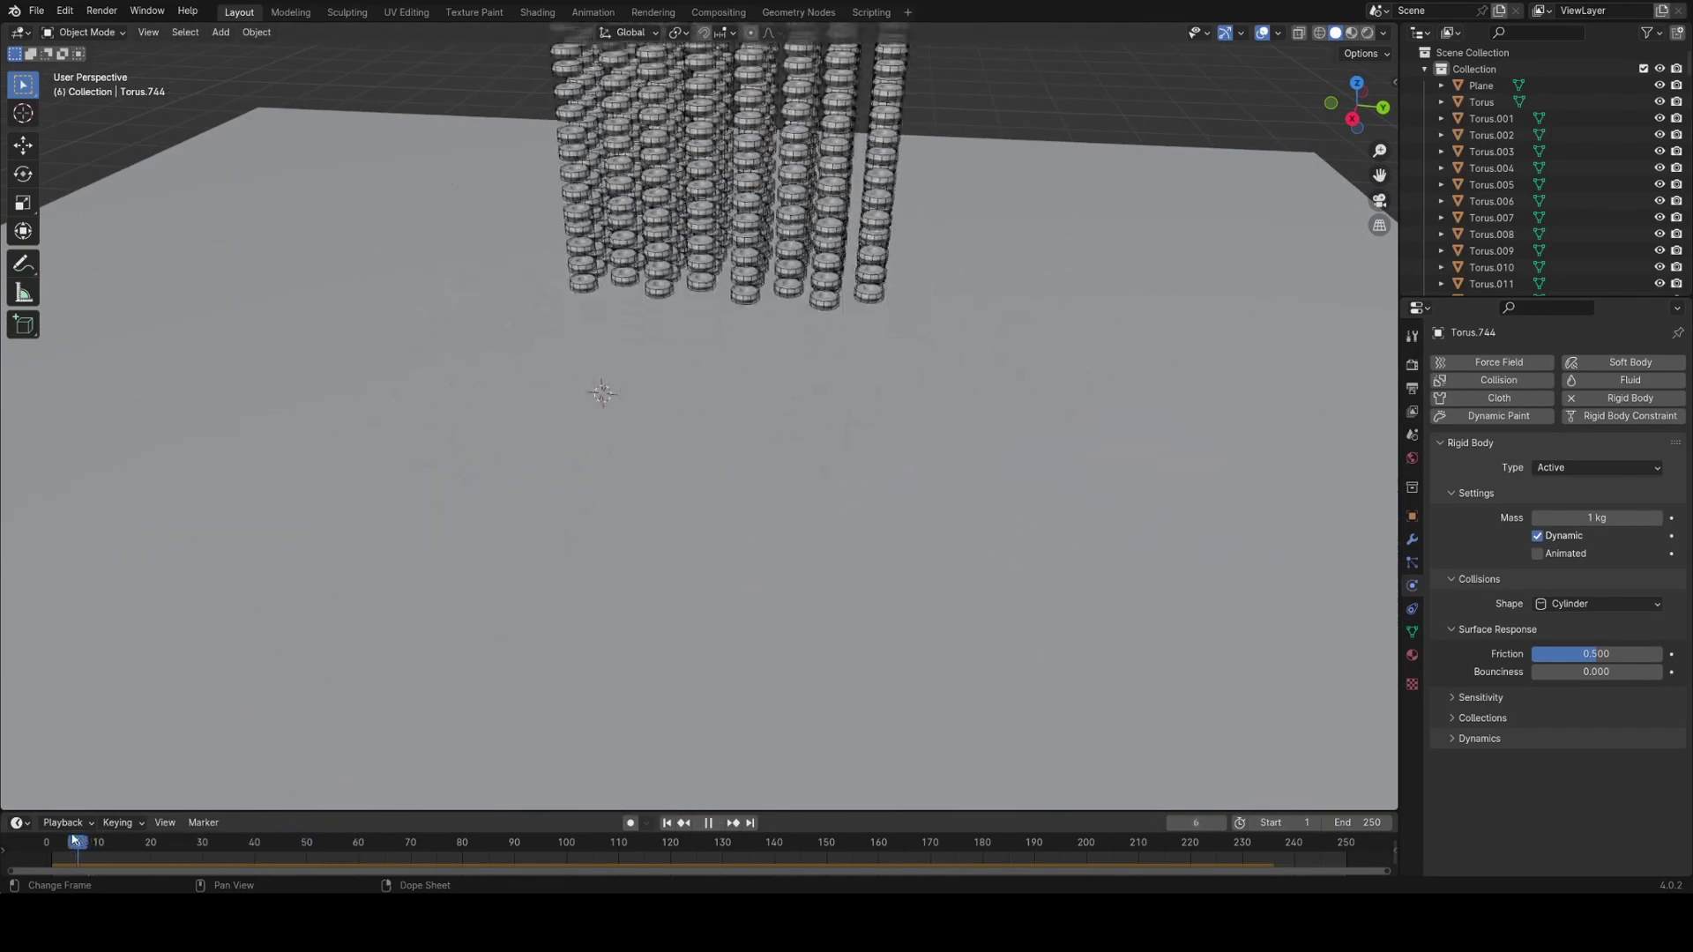
{"action": "key", "text": "Escape"}
{"action": "middle_click_drag", "start_coordinate": [538, 688], "coordinate": [606, 611]}
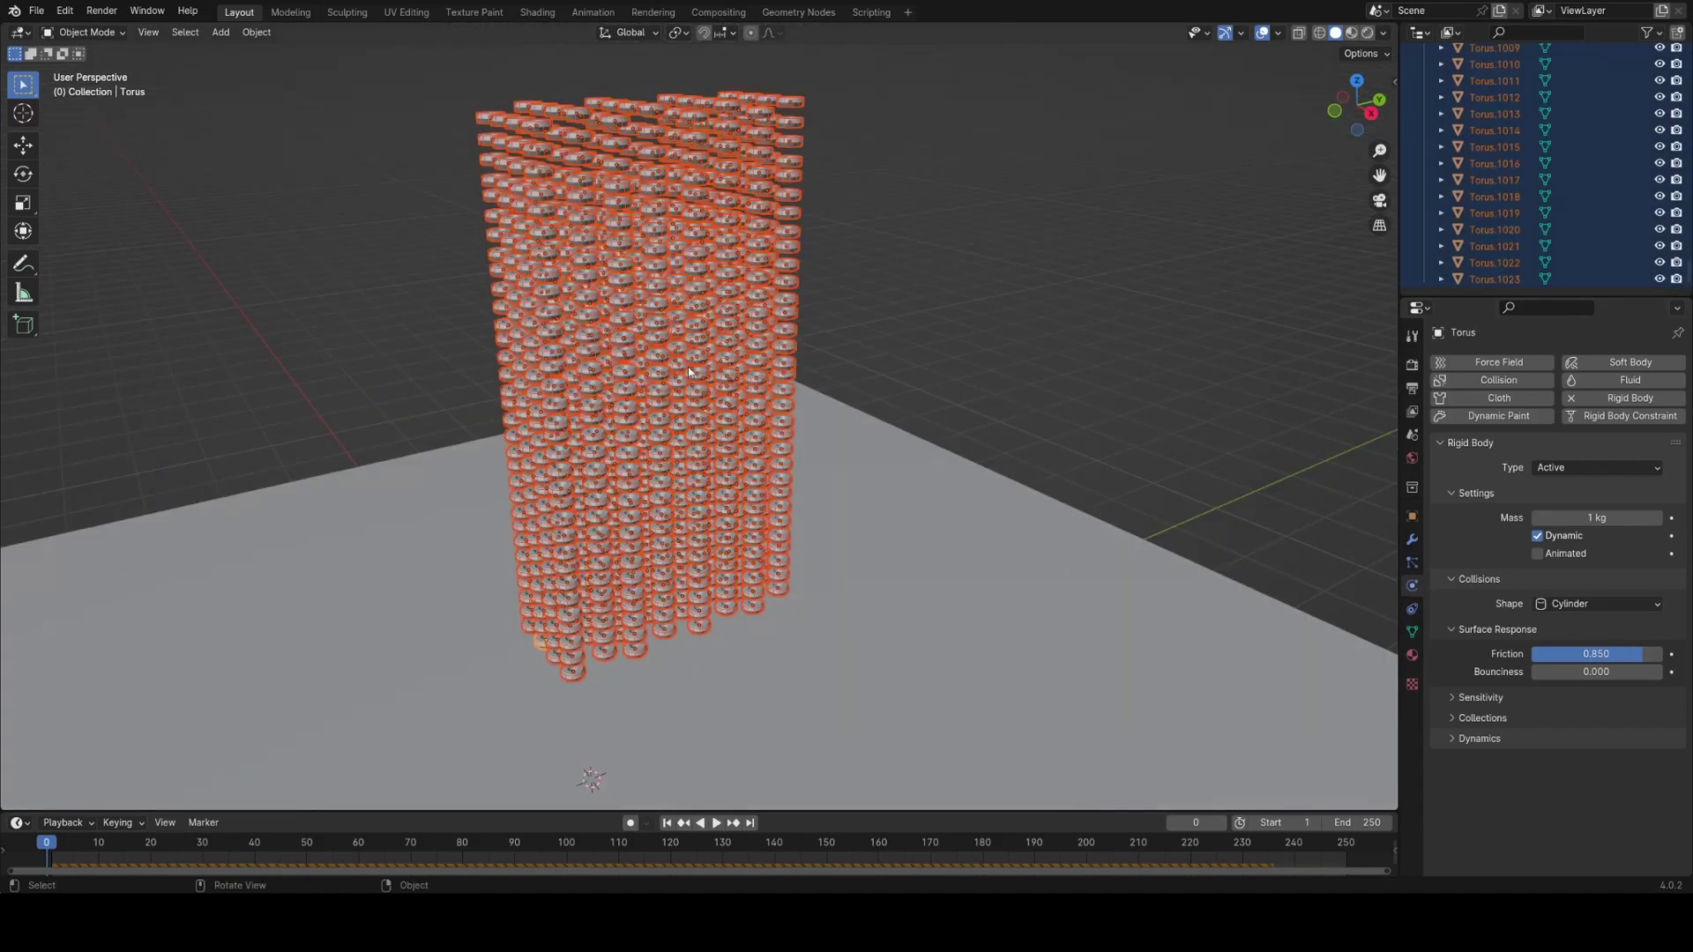
Copy the active torus's rigid body settings to all selected tori and check the friction of another torus.
{"action": "key", "text": "F3"}
{"action": "type", "text": "rigid body copy"}
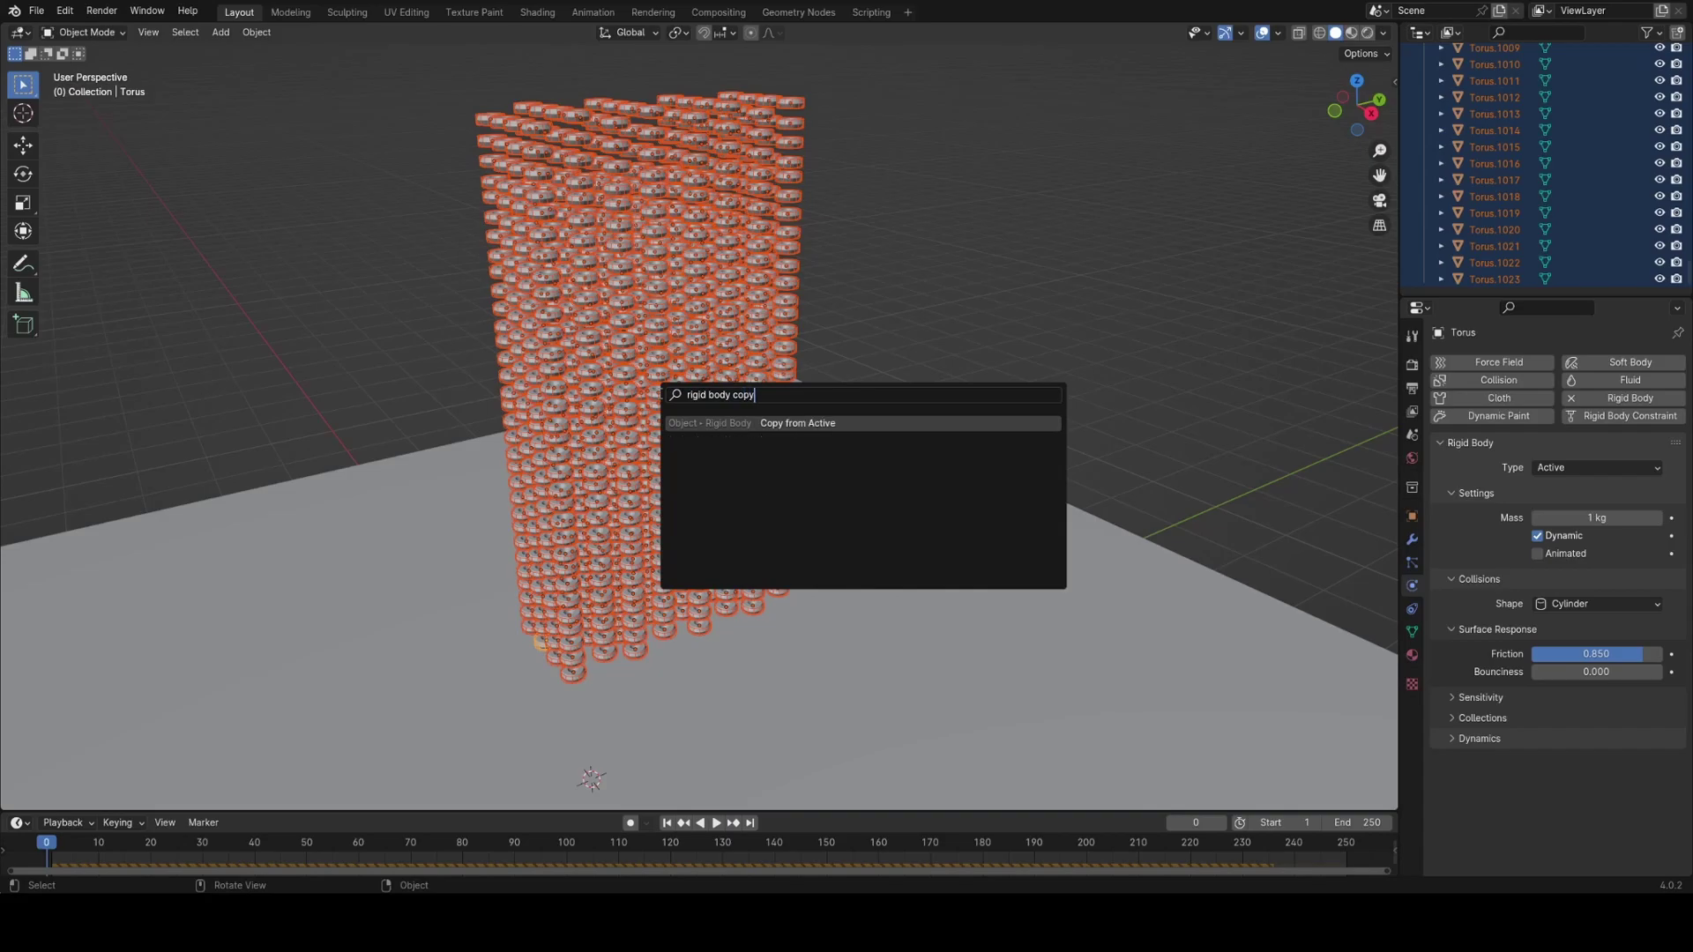
{"action": "key", "text": "Return"}
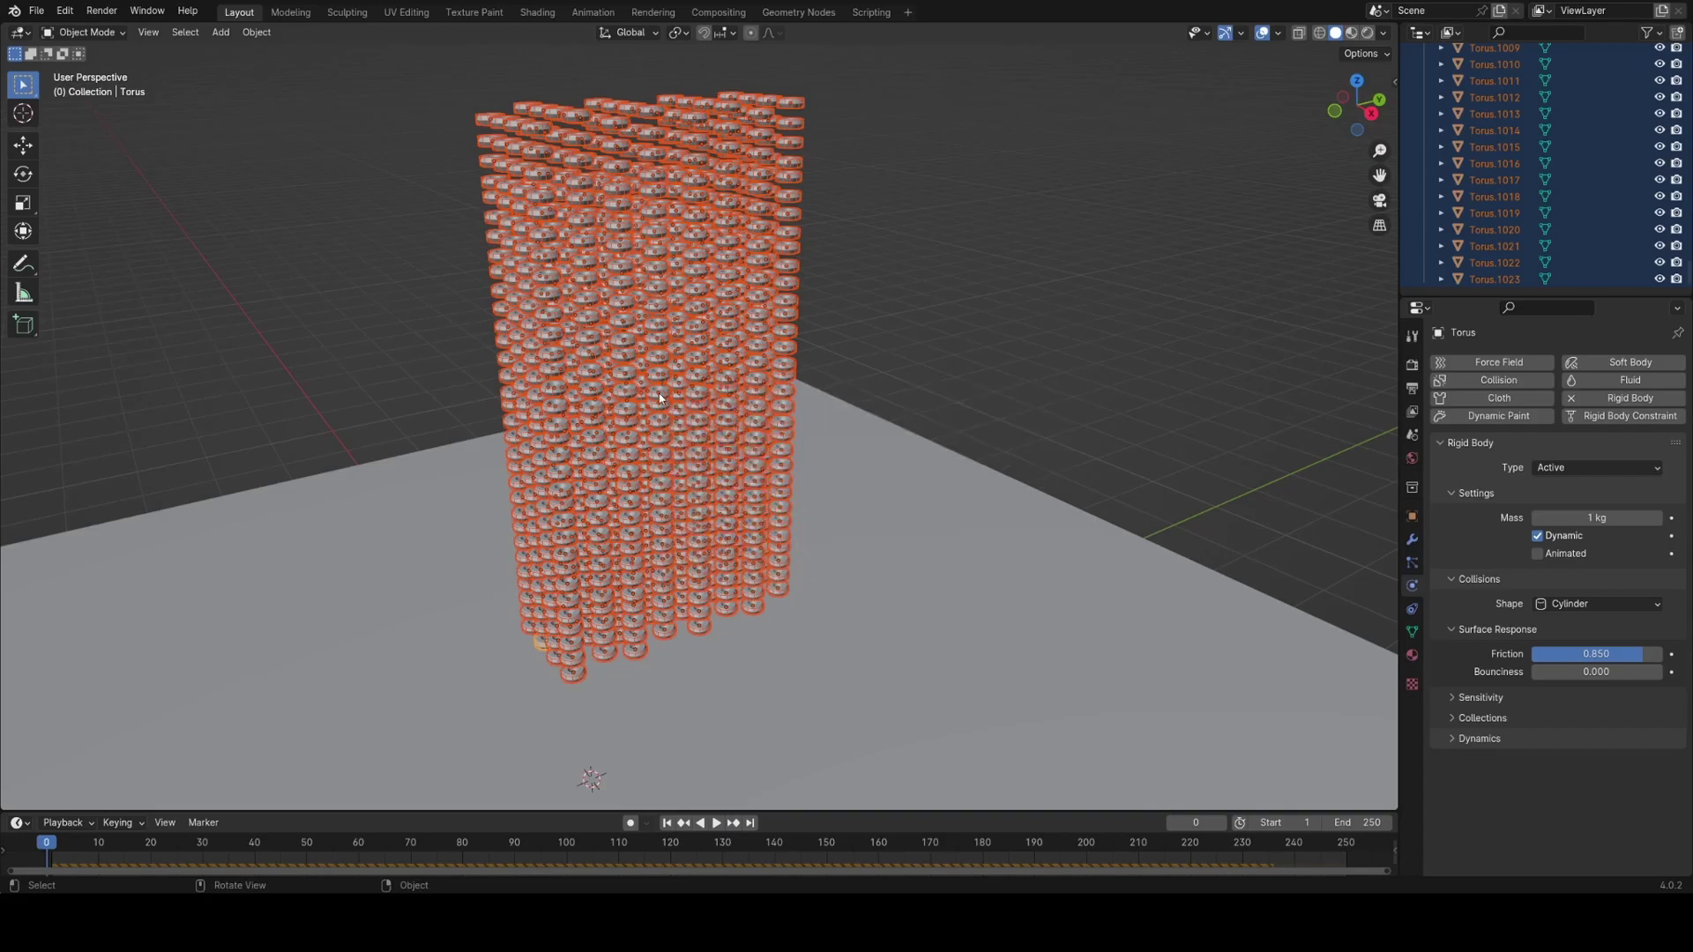
{"action": "middle_click_drag", "start_coordinate": [617, 401], "coordinate": [786, 464]}
{"action": "left_click", "coordinate": [749, 424]}
{"action": "middle_click_drag", "start_coordinate": [857, 338], "coordinate": [757, 396]}
{"action": "middle_click_drag", "start_coordinate": [772, 331], "coordinate": [820, 379]}
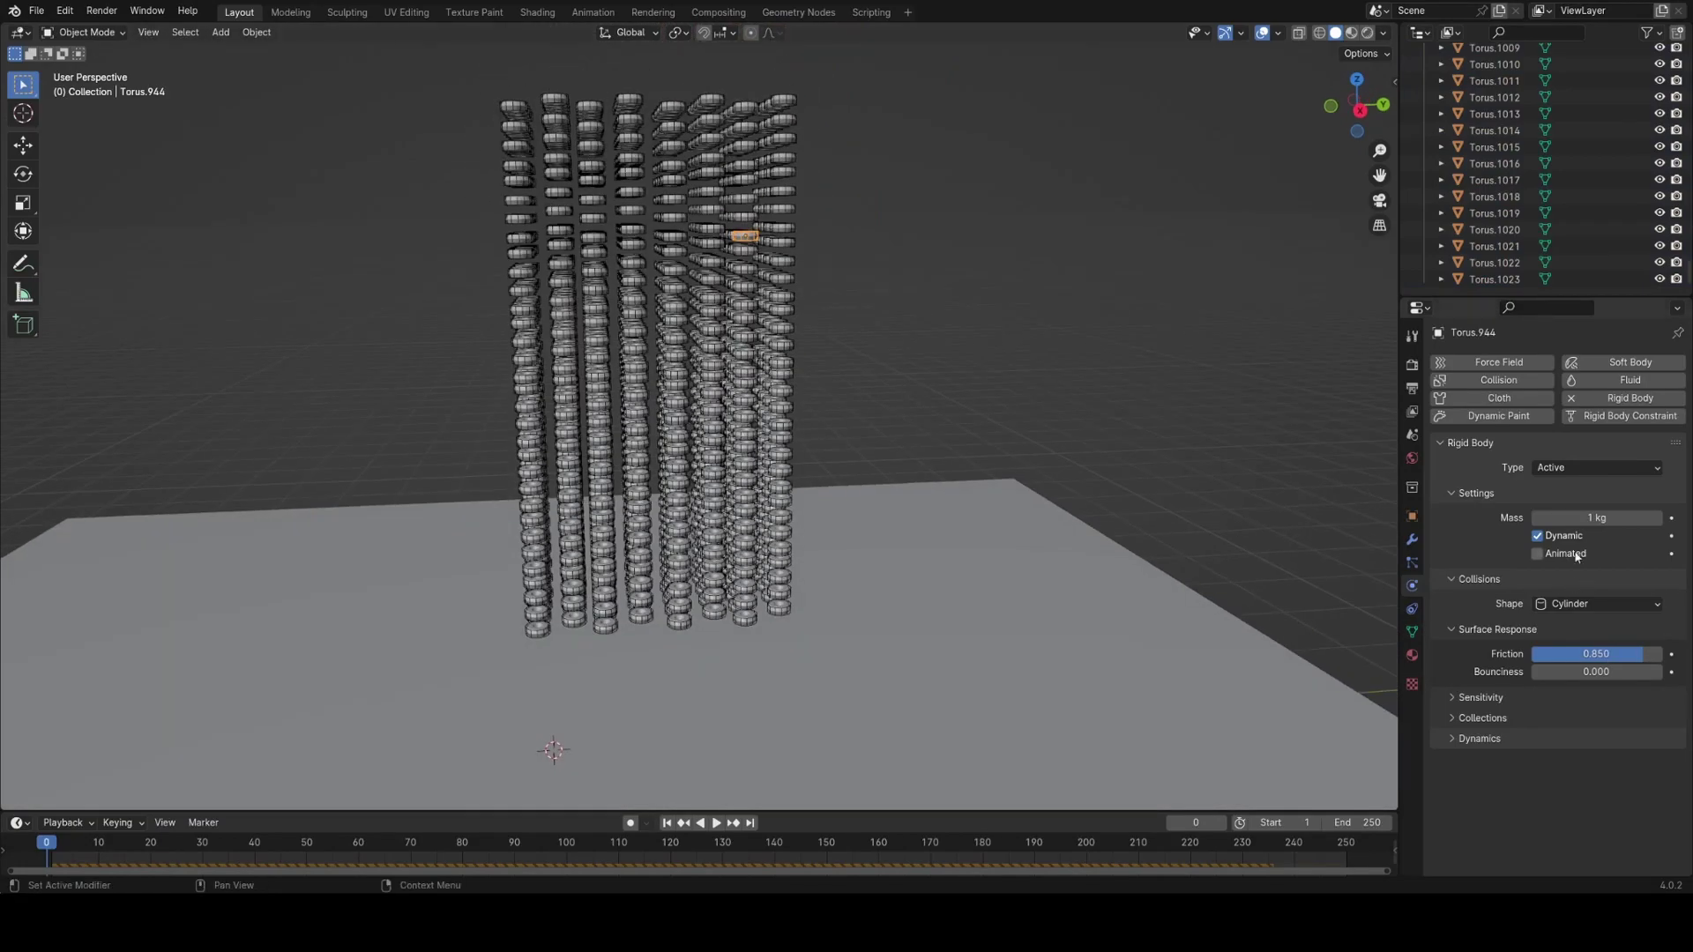
Play the simulation with the higher friction and examine the pile up close, ending back at the start.
{"action": "middle_click_drag", "start_coordinate": [940, 663], "coordinate": [1191, 727]}
{"action": "key", "text": "space"}
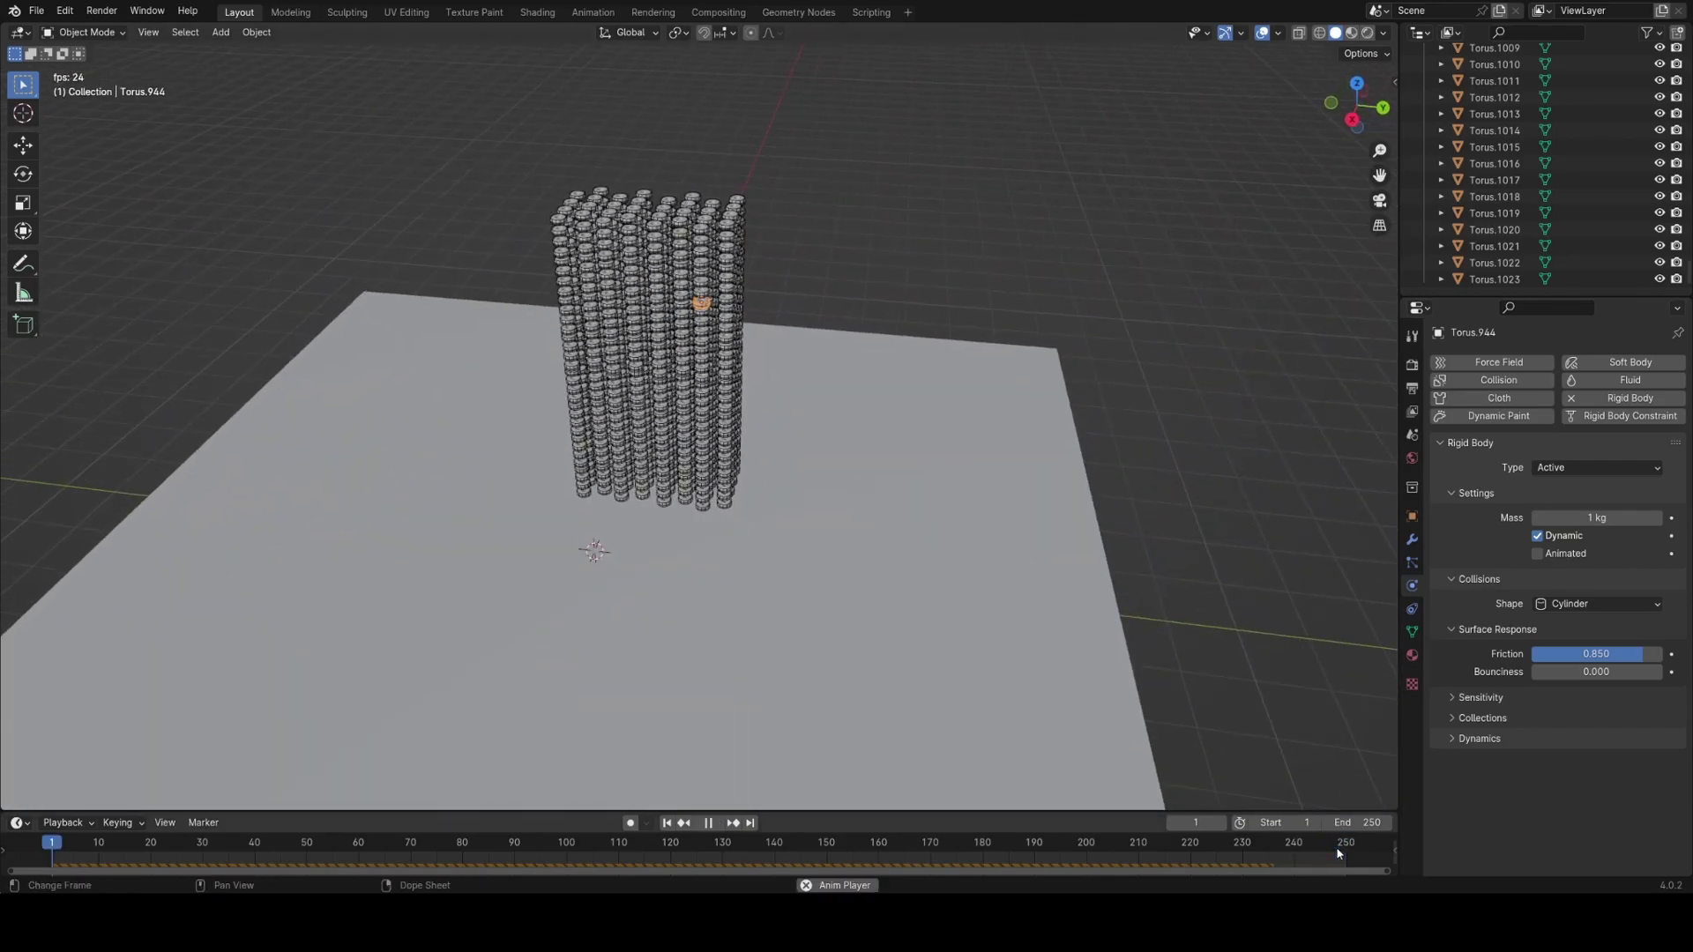
{"action": "middle_click_drag", "start_coordinate": [884, 685], "coordinate": [879, 627]}
{"action": "scroll", "coordinate": [896, 538], "scroll_direction": "up", "scroll_amount": 2}
{"action": "scroll", "coordinate": [899, 536], "scroll_direction": "up", "scroll_amount": 5}
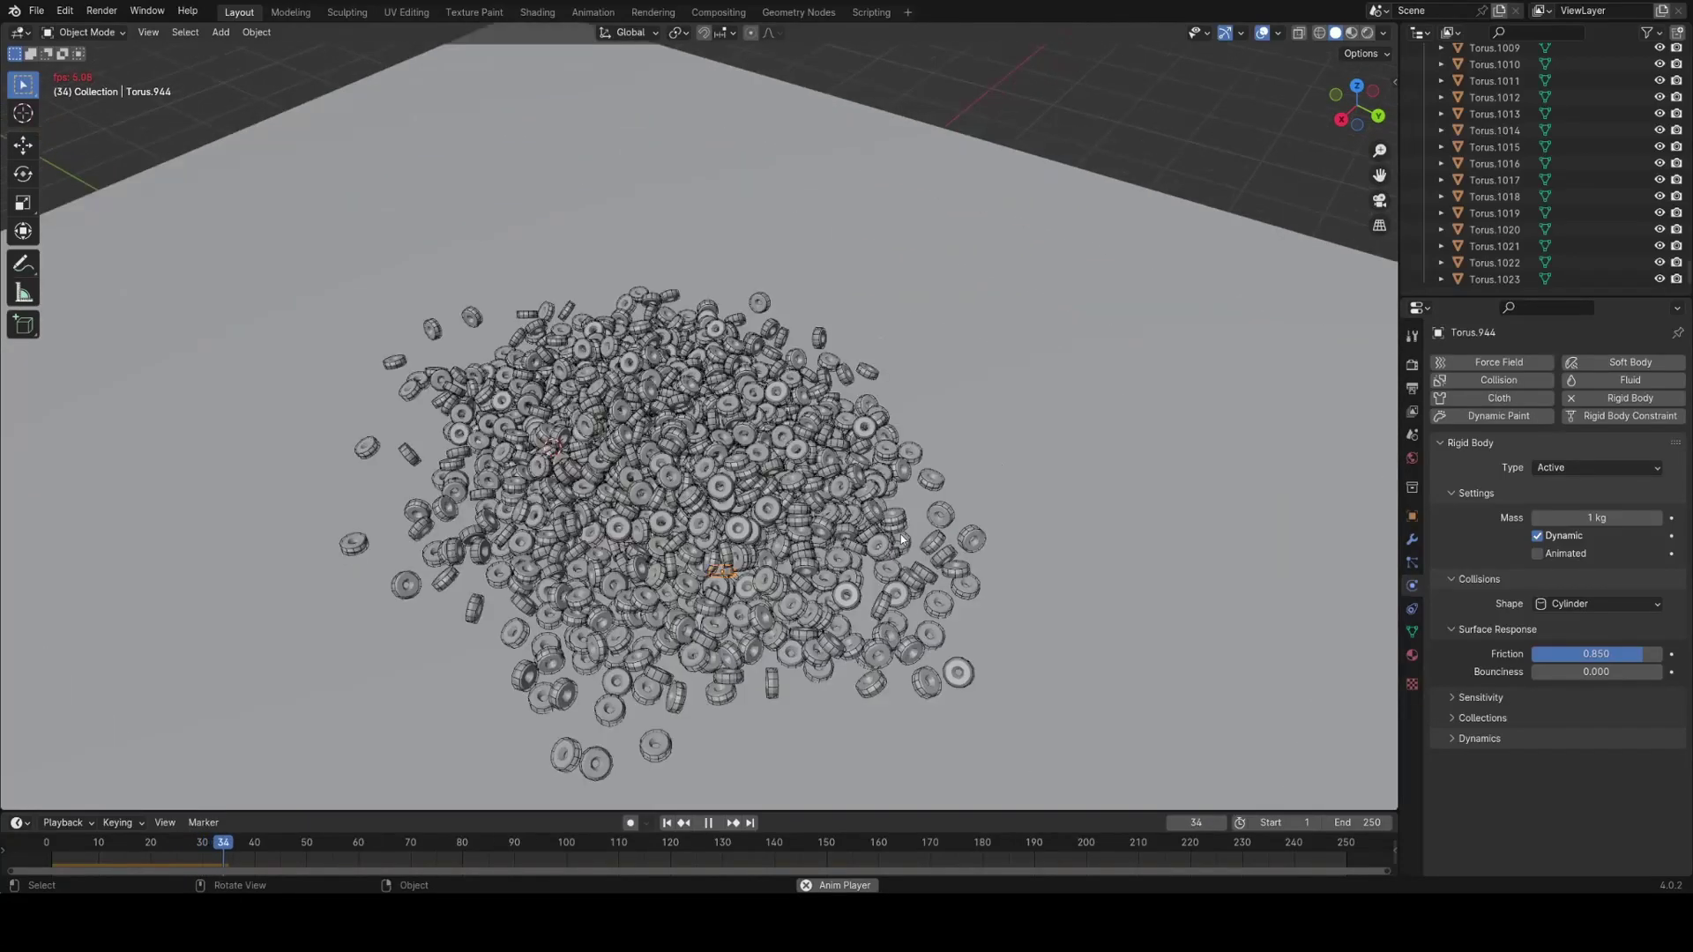
{"action": "middle_click_drag", "start_coordinate": [976, 564], "coordinate": [970, 529]}
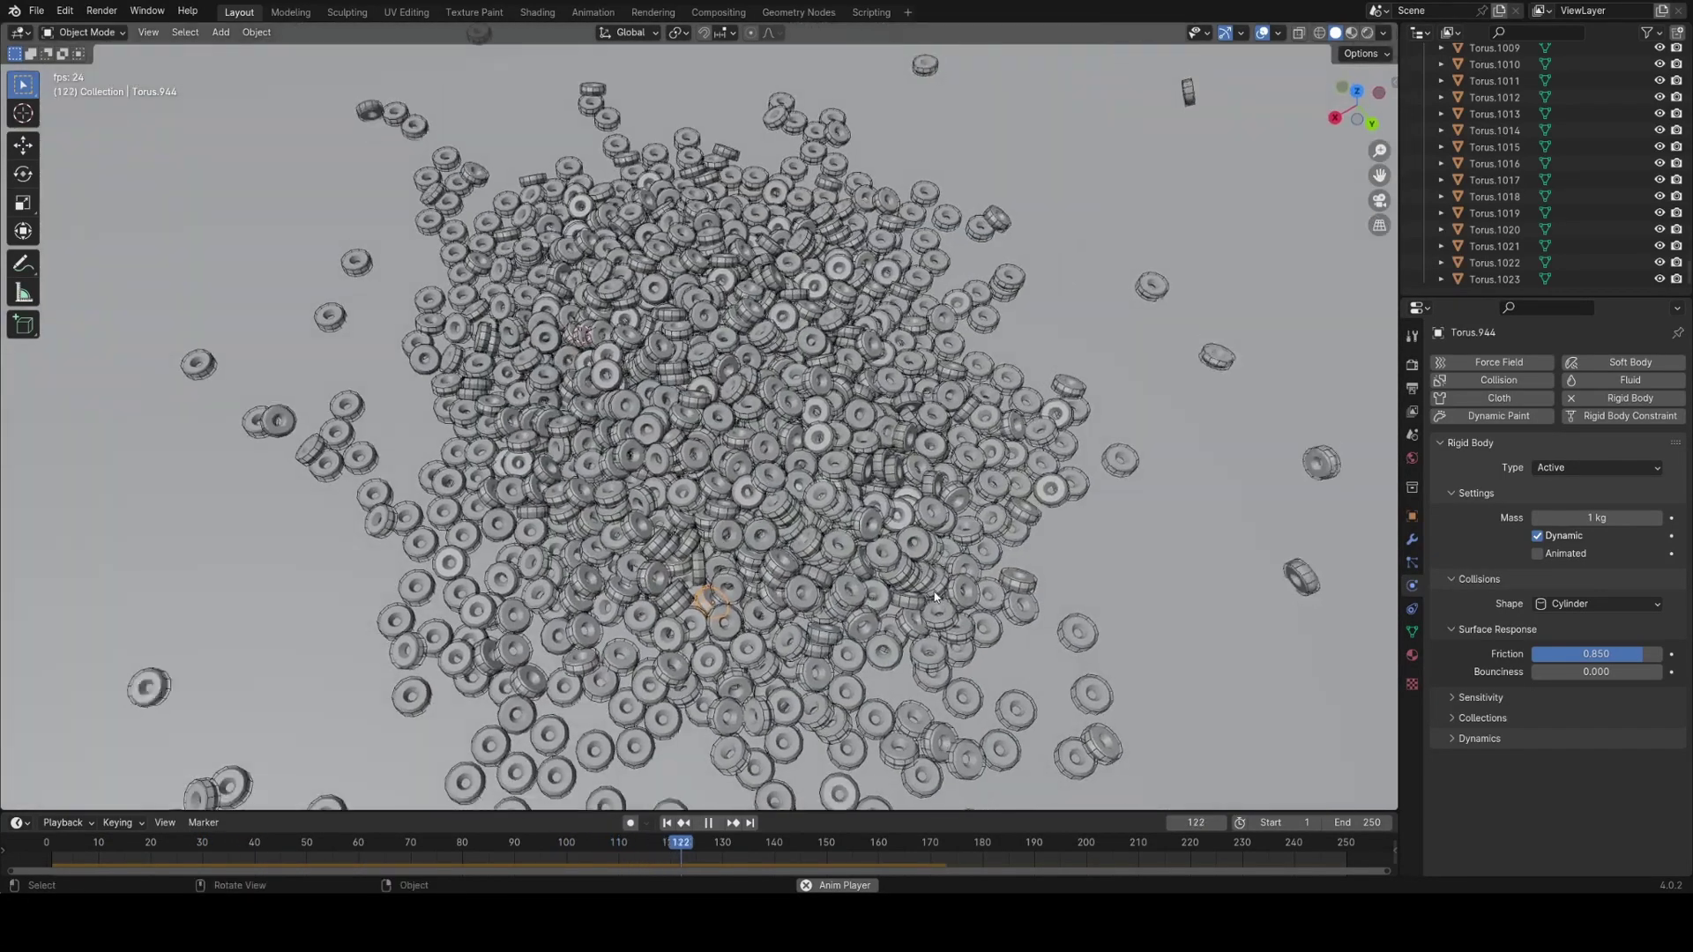
{"action": "key", "text": "Escape"}
{"action": "middle_click_drag", "start_coordinate": [579, 333], "coordinate": [833, 627]}
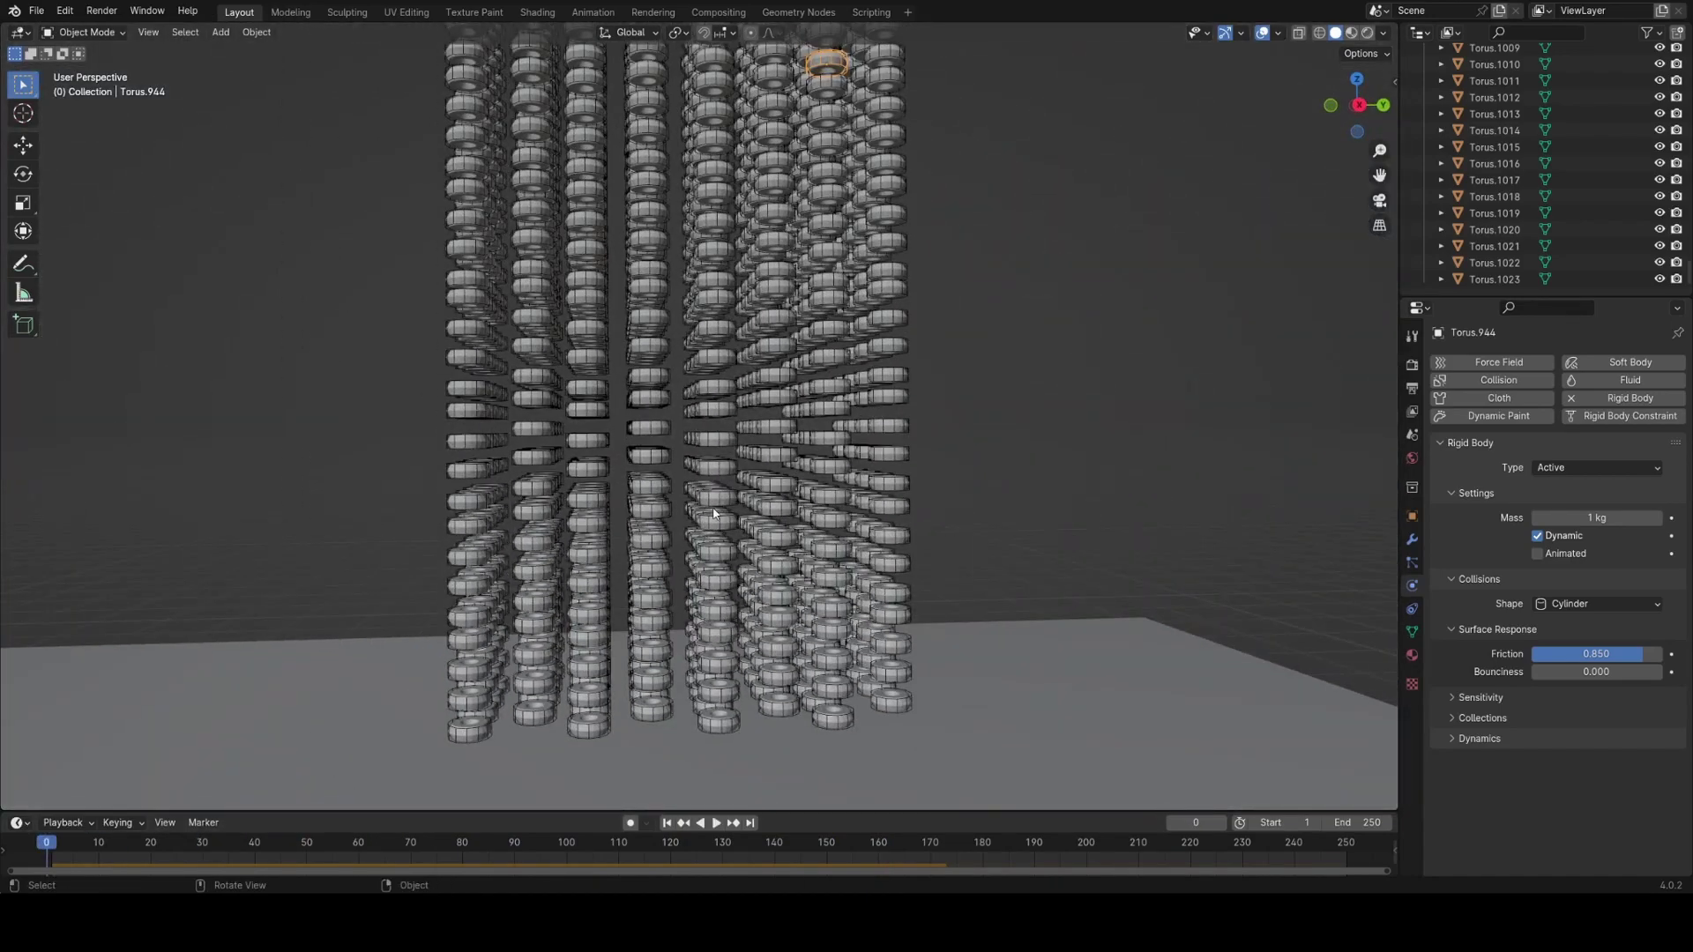
Set the active torus's translation damping to 0.1 and copy its rigid body settings to all selected tori.
{"action": "left_click", "coordinate": [1478, 738]}
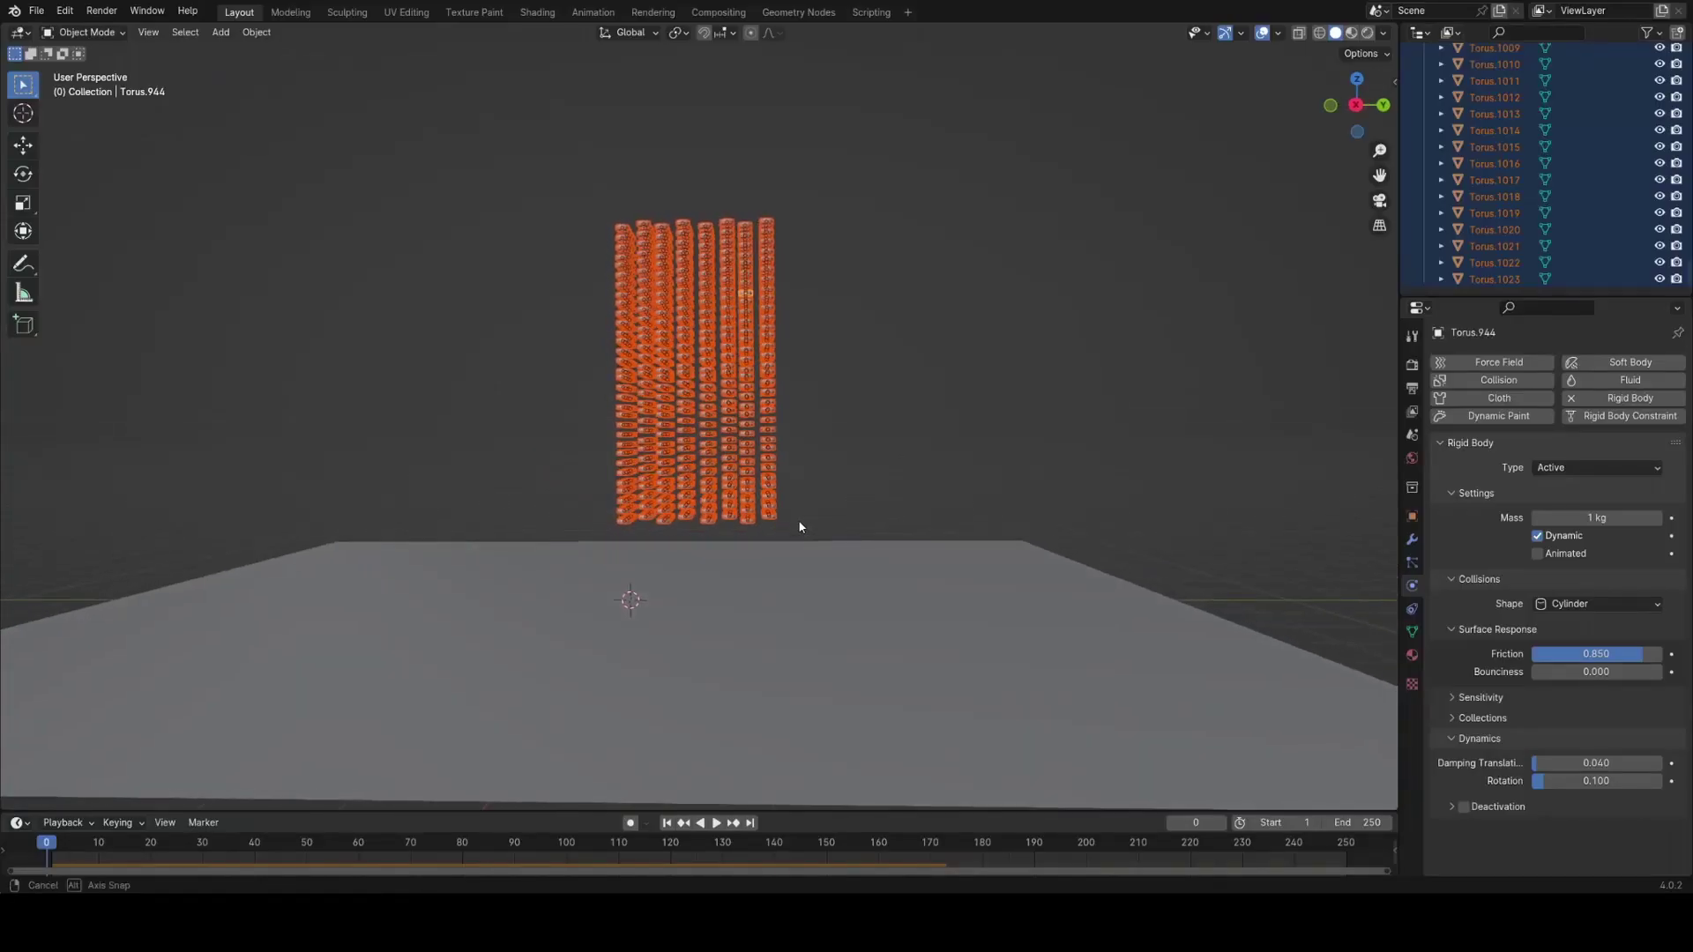
{"action": "middle_click_drag", "start_coordinate": [797, 521], "coordinate": [852, 579]}
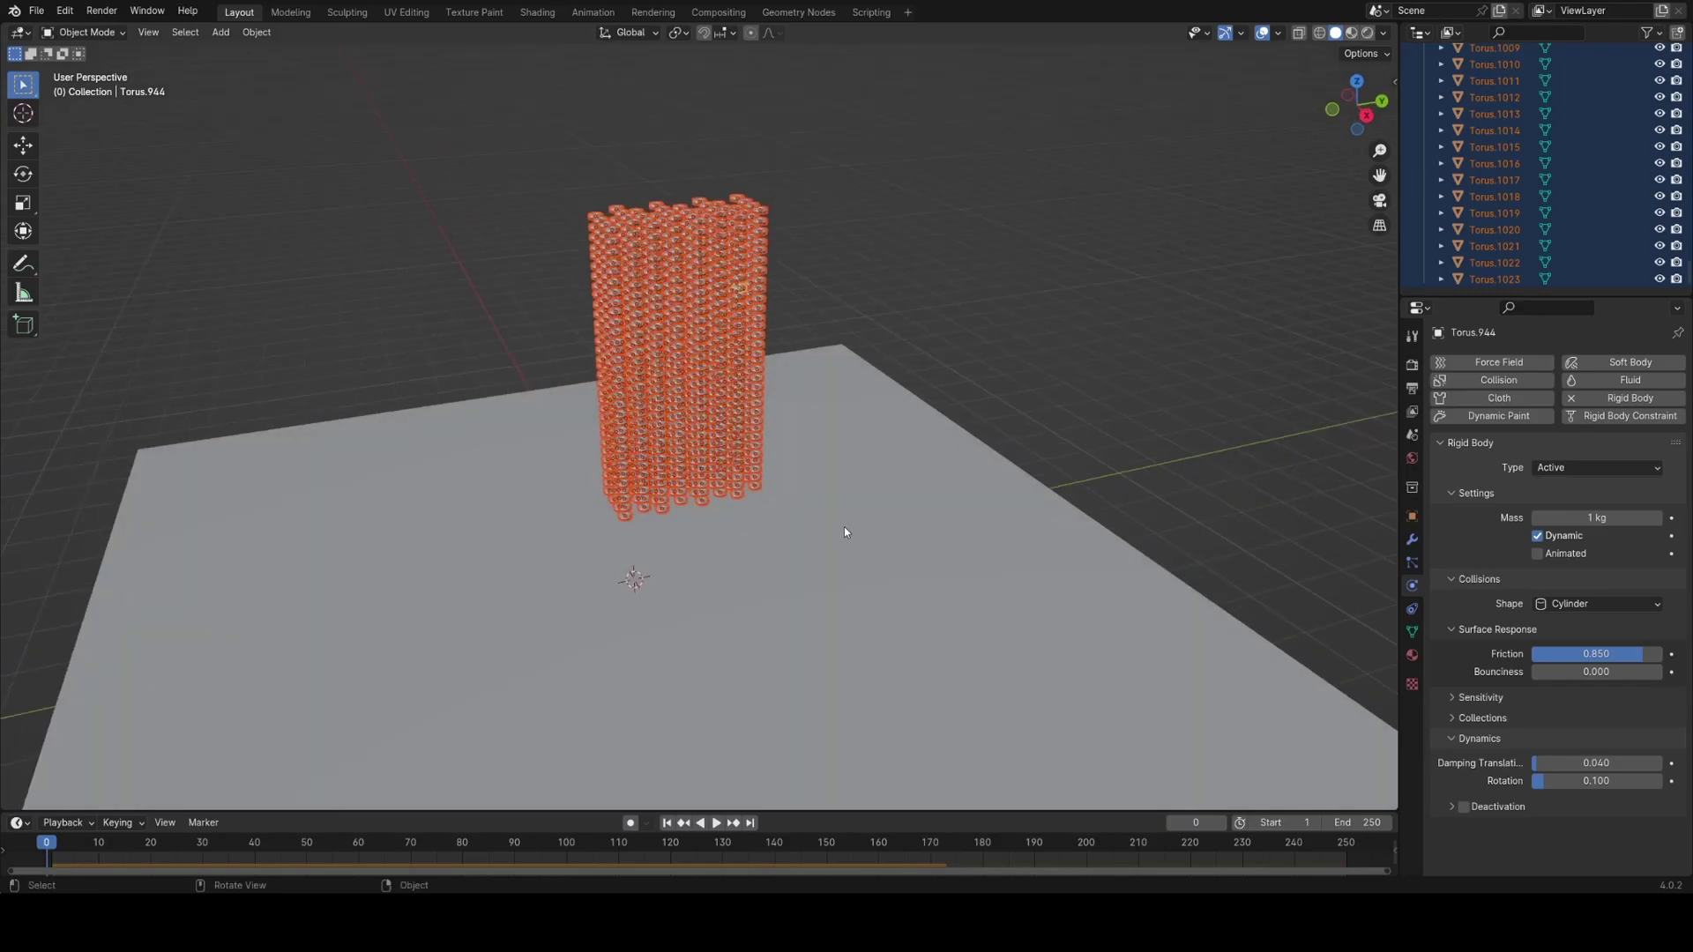
{"action": "middle_click_drag", "start_coordinate": [837, 506], "coordinate": [873, 509]}
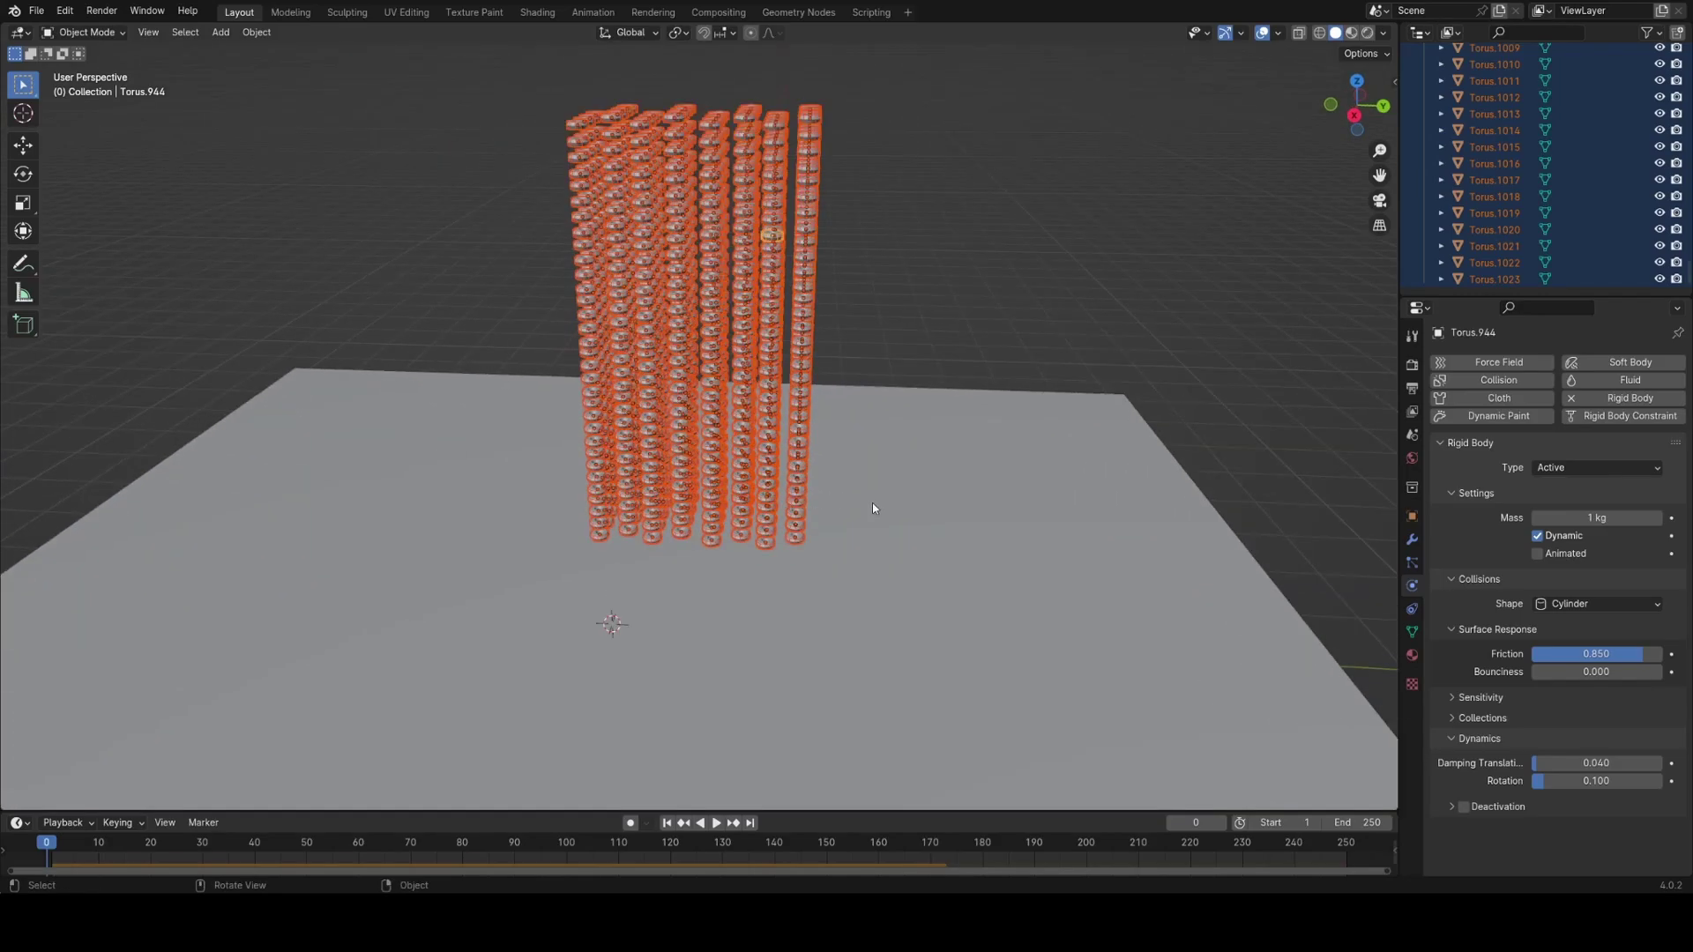
{"action": "left_click", "coordinate": [1555, 760]}
{"action": "key", "text": "F3"}
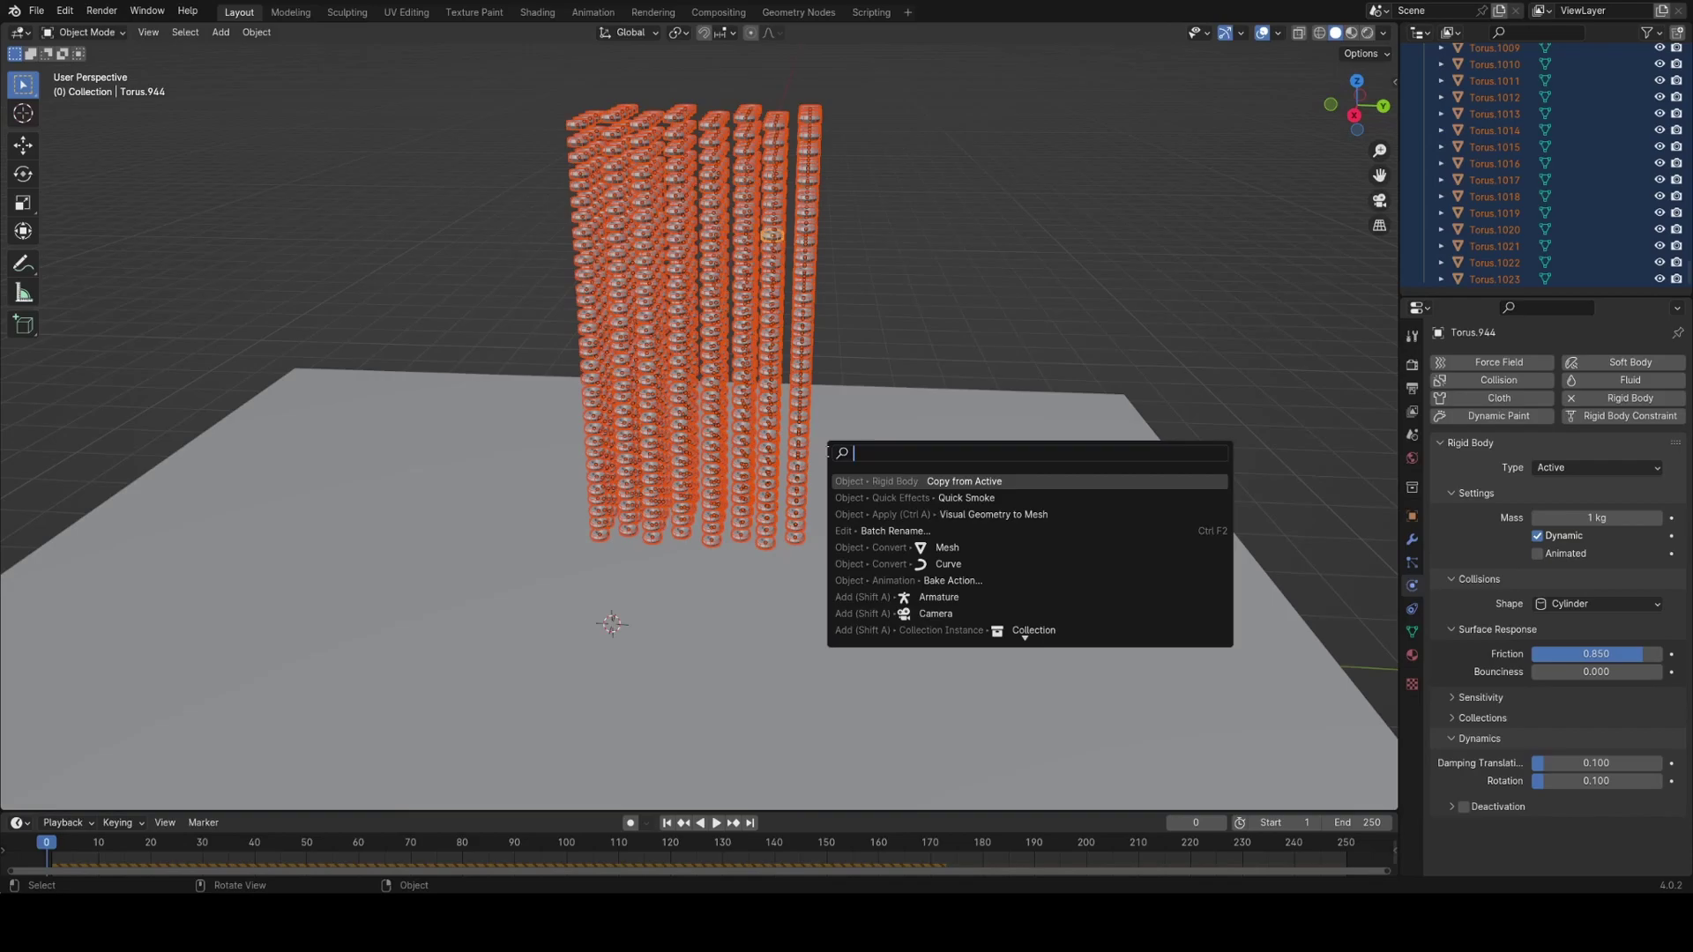
{"action": "type", "text": "copy from"}
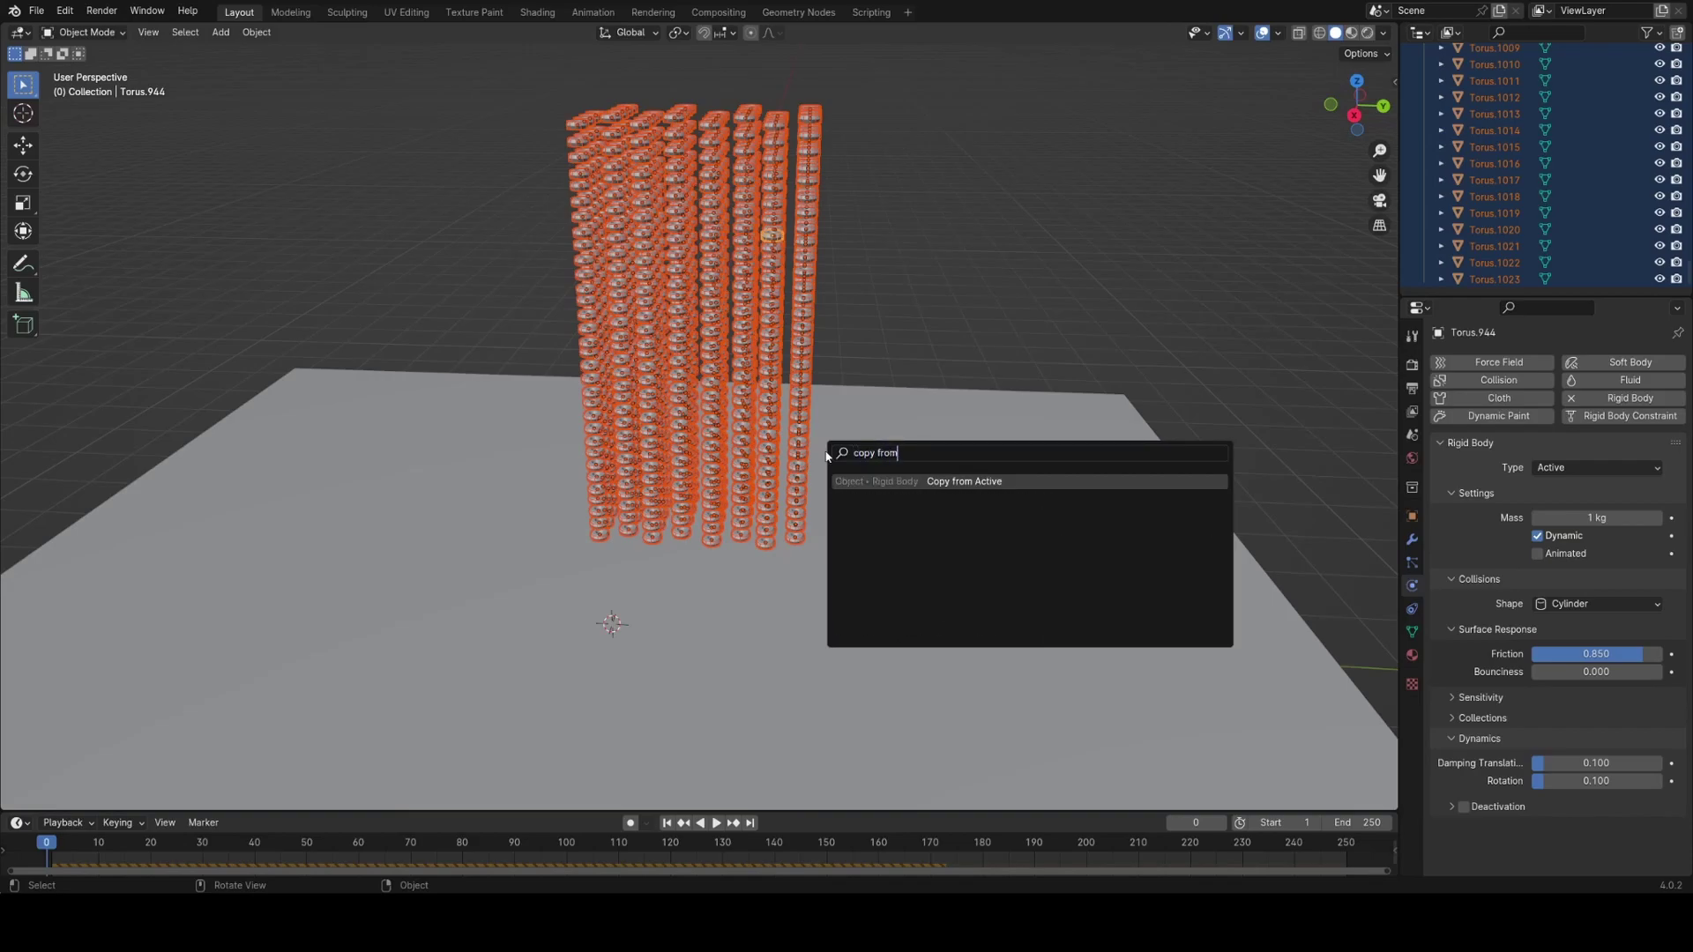
{"action": "key", "text": "Return"}
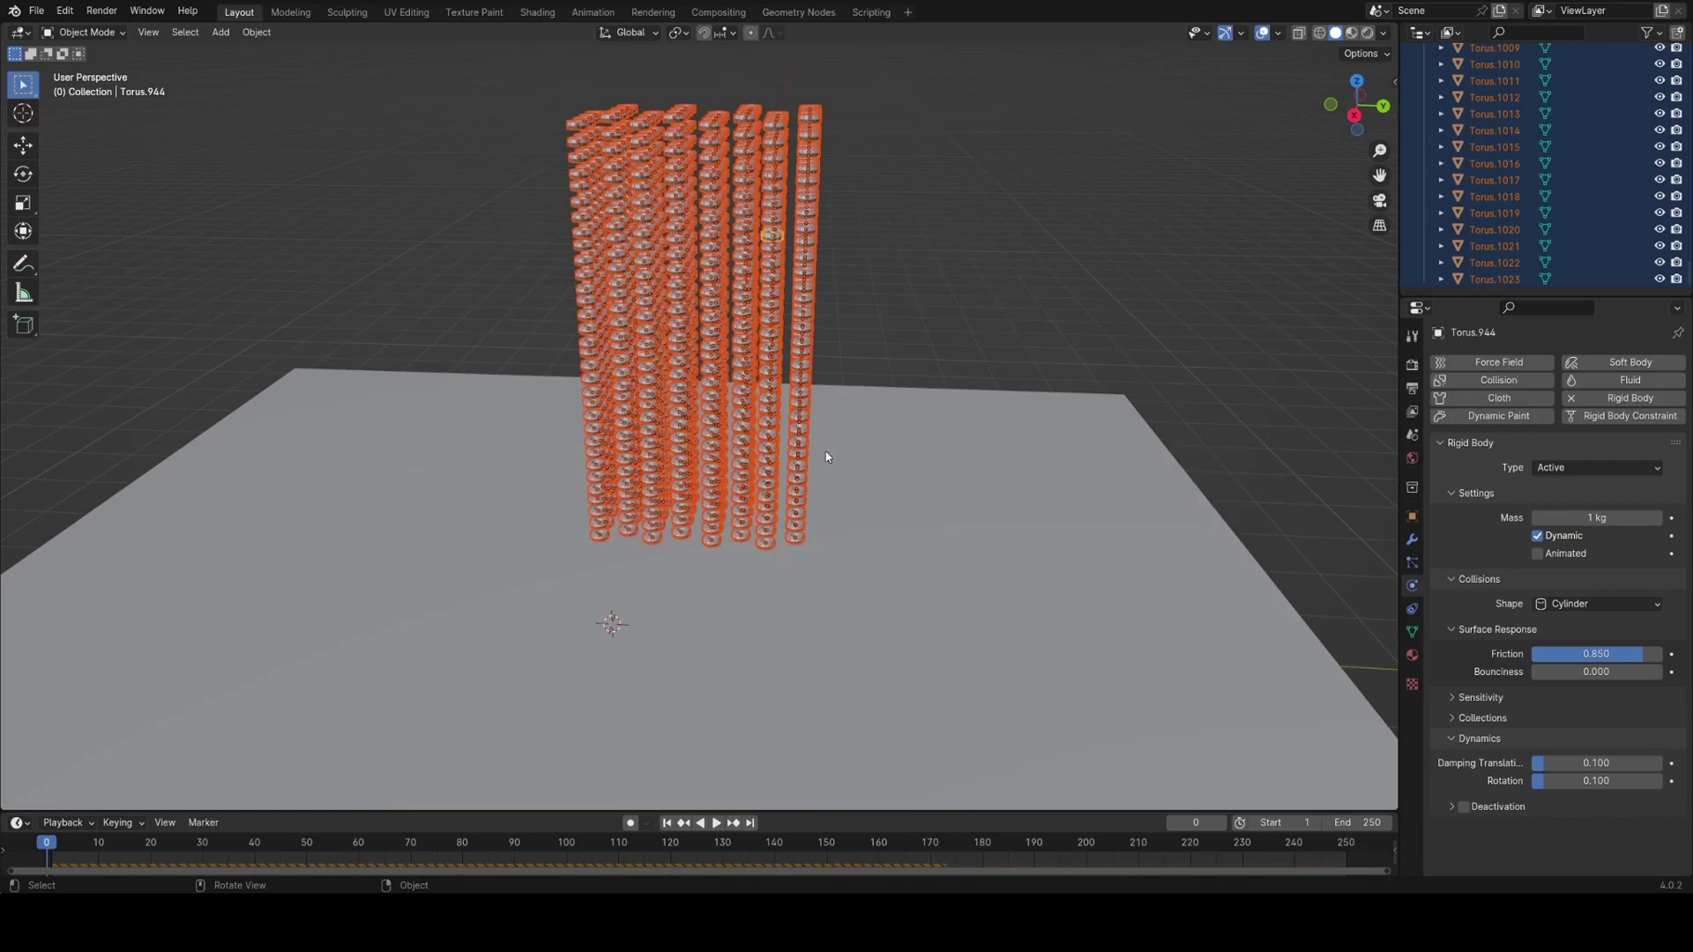
Play the simulation with the new damping, examine the resulting pile and rewind to the start.
{"action": "middle_click_drag", "start_coordinate": [809, 454], "coordinate": [775, 372]}
{"action": "key", "text": "space"}
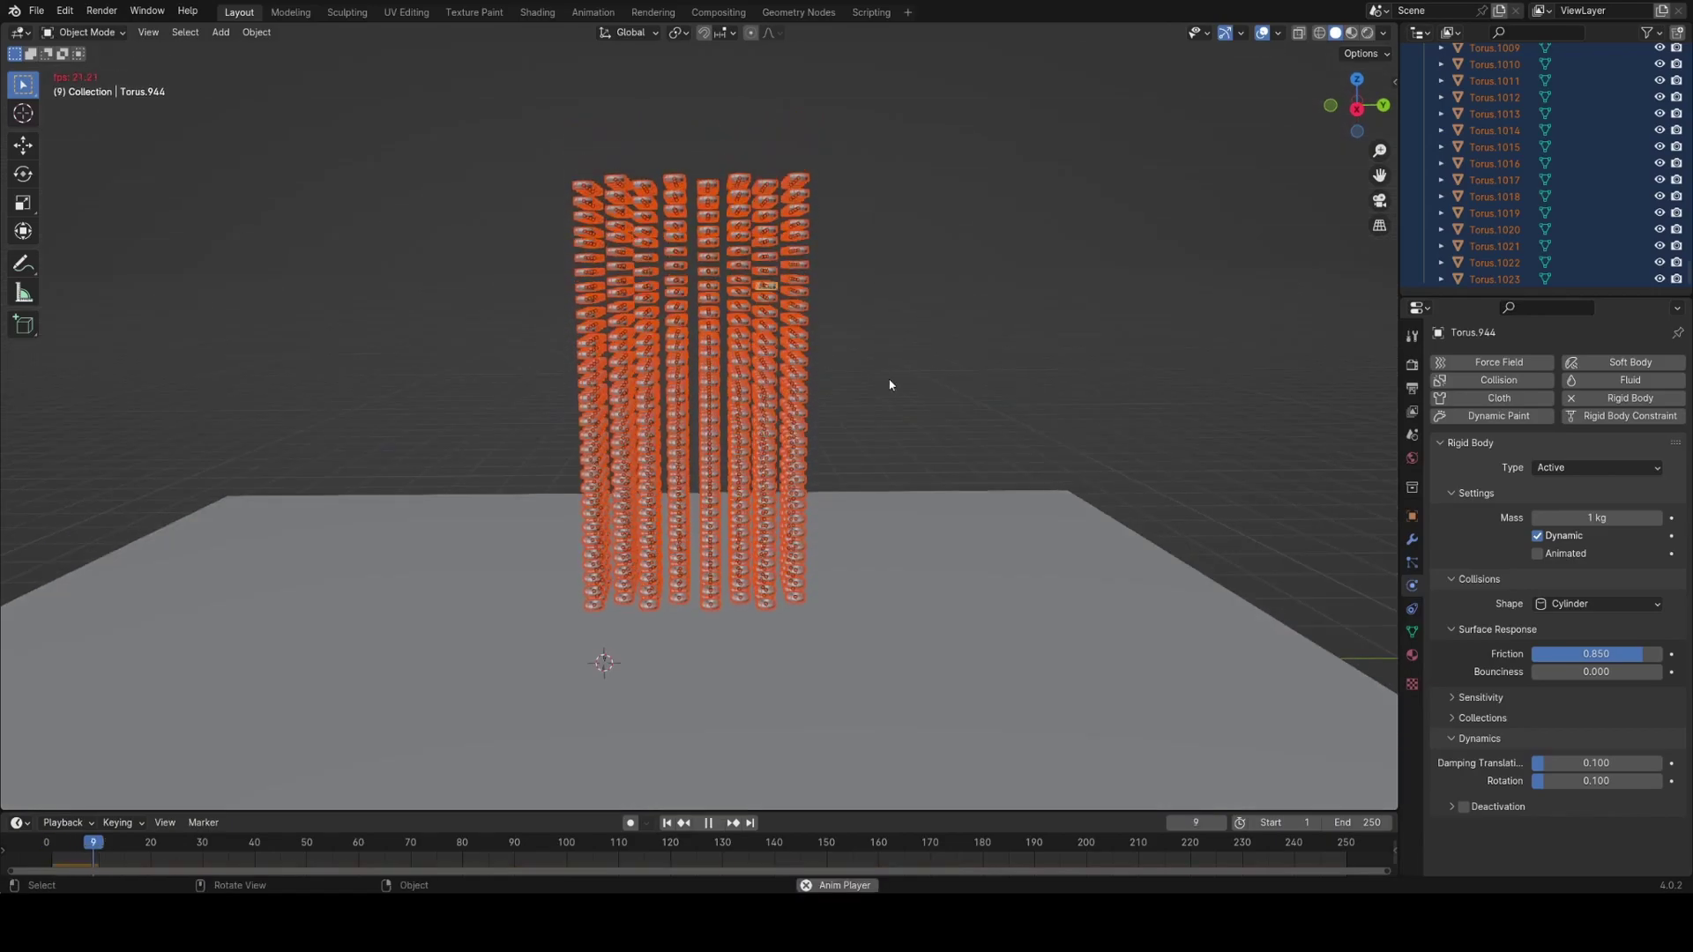
{"action": "left_click", "coordinate": [921, 415]}
{"action": "mouse_move", "coordinate": [922, 416]}
{"action": "middle_mouse_down", "text": "shift"}
{"action": "mouse_move", "coordinate": [930, 347]}
{"action": "mouse_move", "coordinate": [924, 450]}
{"action": "middle_mouse_up", "text": "shift"}
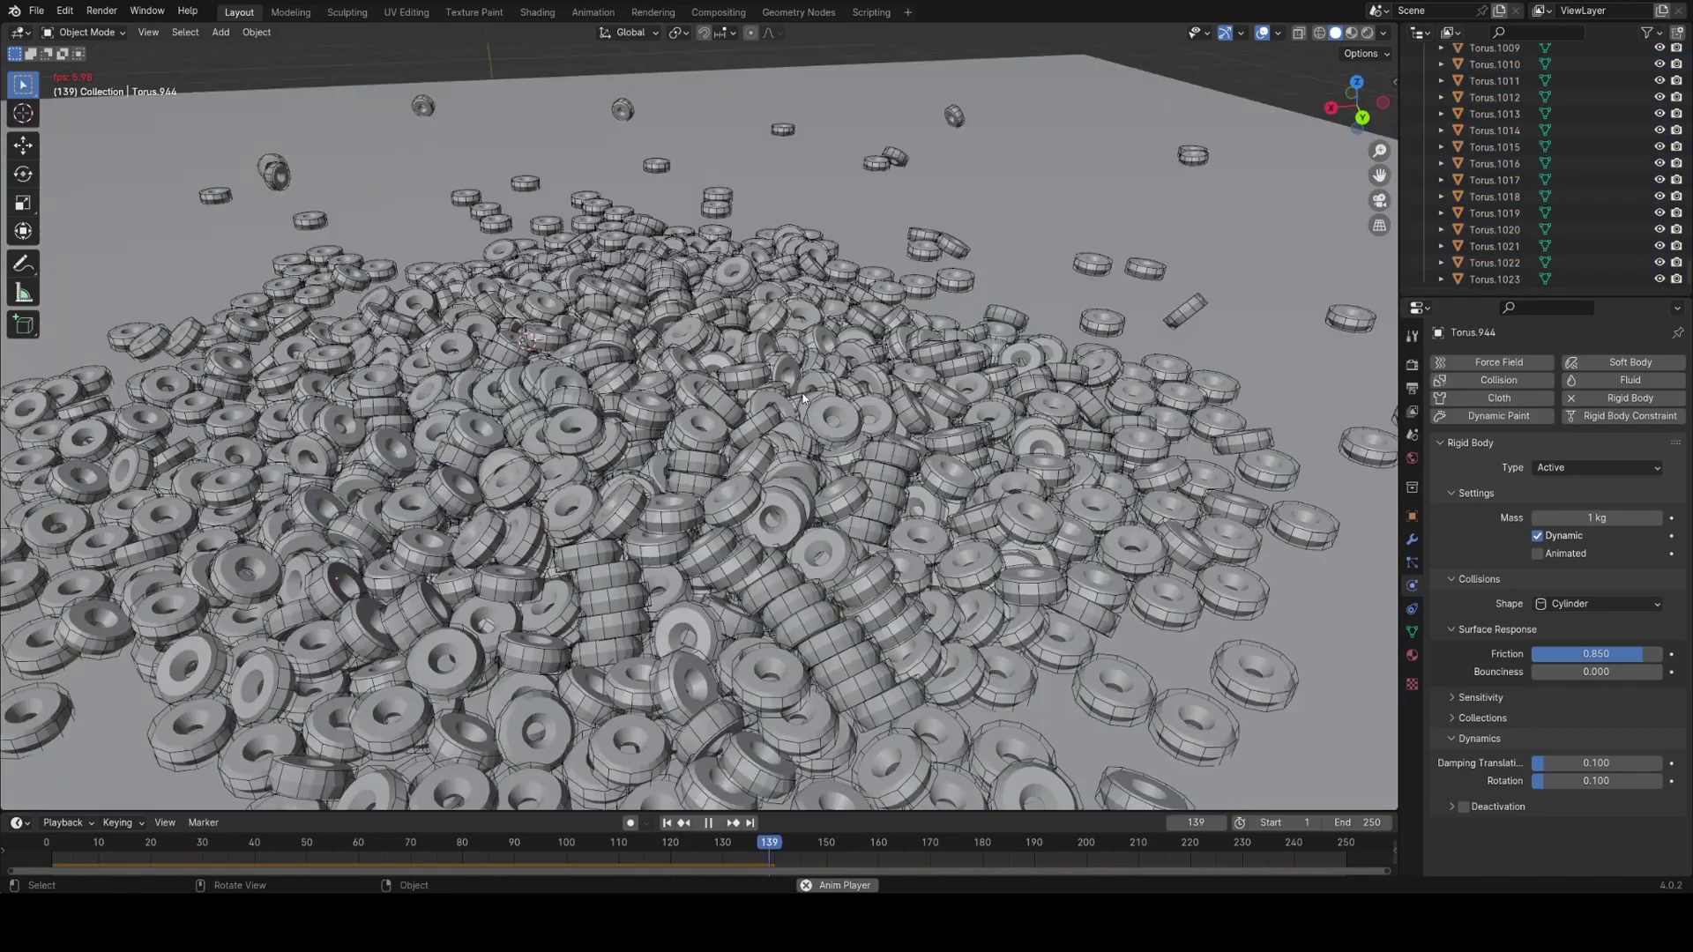
{"action": "scroll", "coordinate": [803, 398], "scroll_direction": "down", "scroll_amount": 7}
{"action": "middle_click_drag", "start_coordinate": [750, 441], "coordinate": [844, 500]}
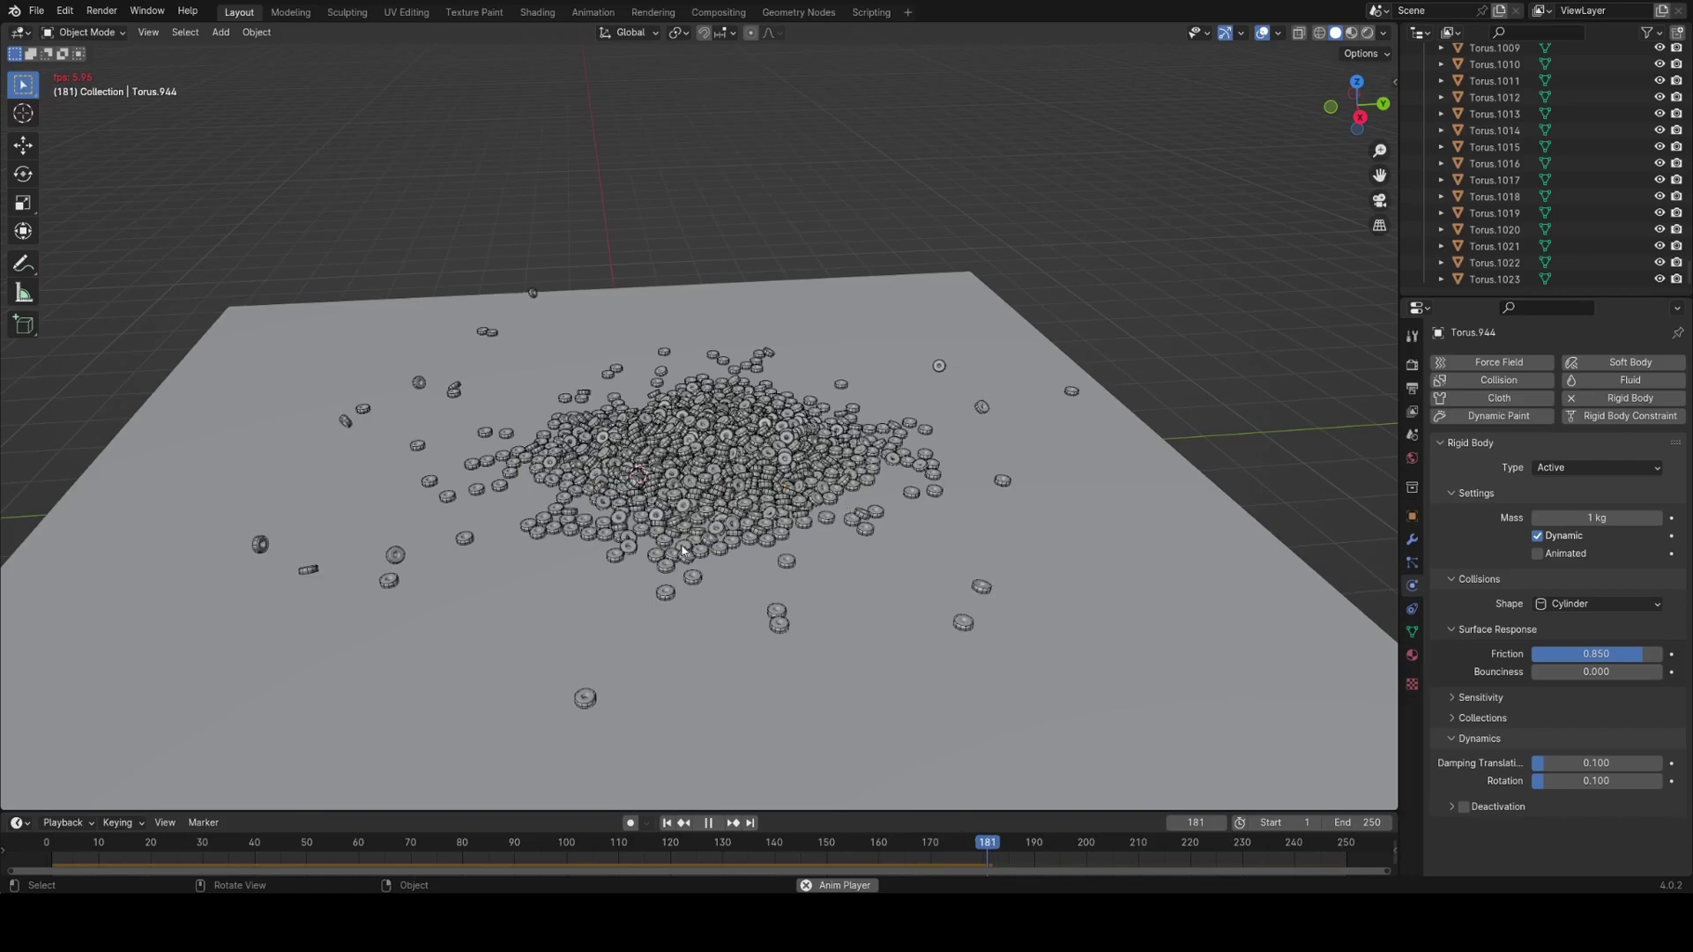
{"action": "left_click", "coordinate": [977, 846]}
{"action": "left_click_drag", "start_coordinate": [976, 851], "coordinate": [51, 776]}
Select the whole block of tori and move it straight up along the Z axis, well above the floor plane.
{"action": "middle_click_drag", "start_coordinate": [578, 400], "coordinate": [600, 529], "text": "shift"}
{"action": "middle_click_drag", "start_coordinate": [600, 529], "coordinate": [574, 492]}
{"action": "middle_click_drag", "start_coordinate": [662, 525], "coordinate": [759, 415], "text": "shift"}
{"action": "scroll", "coordinate": [759, 415], "scroll_direction": "down", "scroll_amount": 3}
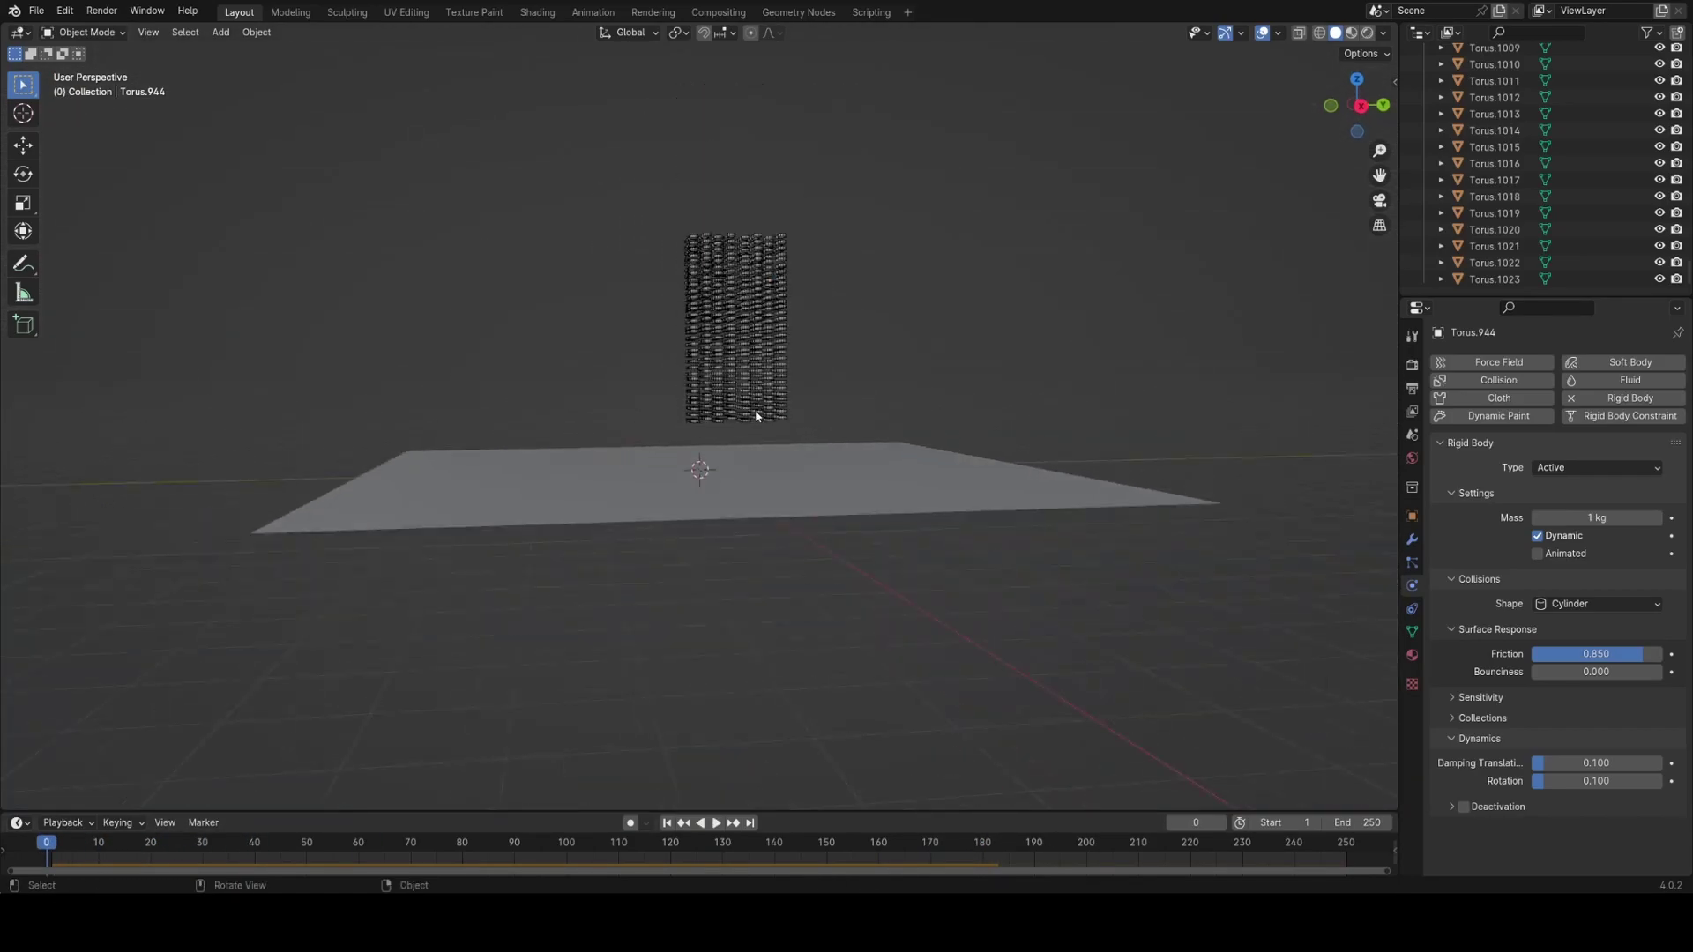
{"action": "left_click", "coordinate": [830, 478]}
{"action": "middle_click_drag", "start_coordinate": [832, 477], "coordinate": [801, 427]}
{"action": "key", "text": "b"}
{"action": "left_click_drag", "start_coordinate": [558, 186], "coordinate": [848, 465]}
{"action": "key", "text": "g"}
{"action": "key", "text": "z"}
{"action": "left_click", "coordinate": [795, 344]}
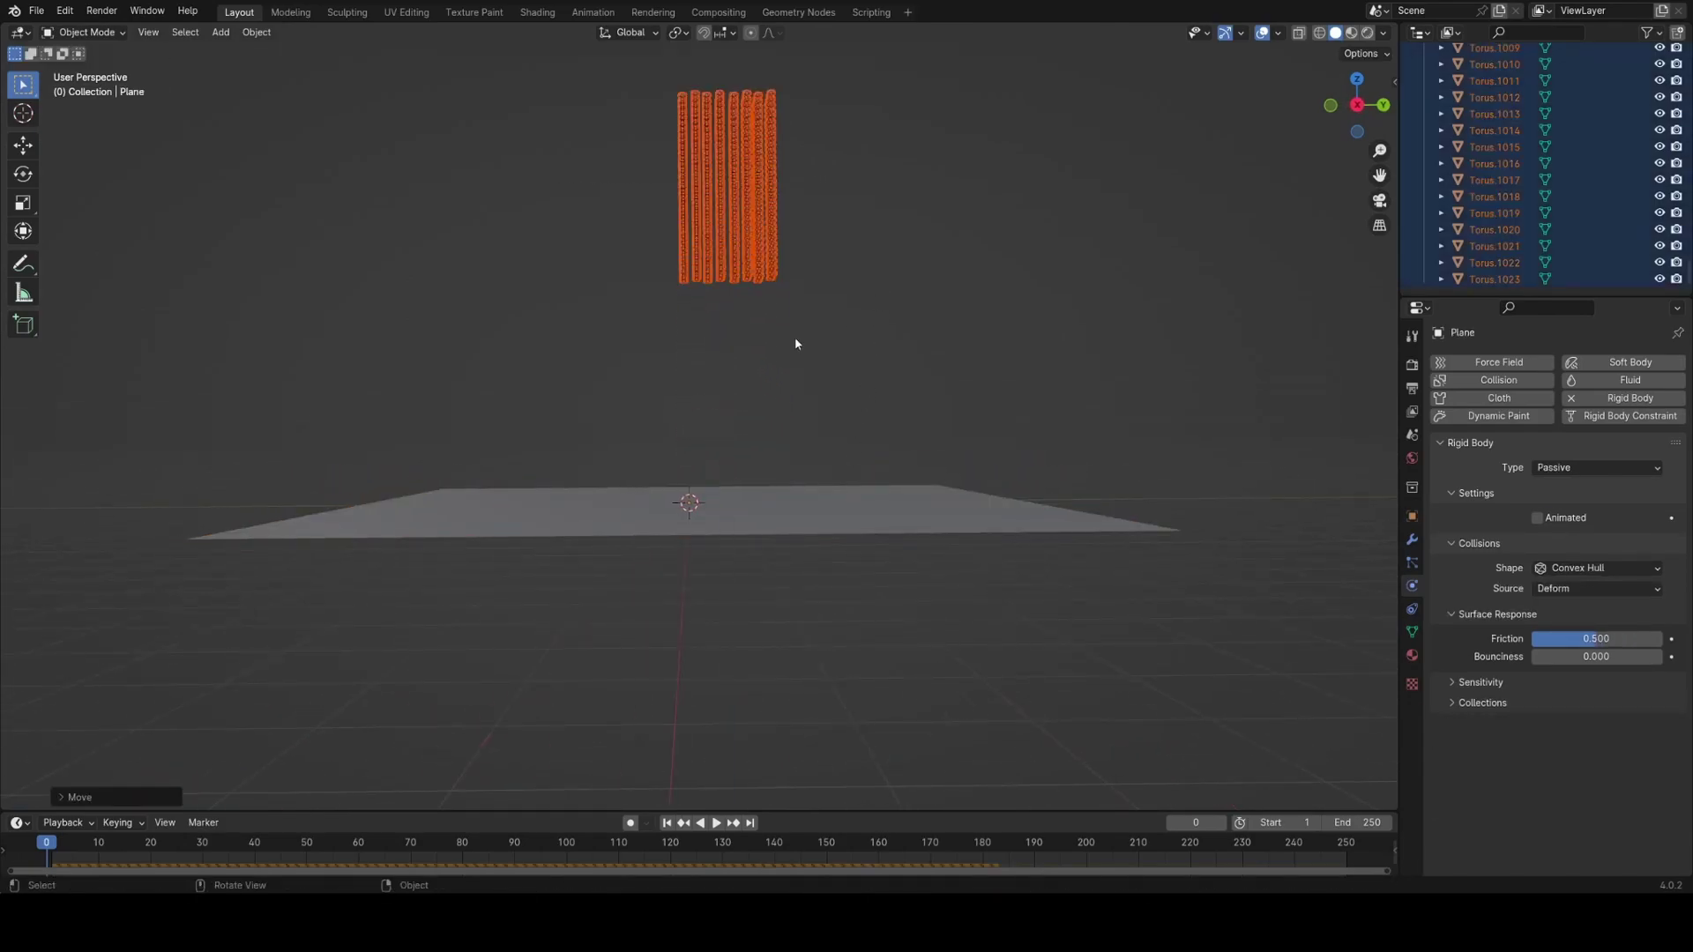
Preview the fall of the raised tori in the timeline and return to the start frame.
{"action": "left_click", "coordinate": [173, 846]}
{"action": "left_click_drag", "start_coordinate": [228, 837], "coordinate": [39, 826]}
{"action": "key", "text": "space"}
{"action": "middle_click_drag", "start_coordinate": [616, 307], "coordinate": [744, 332]}
{"action": "key", "text": "ctrl+z"}
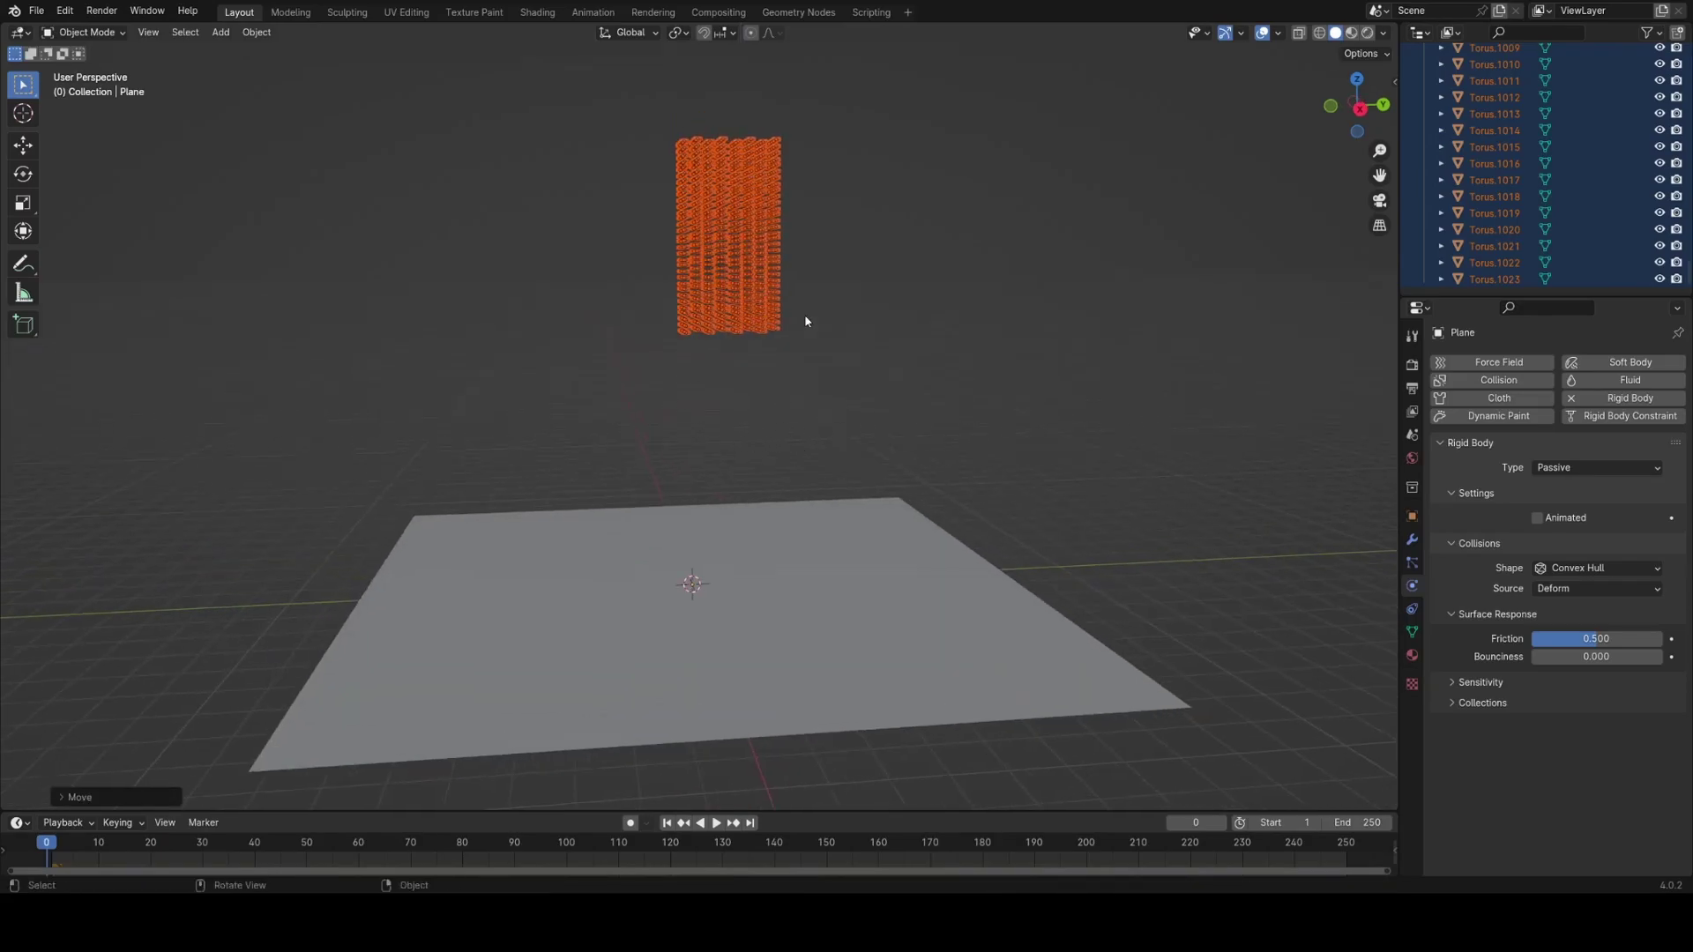
Add a cylinder mesh at the 3D cursor in the middle of the floor plane.
{"action": "middle_click_drag", "start_coordinate": [692, 416], "coordinate": [779, 393]}
{"action": "key", "text": "shift+a"}
{"action": "mouse_move", "coordinate": [779, 394]}
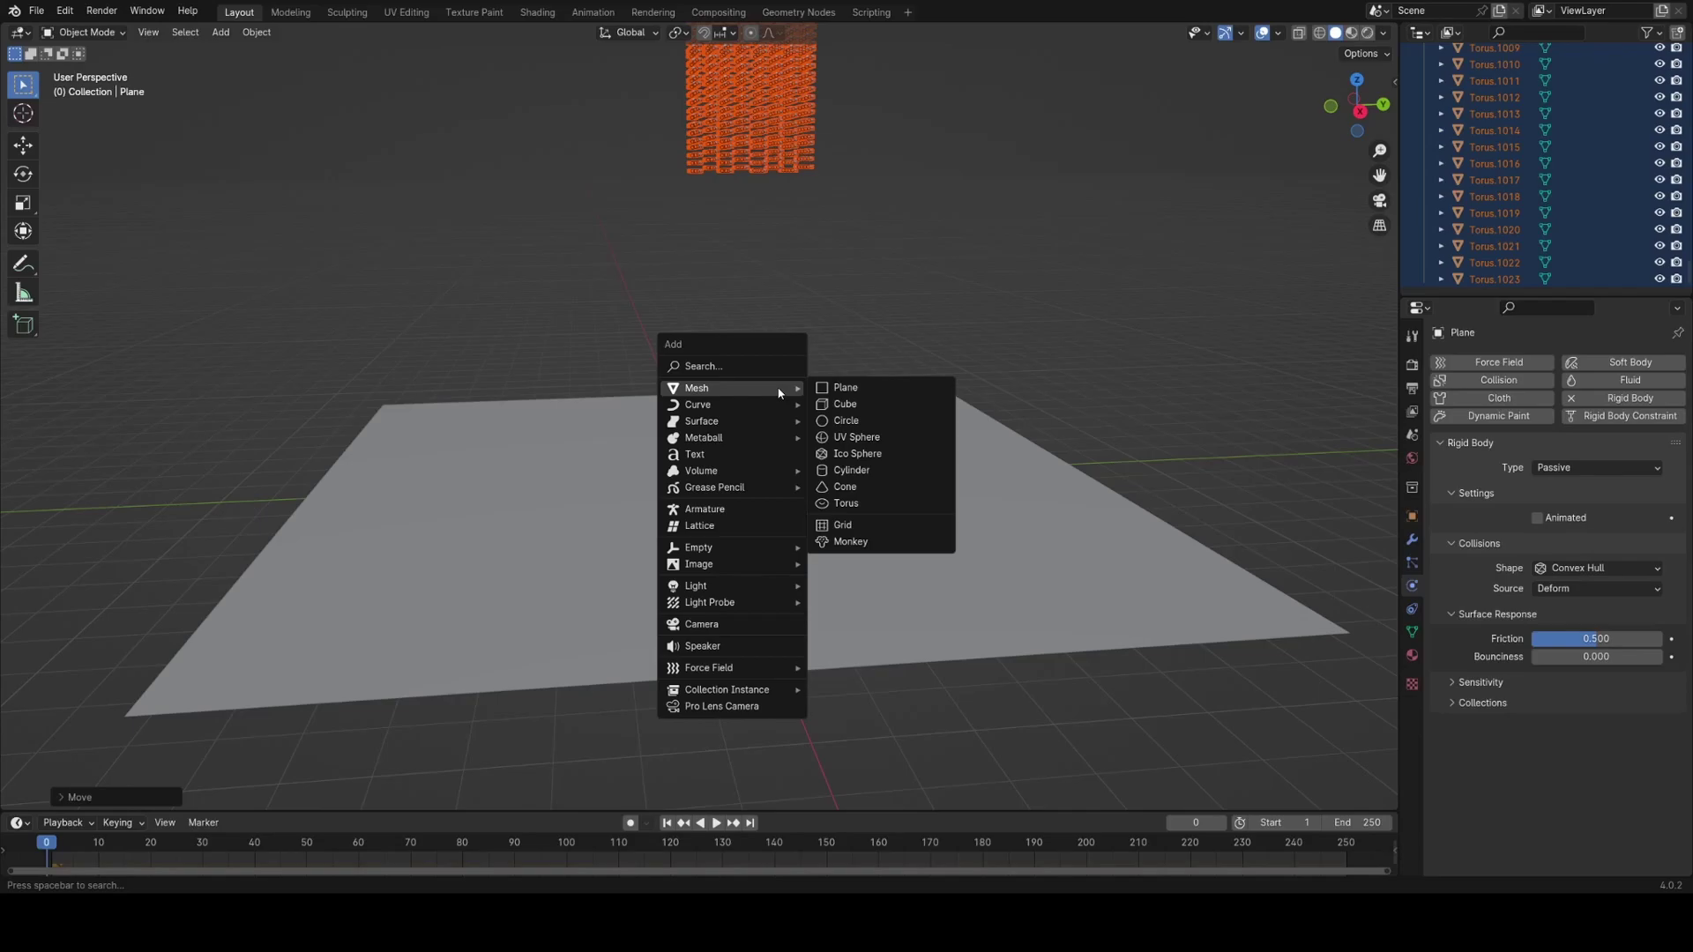
{"action": "left_click", "coordinate": [853, 472]}
Raise the cylinder's geometry 1 m along Z in Edit Mode, keeping the object's origin at the floor.
{"action": "middle_click_drag", "start_coordinate": [853, 477], "coordinate": [775, 507]}
{"action": "key", "text": "Tab"}
{"action": "key", "text": "s"}
{"action": "key", "text": "z"}
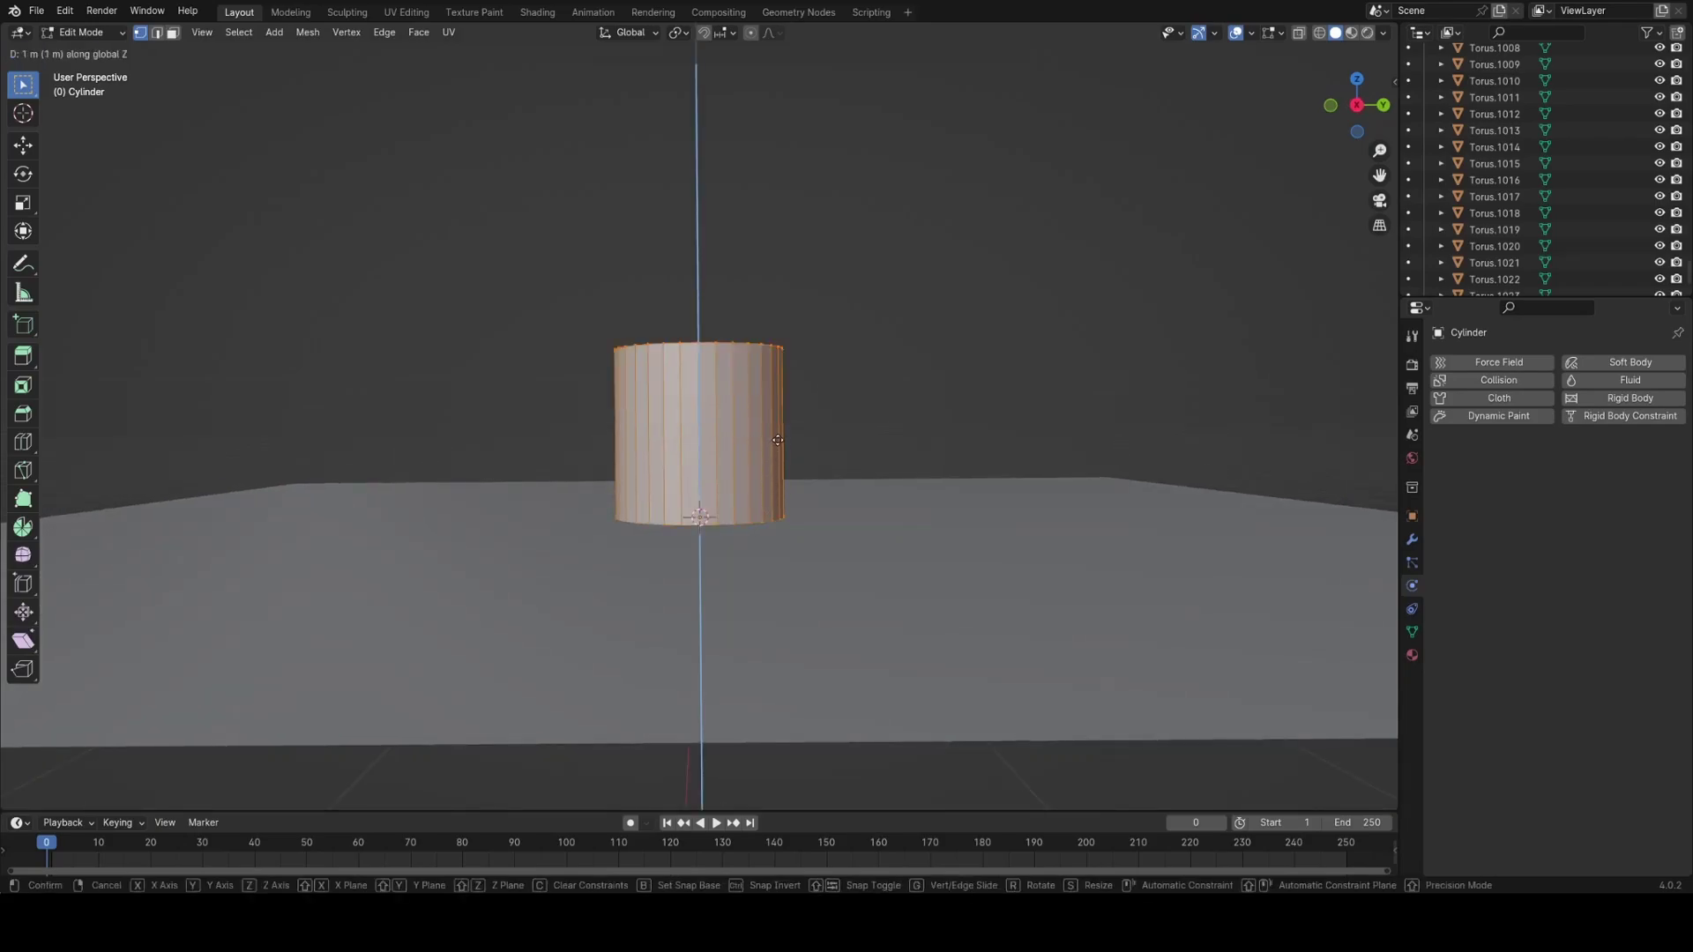
{"action": "left_click", "coordinate": [779, 449]}
{"action": "key", "text": "Tab"}
Lower the cylinder's geometry 1 m along Z in Edit Mode.
{"action": "mouse_move", "coordinate": [780, 448]}
{"action": "middle_mouse_down"}
{"action": "mouse_move", "coordinate": [767, 481]}
{"action": "mouse_move", "coordinate": [770, 447]}
{"action": "middle_mouse_up"}
{"action": "key", "text": "Tab"}
{"action": "key", "text": "g"}
{"action": "key", "text": "z"}
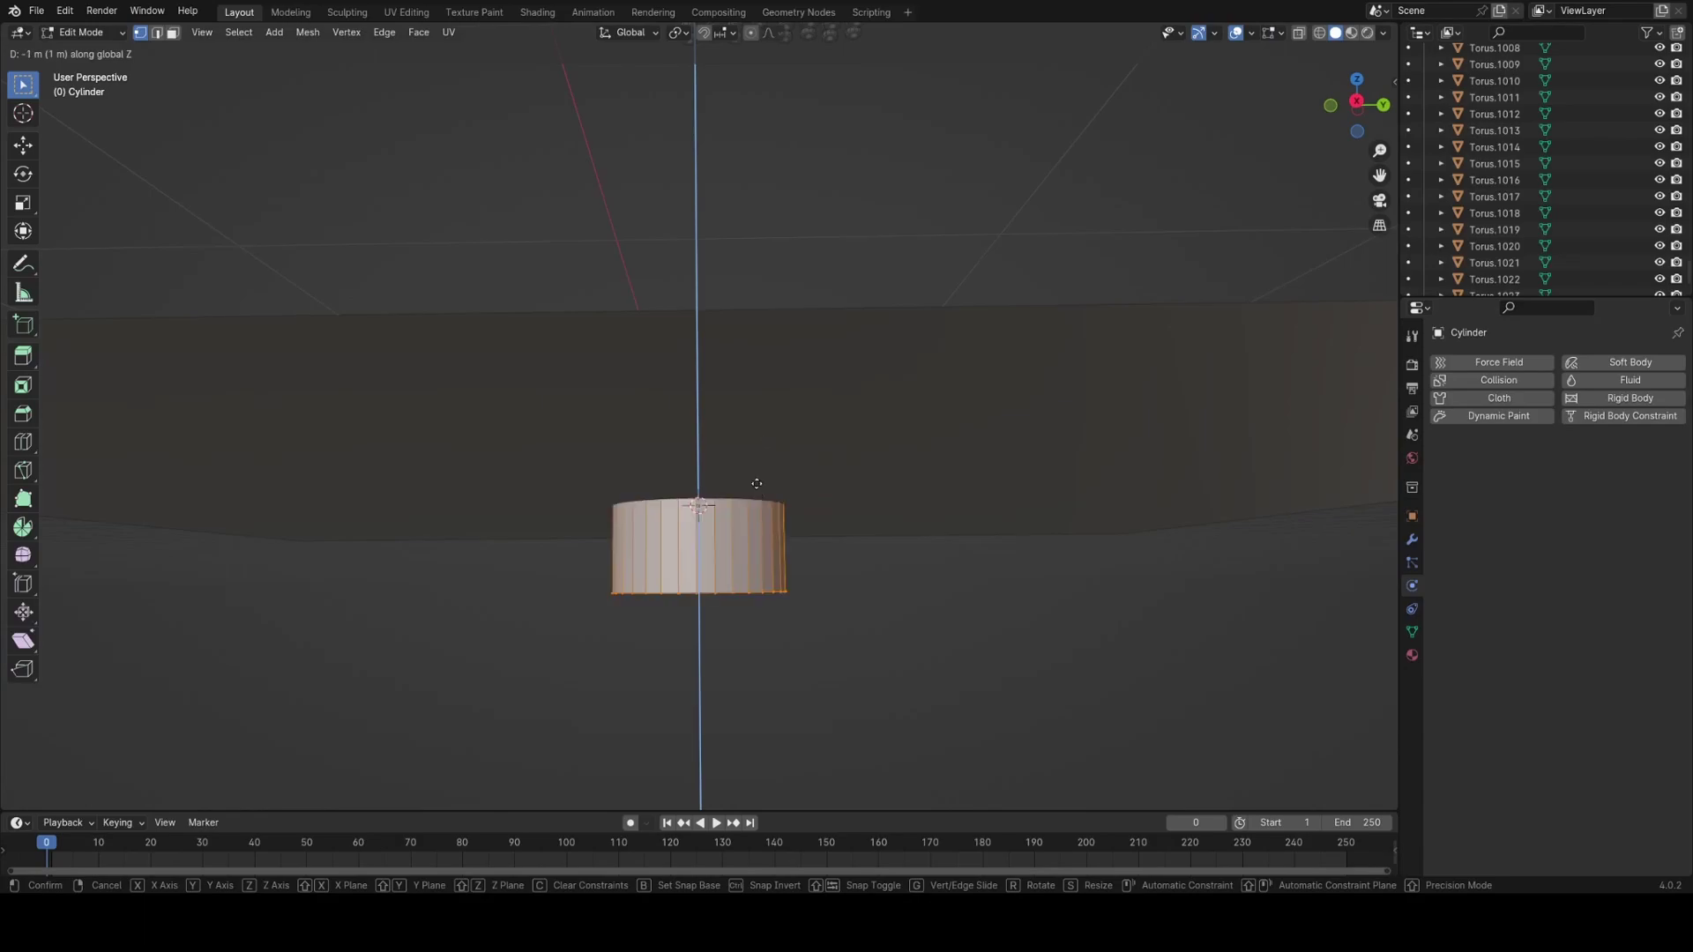
{"action": "left_click", "coordinate": [757, 513]}
{"action": "middle_click_drag", "start_coordinate": [757, 513], "coordinate": [761, 572]}
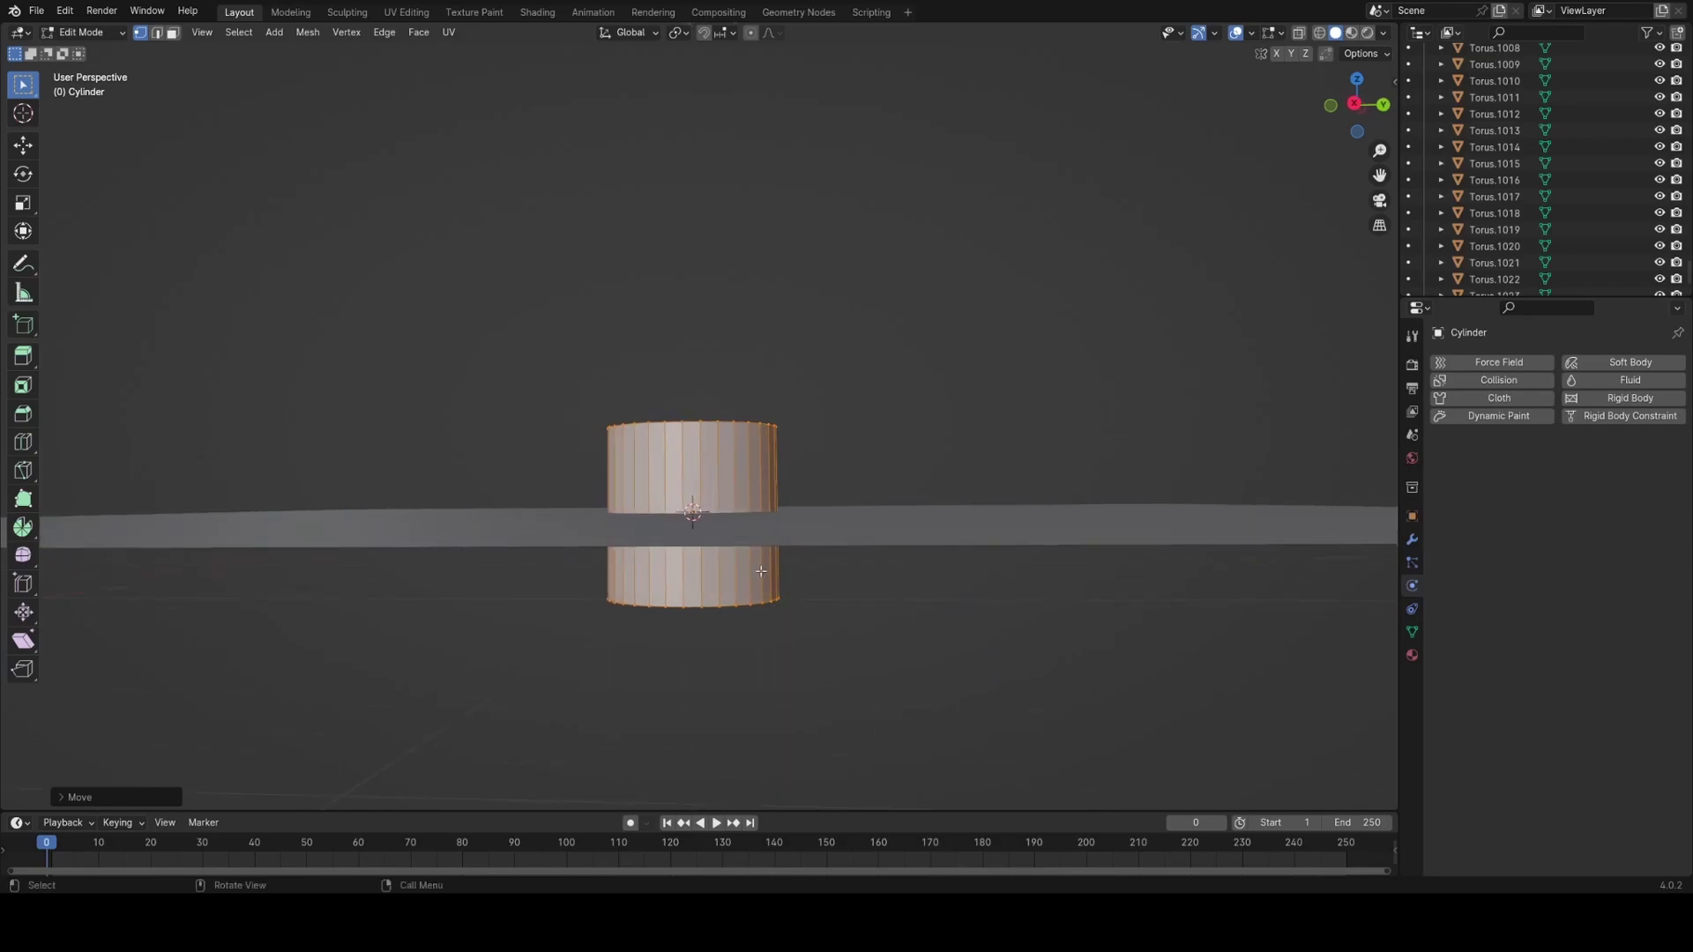
Move the cylinder's geometry up exactly 1 m along Z so its base rests on the floor, and return to Object Mode.
{"action": "key", "text": "g"}
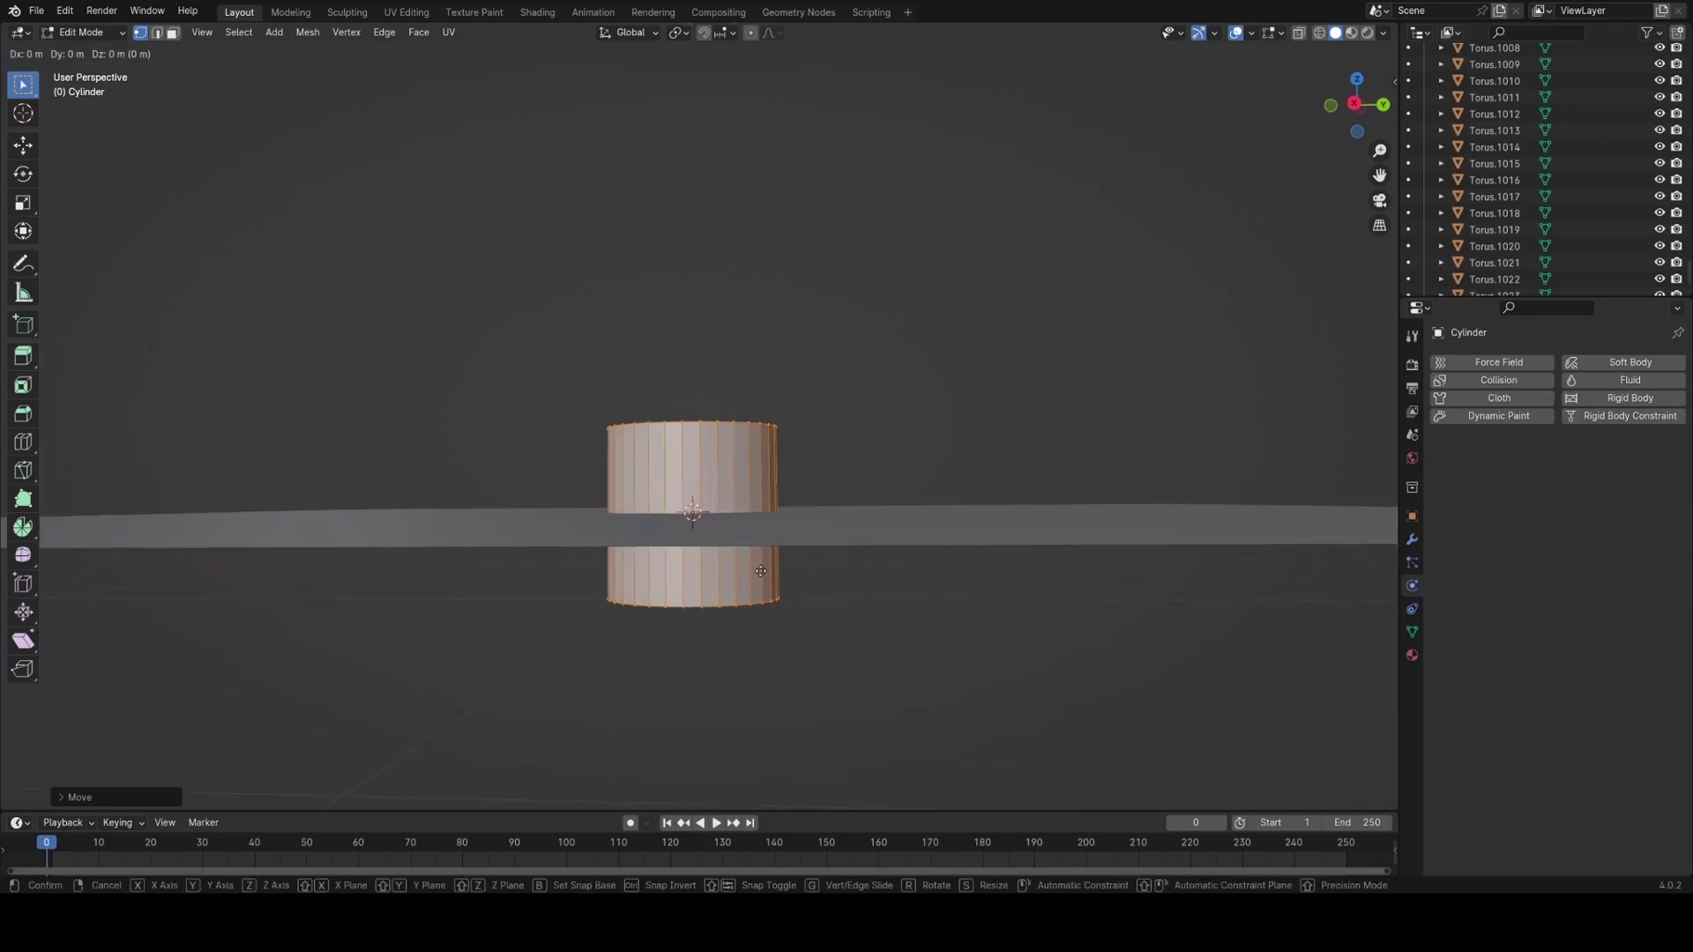
{"action": "key", "text": "z"}
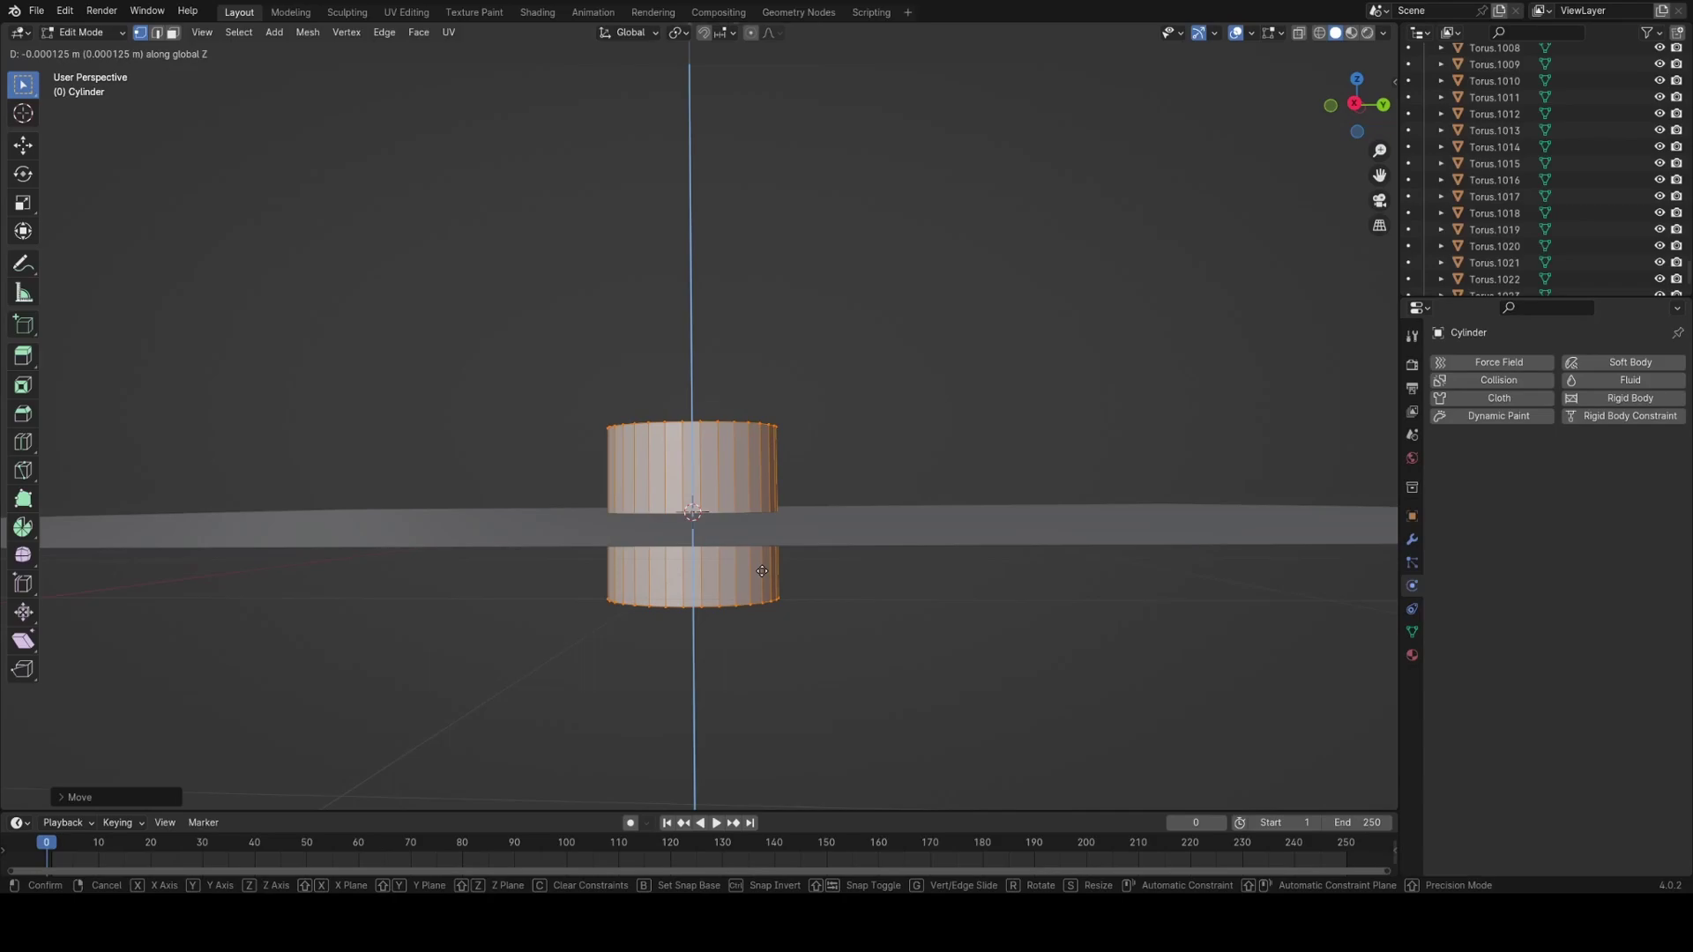
{"action": "key", "text": "1"}
{"action": "left_click", "coordinate": [778, 513]}
{"action": "middle_click_drag", "start_coordinate": [798, 480], "coordinate": [802, 578]}
{"action": "key", "text": "Tab"}
{"action": "scroll", "coordinate": [801, 579], "scroll_direction": "down", "scroll_amount": 2}
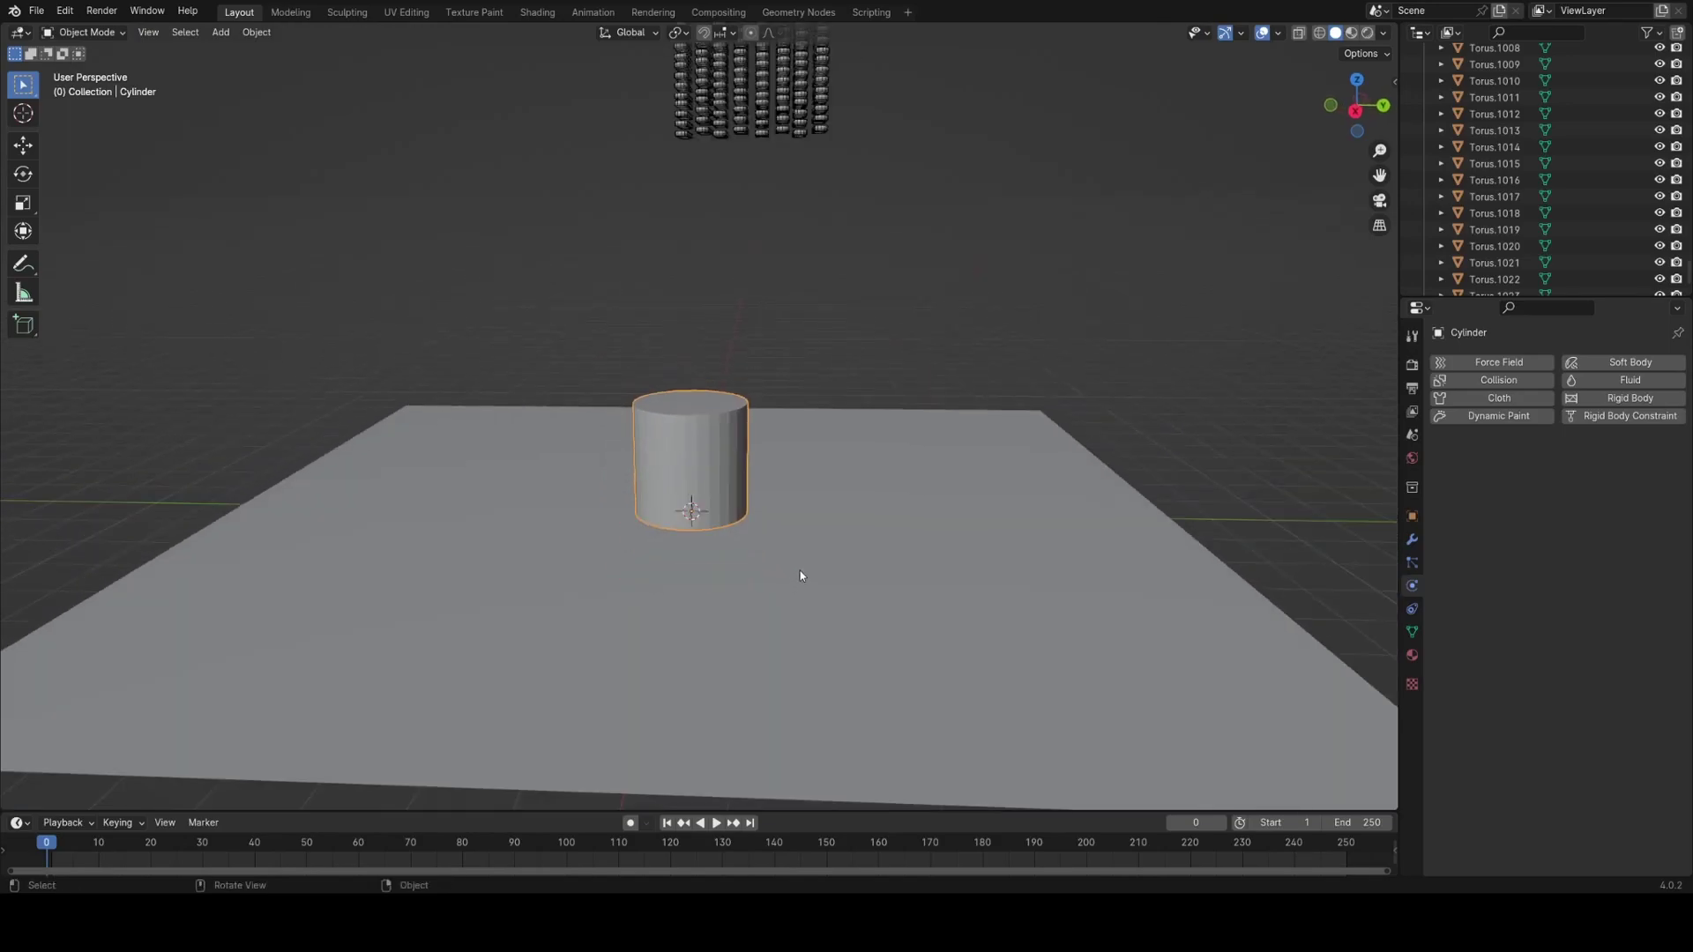
Scale the cylinder up uniformly around its origin on the floor.
{"action": "key", "text": "n"}
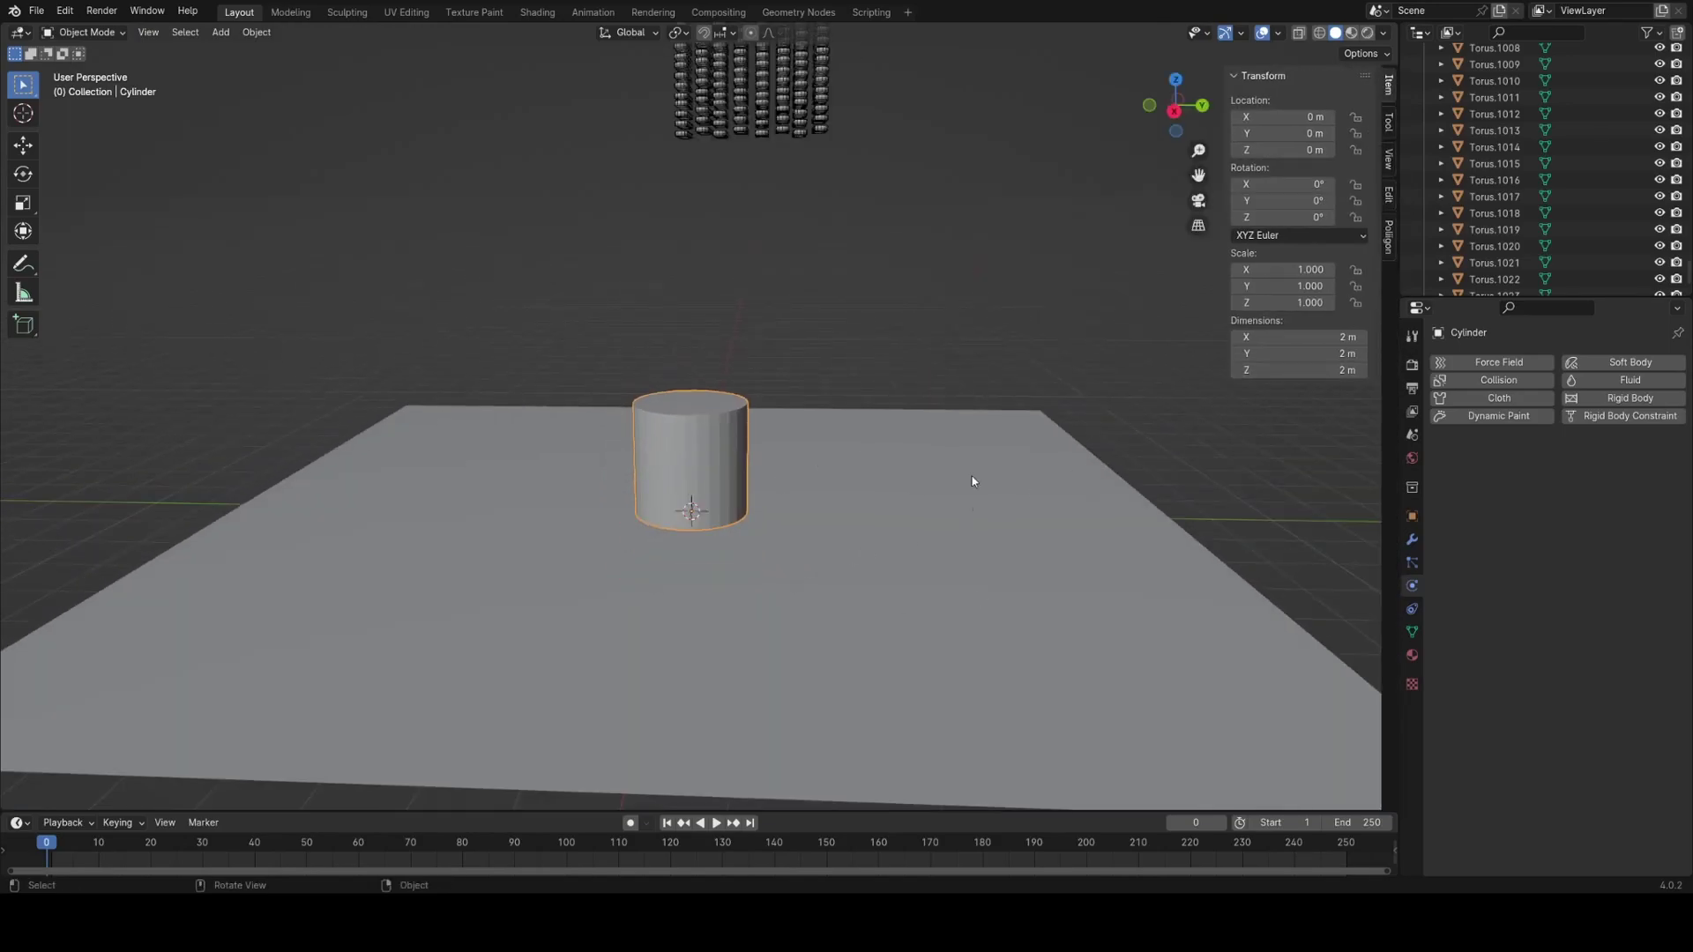
{"action": "middle_click_drag", "start_coordinate": [963, 461], "coordinate": [854, 552]}
{"action": "key", "text": "n"}
{"action": "scroll", "coordinate": [771, 597], "scroll_direction": "up", "scroll_amount": 2}
{"action": "middle_click_drag", "start_coordinate": [691, 537], "coordinate": [695, 575]}
{"action": "scroll", "coordinate": [714, 561], "scroll_direction": "down", "scroll_amount": 1}
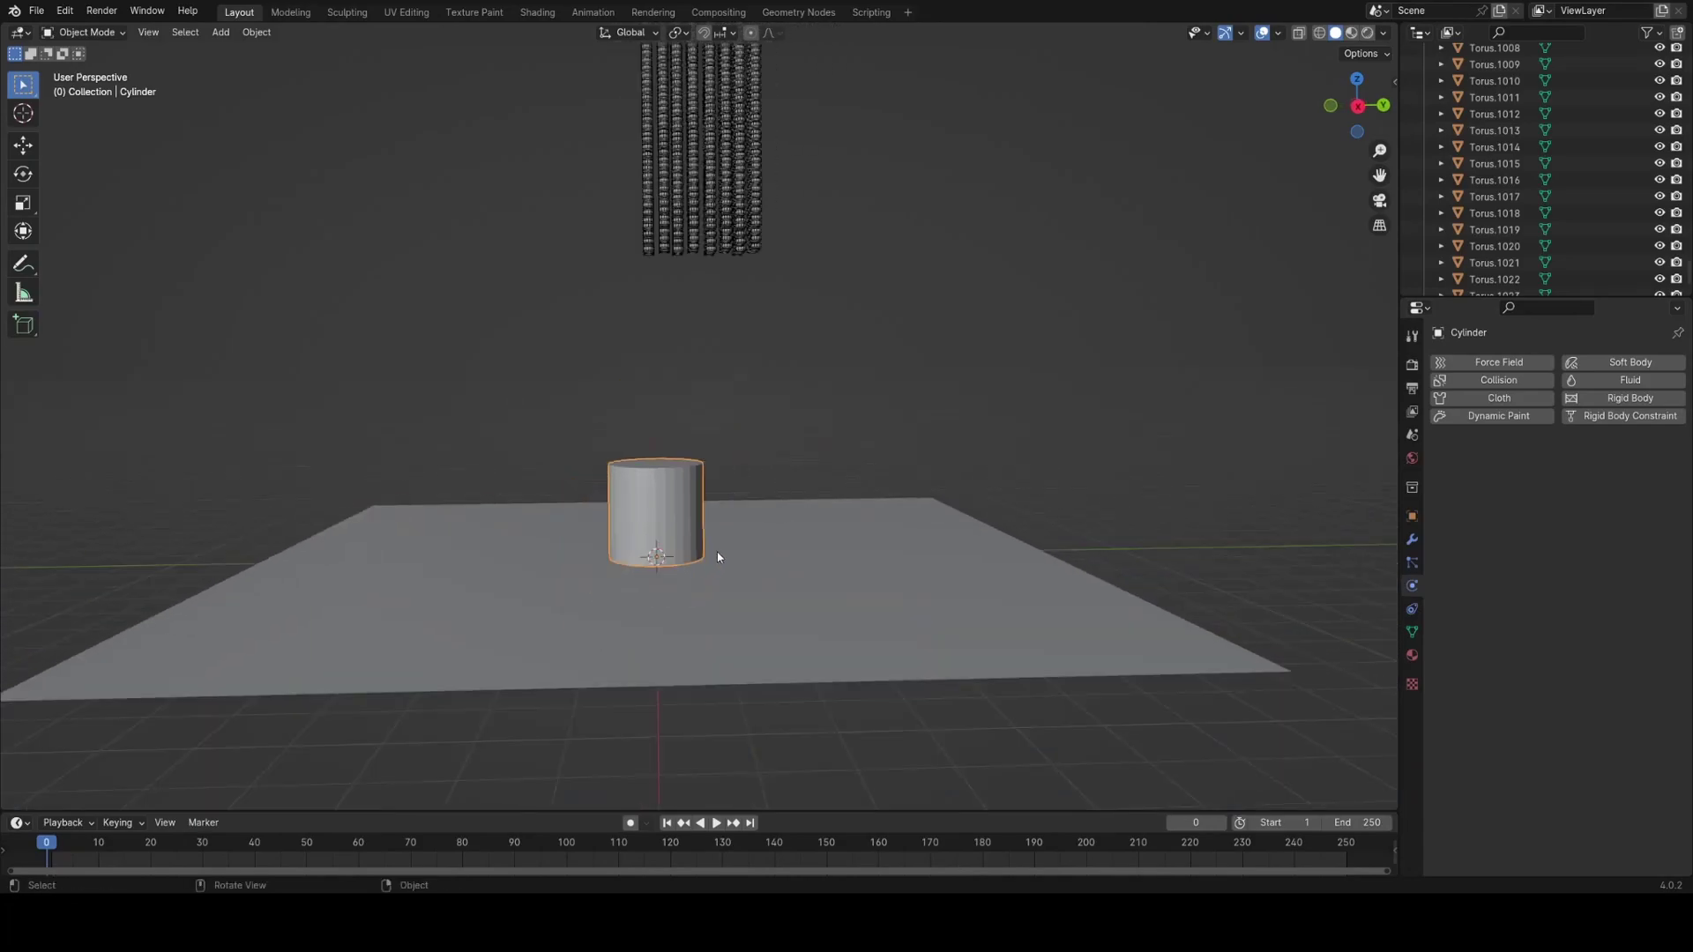
{"action": "key", "text": "s"}
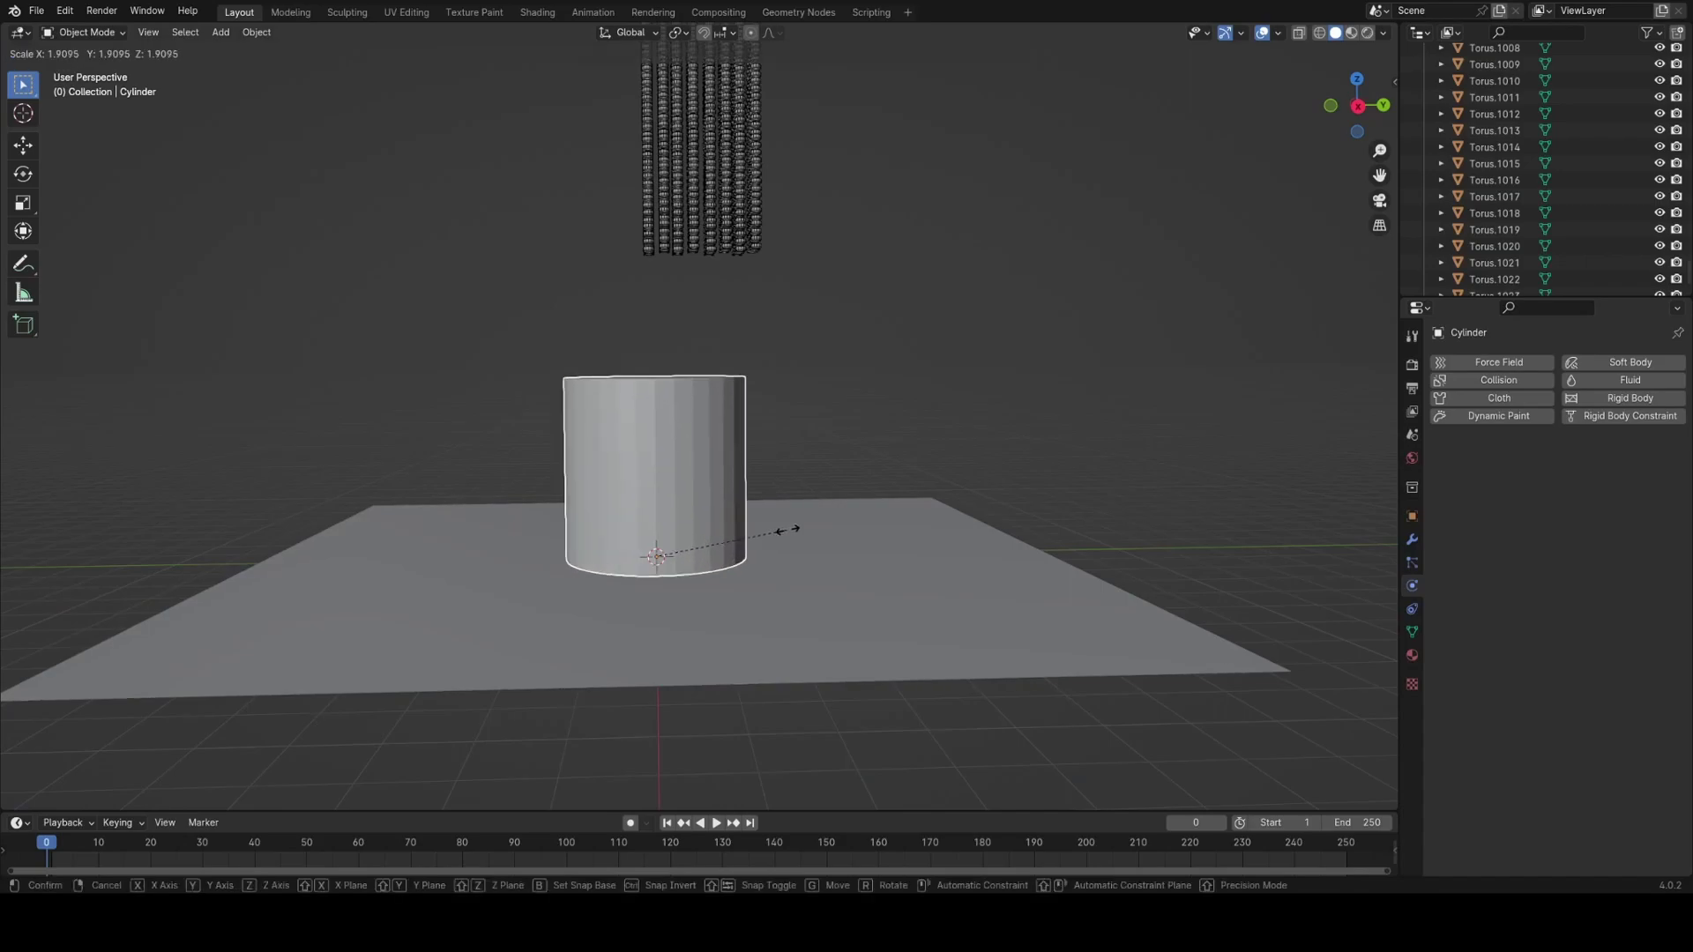
{"action": "left_click", "coordinate": [749, 526]}
Enter Edit Mode and scale the cylinder's top face outward to give it a flared bowl shape.
{"action": "key", "text": "Tab"}
{"action": "middle_click_drag", "start_coordinate": [748, 526], "coordinate": [730, 605]}
{"action": "scroll", "coordinate": [731, 605], "scroll_direction": "up", "scroll_amount": 1}
{"action": "key", "text": "3"}
{"action": "left_click", "coordinate": [686, 496]}
{"action": "middle_click_drag", "start_coordinate": [686, 496], "coordinate": [683, 438], "text": "shift"}
{"action": "scroll", "coordinate": [684, 440], "scroll_direction": "up", "scroll_amount": 3}
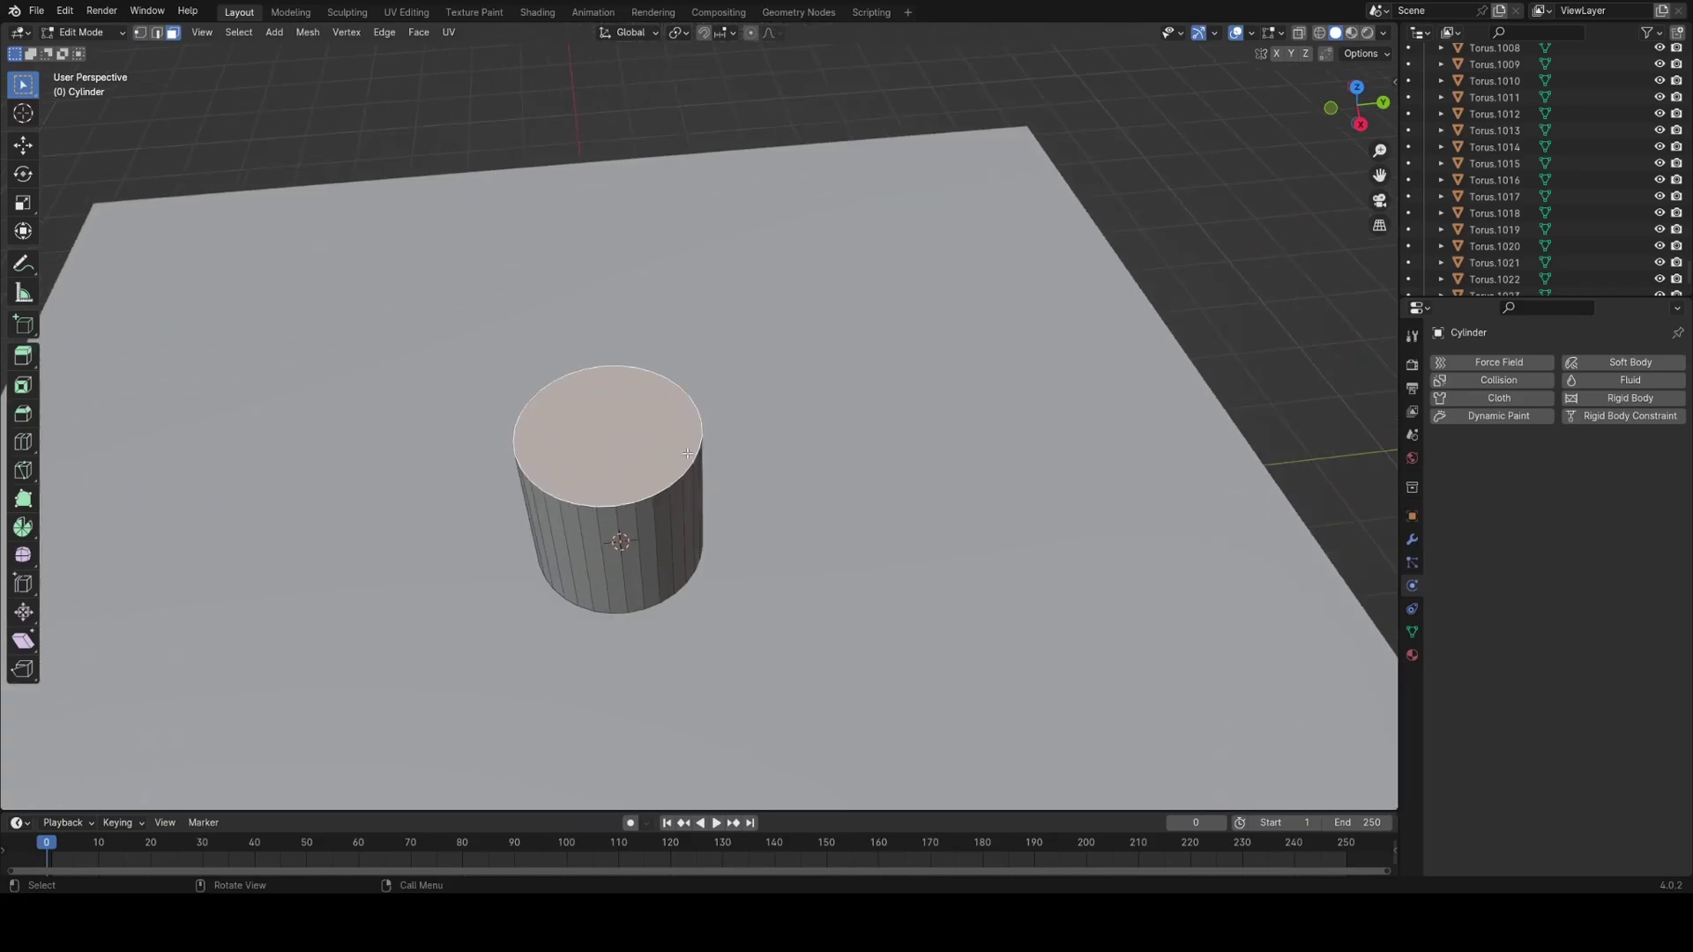
{"action": "key", "text": "s"}
{"action": "left_click", "coordinate": [809, 456]}
Add a horizontal edge loop partway up the flared walls and scale it outward by about 1.27.
{"action": "middle_click_drag", "start_coordinate": [810, 456], "coordinate": [792, 424]}
{"action": "key", "text": "ctrl+r"}
{"action": "left_click", "coordinate": [775, 468]}
{"action": "left_click", "coordinate": [775, 480]}
{"action": "key", "text": "s"}
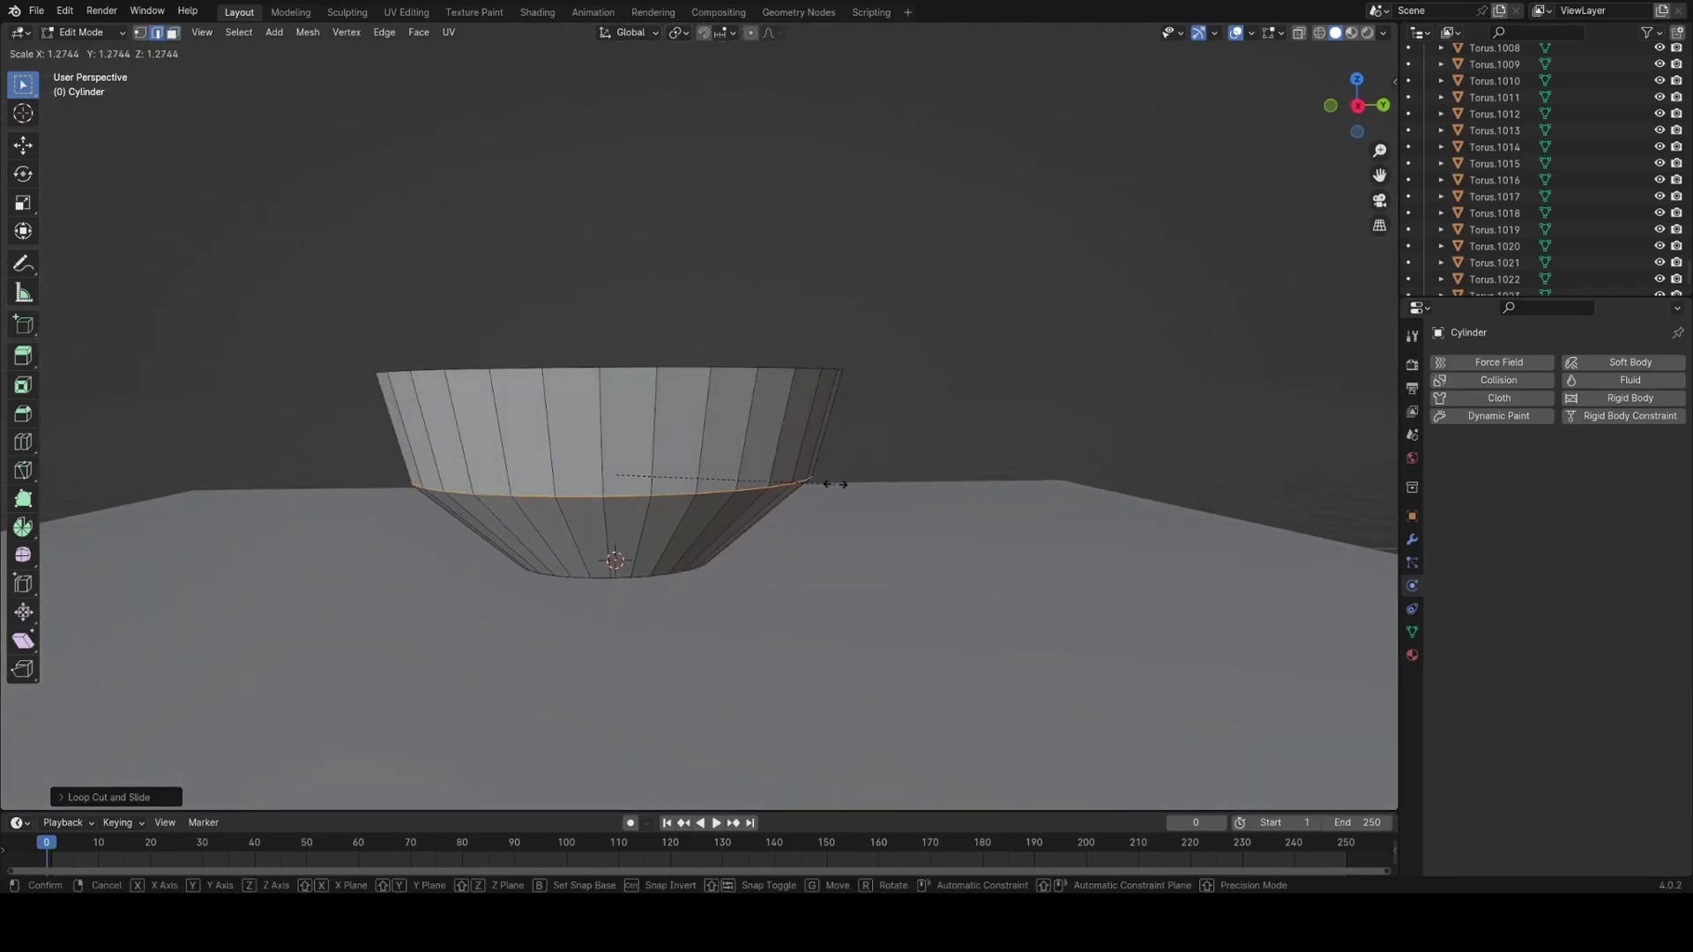
{"action": "left_click", "coordinate": [761, 533]}
Add an edge loop just above the bowl's base and shrink it slightly in X and Y only.
{"action": "middle_click_drag", "start_coordinate": [761, 533], "coordinate": [766, 460], "text": "shift"}
{"action": "scroll", "coordinate": [763, 463], "scroll_direction": "up", "scroll_amount": 1}
{"action": "key", "text": "ctrl+r"}
{"action": "left_click", "coordinate": [749, 507]}
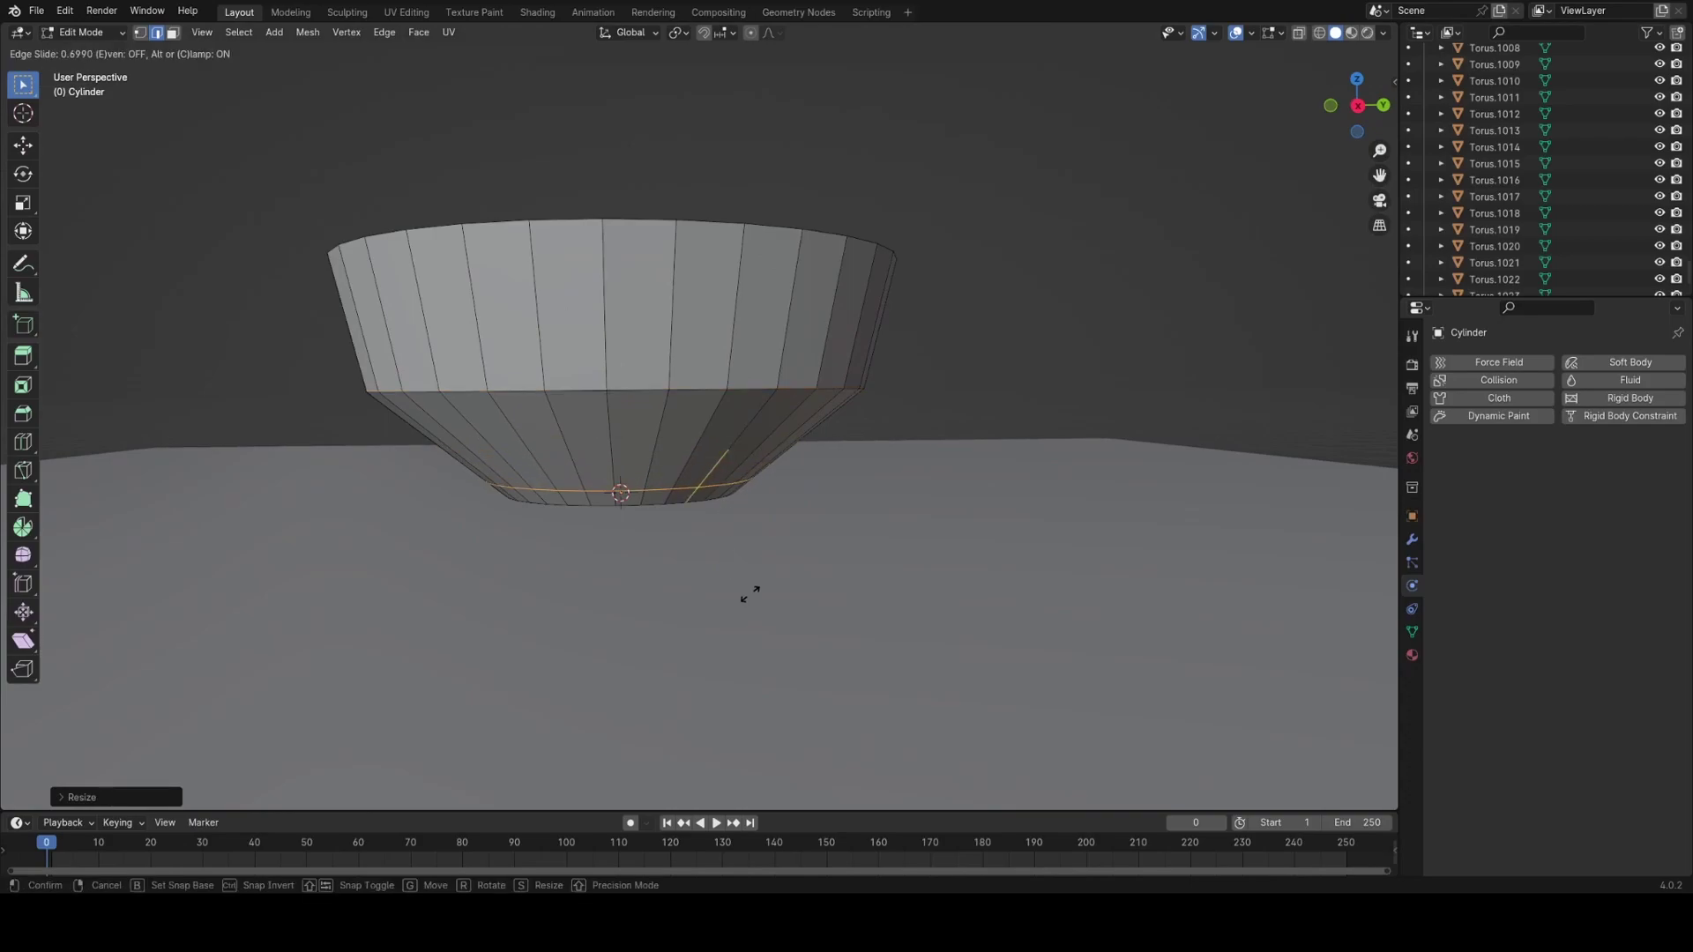
{"action": "left_click", "coordinate": [706, 503]}
{"action": "key", "text": "s"}
{"action": "key", "text": "shift+z"}
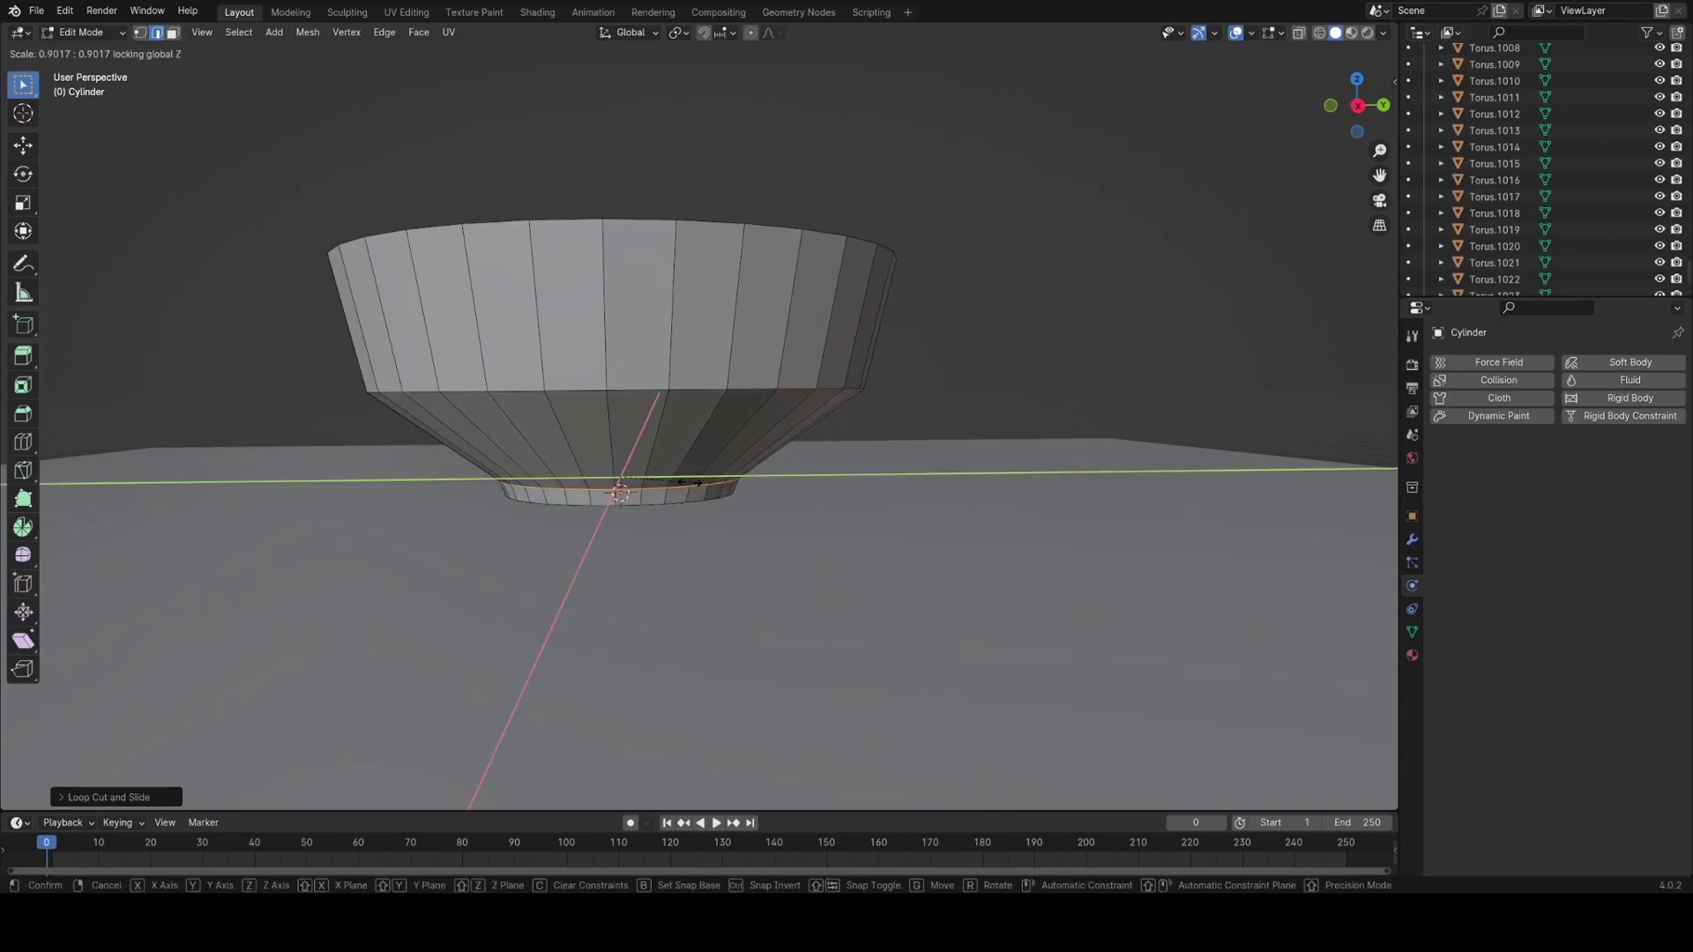
{"action": "left_click", "coordinate": [634, 516]}
{"action": "left_click", "coordinate": [618, 494], "text": "alt"}
{"action": "key", "text": "s"}
{"action": "key", "text": "shift+z"}
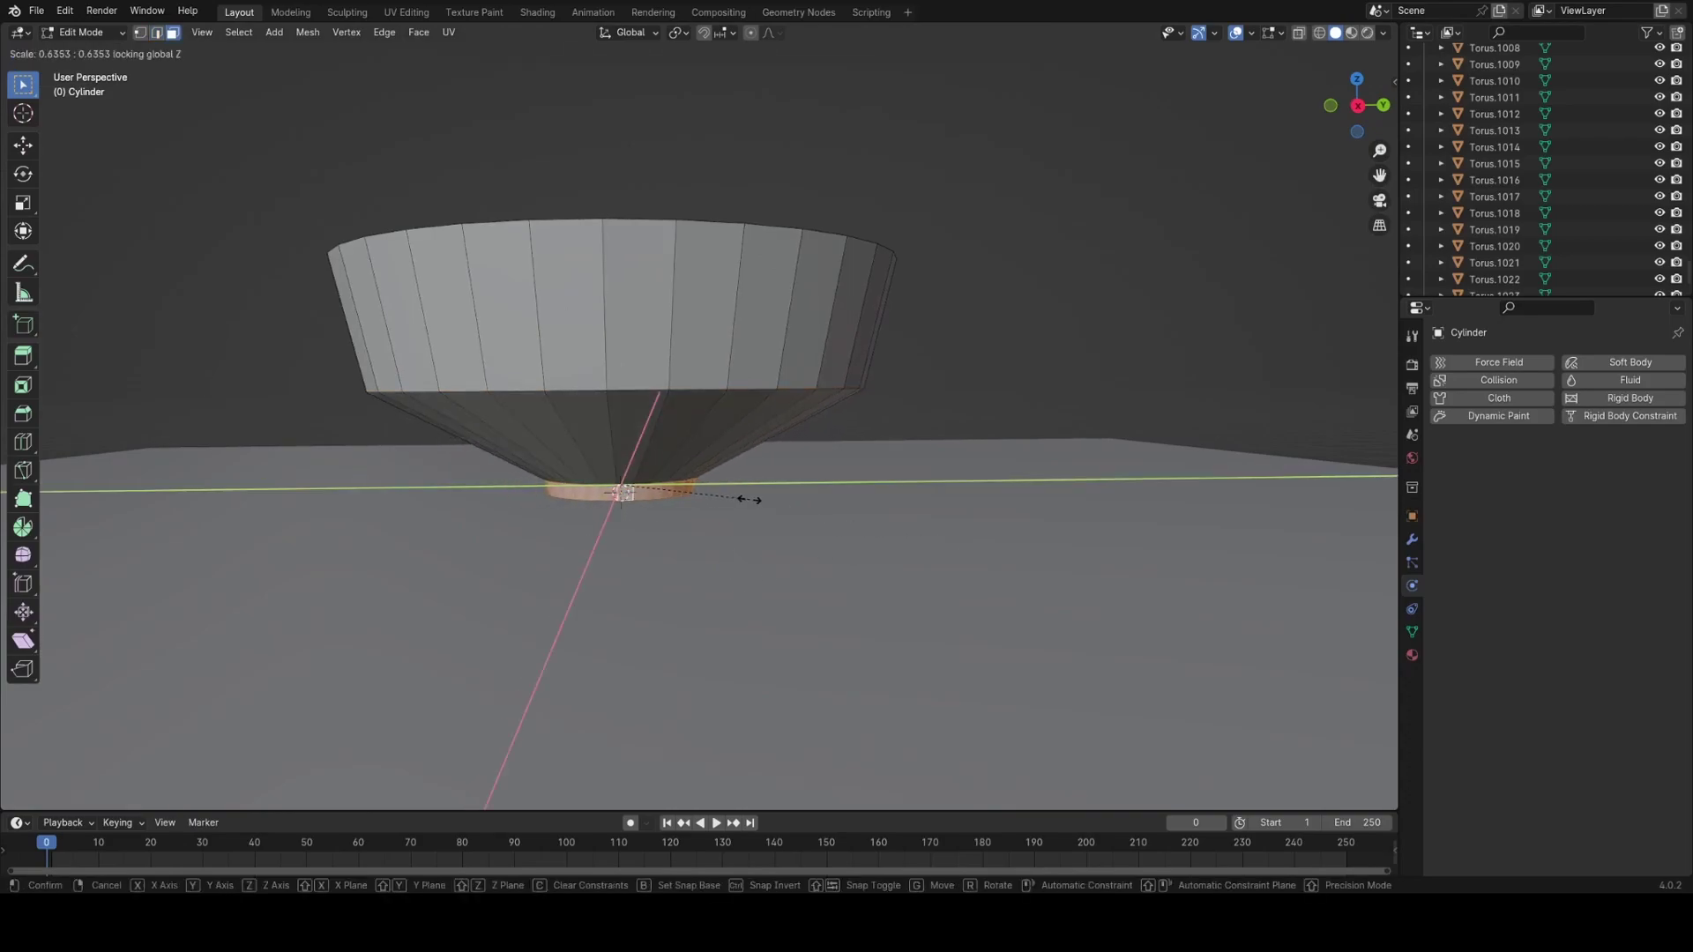
{"action": "right_click", "coordinate": [651, 525]}
Turn on X-ray, select the bottom edge loop and widen it by about 1.04 in X and Y only.
{"action": "key", "text": "z"}
{"action": "left_click", "coordinate": [626, 578]}
{"action": "left_click", "coordinate": [600, 506], "text": "alt"}
{"action": "key", "text": "2"}
{"action": "left_click", "coordinate": [600, 503], "text": "alt"}
{"action": "key", "text": "s"}
{"action": "key", "text": "shift+z"}
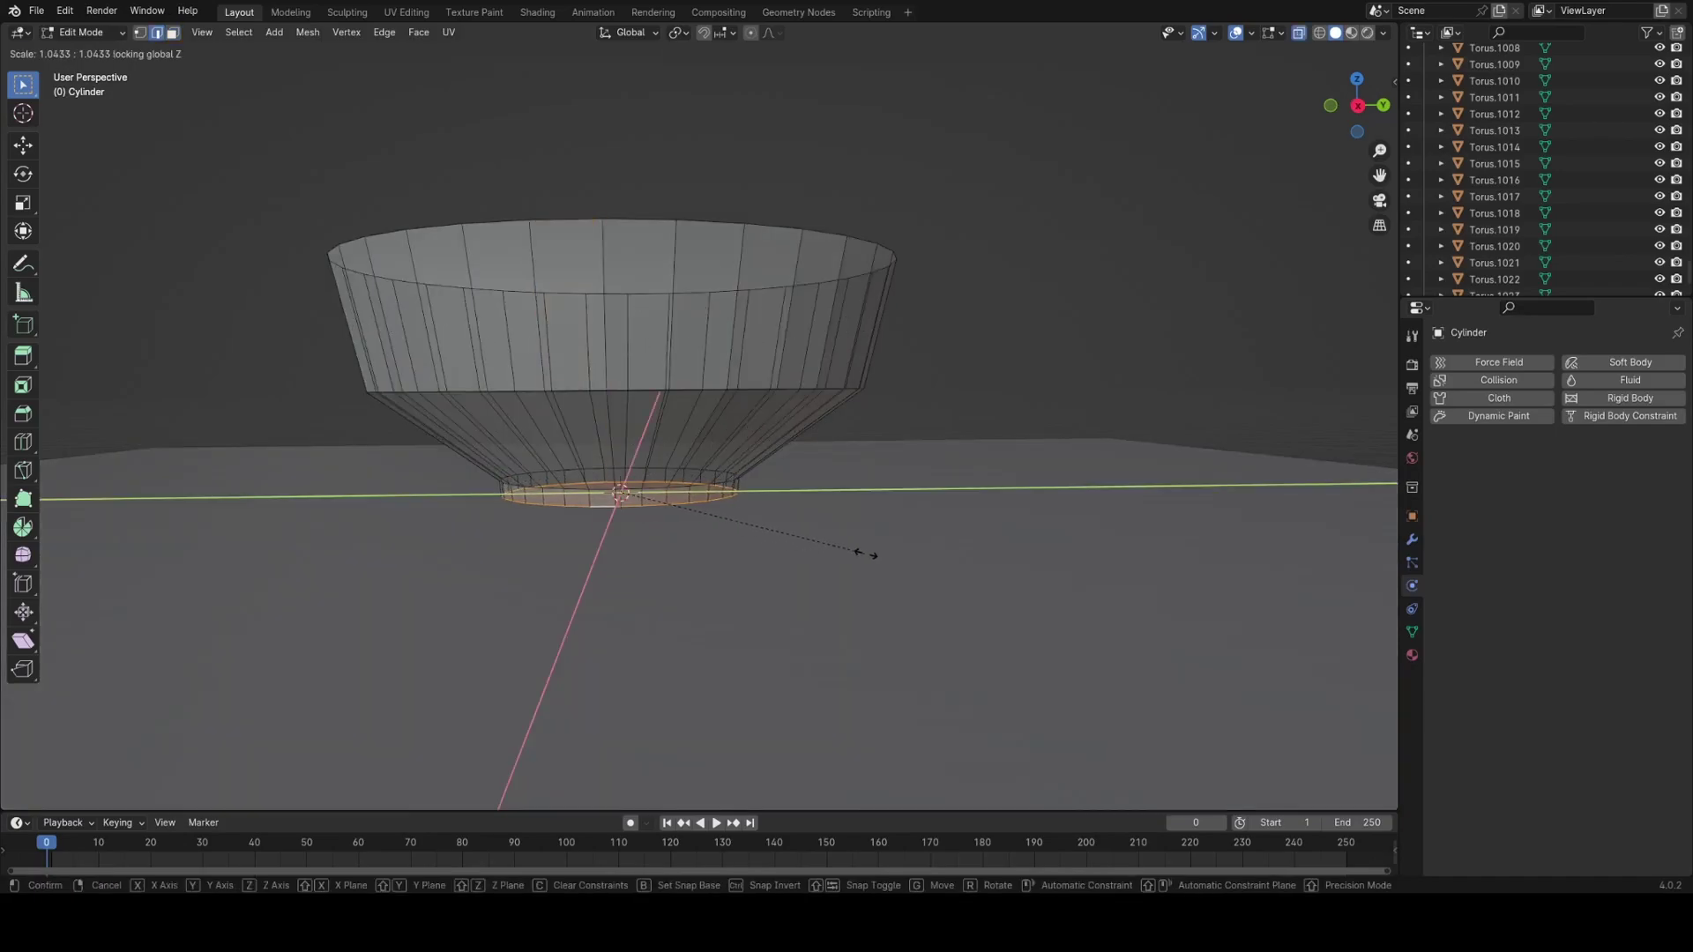
{"action": "left_click", "coordinate": [865, 553]}
Lower the bowl's middle edge loop slightly along Z with X-ray off, and return to Object Mode.
{"action": "left_click", "coordinate": [772, 392], "text": "alt"}
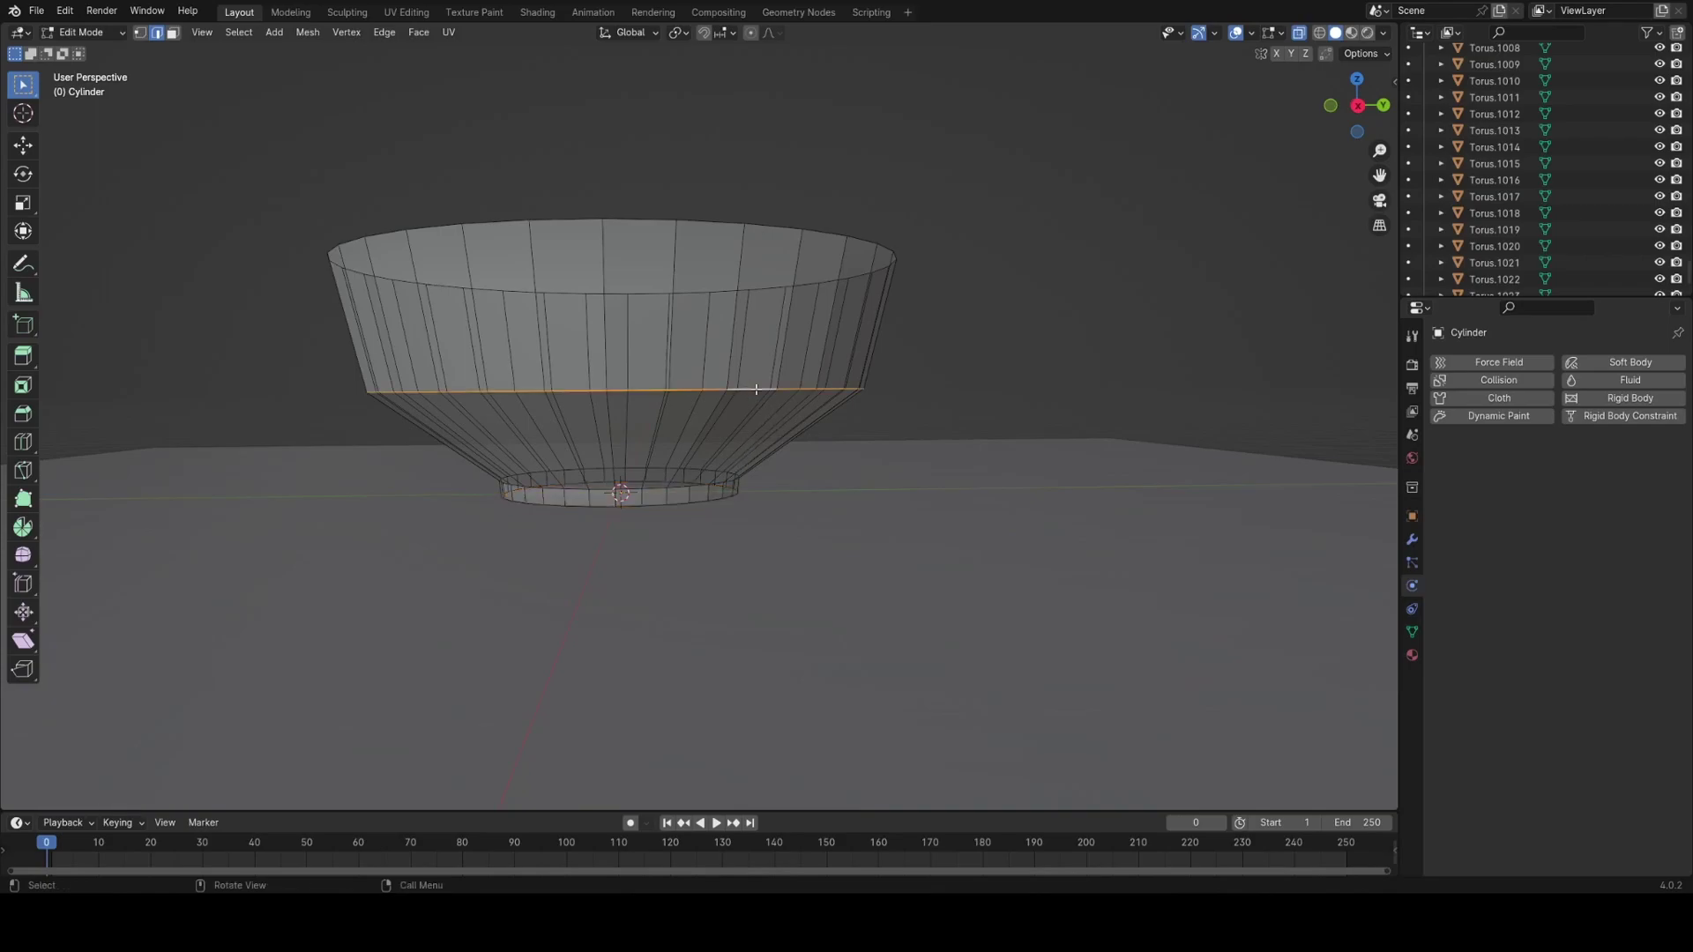
{"action": "key", "text": "alt+z"}
{"action": "key", "text": "g"}
{"action": "key", "text": "z"}
{"action": "left_click", "coordinate": [772, 414]}
{"action": "key", "text": "Tab"}
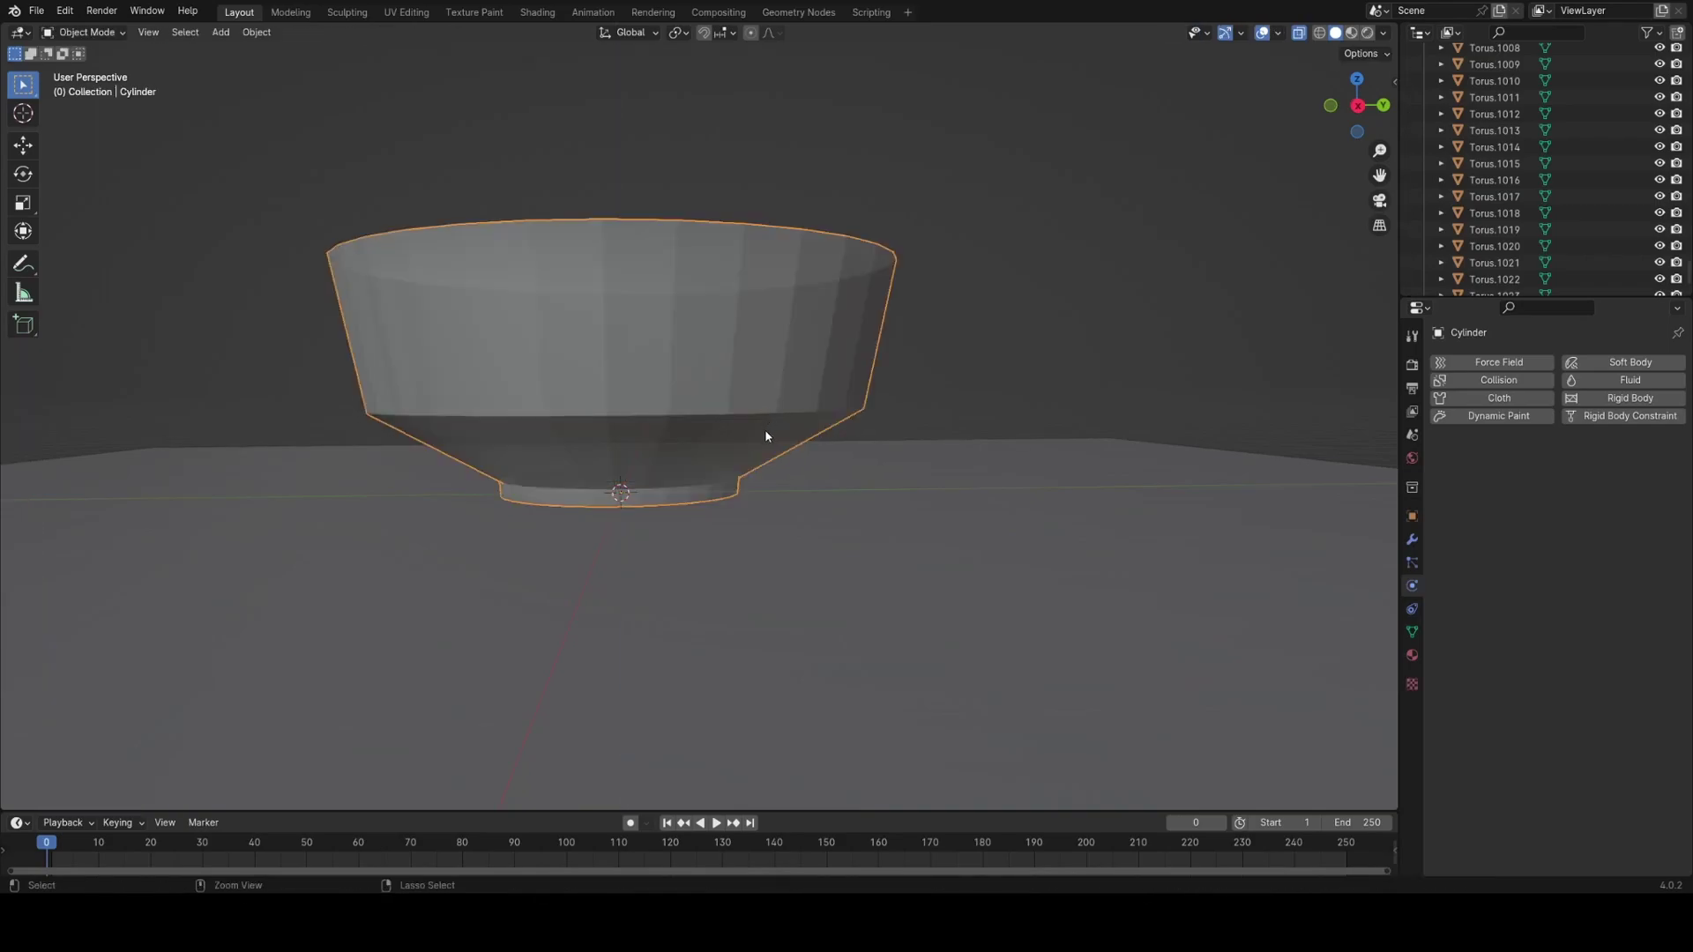
Add a level 2 Subdivision Surface to the bowl and delete its top face in Edit Mode to open it.
{"action": "key", "text": "ctrl+2"}
{"action": "mouse_move", "coordinate": [968, 351]}
{"action": "middle_mouse_down"}
{"action": "mouse_move", "coordinate": [967, 431]}
{"action": "mouse_move", "coordinate": [892, 450]}
{"action": "middle_mouse_up"}
{"action": "key", "text": "Tab"}
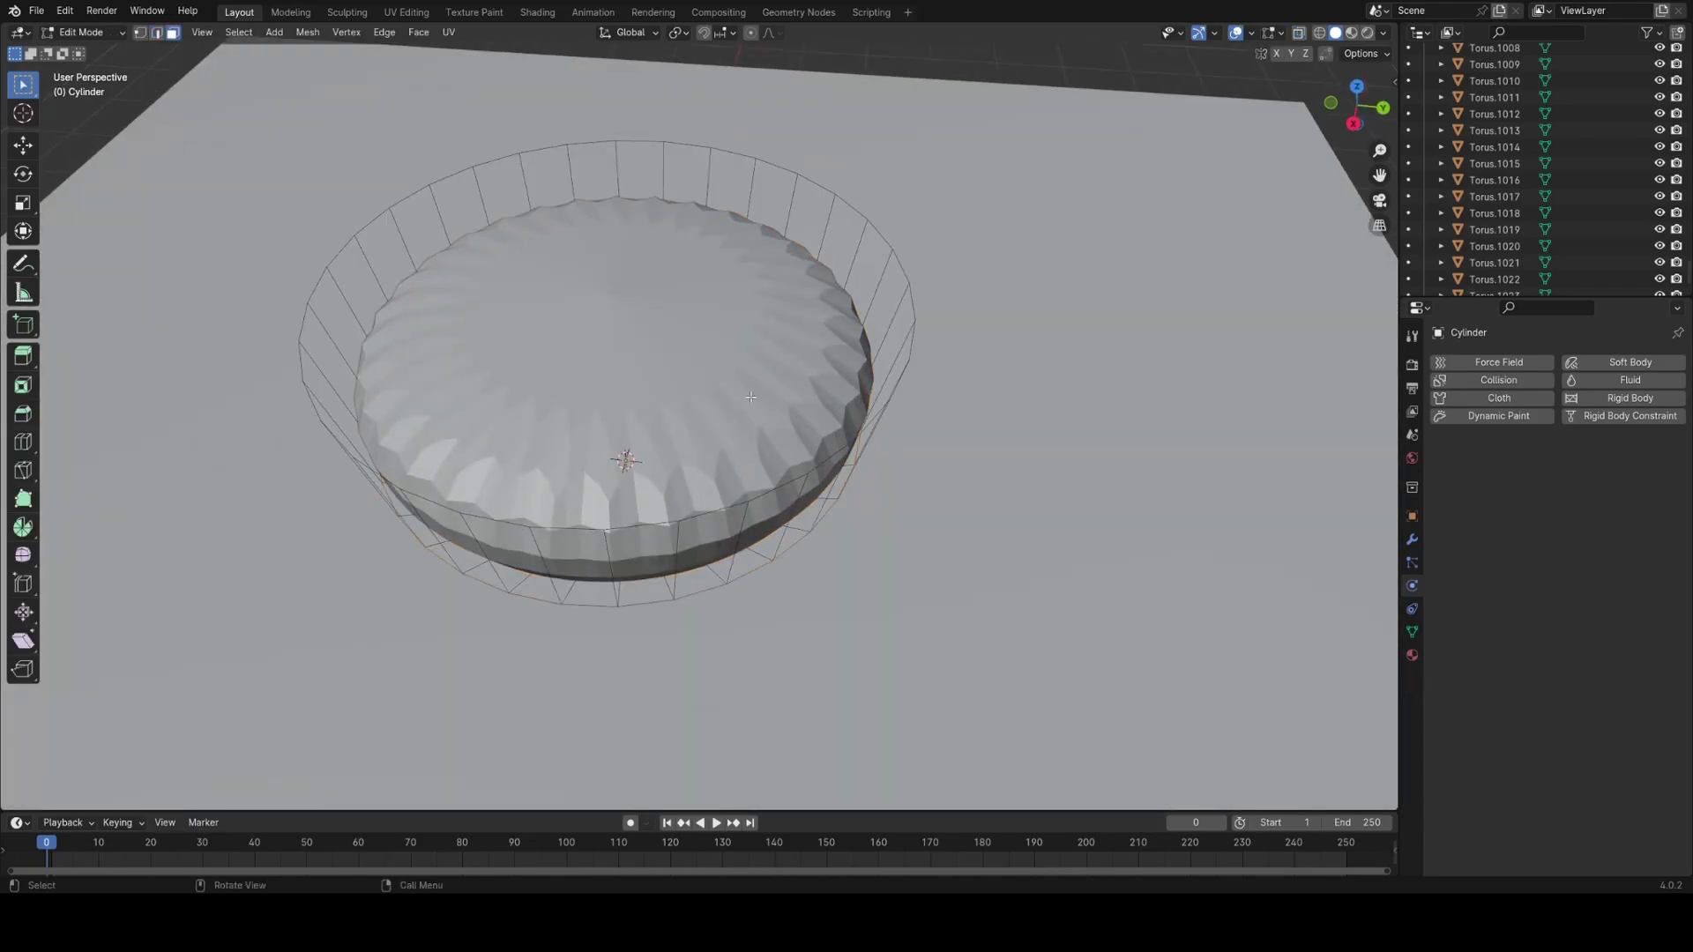
{"action": "key", "text": "a"}
{"action": "key", "text": "x"}
{"action": "left_click", "coordinate": [696, 505]}
Inset the bowl's bottom face twice, starting with an inset about 0.16 m thick, and return to Object Mode.
{"action": "middle_click_drag", "start_coordinate": [696, 504], "coordinate": [748, 374]}
{"action": "key", "text": "a"}
{"action": "key", "text": "f"}
{"action": "key", "text": "i"}
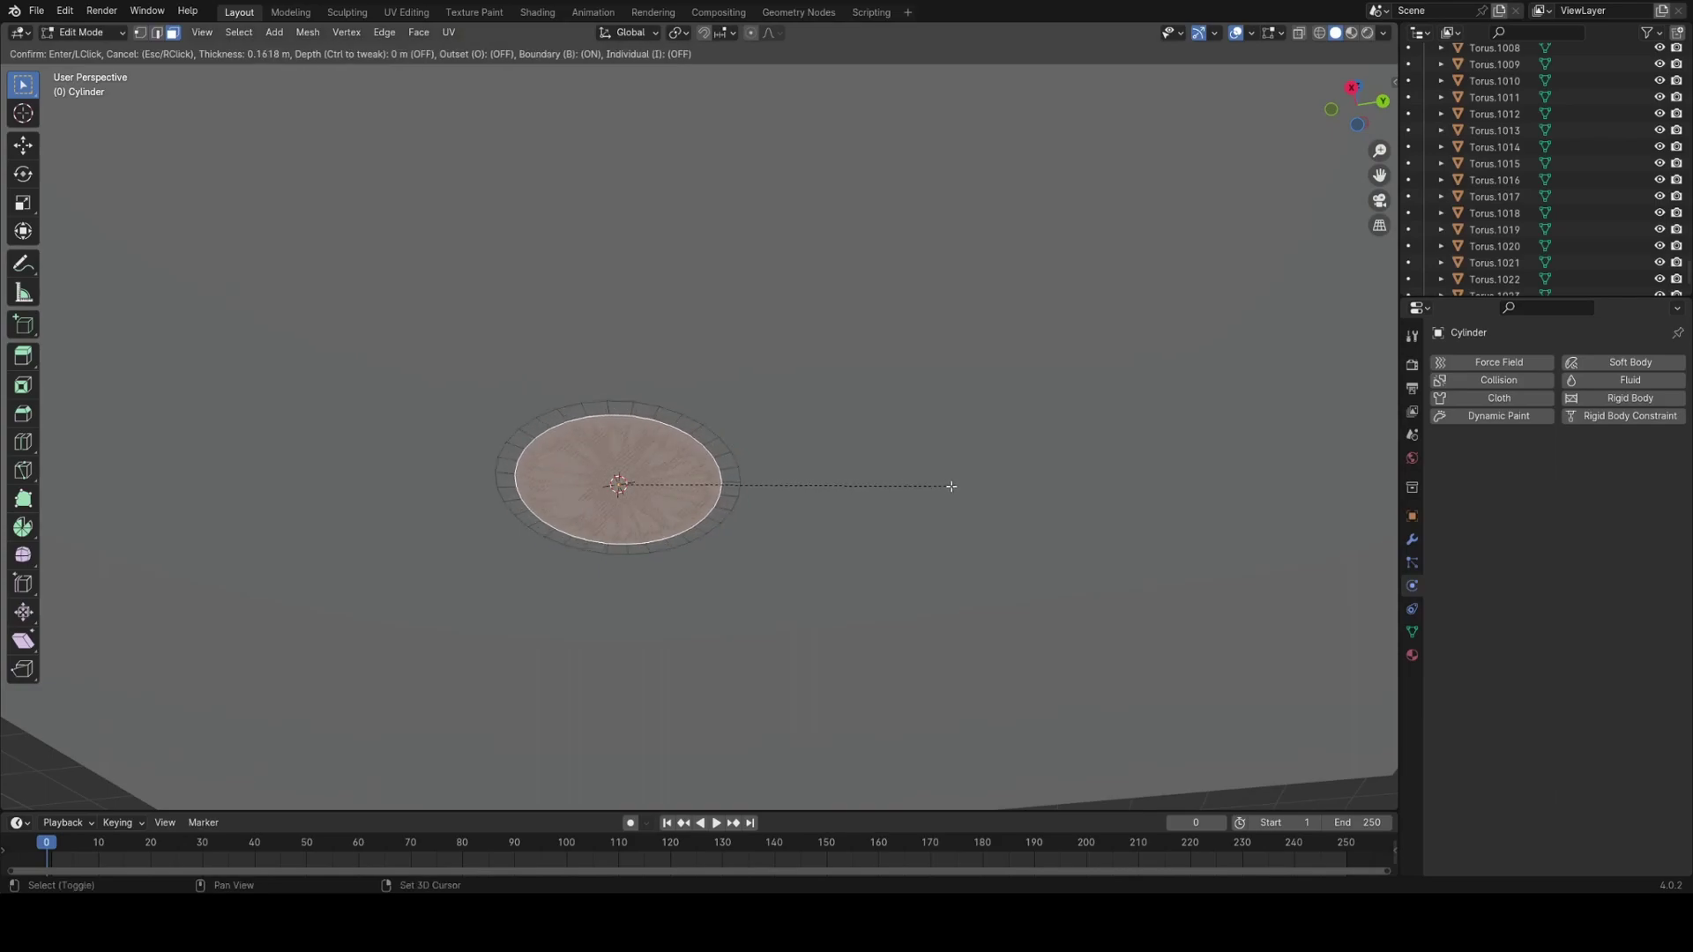
{"action": "left_click", "coordinate": [953, 484]}
{"action": "key", "text": "i"}
{"action": "left_click", "coordinate": [930, 484]}
{"action": "key", "text": "Tab"}
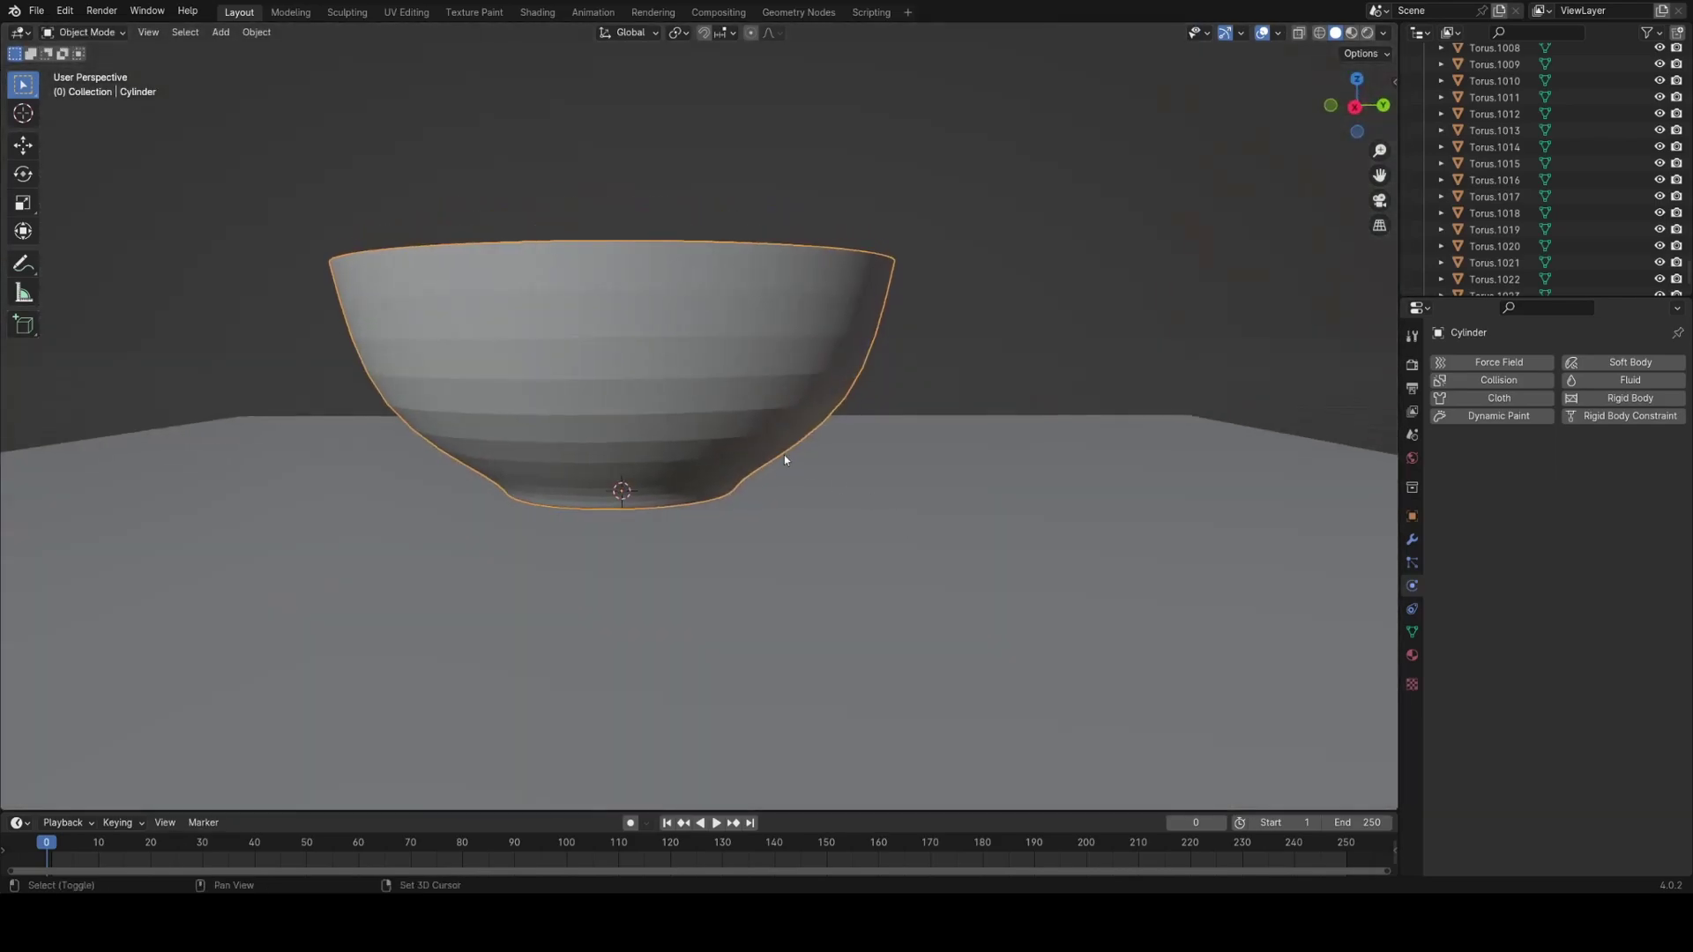
Shade the bowl smooth and add a Solidify modifier placed above the Subdivision modifier.
{"action": "right_click", "coordinate": [769, 365]}
{"action": "left_click", "coordinate": [773, 367]}
{"action": "mouse_move", "coordinate": [808, 434]}
{"action": "middle_mouse_down"}
{"action": "mouse_move", "coordinate": [914, 420]}
{"action": "mouse_move", "coordinate": [967, 457]}
{"action": "mouse_move", "coordinate": [815, 502]}
{"action": "mouse_move", "coordinate": [809, 564]}
{"action": "mouse_move", "coordinate": [812, 423]}
{"action": "middle_mouse_up"}
{"action": "left_click", "coordinate": [1412, 538]}
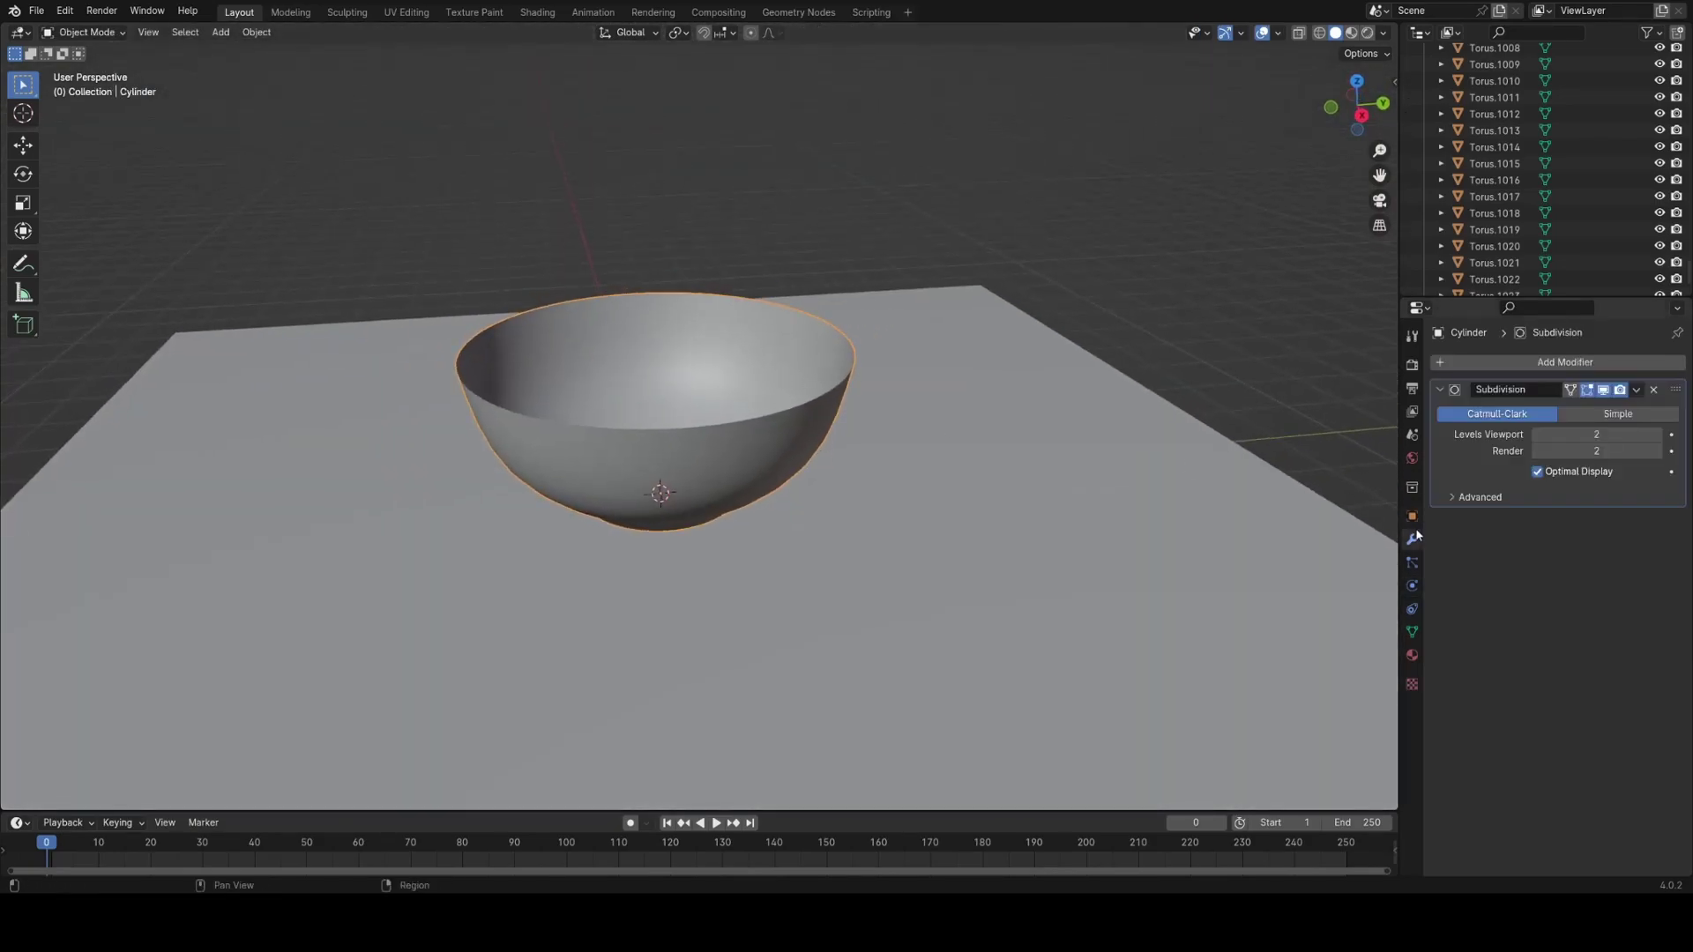
{"action": "left_click", "coordinate": [1490, 363]}
{"action": "left_click", "coordinate": [1486, 364]}
{"action": "type", "text": "sol"}
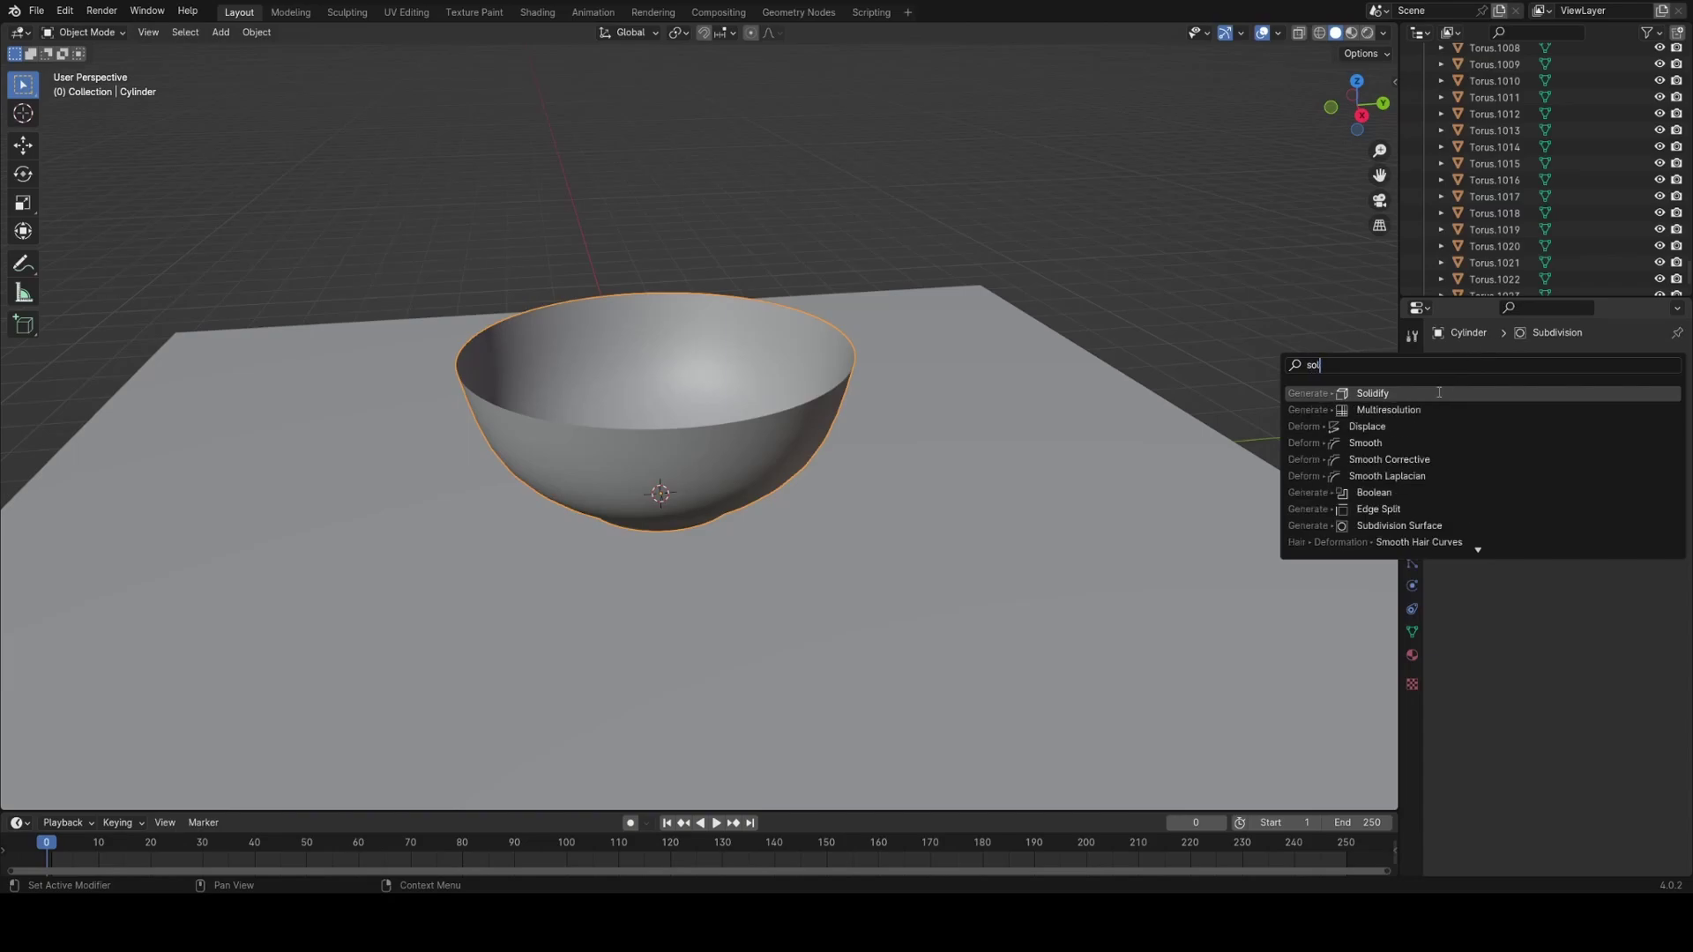
{"action": "key", "text": "Return"}
Apply the bowl's object transform and set the Solidify thickness to about 0.223 m.
{"action": "middle_click_drag", "start_coordinate": [873, 415], "coordinate": [905, 429]}
{"action": "key", "text": "ctrl+a"}
{"action": "left_click", "coordinate": [906, 429]}
{"action": "scroll", "coordinate": [912, 457], "scroll_direction": "up", "scroll_amount": 2}
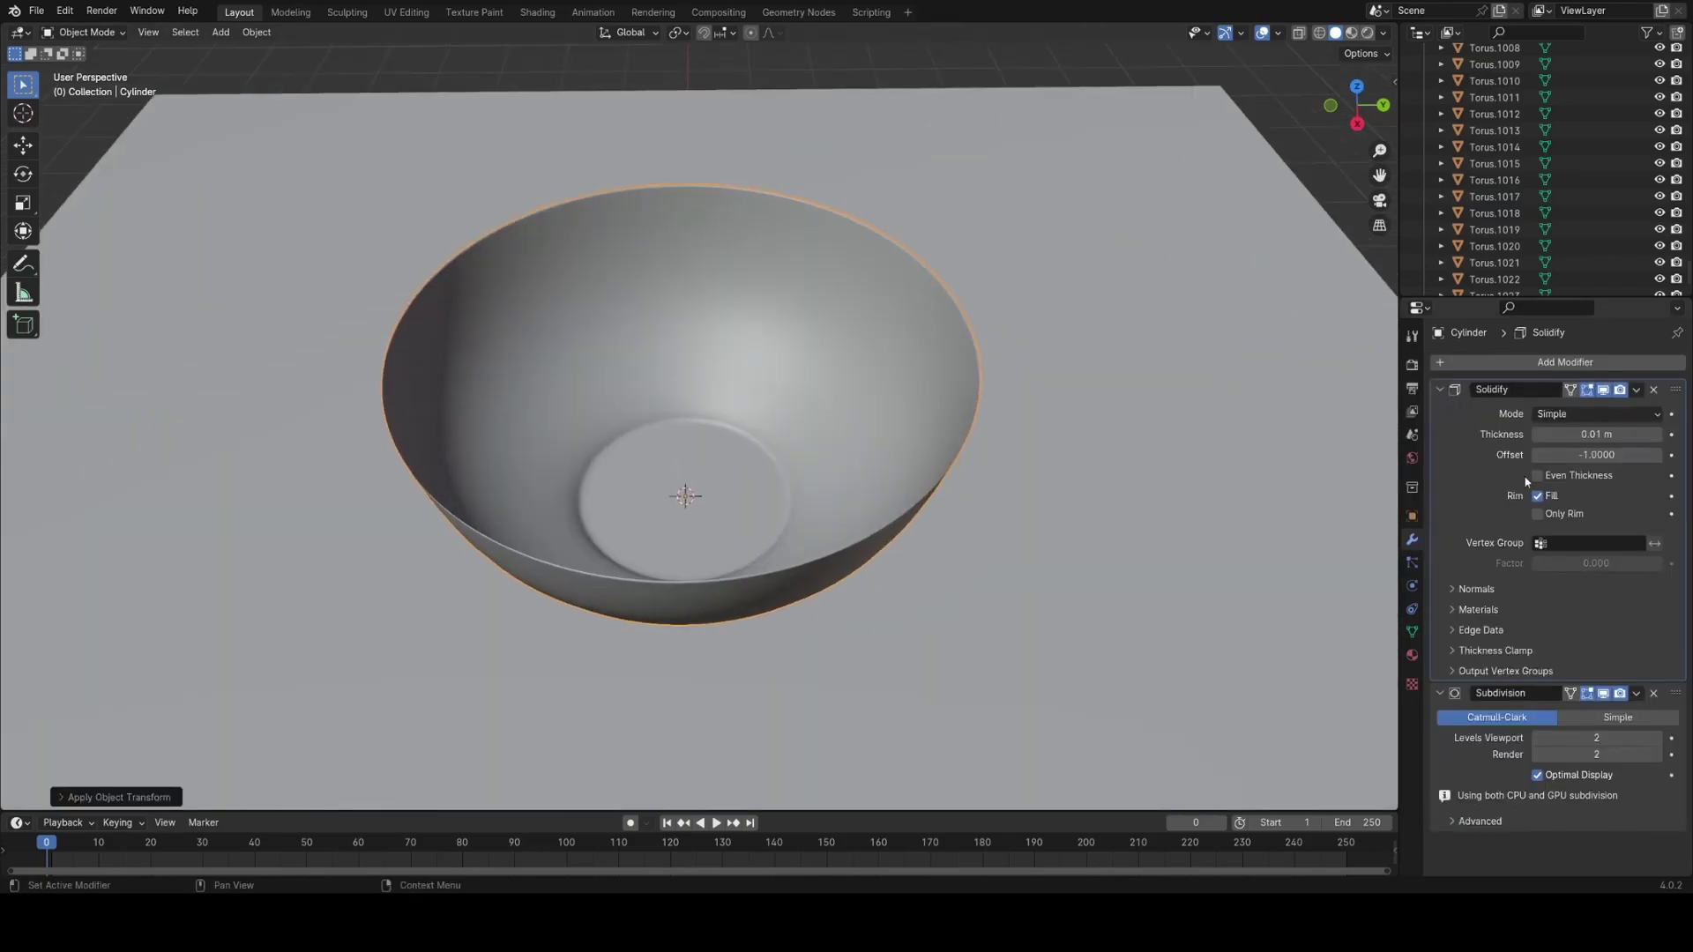
{"action": "left_click_drag", "start_coordinate": [1596, 434], "coordinate": [1640, 434]}
Add an edge loop to the bowl's upper wall in Edit Mode and slide it up close to the rim.
{"action": "middle_click_drag", "start_coordinate": [1094, 529], "coordinate": [1091, 457]}
{"action": "key", "text": "Tab"}
{"action": "key", "text": "ctrl+r"}
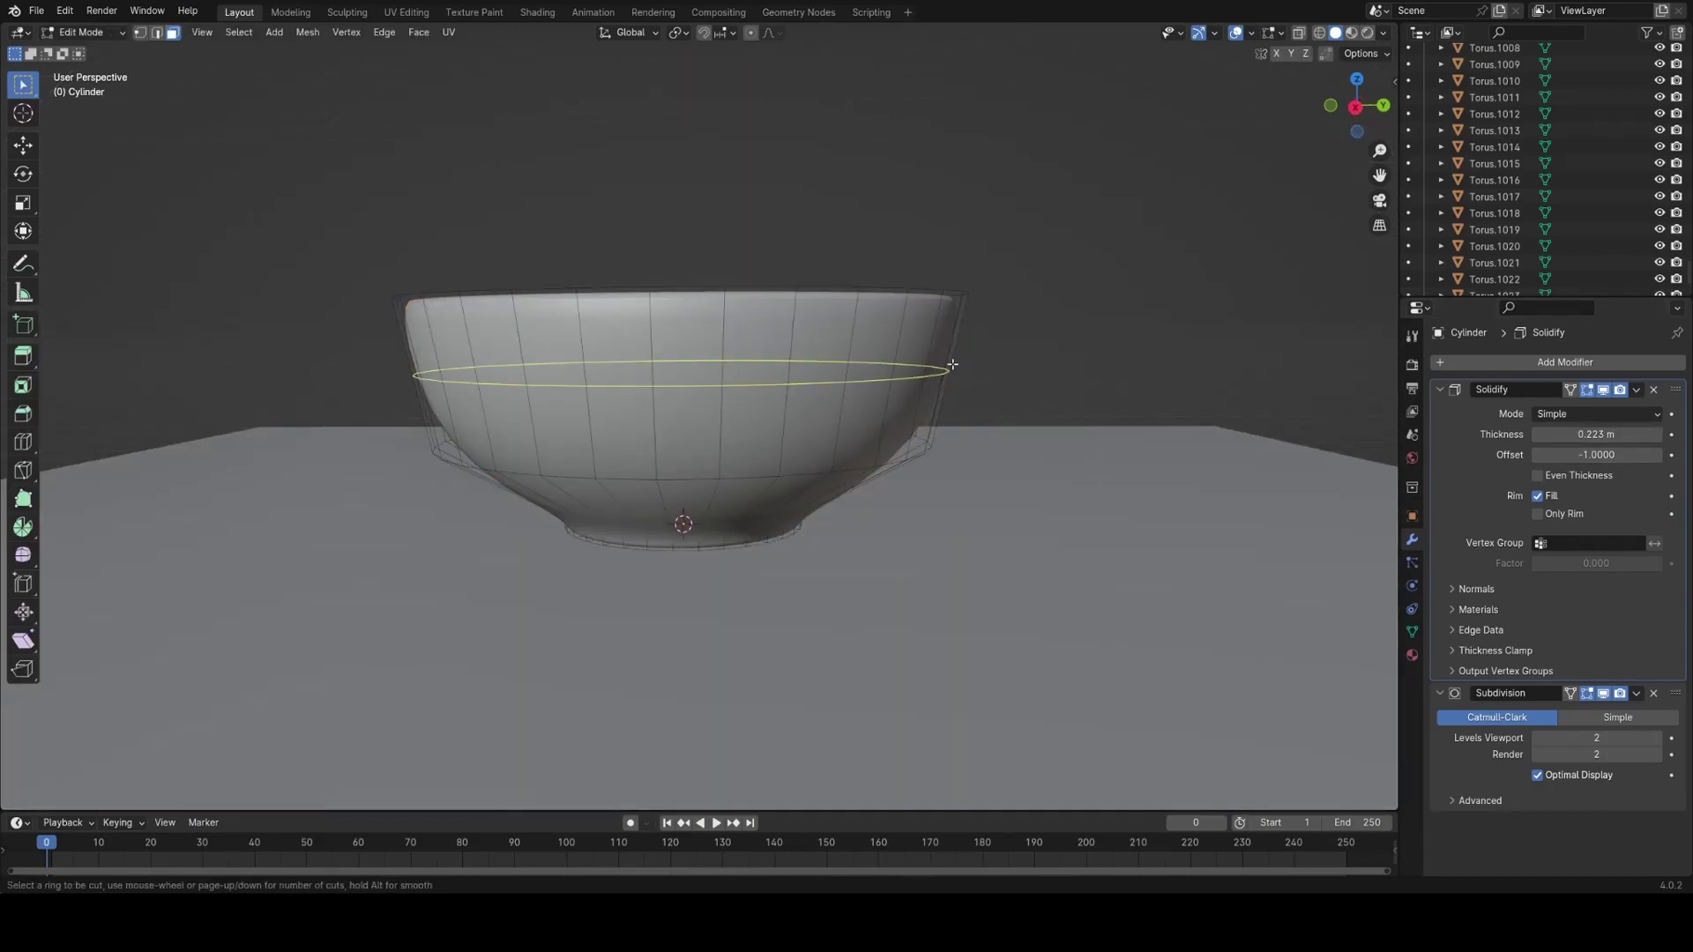
{"action": "left_click", "coordinate": [939, 357]}
{"action": "left_click", "coordinate": [1047, 187]}
{"action": "middle_click_drag", "start_coordinate": [1047, 188], "coordinate": [883, 314]}
Scale the edge loop at the bowl's rim to about 0.998 and return to Object Mode.
{"action": "left_click", "coordinate": [598, 362], "text": "alt"}
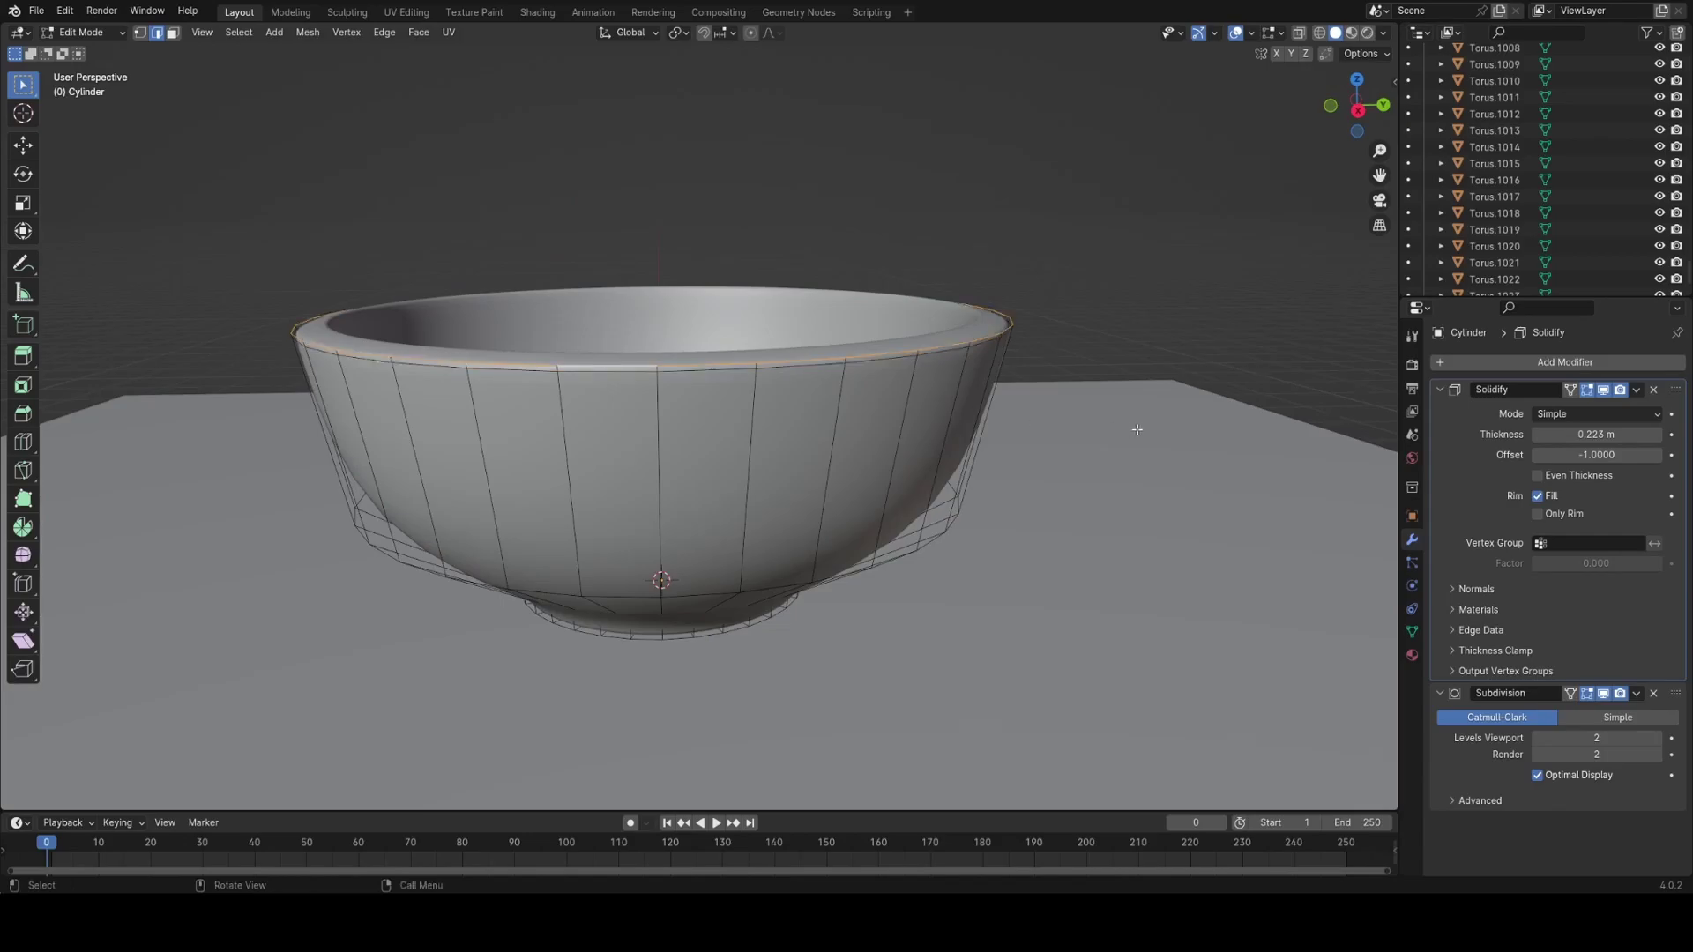
{"action": "key", "text": "s"}
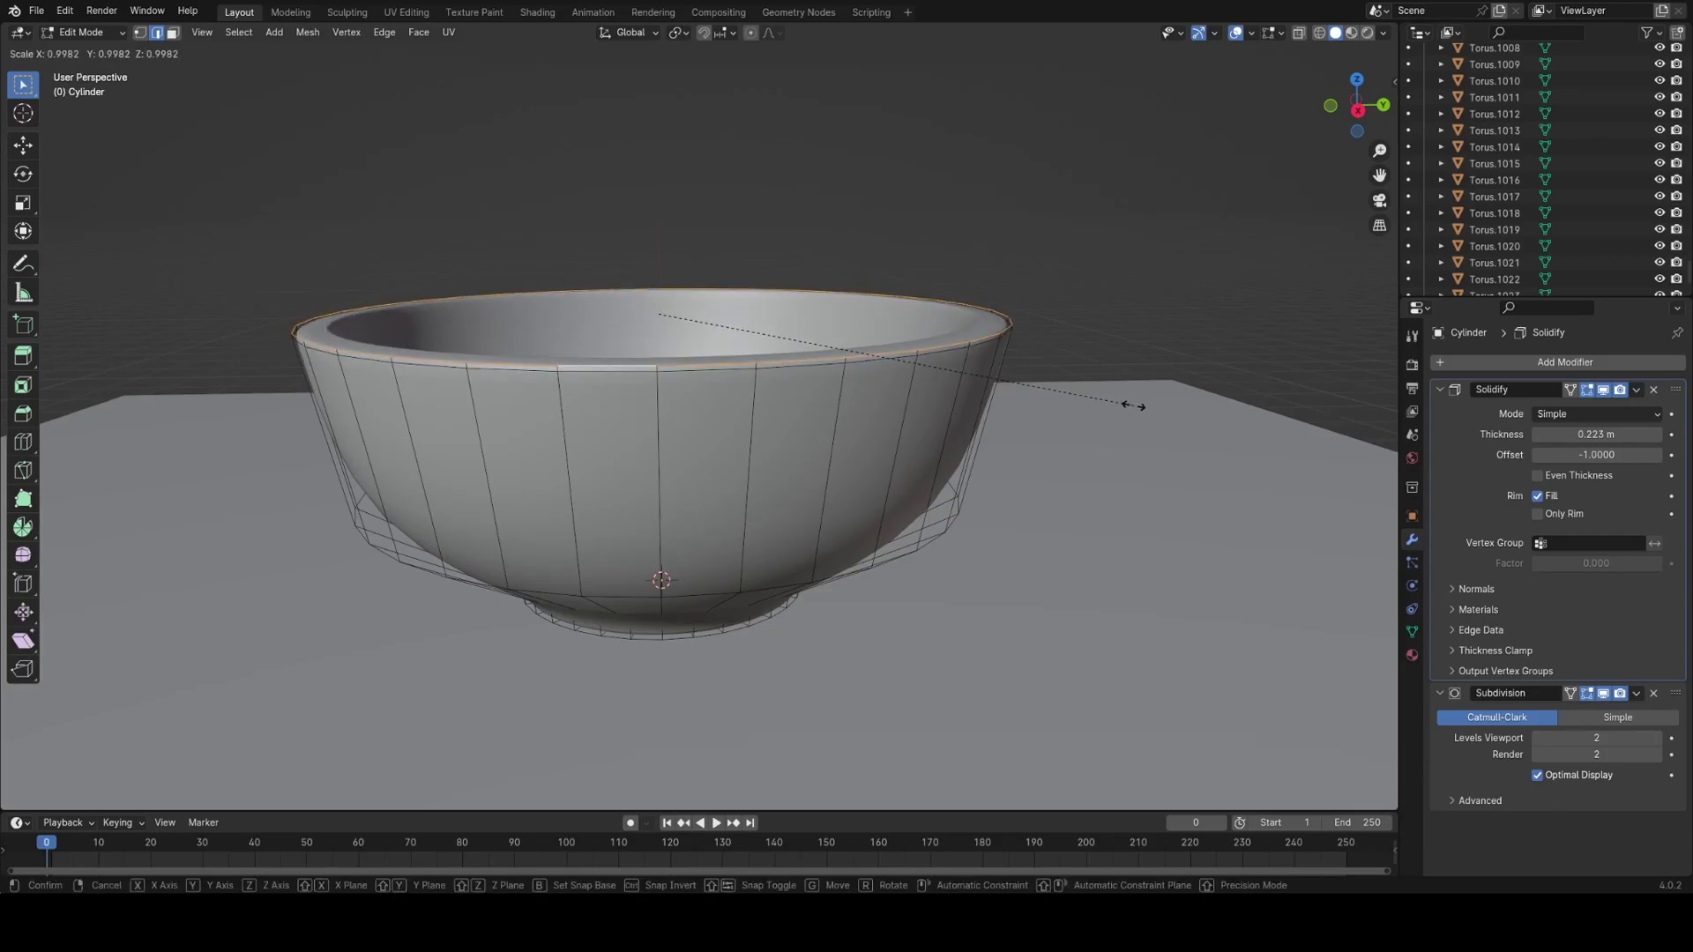
{"action": "left_click", "coordinate": [1134, 402]}
{"action": "key", "text": "Tab"}
Give the bowl a rigid body with its type set to Passive.
{"action": "middle_click_drag", "start_coordinate": [1134, 402], "coordinate": [1084, 480]}
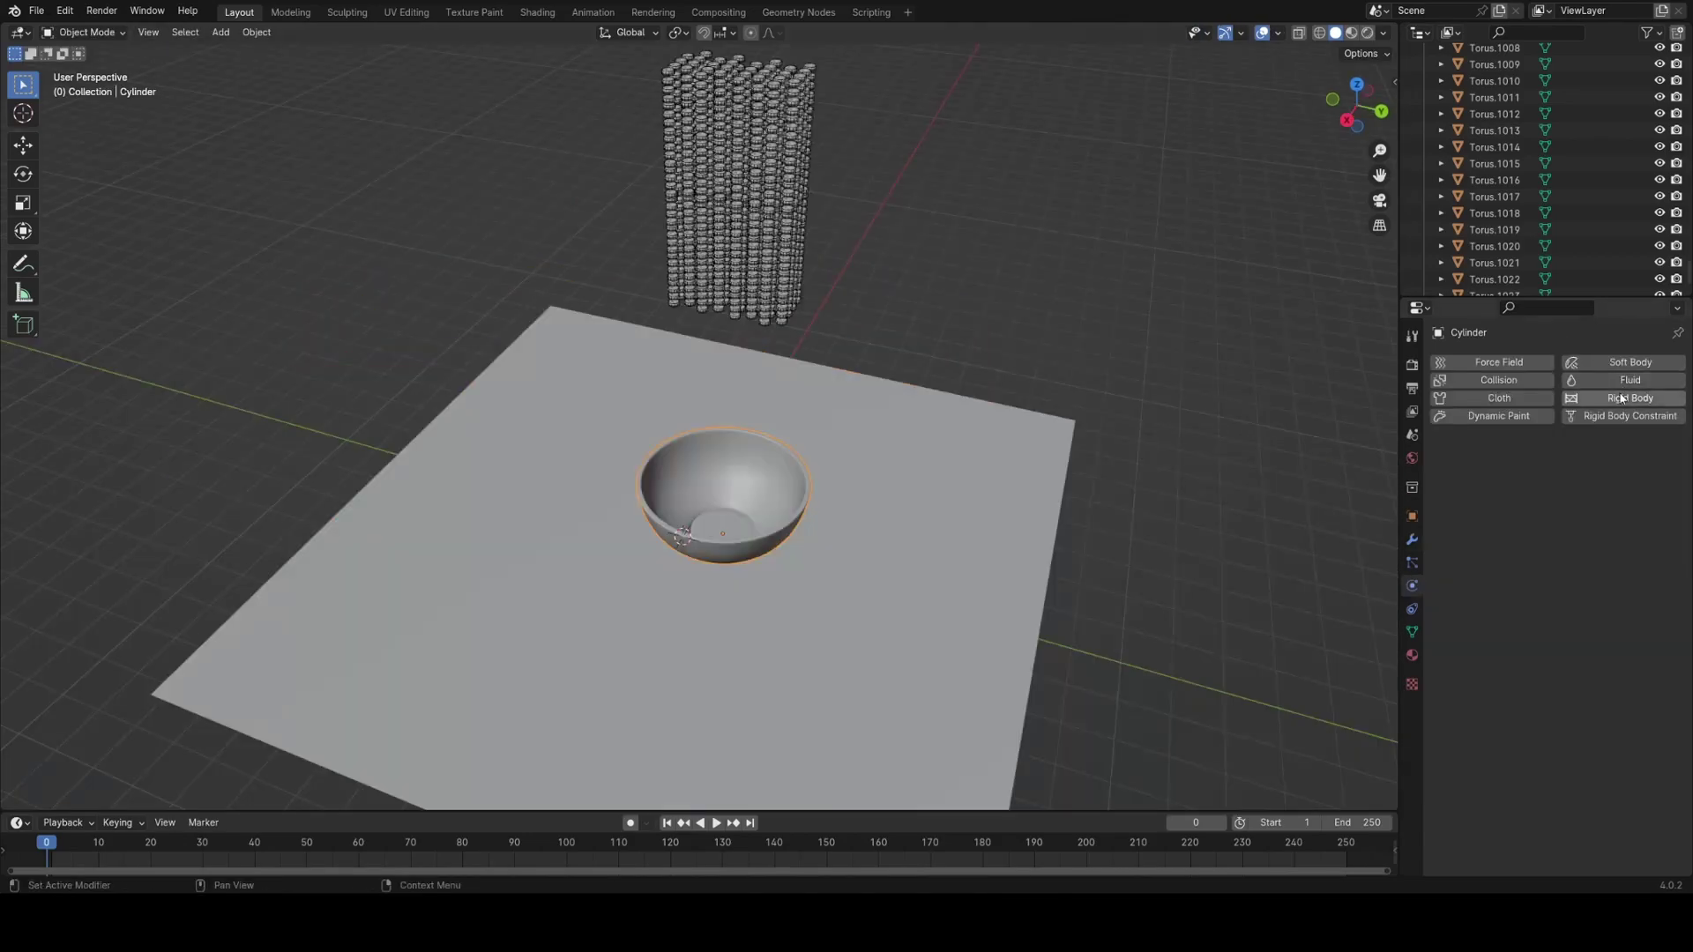
{"action": "left_click", "coordinate": [1586, 467]}
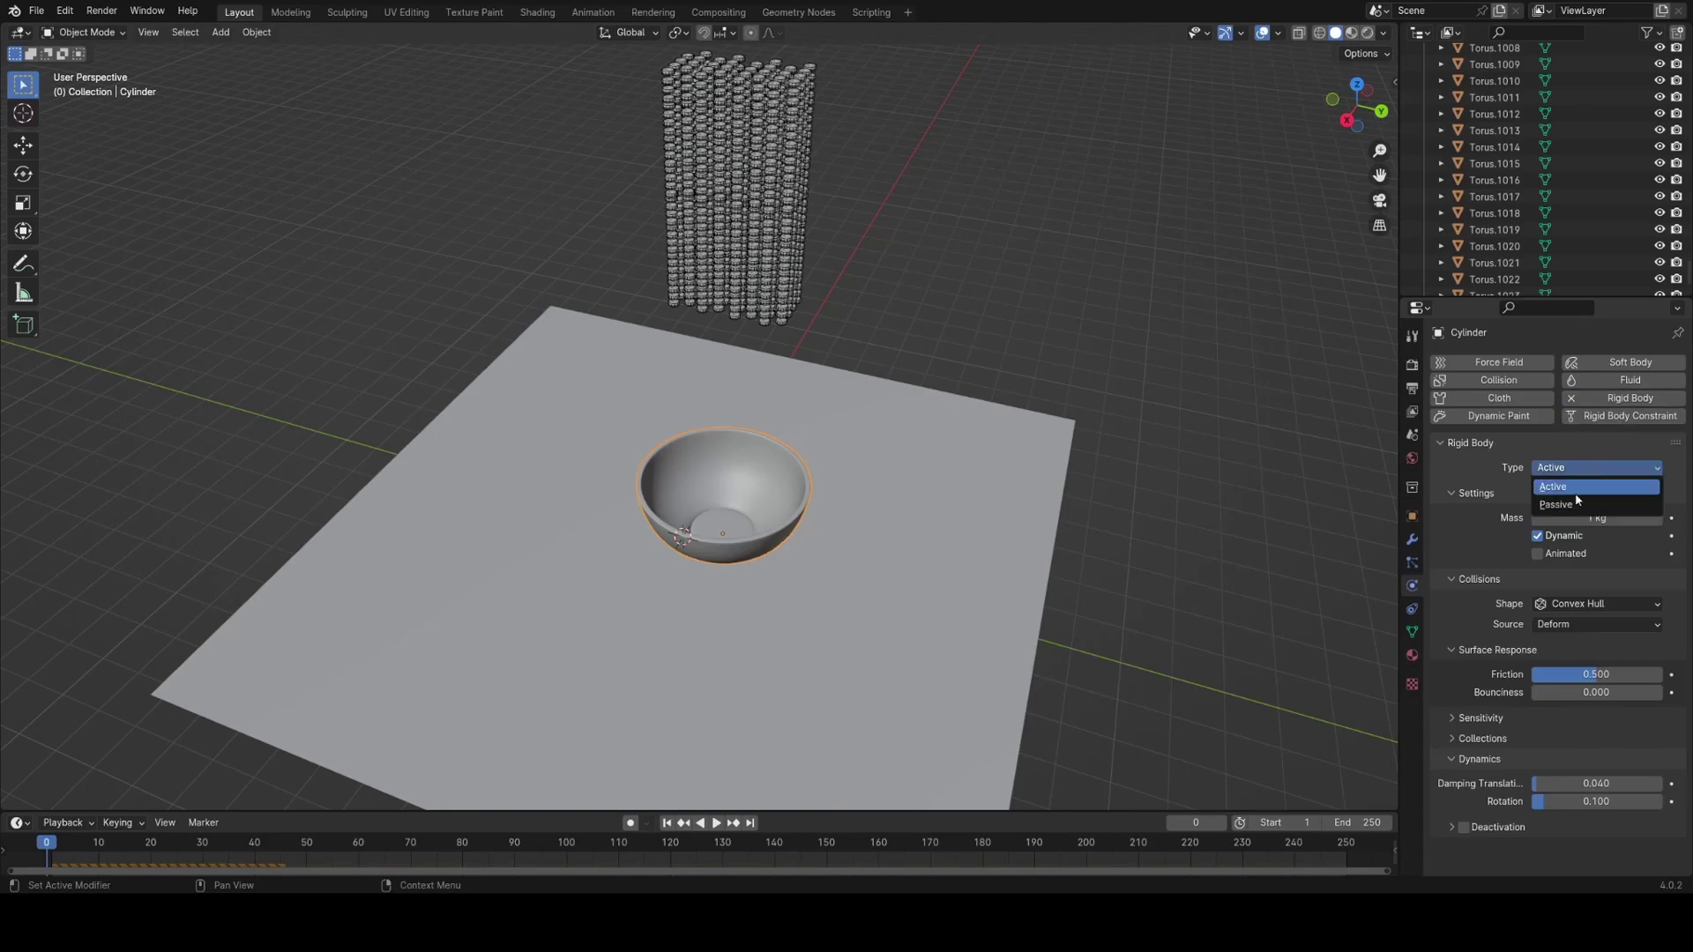
{"action": "left_click", "coordinate": [1575, 503]}
Play the simulation briefly from the start and examine the bowl's interior up close.
{"action": "middle_click_drag", "start_coordinate": [1244, 552], "coordinate": [1028, 676]}
{"action": "left_click", "coordinate": [1305, 848]}
{"action": "key", "text": "space"}
{"action": "key", "text": "space"}
{"action": "middle_click_drag", "start_coordinate": [1104, 468], "coordinate": [979, 570]}
{"action": "scroll", "coordinate": [978, 571], "scroll_direction": "up", "scroll_amount": 5}
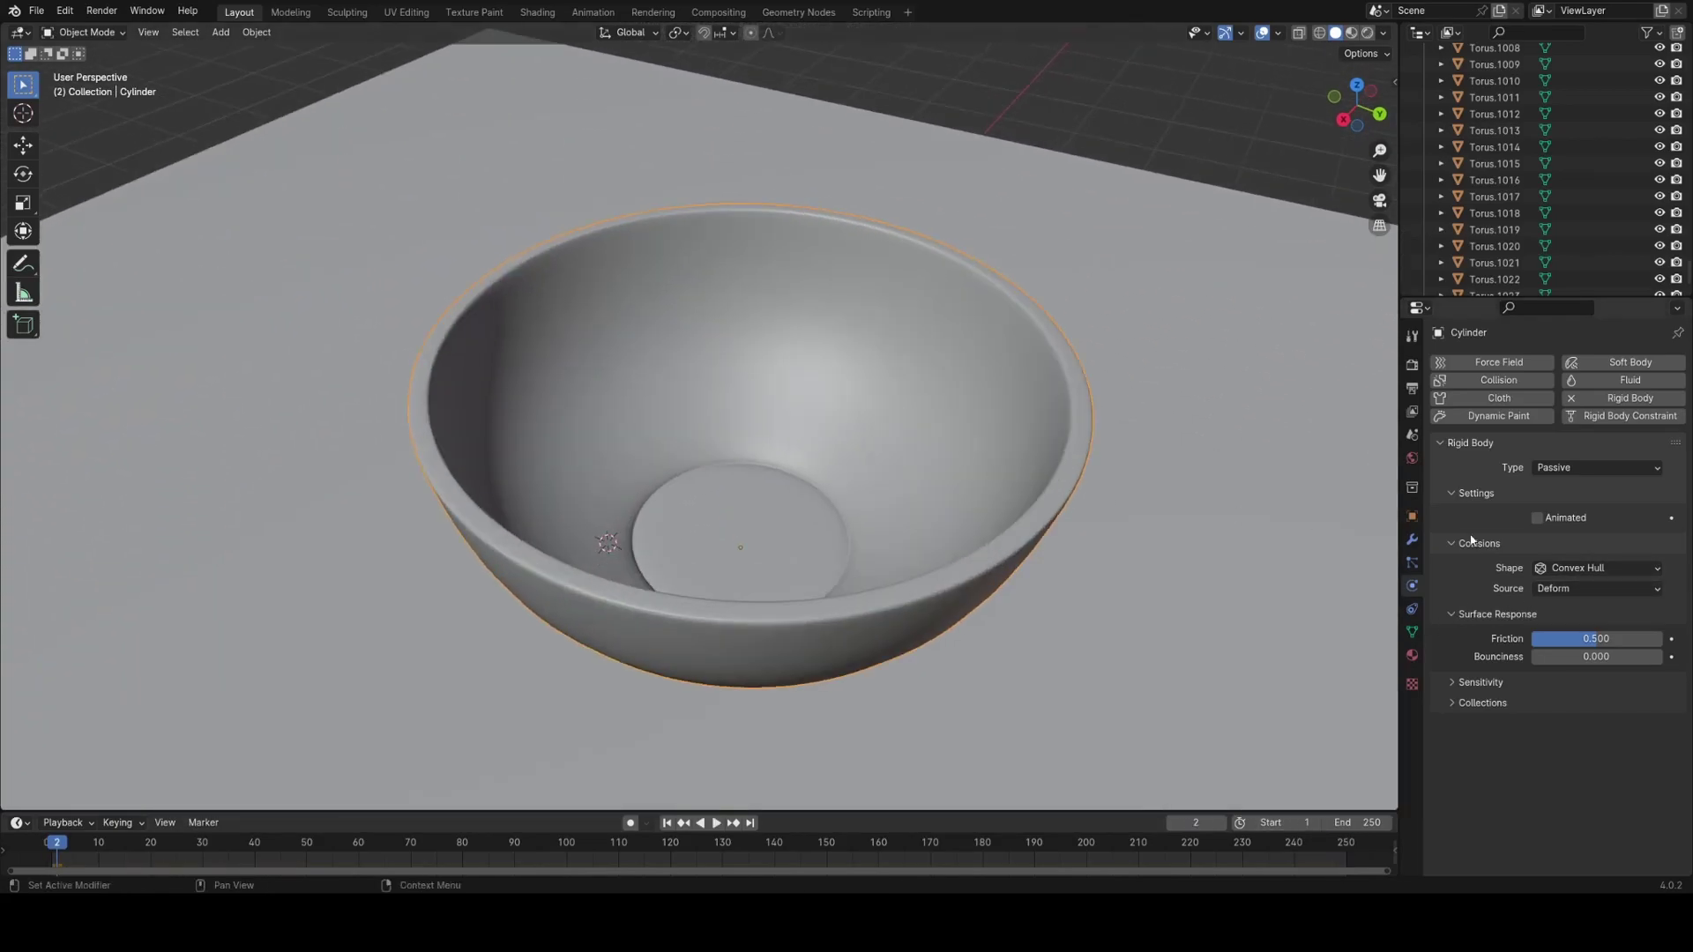
Keep Convex Hull as the bowl's collision shape and annotate a line across the bowl's opening.
{"action": "left_click", "coordinate": [1547, 569]}
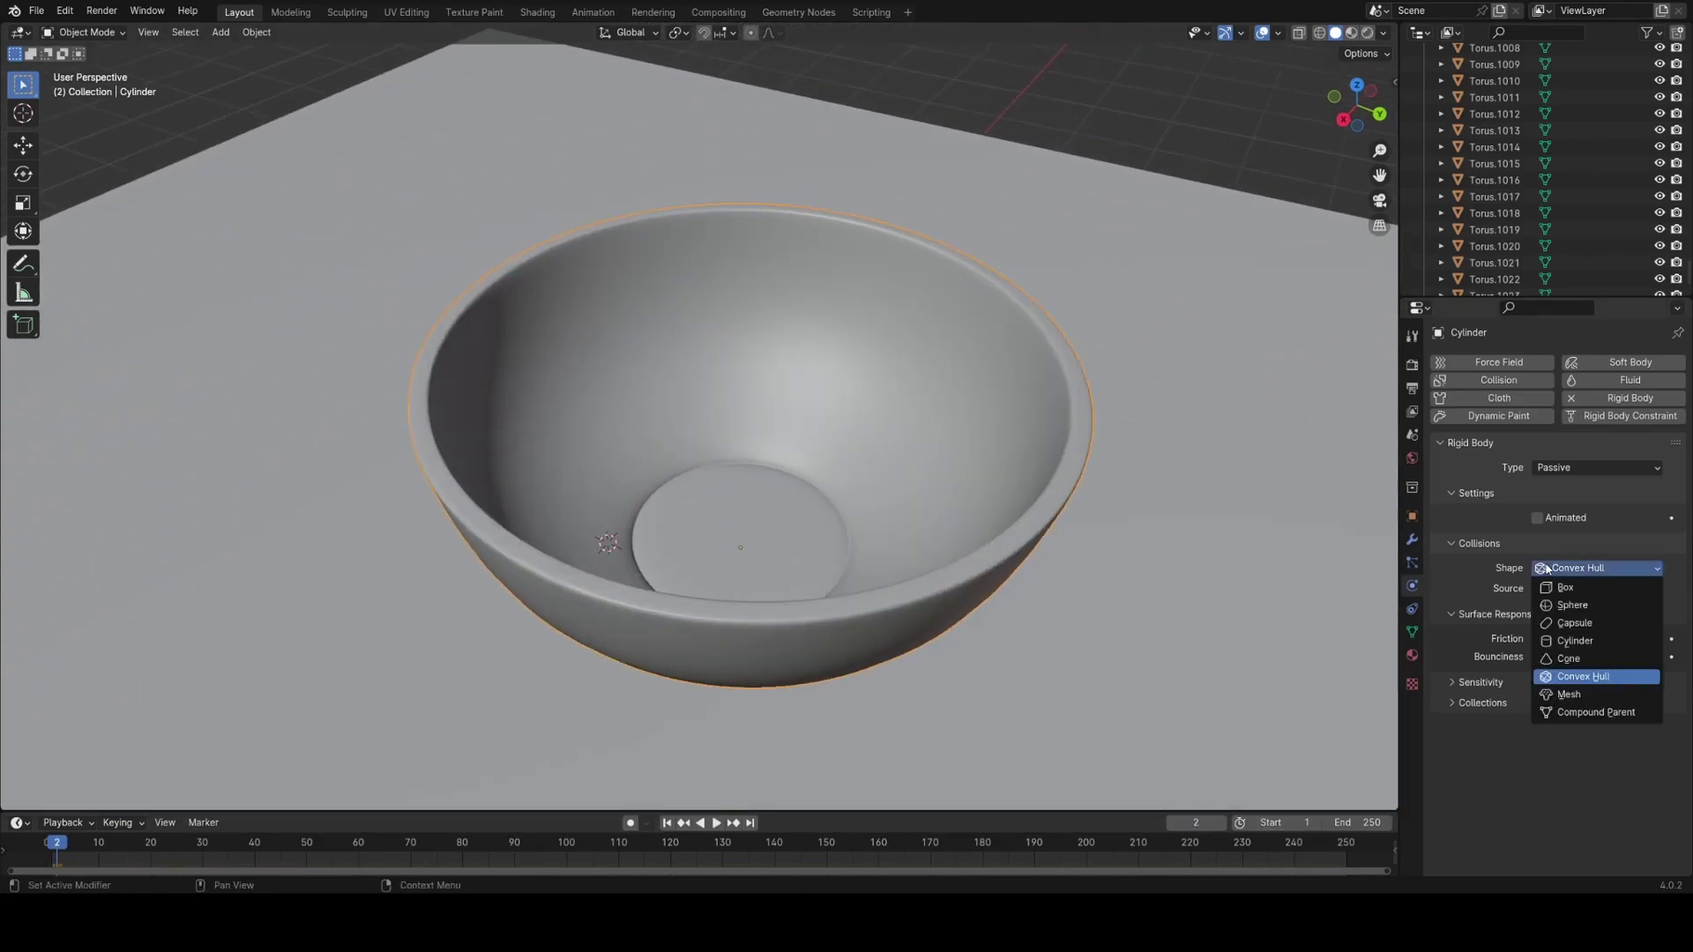
{"action": "left_click", "coordinate": [1579, 676]}
{"action": "middle_click_drag", "start_coordinate": [1114, 573], "coordinate": [606, 494]}
{"action": "scroll", "coordinate": [498, 436], "scroll_direction": "up", "scroll_amount": 2}
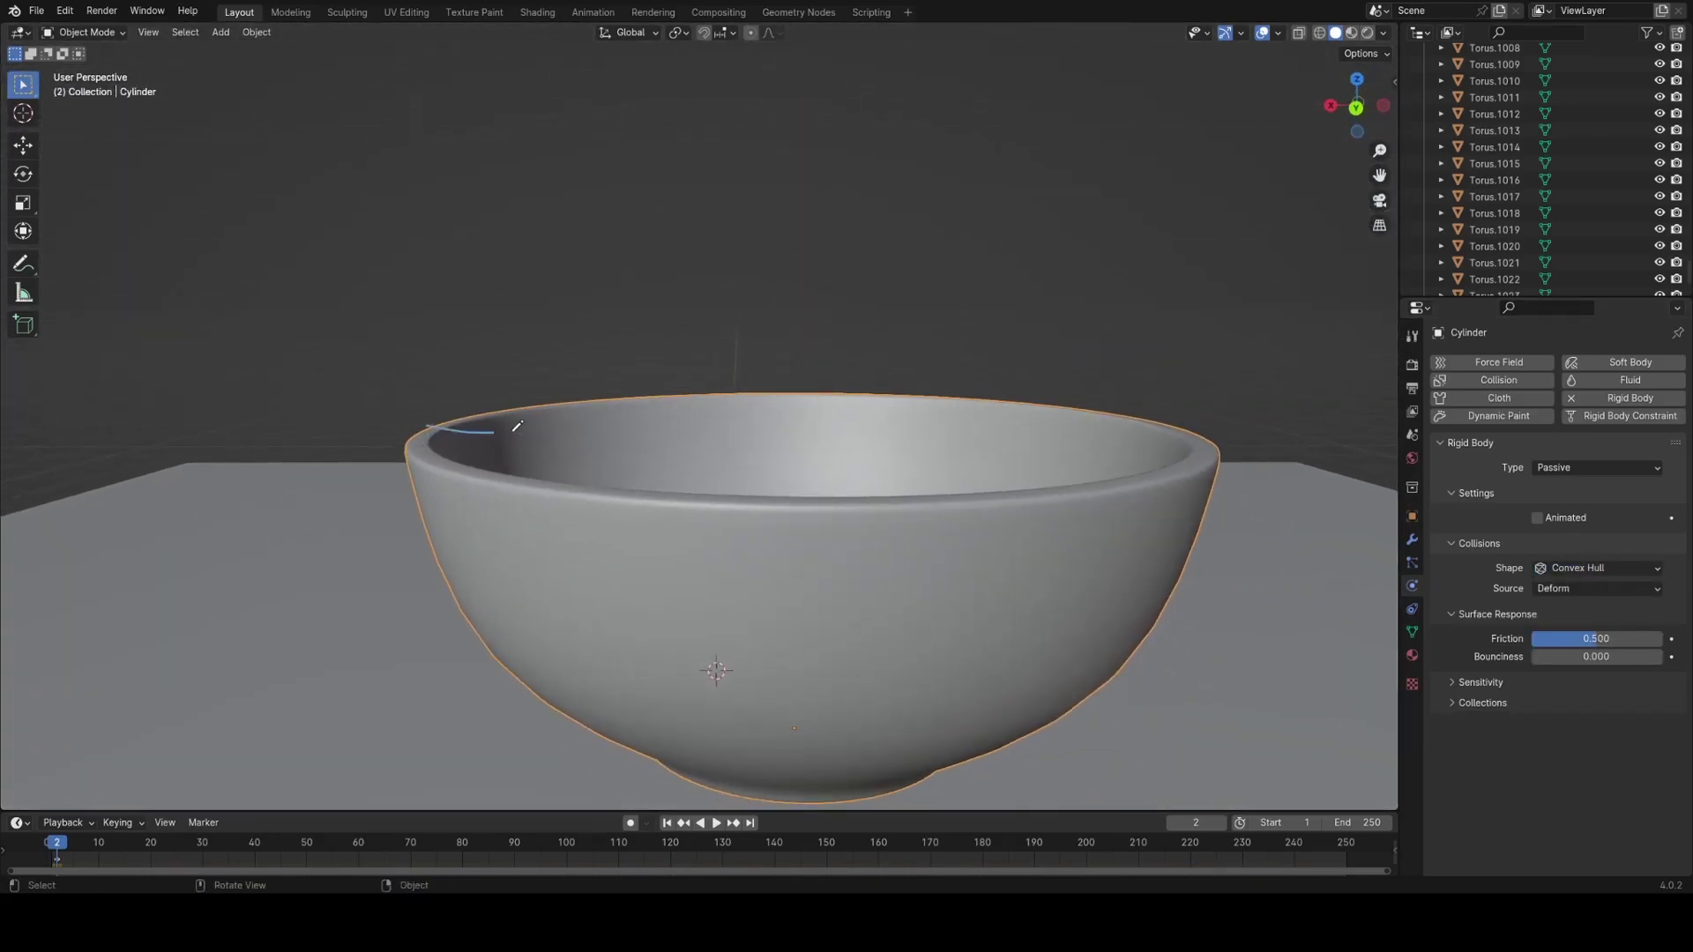
{"action": "left_click_drag", "start_coordinate": [438, 425], "coordinate": [1200, 421]}
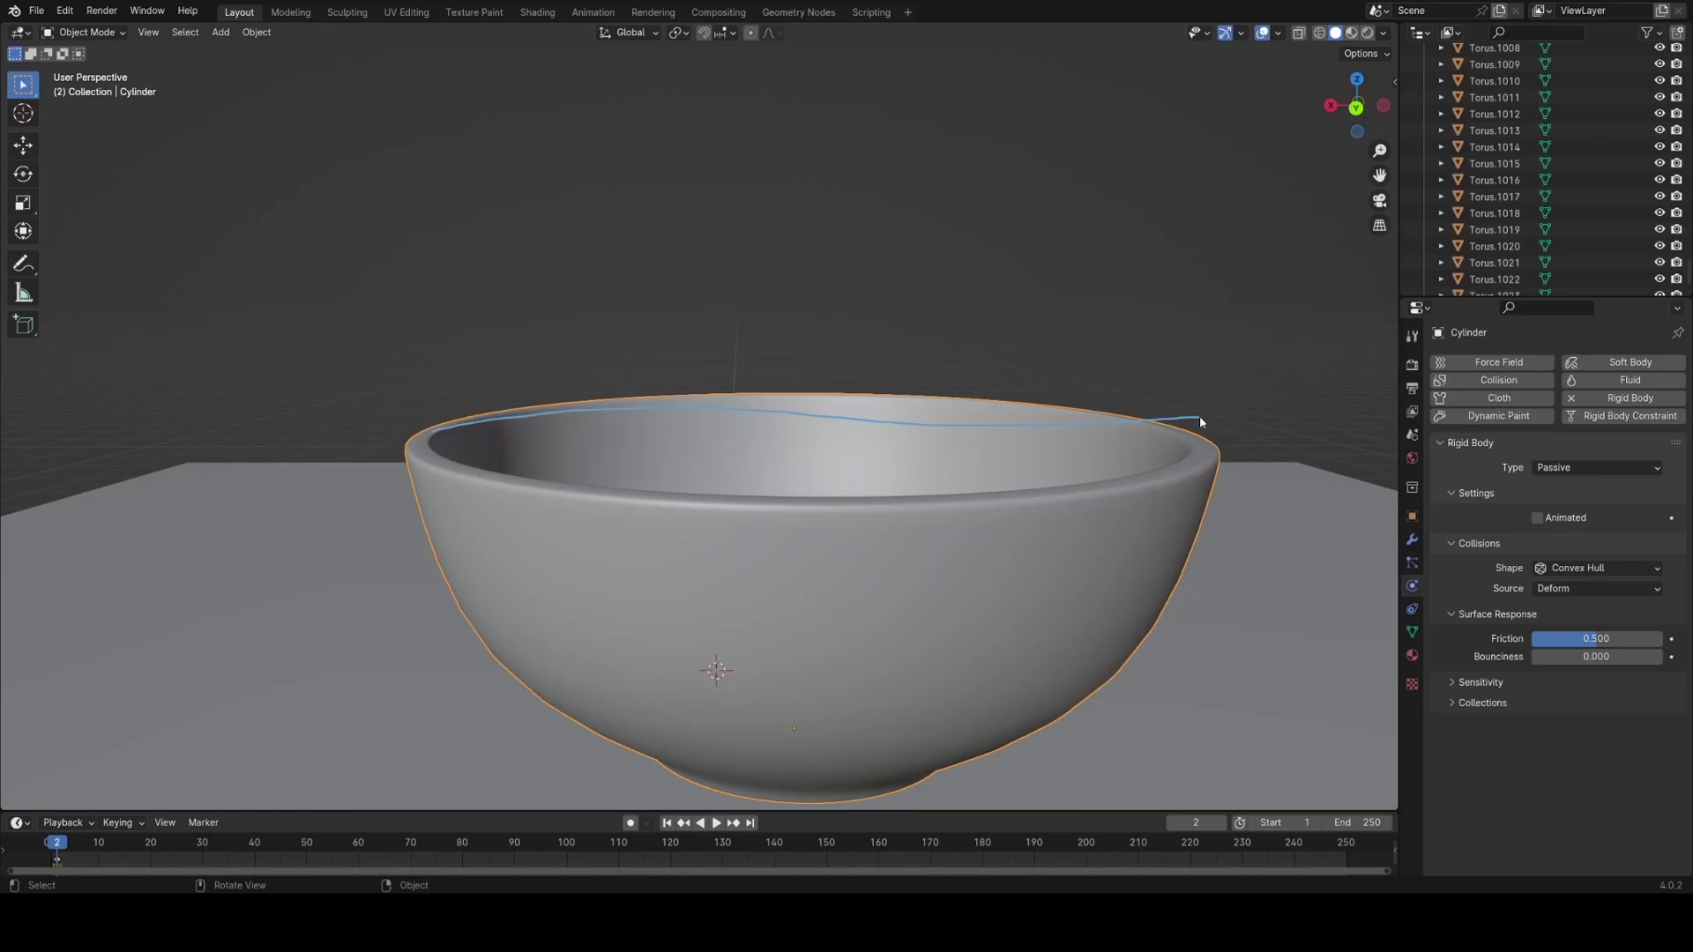
Play the simulation to examine how the tori hit the Convex Hull bowl, and rewind to frame 0.
{"action": "key", "text": "space"}
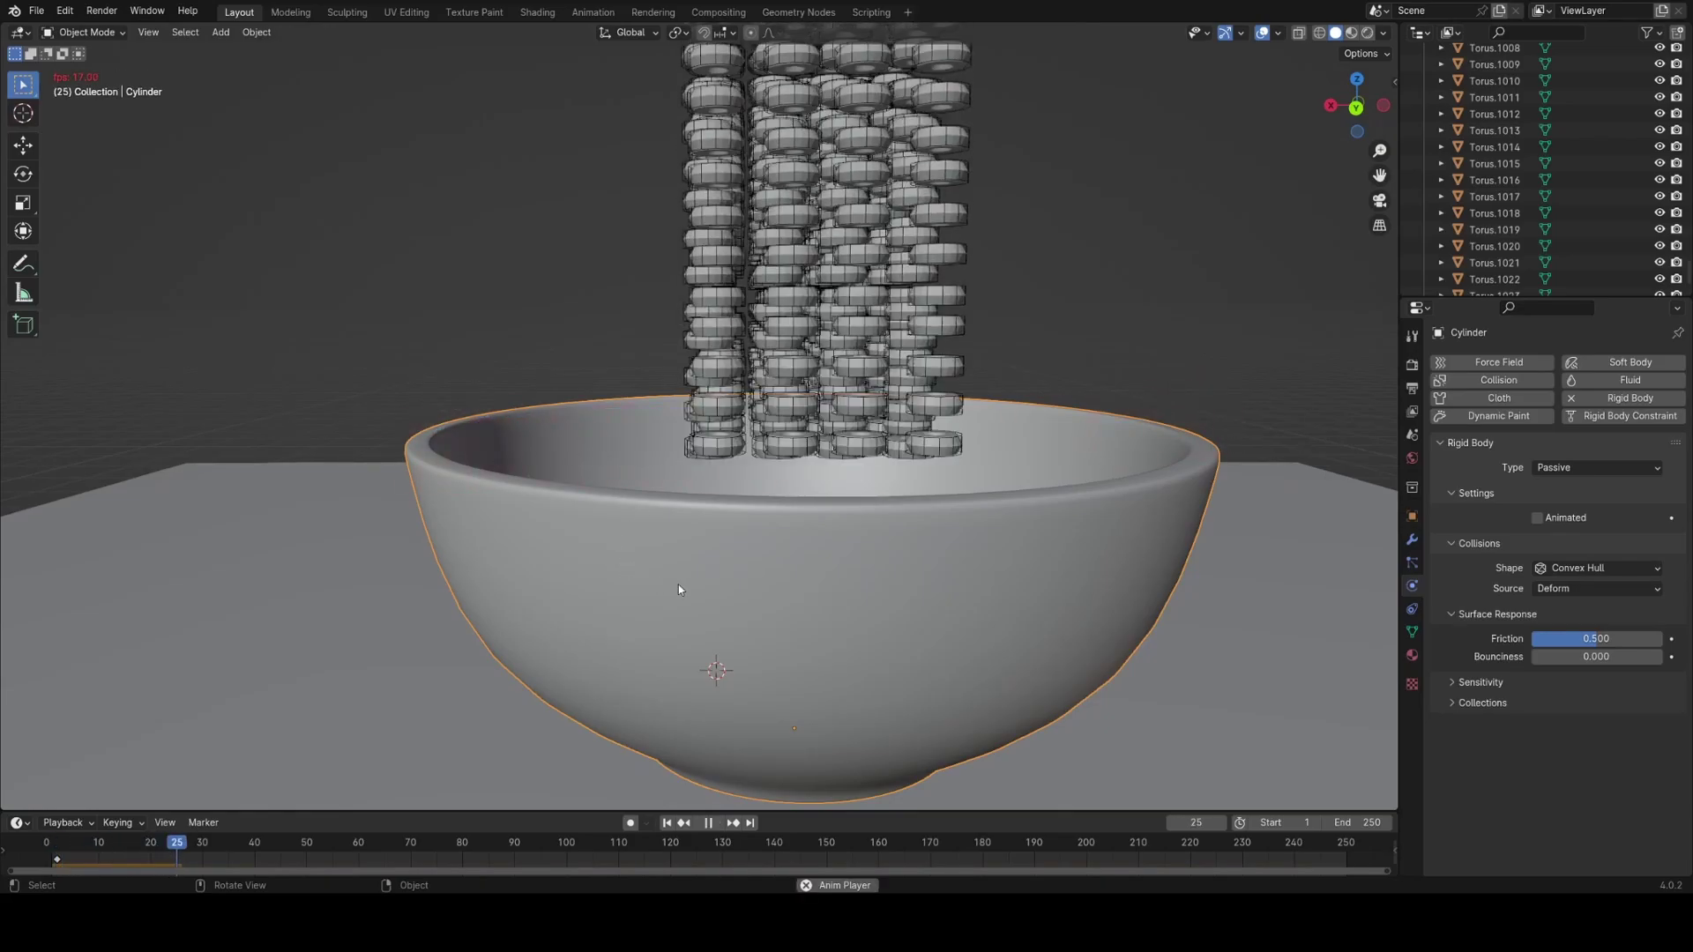
{"action": "key", "text": "space"}
{"action": "middle_click_drag", "start_coordinate": [739, 580], "coordinate": [869, 520]}
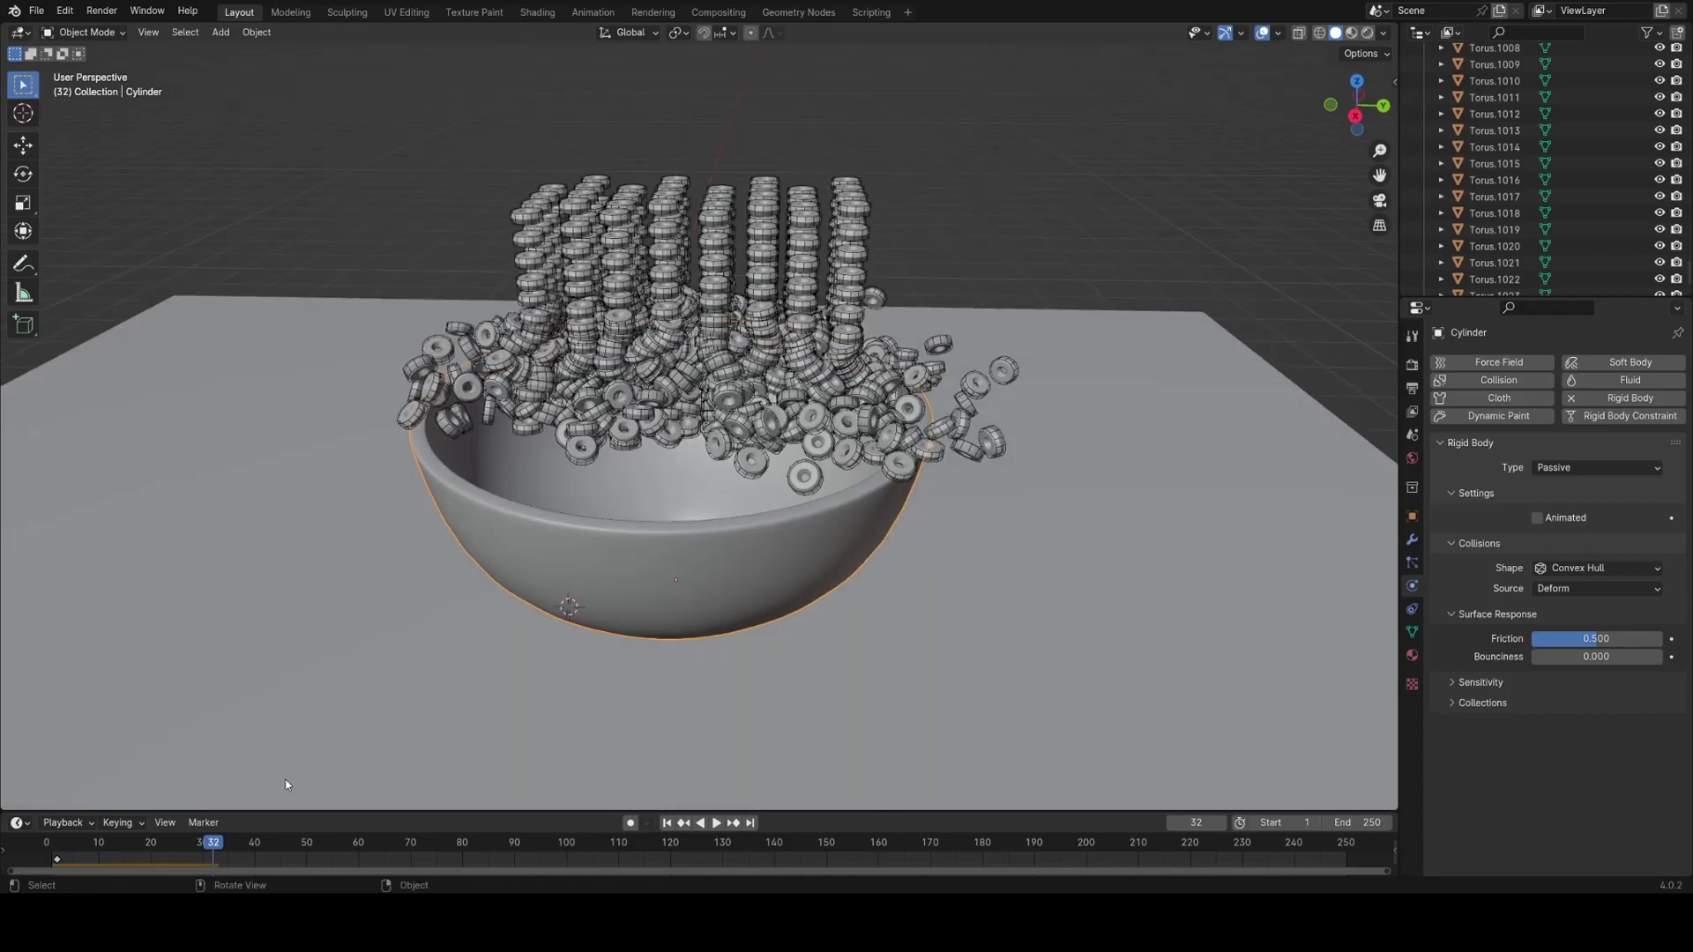
{"action": "left_click_drag", "start_coordinate": [200, 846], "coordinate": [69, 844]}
{"action": "key", "text": "space"}
{"action": "key", "text": "space"}
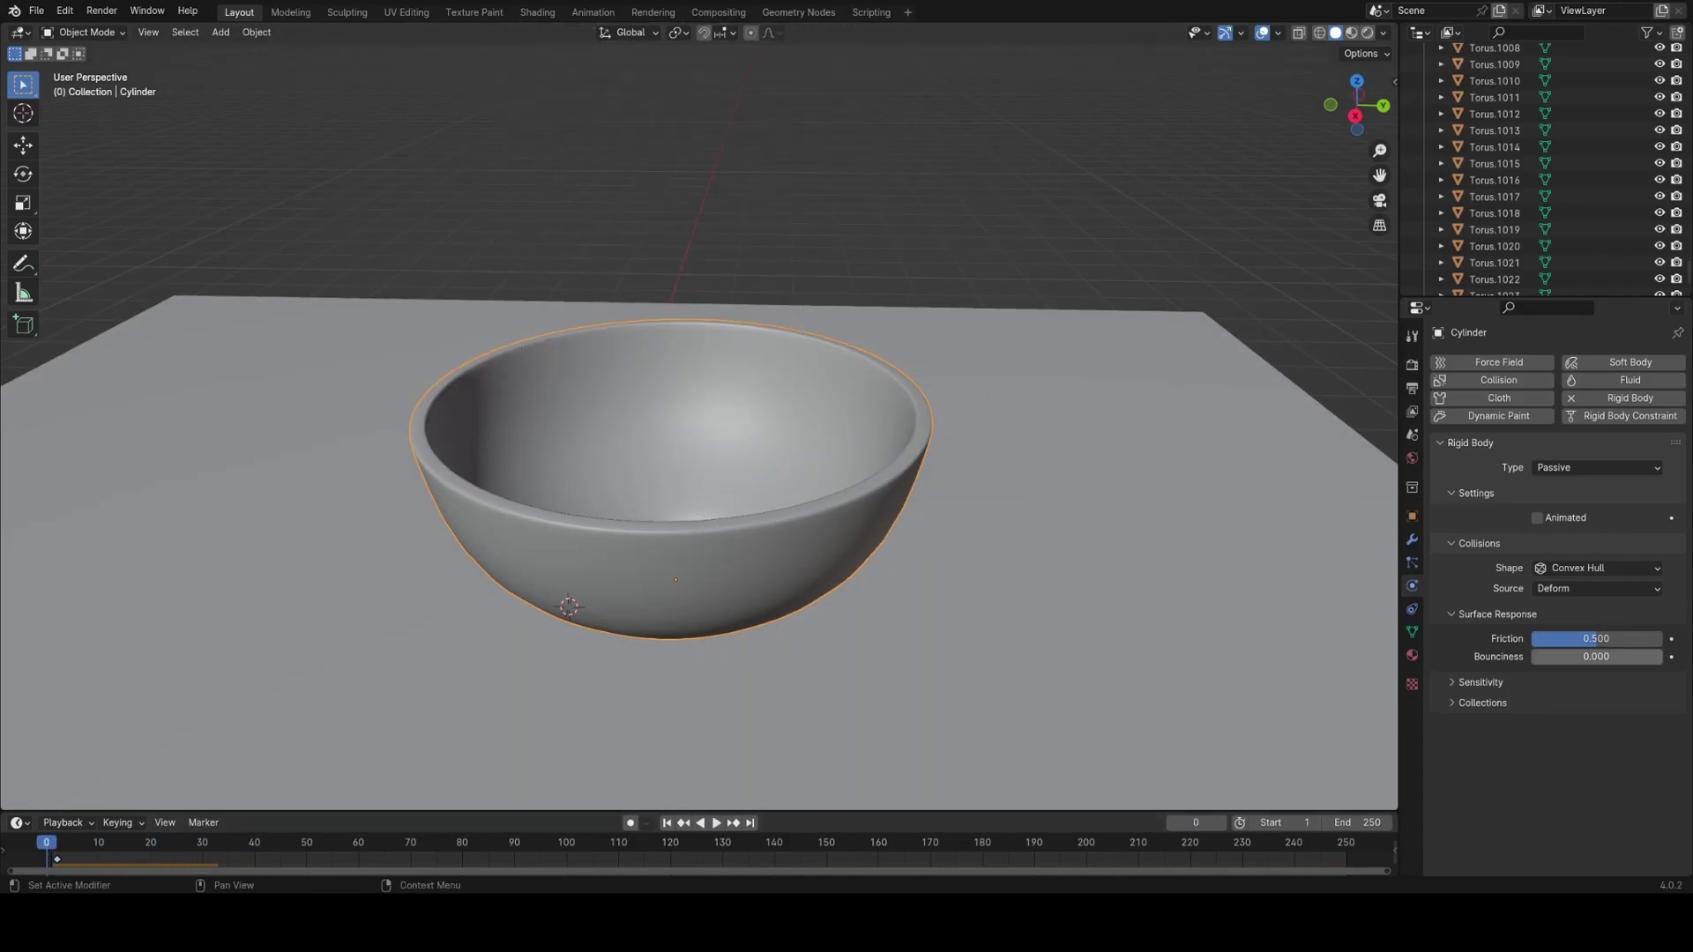
Set the bowl's collision shape to Mesh and play the simulation to about frame 52.
{"action": "left_click", "coordinate": [1598, 568]}
{"action": "left_click", "coordinate": [1559, 697]}
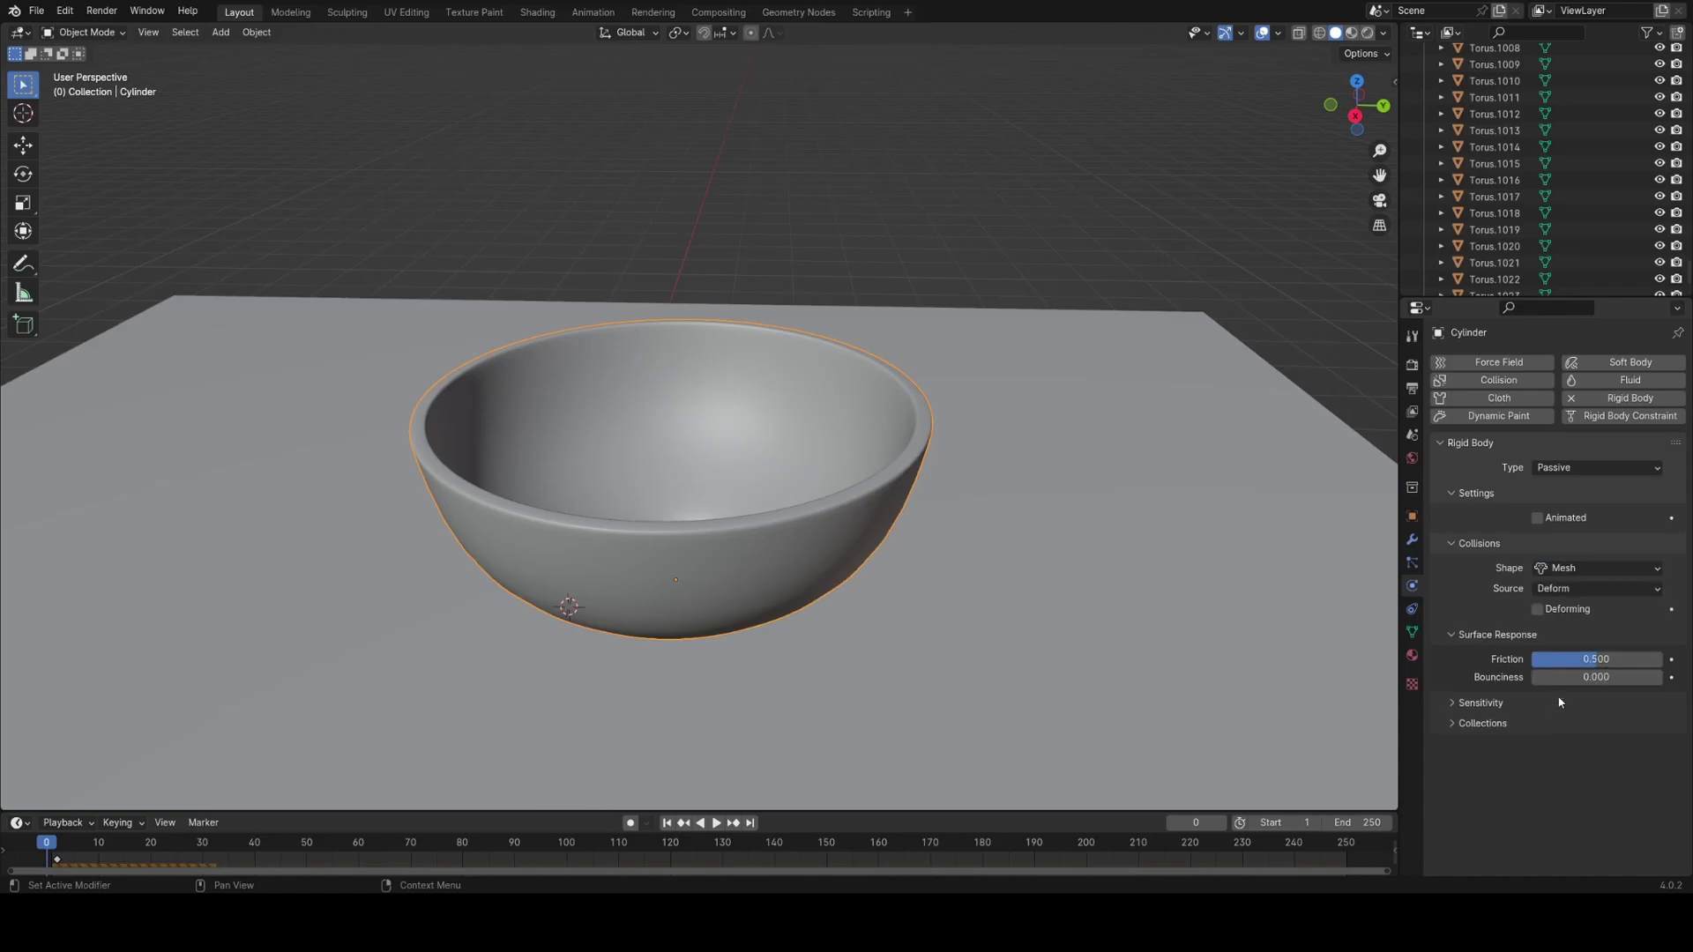
{"action": "left_click", "coordinate": [1325, 847]}
{"action": "key", "text": "space"}
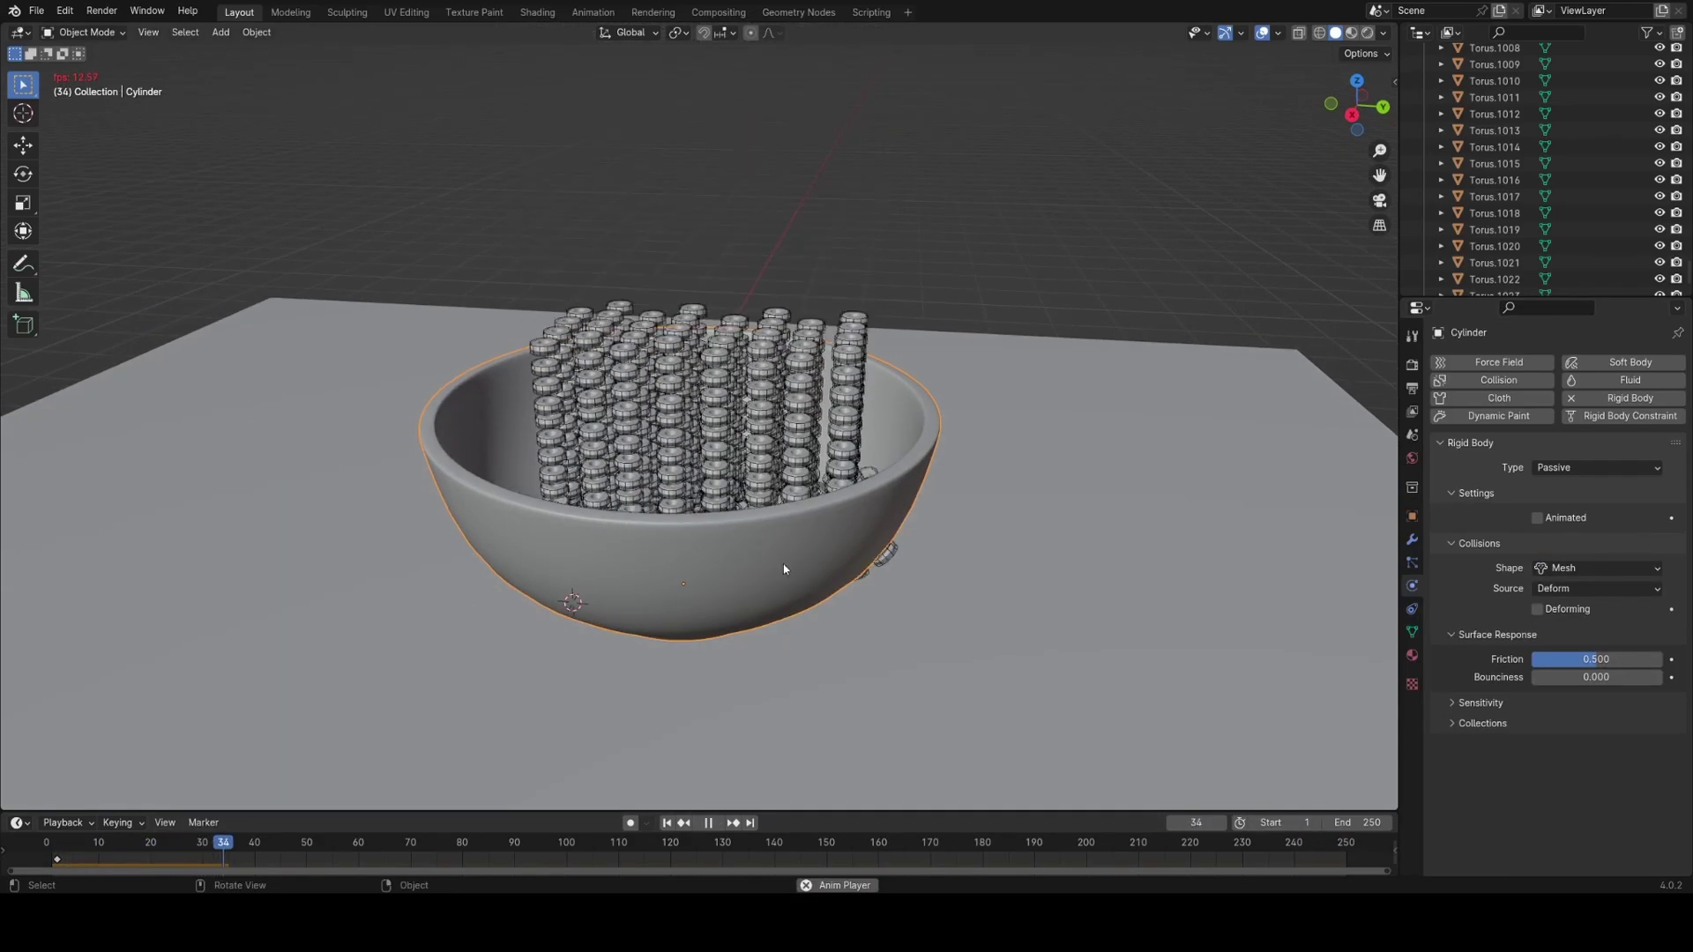
{"action": "key", "text": "space"}
{"action": "middle_click_drag", "start_coordinate": [783, 578], "coordinate": [855, 631]}
{"action": "key", "text": "space"}
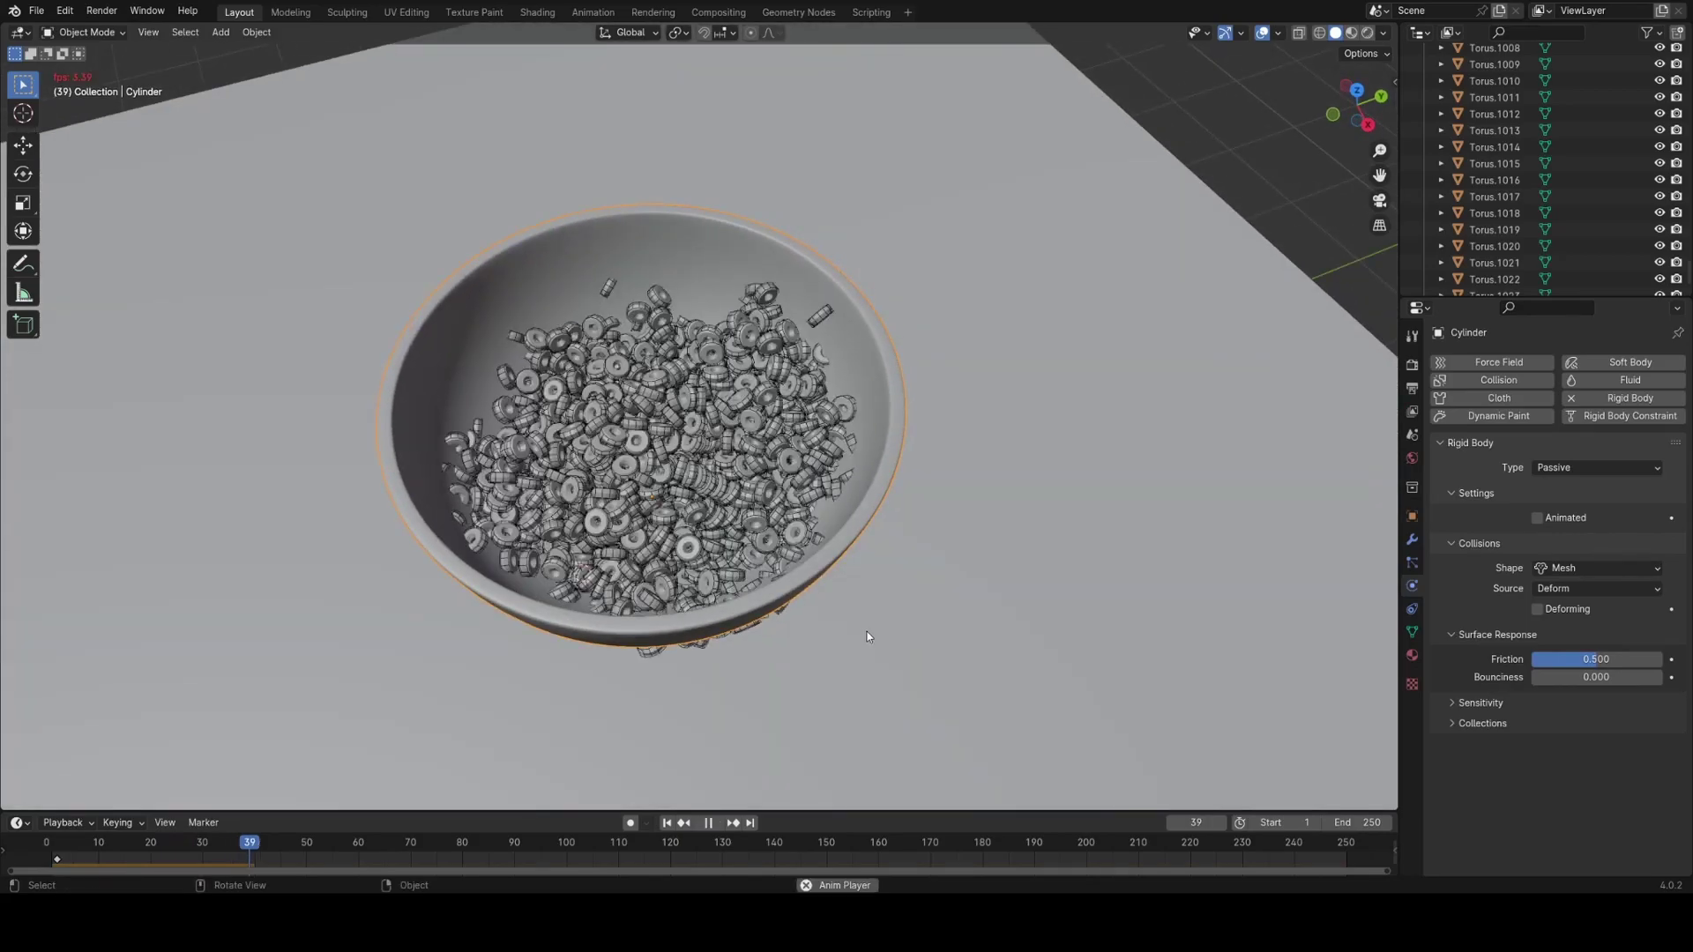
{"action": "middle_click_drag", "start_coordinate": [960, 642], "coordinate": [936, 553]}
{"action": "key", "text": "space"}
Turn off the Subdivision modifier's viewport display on the bowl and replay the simulation.
{"action": "left_click", "coordinate": [1411, 539]}
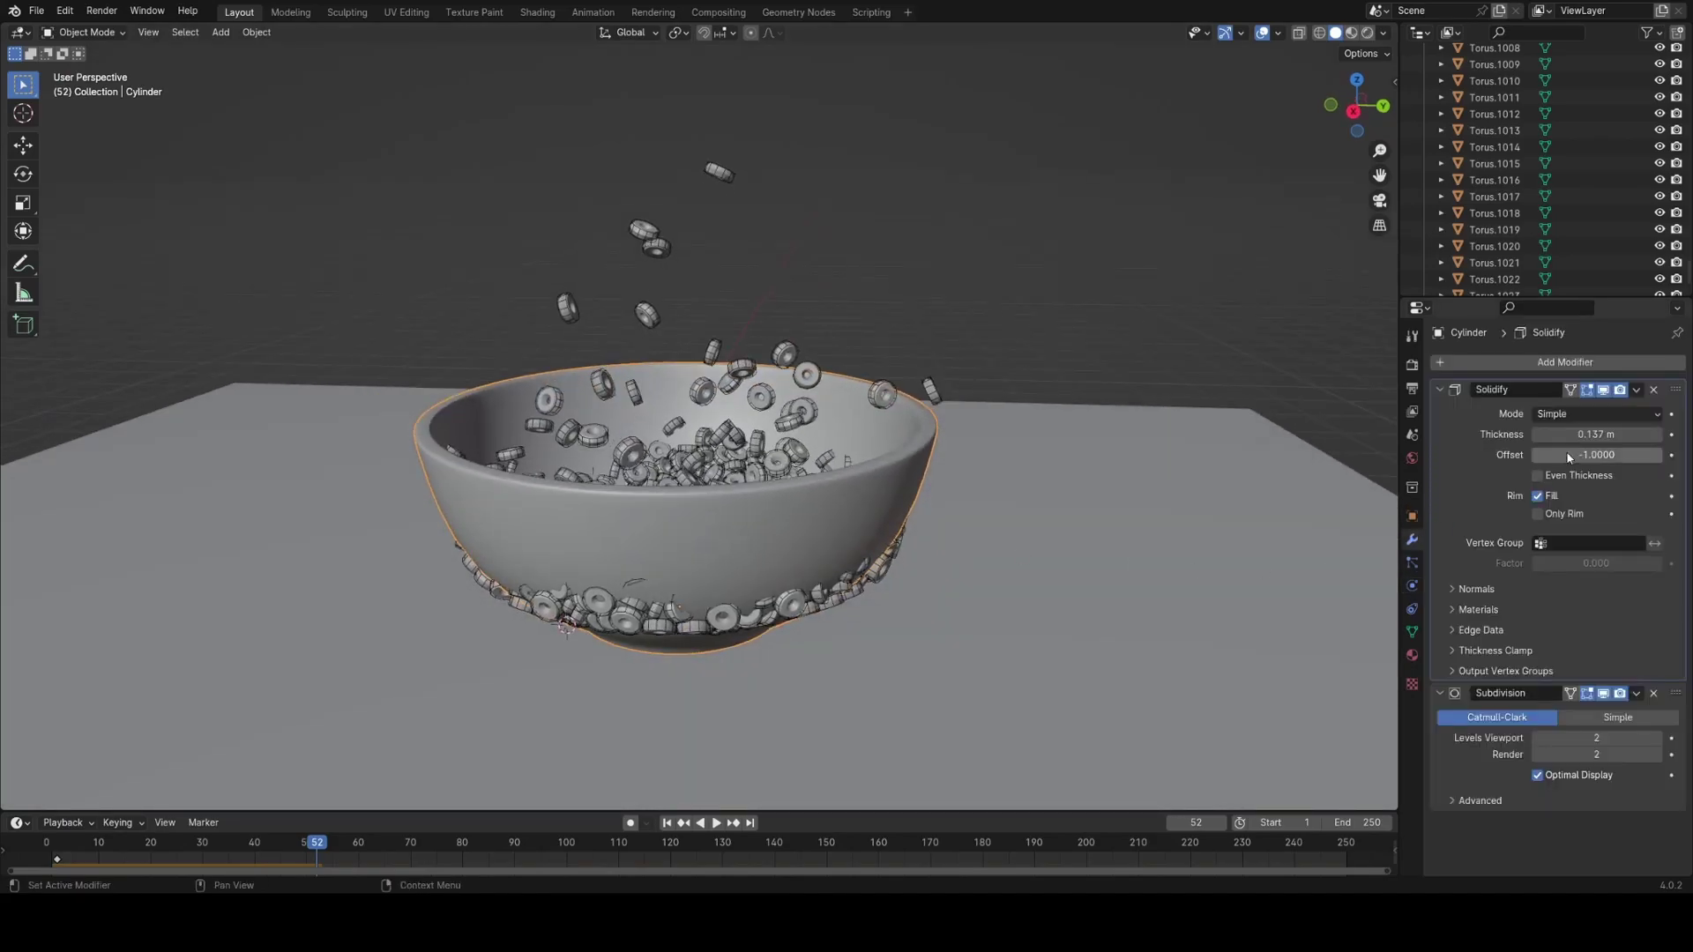
{"action": "left_click", "coordinate": [1603, 693]}
{"action": "middle_click_drag", "start_coordinate": [868, 568], "coordinate": [871, 525]}
{"action": "key", "text": "space"}
{"action": "key", "text": "space"}
Play the simulation in short stretches while examining the tori in the bowl from above.
{"action": "middle_click_drag", "start_coordinate": [890, 424], "coordinate": [1045, 647]}
{"action": "key", "text": "space"}
{"action": "key", "text": "space"}
{"action": "key", "text": "space"}
{"action": "middle_click_drag", "start_coordinate": [771, 665], "coordinate": [802, 688]}
{"action": "key", "text": "space"}
Rewind the simulation to frame 0 and turn the bowl's Solidify modifier on in the viewport.
{"action": "left_click_drag", "start_coordinate": [402, 853], "coordinate": [46, 854]}
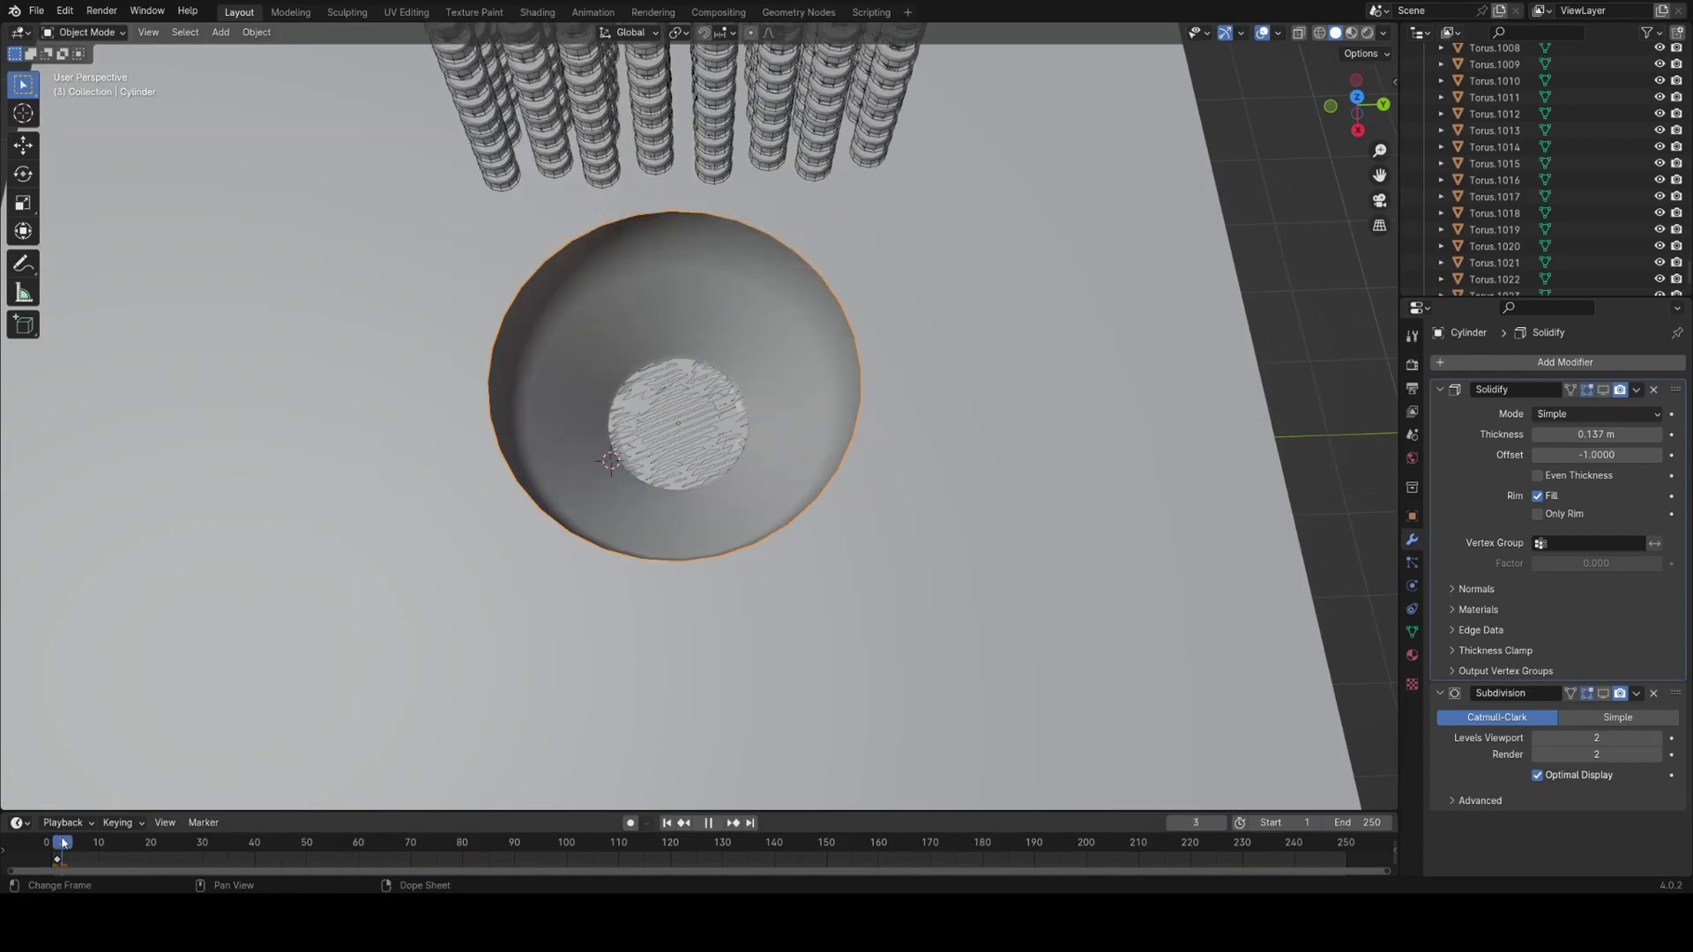
{"action": "middle_click_drag", "start_coordinate": [520, 679], "coordinate": [979, 447]}
{"action": "left_click", "coordinate": [1603, 390]}
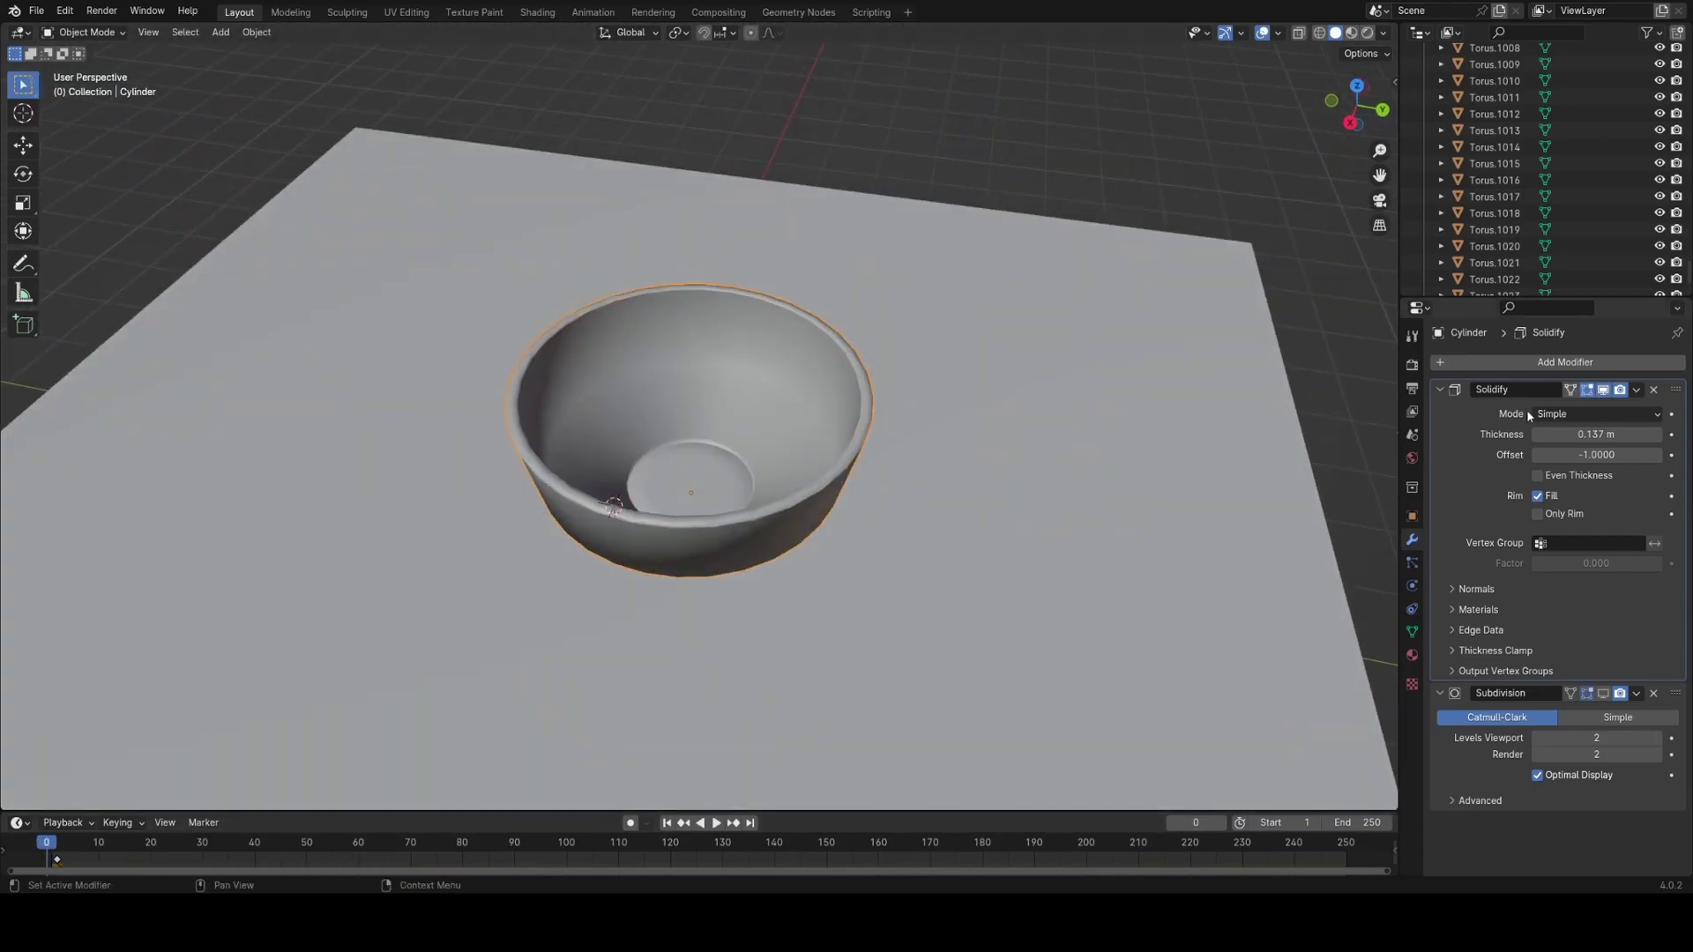
Apply the bowl's Solidify modifier and show its Subdivision modifier in the viewport with viewport and render levels of 1.
{"action": "key", "text": "ctrl+a"}
{"action": "middle_click_drag", "start_coordinate": [1046, 427], "coordinate": [1313, 379]}
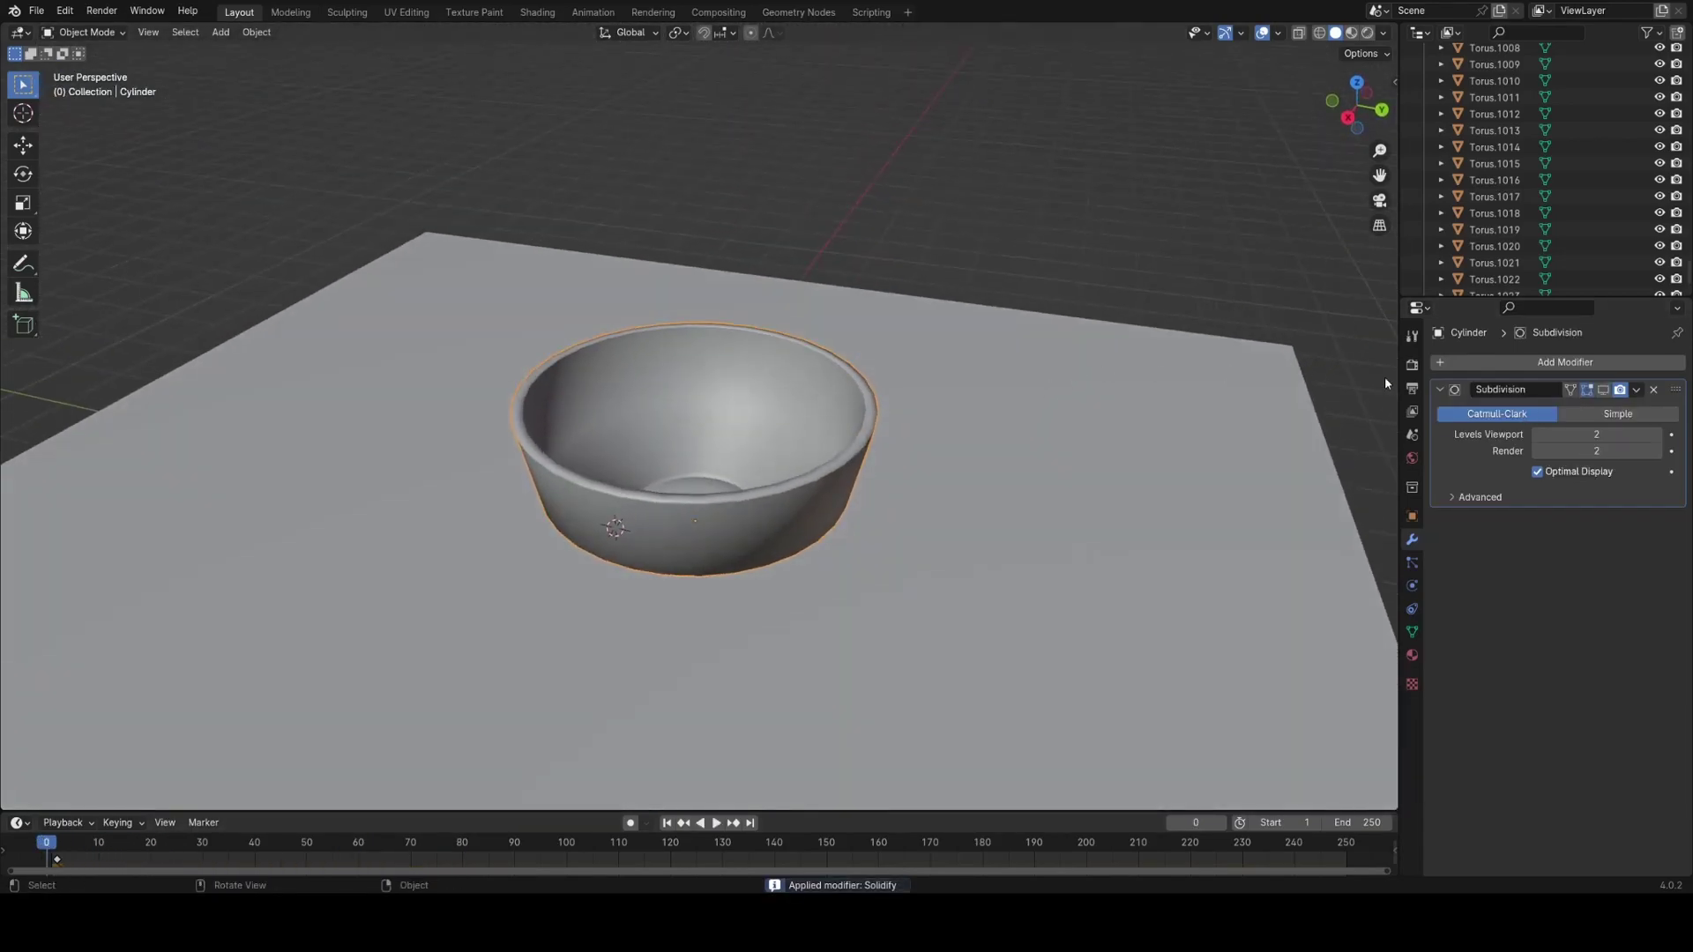
{"action": "left_click", "coordinate": [1603, 391]}
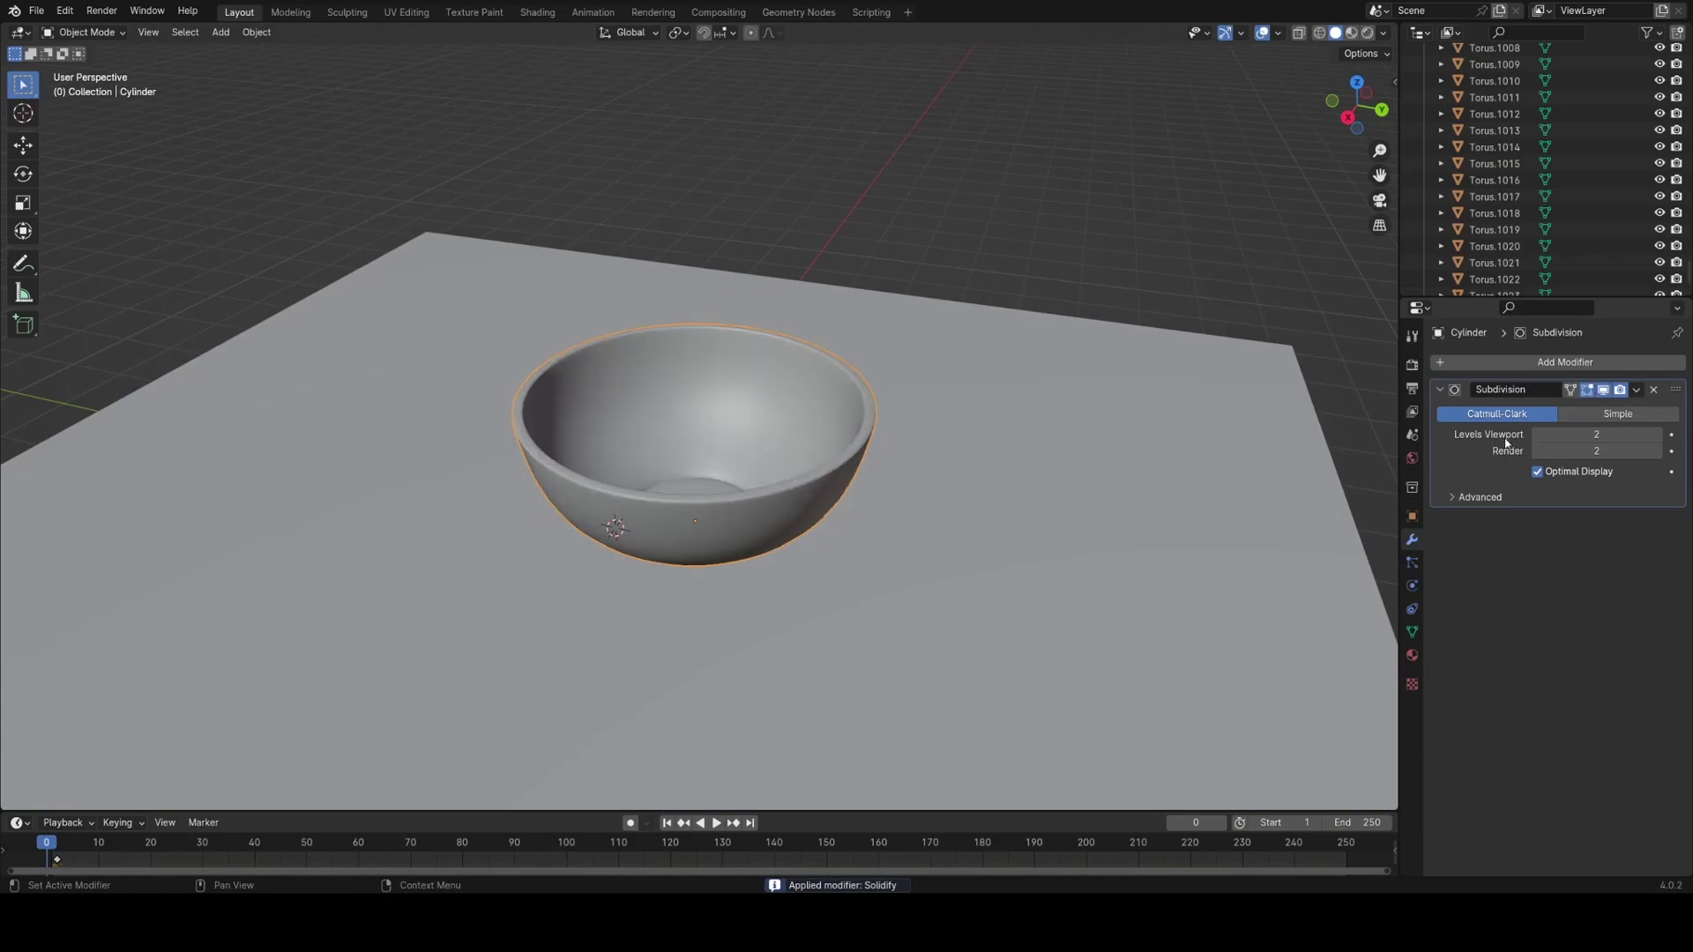
{"action": "left_click", "coordinate": [1539, 434]}
{"action": "left_click", "coordinate": [1539, 451]}
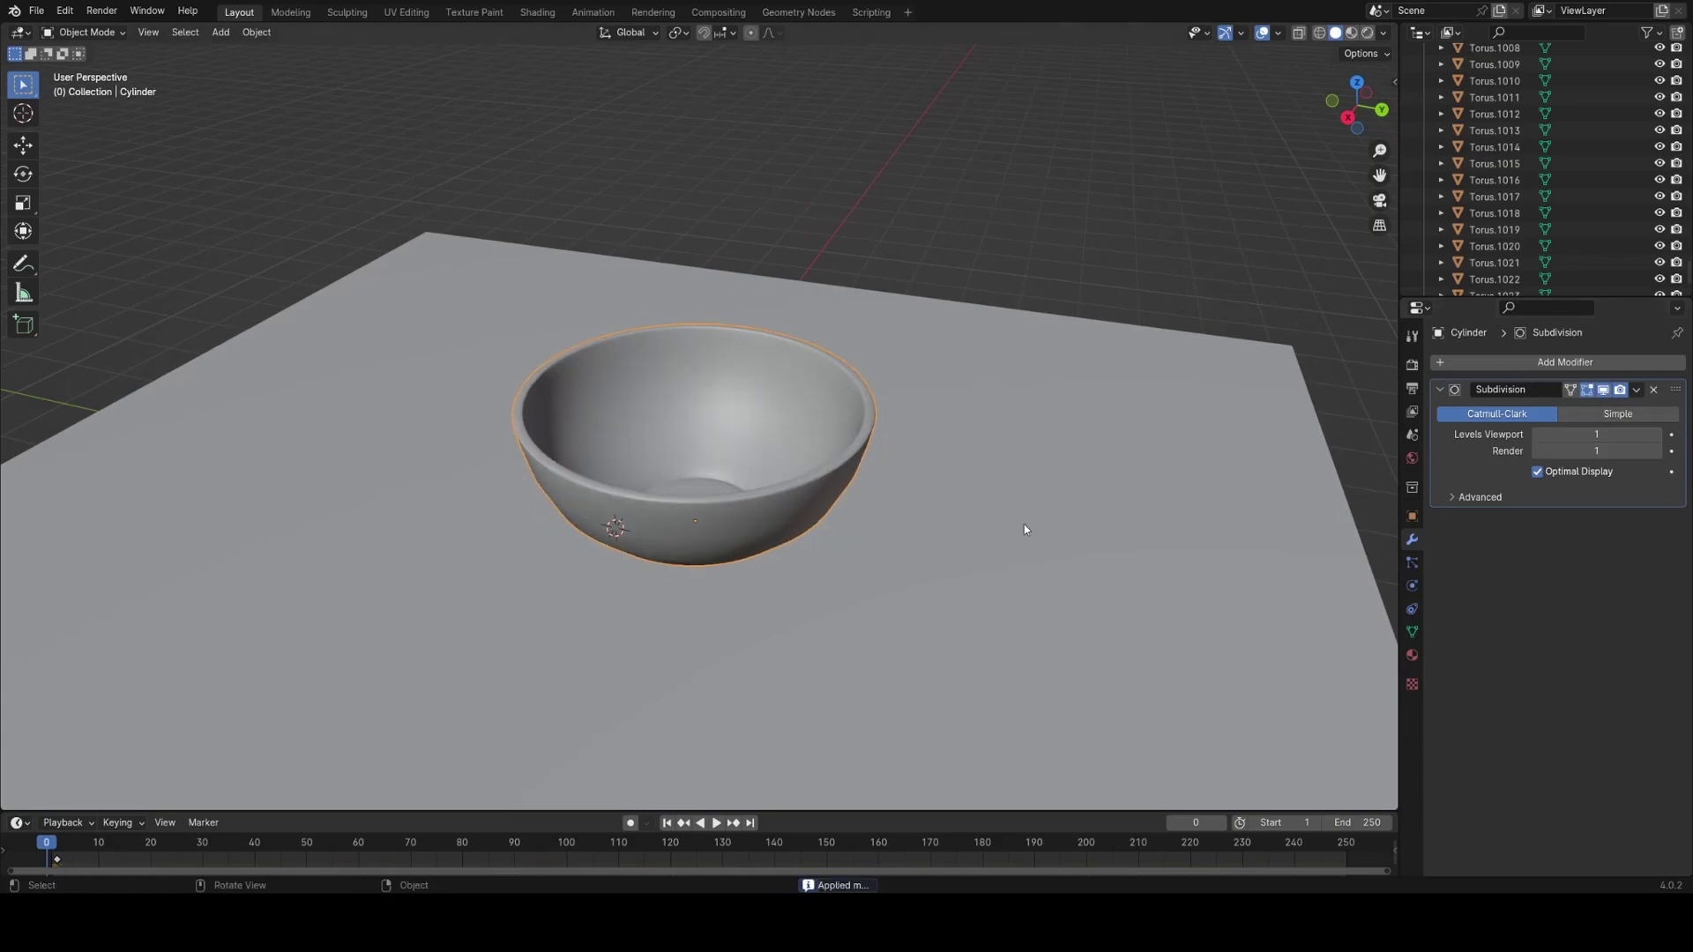
Apply the bowl's Subdivision modifier and play the simulation up to frame 76.
{"action": "middle_click_drag", "start_coordinate": [1099, 525], "coordinate": [956, 468]}
{"action": "scroll", "coordinate": [988, 479], "scroll_direction": "up", "scroll_amount": 2}
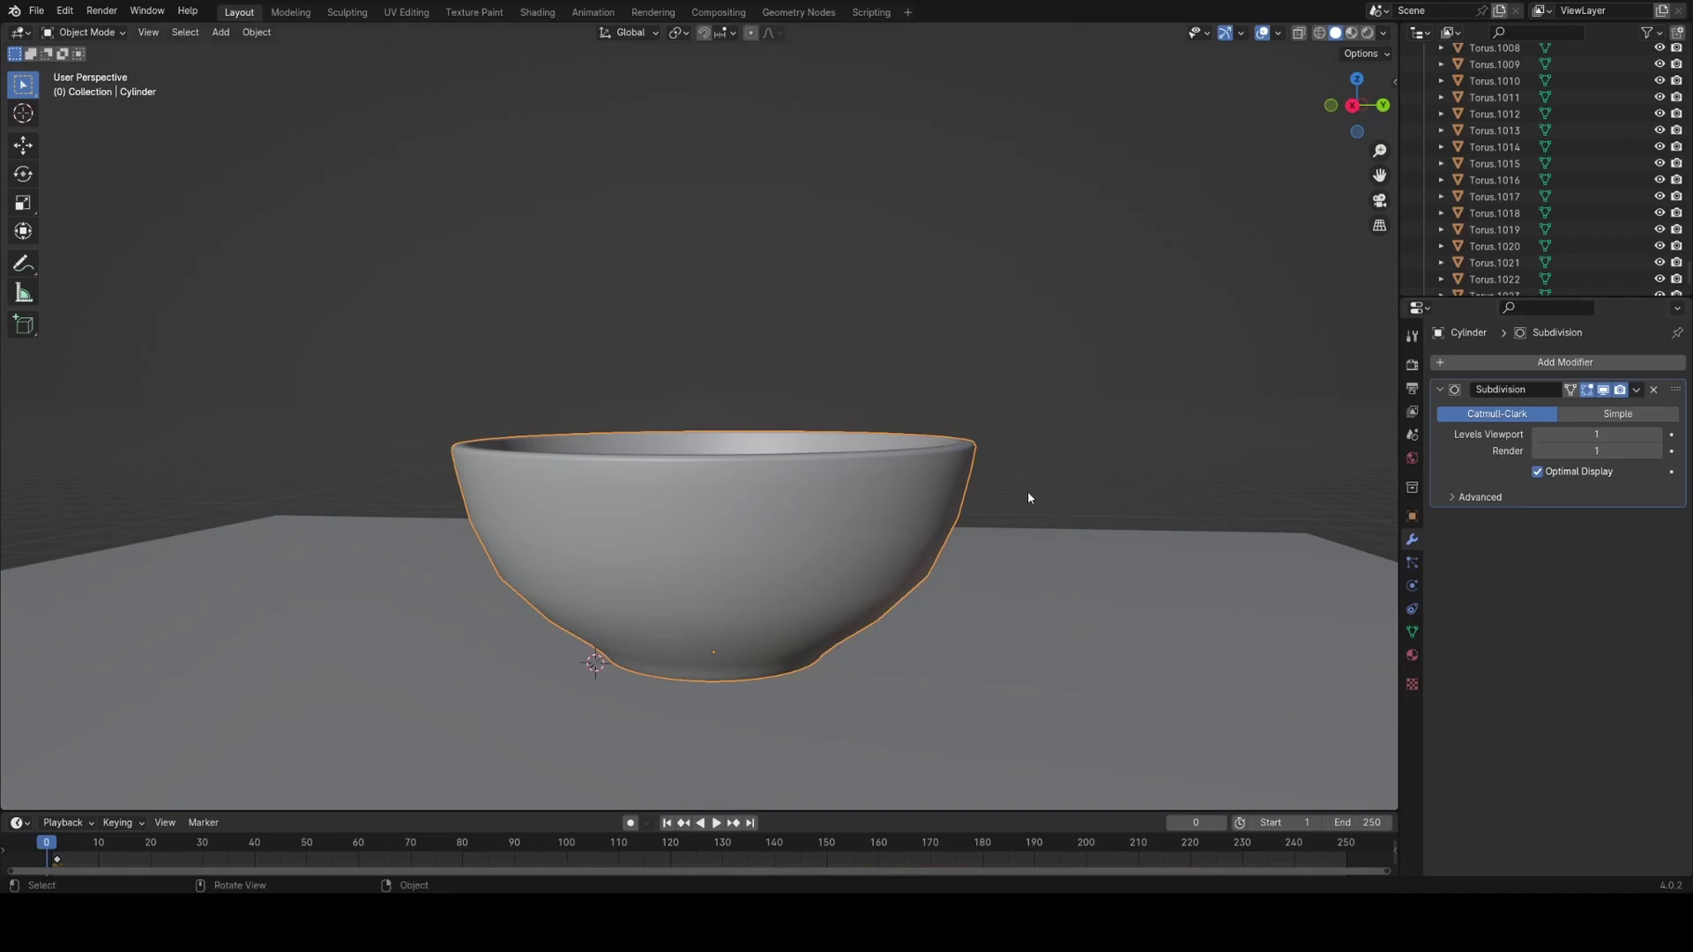
{"action": "key", "text": "ctrl+a"}
{"action": "key", "text": "space"}
{"action": "middle_click_drag", "start_coordinate": [881, 442], "coordinate": [901, 471]}
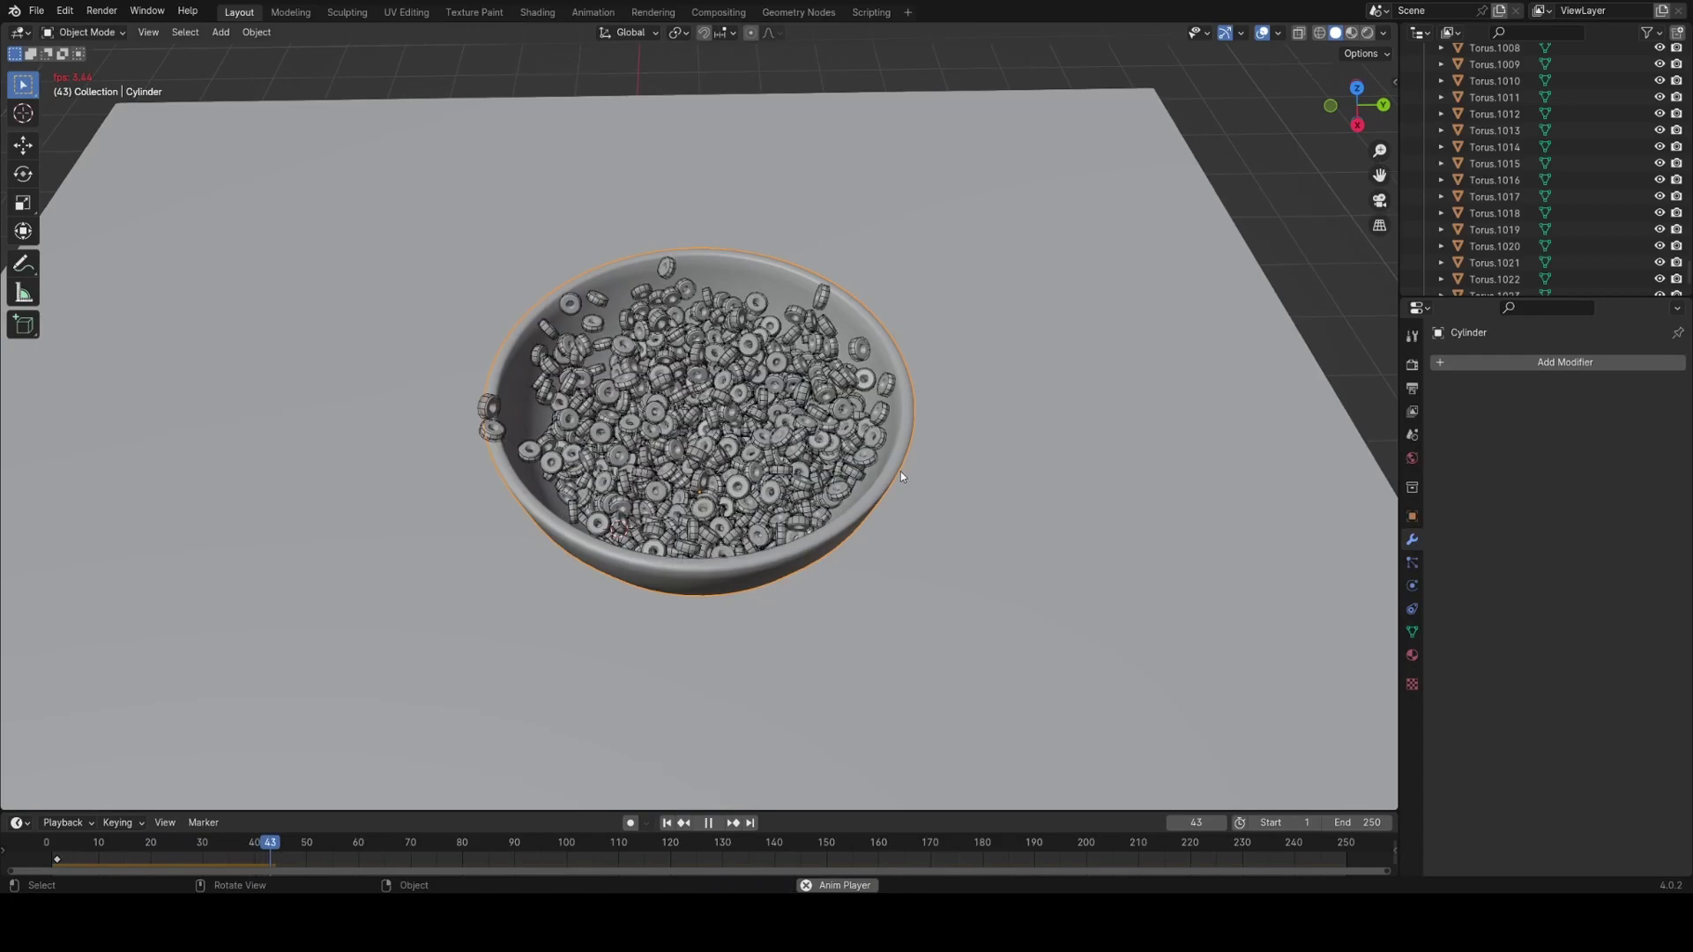
{"action": "middle_click_drag", "start_coordinate": [910, 455], "coordinate": [906, 411]}
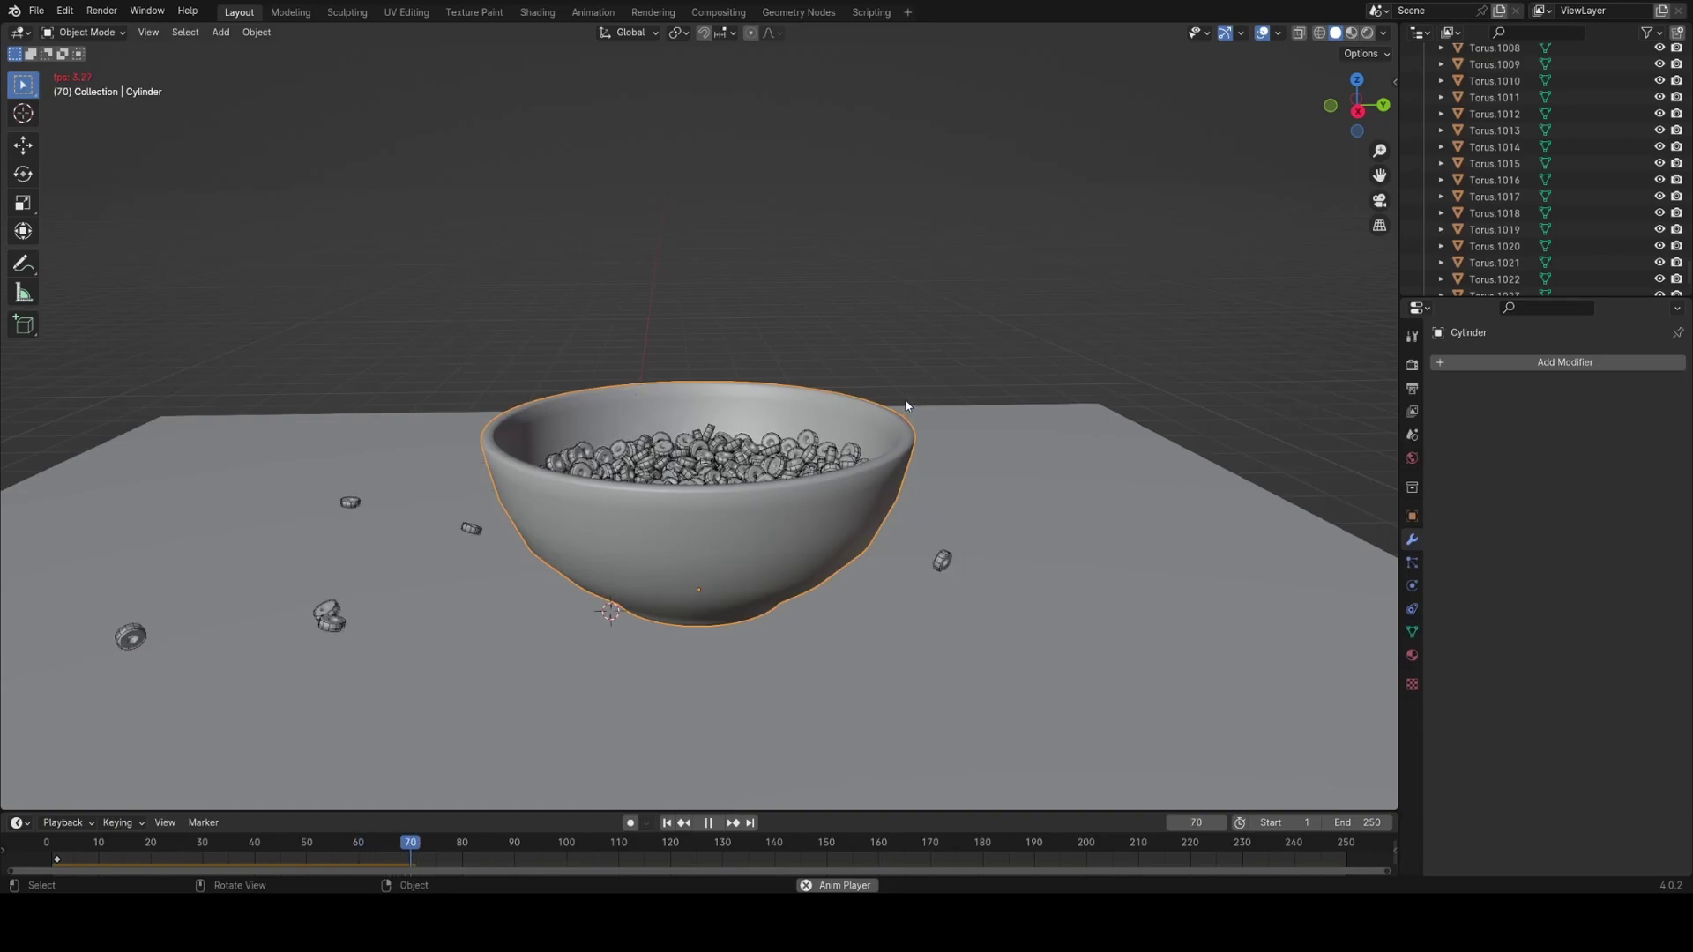
{"action": "scroll", "coordinate": [908, 407], "scroll_direction": "down", "scroll_amount": 3}
{"action": "key", "text": "space"}
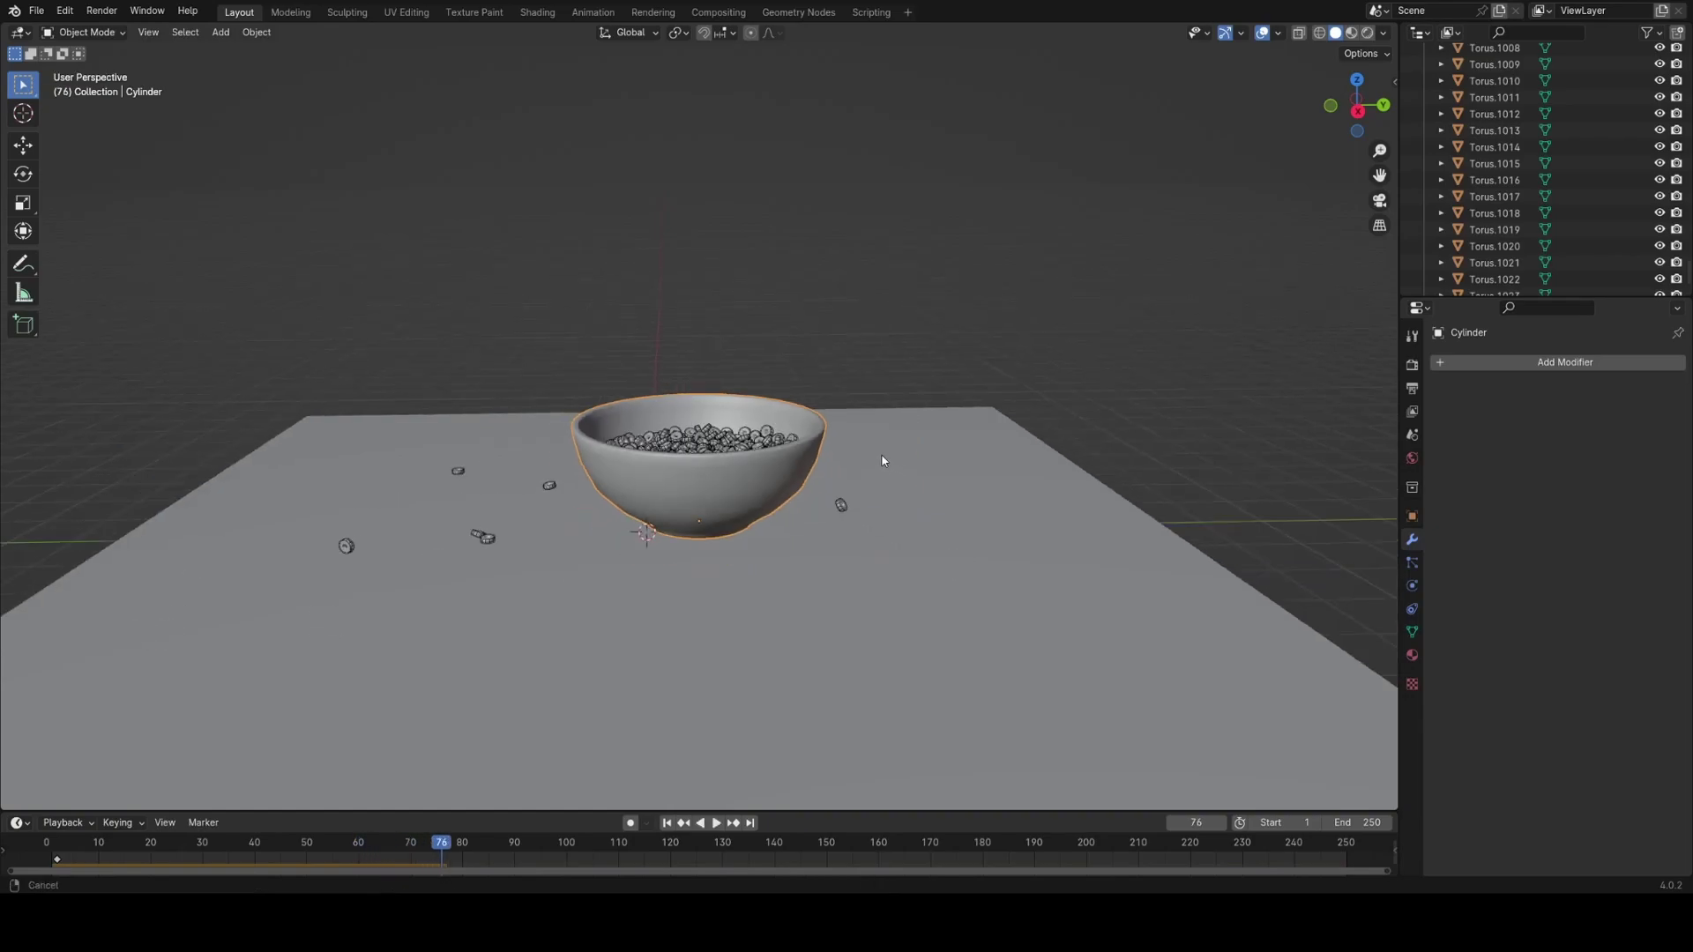
Add a level 1 Subdivision modifier to the bowl and switch the viewport to Rendered shading.
{"action": "scroll", "coordinate": [885, 463], "scroll_direction": "up", "scroll_amount": 3}
{"action": "key", "text": "ctrl+1"}
{"action": "middle_click_drag", "start_coordinate": [880, 479], "coordinate": [813, 462]}
{"action": "middle_click_drag", "start_coordinate": [593, 485], "coordinate": [733, 575]}
{"action": "middle_click_drag", "start_coordinate": [702, 359], "coordinate": [732, 434]}
{"action": "key", "text": "z"}
{"action": "left_click", "coordinate": [890, 377]}
{"action": "scroll", "coordinate": [890, 376], "scroll_direction": "down", "scroll_amount": 3}
{"action": "middle_click_drag", "start_coordinate": [890, 376], "coordinate": [752, 520]}
{"action": "scroll", "coordinate": [800, 414], "scroll_direction": "up", "scroll_amount": 2}
{"action": "scroll", "coordinate": [752, 520], "scroll_direction": "down", "scroll_amount": 2}
{"action": "left_click", "coordinate": [778, 545]}
{"action": "key", "text": "s"}
{"action": "key", "text": "x"}
{"action": "left_click", "coordinate": [767, 581]}
{"action": "middle_click_drag", "start_coordinate": [767, 582], "coordinate": [1040, 564]}
Give the bowl a new material and turn off Scene World lighting for the rendered viewport.
{"action": "left_click", "coordinate": [1411, 656]}
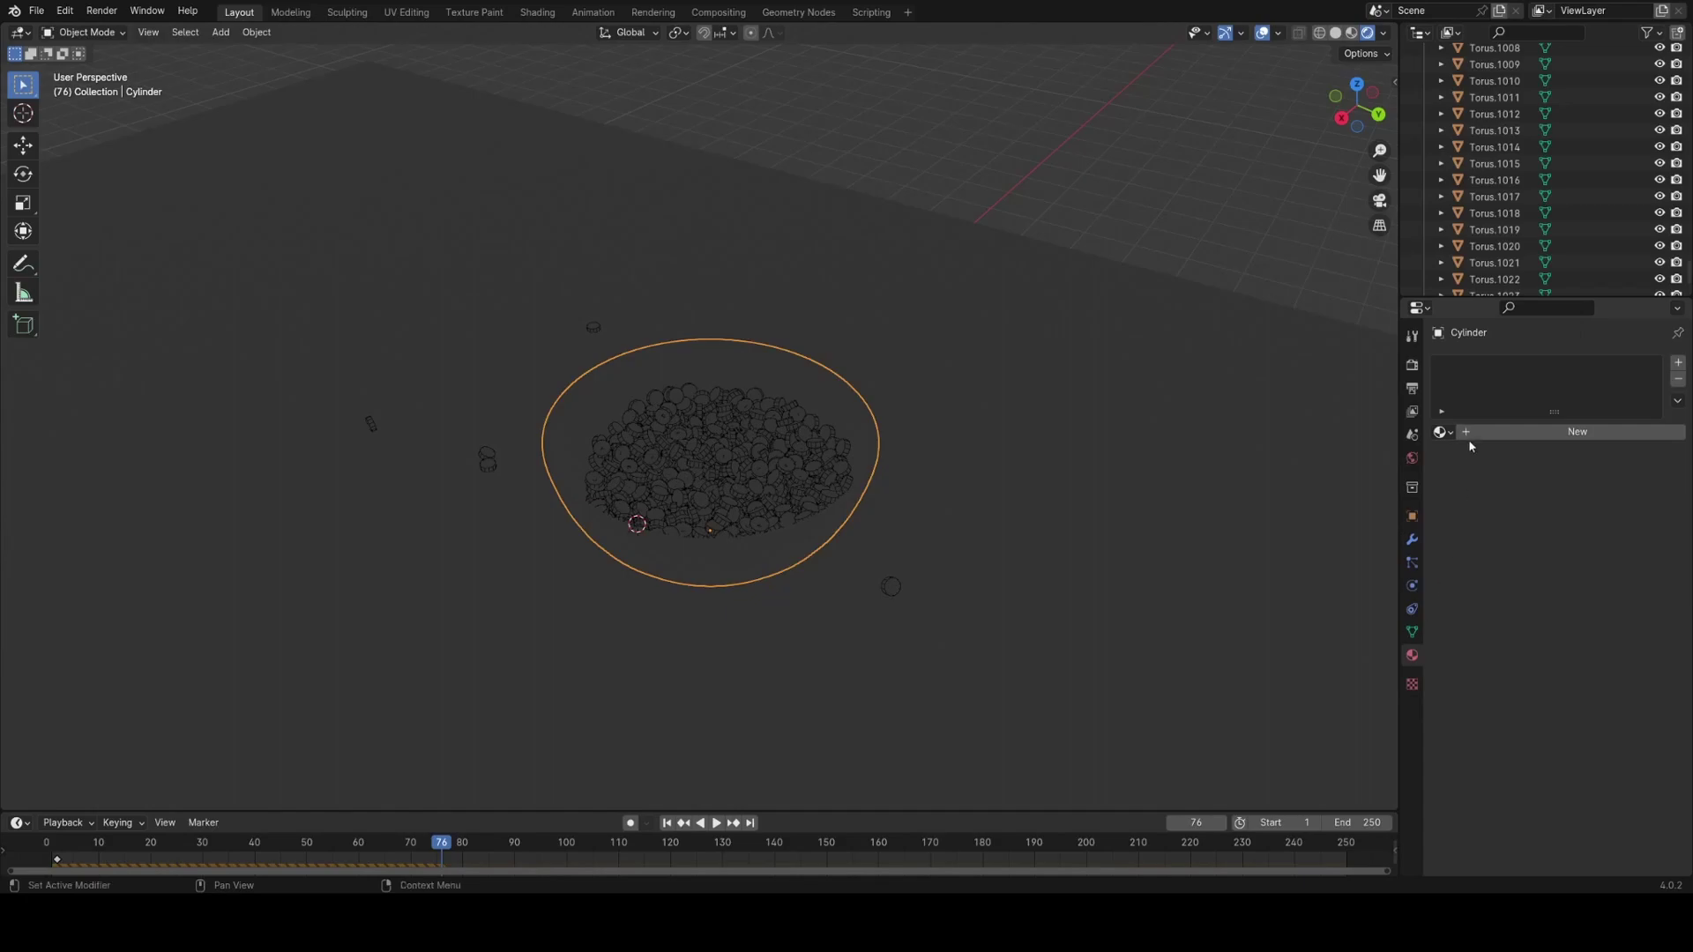
{"action": "left_click", "coordinate": [1473, 434]}
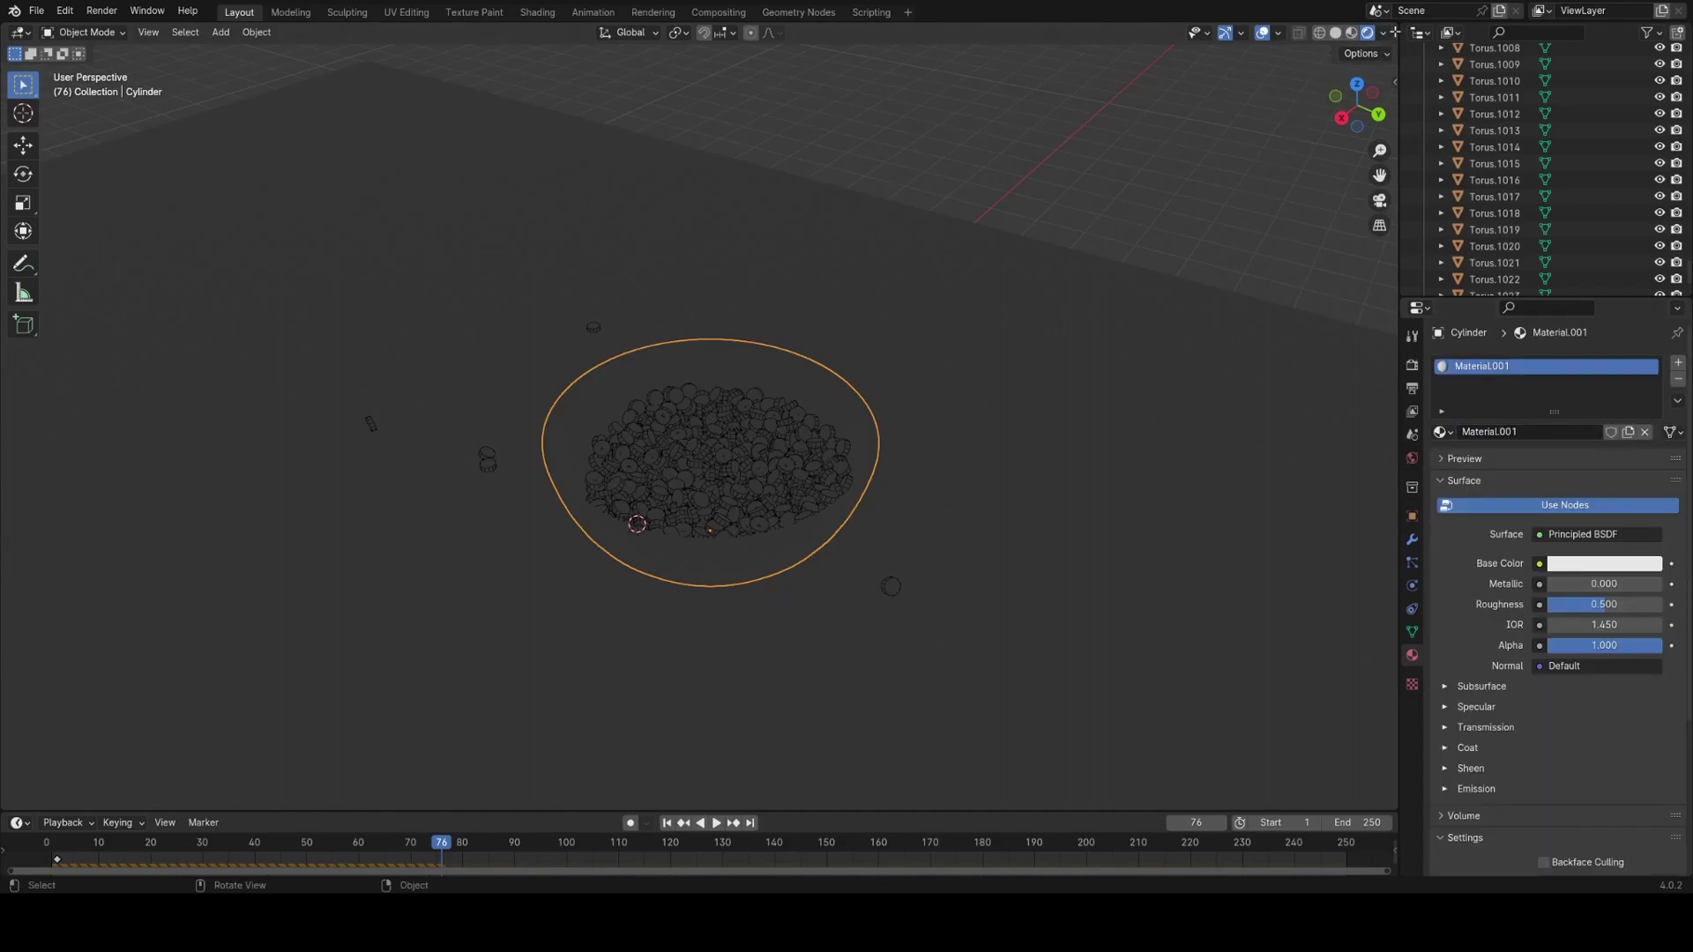
{"action": "left_click", "coordinate": [1385, 34]}
{"action": "left_click", "coordinate": [1320, 133]}
{"action": "middle_click_drag", "start_coordinate": [1108, 551], "coordinate": [1106, 486]}
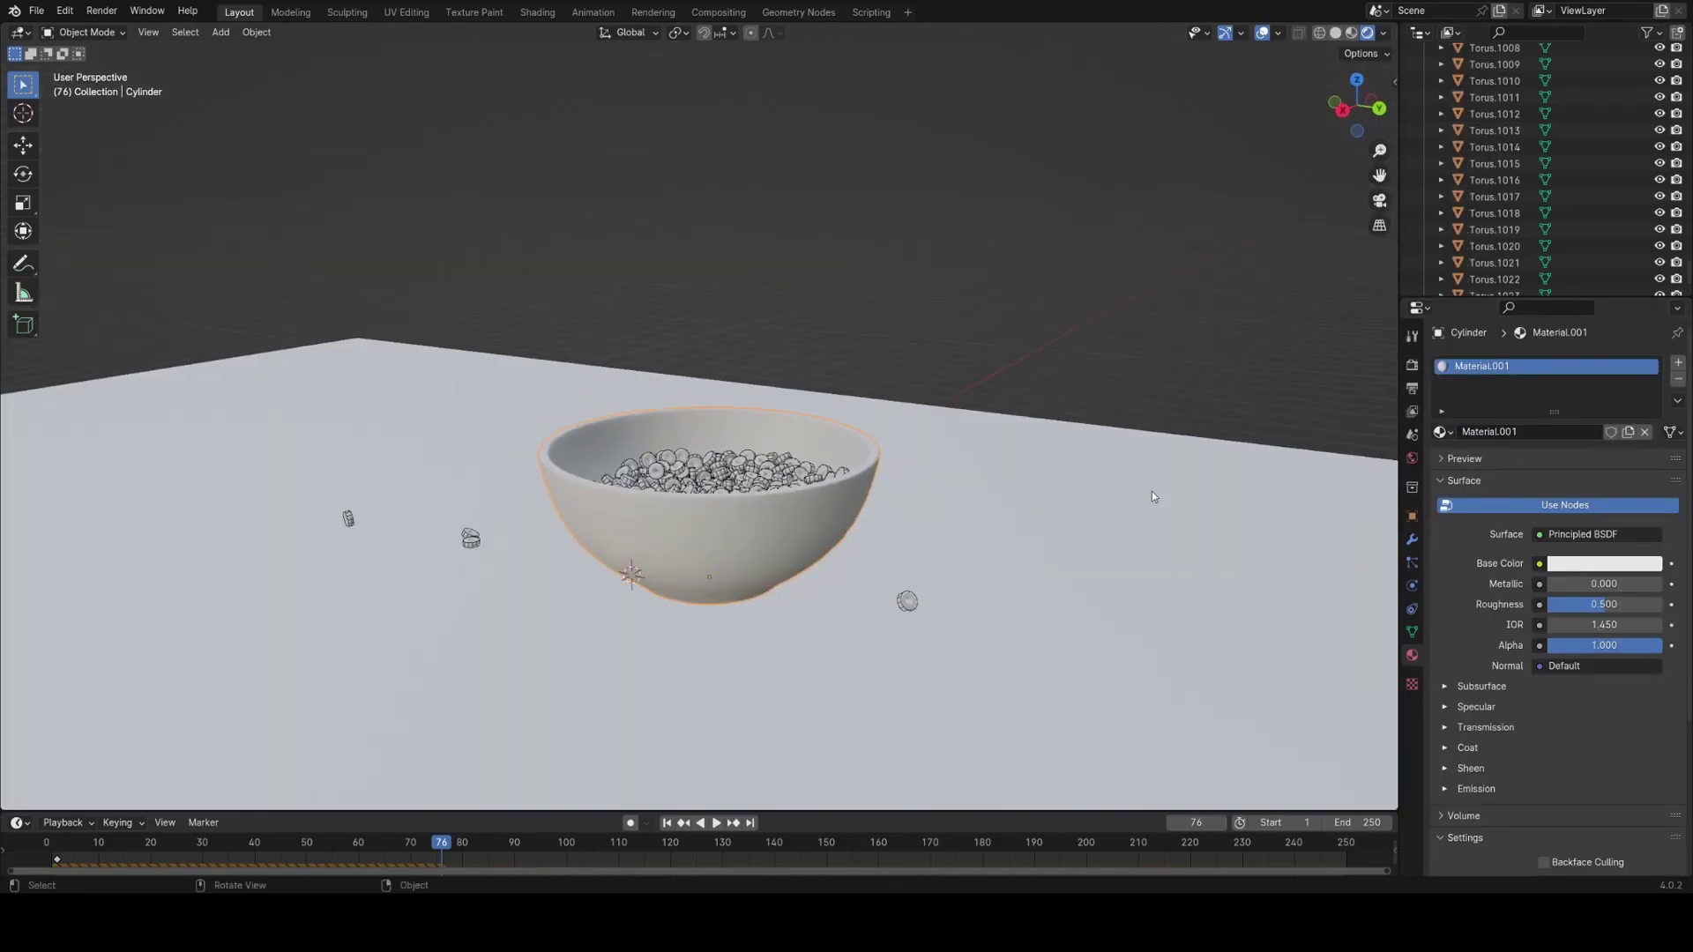
Adjust the roughness of the bowl's material.
{"action": "left_click_drag", "start_coordinate": [1555, 605], "coordinate": [1599, 605]}
{"action": "middle_click_drag", "start_coordinate": [989, 388], "coordinate": [973, 435]}
{"action": "scroll", "coordinate": [953, 428], "scroll_direction": "up", "scroll_amount": 4}
Select every torus from Torus.1023 up to Torus in the scene hierarchy, leaving the plane out of the selection.
{"action": "left_click", "coordinate": [823, 449]}
{"action": "middle_click_drag", "start_coordinate": [829, 446], "coordinate": [709, 490], "text": "shift"}
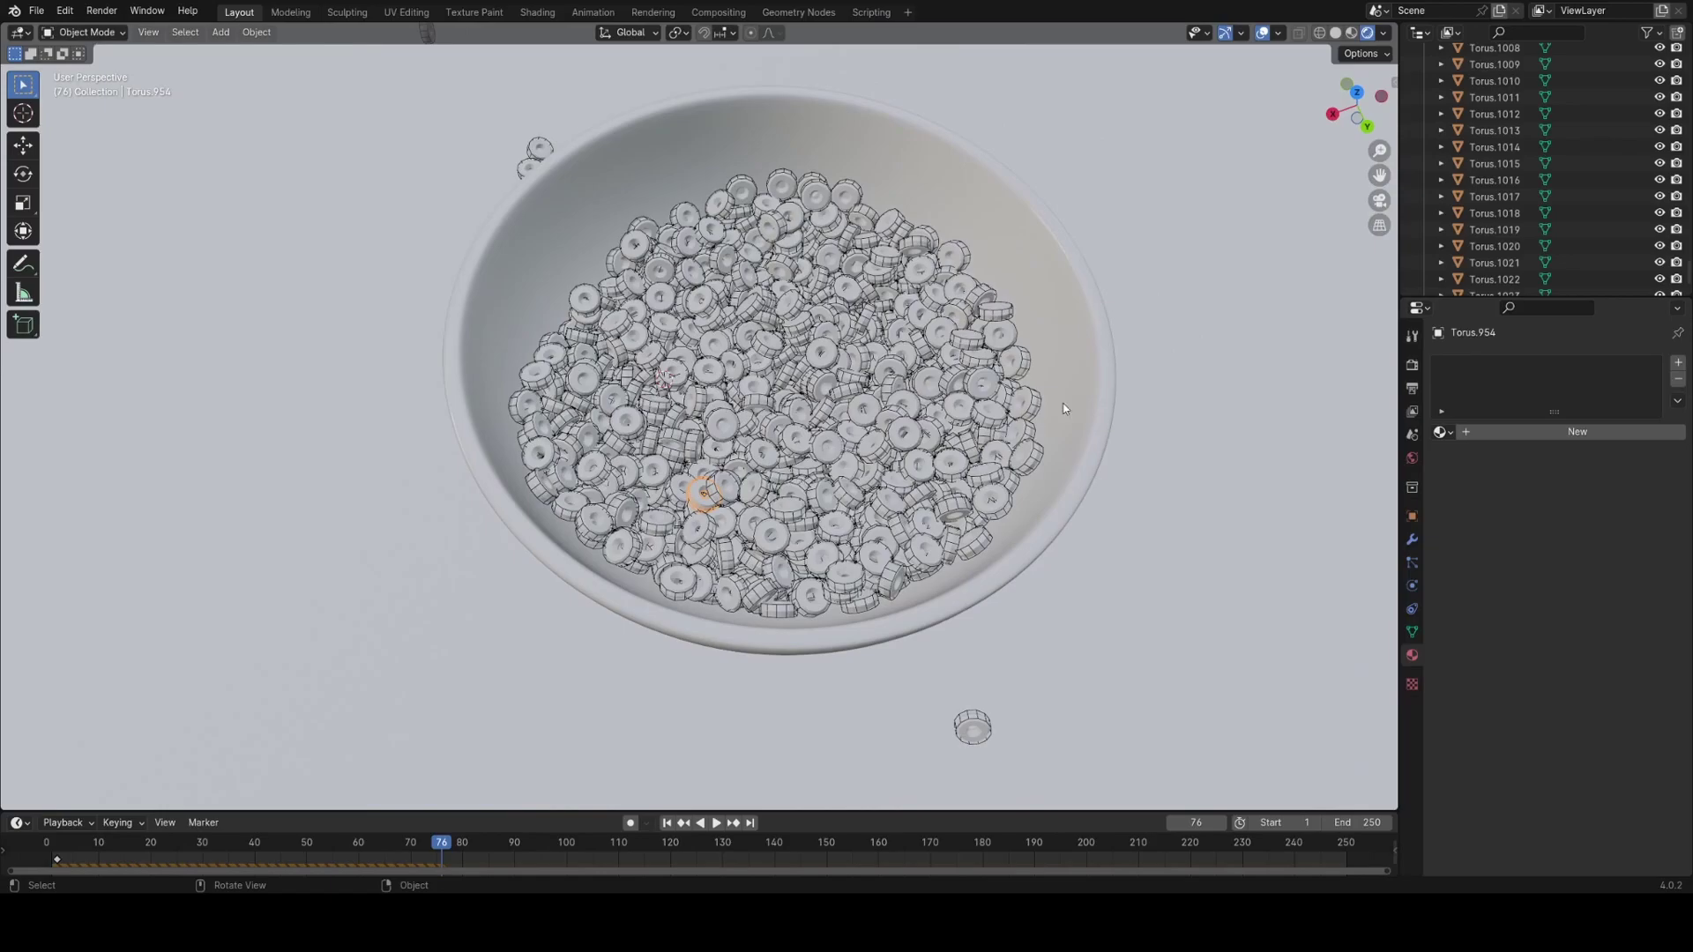
{"action": "left_click", "coordinate": [1489, 289]}
{"action": "scroll", "coordinate": [1496, 263], "scroll_direction": "up", "scroll_amount": 10}
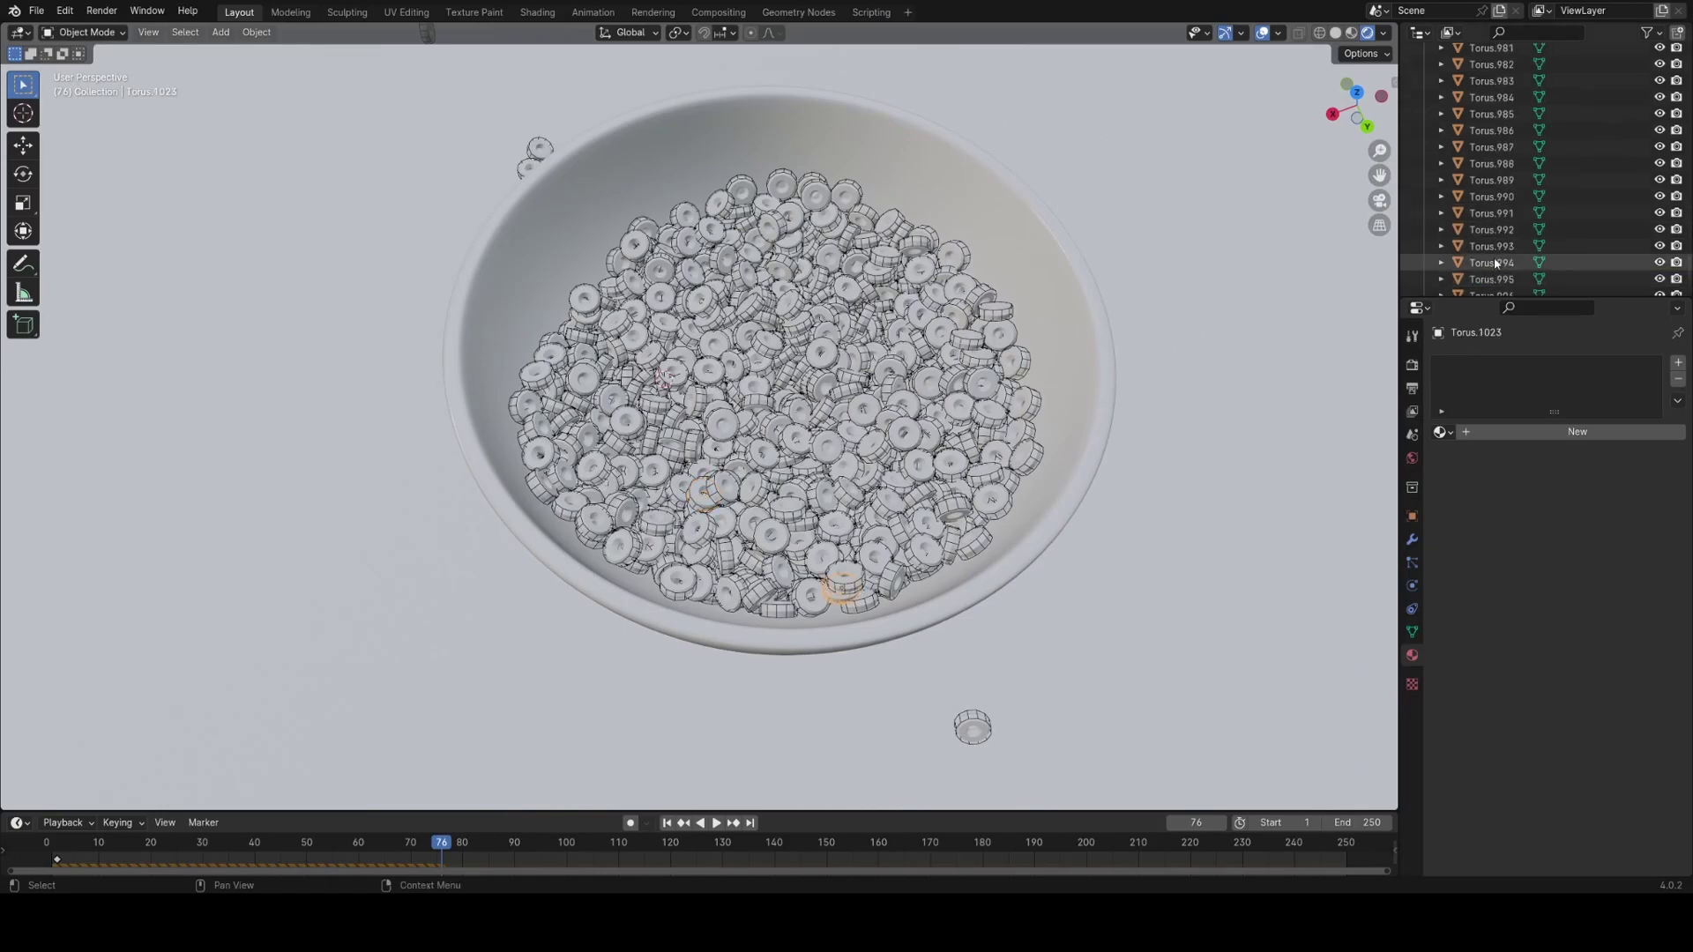
{"action": "scroll", "coordinate": [1495, 260], "scroll_direction": "up", "scroll_amount": 10}
{"action": "scroll", "coordinate": [1490, 254], "scroll_direction": "up", "scroll_amount": 10}
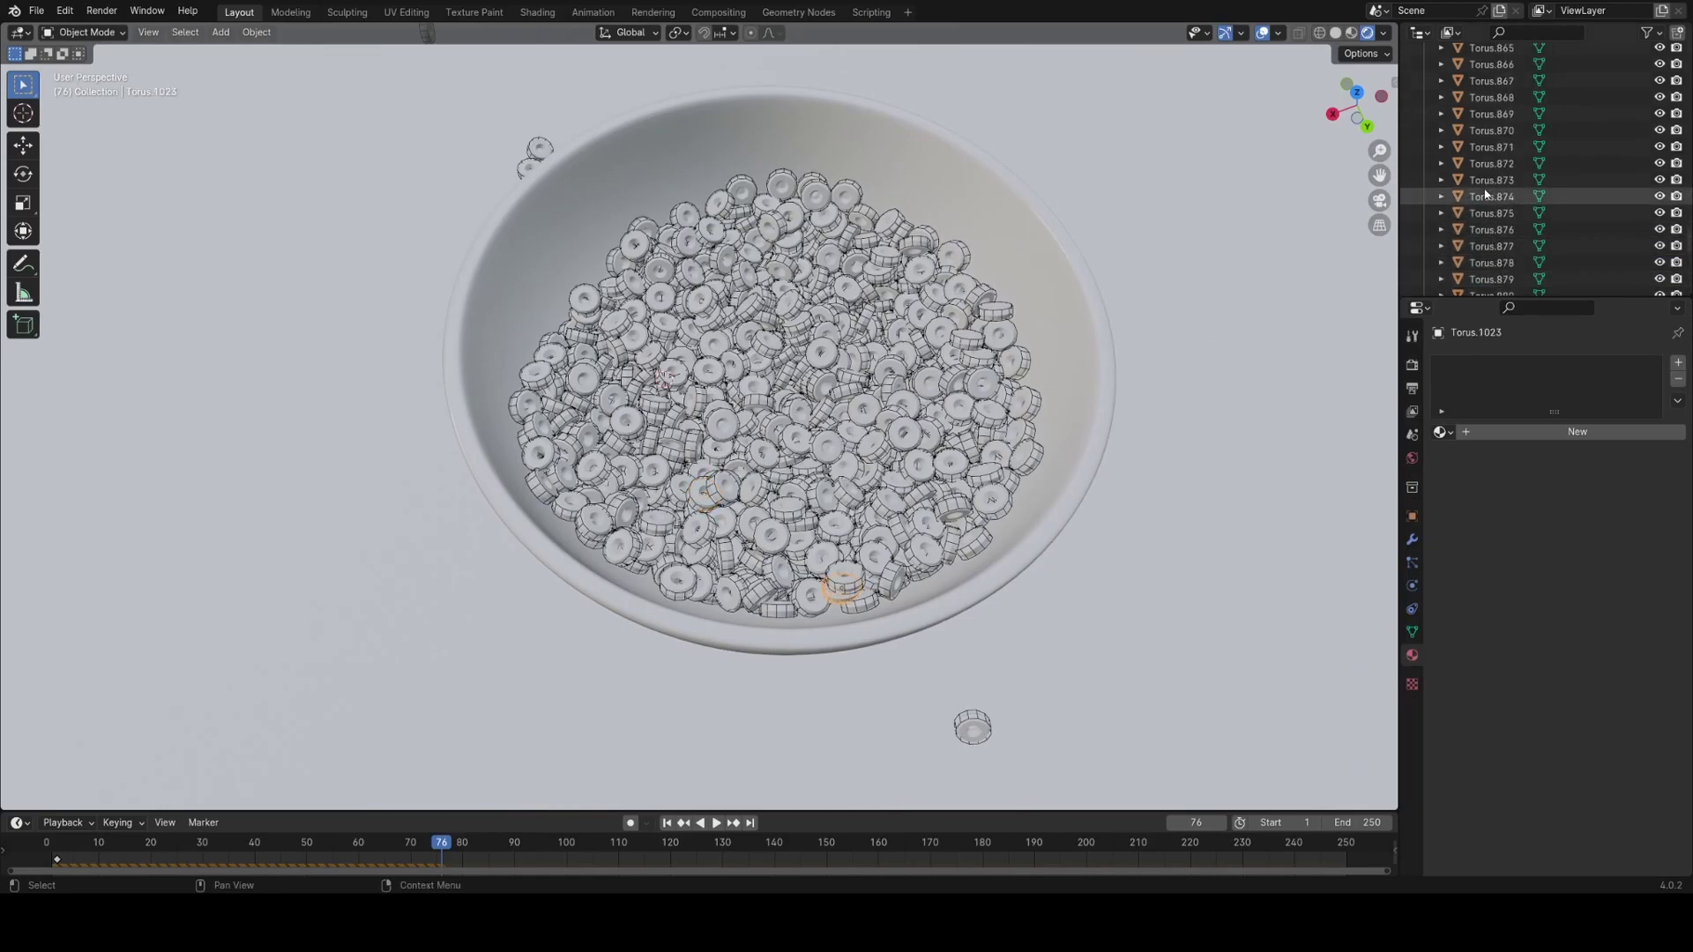
{"action": "scroll", "coordinate": [1486, 194], "scroll_direction": "up", "scroll_amount": 20}
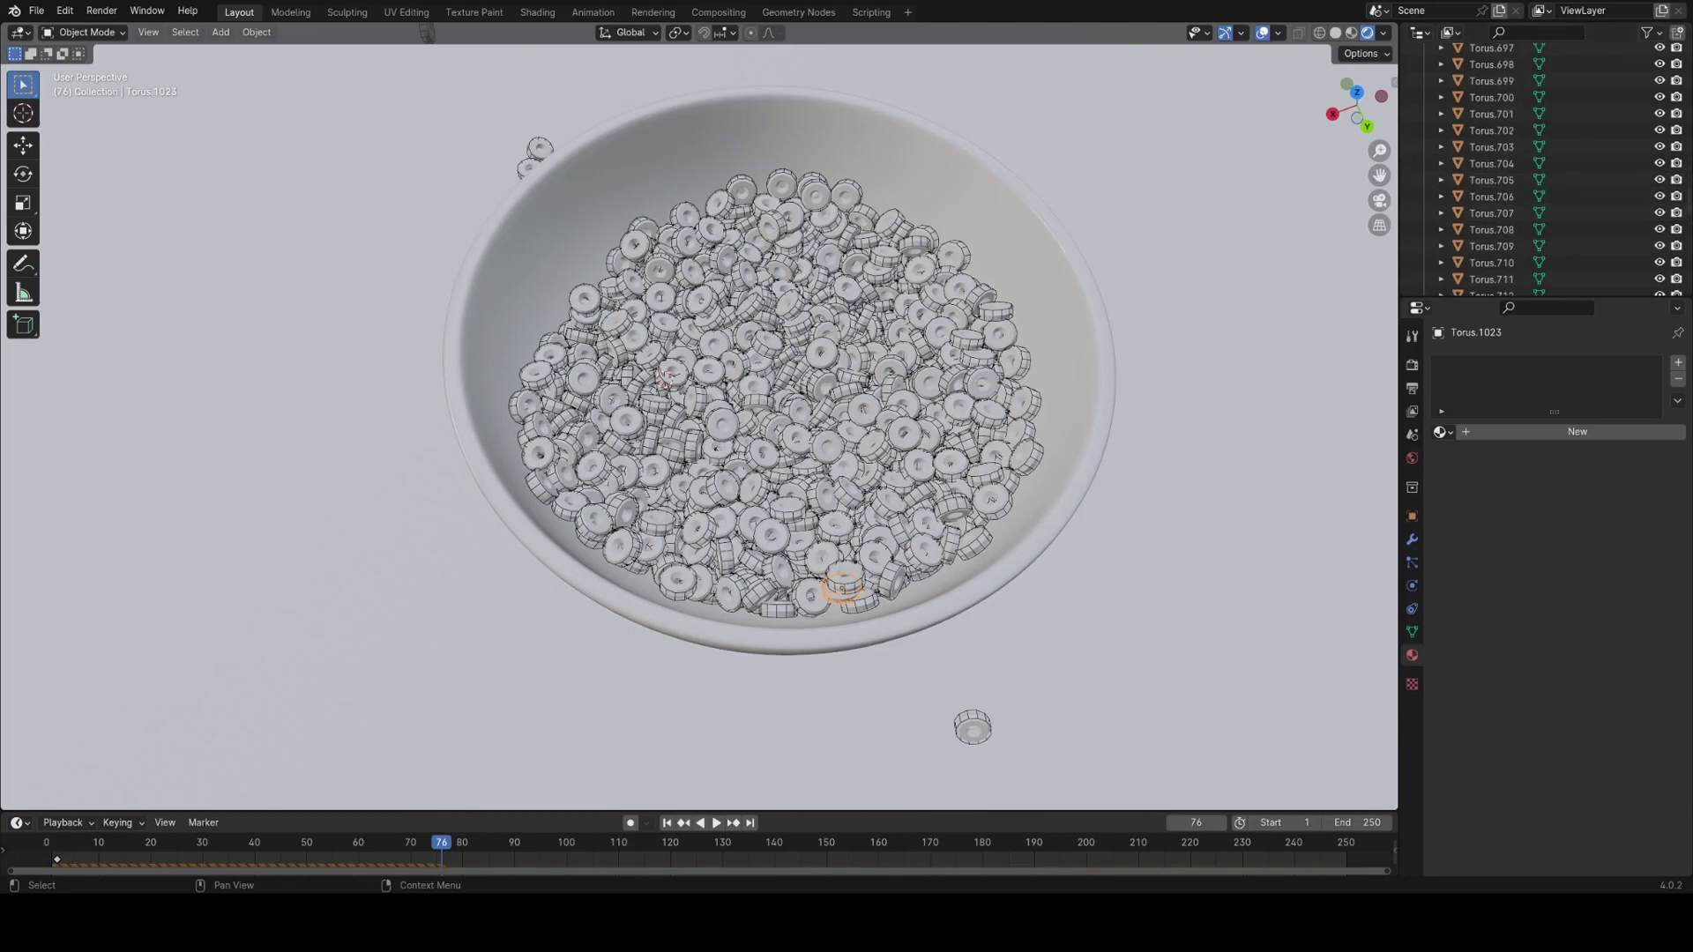
{"action": "left_click_drag", "start_coordinate": [1688, 198], "coordinate": [1676, 44]}
{"action": "left_click", "coordinate": [1489, 106], "text": "shift"}
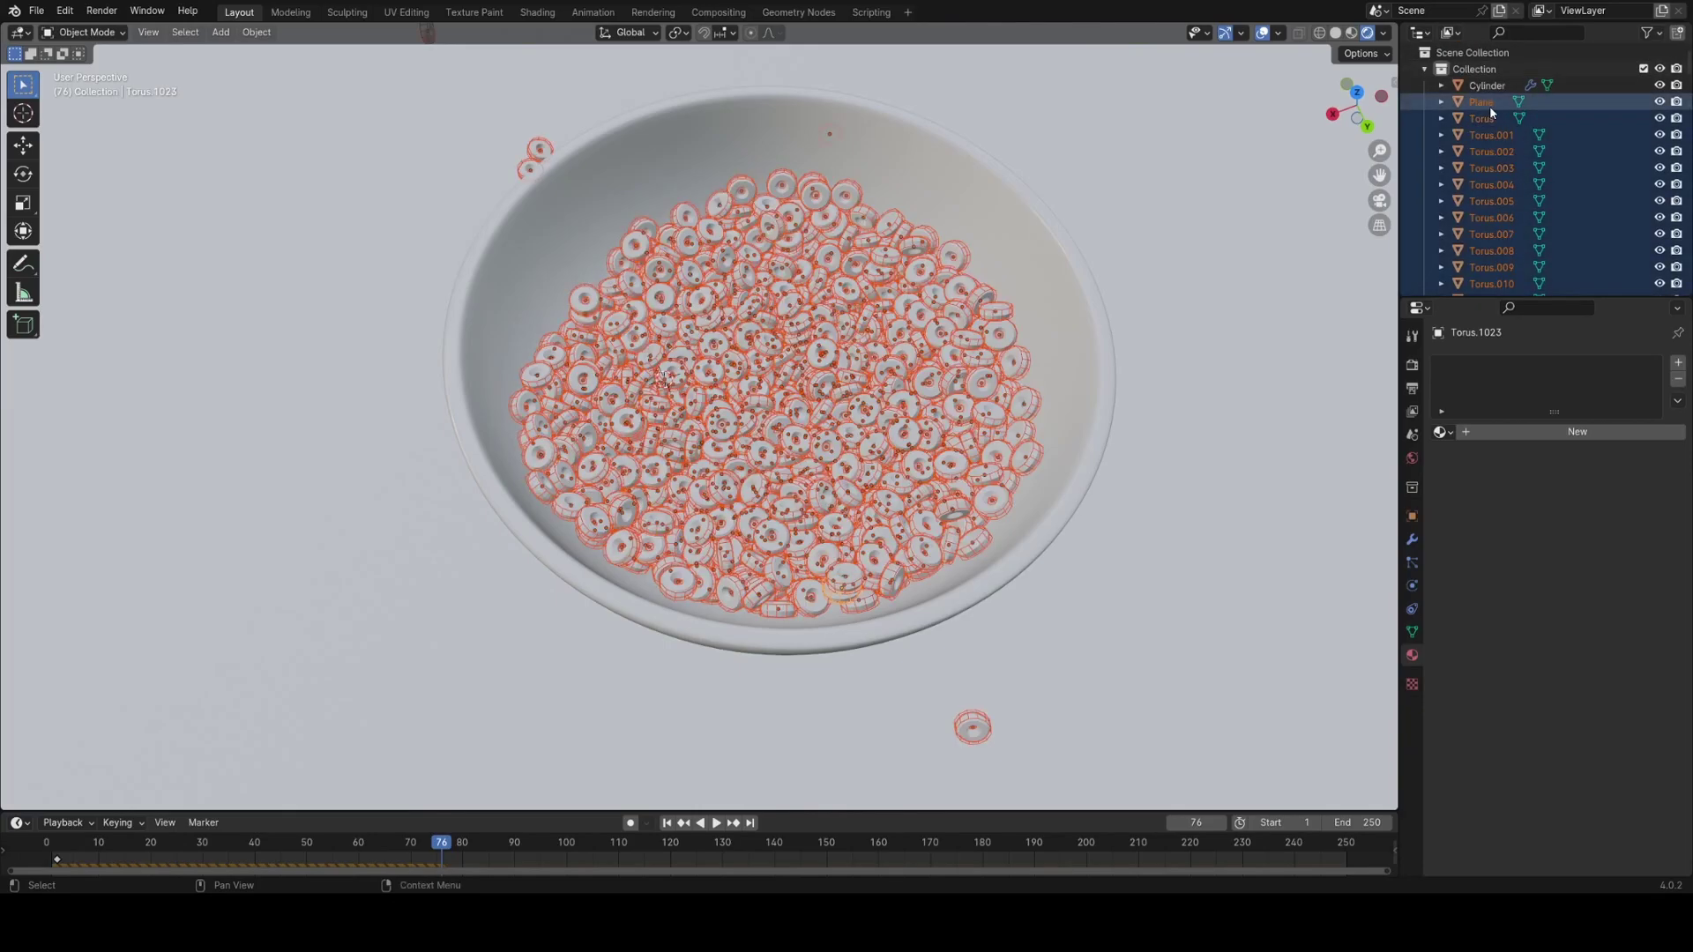
{"action": "left_click", "coordinate": [1481, 103], "text": "ctrl"}
{"action": "key", "text": "b"}
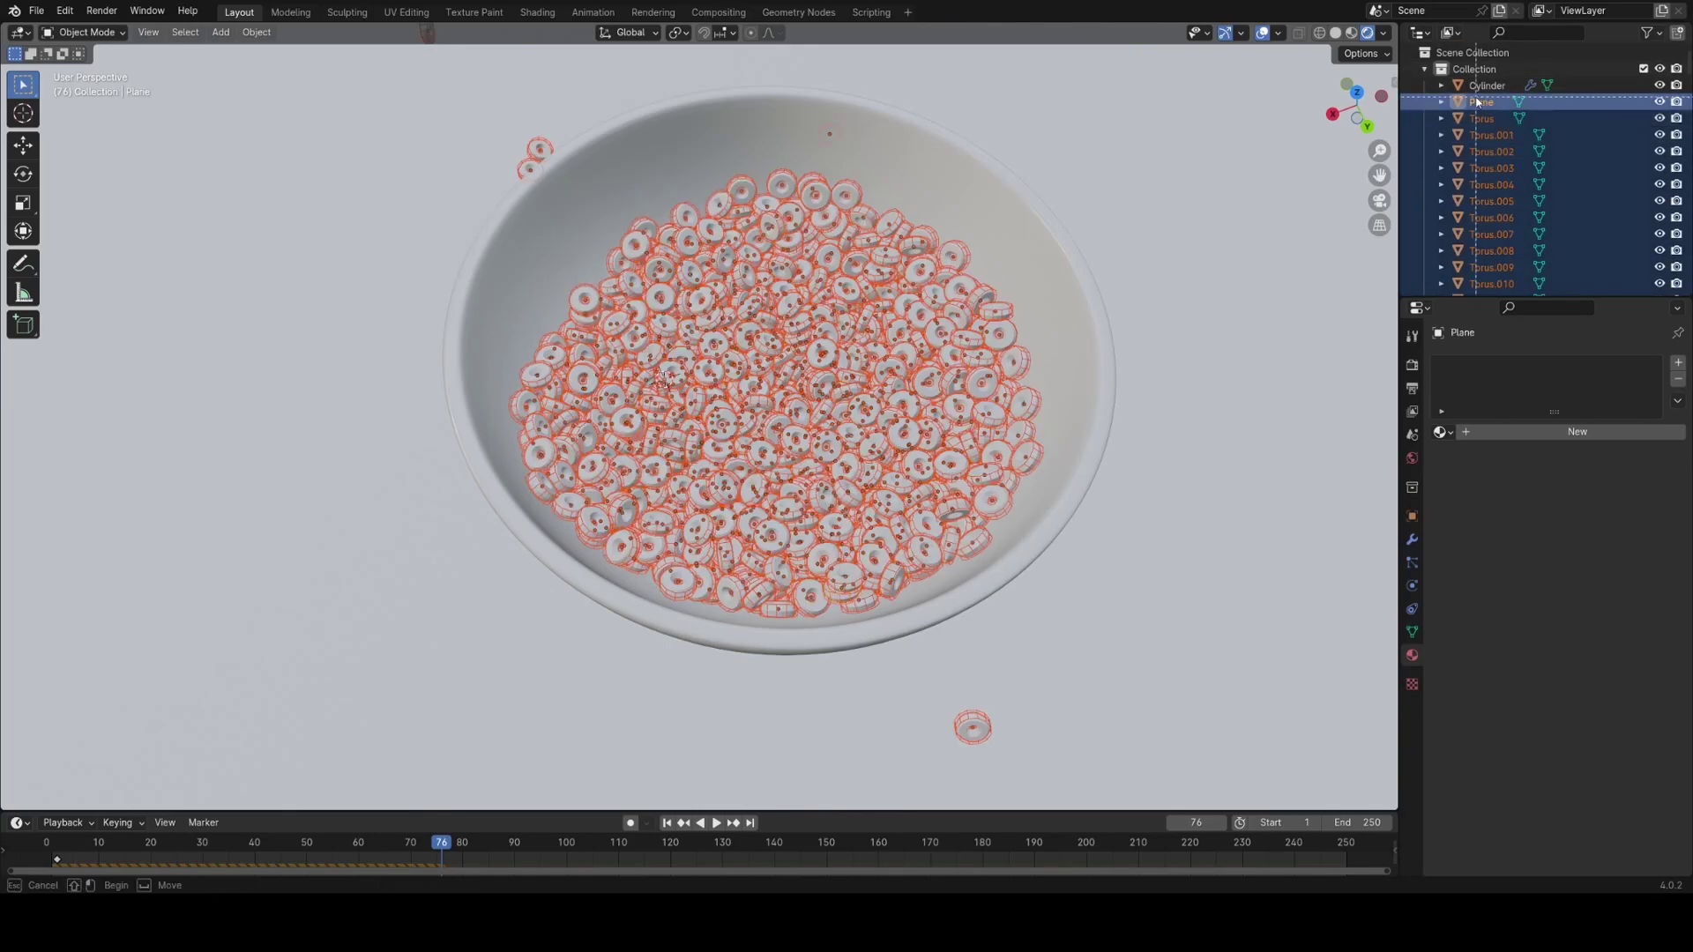
{"action": "middle_click_drag", "start_coordinate": [1498, 112], "coordinate": [1496, 111]}
{"action": "scroll", "coordinate": [1107, 266], "scroll_direction": "down", "scroll_amount": 3}
{"action": "middle_click_drag", "start_coordinate": [1105, 266], "coordinate": [1143, 208]}
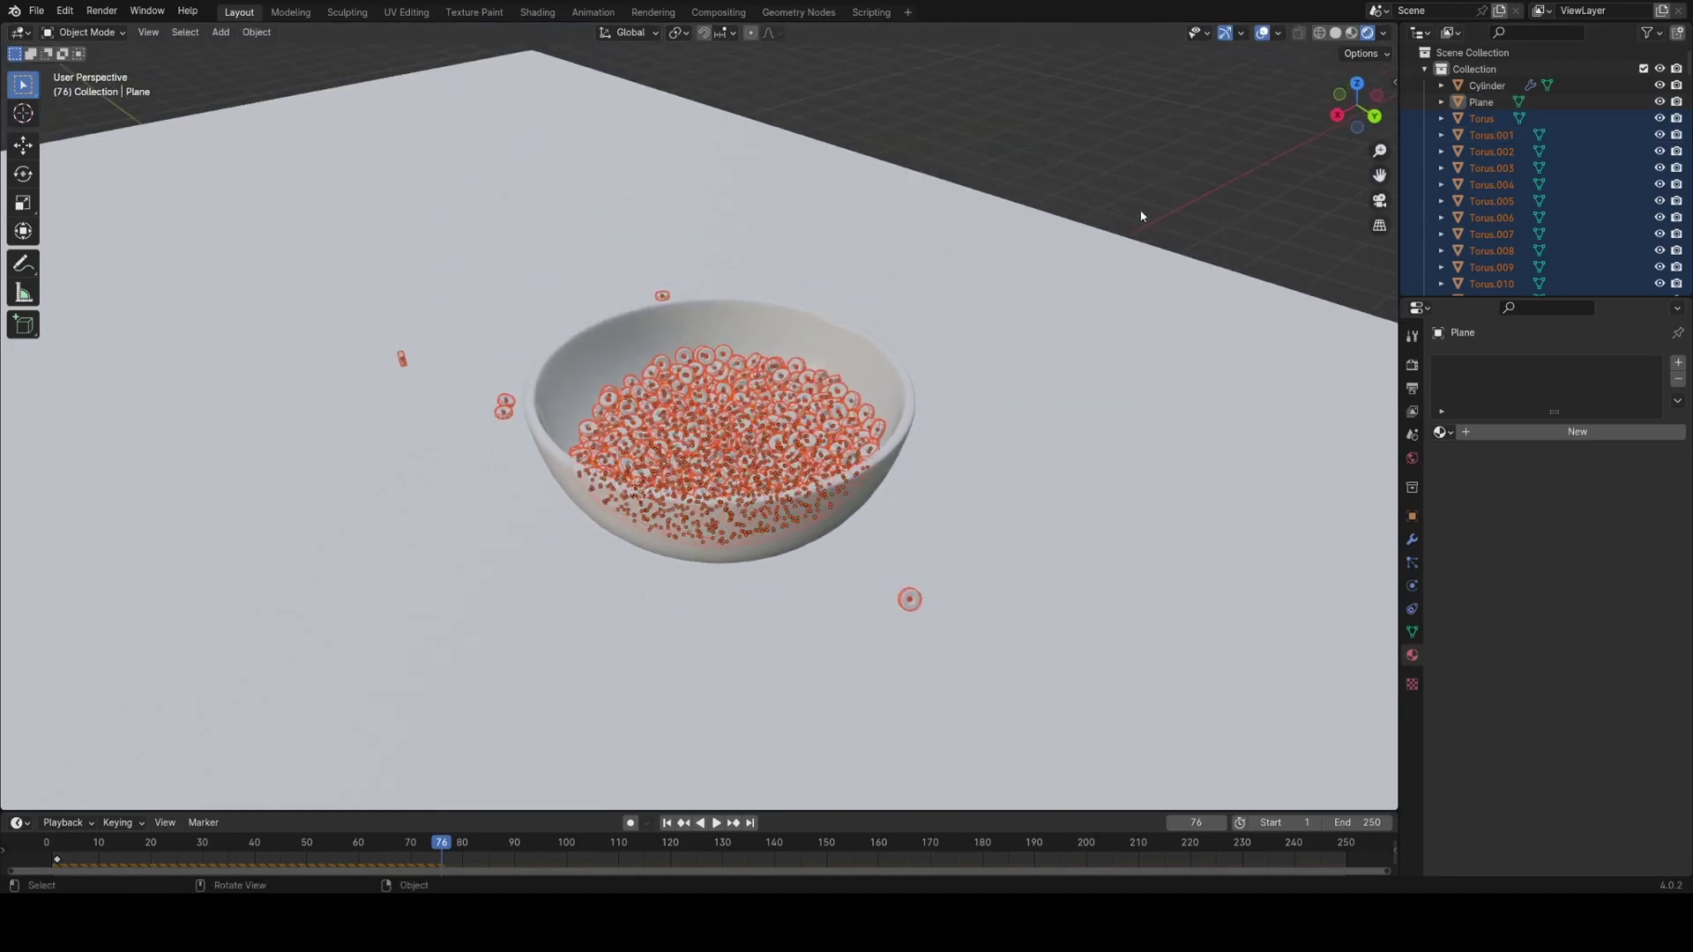
Move the selected tori into a new collection named Cereal.
{"action": "key", "text": "m"}
{"action": "left_click", "coordinate": [1134, 208]}
{"action": "type", "text": "Cereal"}
{"action": "key", "text": "Return"}
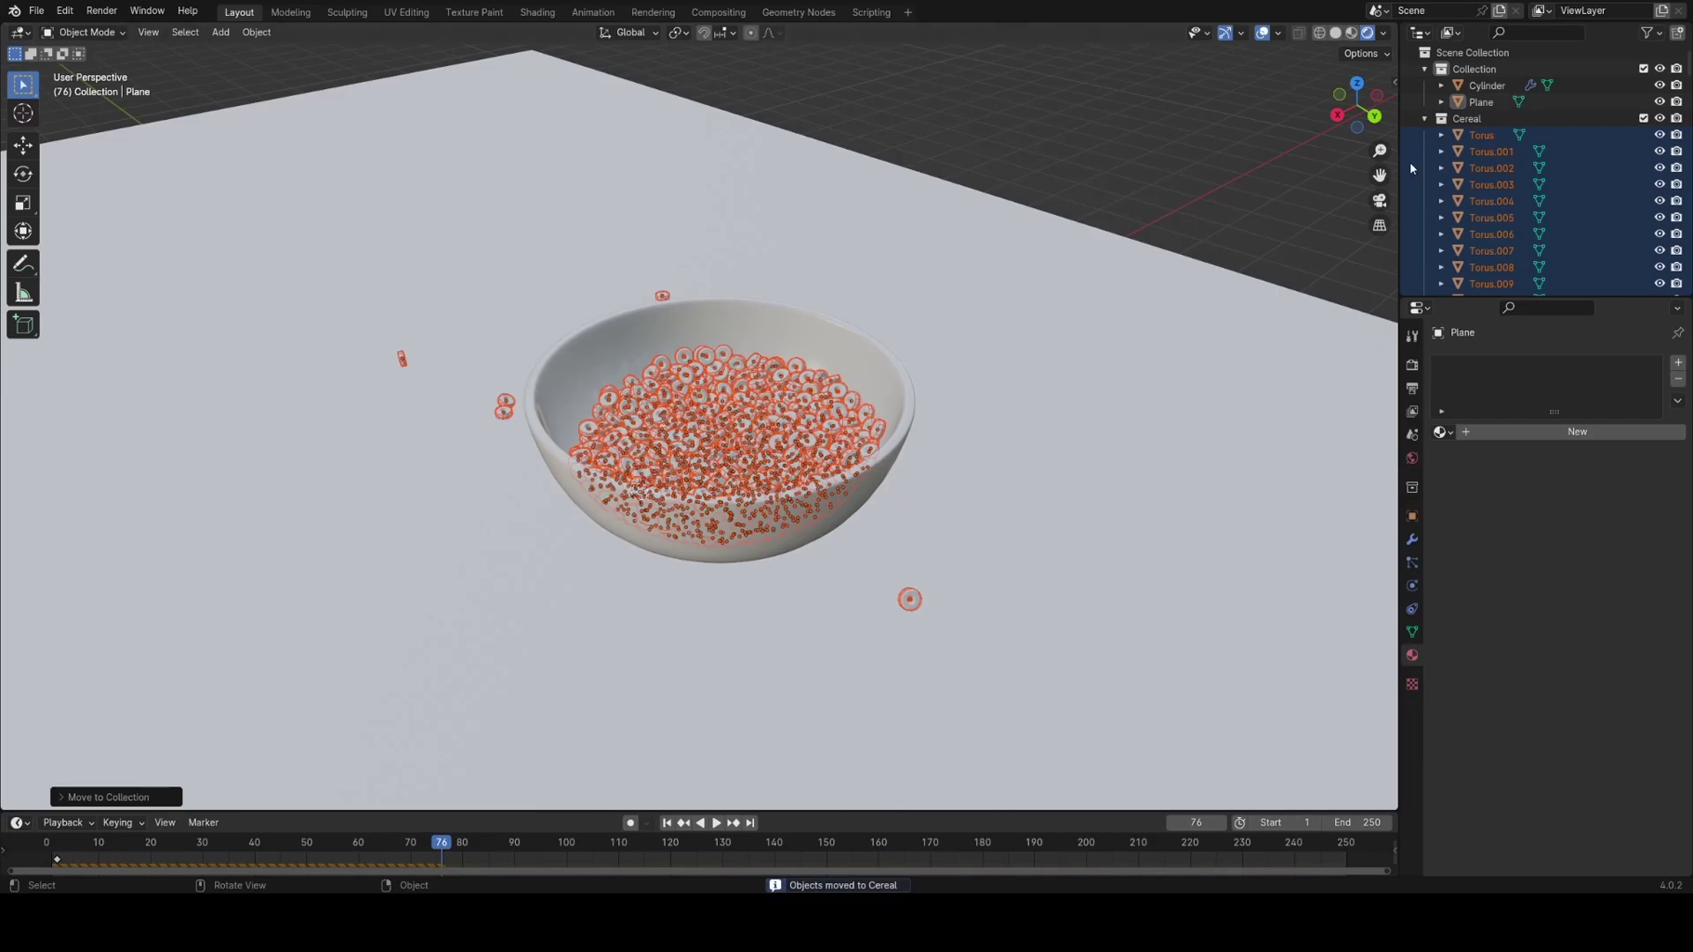
{"action": "middle_click_drag", "start_coordinate": [1014, 440], "coordinate": [946, 481]}
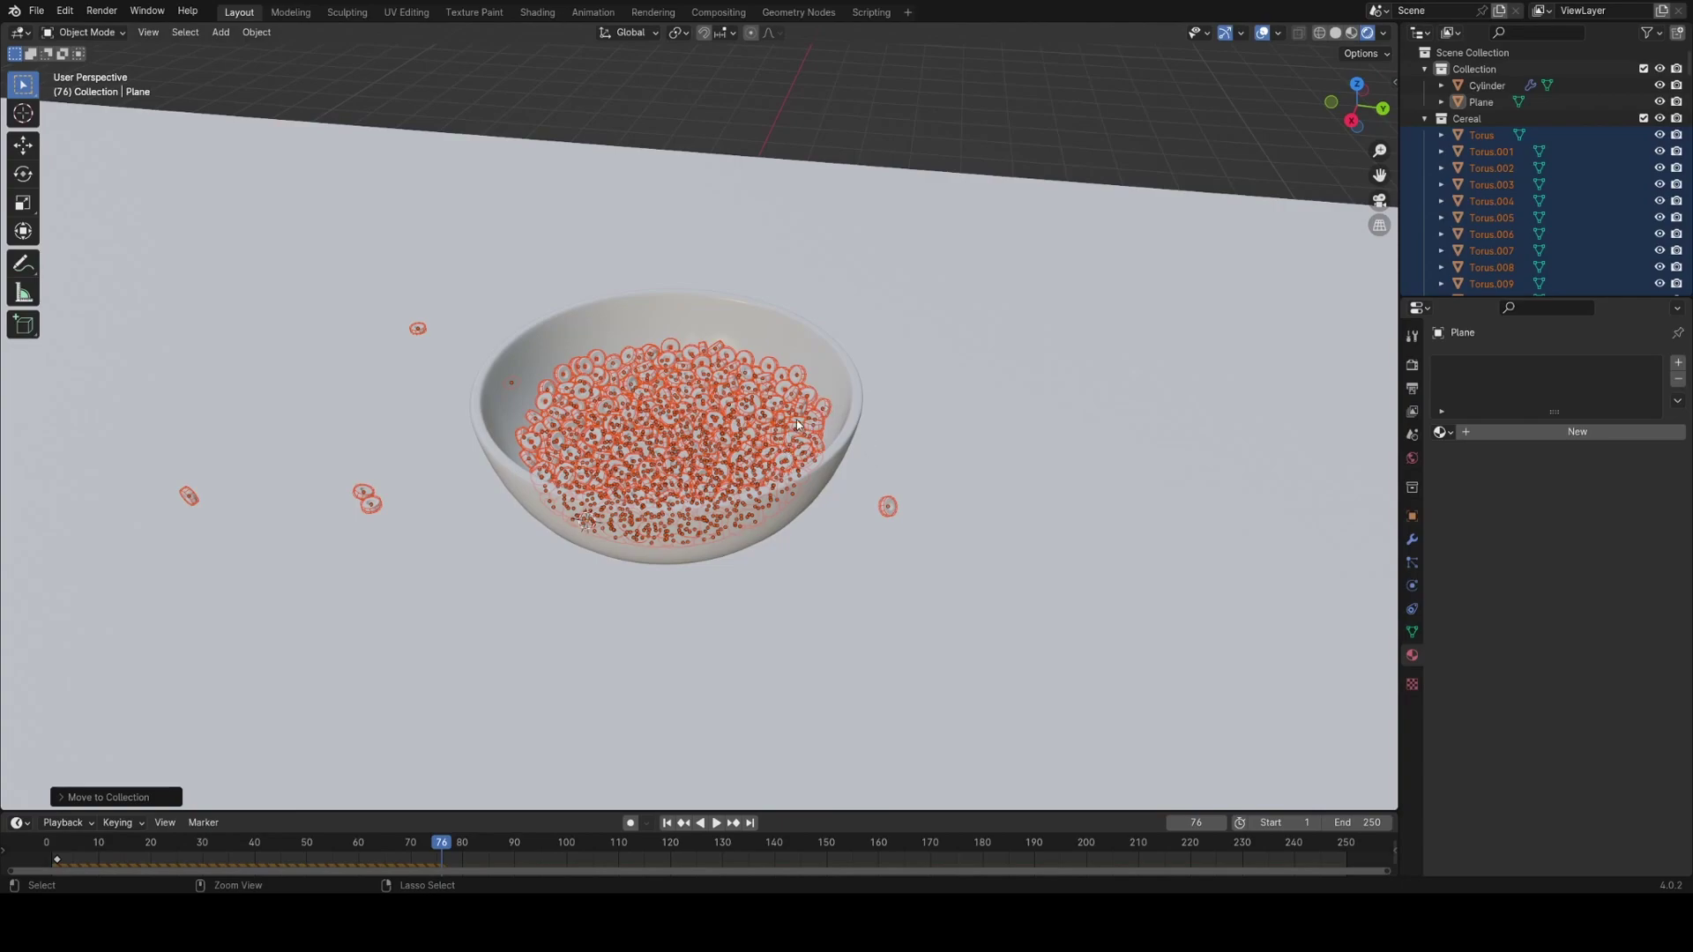
Add a level 1 Subdivision modifier to all the selected tori.
{"action": "key", "text": "ctrl+1"}
{"action": "scroll", "coordinate": [796, 420], "scroll_direction": "down", "scroll_amount": 2}
{"action": "mouse_move", "coordinate": [794, 510]}
{"action": "middle_mouse_down"}
{"action": "mouse_move", "coordinate": [802, 526]}
{"action": "mouse_move", "coordinate": [761, 571]}
{"action": "middle_mouse_up"}
{"action": "scroll", "coordinate": [802, 524], "scroll_direction": "up", "scroll_amount": 7}
{"action": "key", "text": "z"}
{"action": "key", "text": "Escape"}
{"action": "scroll", "coordinate": [763, 571], "scroll_direction": "up", "scroll_amount": 6}
{"action": "scroll", "coordinate": [796, 526], "scroll_direction": "down", "scroll_amount": 8}
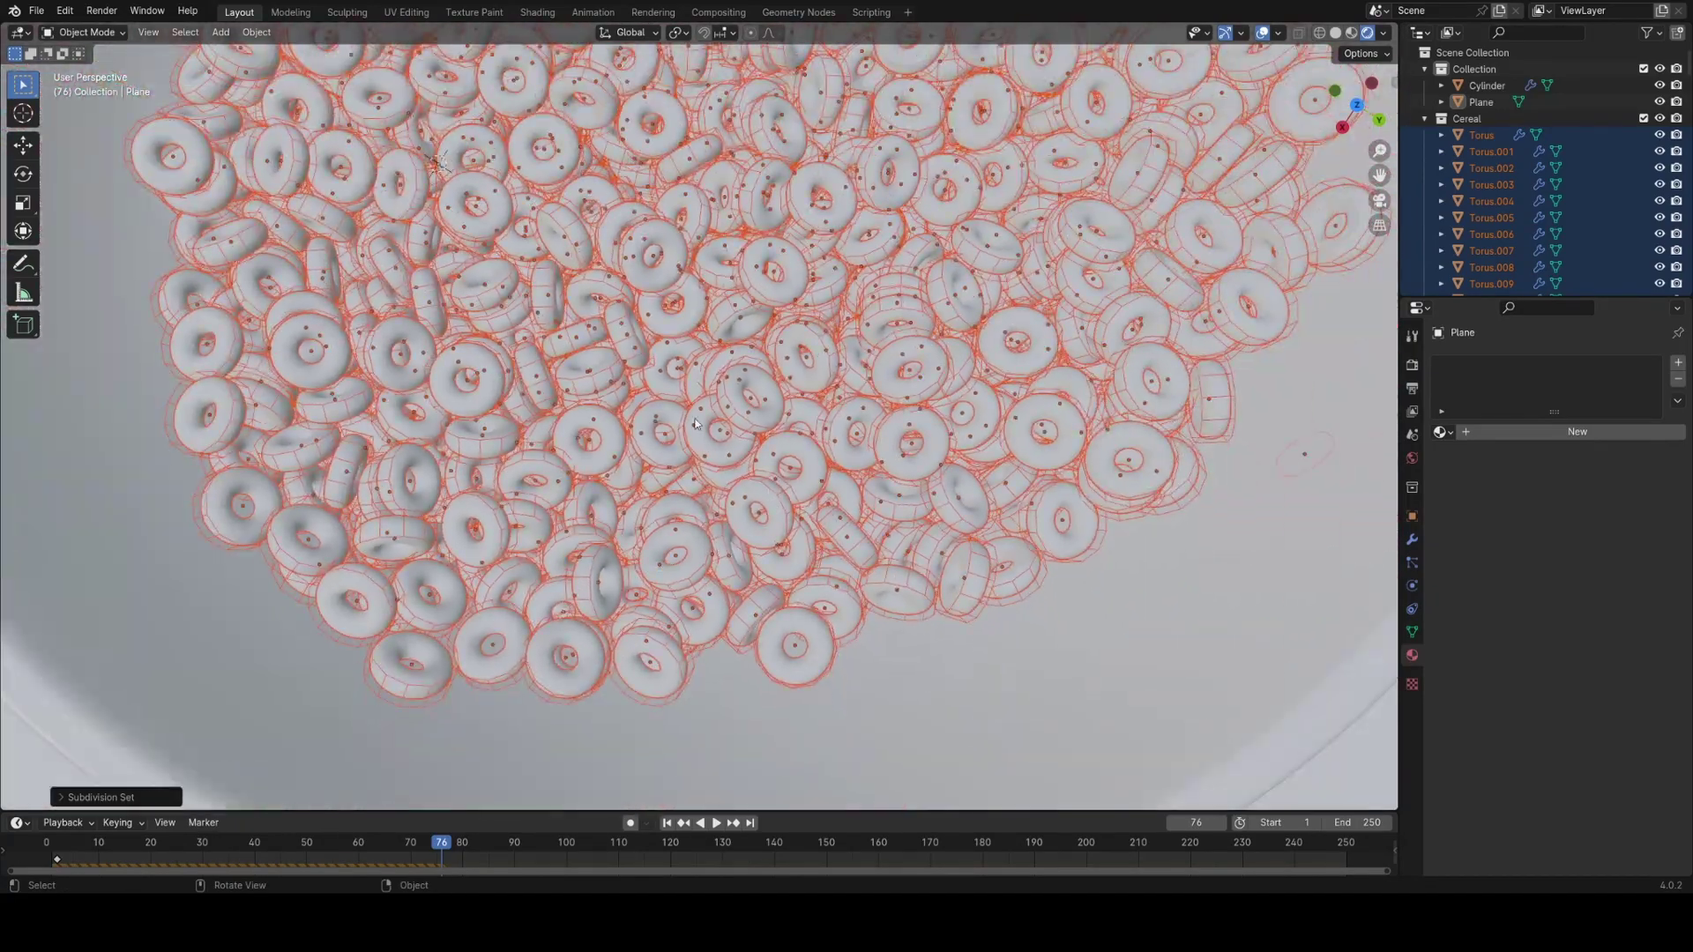
Apply Shade Smooth to the selected tori.
{"action": "right_click", "coordinate": [623, 374]}
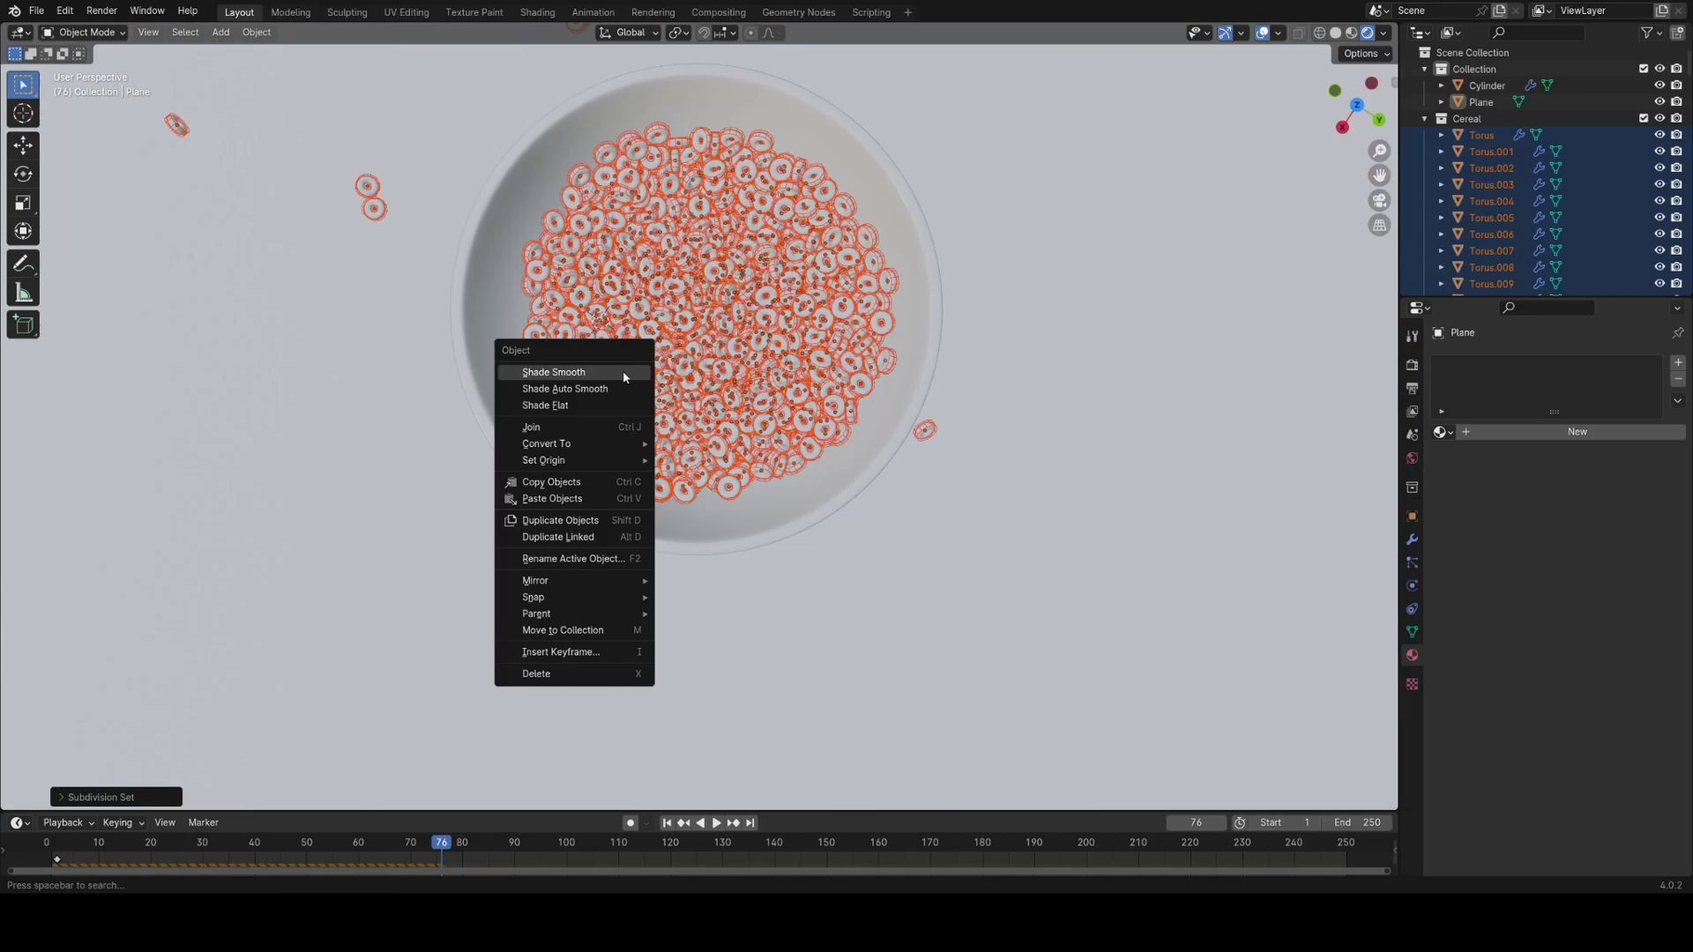
{"action": "left_click", "coordinate": [623, 372]}
{"action": "mouse_move", "coordinate": [670, 388]}
{"action": "middle_mouse_down"}
{"action": "mouse_move", "coordinate": [794, 397]}
{"action": "mouse_move", "coordinate": [868, 439]}
{"action": "middle_mouse_up"}
{"action": "scroll", "coordinate": [794, 396], "scroll_direction": "up", "scroll_amount": 8}
{"action": "scroll", "coordinate": [869, 439], "scroll_direction": "down", "scroll_amount": 8}
Hide the overlays in the rendered viewport.
{"action": "key", "text": "z"}
{"action": "left_click", "coordinate": [829, 342]}
{"action": "mouse_move", "coordinate": [768, 389]}
{"action": "middle_mouse_down"}
{"action": "mouse_move", "coordinate": [901, 473]}
{"action": "mouse_move", "coordinate": [956, 432]}
{"action": "mouse_move", "coordinate": [887, 571]}
{"action": "mouse_move", "coordinate": [757, 417]}
{"action": "mouse_move", "coordinate": [742, 351]}
{"action": "mouse_move", "coordinate": [674, 377]}
{"action": "mouse_move", "coordinate": [854, 368]}
{"action": "mouse_move", "coordinate": [912, 422]}
{"action": "mouse_move", "coordinate": [1131, 447]}
{"action": "middle_mouse_up"}
{"action": "scroll", "coordinate": [901, 473], "scroll_direction": "down", "scroll_amount": 3}
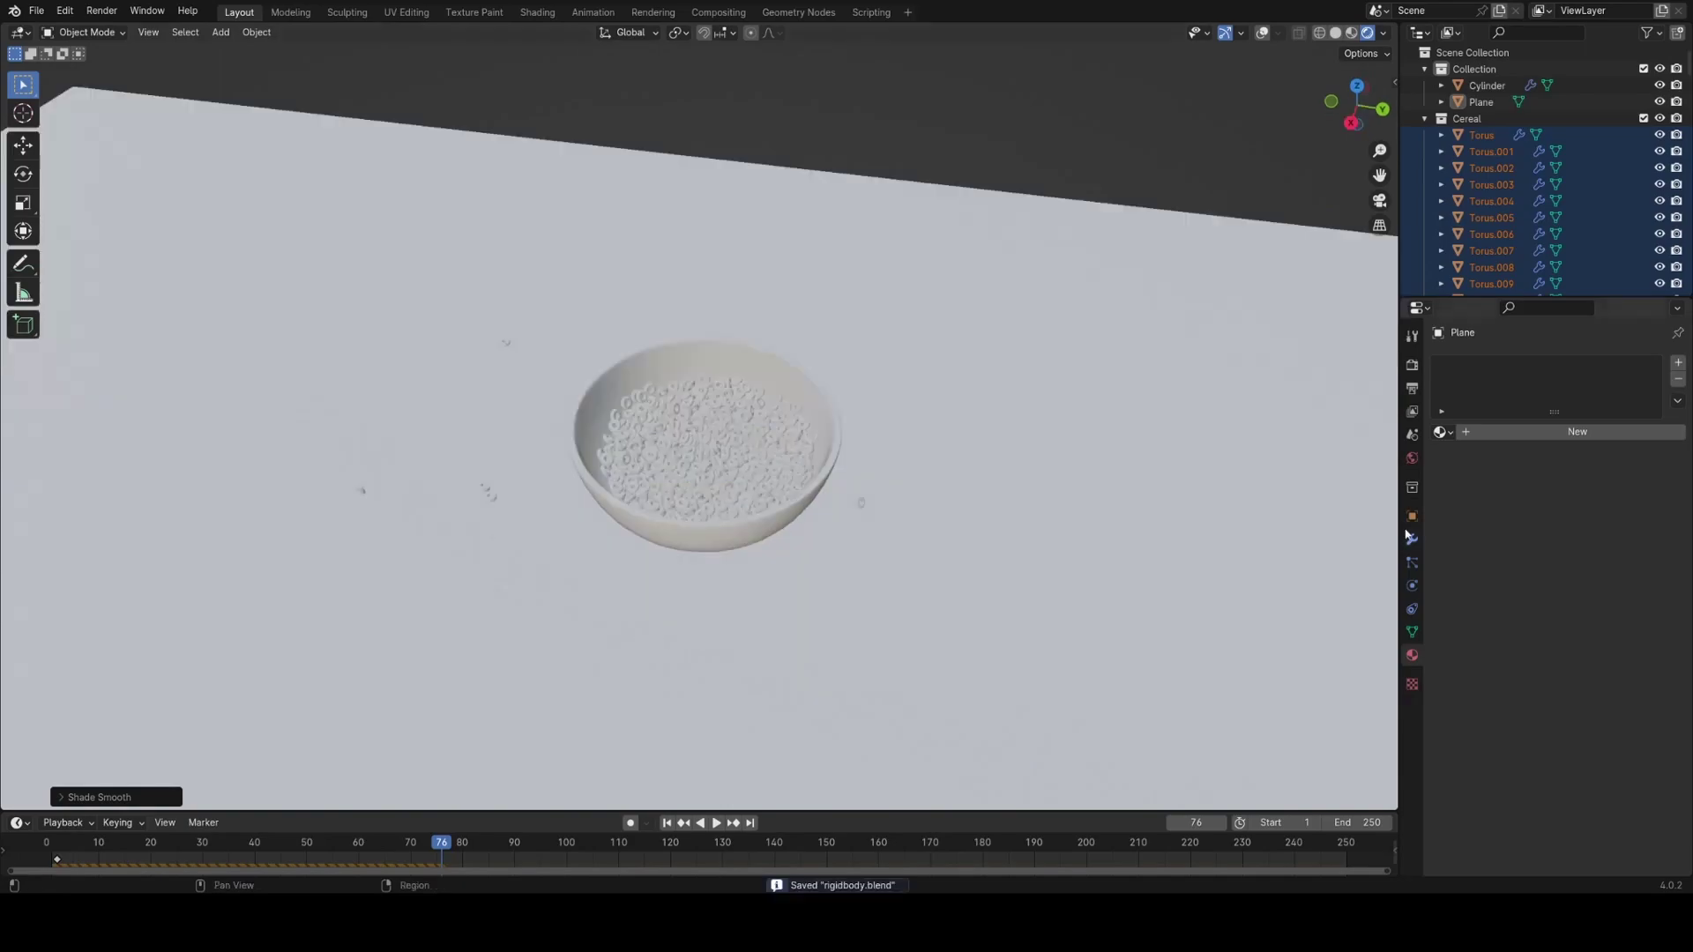
{"action": "middle_click_drag", "start_coordinate": [679, 447], "coordinate": [749, 411]}
{"action": "scroll", "coordinate": [750, 411], "scroll_direction": "up", "scroll_amount": 3}
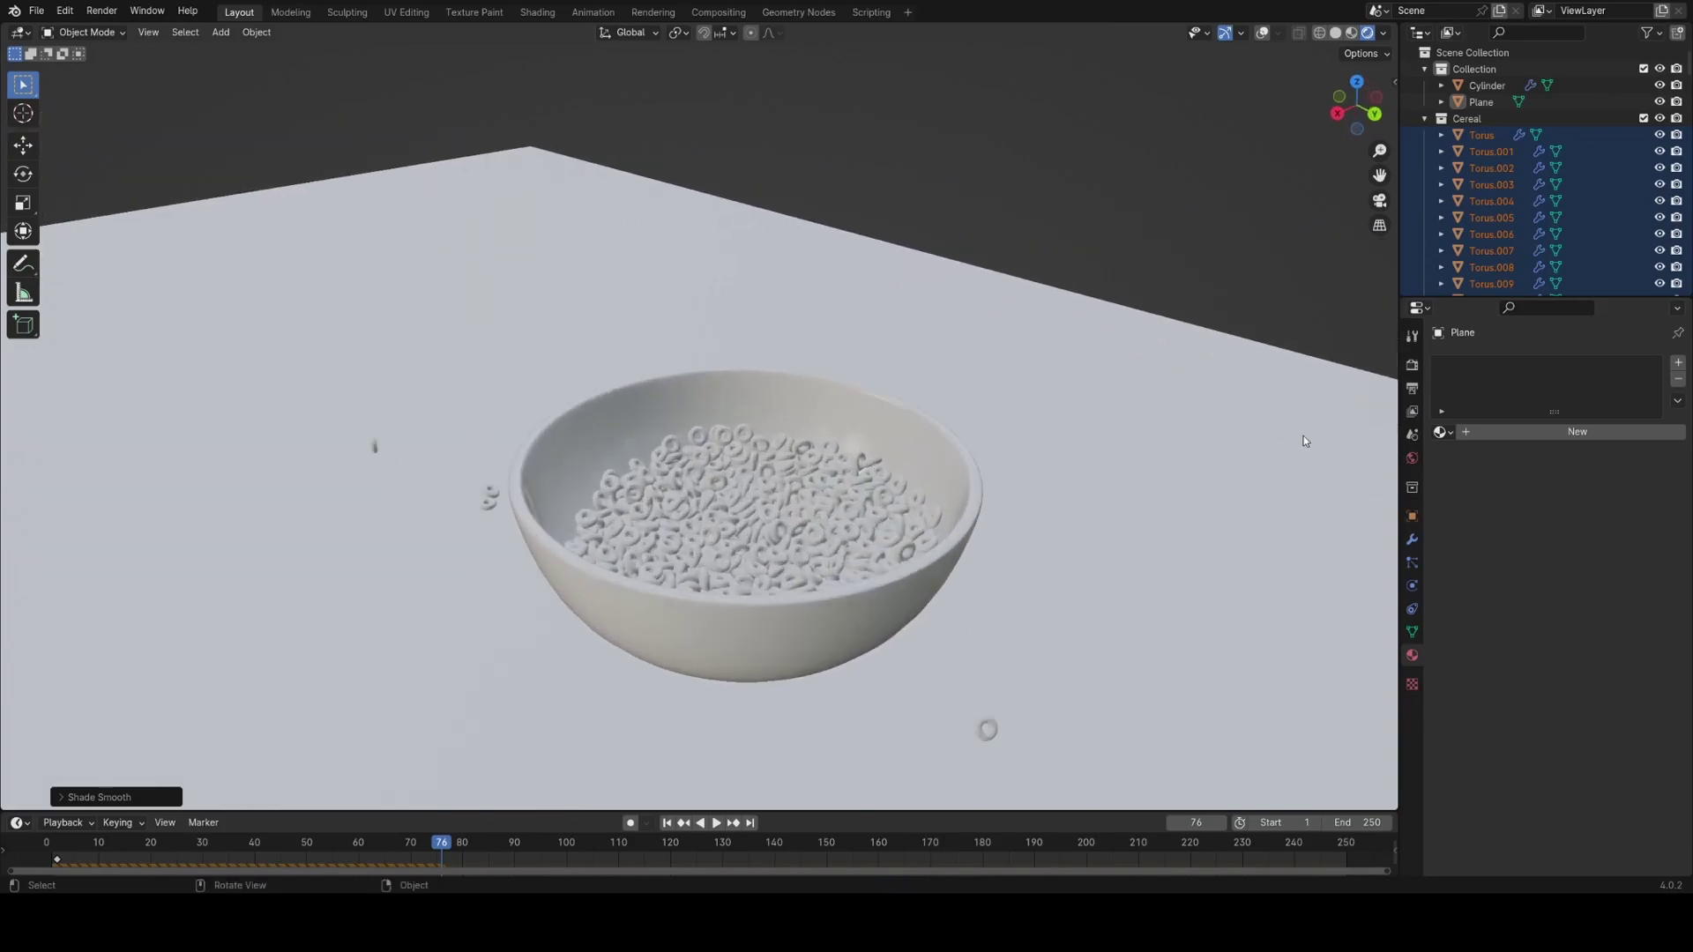
Create a material named cherrio on the active plane and link it to all the selected tori.
{"action": "left_click", "coordinate": [1516, 434]}
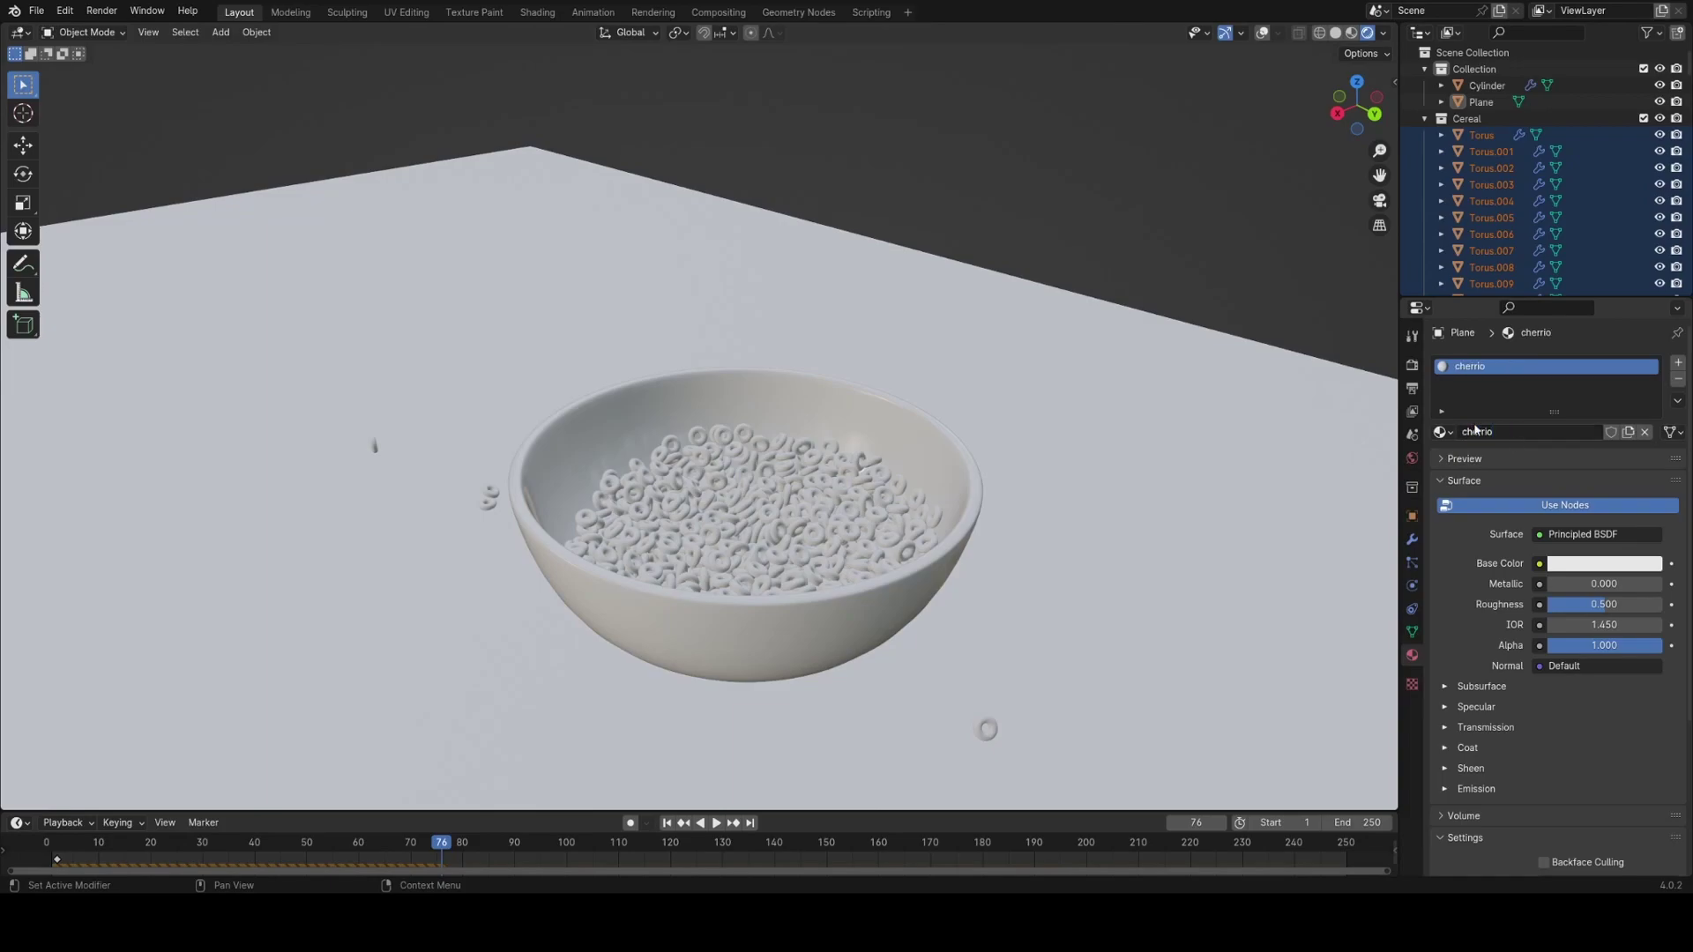
{"action": "key", "text": "ctrl+l"}
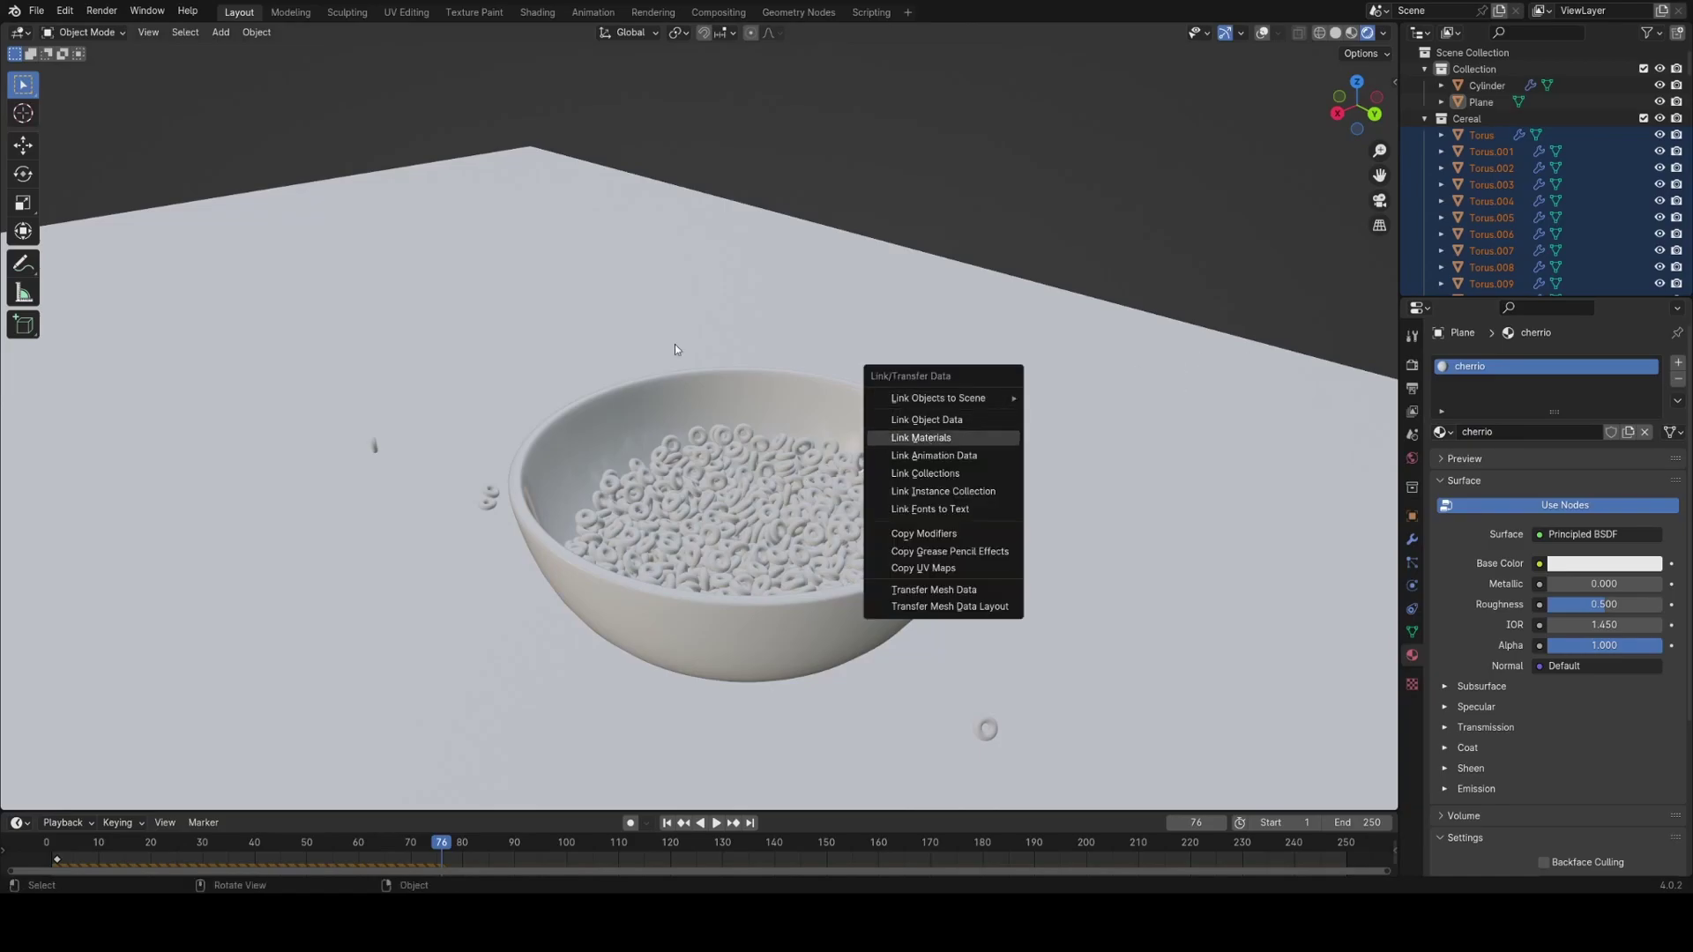
{"action": "key", "text": "Return"}
{"action": "middle_click_drag", "start_coordinate": [654, 455], "coordinate": [870, 446]}
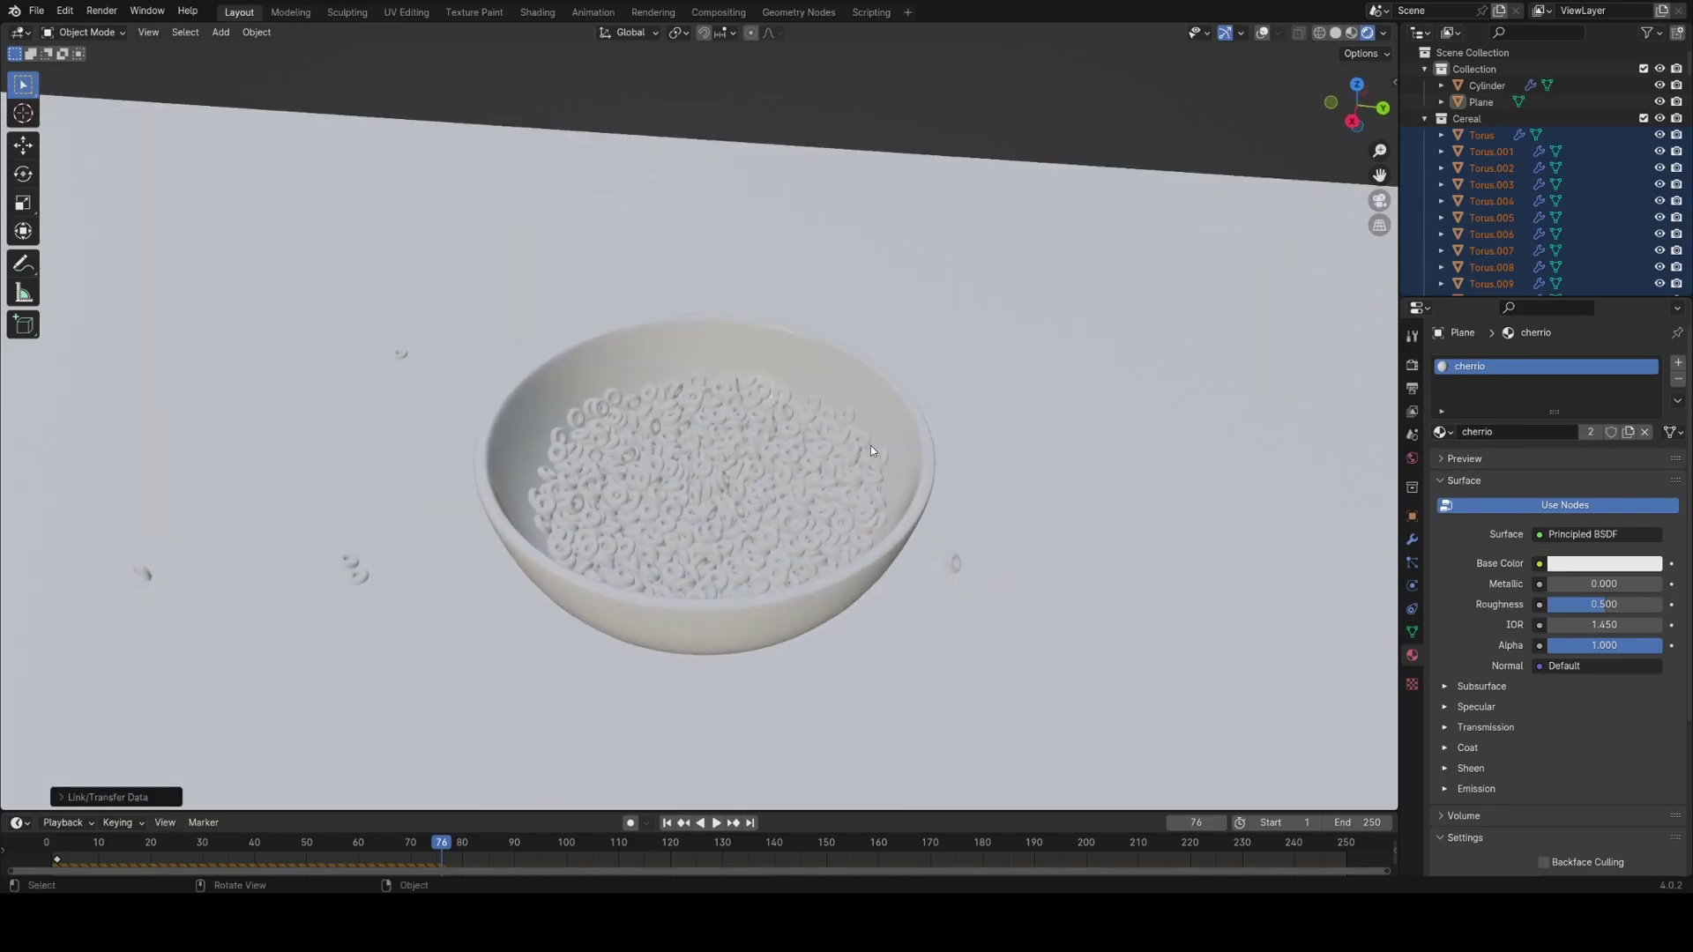
Set the base color of the cherrio material to a soft red.
{"action": "left_click", "coordinate": [1600, 562]}
{"action": "mouse_move", "coordinate": [1558, 437]}
{"action": "left_mouse_down"}
{"action": "mouse_move", "coordinate": [1557, 410]}
{"action": "mouse_move", "coordinate": [1555, 431]}
{"action": "left_mouse_up"}
{"action": "middle_click_drag", "start_coordinate": [969, 493], "coordinate": [935, 423]}
{"action": "scroll", "coordinate": [934, 423], "scroll_direction": "down", "scroll_amount": 3}
Select the floor plane and replace its cherrio material with a separate new material.
{"action": "left_click", "coordinate": [938, 503]}
{"action": "key", "text": "g"}
{"action": "key", "text": "Escape"}
{"action": "left_click", "coordinate": [1412, 539]}
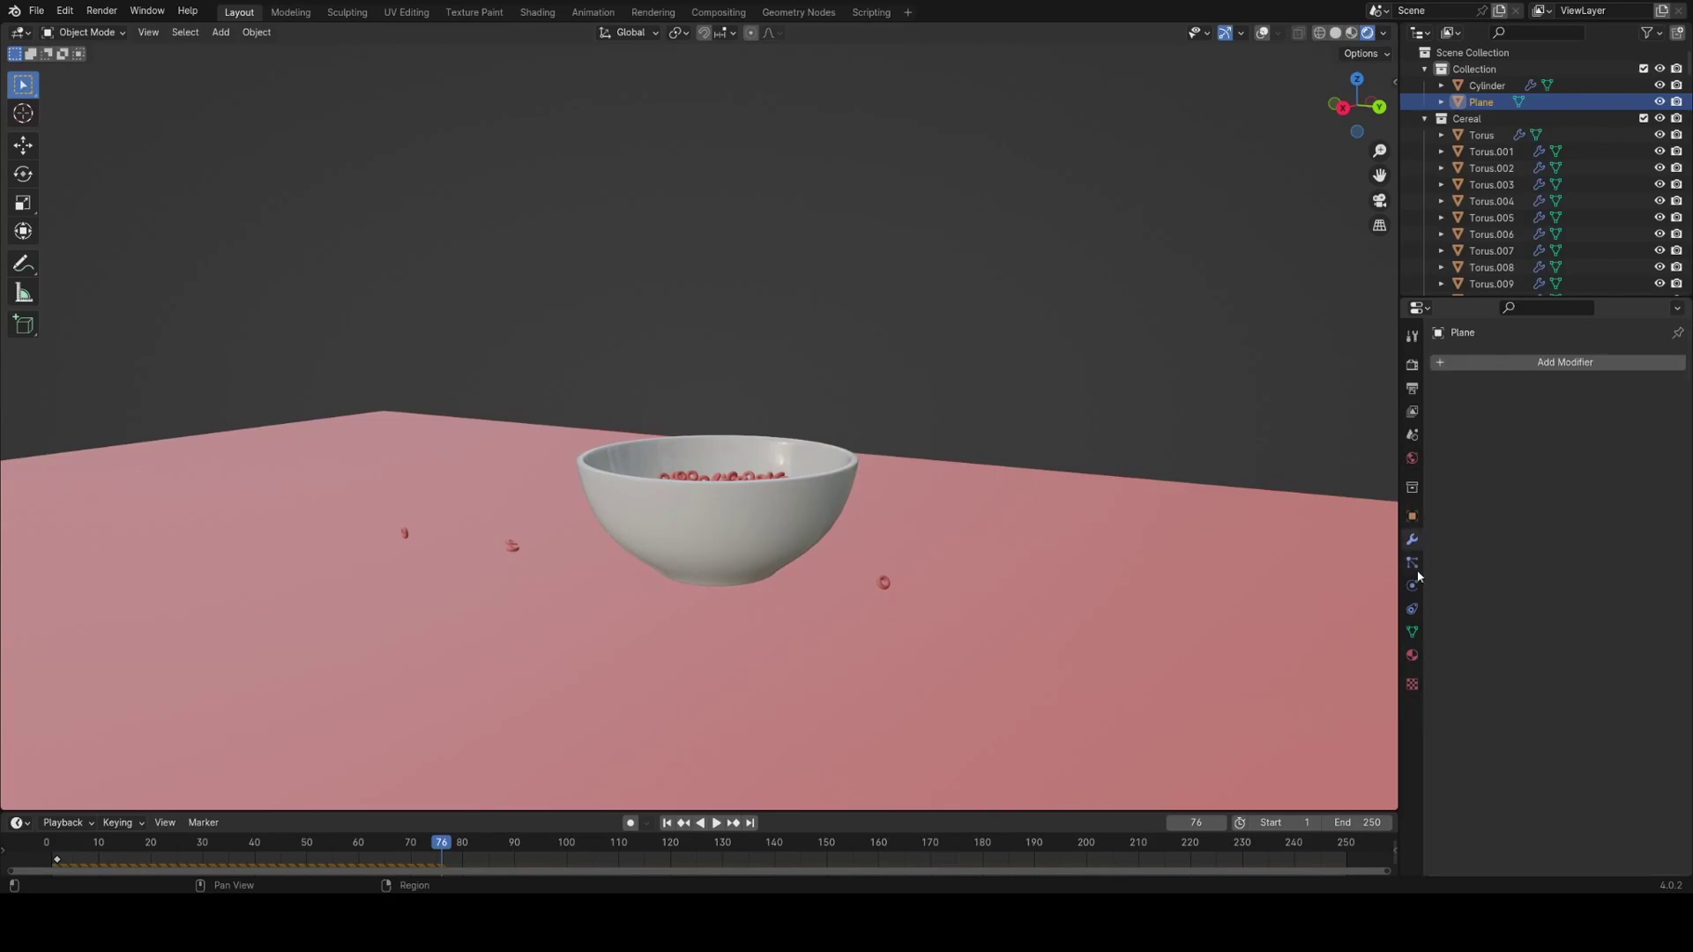
{"action": "left_click", "coordinate": [1413, 656]}
{"action": "left_click", "coordinate": [1672, 433]}
{"action": "middle_click_drag", "start_coordinate": [794, 618], "coordinate": [1322, 437]}
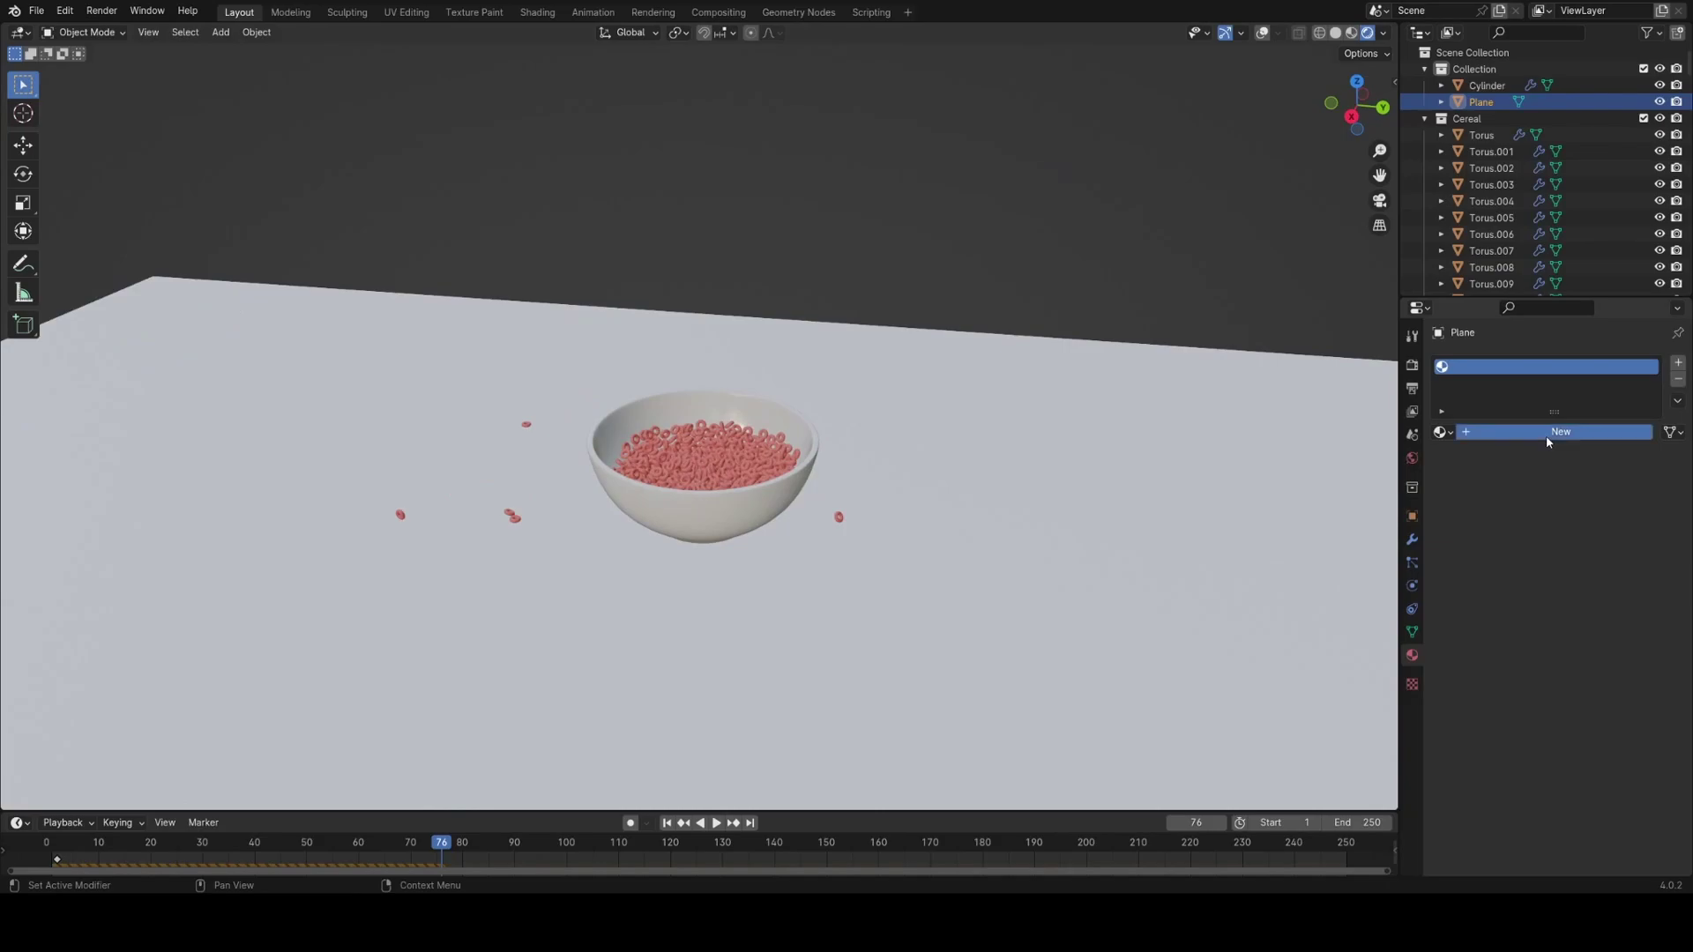
{"action": "left_click", "coordinate": [1546, 432]}
{"action": "double_click", "coordinate": [1529, 432]}
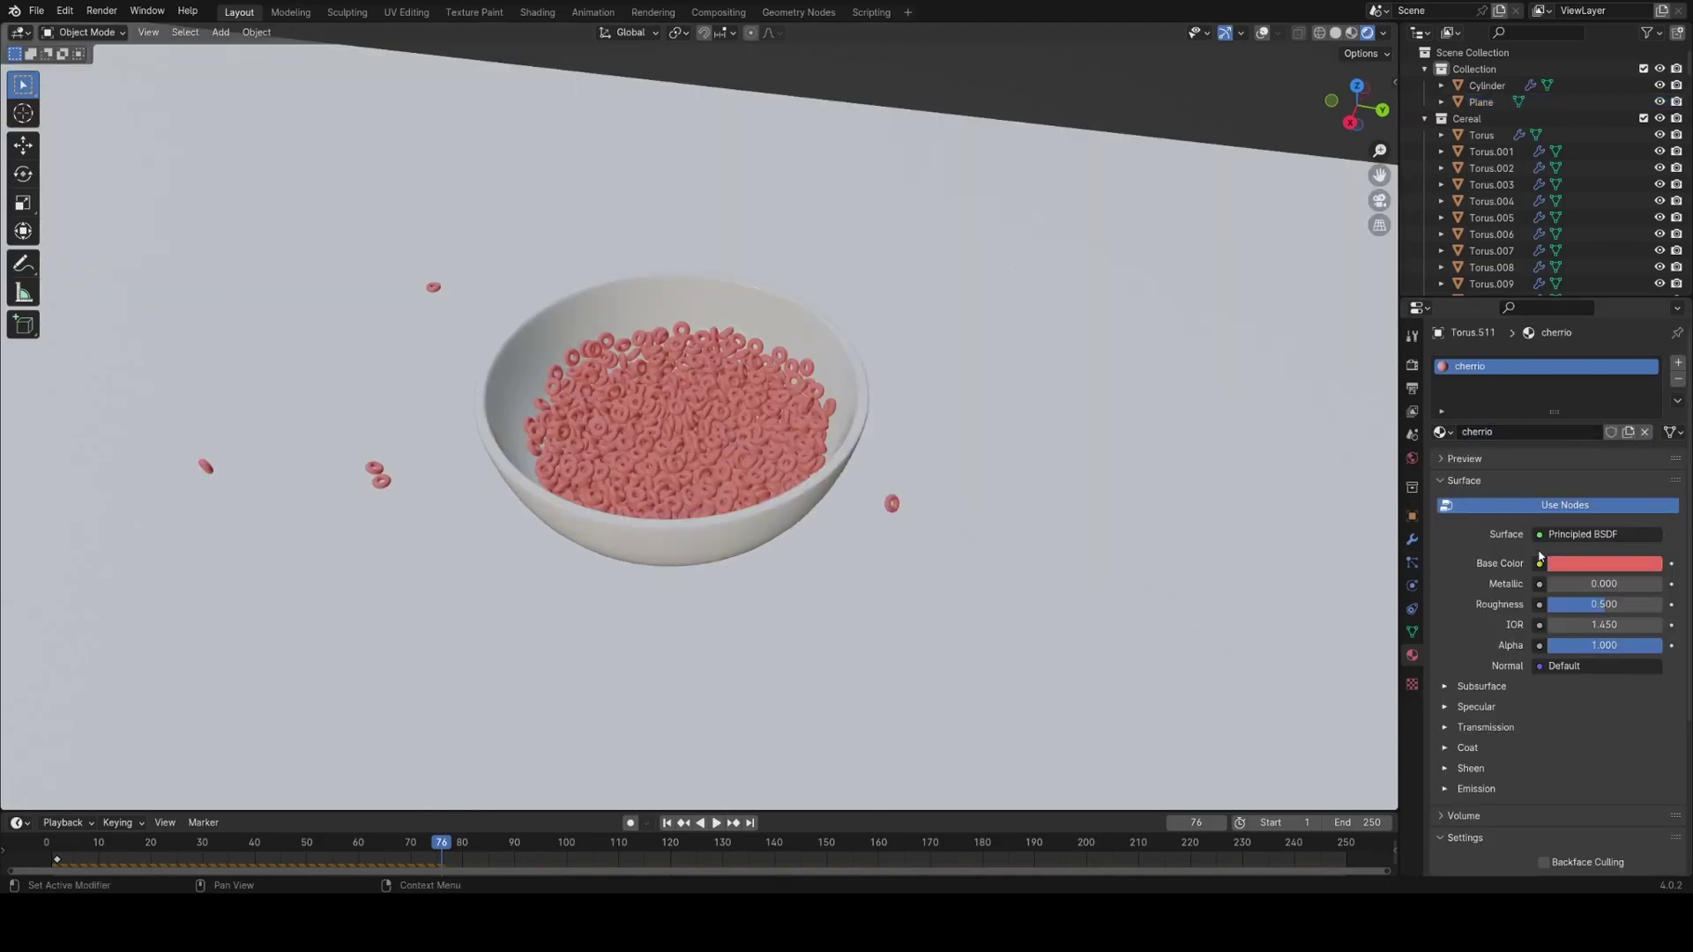
Set the cherrio material's base color to light orange with hue 0.066 and saturation 0.840.
{"action": "left_click", "coordinate": [1605, 563]}
{"action": "left_click_drag", "start_coordinate": [1560, 490], "coordinate": [1606, 506]}
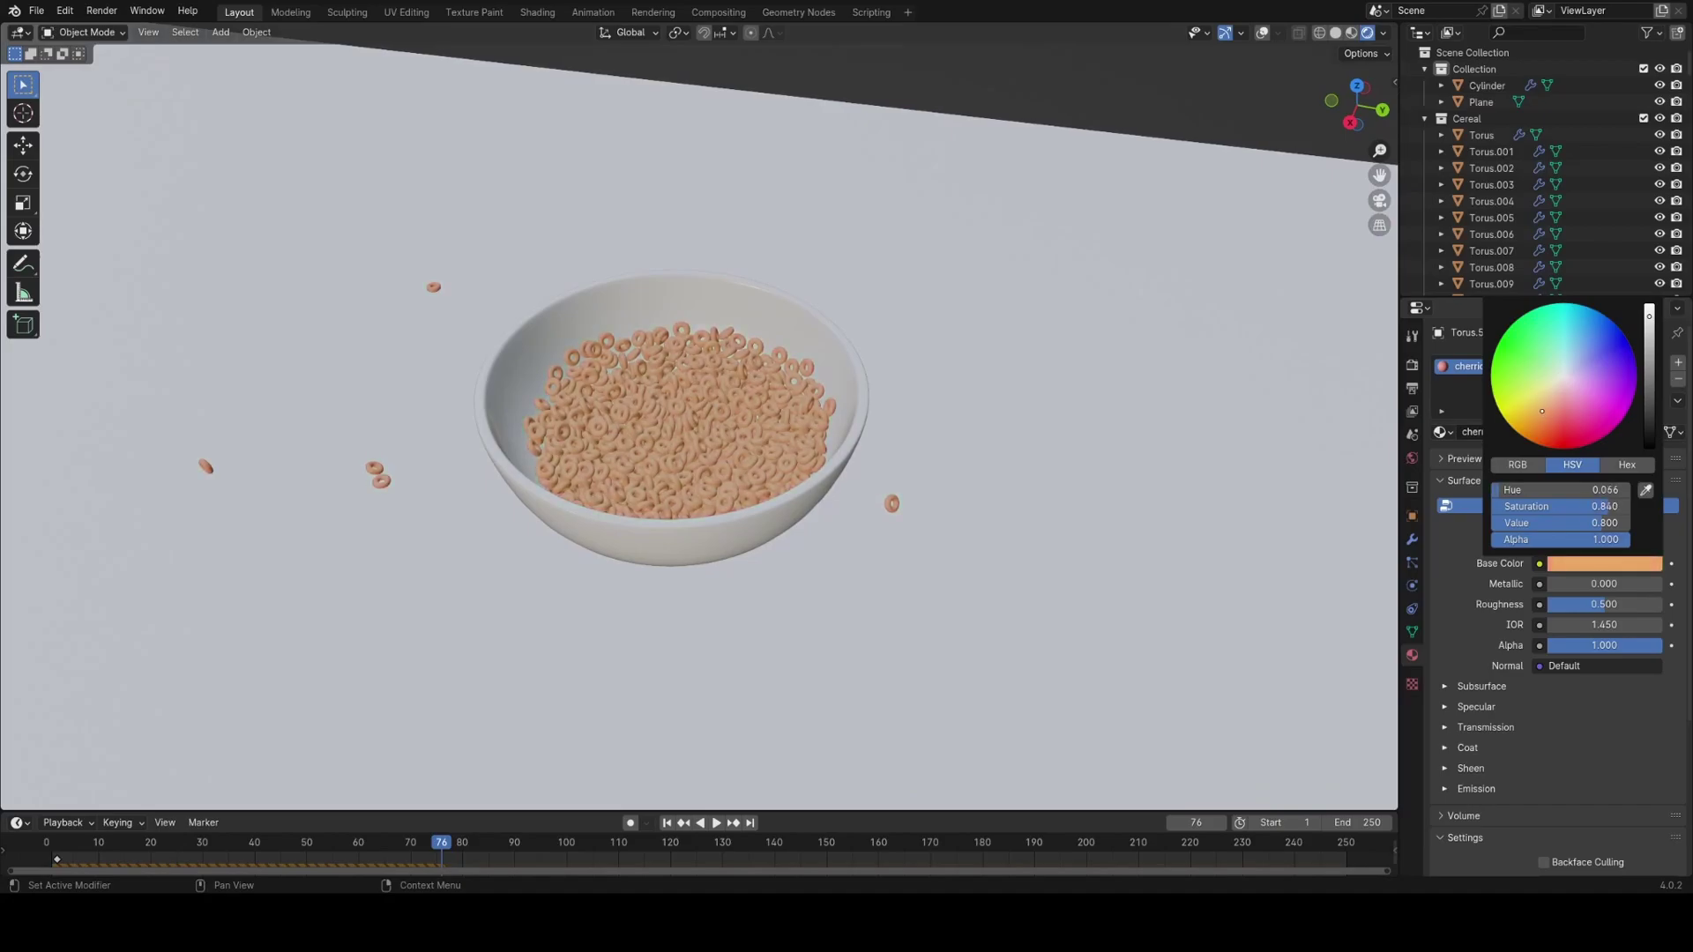
Split the 3D view vertically with a Shader Editor beside it and hide the viewport gizmos.
{"action": "left_click_drag", "start_coordinate": [1396, 24], "coordinate": [730, 88]}
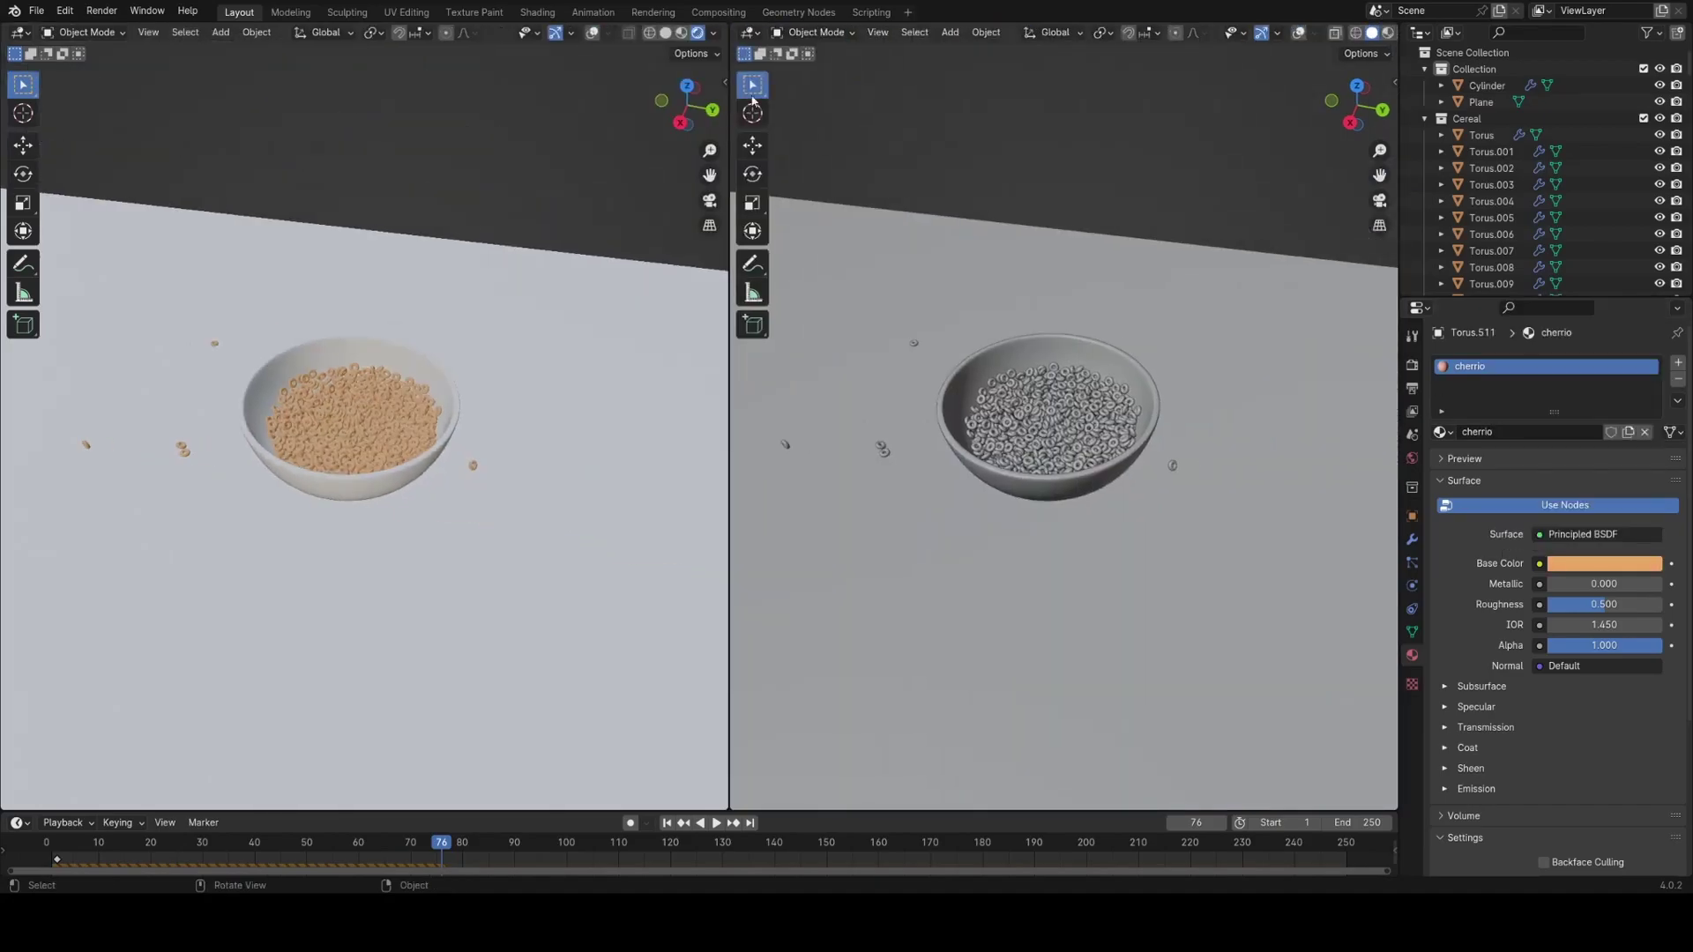
{"action": "left_click", "coordinate": [745, 33]}
{"action": "left_click", "coordinate": [776, 185]}
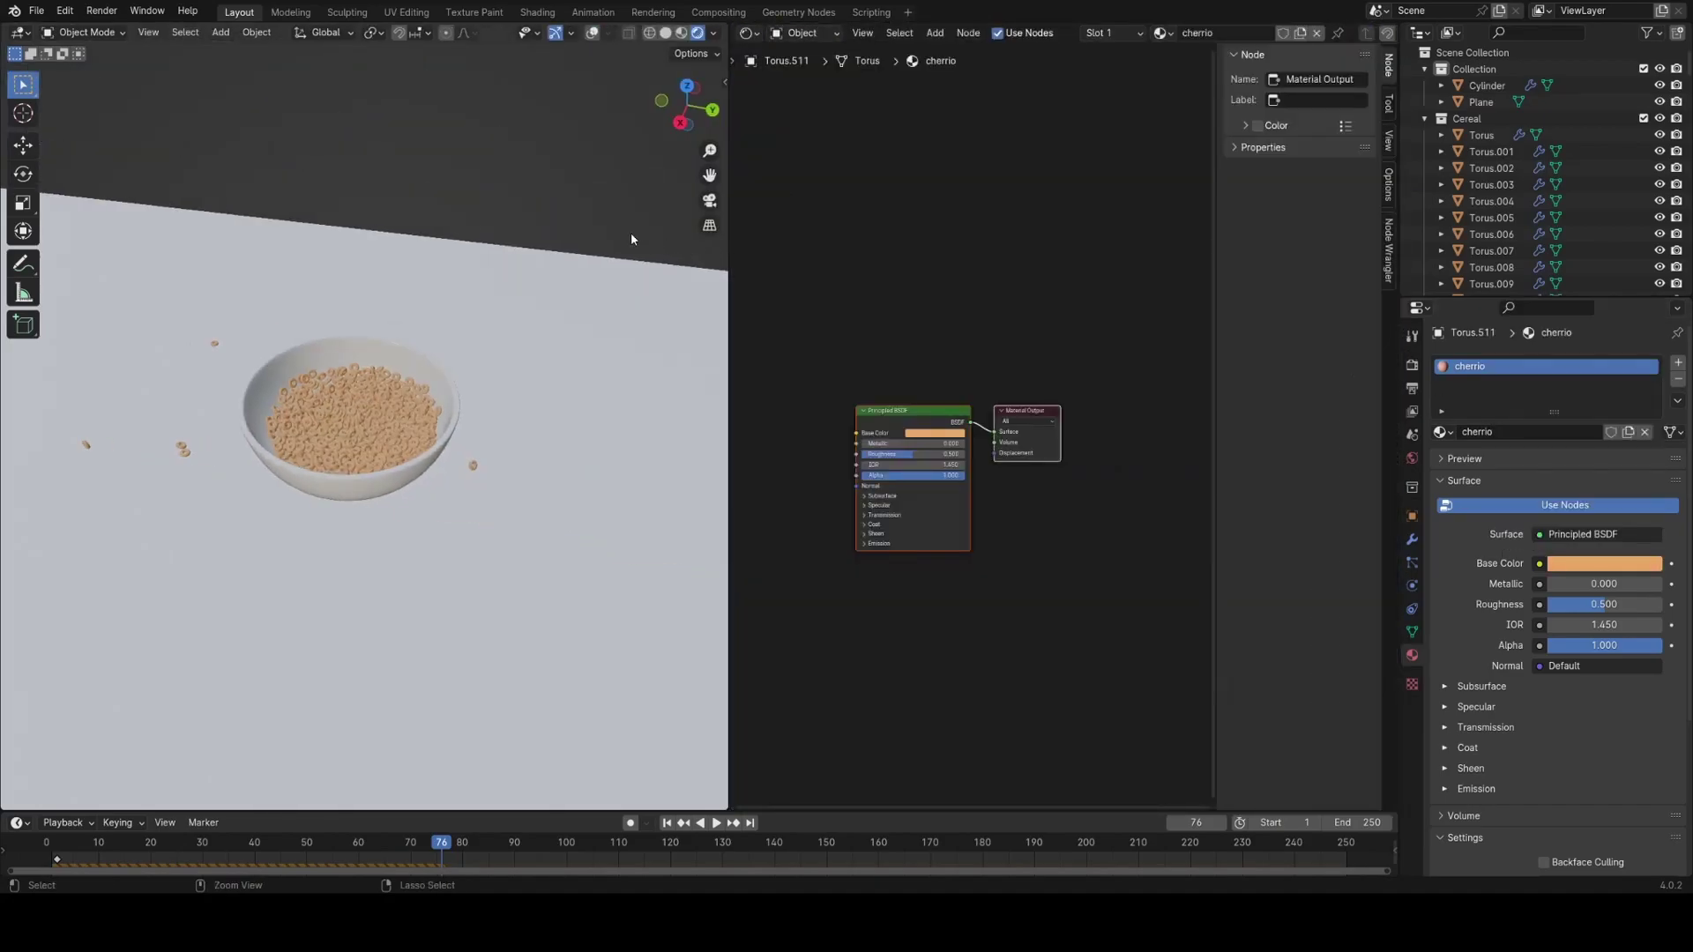
{"action": "key", "text": "ctrl+grave"}
Set the scene's render engine to Cycles.
{"action": "left_click", "coordinate": [1412, 365]}
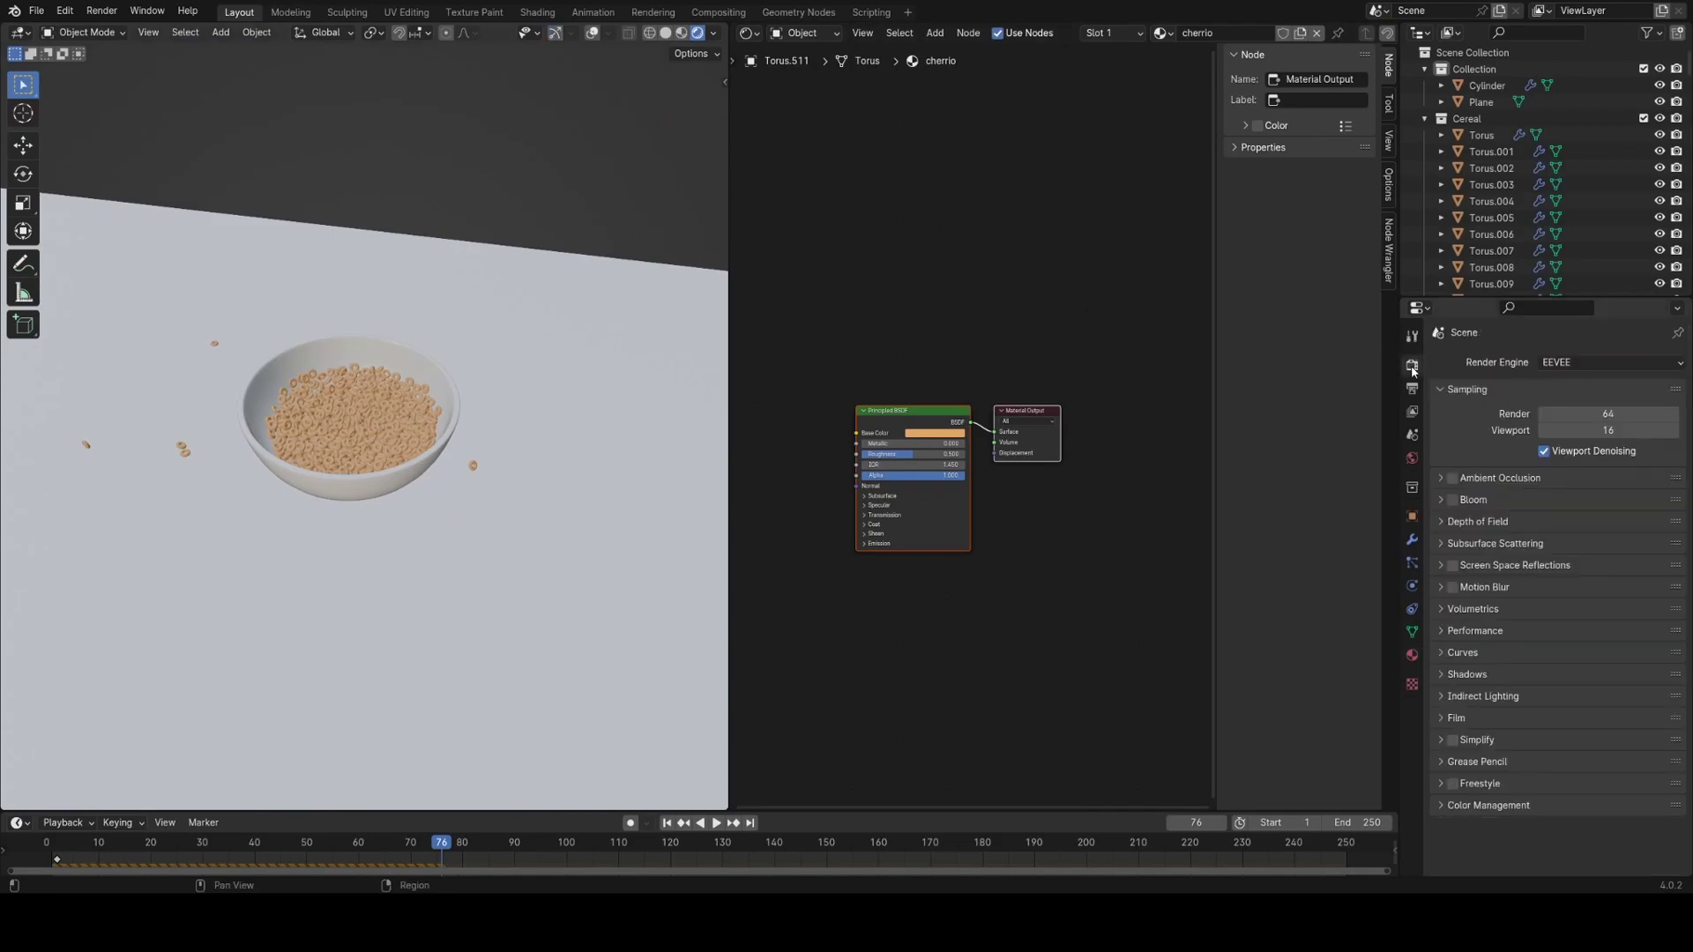
{"action": "left_click", "coordinate": [1584, 360]}
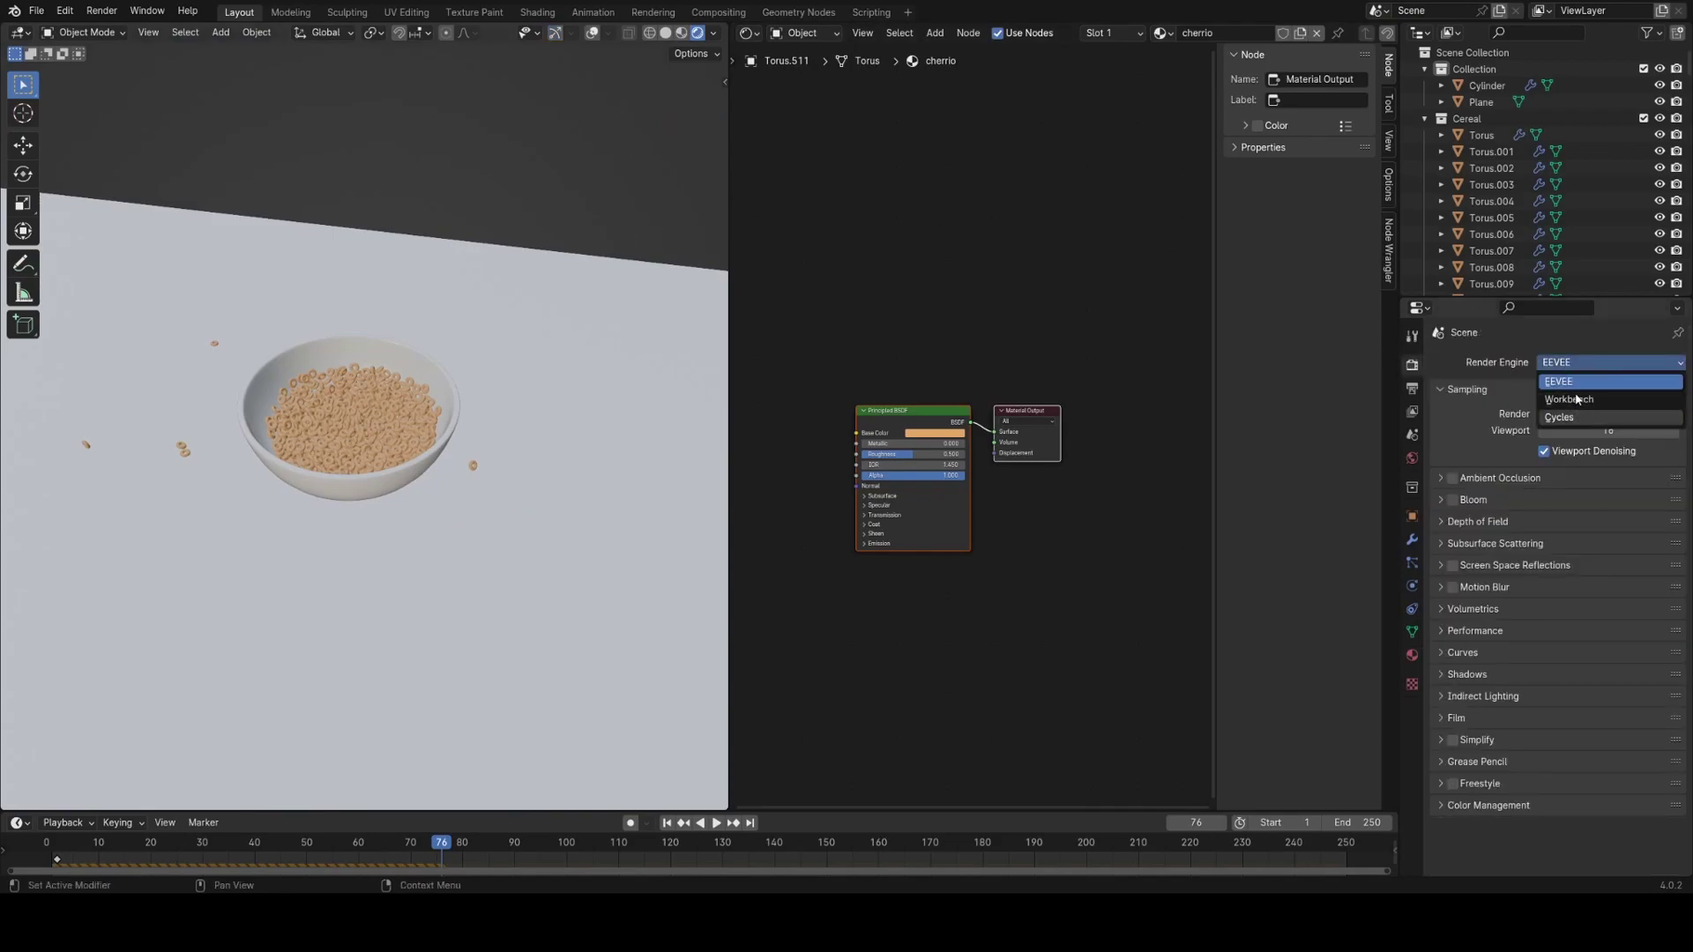
{"action": "left_click", "coordinate": [1565, 417]}
{"action": "scroll", "coordinate": [364, 415], "scroll_direction": "up", "scroll_amount": 6}
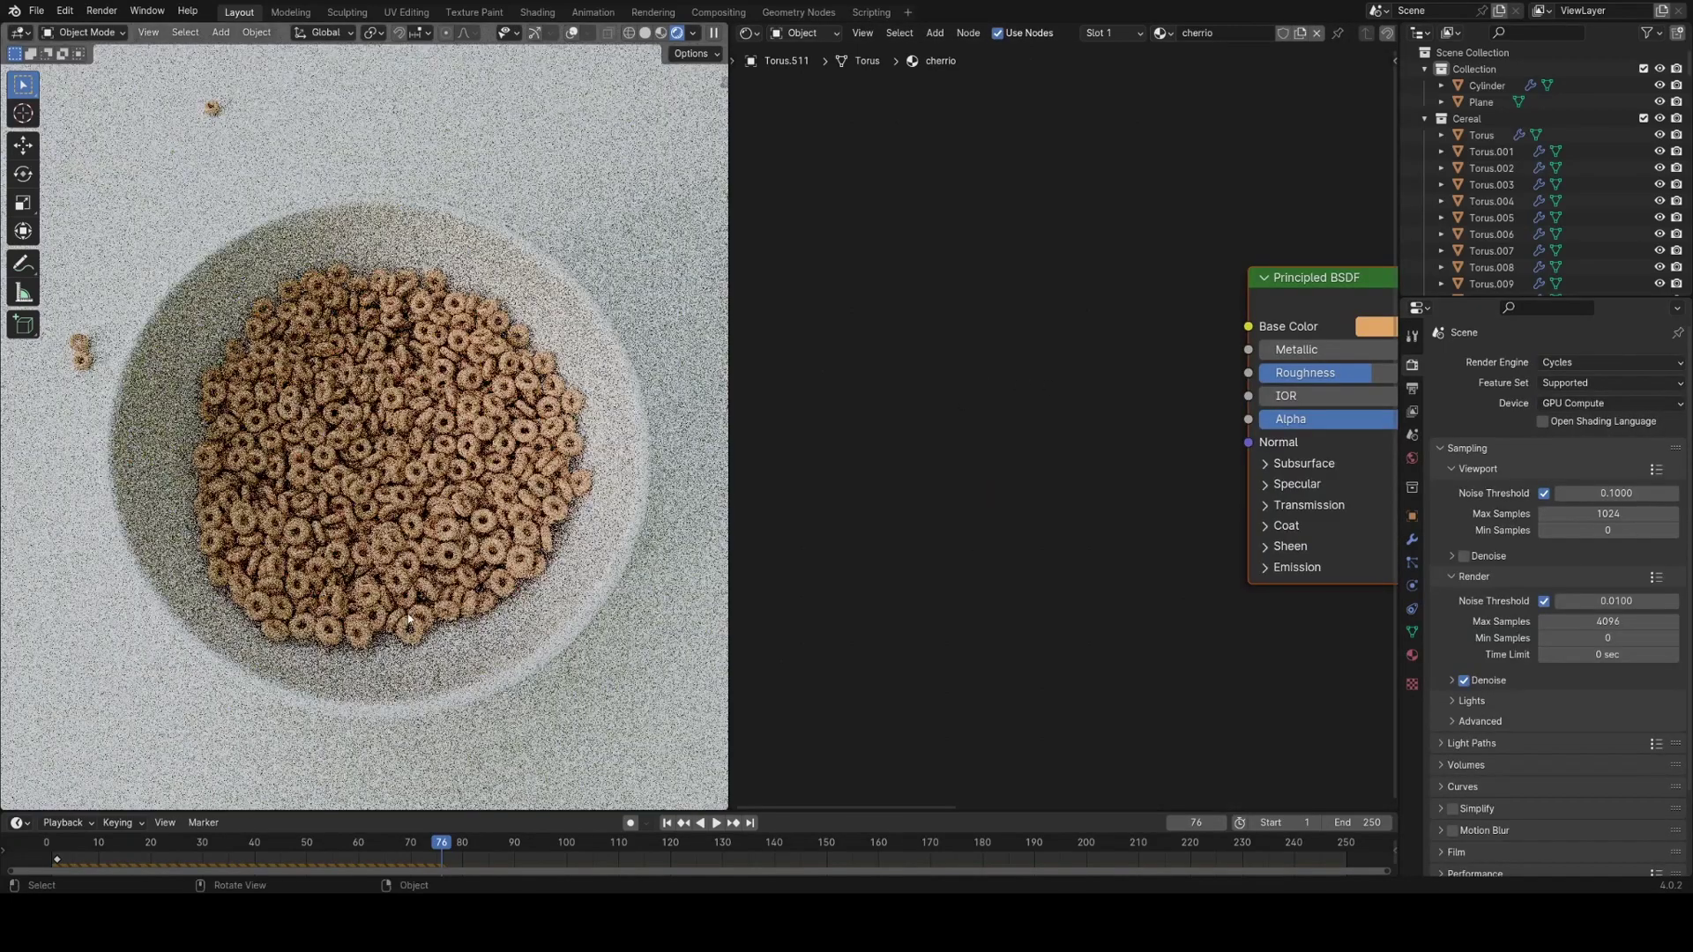
Add a Noise Texture node beside the Principled BSDF in the cherrio material.
{"action": "middle_click_drag", "start_coordinate": [1026, 546], "coordinate": [1054, 394]}
{"action": "key", "text": "shift+a"}
{"action": "left_click", "coordinate": [1054, 394]}
{"action": "type", "text": "noi"}
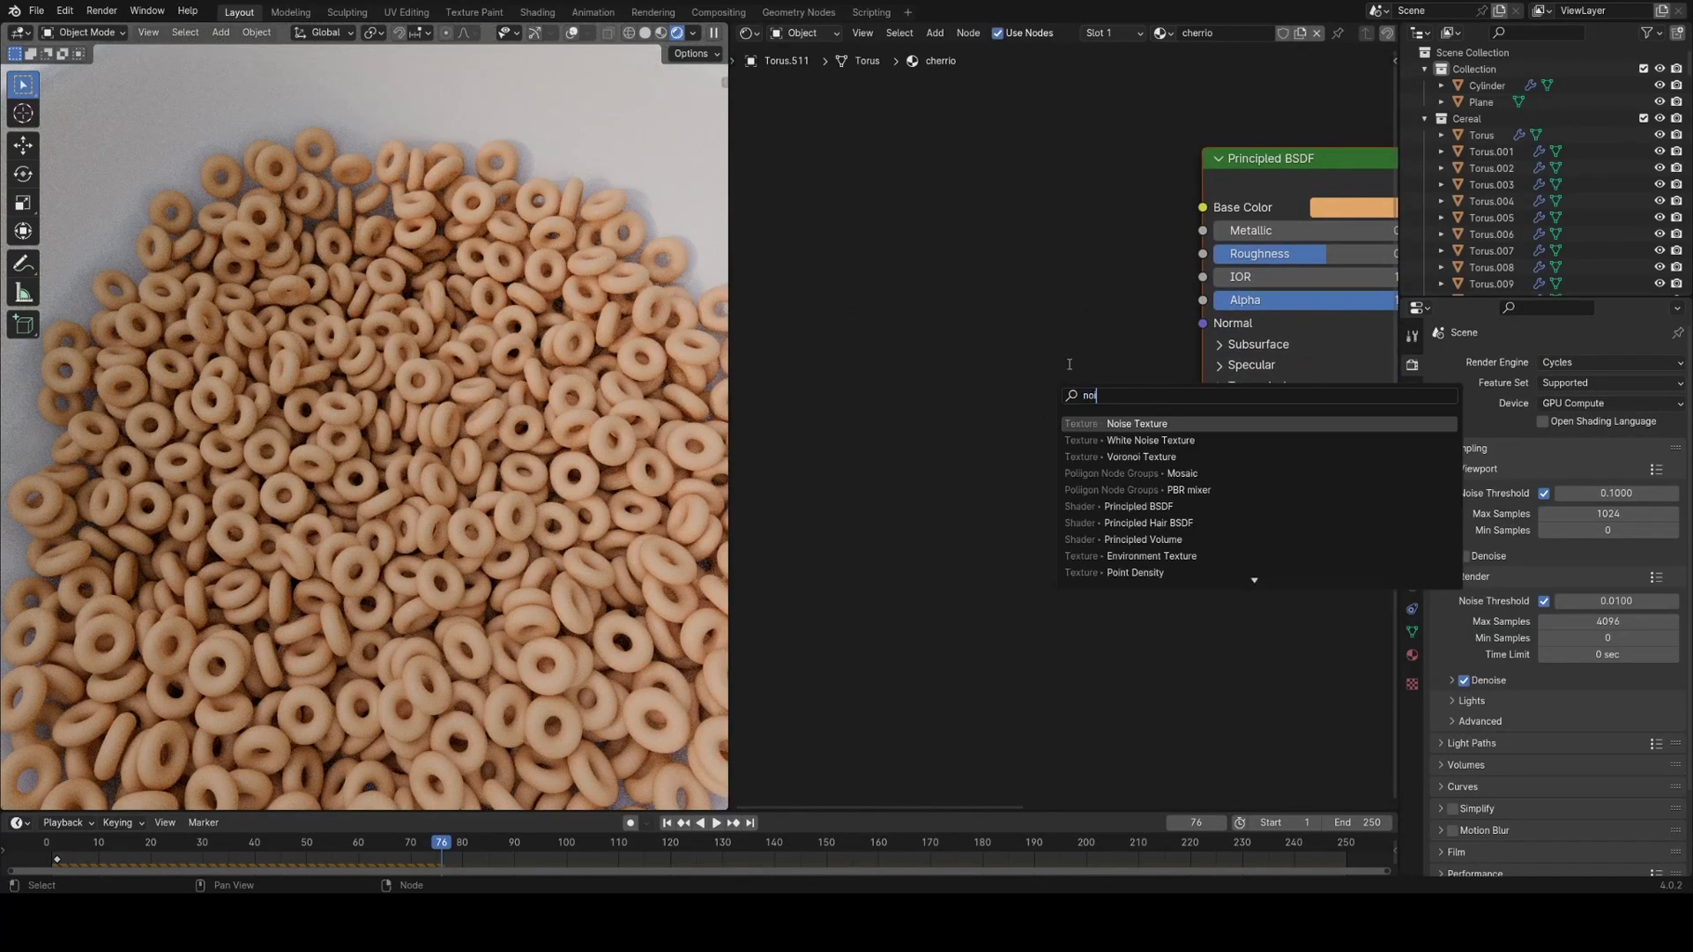
{"action": "key", "text": "Return"}
{"action": "left_click", "coordinate": [865, 324]}
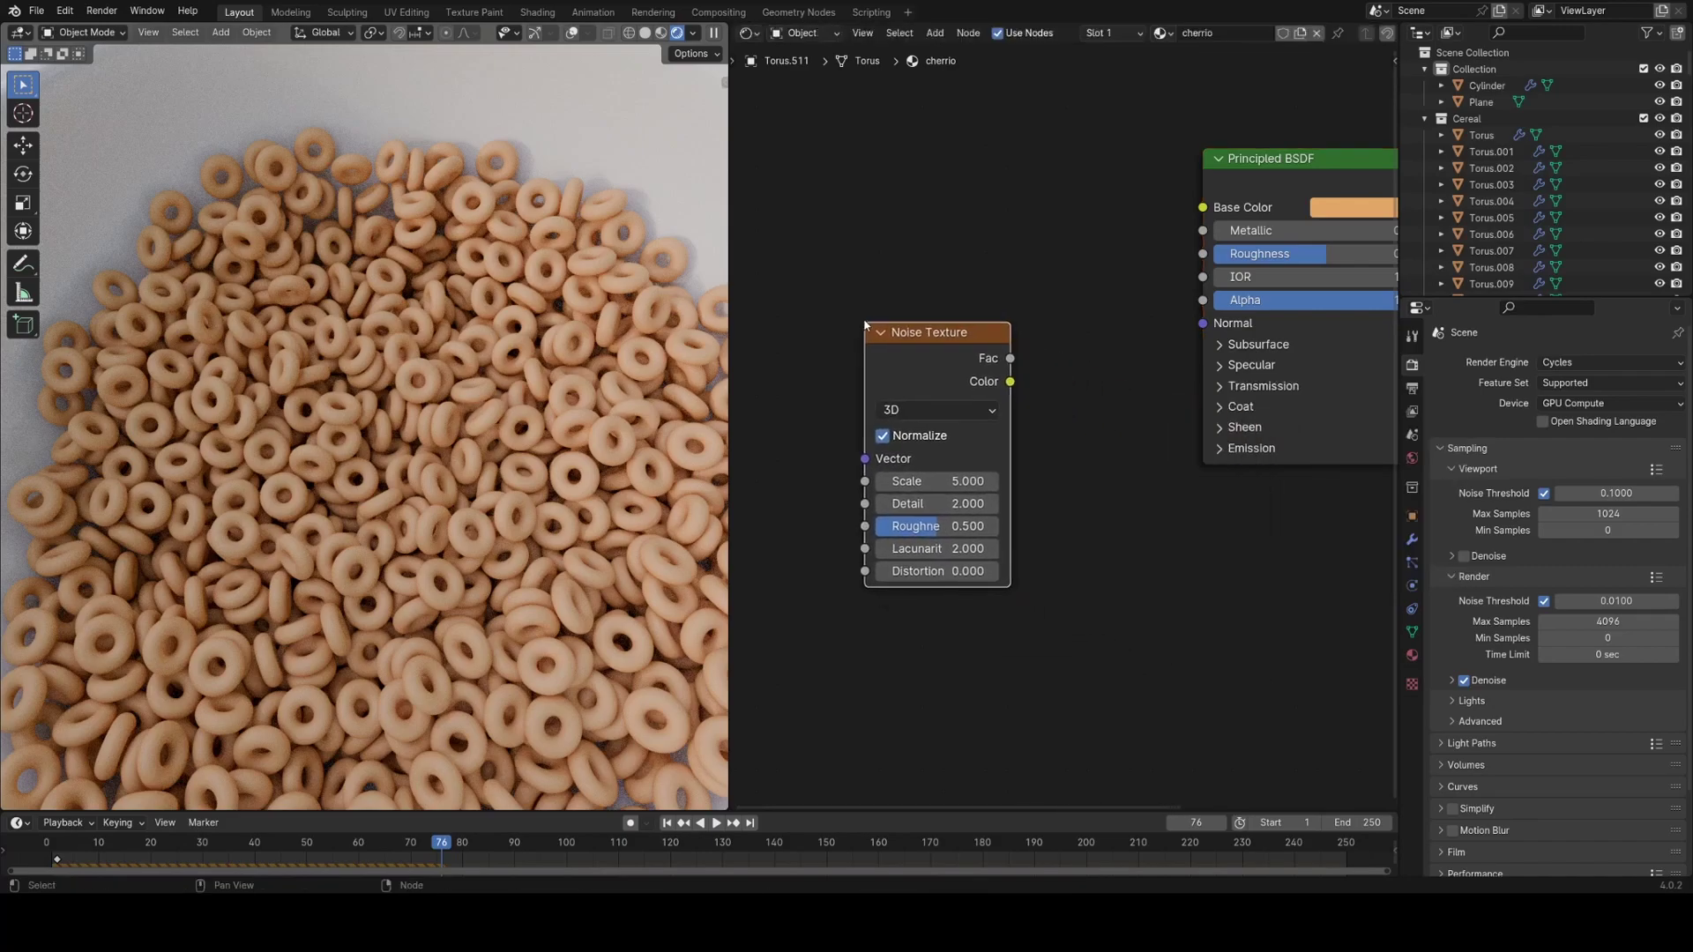
Feed the noise factor into the height of a new Bump node and link its output to the Principled BSDF's normal.
{"action": "left_click_drag", "start_coordinate": [963, 360], "coordinate": [1040, 374]}
{"action": "type", "text": "bump"}
{"action": "left_click", "coordinate": [1092, 436]}
{"action": "left_click", "coordinate": [1080, 434]}
{"action": "left_click_drag", "start_coordinate": [1167, 367], "coordinate": [1197, 333]}
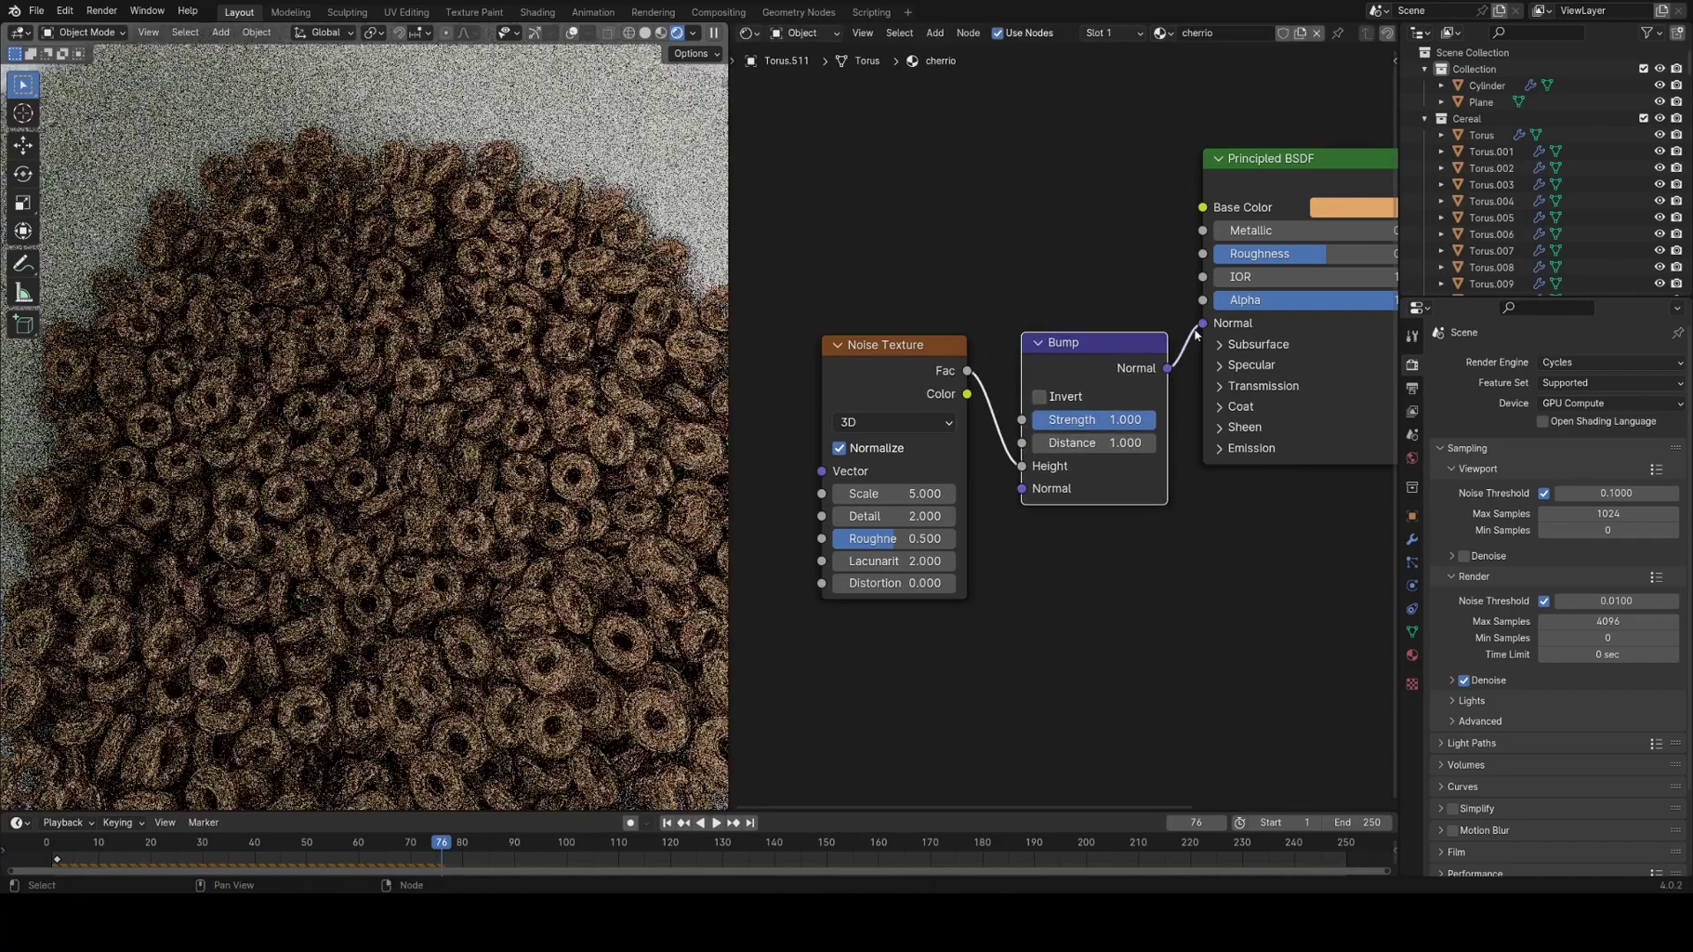
Move the Noise Texture node away from the Bump node and add Texture Coordinate and Mapping nodes to its vector input.
{"action": "middle_click_drag", "start_coordinate": [840, 380], "coordinate": [1017, 413]}
{"action": "middle_click_drag", "start_coordinate": [564, 450], "coordinate": [474, 338]}
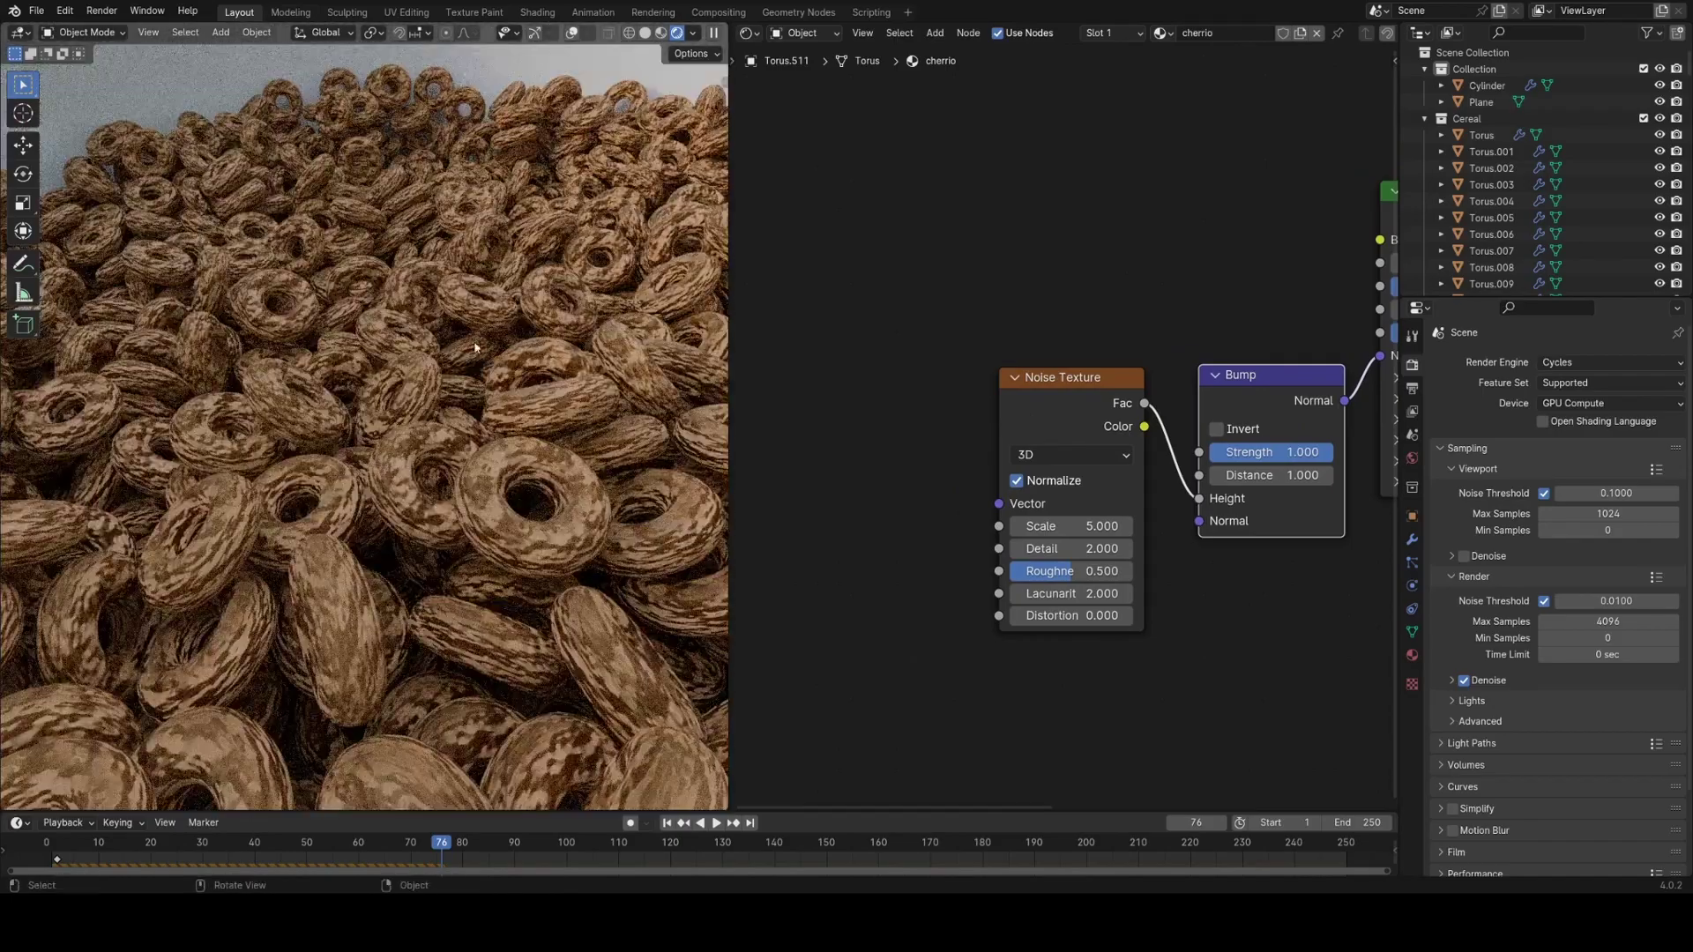
{"action": "scroll", "coordinate": [1028, 404], "scroll_direction": "up", "scroll_amount": 3}
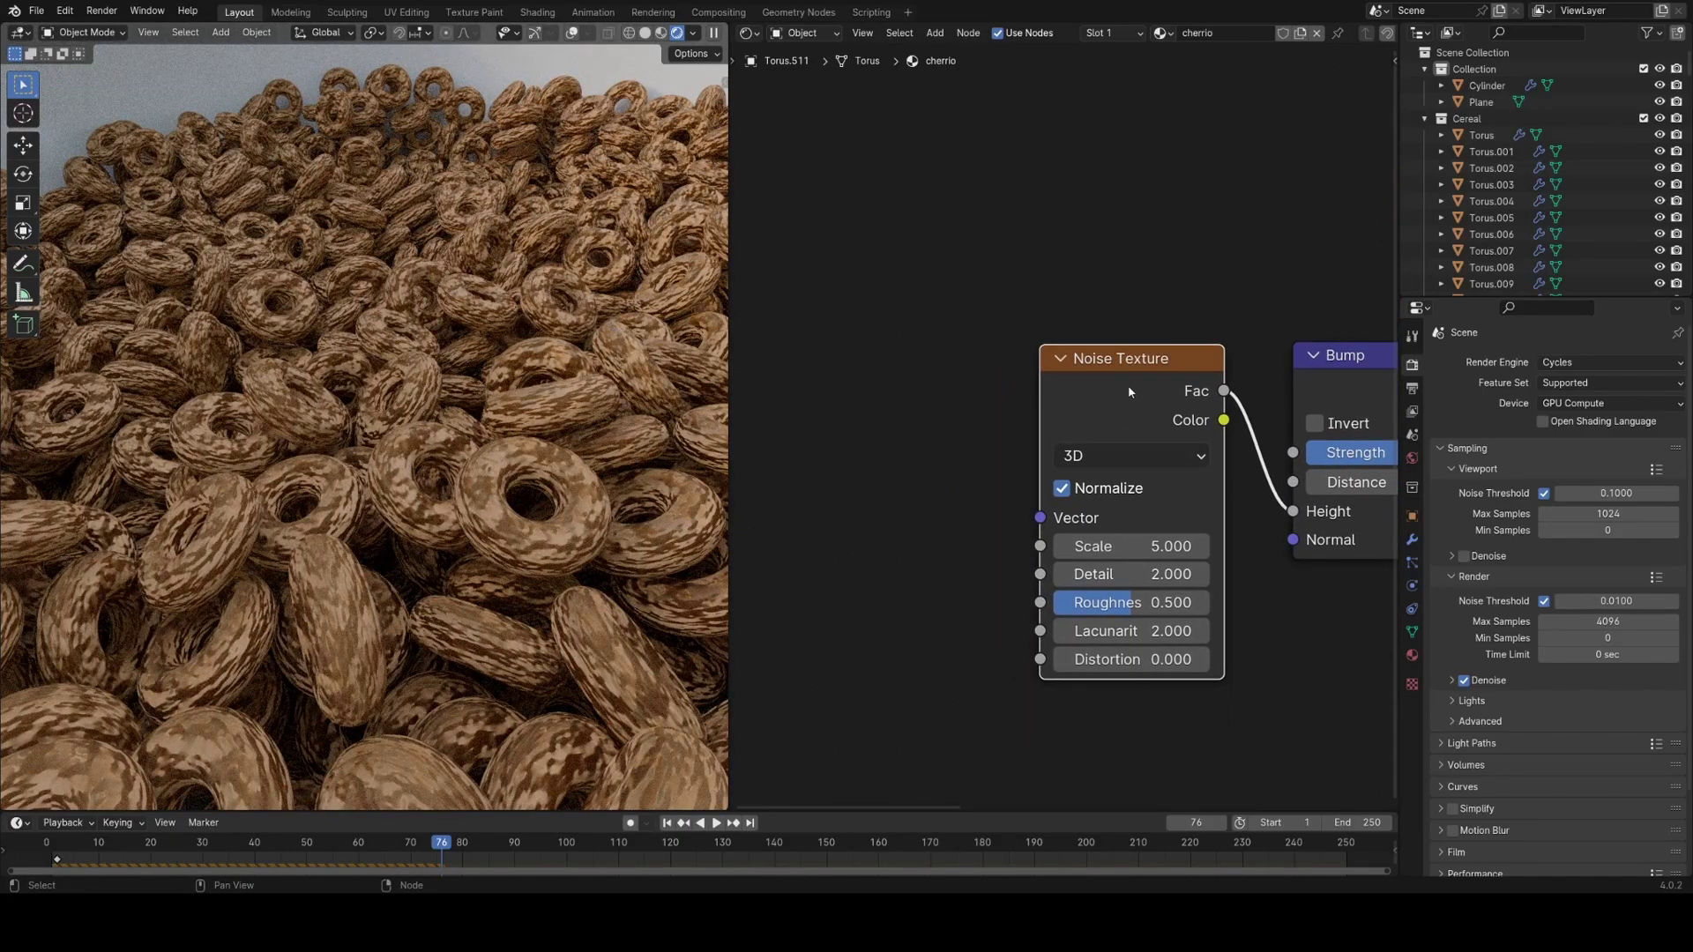
{"action": "left_click_drag", "start_coordinate": [1128, 386], "coordinate": [994, 385]}
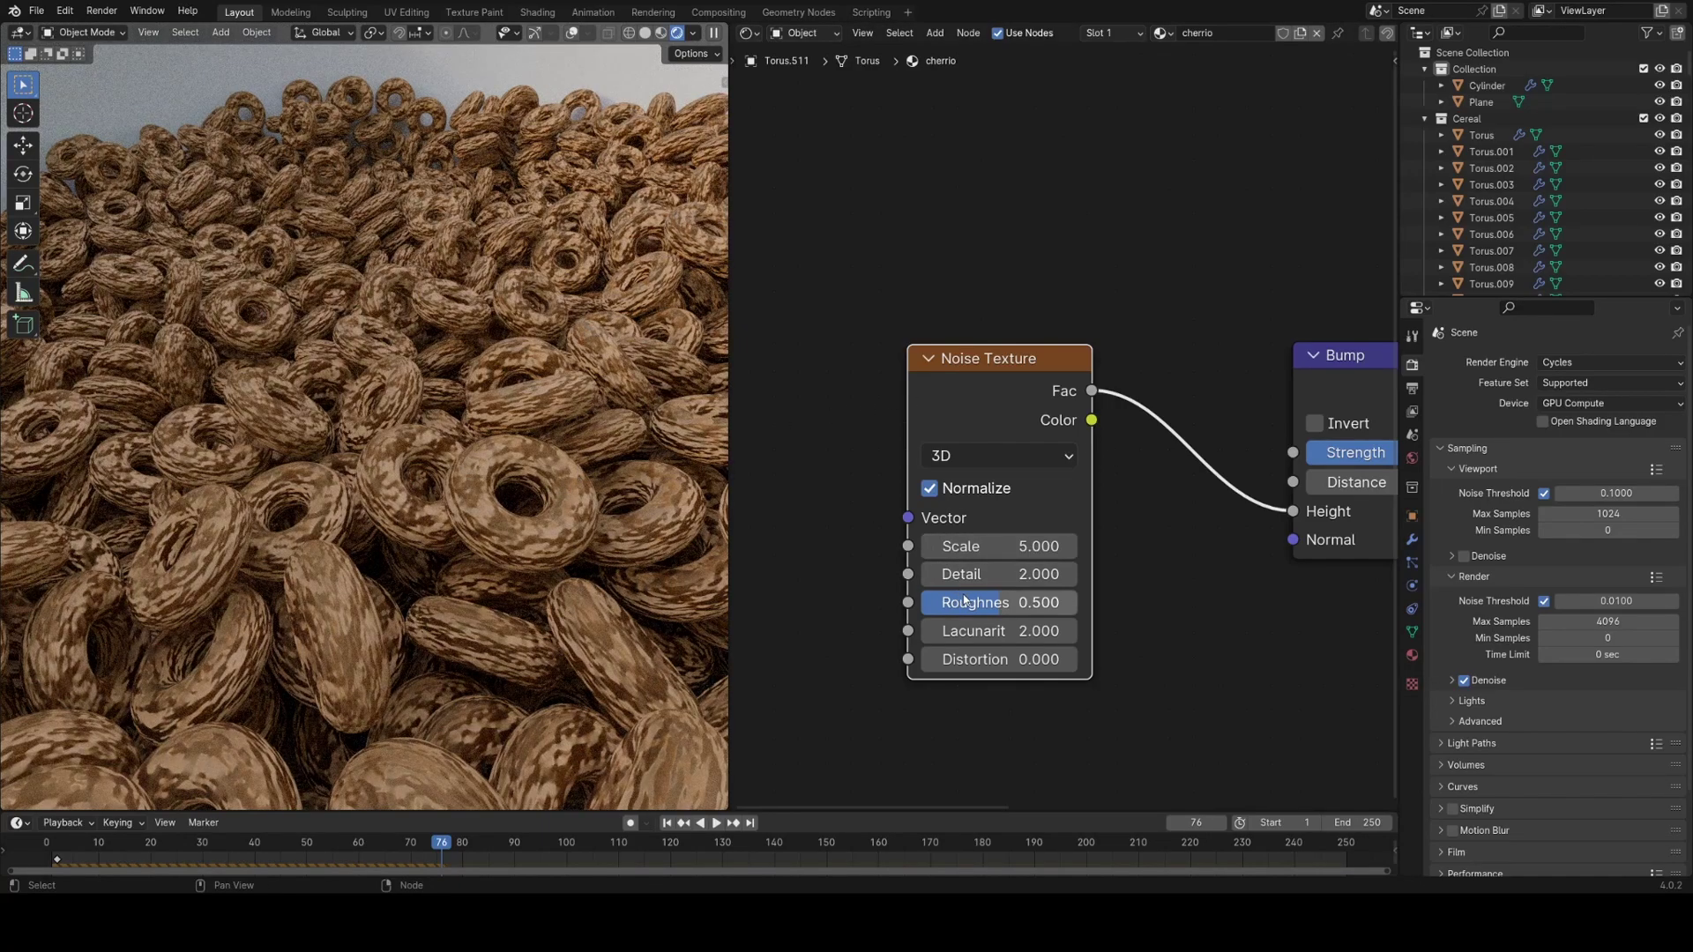
{"action": "scroll", "coordinate": [977, 428], "scroll_direction": "up", "scroll_amount": 2, "text": "ctrl"}
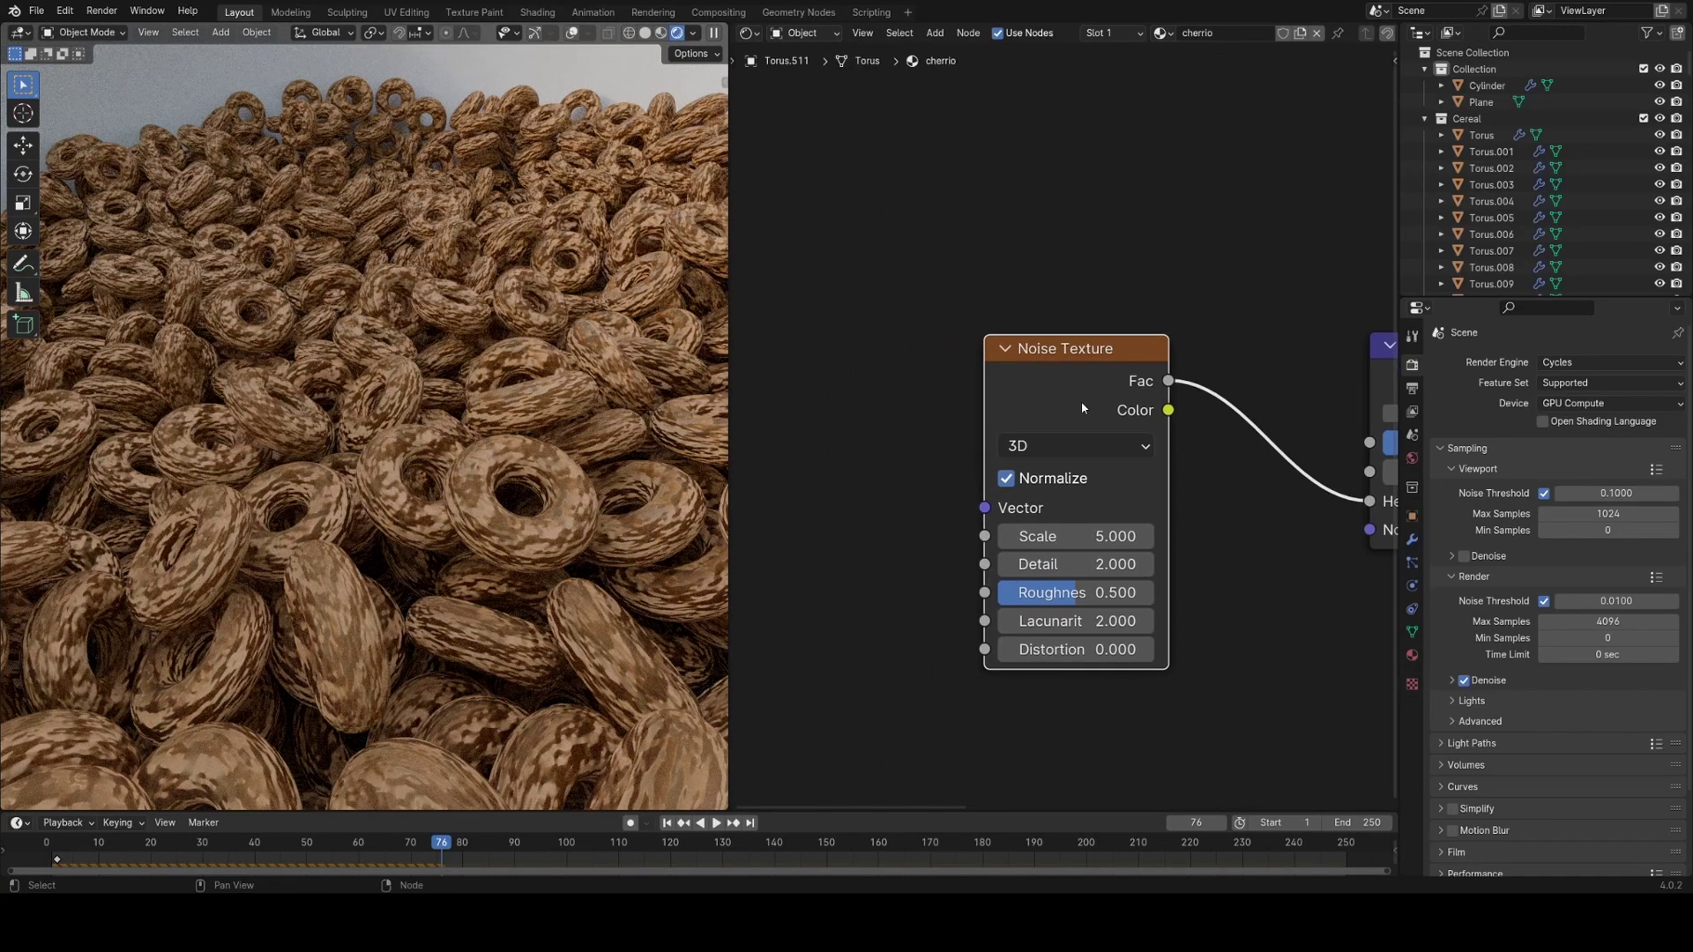
{"action": "scroll", "coordinate": [1012, 424], "scroll_direction": "down", "scroll_amount": 2}
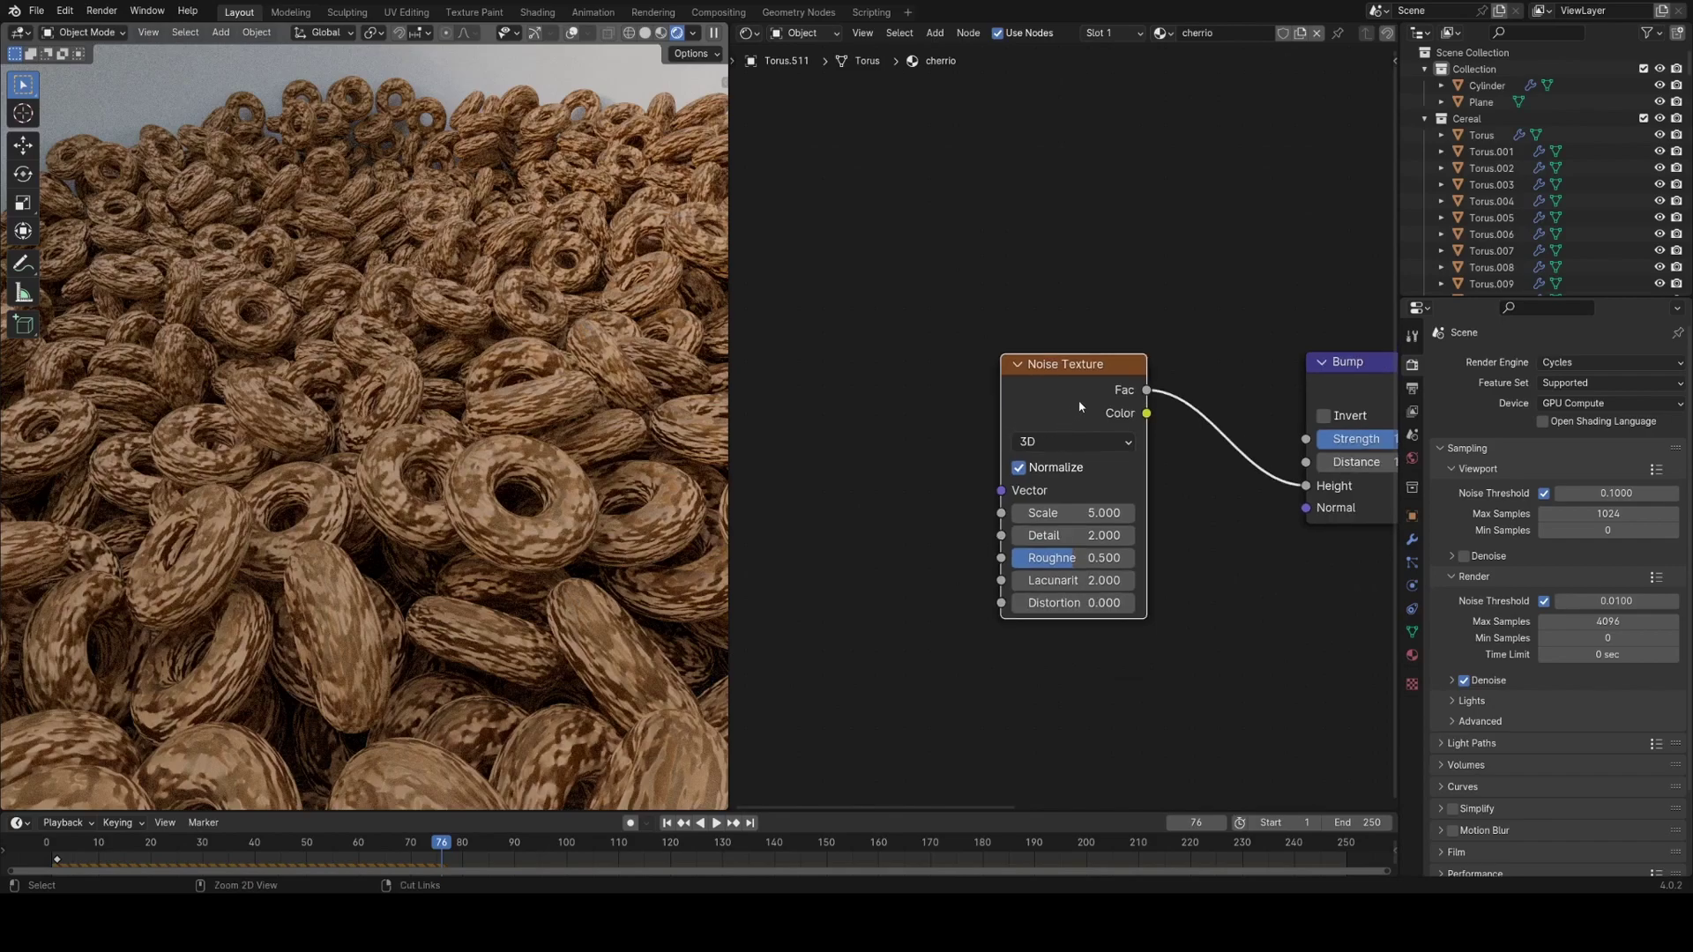
{"action": "key", "text": "ctrl+t"}
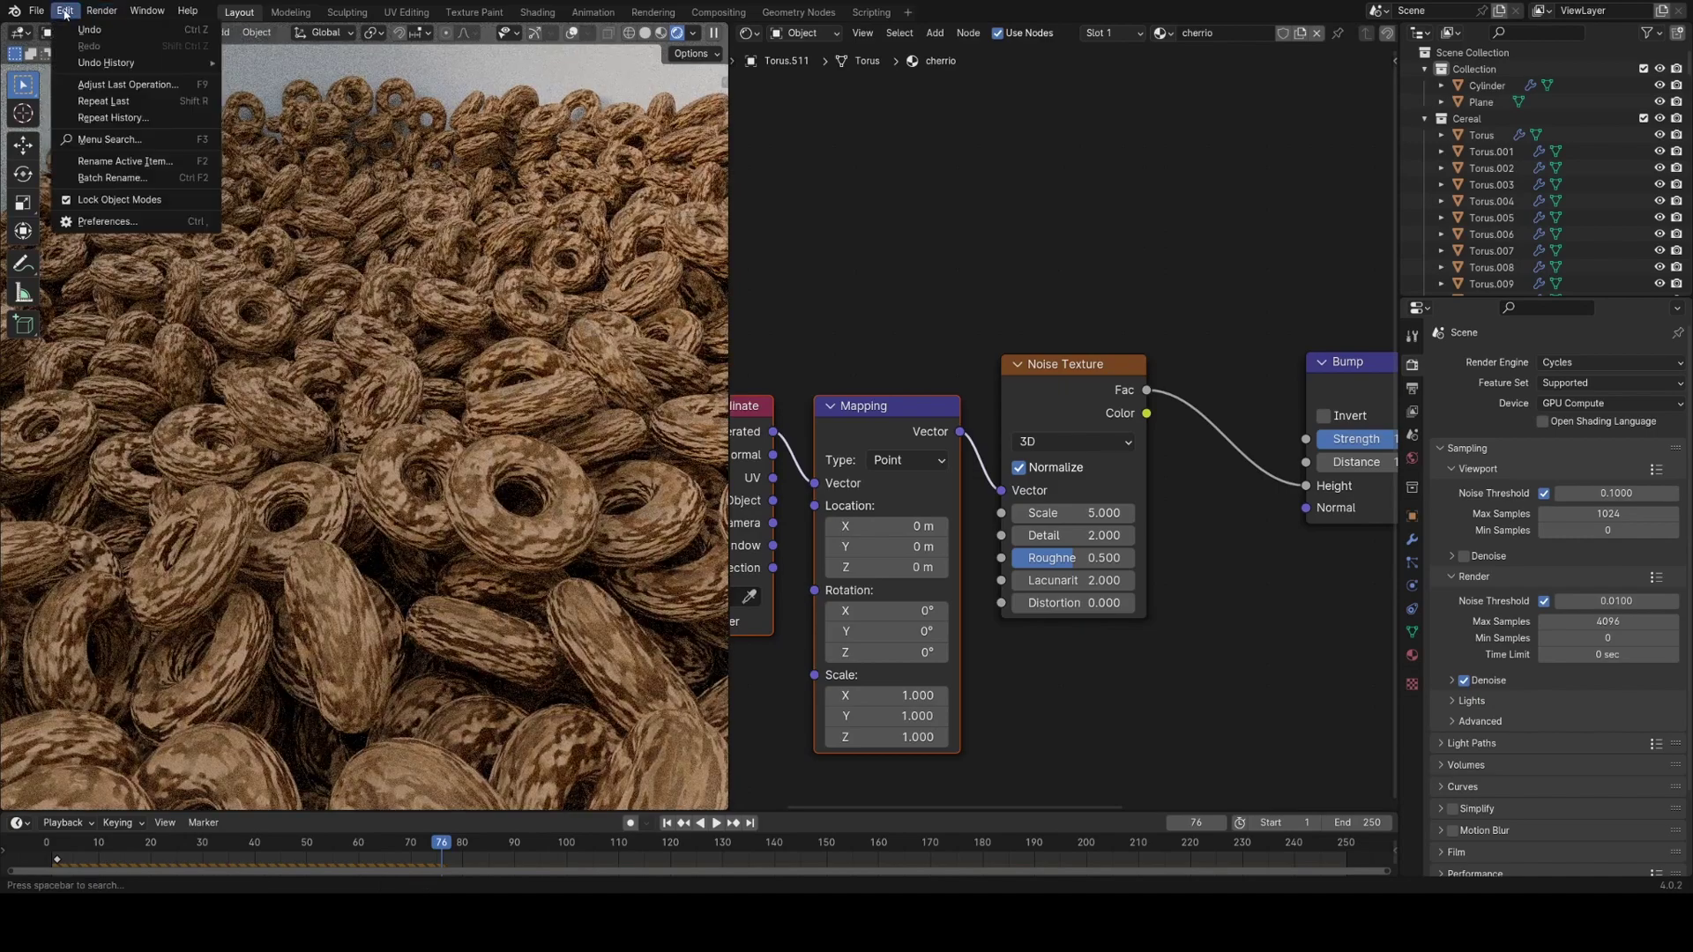
Drive the Mapping node's vector with the object texture coordinates.
{"action": "middle_click_drag", "start_coordinate": [872, 563], "coordinate": [1052, 333]}
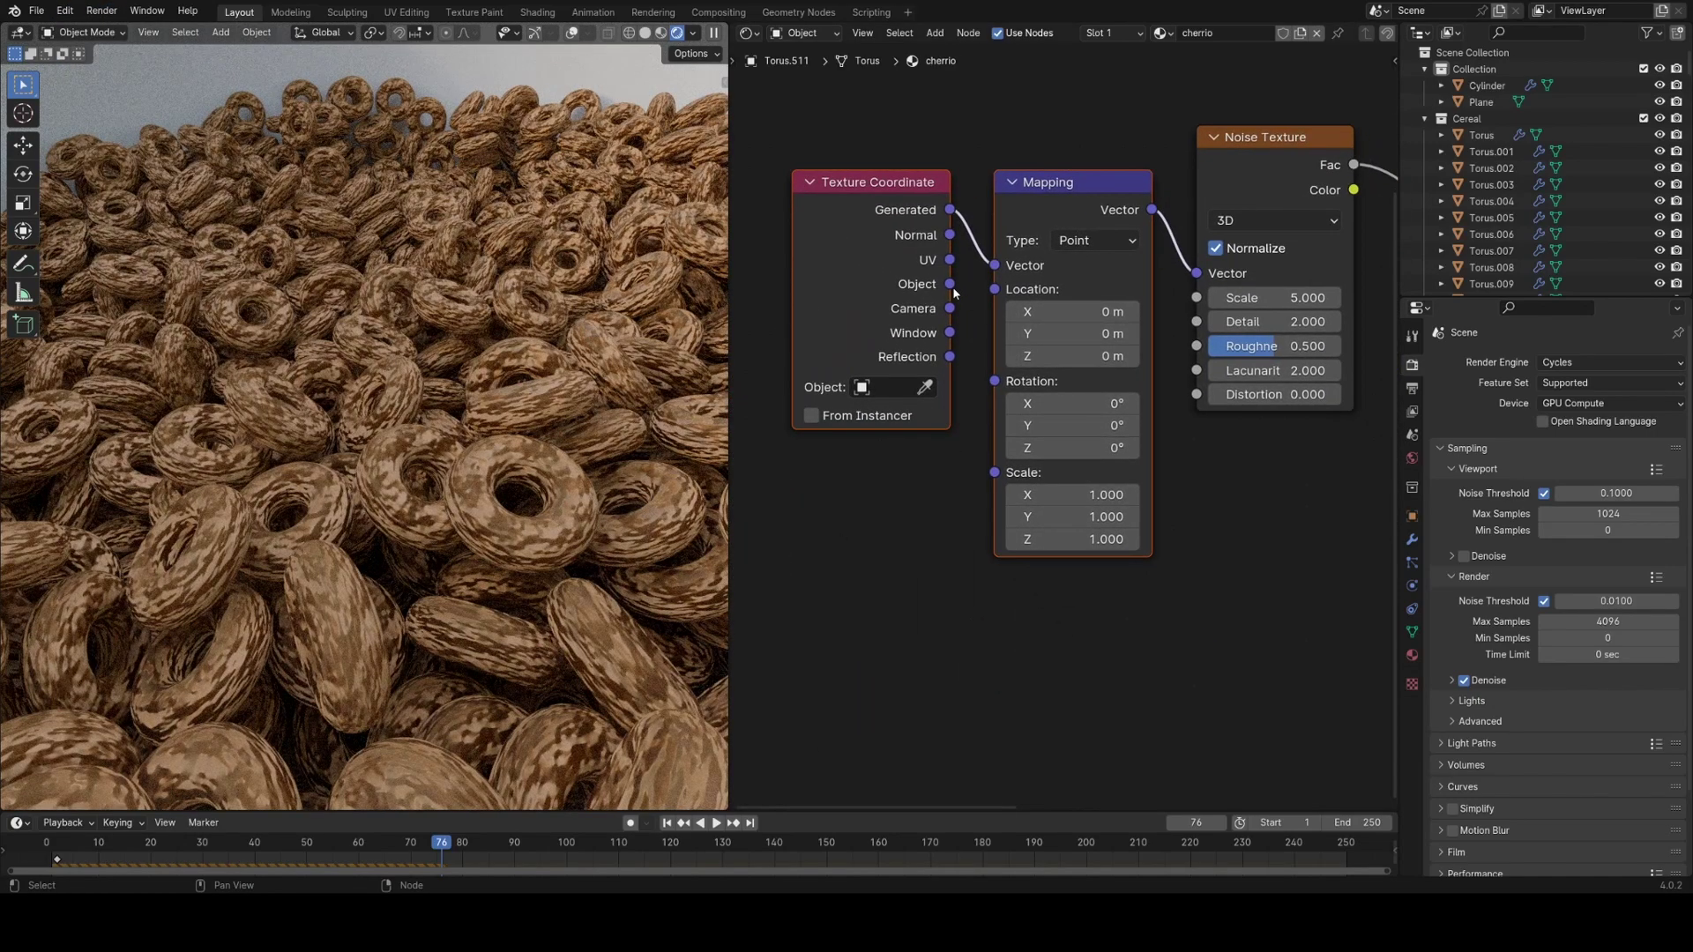
{"action": "left_click_drag", "start_coordinate": [951, 292], "coordinate": [993, 268]}
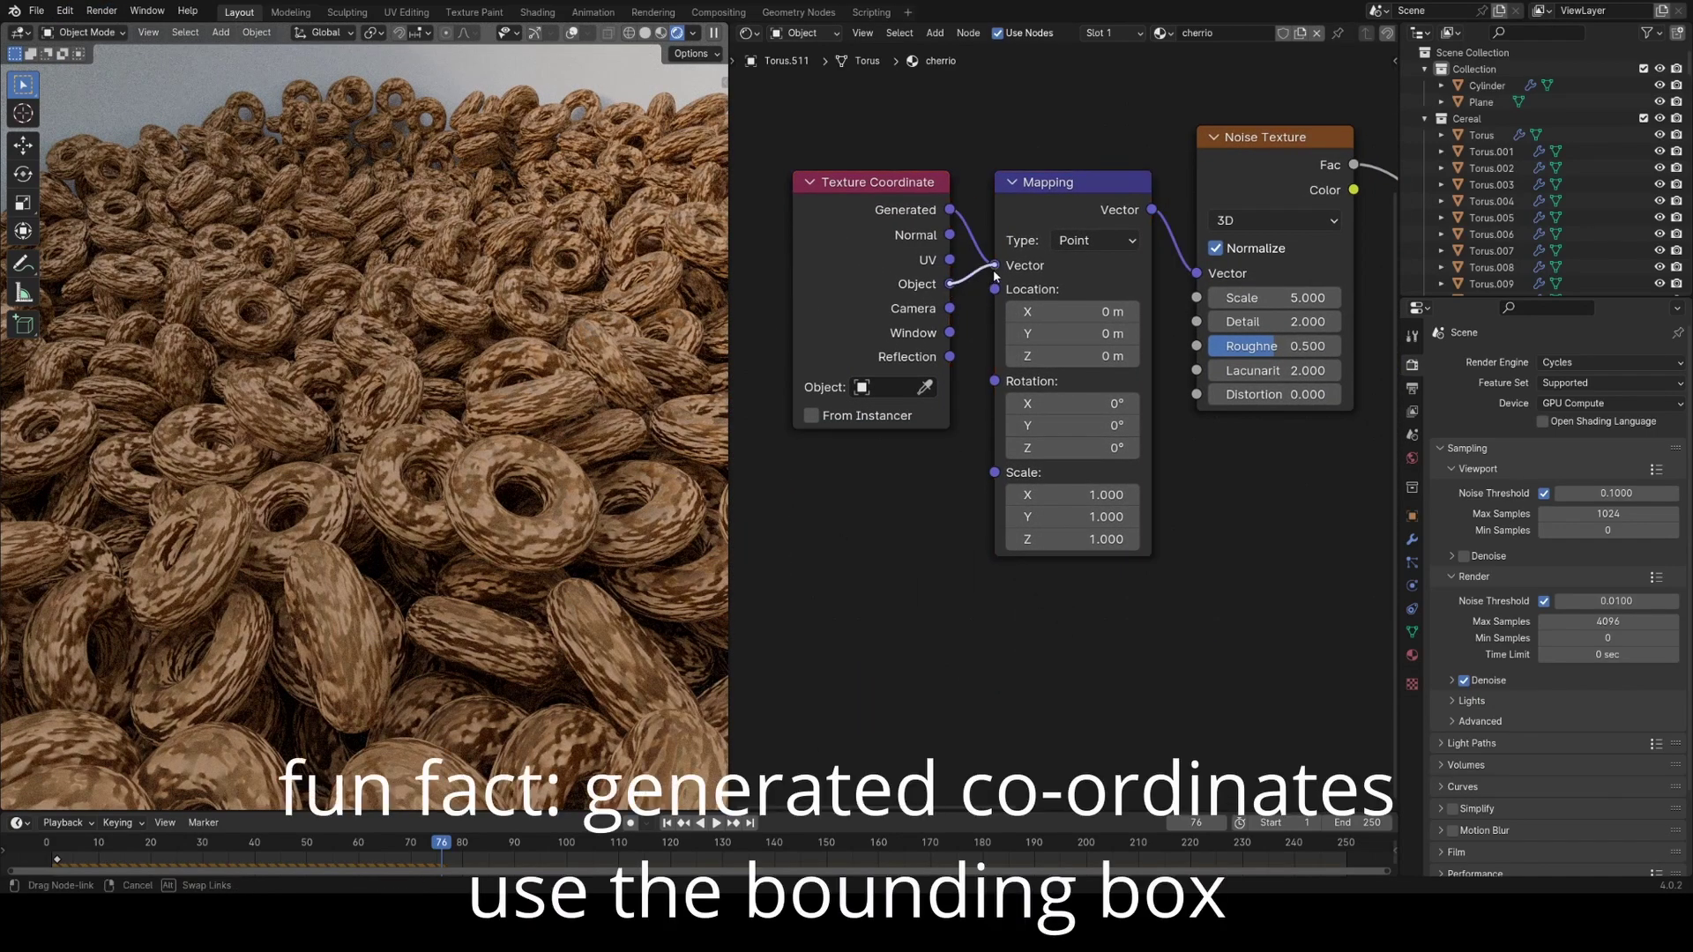
{"action": "middle_click_drag", "start_coordinate": [1001, 386], "coordinate": [892, 361]}
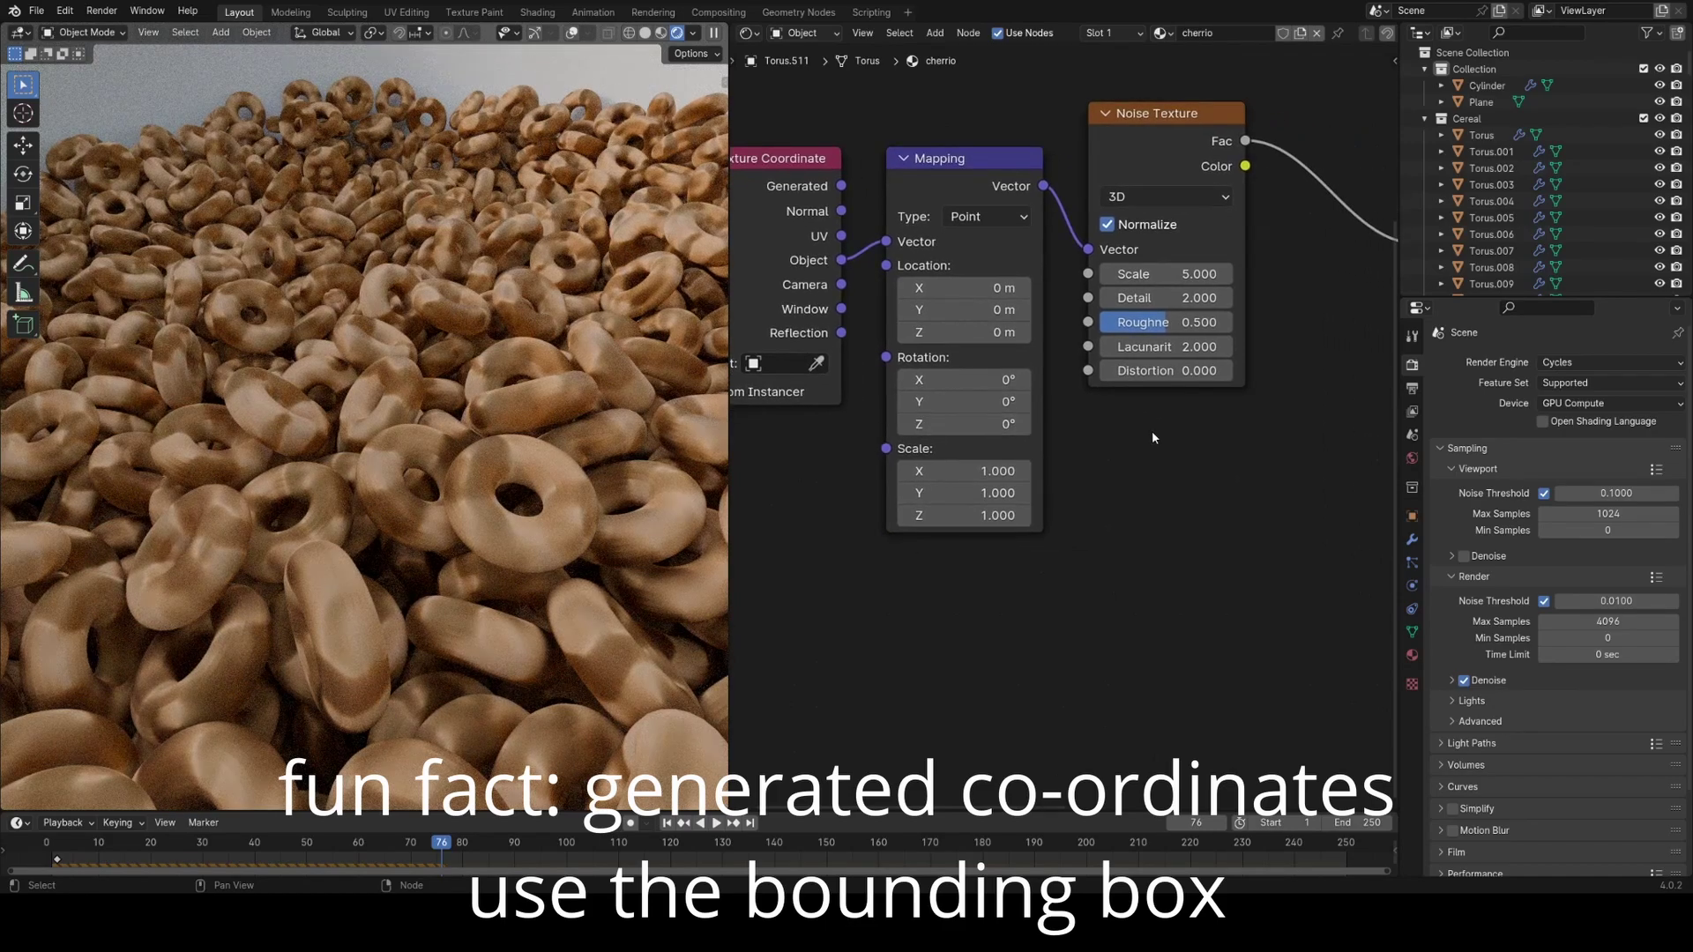
Set the Noise Texture's scale to 110, detail to 8 and roughness to 0.920.
{"action": "middle_click_drag", "start_coordinate": [1194, 418], "coordinate": [1048, 454]}
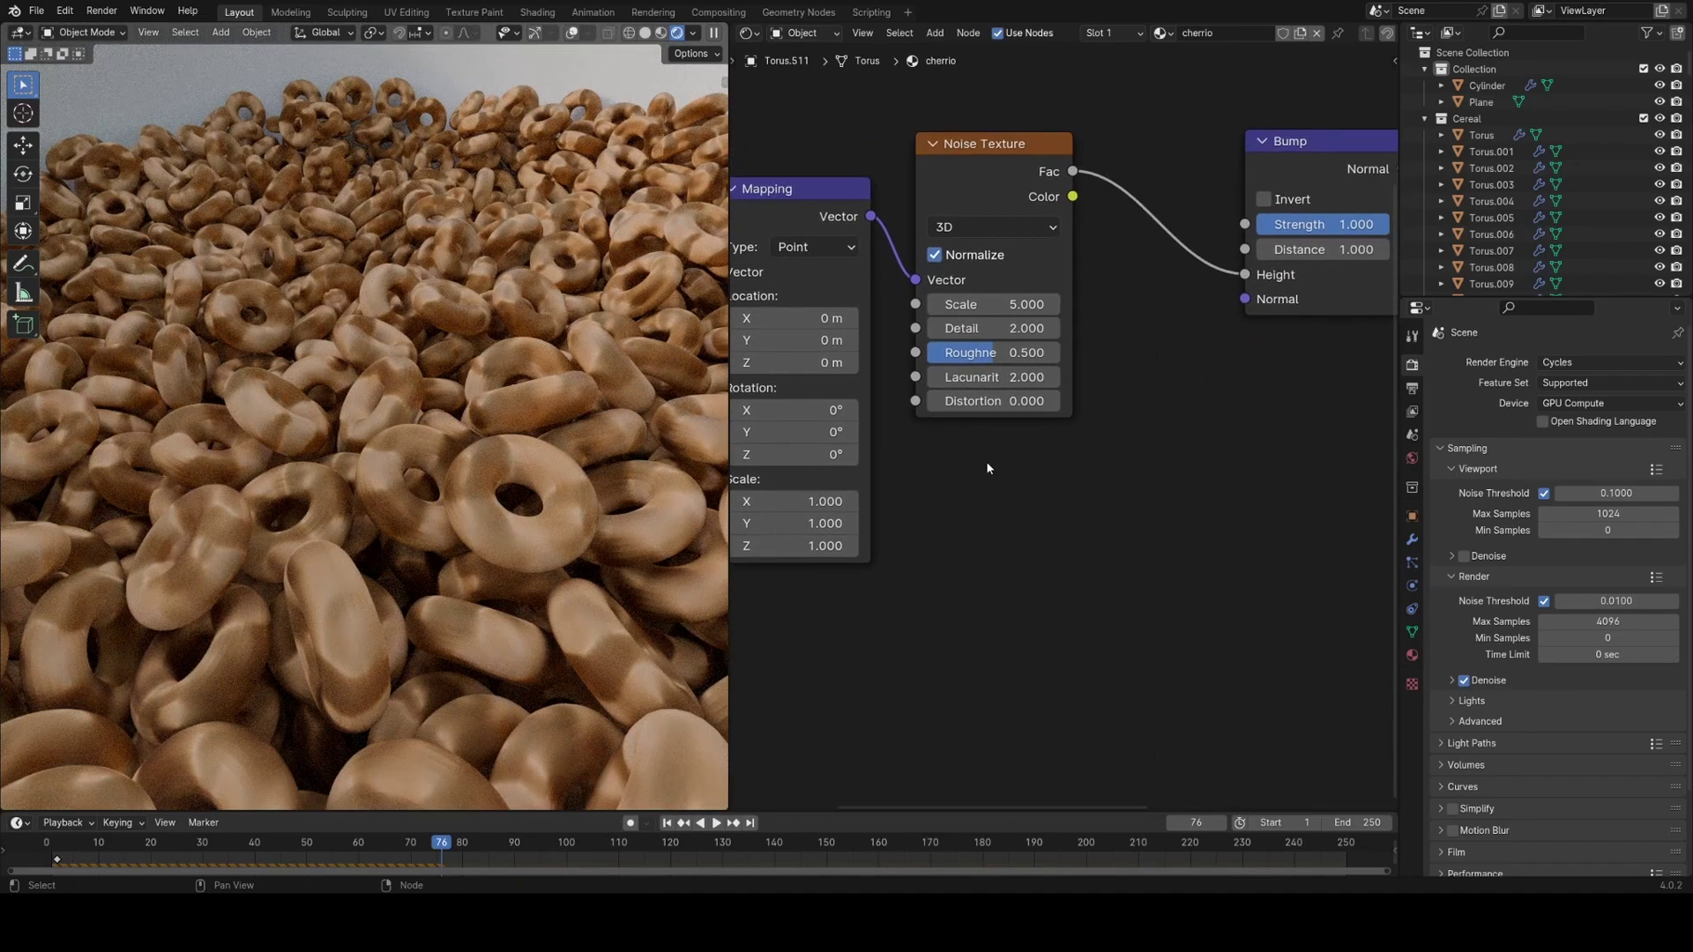
{"action": "mouse_move", "coordinate": [994, 304]}
{"action": "left_mouse_down", "text": "ctrl"}
{"action": "mouse_move", "coordinate": [1190, 304]}
{"action": "mouse_move", "coordinate": [1023, 304]}
{"action": "left_mouse_up", "text": "ctrl"}
{"action": "left_click", "coordinate": [990, 324]}
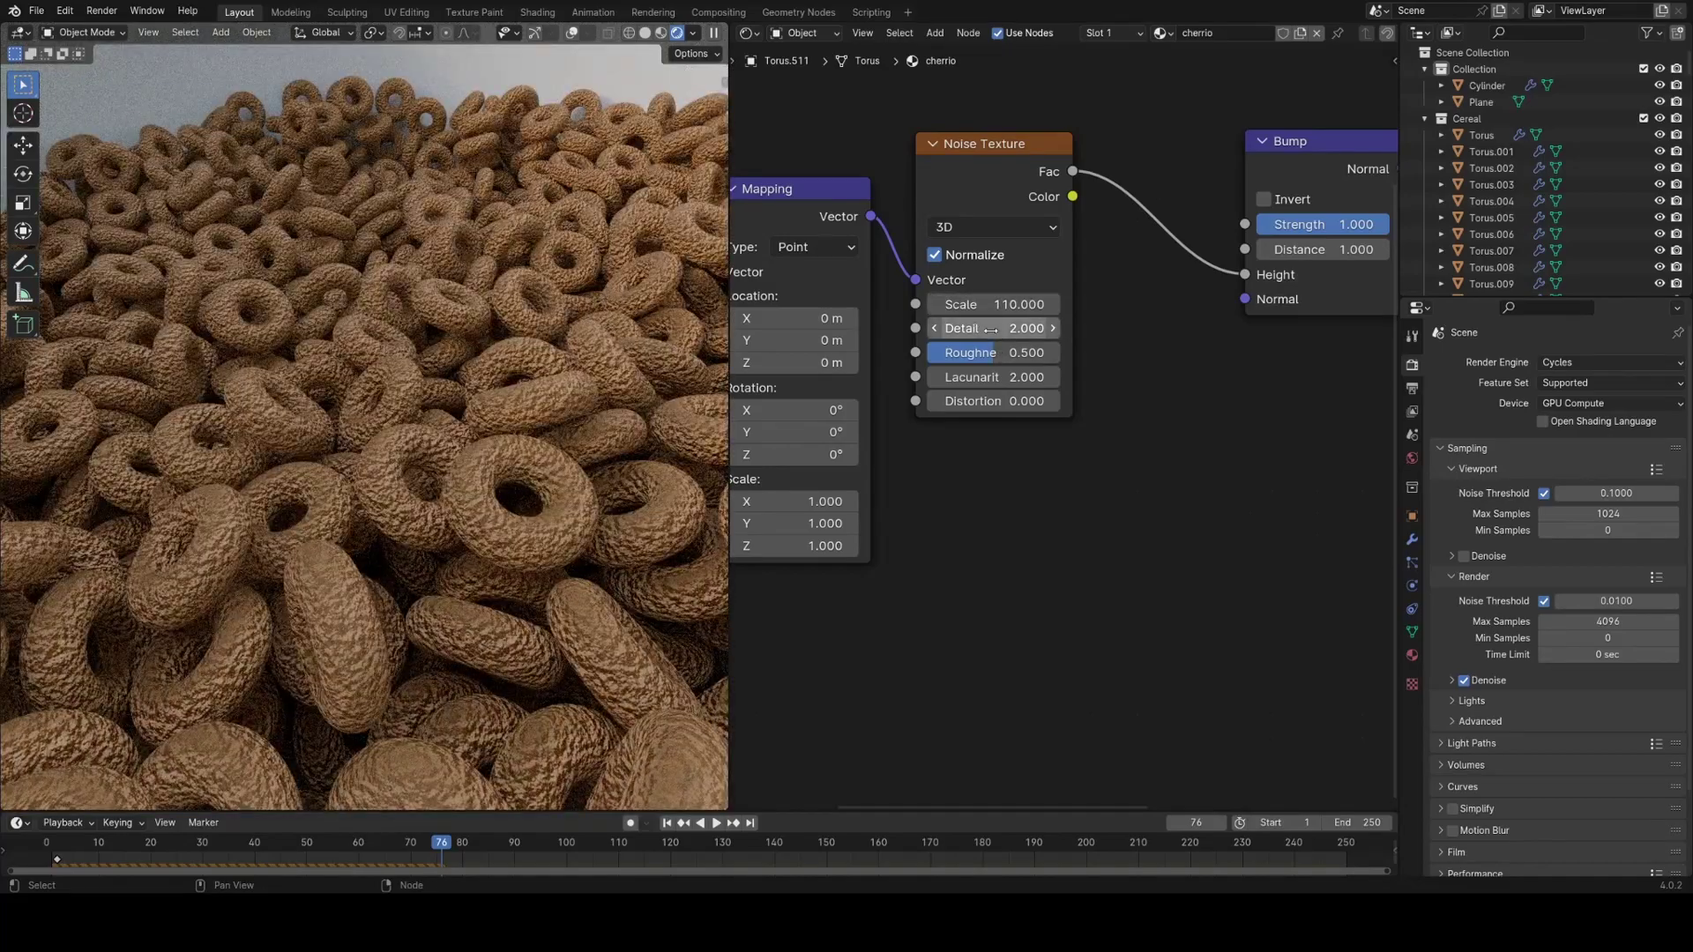
{"action": "type", "text": "8"}
{"action": "key", "text": "Return"}
{"action": "left_click_drag", "start_coordinate": [992, 352], "coordinate": [1048, 353], "text": "ctrl"}
Set the Bump node's distance to 0.1 and reduce its strength to 0.587.
{"action": "middle_click_drag", "start_coordinate": [1270, 291], "coordinate": [1076, 357]}
{"action": "scroll", "coordinate": [1076, 357], "scroll_direction": "up", "scroll_amount": 2}
{"action": "left_click", "coordinate": [1090, 308]}
{"action": "type", "text": "."}
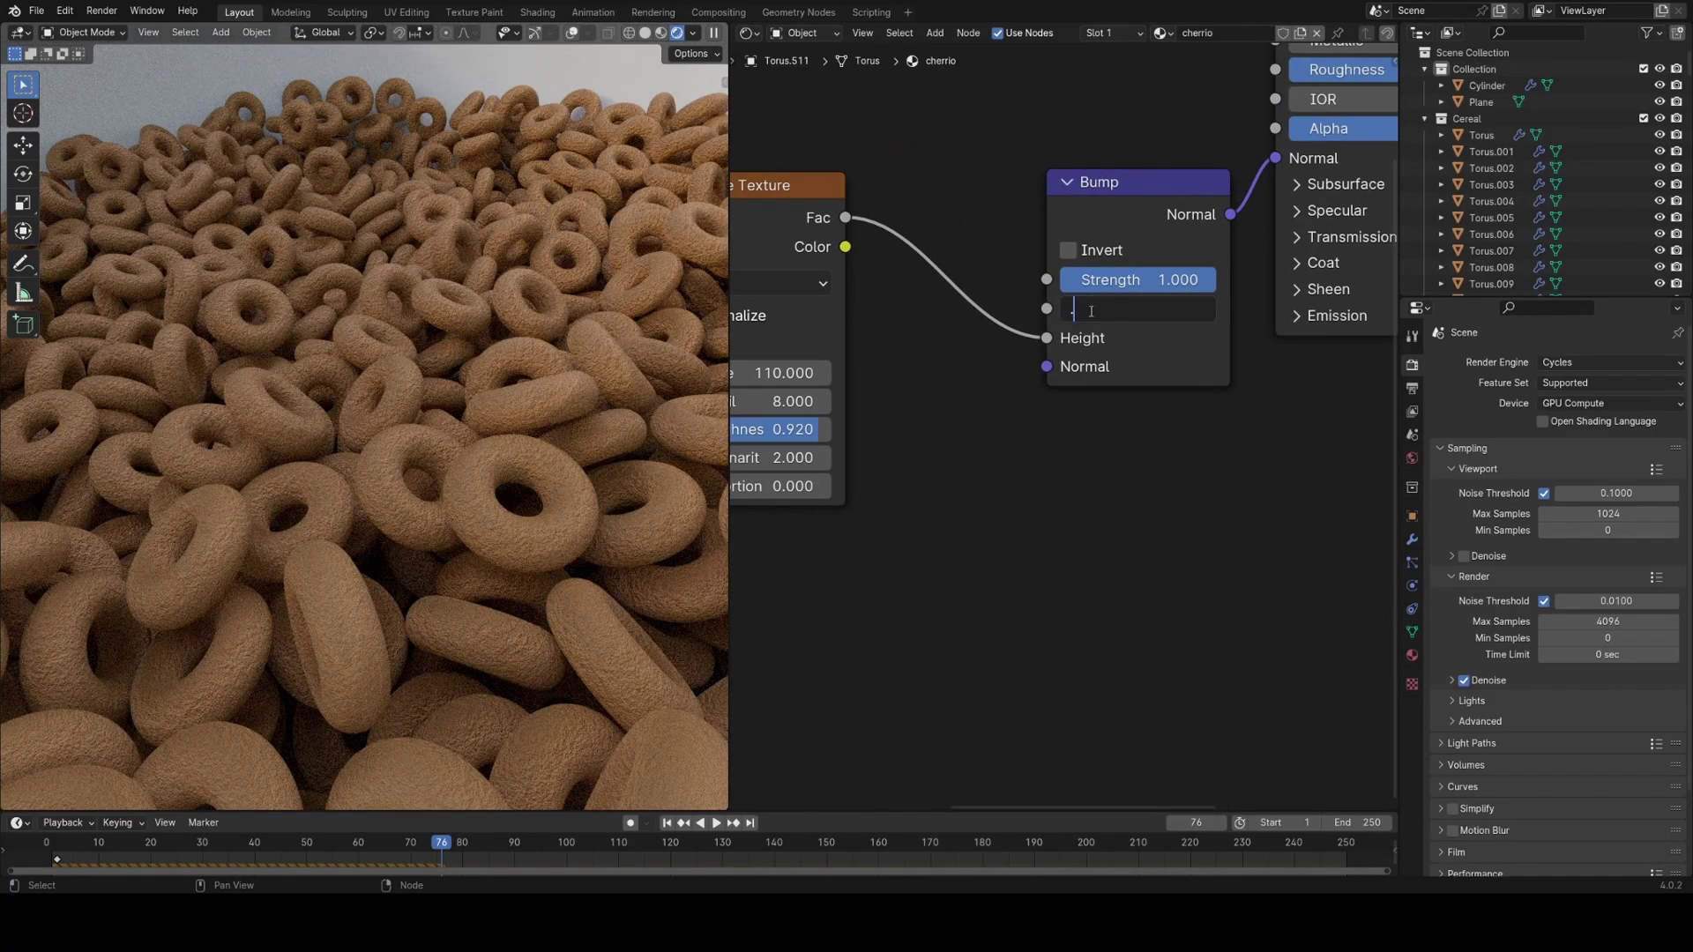
{"action": "type", "text": "2"}
{"action": "key", "text": "Return"}
{"action": "left_click", "coordinate": [1102, 309]}
{"action": "type", "text": ".1"}
{"action": "key", "text": "Return"}
{"action": "left_click_drag", "start_coordinate": [1194, 280], "coordinate": [1151, 279]}
Reduce the Noise Texture's scale.
{"action": "middle_click_drag", "start_coordinate": [851, 378], "coordinate": [966, 351]}
{"action": "scroll", "coordinate": [966, 350], "scroll_direction": "up", "scroll_amount": 1}
{"action": "left_click_drag", "start_coordinate": [882, 346], "coordinate": [833, 347]}
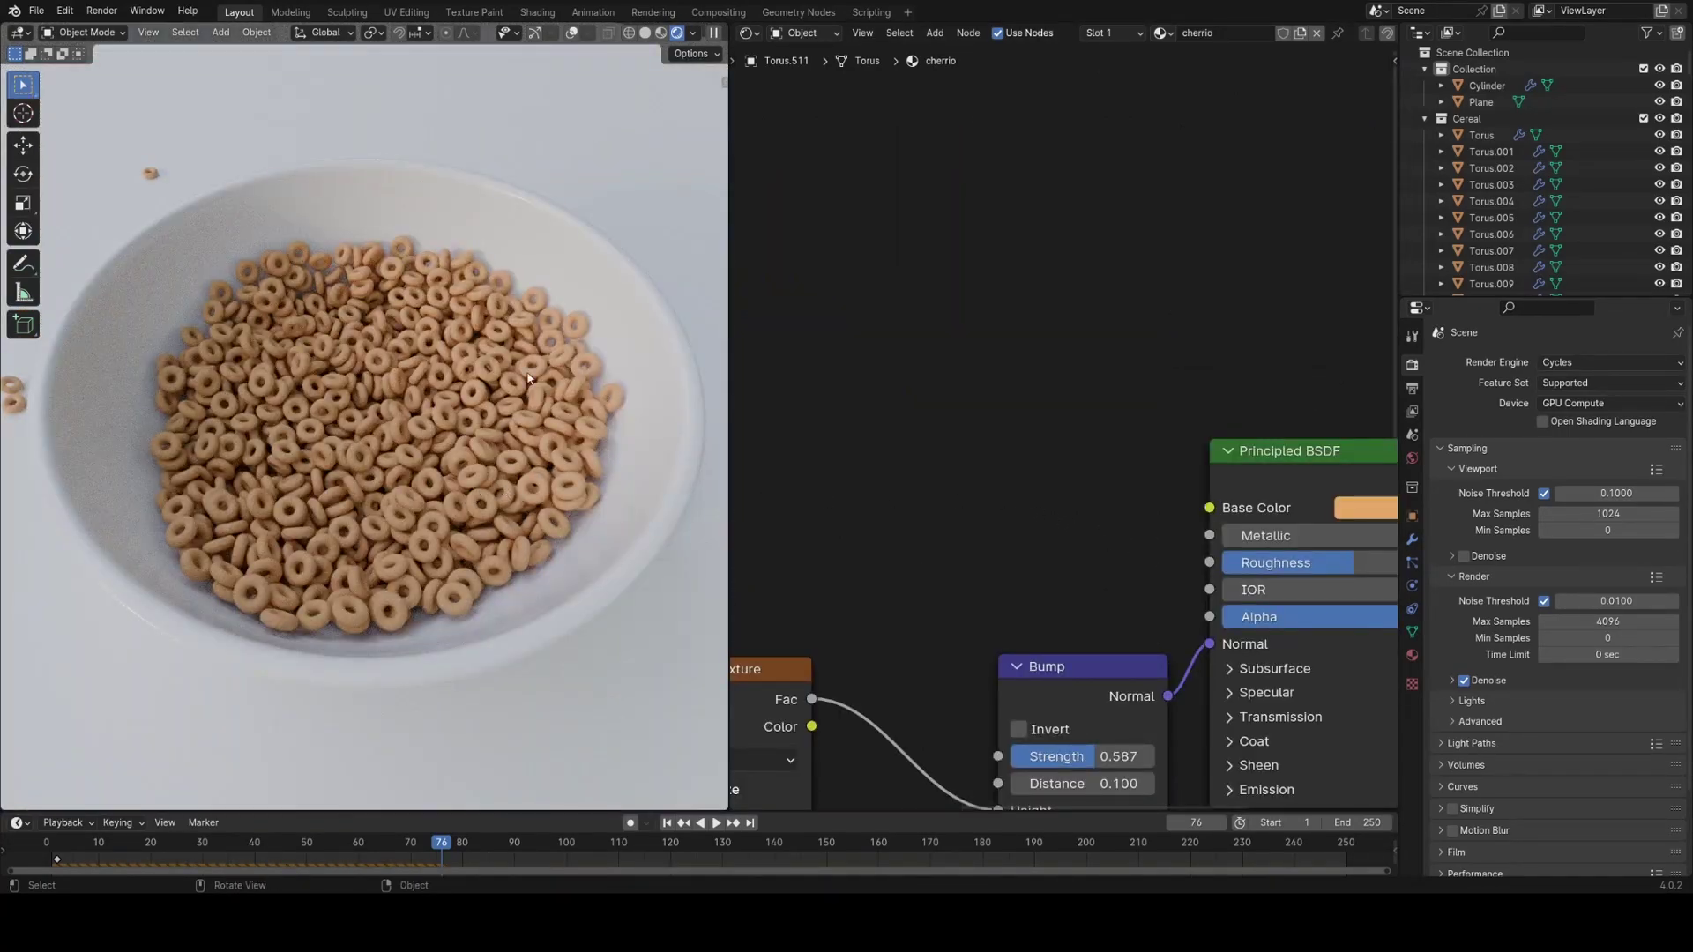
Add an Object Info node above the Noise Texture node.
{"action": "middle_click_drag", "start_coordinate": [902, 444], "coordinate": [1036, 472]}
{"action": "key", "text": "shift+a"}
{"action": "left_click", "coordinate": [956, 437]}
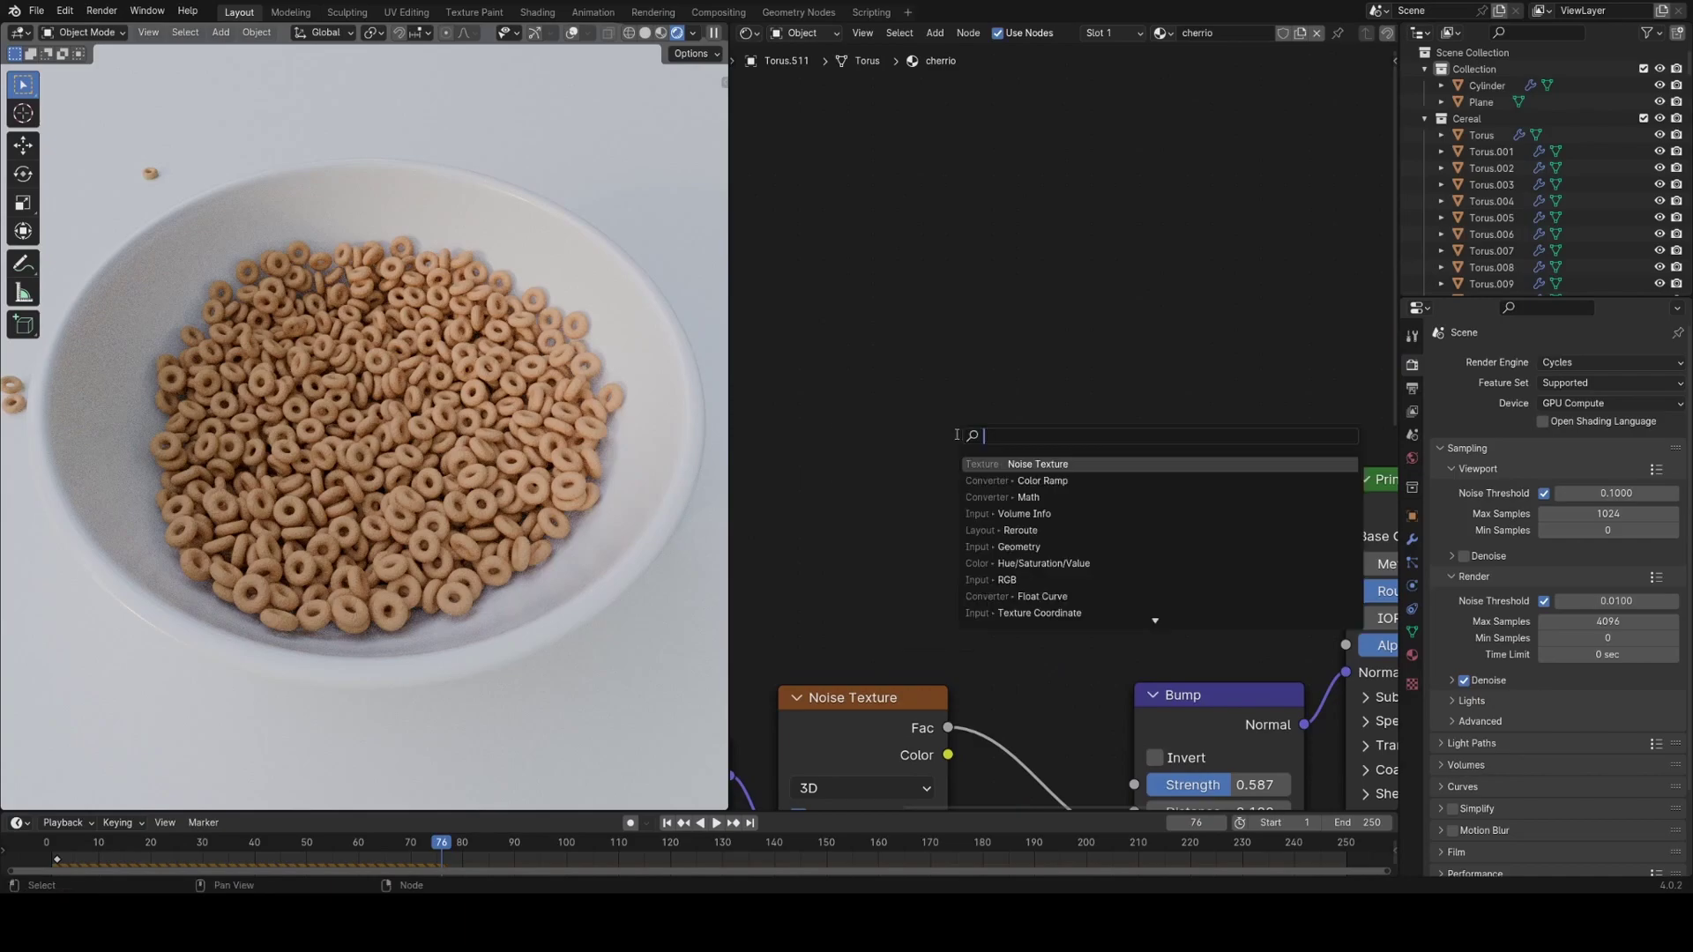
{"action": "type", "text": "object info"}
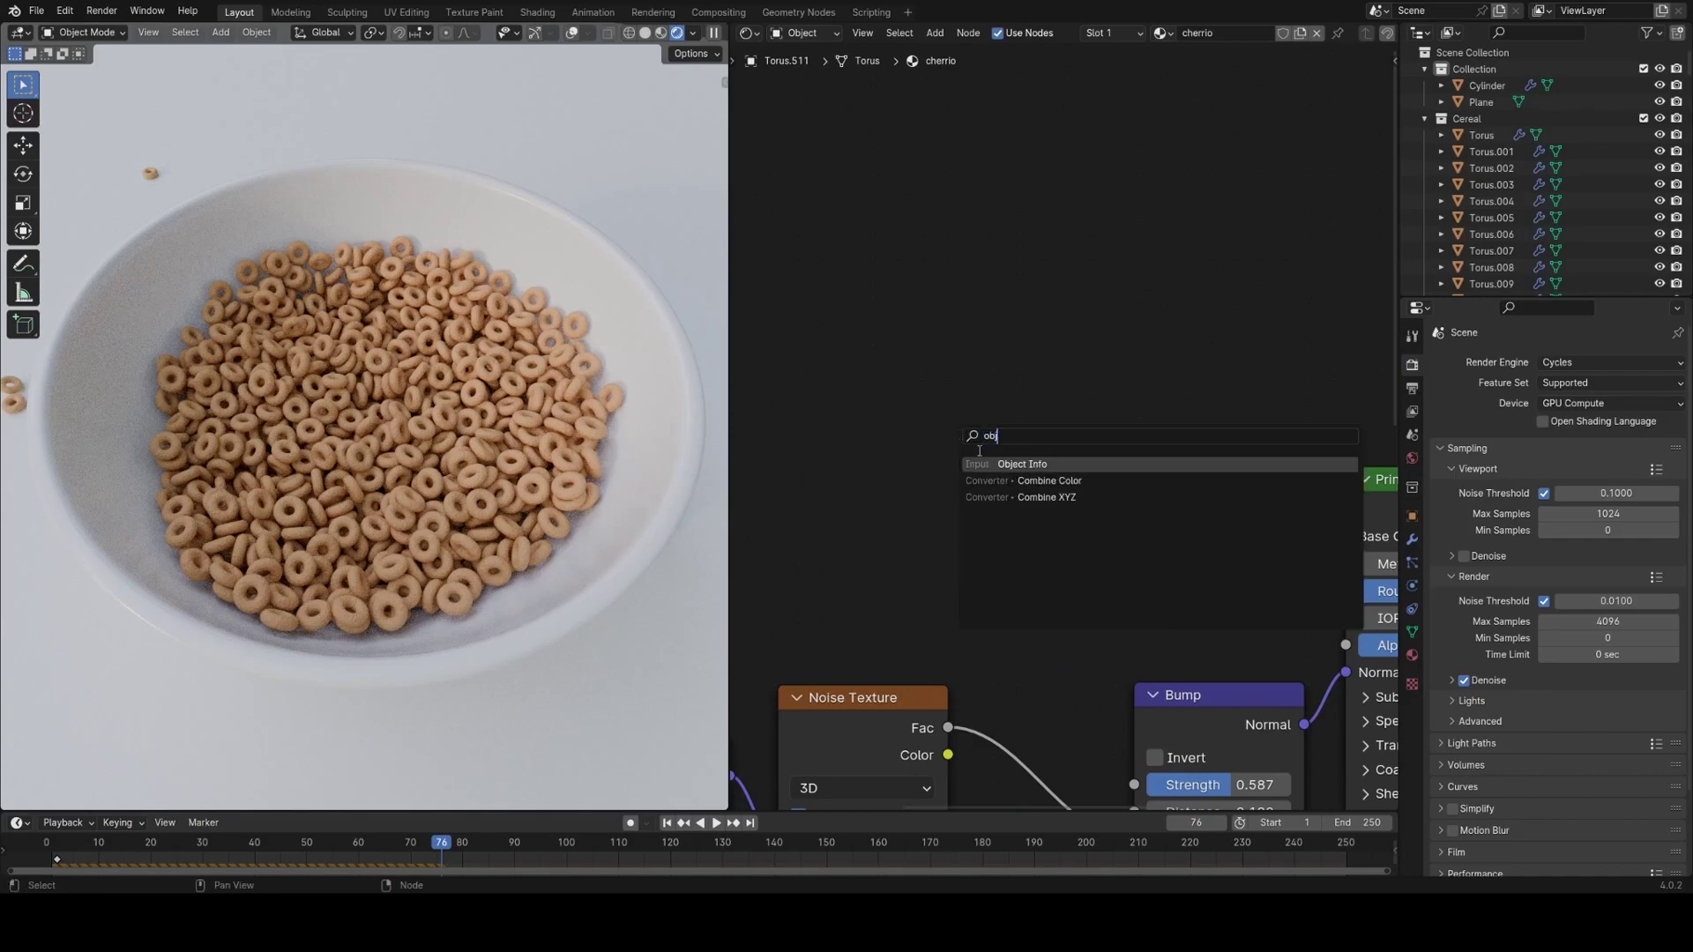
{"action": "key", "text": "Return"}
{"action": "left_click", "coordinate": [774, 389]}
Connect Object Info's random output through a new Color Ramp to the Principled BSDF's base color.
{"action": "middle_click_drag", "start_coordinate": [949, 573], "coordinate": [941, 526]}
{"action": "left_click_drag", "start_coordinate": [942, 524], "coordinate": [1073, 440]}
{"action": "type", "text": "ramp"}
{"action": "key", "text": "Return"}
{"action": "left_click", "coordinate": [978, 409]}
{"action": "left_click_drag", "start_coordinate": [1115, 342], "coordinate": [1340, 487]}
Change the Color Ramp's interpolation to Constant.
{"action": "middle_click_drag", "start_coordinate": [1009, 491], "coordinate": [1097, 471]}
{"action": "scroll", "coordinate": [794, 485], "scroll_direction": "up", "scroll_amount": 2}
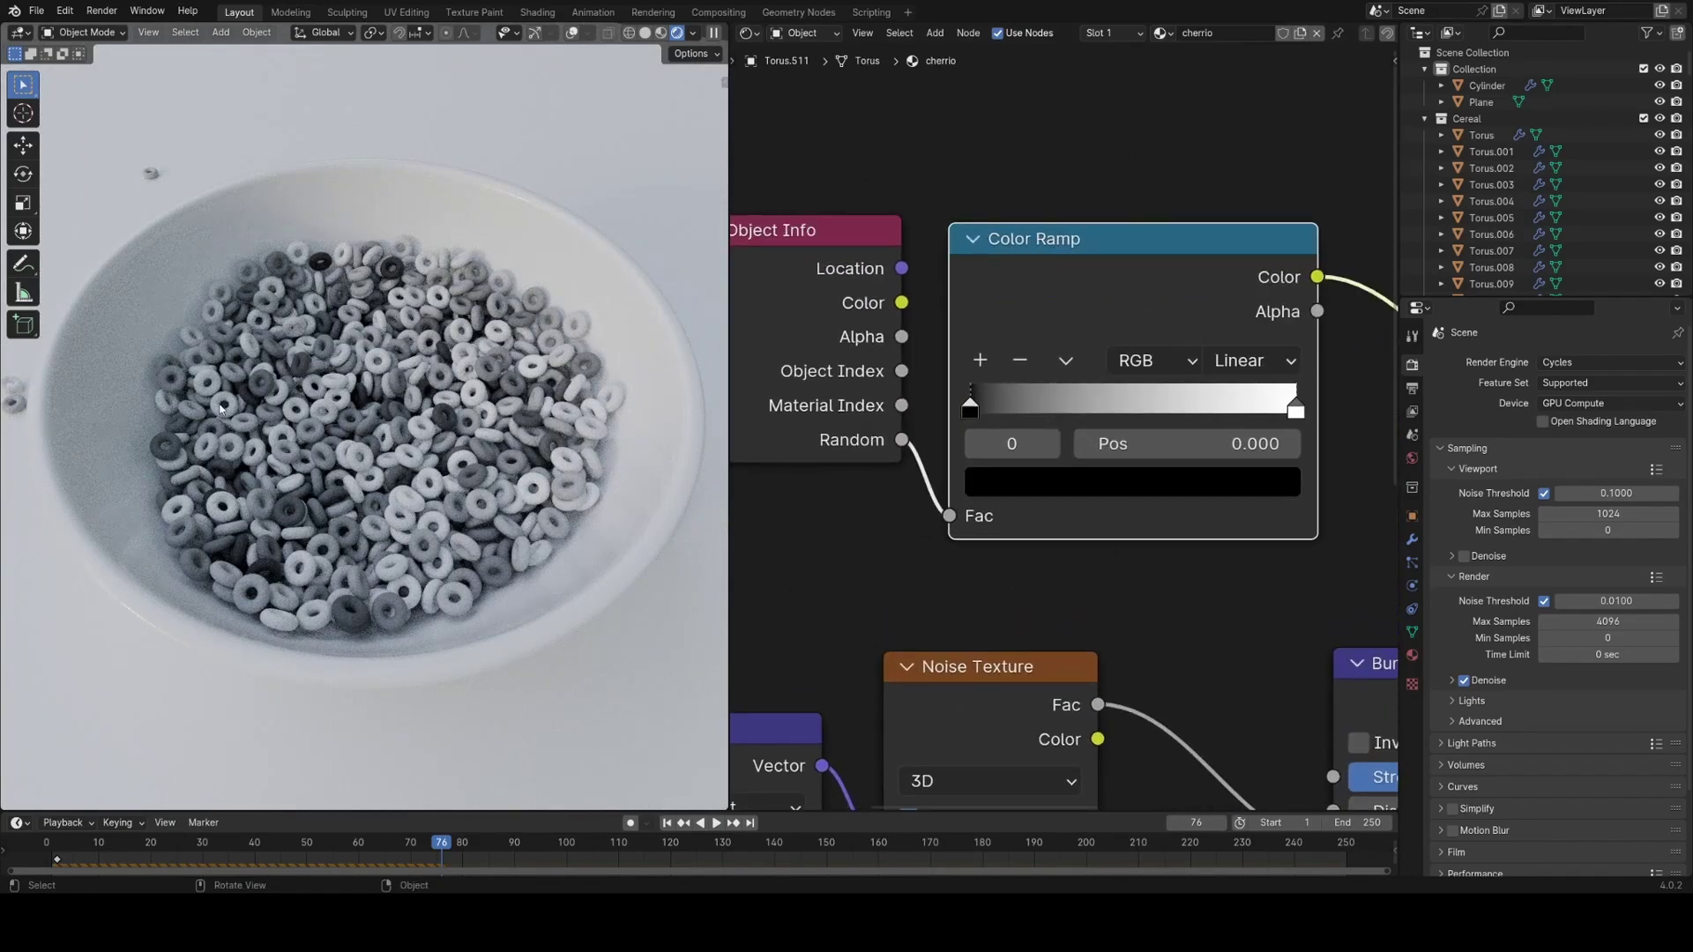
{"action": "key", "text": "KP_0"}
{"action": "left_click", "coordinate": [1036, 482]}
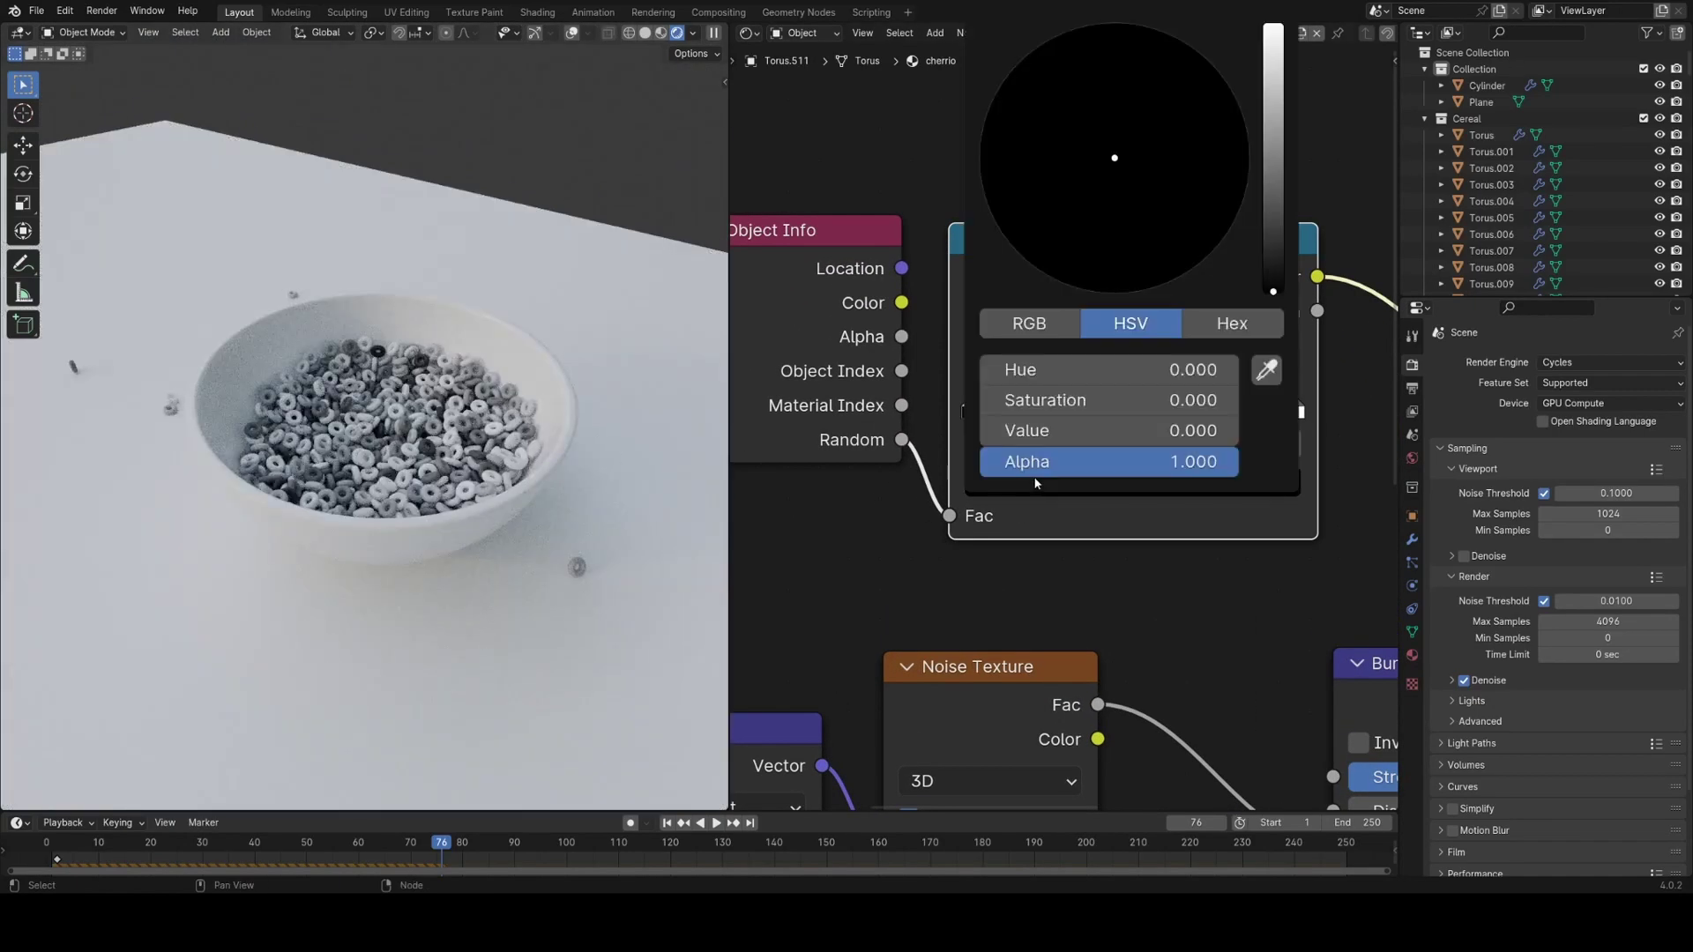
{"action": "left_click", "coordinate": [1252, 360]}
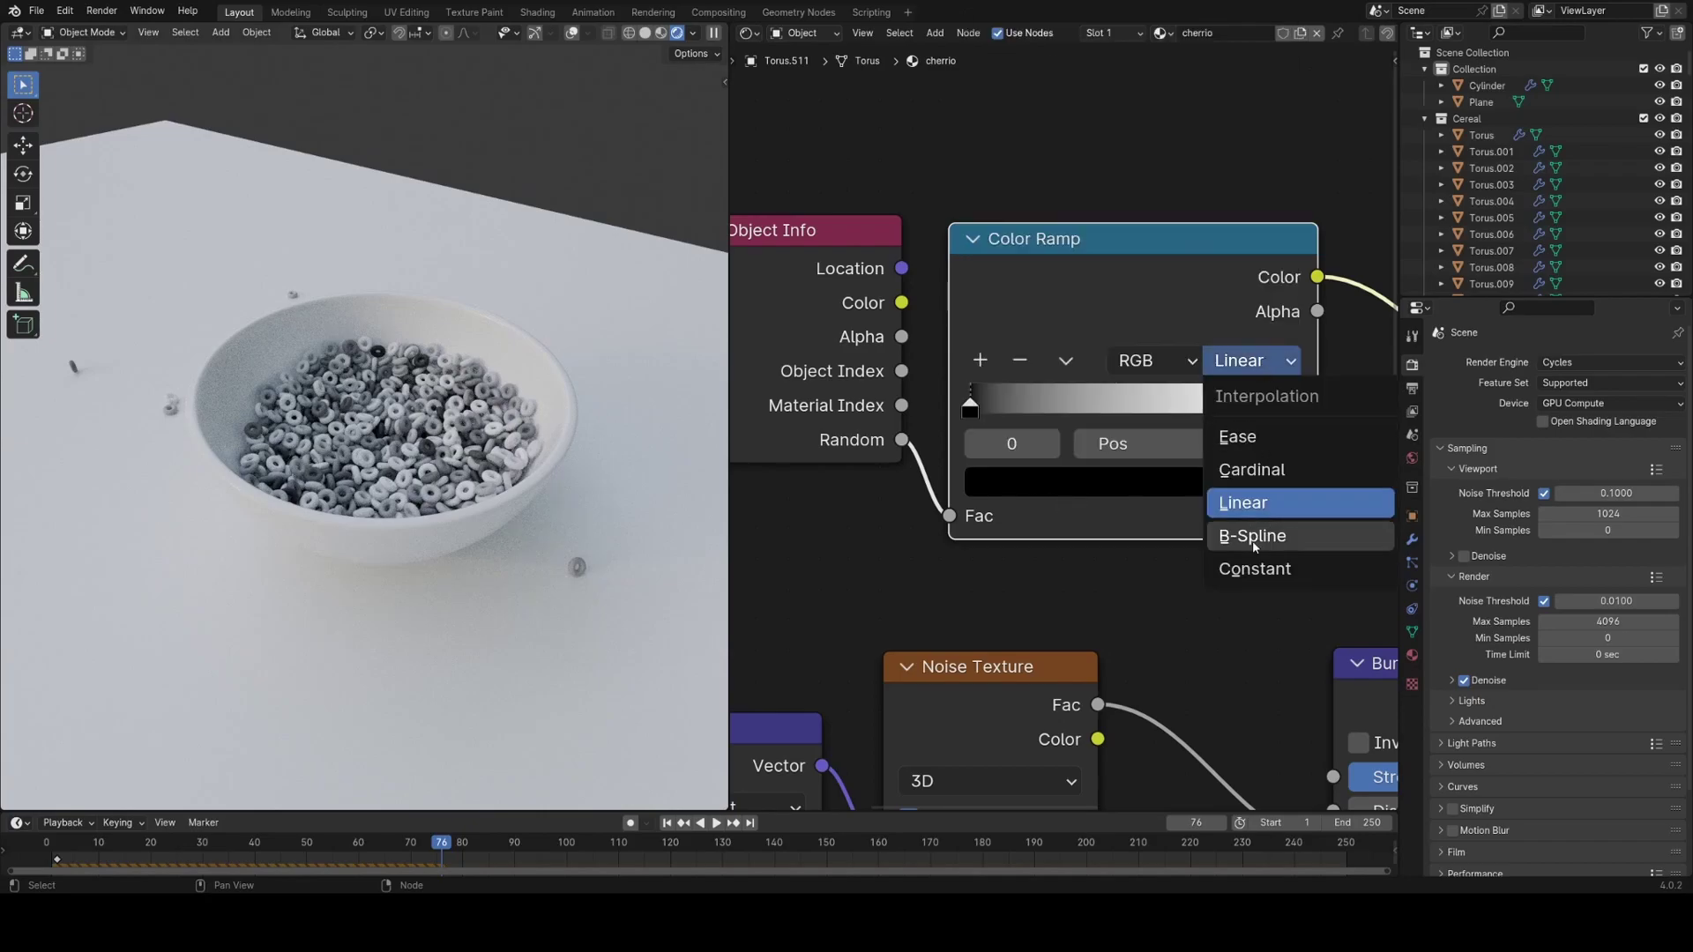
{"action": "left_click", "coordinate": [1239, 567]}
Add a third stop to the Color Ramp and make the middle stop at position 0.325 red.
{"action": "left_click_drag", "start_coordinate": [1288, 408], "coordinate": [1073, 415]}
{"action": "left_click", "coordinate": [980, 360]}
{"action": "left_click", "coordinate": [1100, 483]}
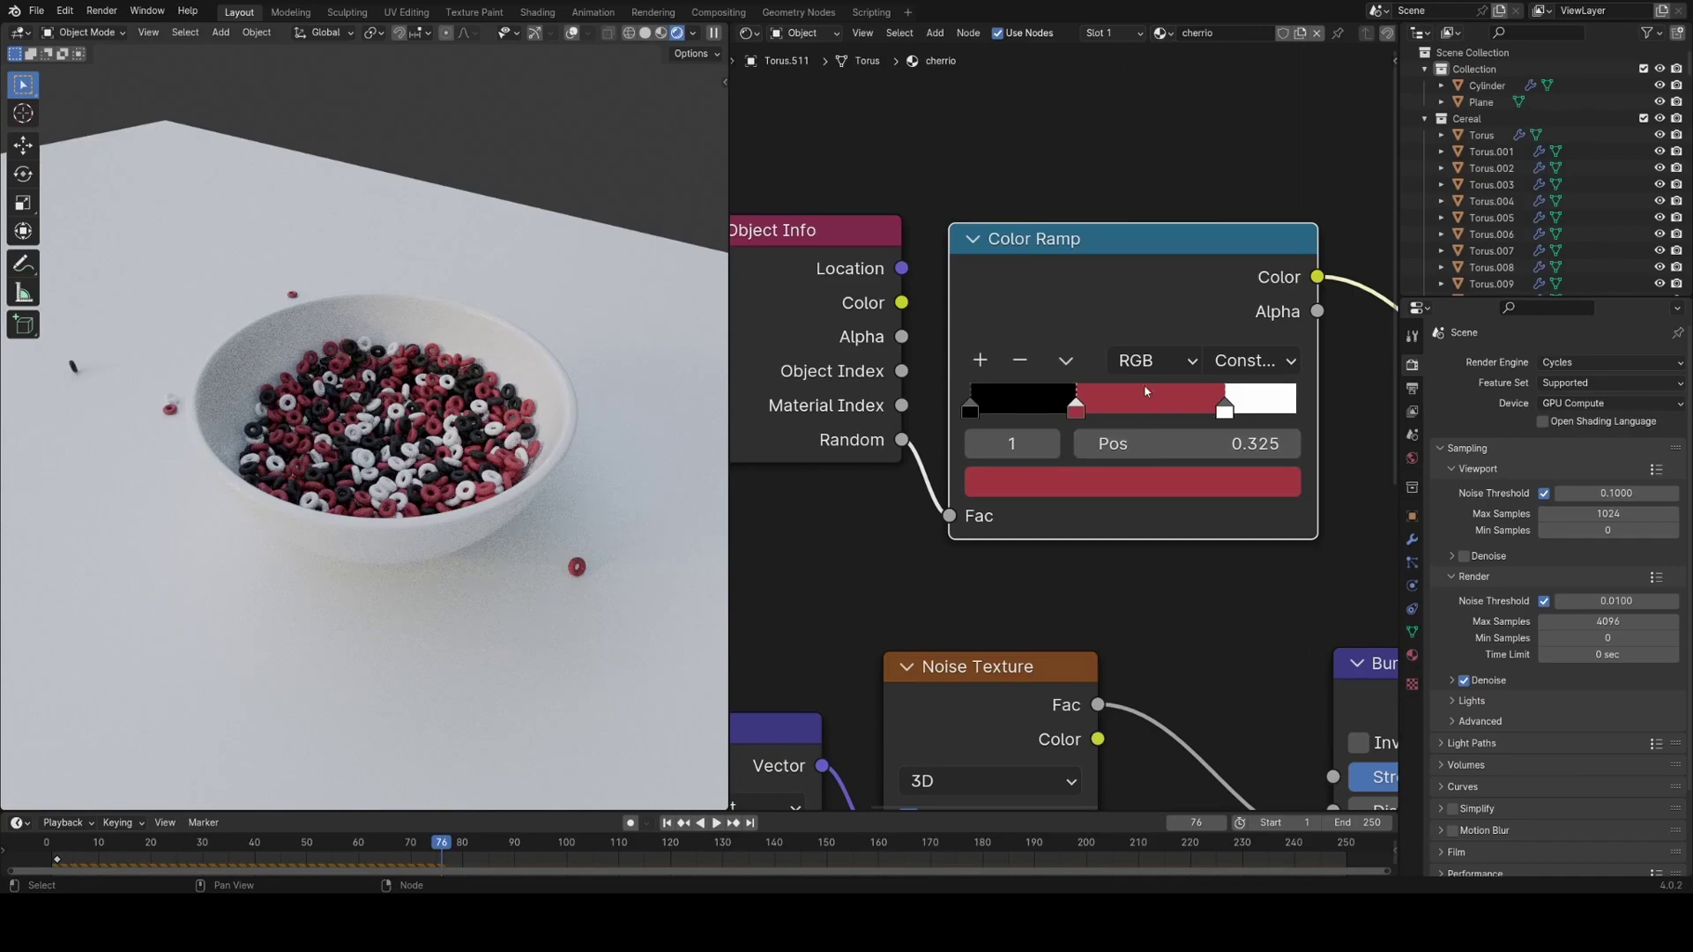
{"action": "left_click_drag", "start_coordinate": [1145, 390], "coordinate": [1091, 404]}
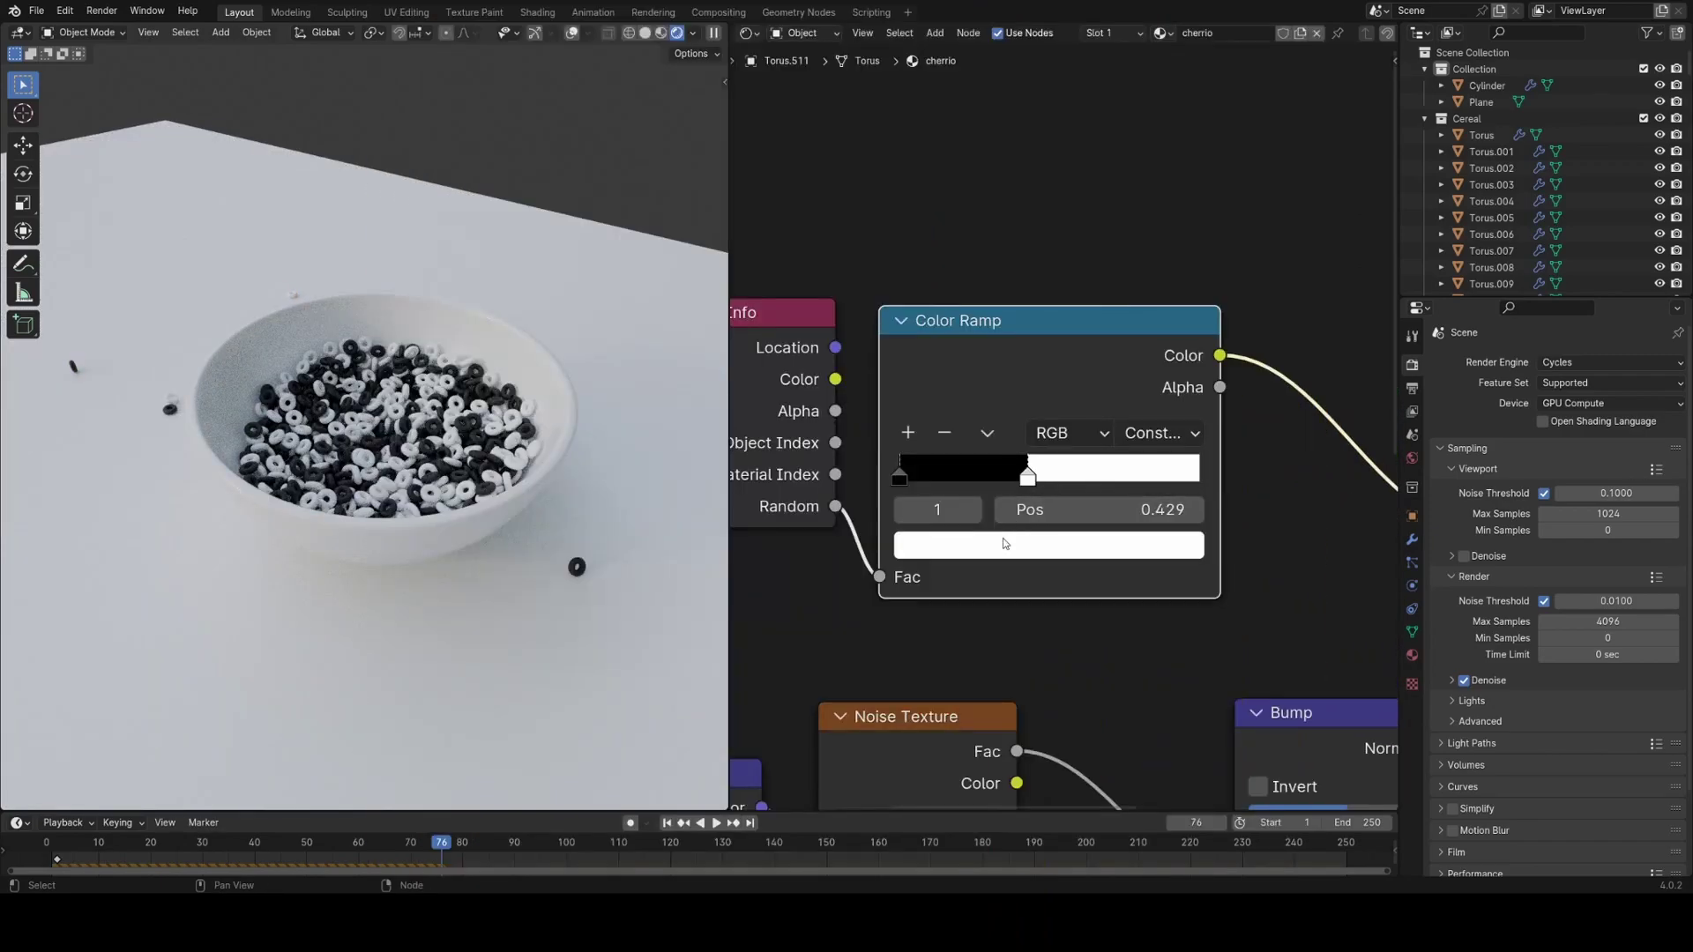
Paste the light orange cereal color into both Color Ramp stops and darken the first stop.
{"action": "left_click", "coordinate": [1006, 544]}
{"action": "left_click", "coordinate": [1006, 544]}
{"action": "key", "text": "ctrl+v"}
{"action": "left_click", "coordinate": [899, 476]}
{"action": "key", "text": "ctrl+v"}
{"action": "left_click", "coordinate": [958, 545]}
{"action": "scroll", "coordinate": [959, 551], "scroll_direction": "down", "scroll_amount": 4}
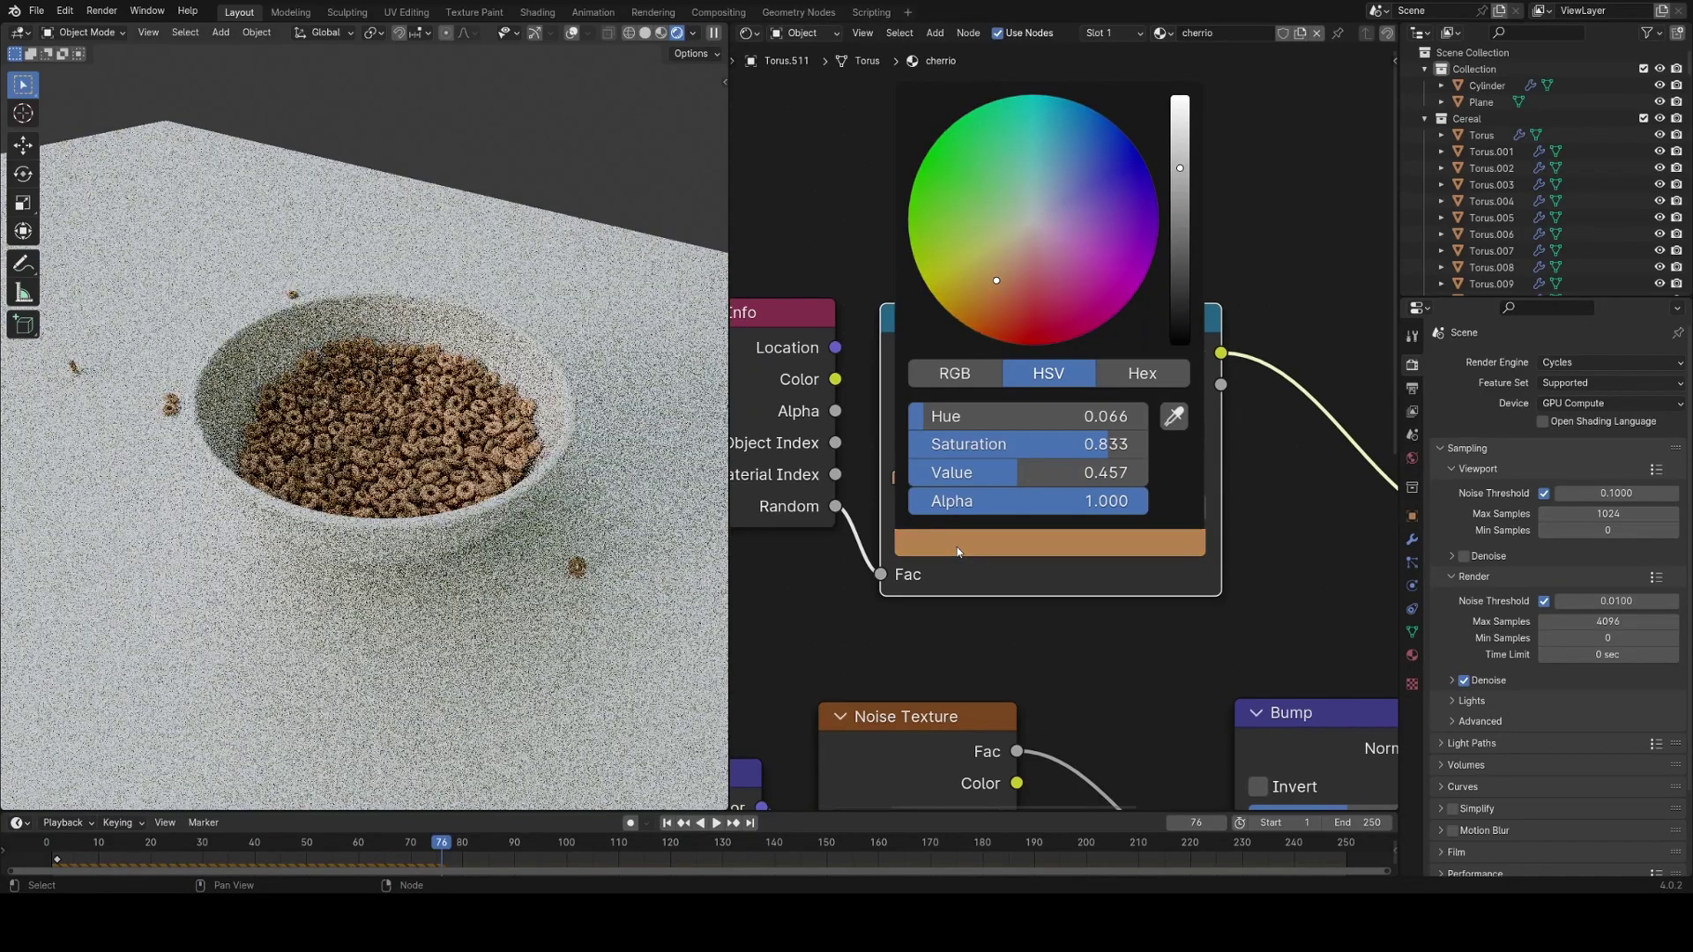
{"action": "scroll", "coordinate": [958, 551], "scroll_direction": "up", "scroll_amount": 1}
Set the Color Ramp's interpolation to Ease and move the lighter stop to position 1.000.
{"action": "left_click", "coordinate": [1162, 430]}
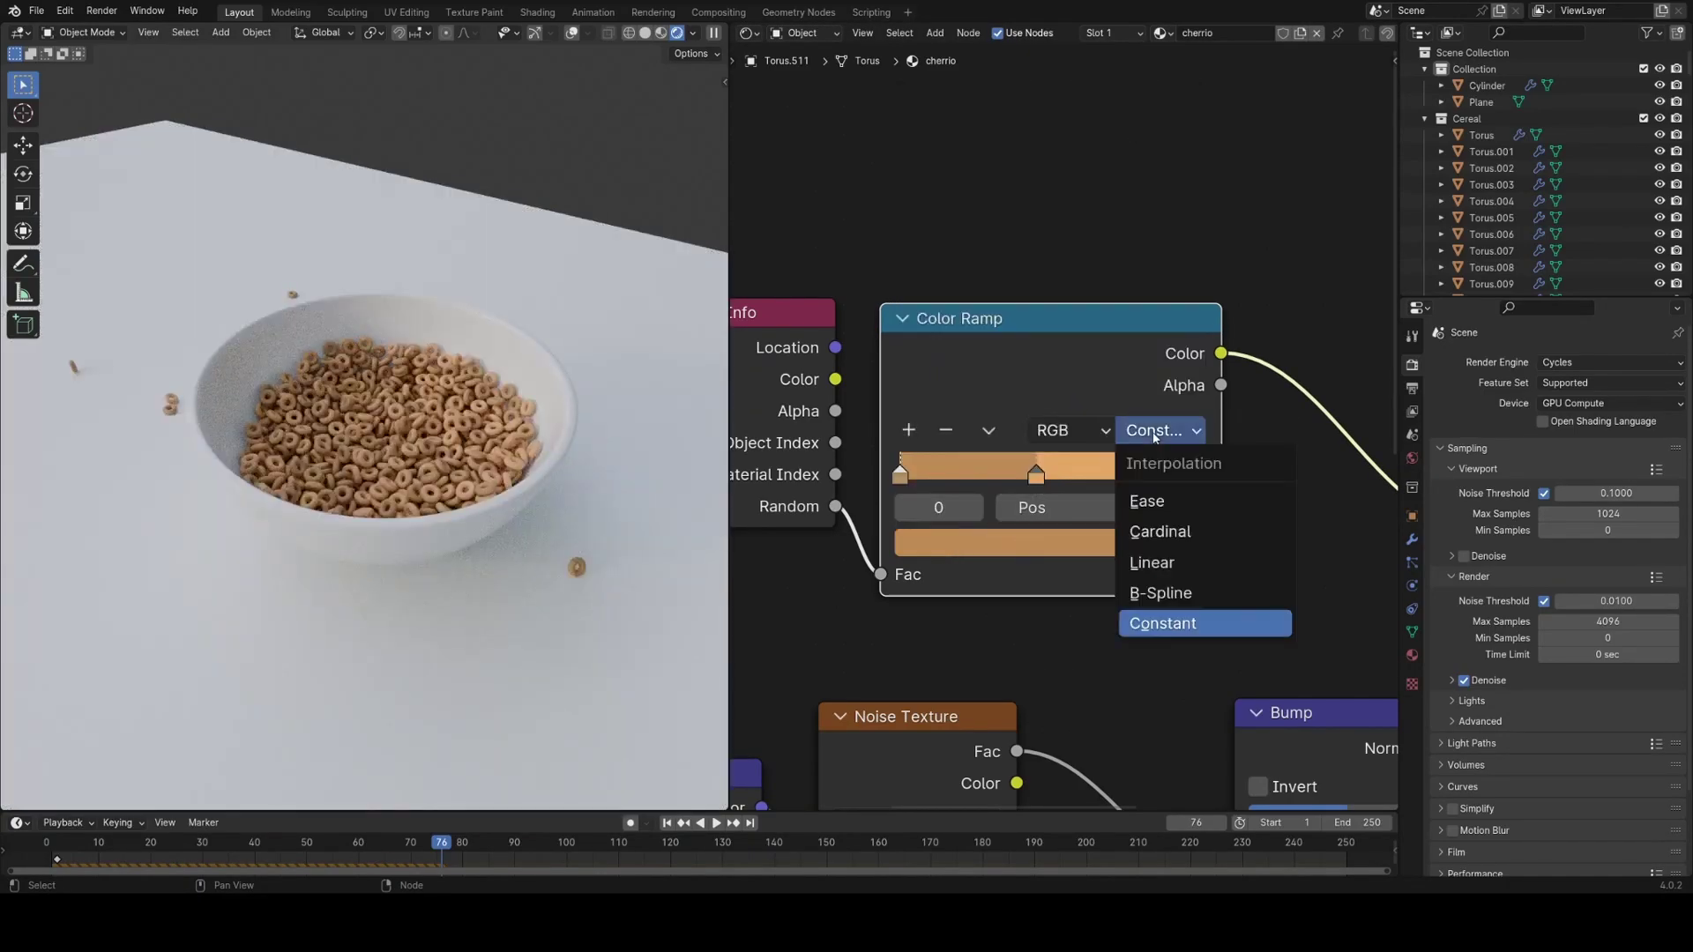
{"action": "left_click", "coordinate": [1141, 494]}
{"action": "left_click", "coordinate": [1045, 466]}
{"action": "left_click_drag", "start_coordinate": [1047, 465], "coordinate": [1124, 467]}
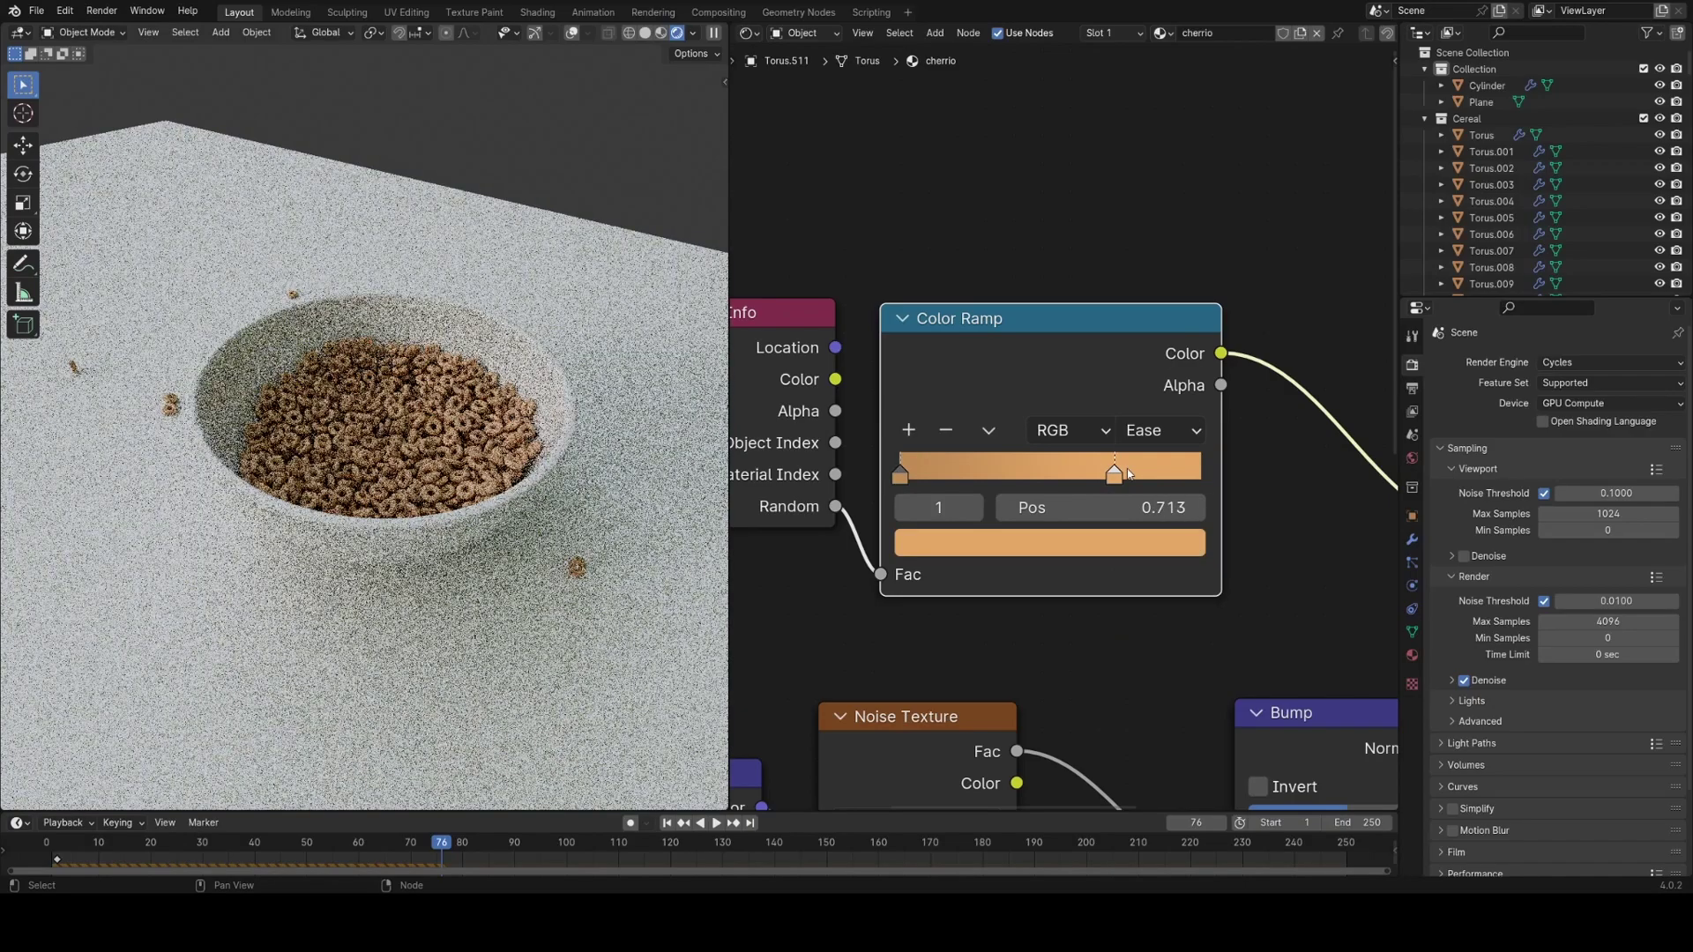
{"action": "middle_click_drag", "start_coordinate": [337, 461], "coordinate": [398, 549]}
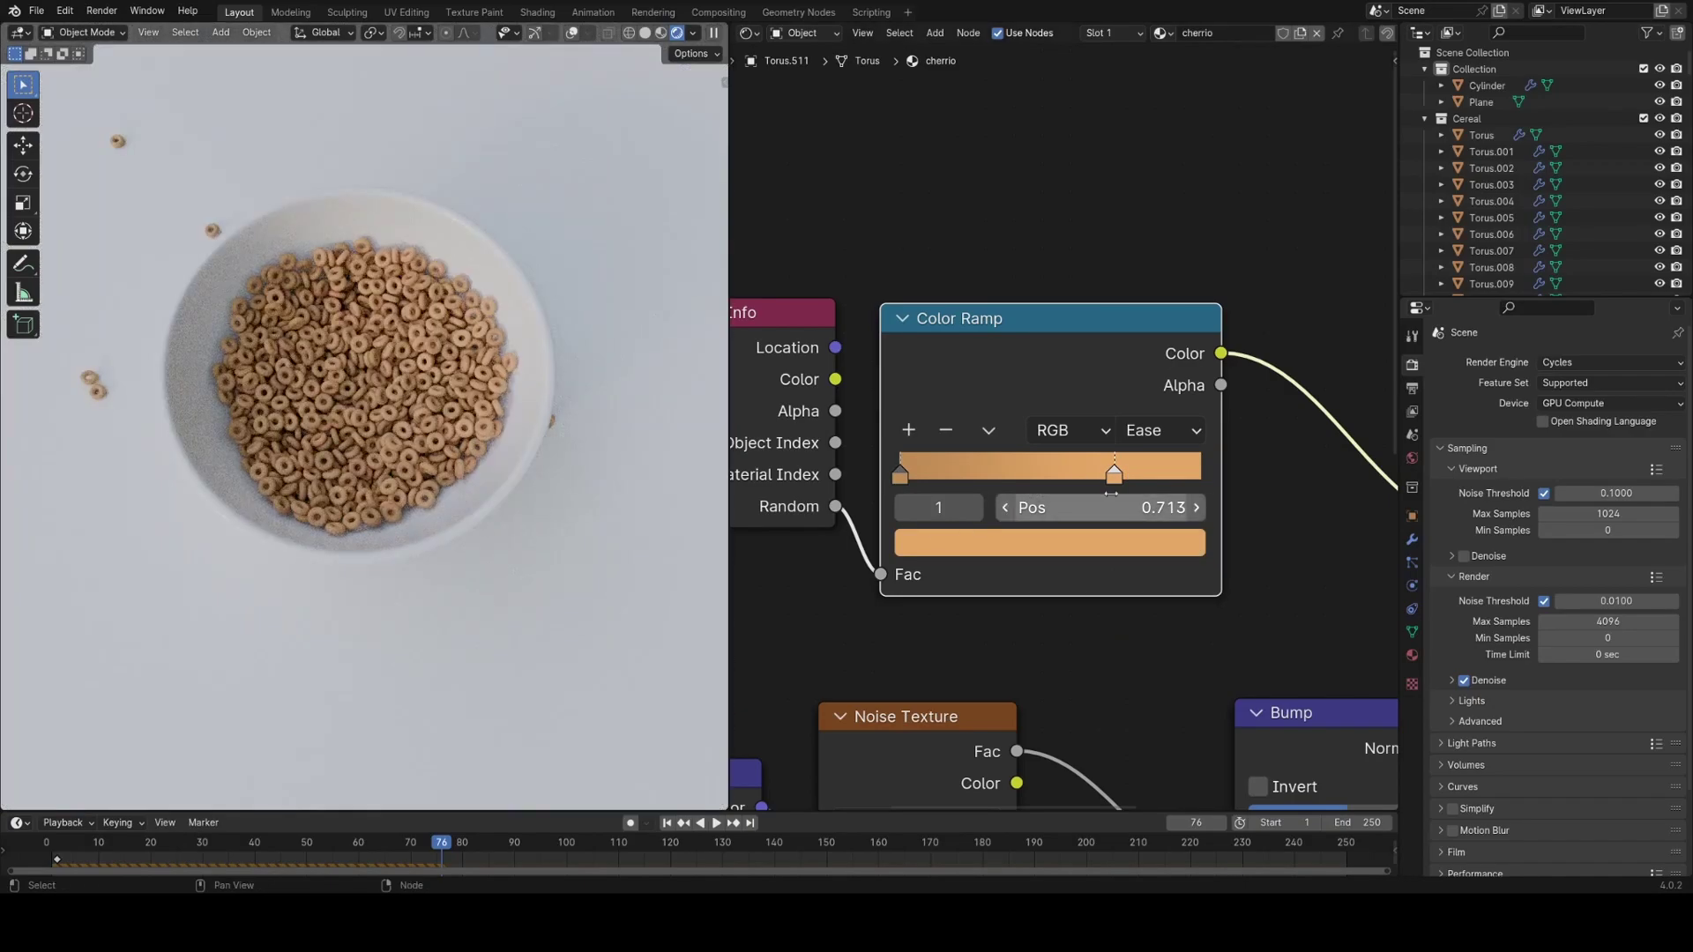
{"action": "left_click_drag", "start_coordinate": [1115, 475], "coordinate": [1202, 485]}
Turn on the viewport overlays and select the original Torus in the Cereal collection with its modifiers shown.
{"action": "middle_click_drag", "start_coordinate": [520, 554], "coordinate": [432, 472]}
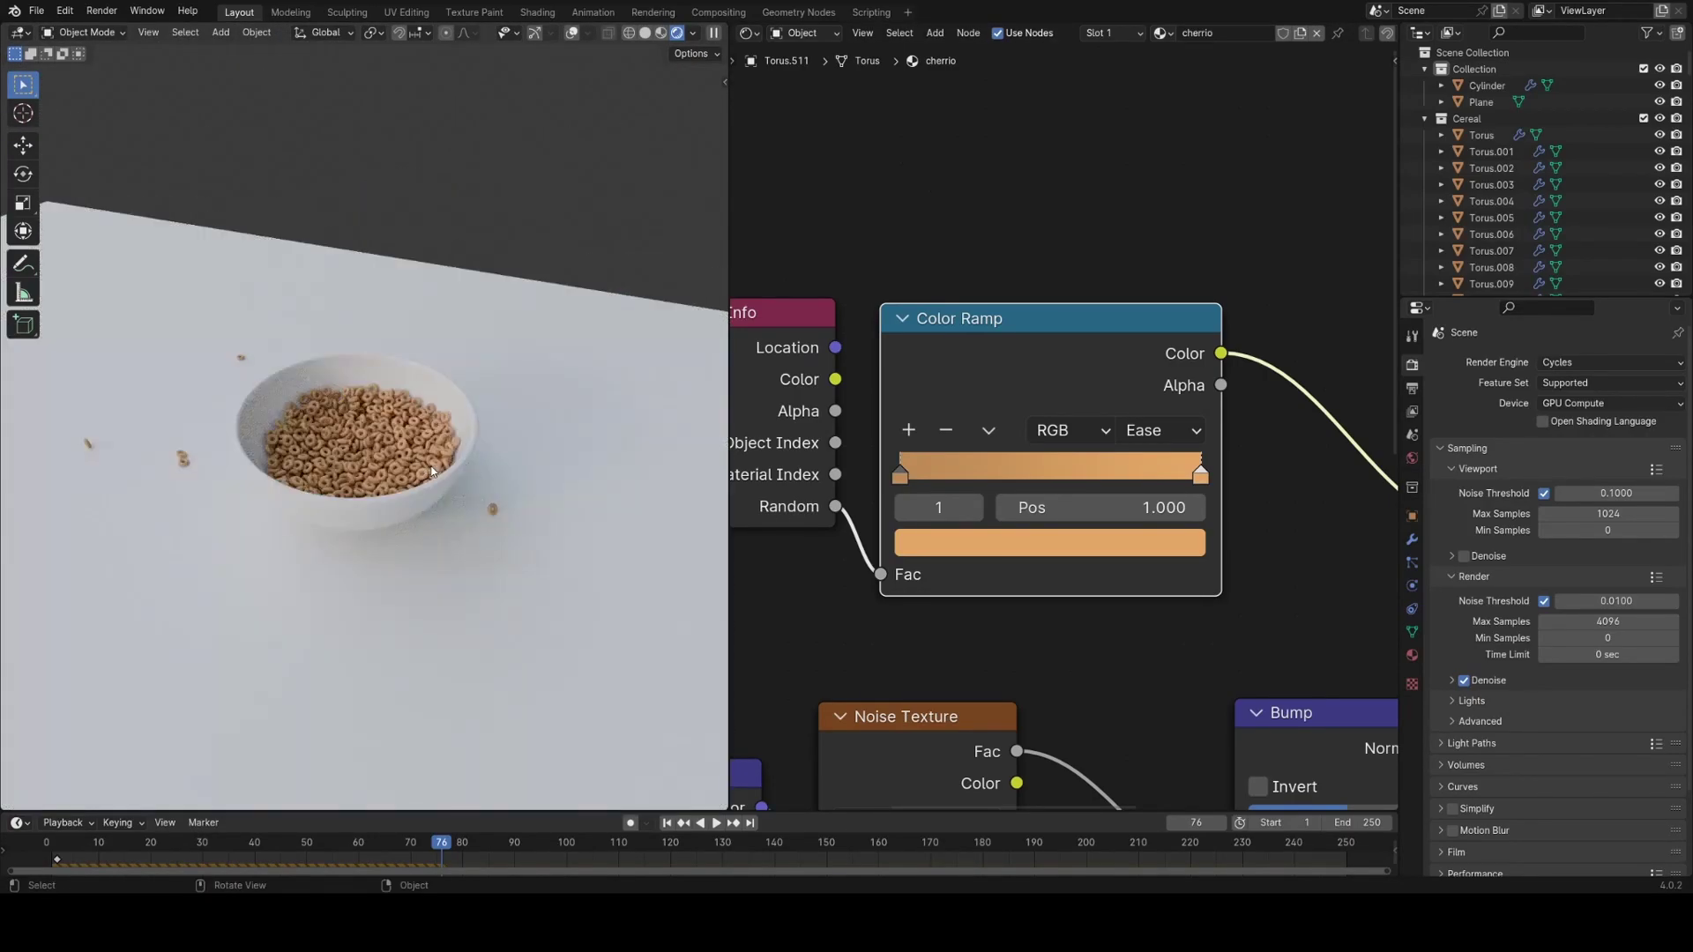
{"action": "scroll", "coordinate": [433, 472], "scroll_direction": "up", "scroll_amount": 10}
{"action": "middle_click_drag", "start_coordinate": [451, 402], "coordinate": [372, 484], "text": "shift"}
{"action": "scroll", "coordinate": [371, 483], "scroll_direction": "down", "scroll_amount": 1}
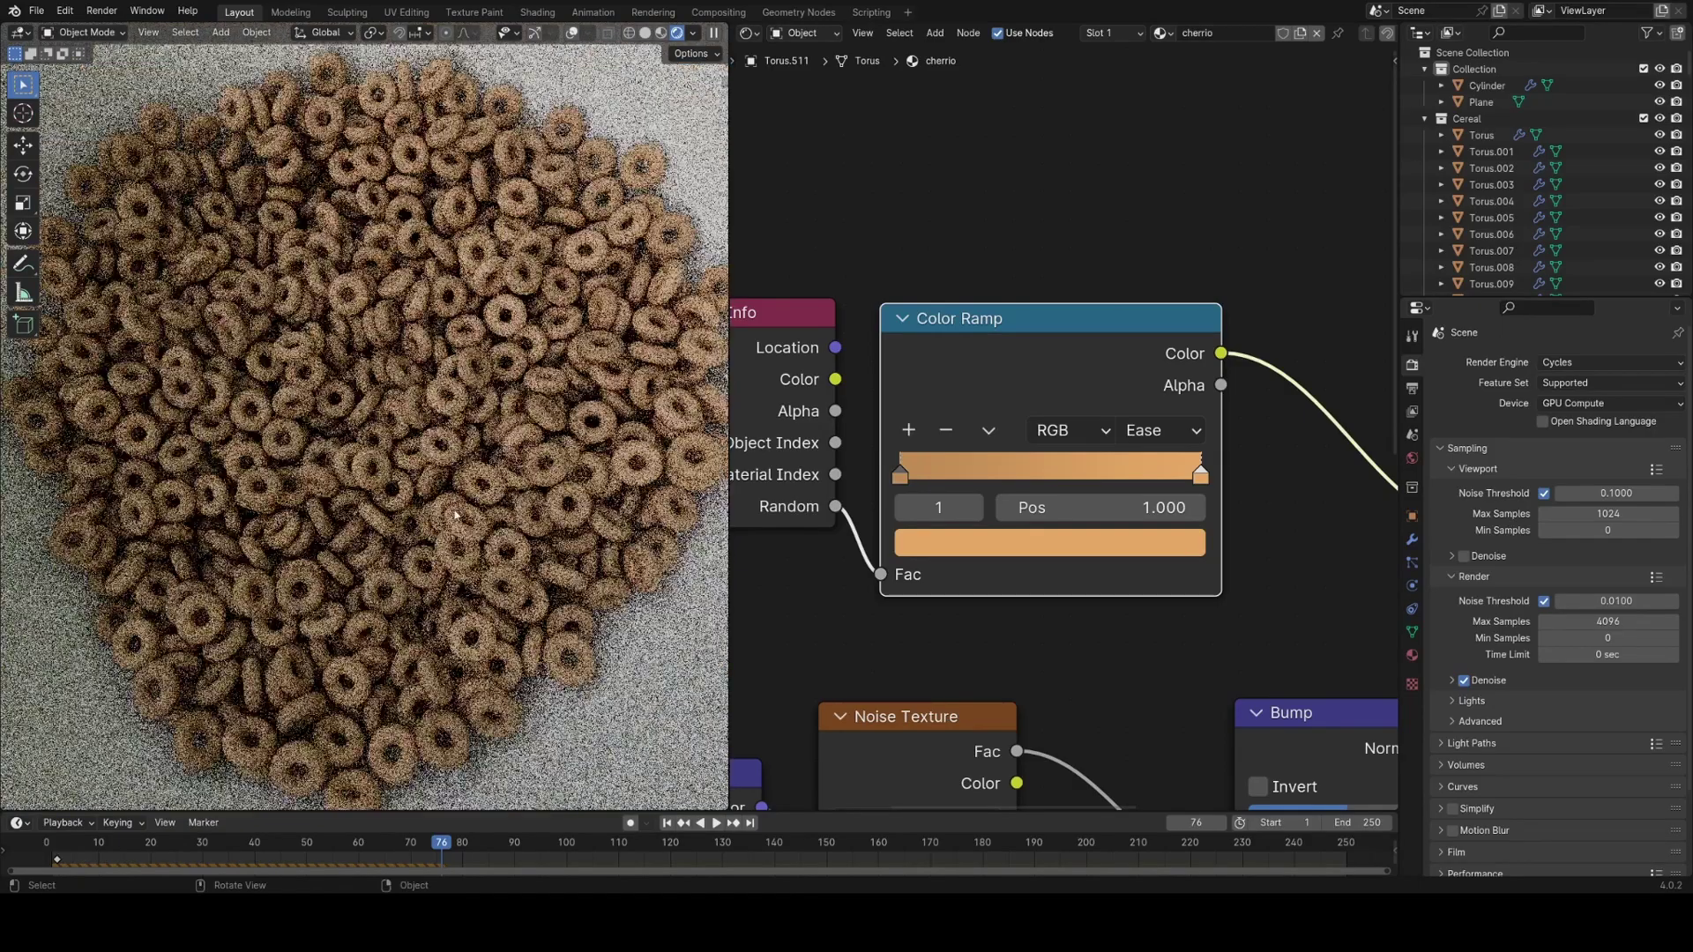
{"action": "left_click", "coordinate": [1411, 540]}
{"action": "key", "text": "z"}
{"action": "left_click", "coordinate": [379, 419]}
{"action": "left_click", "coordinate": [1481, 135]}
{"action": "scroll", "coordinate": [1488, 212], "scroll_direction": "down", "scroll_amount": 15}
{"action": "scroll", "coordinate": [1480, 241], "scroll_direction": "up", "scroll_amount": 10}
Add a Displace modifier to the selected torus after its Subdivision modifier.
{"action": "left_click", "coordinate": [1483, 362]}
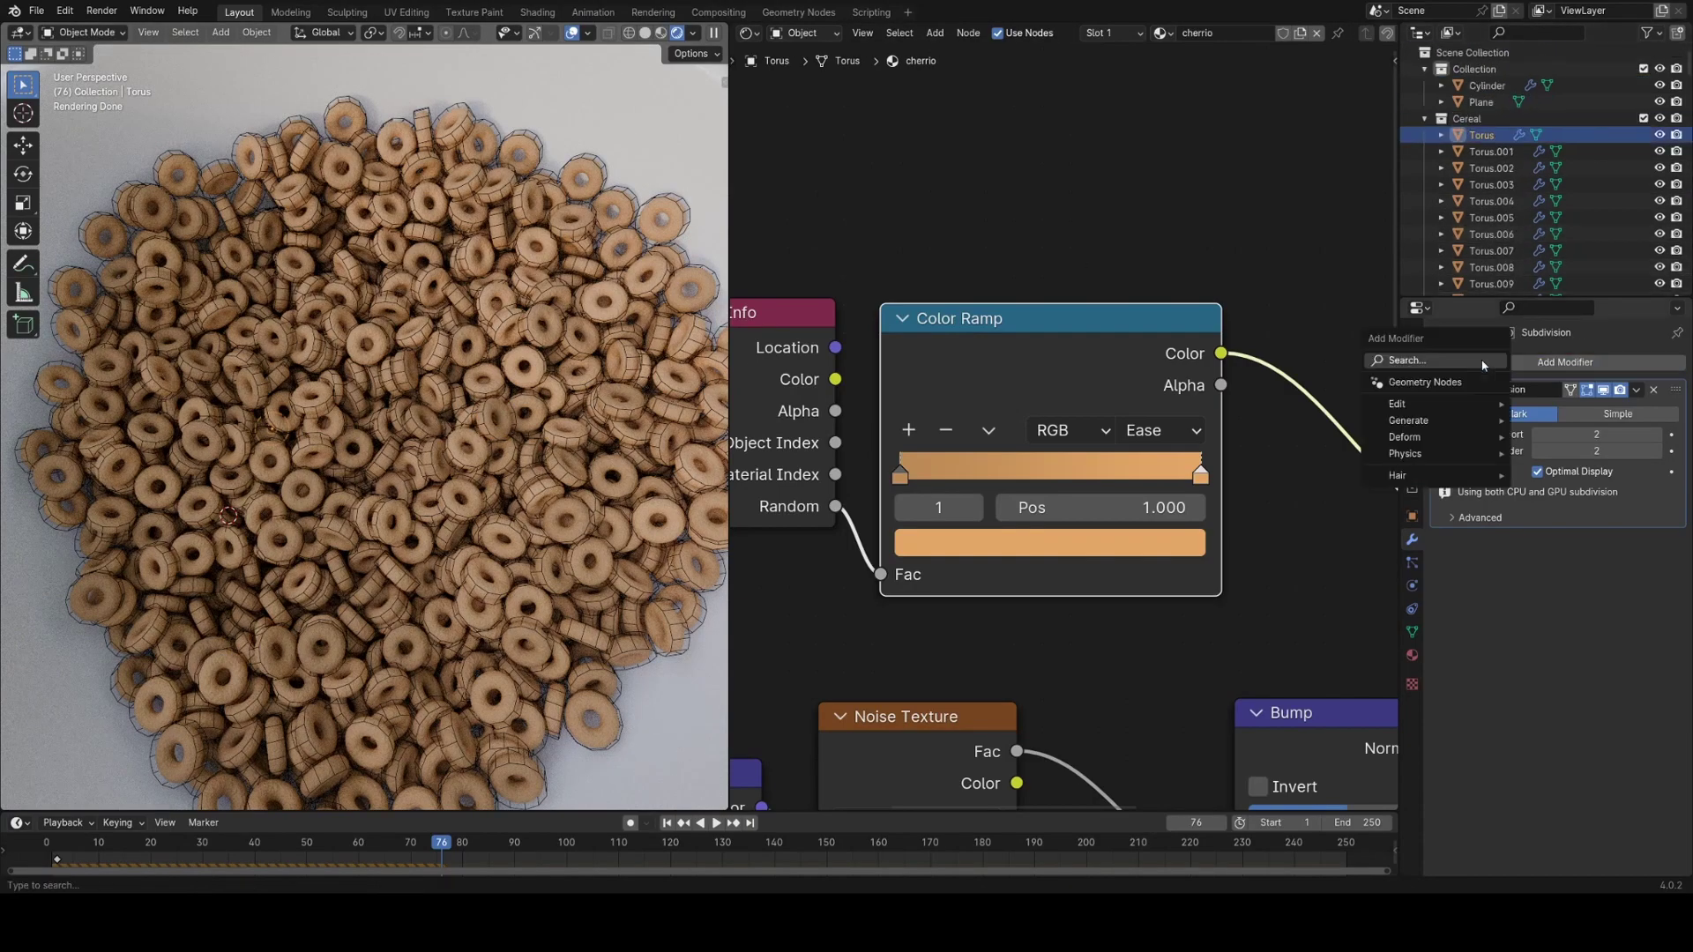
{"action": "left_click", "coordinate": [1483, 361]}
{"action": "type", "text": "displ"}
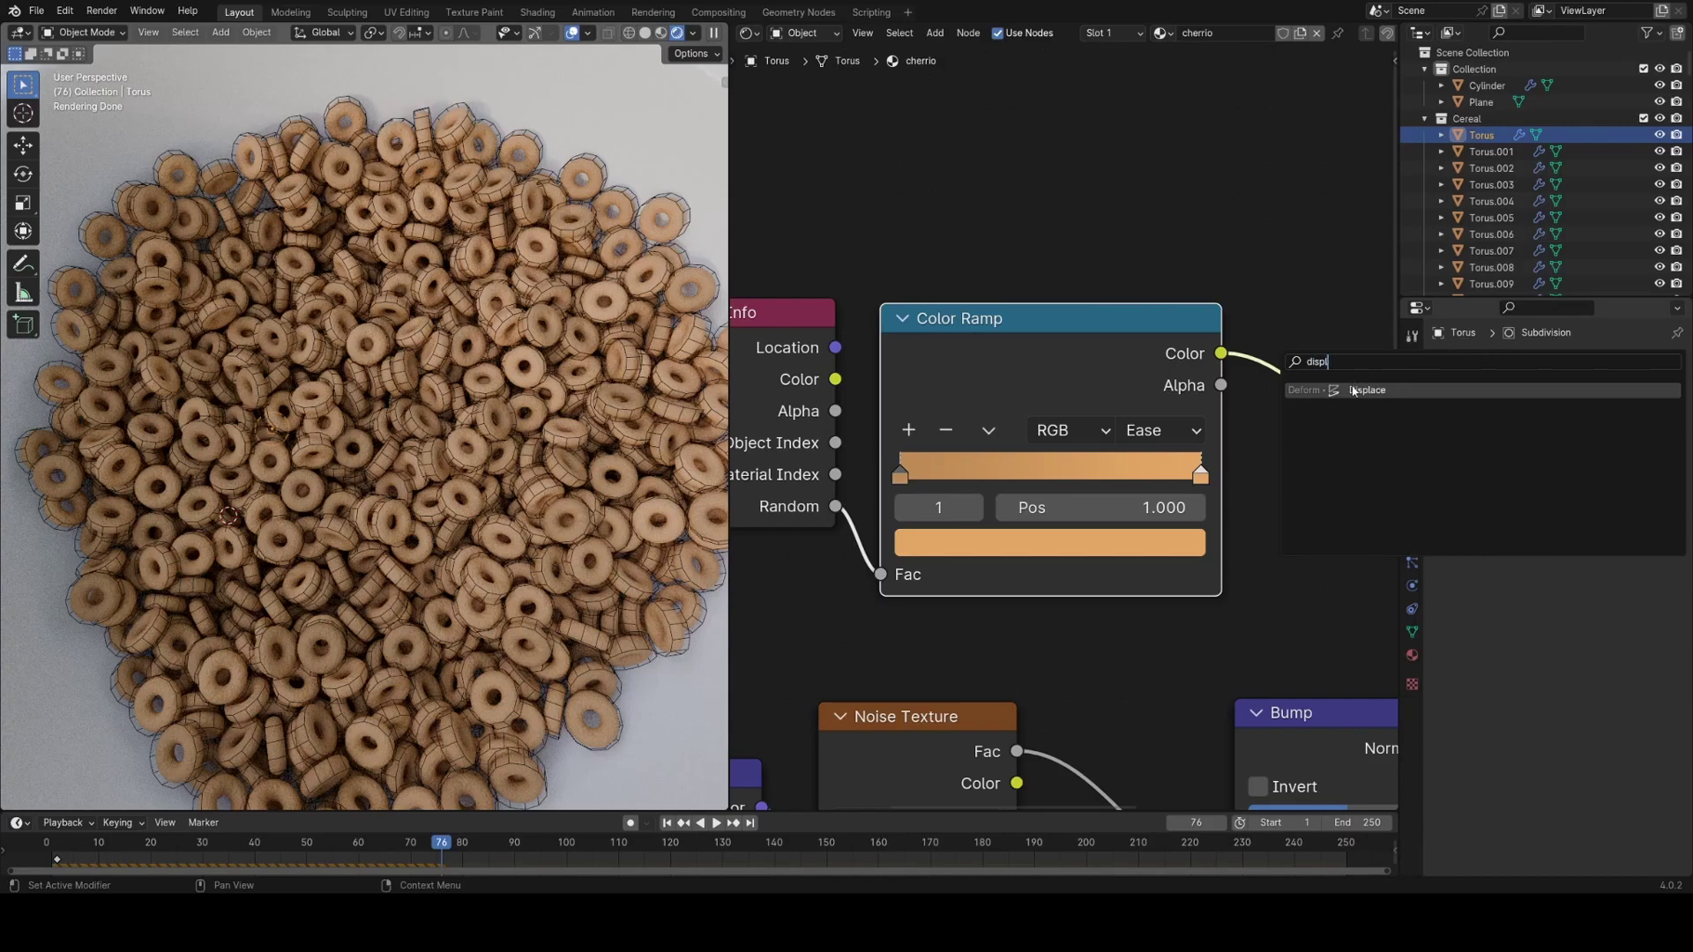
{"action": "left_click", "coordinate": [1353, 391]}
{"action": "scroll", "coordinate": [396, 514], "scroll_direction": "down", "scroll_amount": 5}
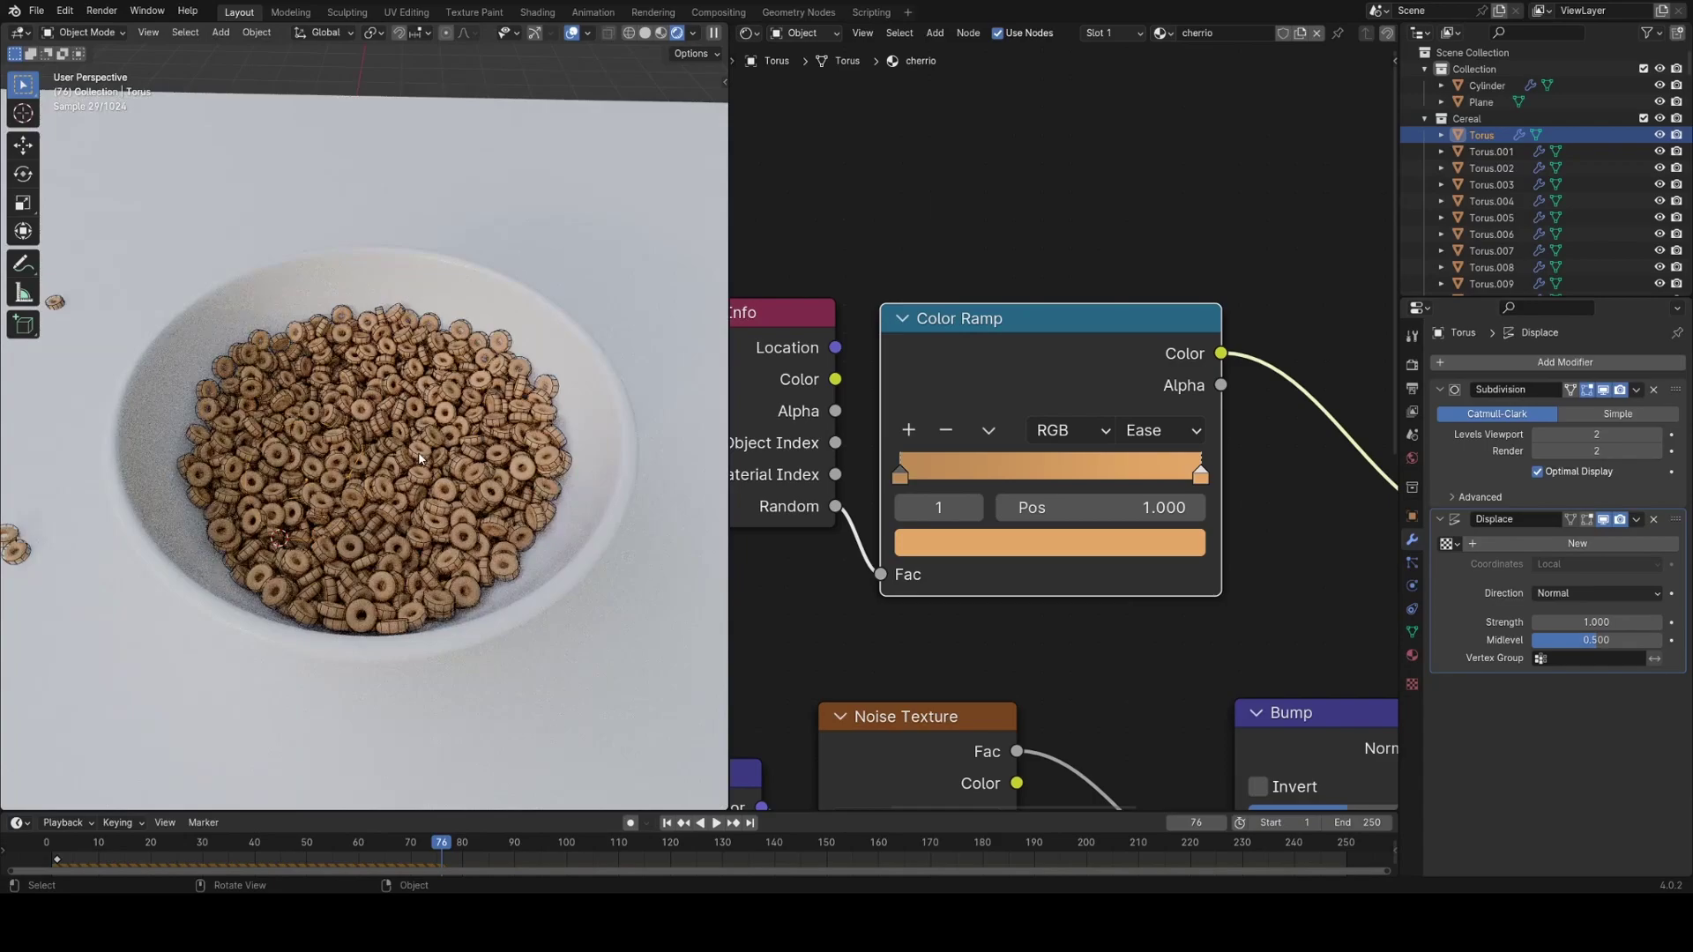
Isolate the torus in local view and create a new texture for its Displace modifier.
{"action": "key", "text": "KP_Divide"}
{"action": "scroll", "coordinate": [422, 458], "scroll_direction": "down", "scroll_amount": 3}
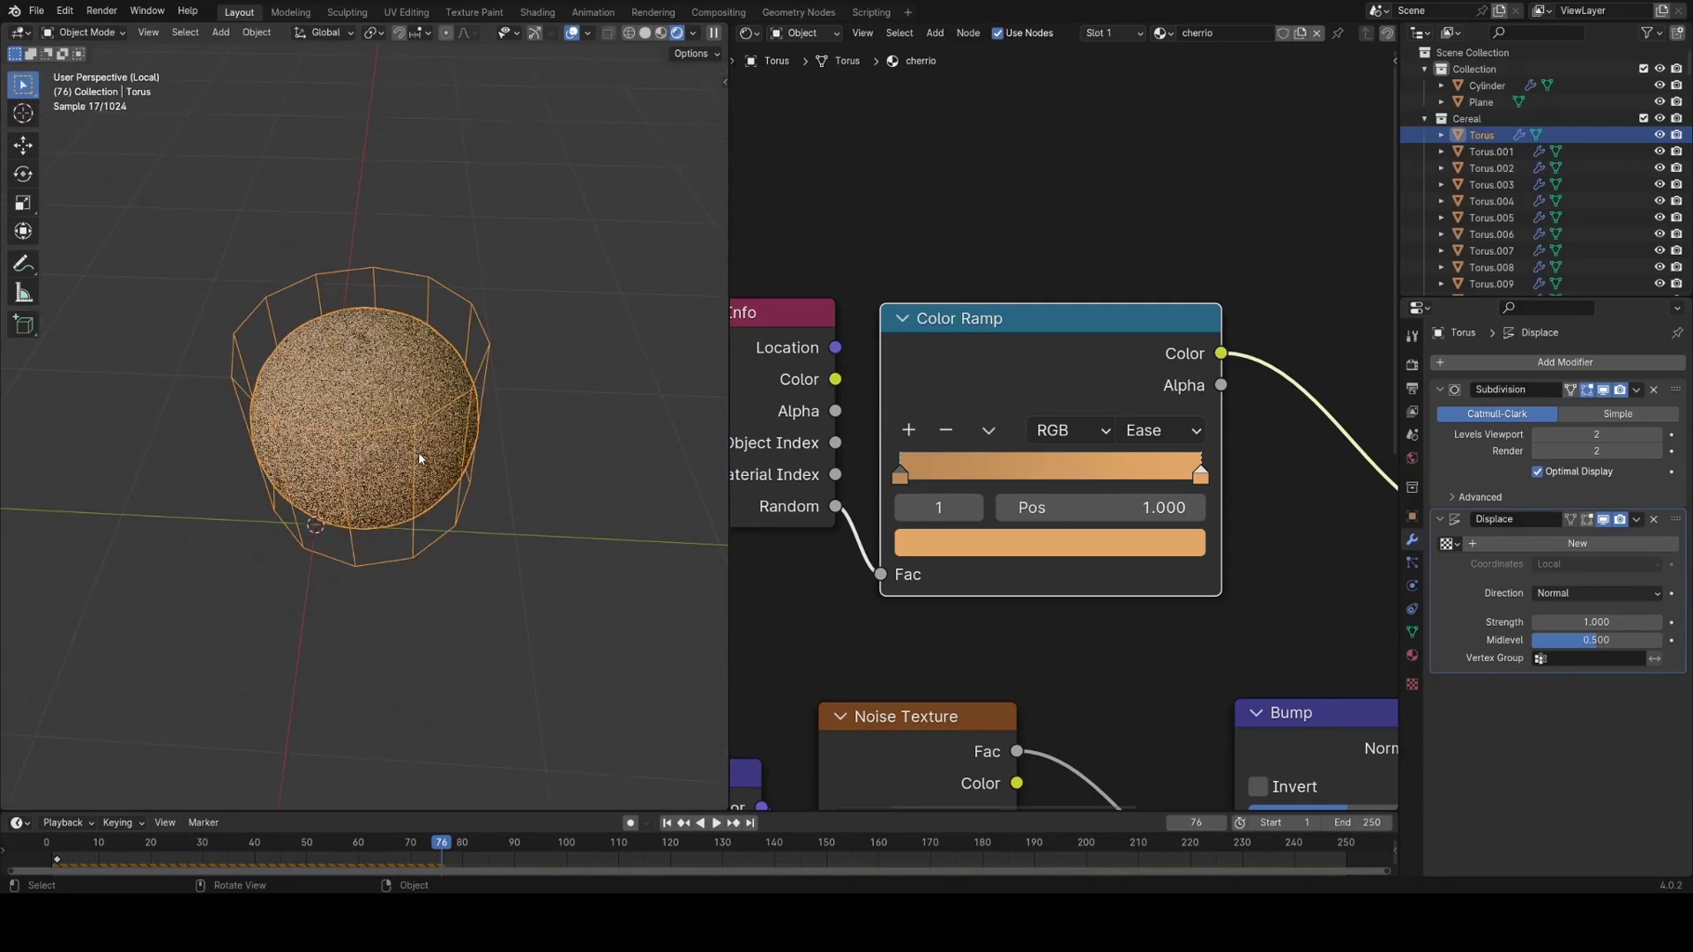
{"action": "middle_click_drag", "start_coordinate": [422, 458], "coordinate": [596, 441]}
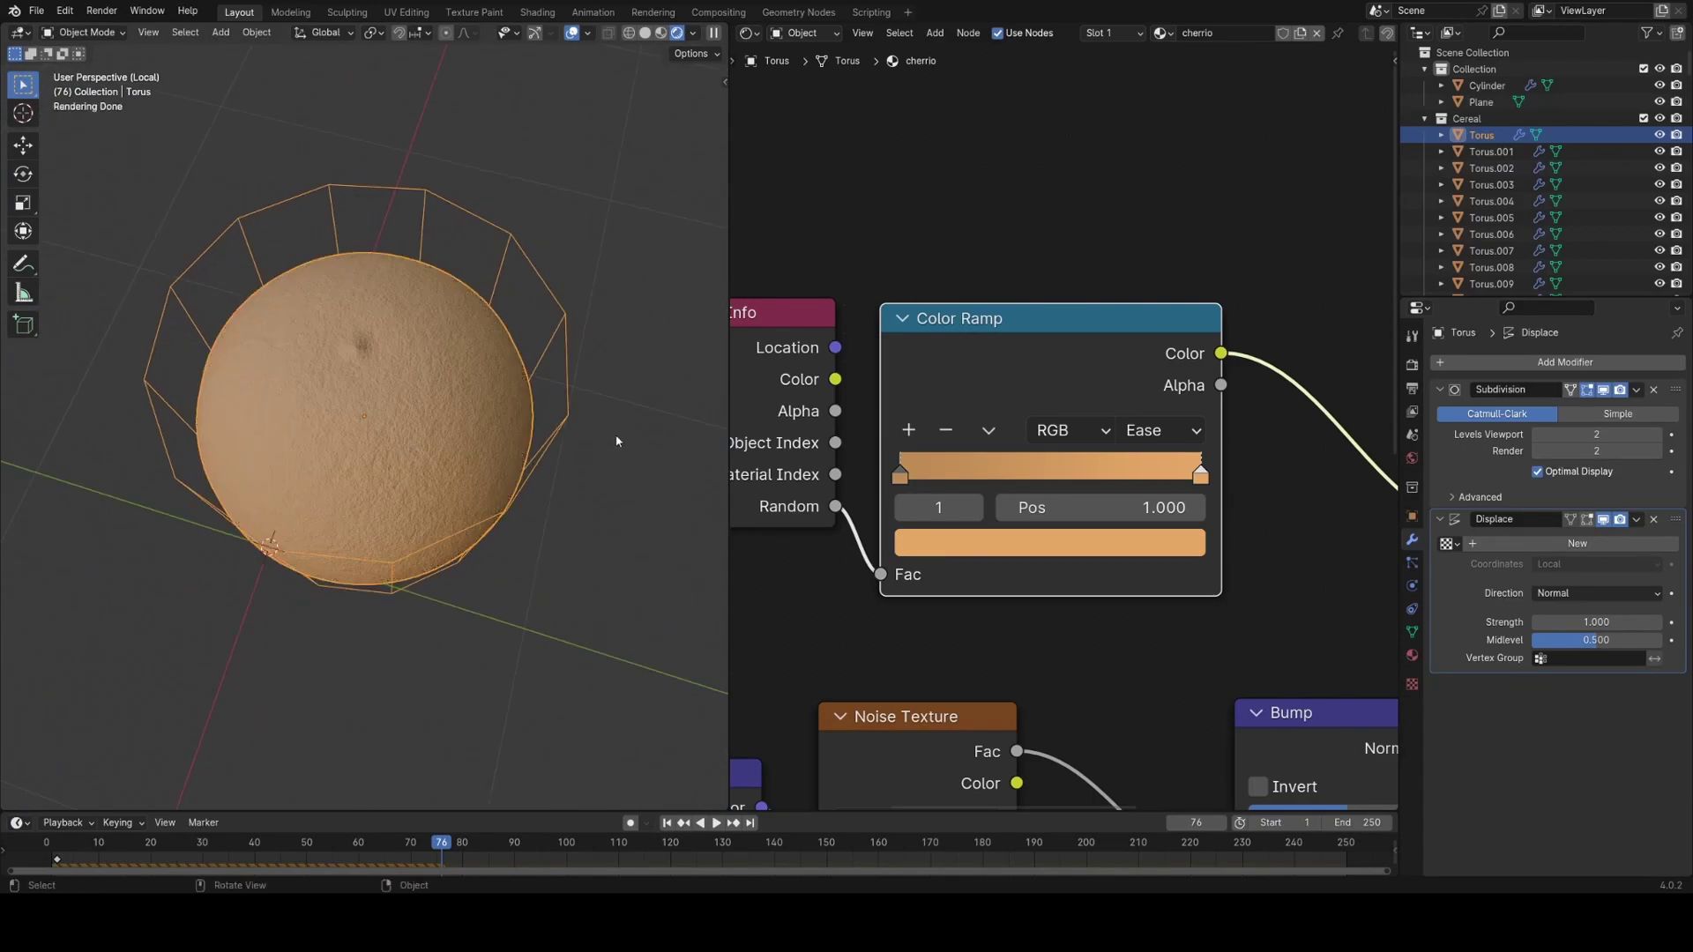
{"action": "left_click", "coordinate": [1532, 541]}
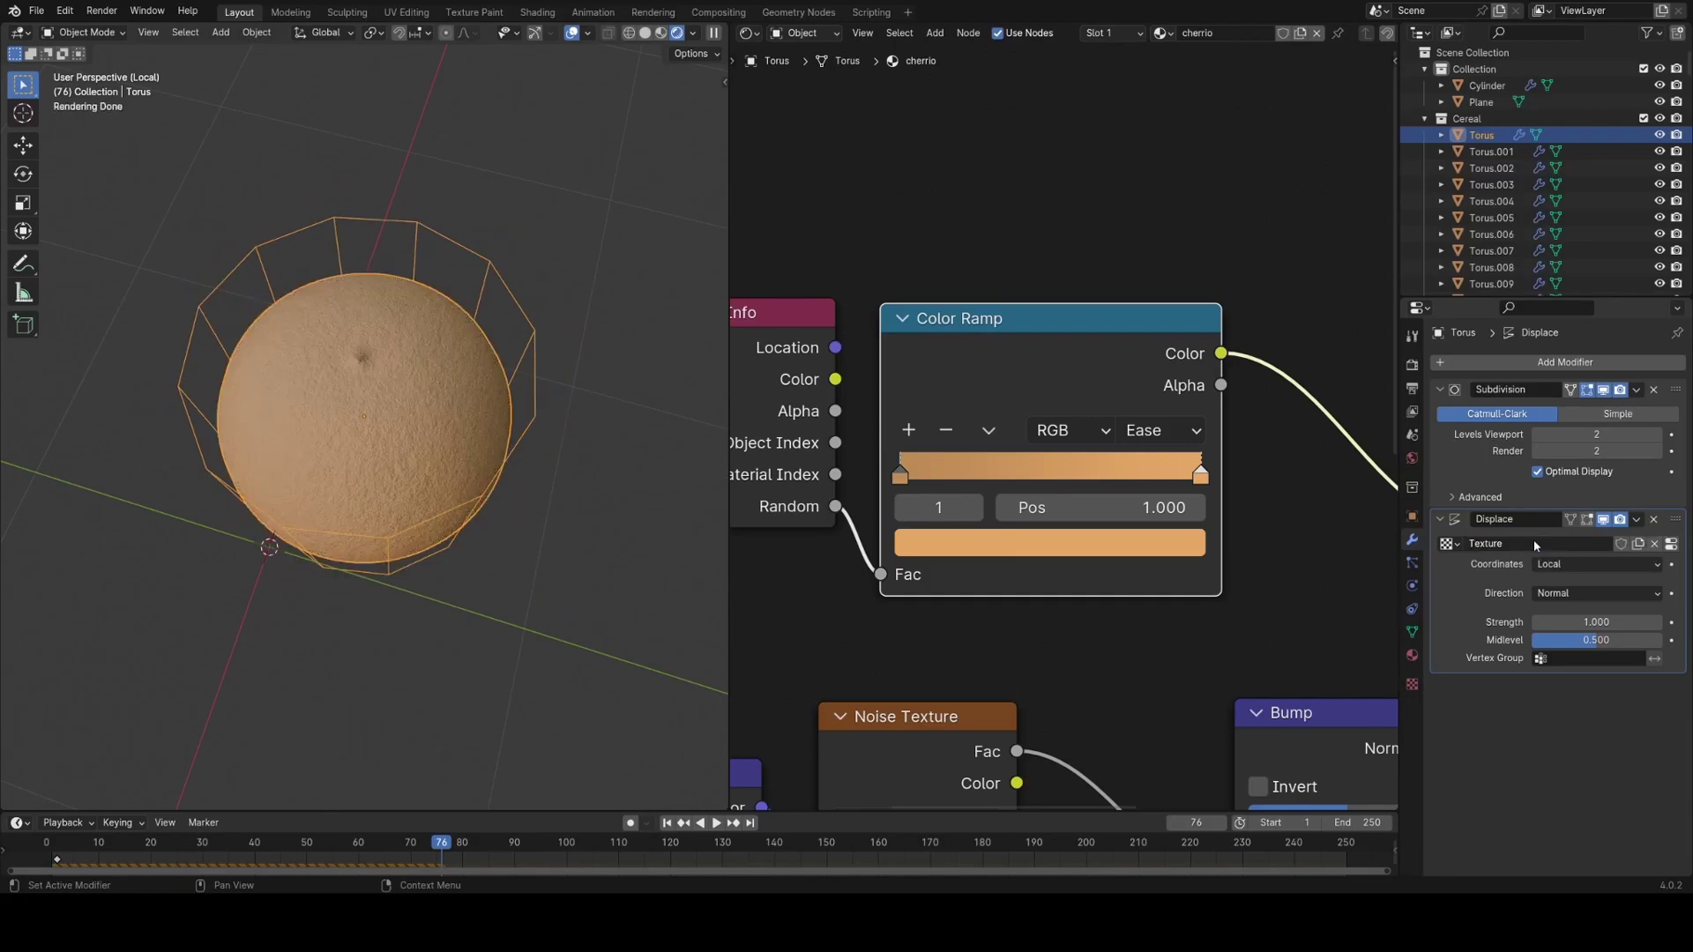
Set the displacement texture's type to Clouds and the Displace modifier's strength to 0.1.
{"action": "left_click", "coordinate": [1672, 544]}
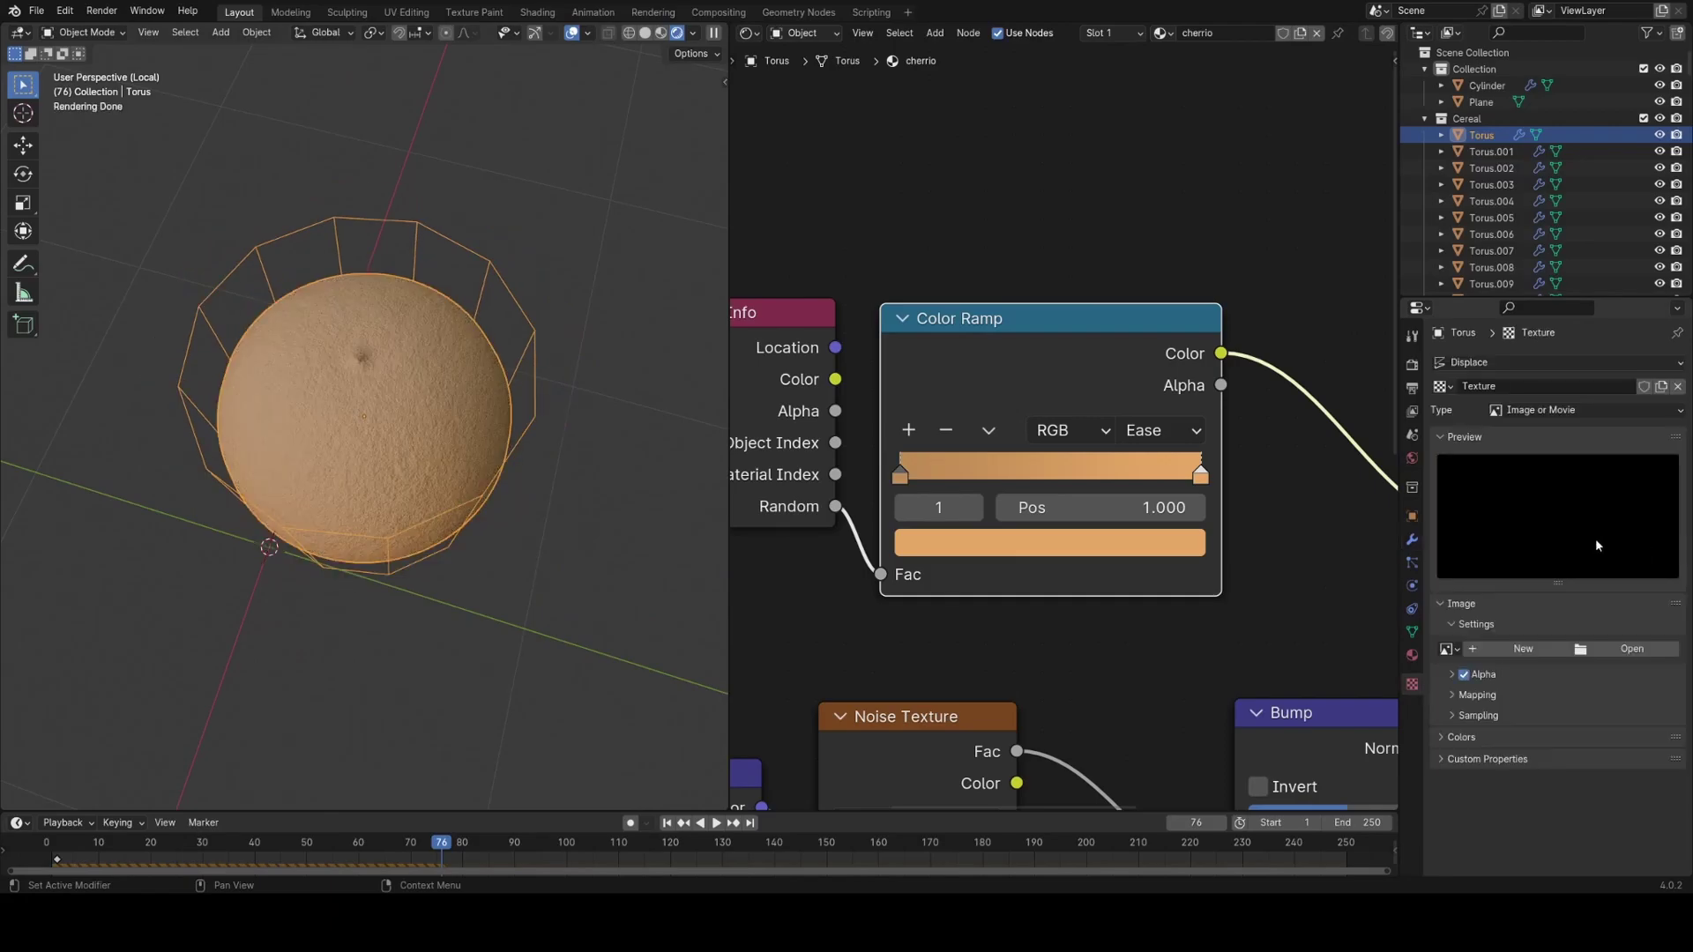
{"action": "left_click", "coordinate": [1578, 410]}
{"action": "left_click", "coordinate": [1550, 465]}
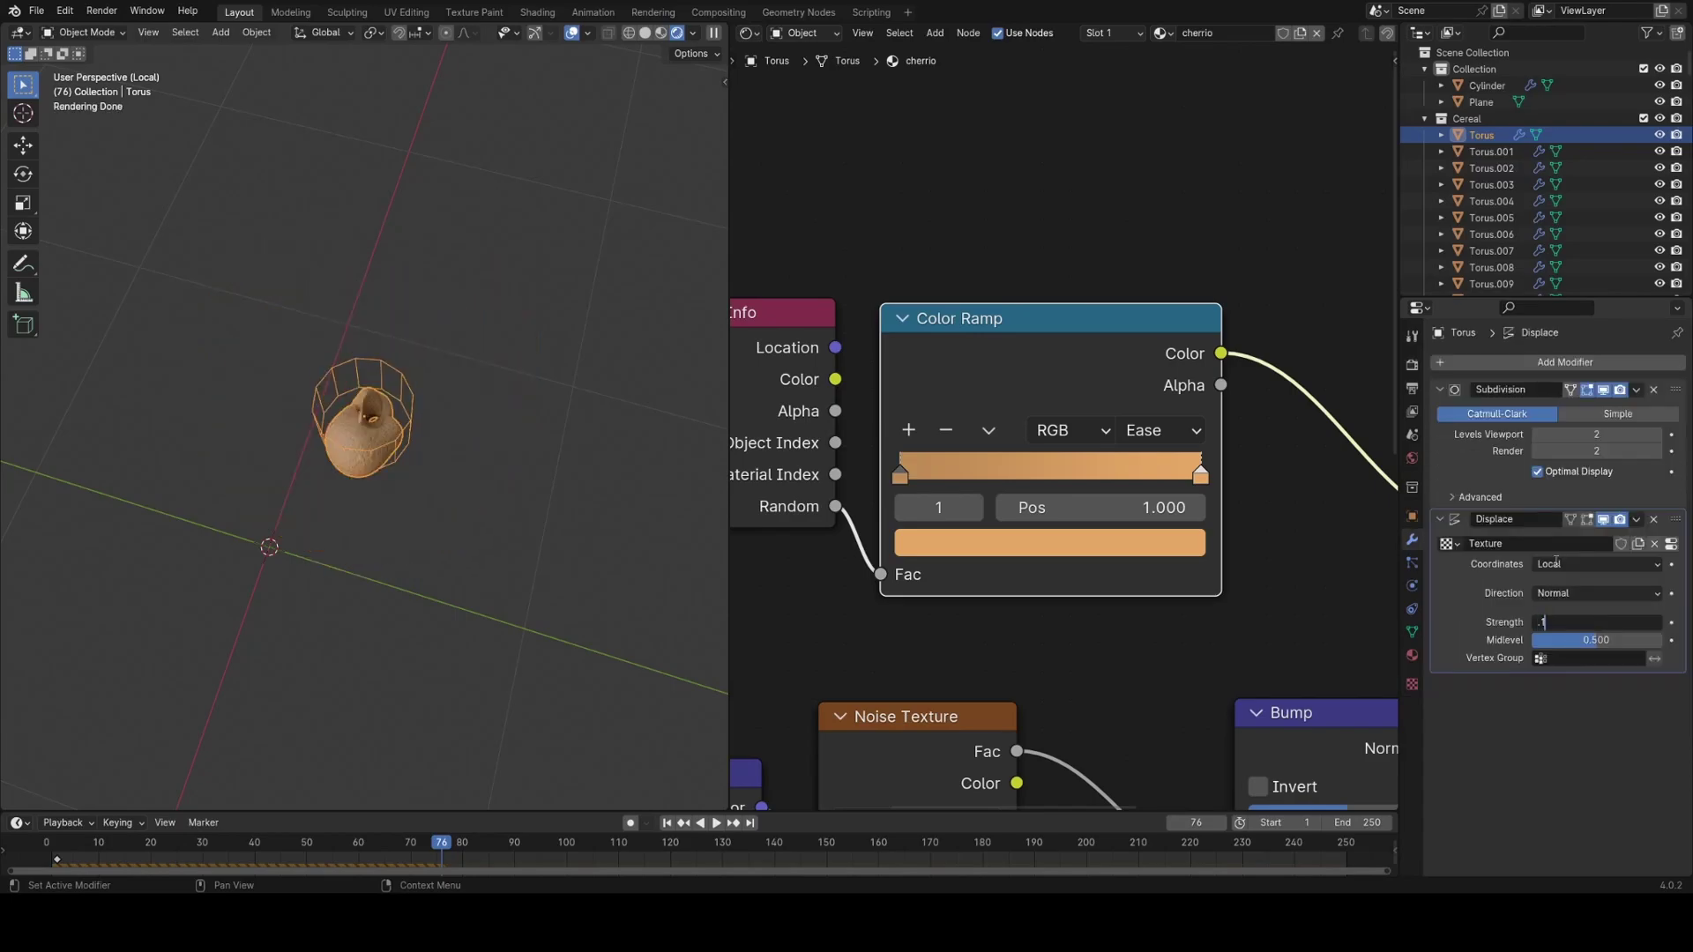
{"action": "type", "text": ".1"}
{"action": "key", "text": "Return"}
{"action": "scroll", "coordinate": [364, 423], "scroll_direction": "up", "scroll_amount": 3}
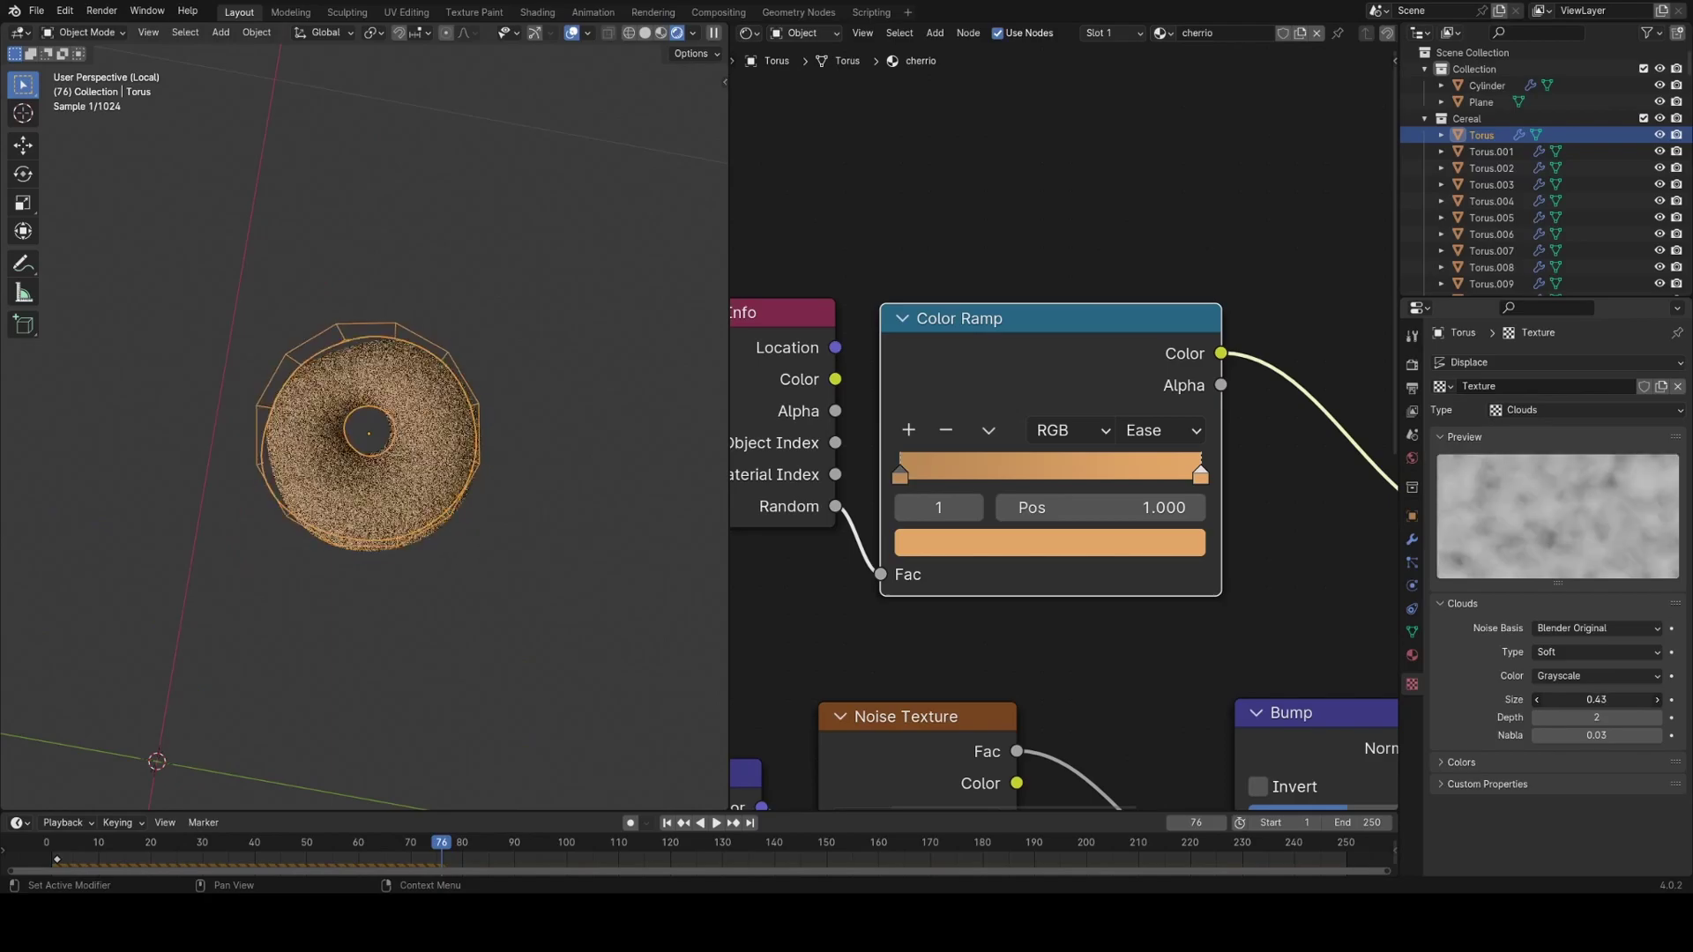
Reduce the Clouds texture's size to 0.17.
{"action": "mouse_move", "coordinate": [1596, 699]}
{"action": "left_mouse_down"}
{"action": "mouse_move", "coordinate": [1559, 699]}
{"action": "mouse_move", "coordinate": [1578, 699]}
{"action": "left_mouse_up"}
{"action": "left_click", "coordinate": [534, 634]}
{"action": "scroll", "coordinate": [573, 582], "scroll_direction": "down", "scroll_amount": 4}
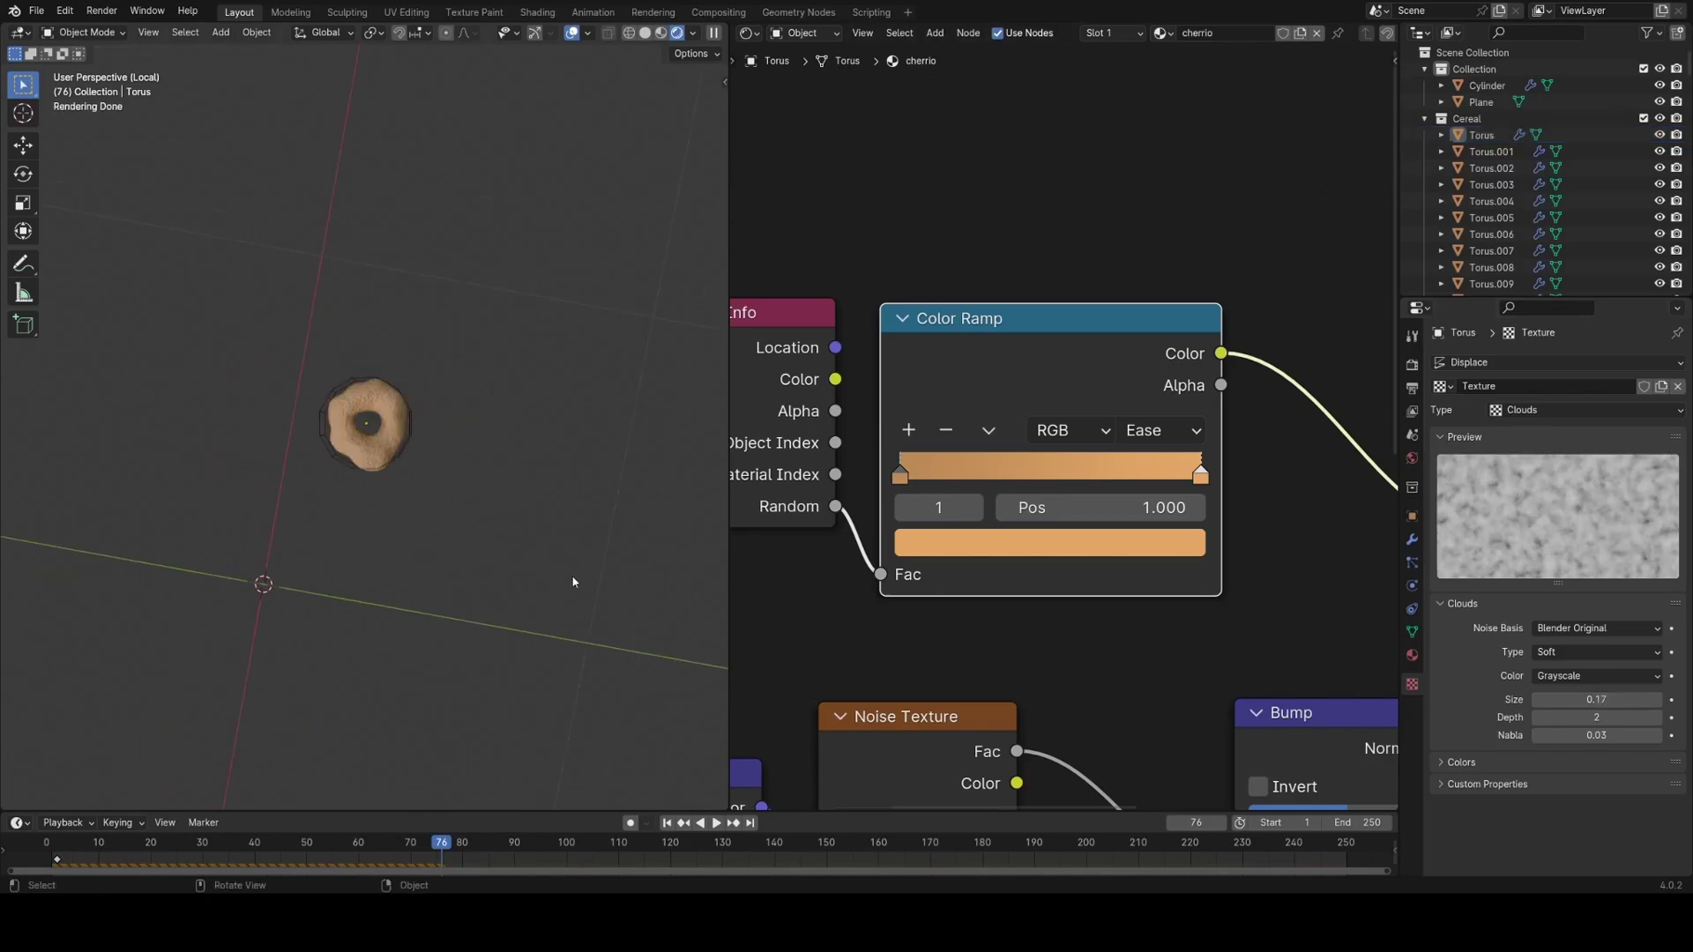
Lower the Displace modifier's strength on the torus to 0.050.
{"action": "left_click", "coordinate": [1412, 540]}
{"action": "left_click_drag", "start_coordinate": [1575, 623], "coordinate": [1570, 624], "text": "shift"}
{"action": "middle_click_drag", "start_coordinate": [442, 547], "coordinate": [450, 458]}
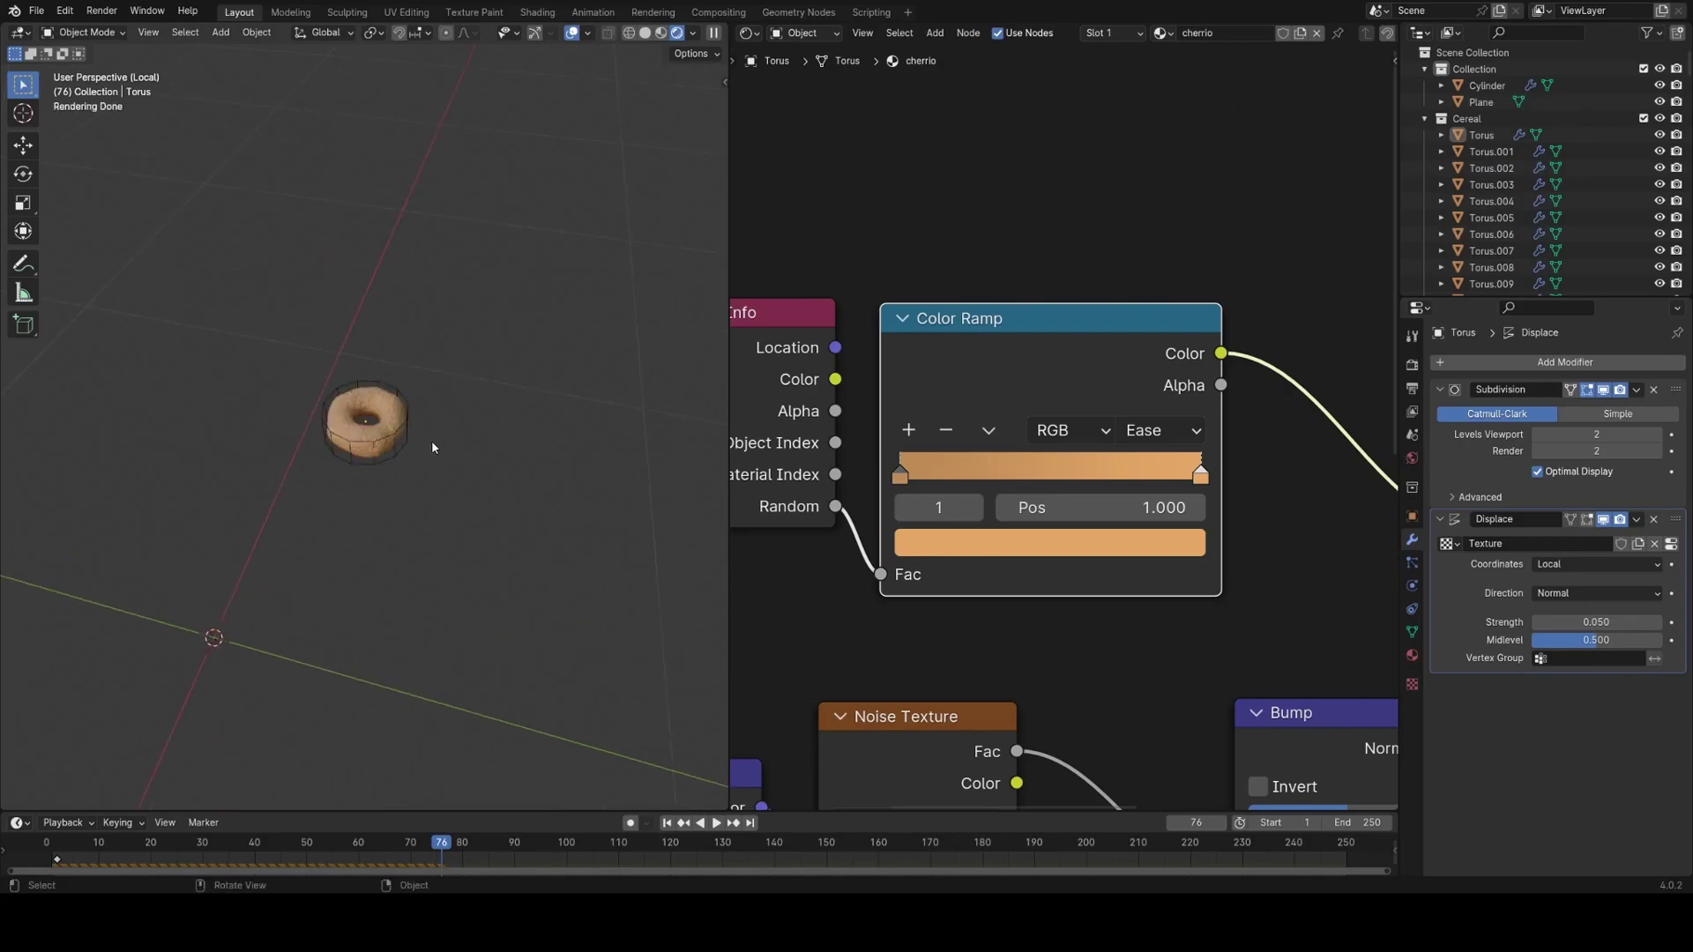
Save the file, reselect the torus and leave local view.
{"action": "key", "text": "ctrl+s"}
{"action": "left_click", "coordinate": [400, 438]}
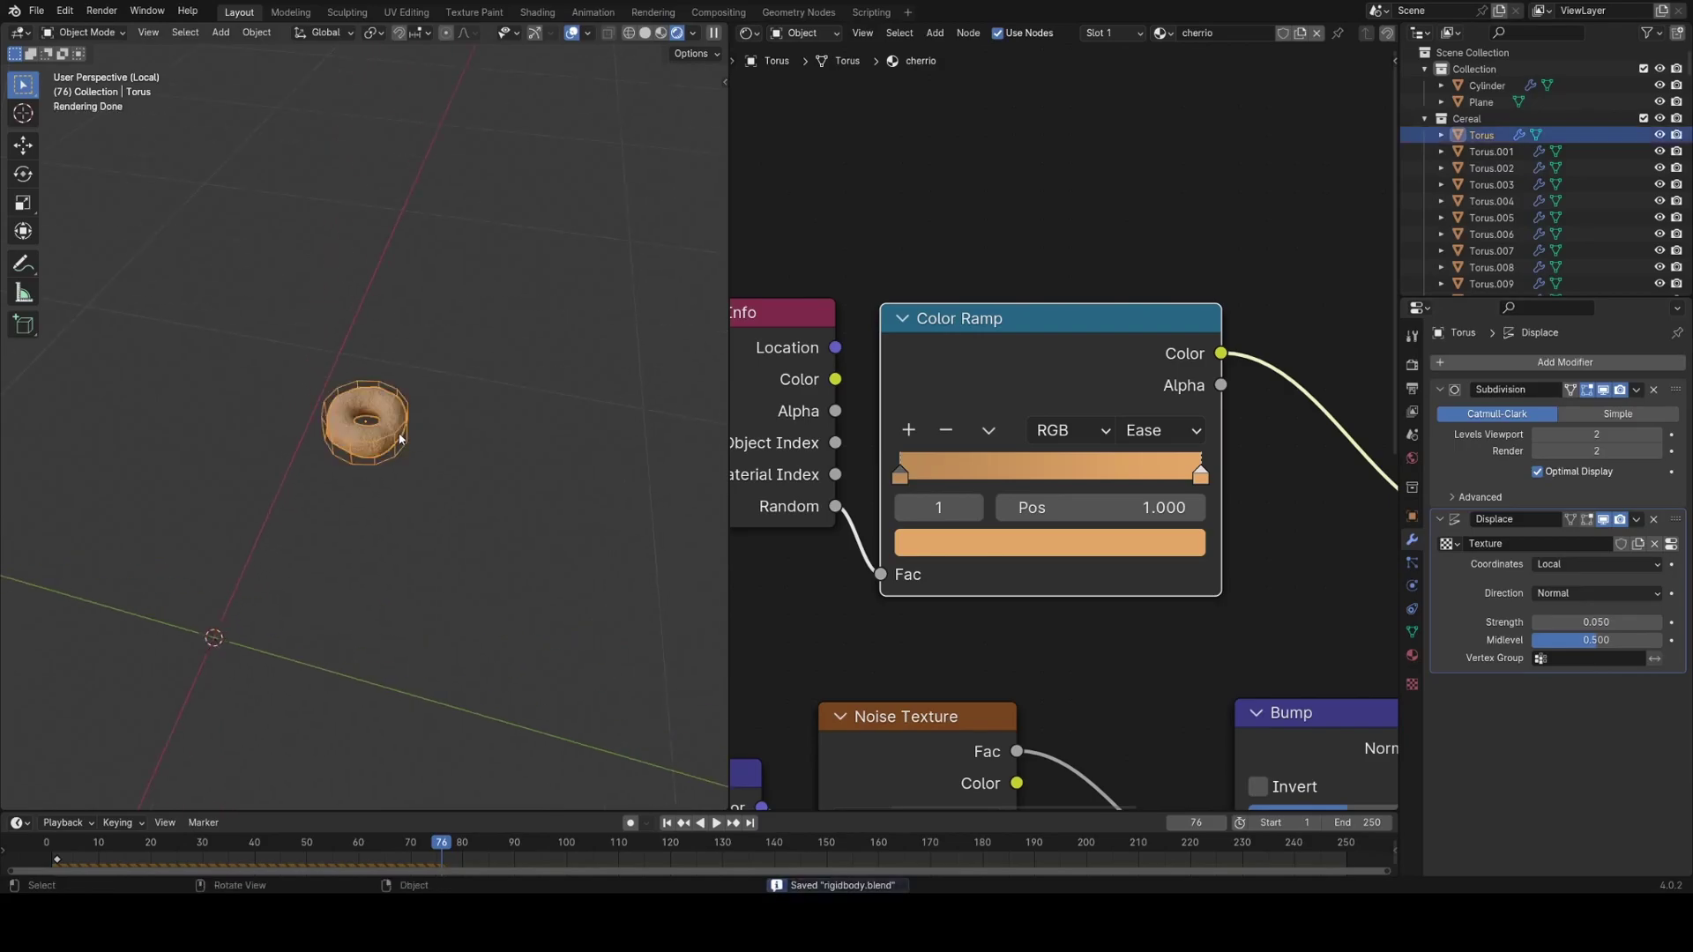
{"action": "key", "text": "KP_Divide"}
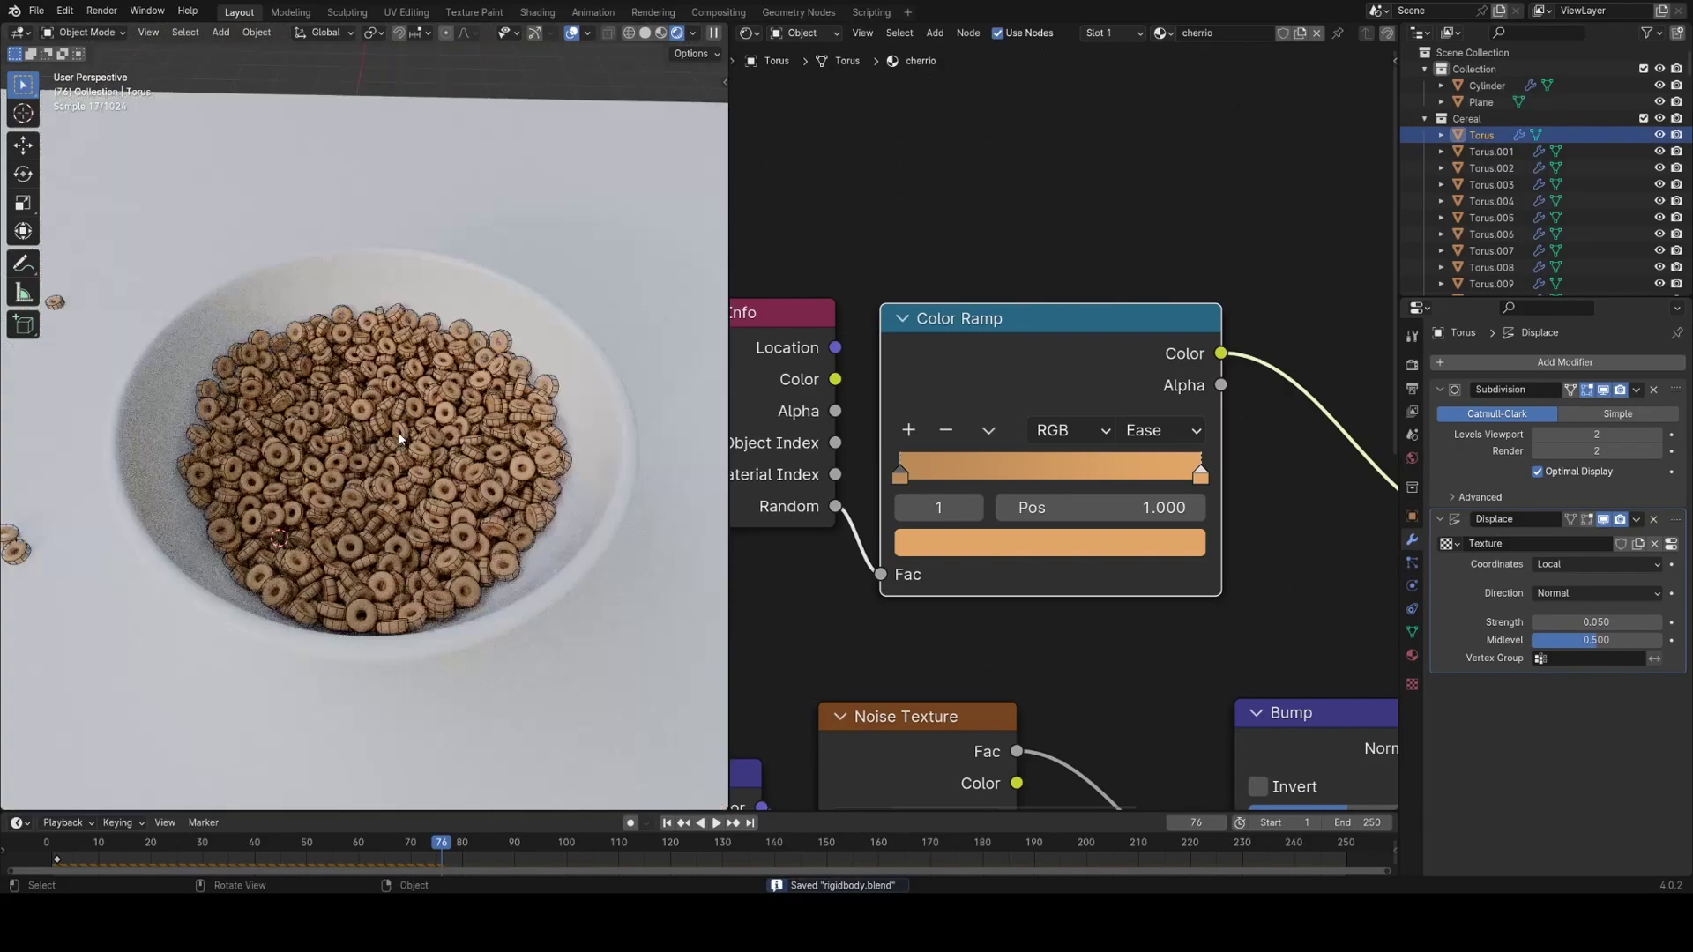
Select every torus in the Cereal collection with the original Torus active and copy its modifiers to all of them.
{"action": "left_click", "coordinate": [1486, 151]}
{"action": "scroll", "coordinate": [1484, 203], "scroll_direction": "down", "scroll_amount": 20}
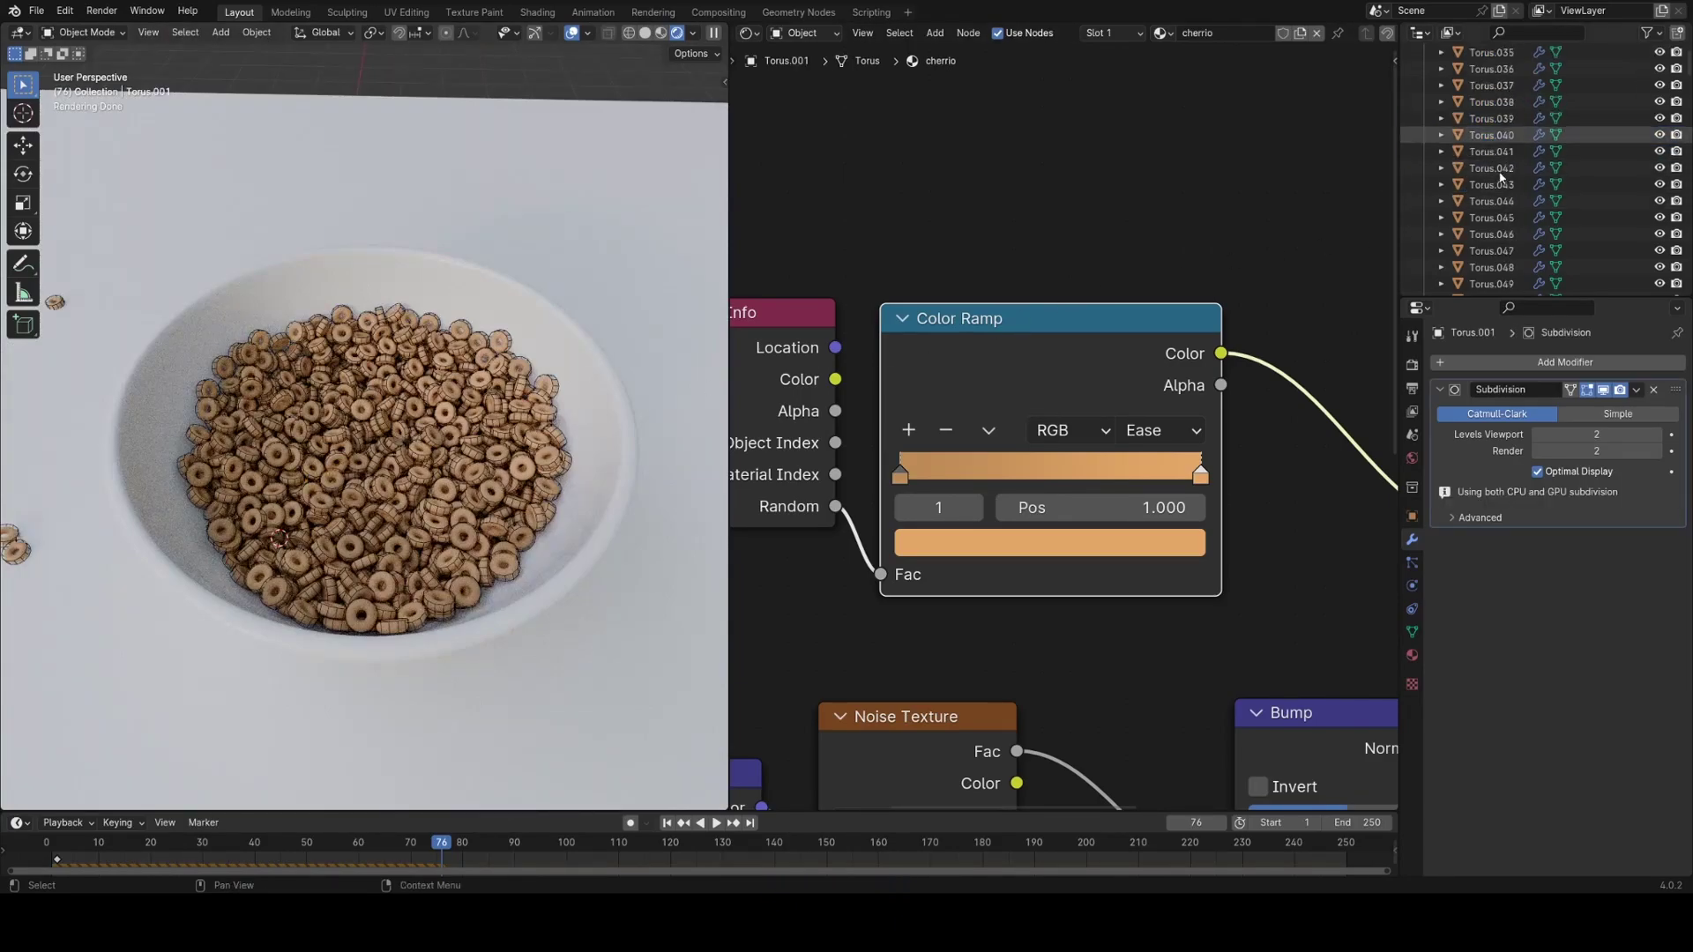
{"action": "scroll", "coordinate": [1485, 211], "scroll_direction": "down", "scroll_amount": 20}
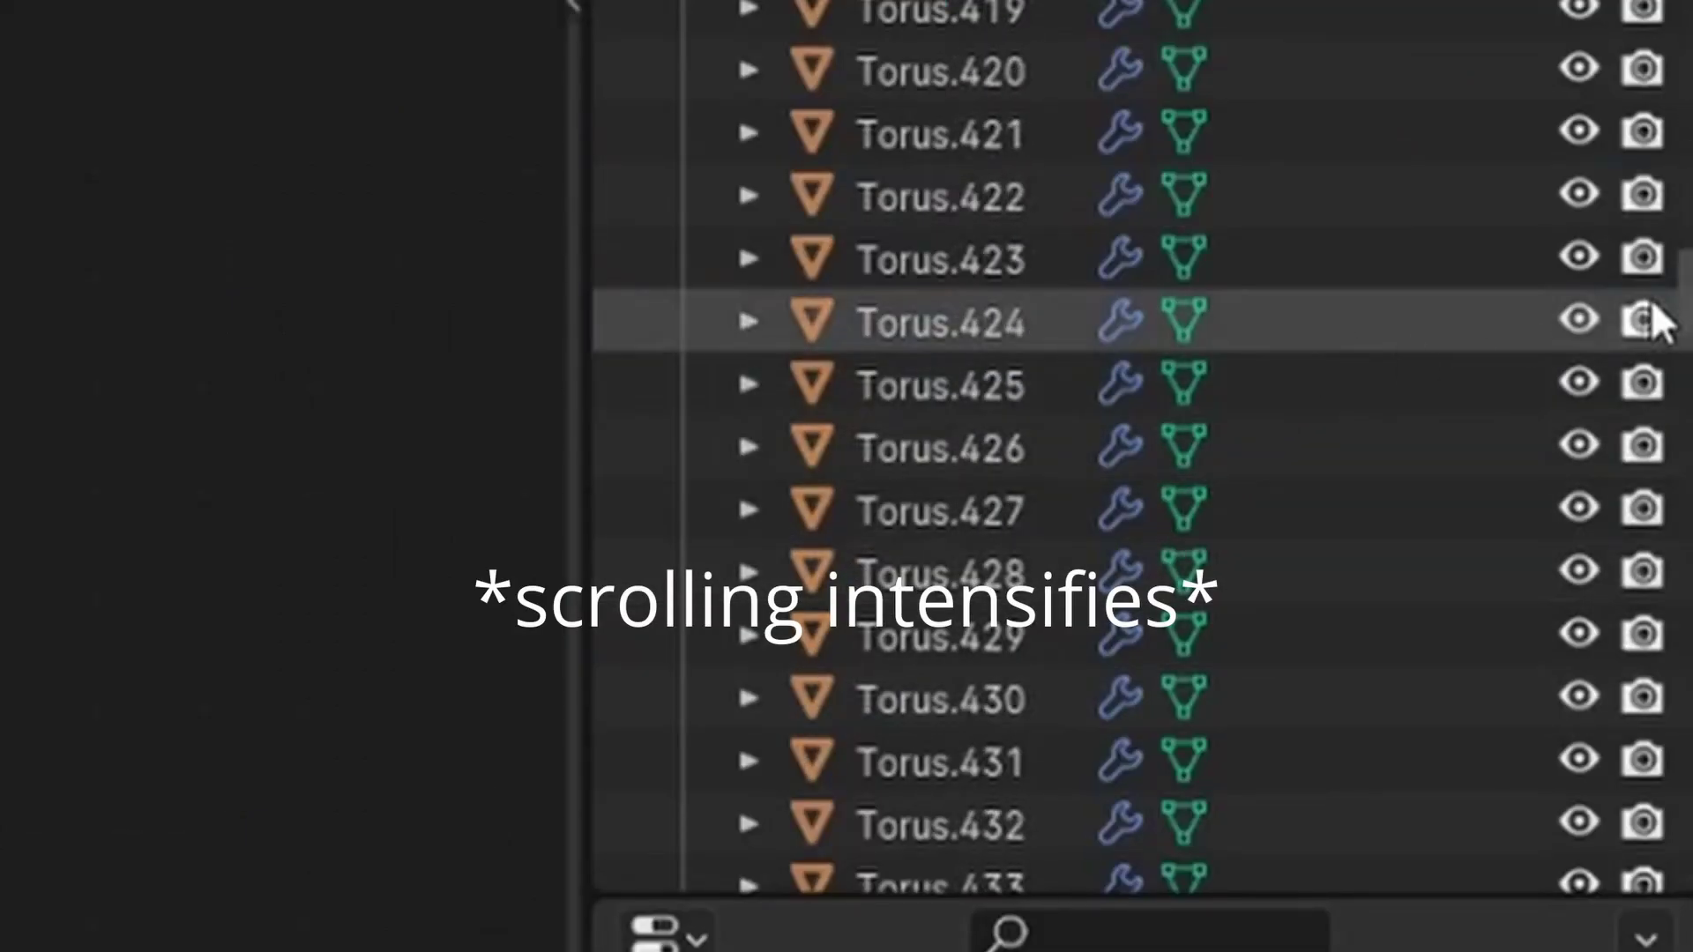
{"action": "key", "text": "a"}
{"action": "scroll", "coordinate": [1490, 176], "scroll_direction": "up", "scroll_amount": 20}
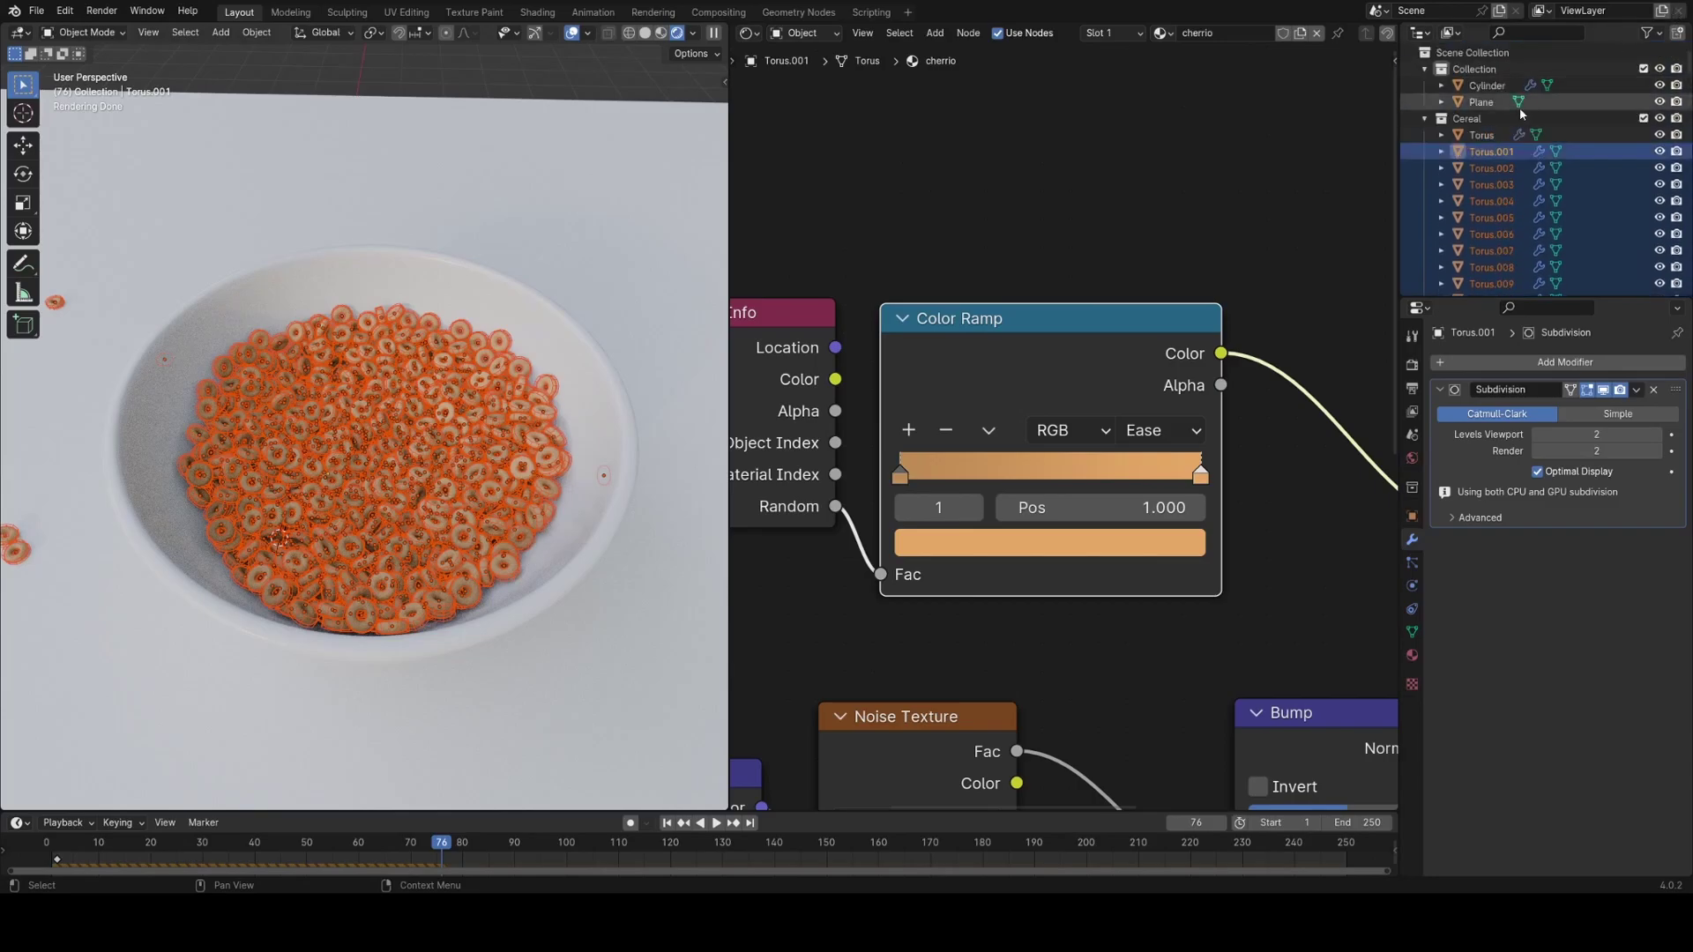
{"action": "left_click", "coordinate": [1480, 134], "text": "ctrl"}
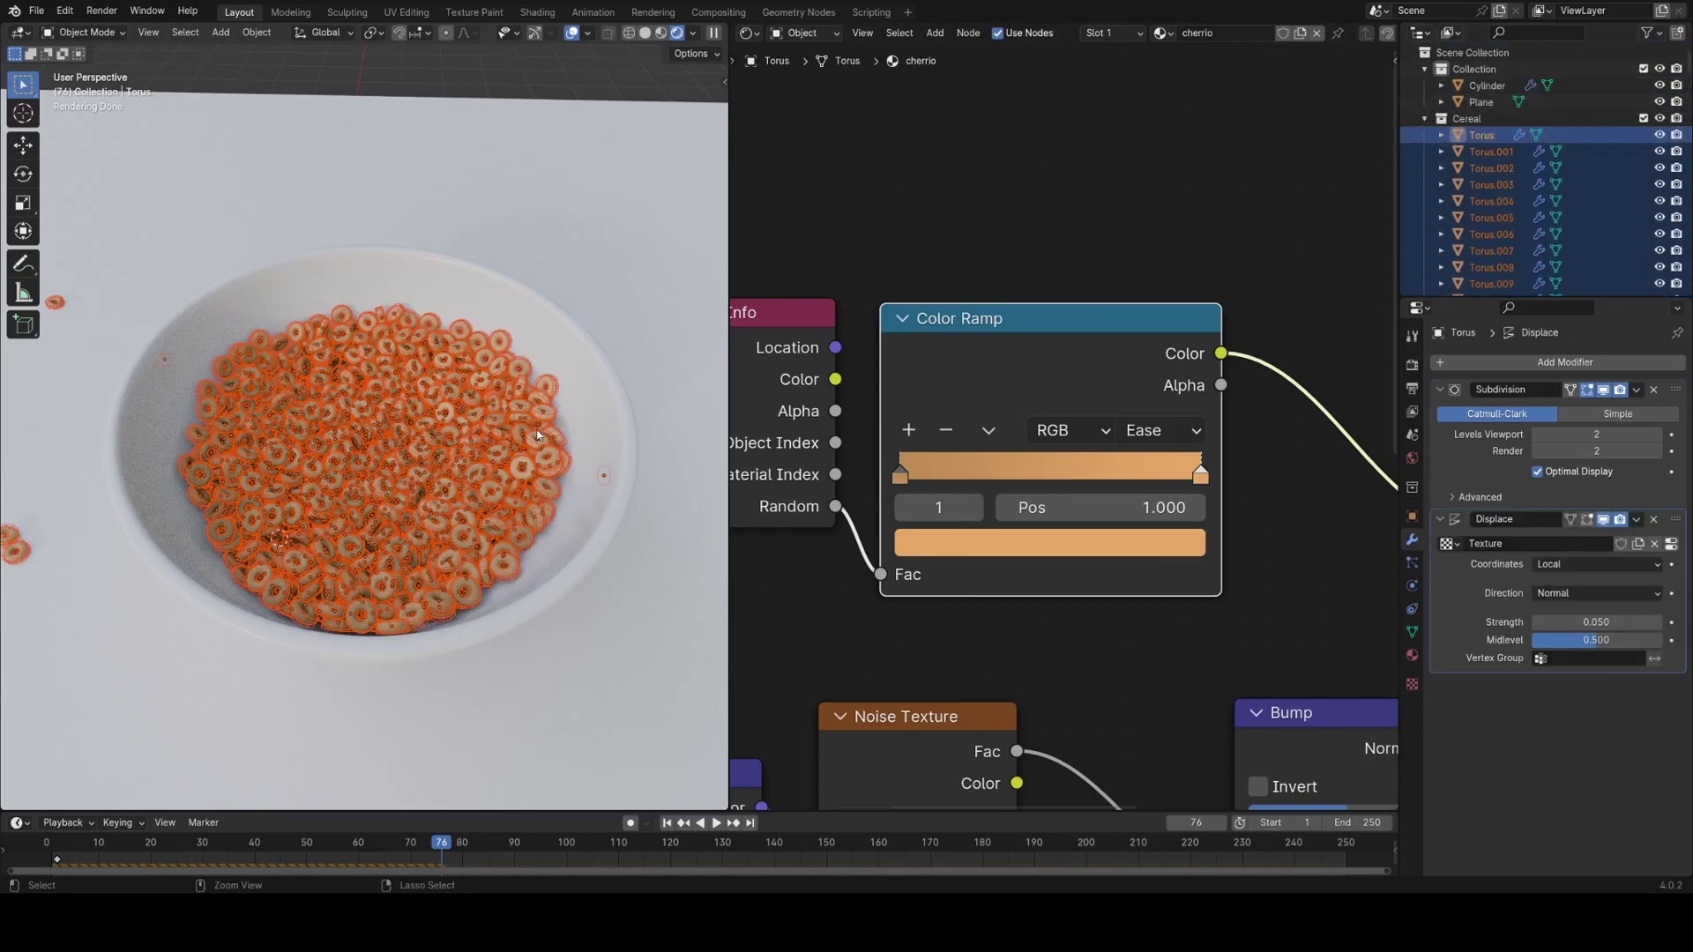
{"action": "key", "text": "ctrl+l"}
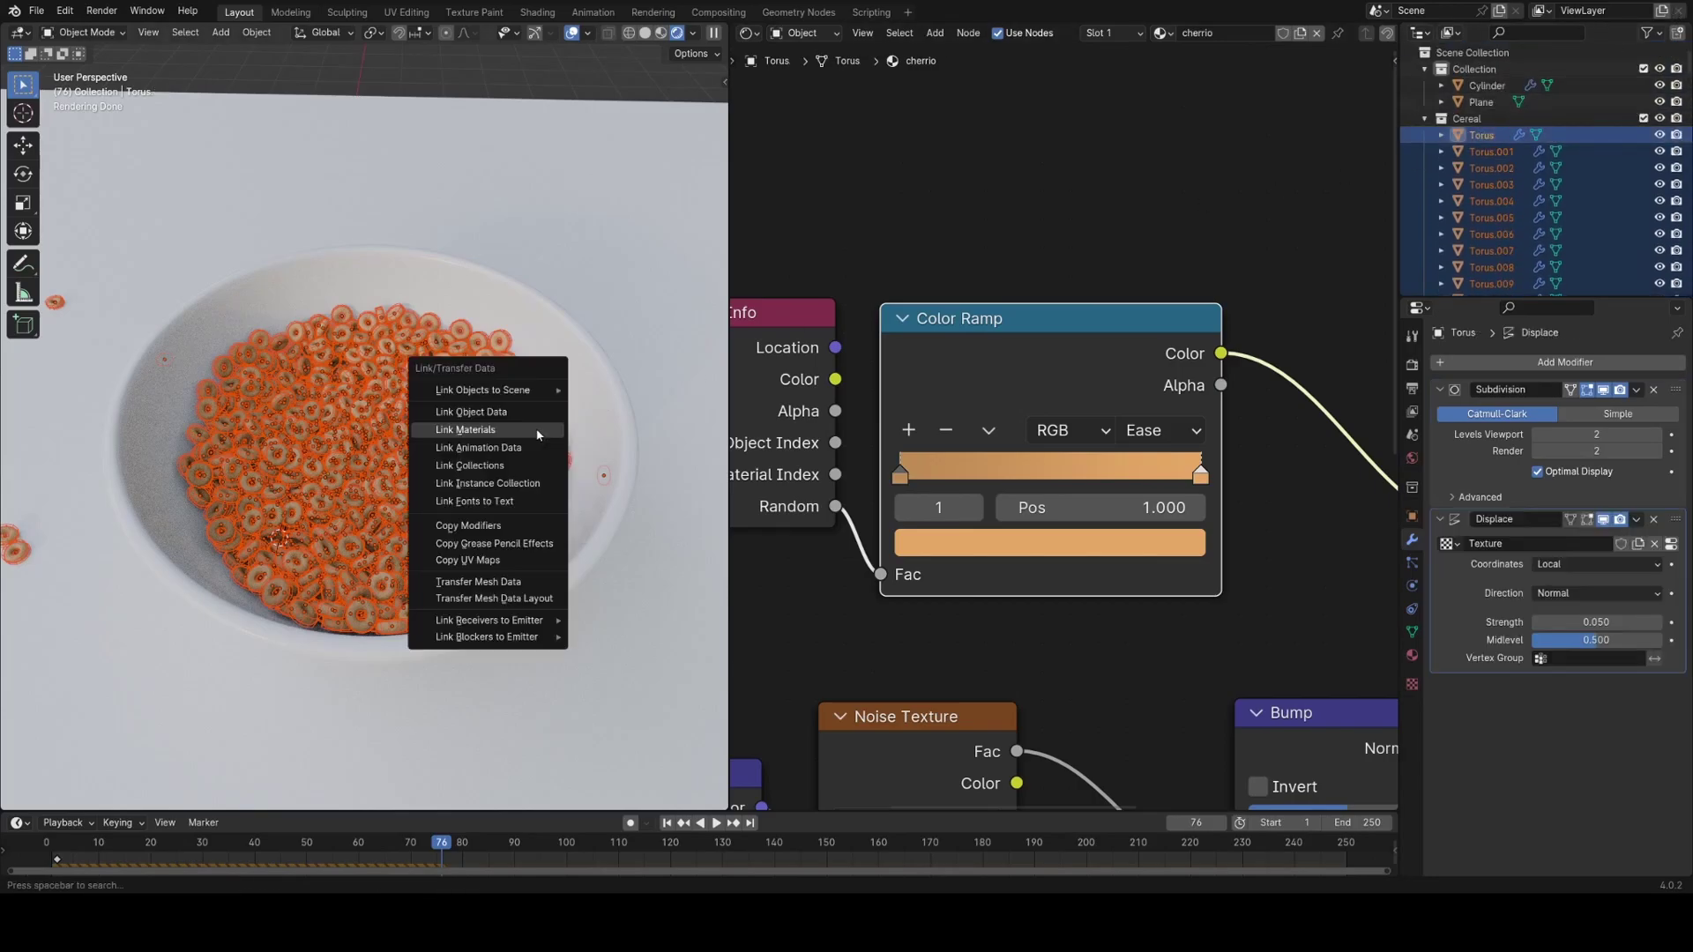
{"action": "left_click", "coordinate": [485, 526]}
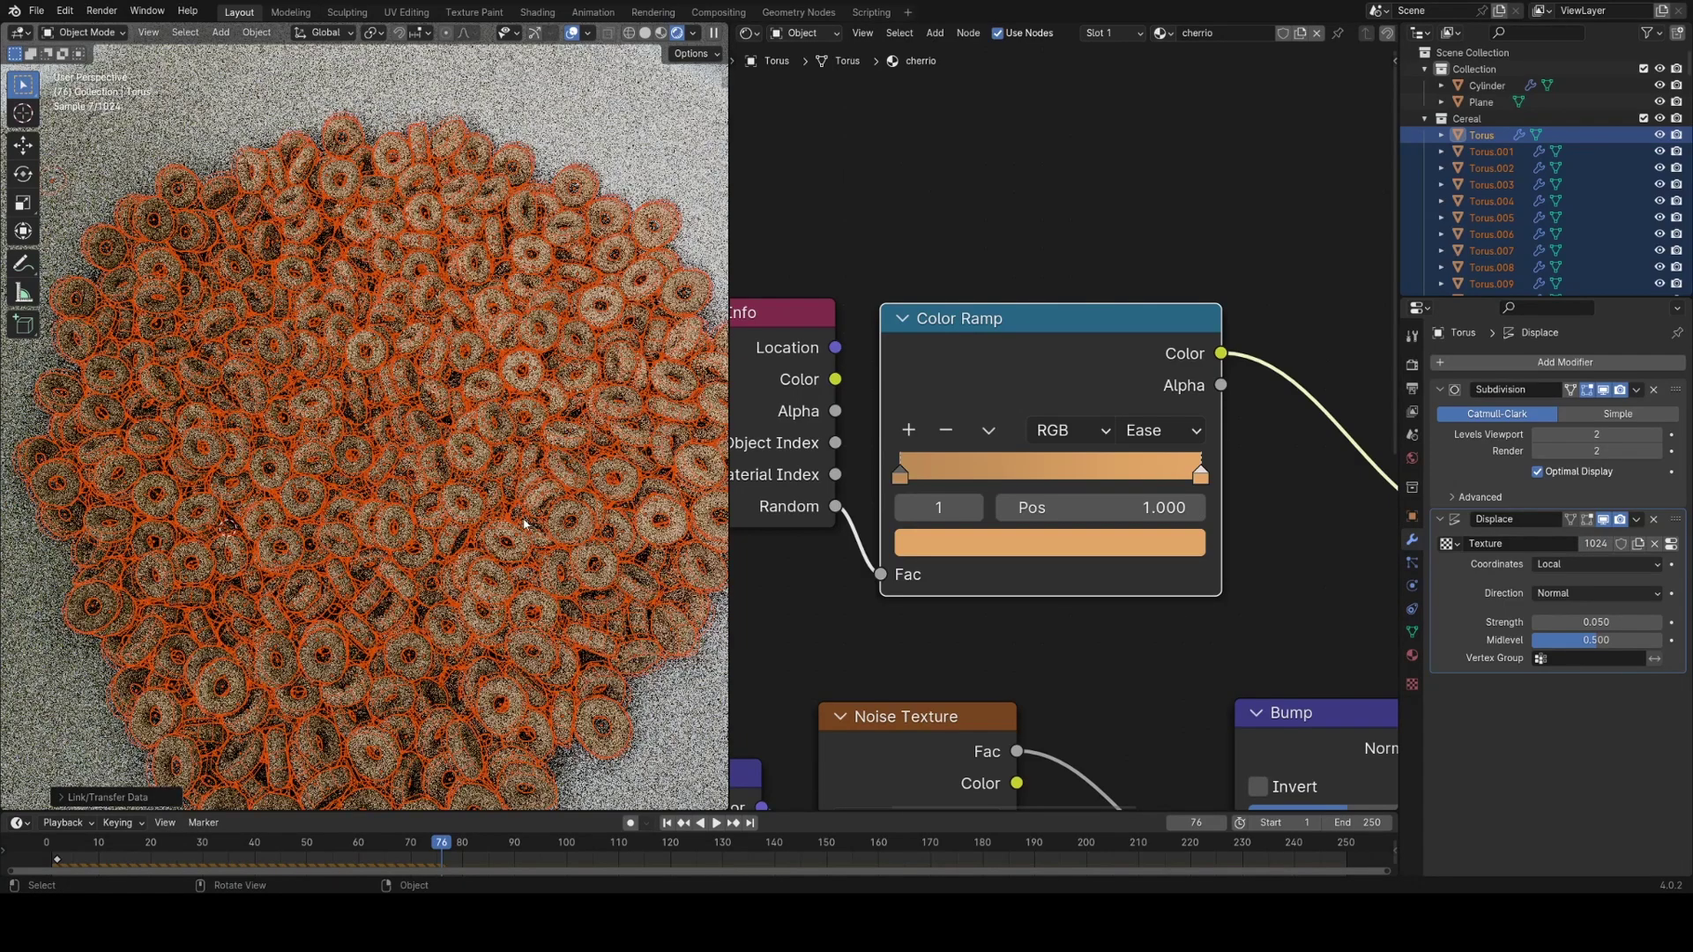
Hide the viewport overlays and examine the displaced cereal pieces in the bowl up close.
{"action": "left_click", "coordinate": [523, 523]}
{"action": "scroll", "coordinate": [522, 522], "scroll_direction": "down", "scroll_amount": 5}
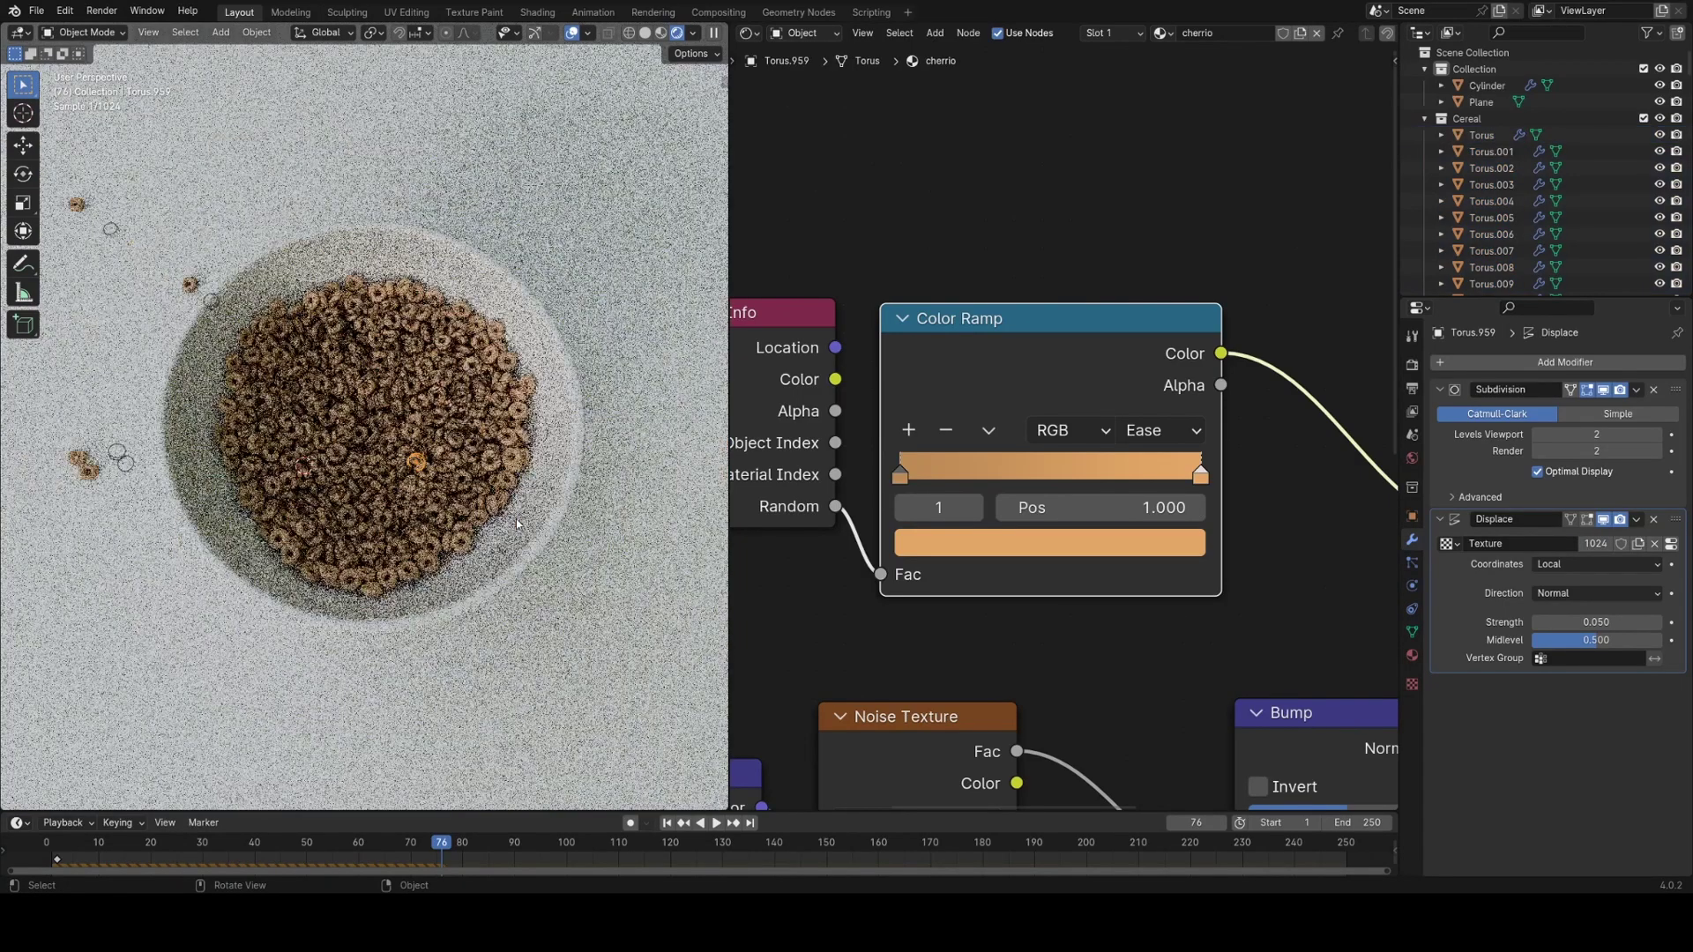
{"action": "middle_click_drag", "start_coordinate": [499, 564], "coordinate": [495, 535]}
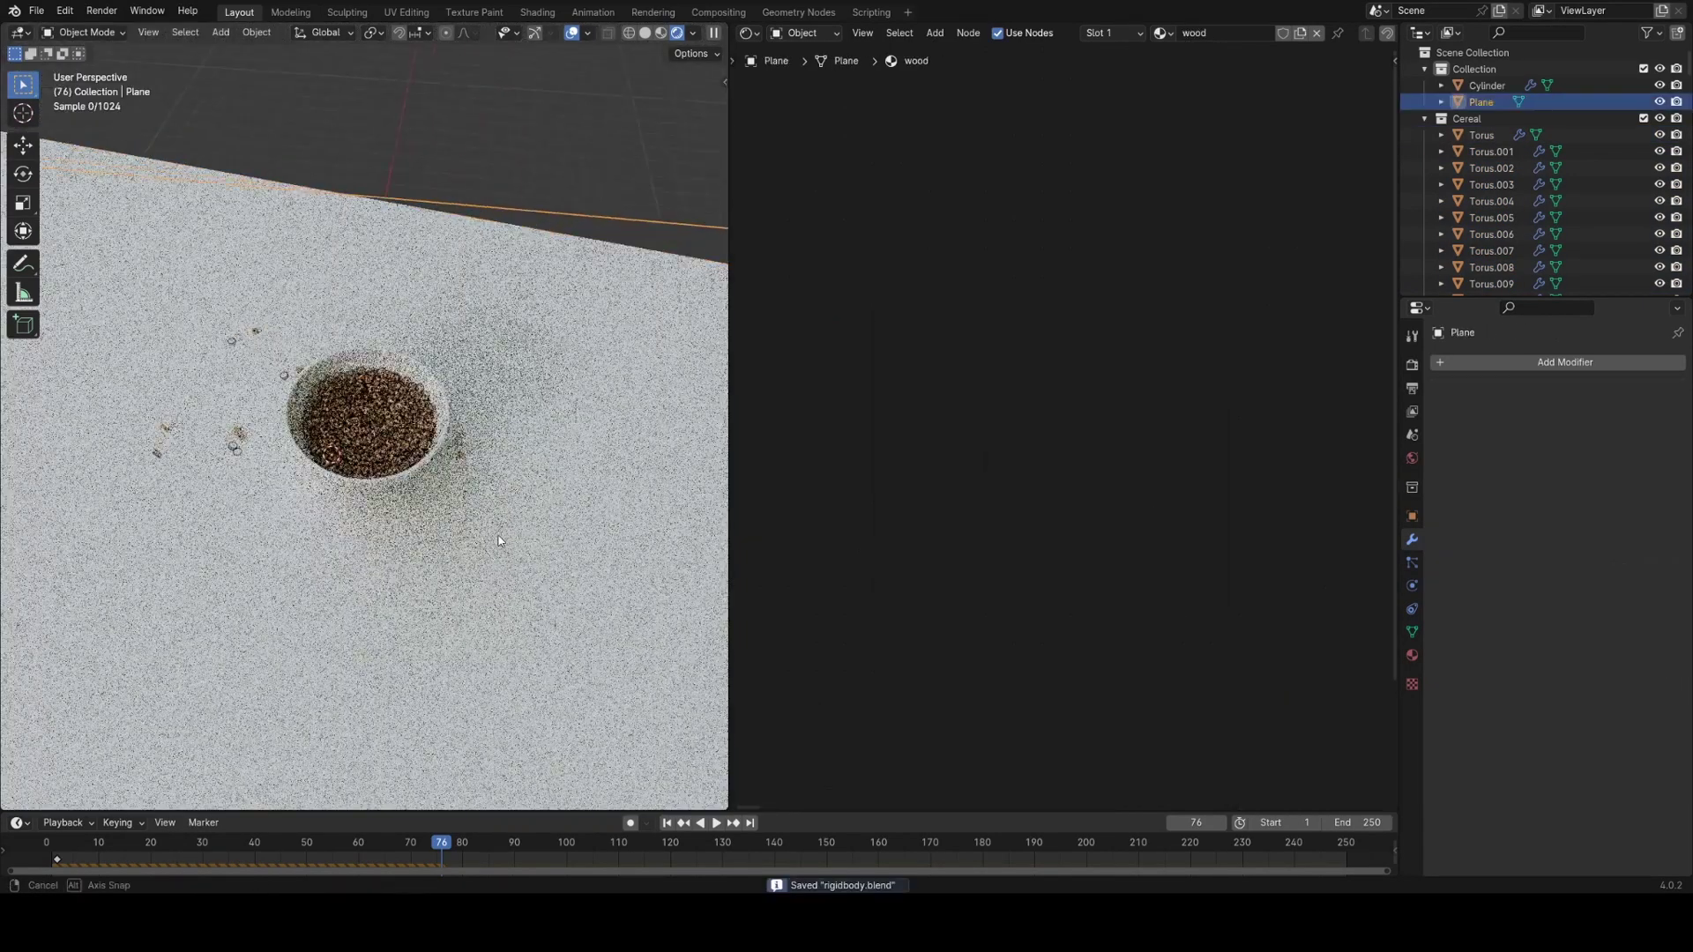
{"action": "key", "text": "z"}
{"action": "left_click", "coordinate": [489, 430]}
{"action": "middle_click_drag", "start_coordinate": [487, 432], "coordinate": [382, 537]}
{"action": "scroll", "coordinate": [341, 543], "scroll_direction": "up", "scroll_amount": 5}
{"action": "left_click", "coordinate": [382, 538]}
{"action": "scroll", "coordinate": [382, 537], "scroll_direction": "up", "scroll_amount": 3}
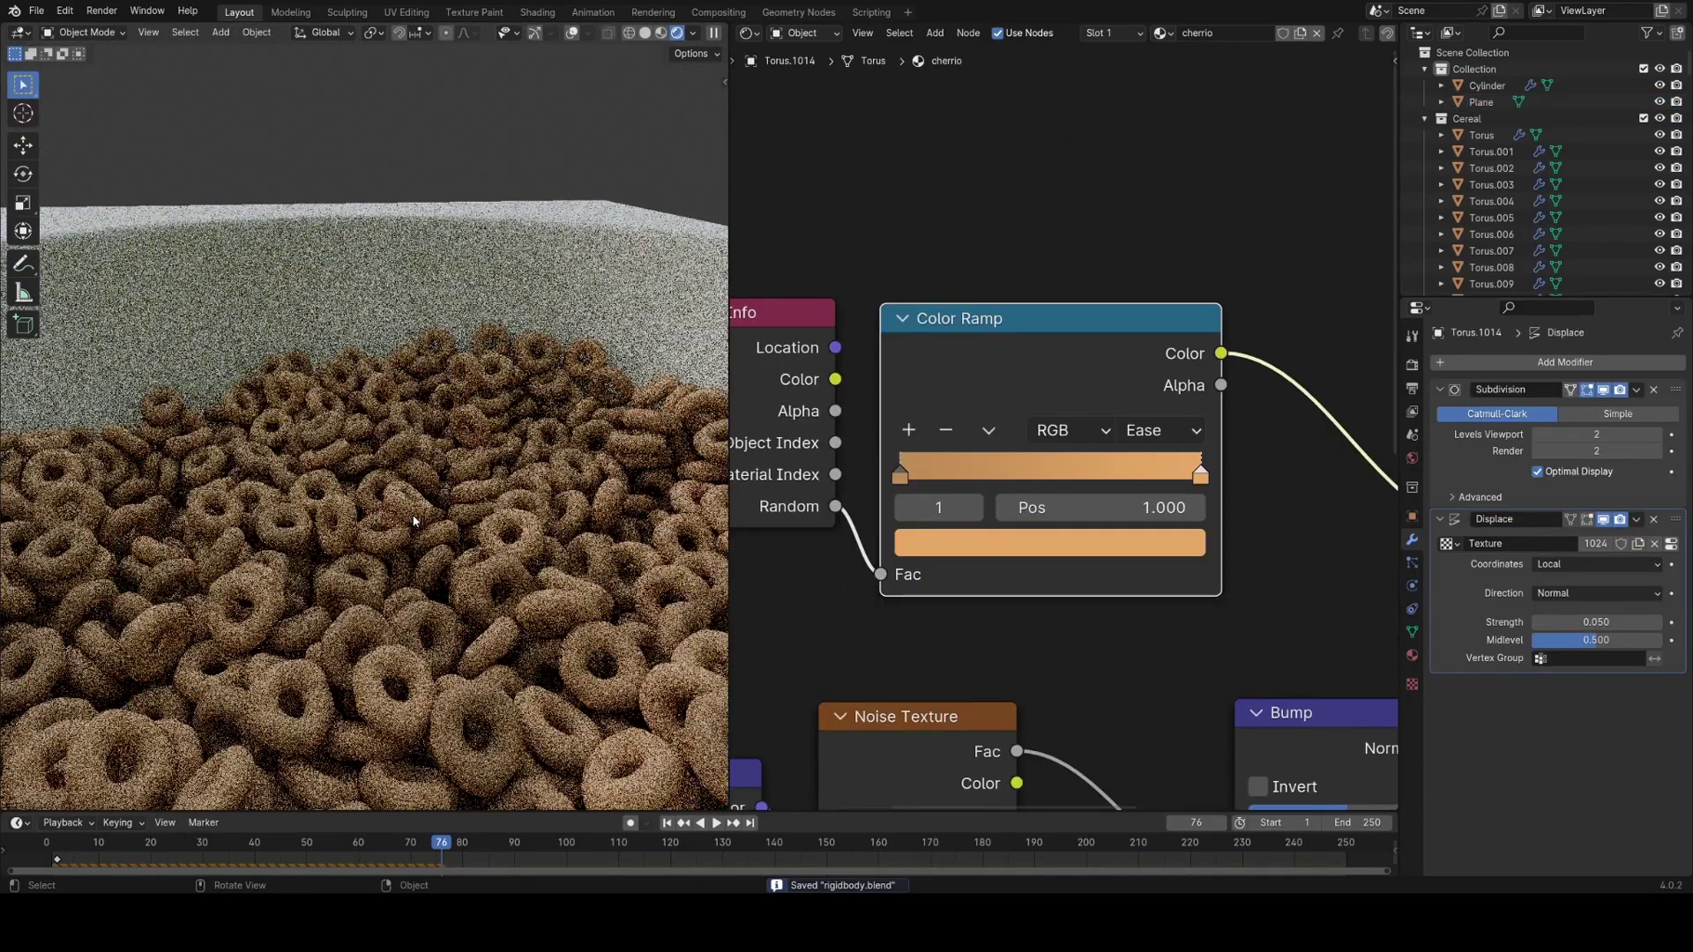
{"action": "scroll", "coordinate": [1159, 568], "scroll_direction": "down", "scroll_amount": 4}
{"action": "scroll", "coordinate": [1187, 573], "scroll_direction": "up", "scroll_amount": 3}
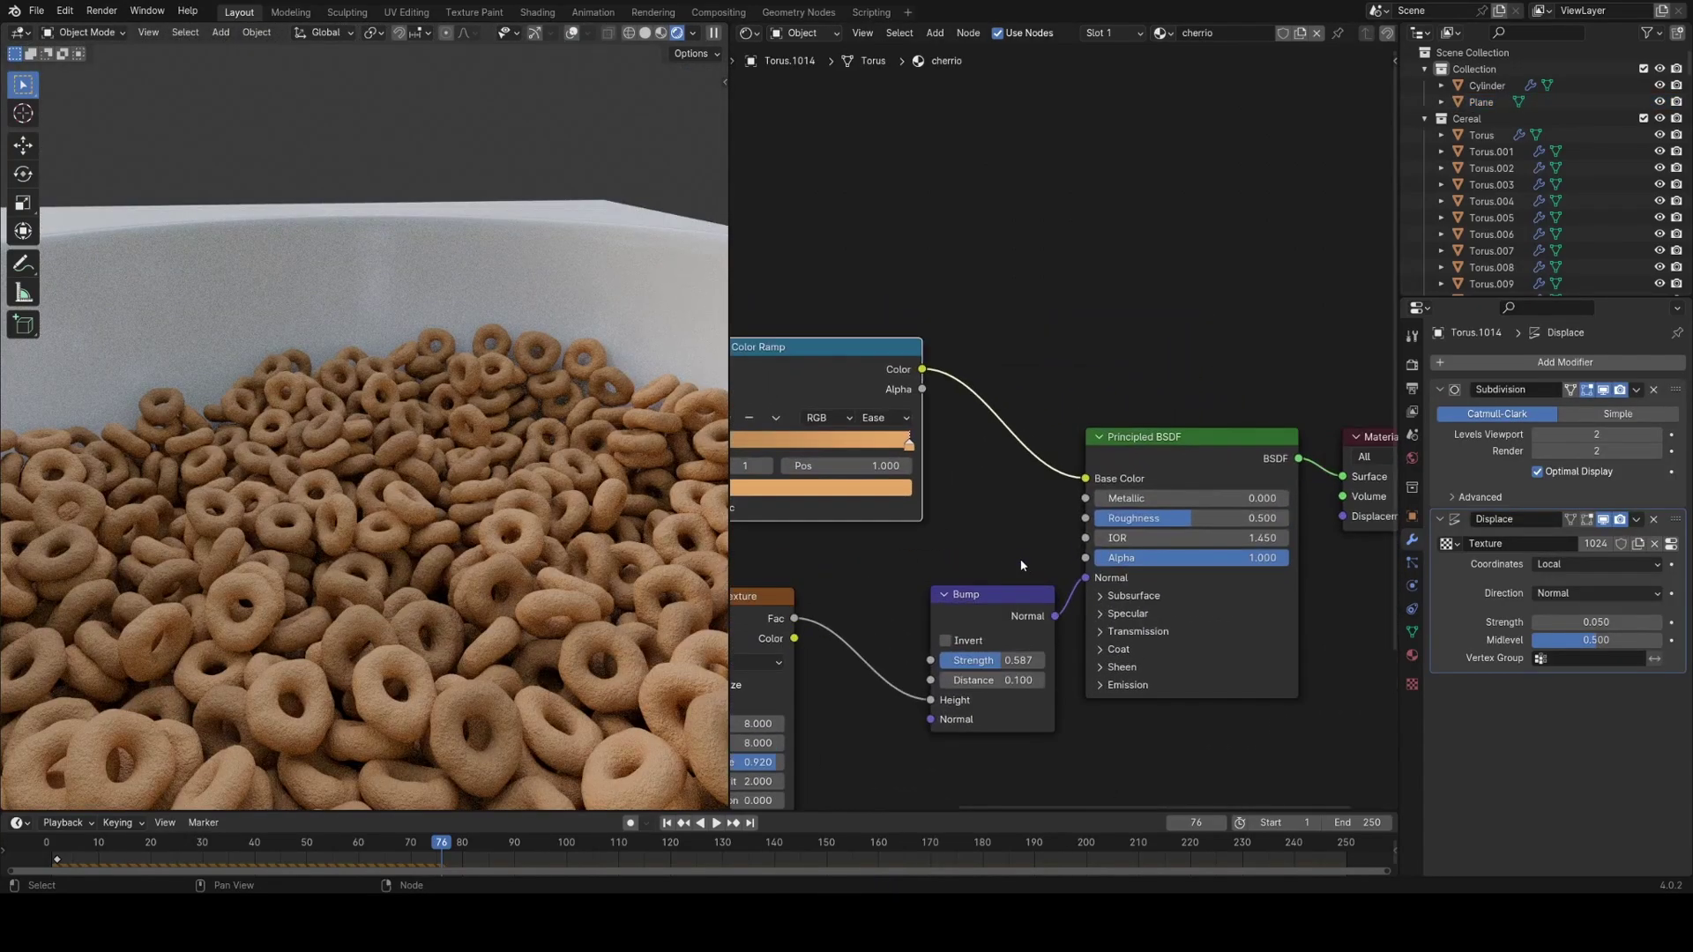
Try subsurface scattering on the cherrio material's Principled BSDF with a weight of 0.611 and a scale of 1.29 m.
{"action": "middle_click_drag", "start_coordinate": [1085, 507], "coordinate": [973, 522]}
{"action": "left_click", "coordinate": [973, 522]}
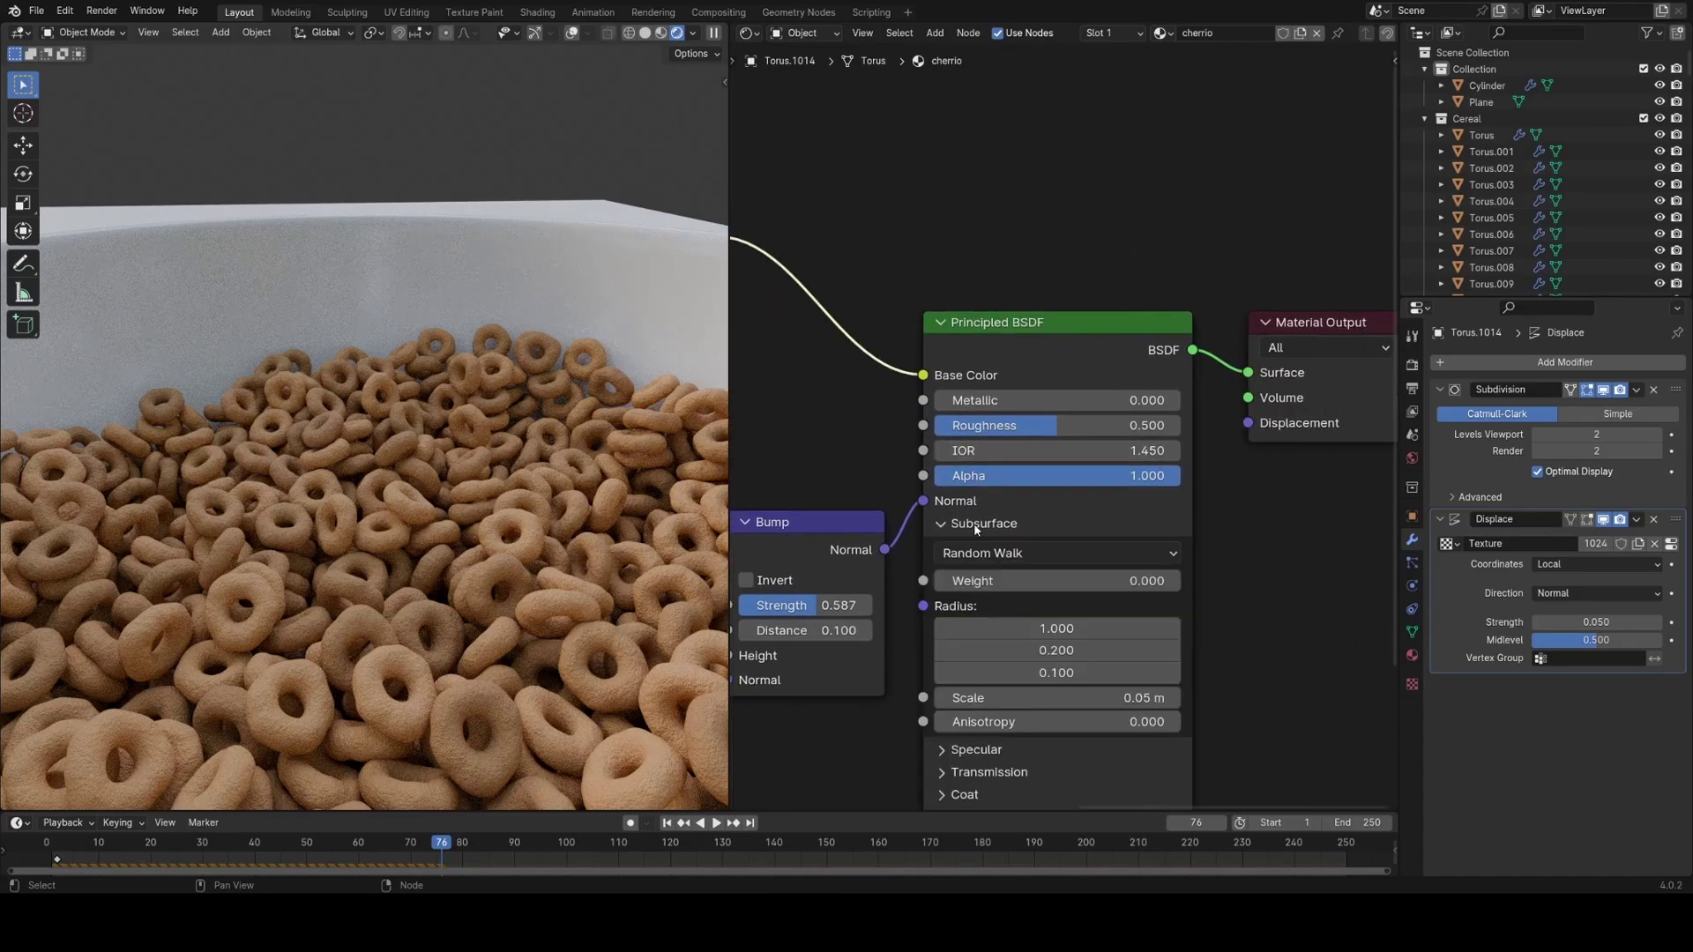
{"action": "scroll", "coordinate": [999, 494], "scroll_direction": "up", "scroll_amount": 3}
{"action": "left_click_drag", "start_coordinate": [1000, 519], "coordinate": [1099, 524]}
{"action": "middle_click_drag", "start_coordinate": [1044, 593], "coordinate": [1047, 461]}
{"action": "scroll", "coordinate": [1047, 461], "scroll_direction": "up", "scroll_amount": 2}
{"action": "left_click_drag", "start_coordinate": [1047, 555], "coordinate": [1164, 556]}
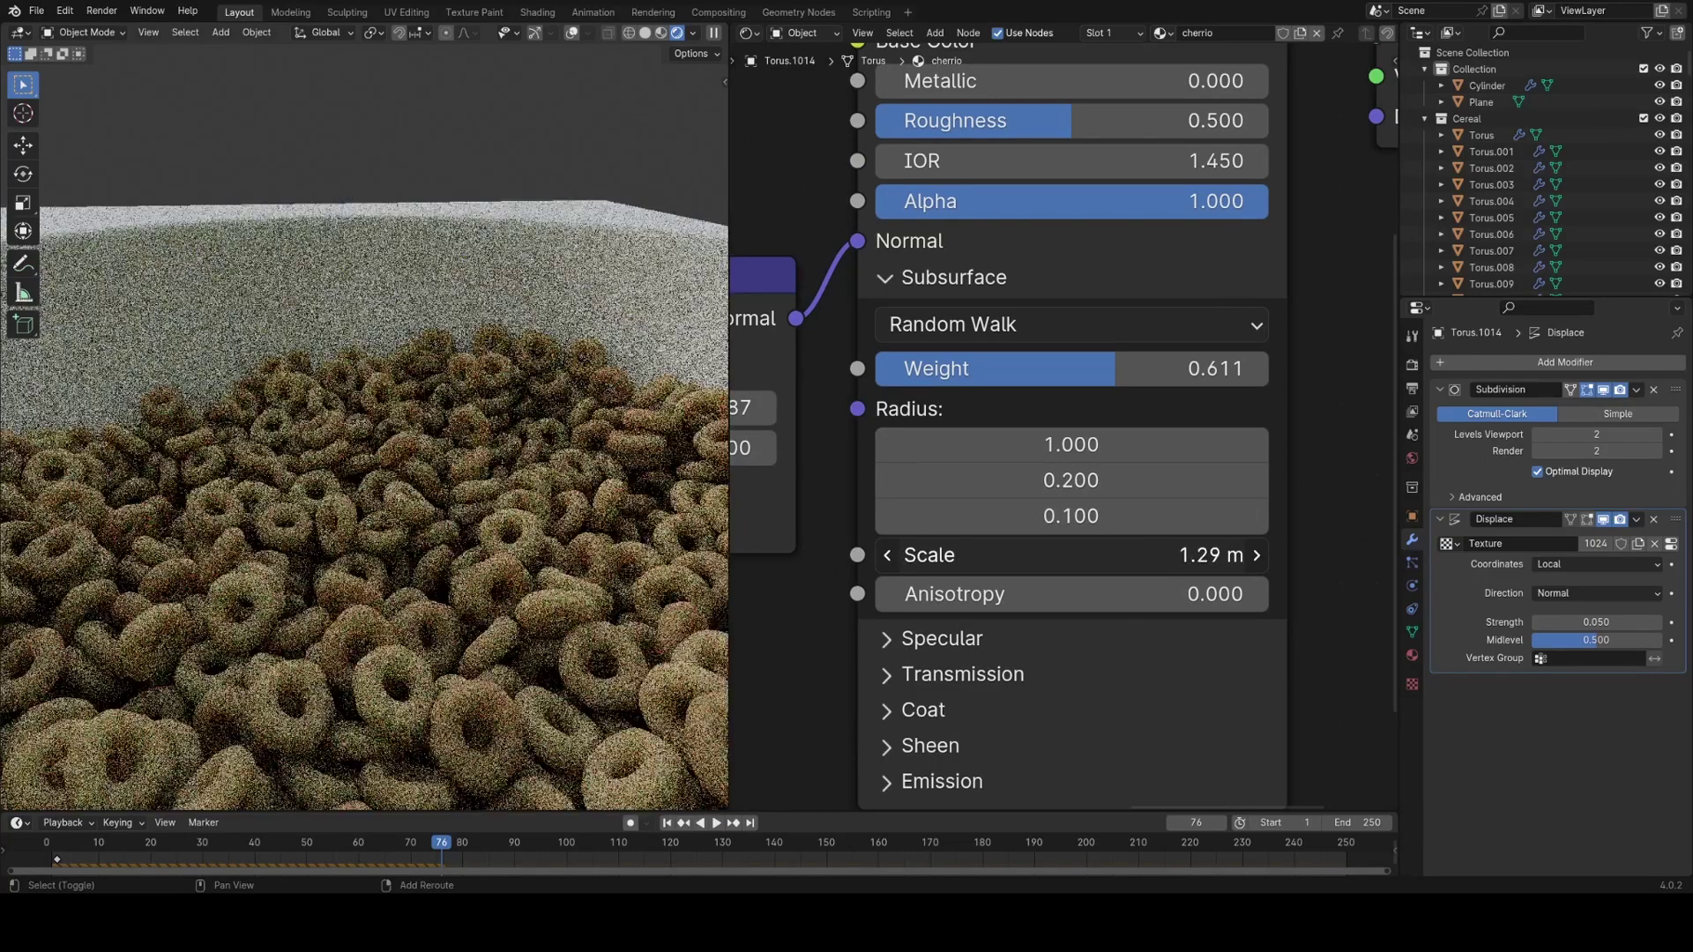
{"action": "left_click_drag", "start_coordinate": [1046, 380], "coordinate": [909, 372]}
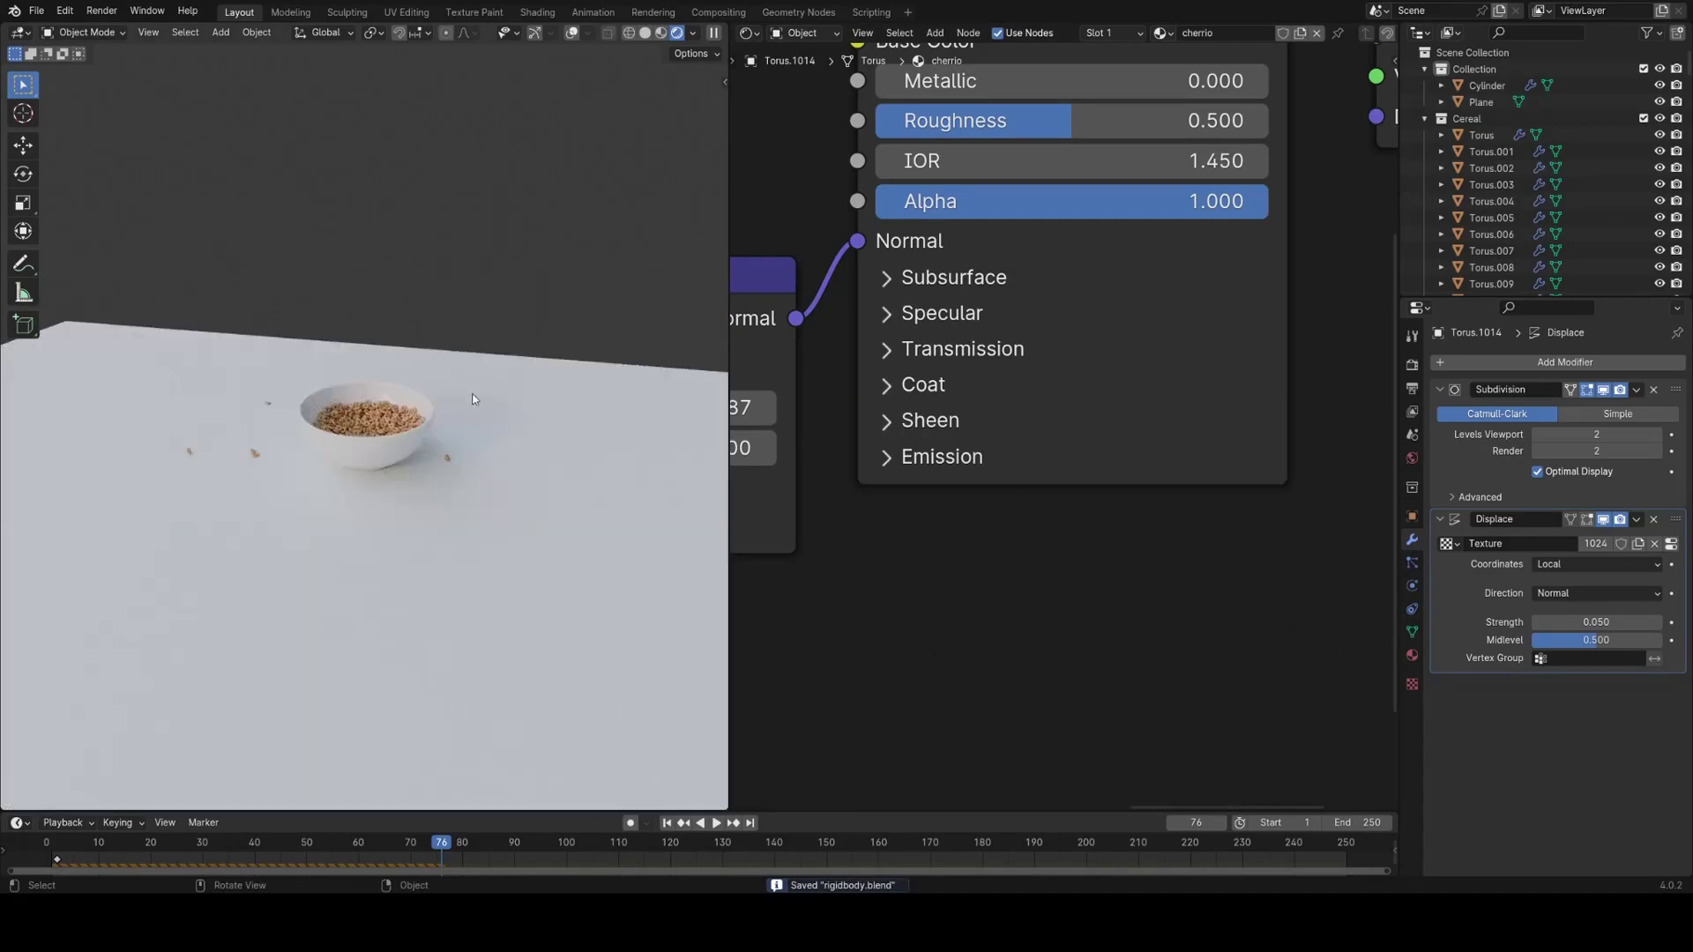
Select the table plane under the bowl and show its wood material settings.
{"action": "scroll", "coordinate": [564, 573], "scroll_direction": "up", "scroll_amount": 2}
{"action": "left_click", "coordinate": [579, 600]}
{"action": "middle_click_drag", "start_coordinate": [547, 553], "coordinate": [609, 525]}
{"action": "left_click", "coordinate": [1412, 655]}
{"action": "scroll", "coordinate": [1119, 494], "scroll_direction": "down", "scroll_amount": 2}
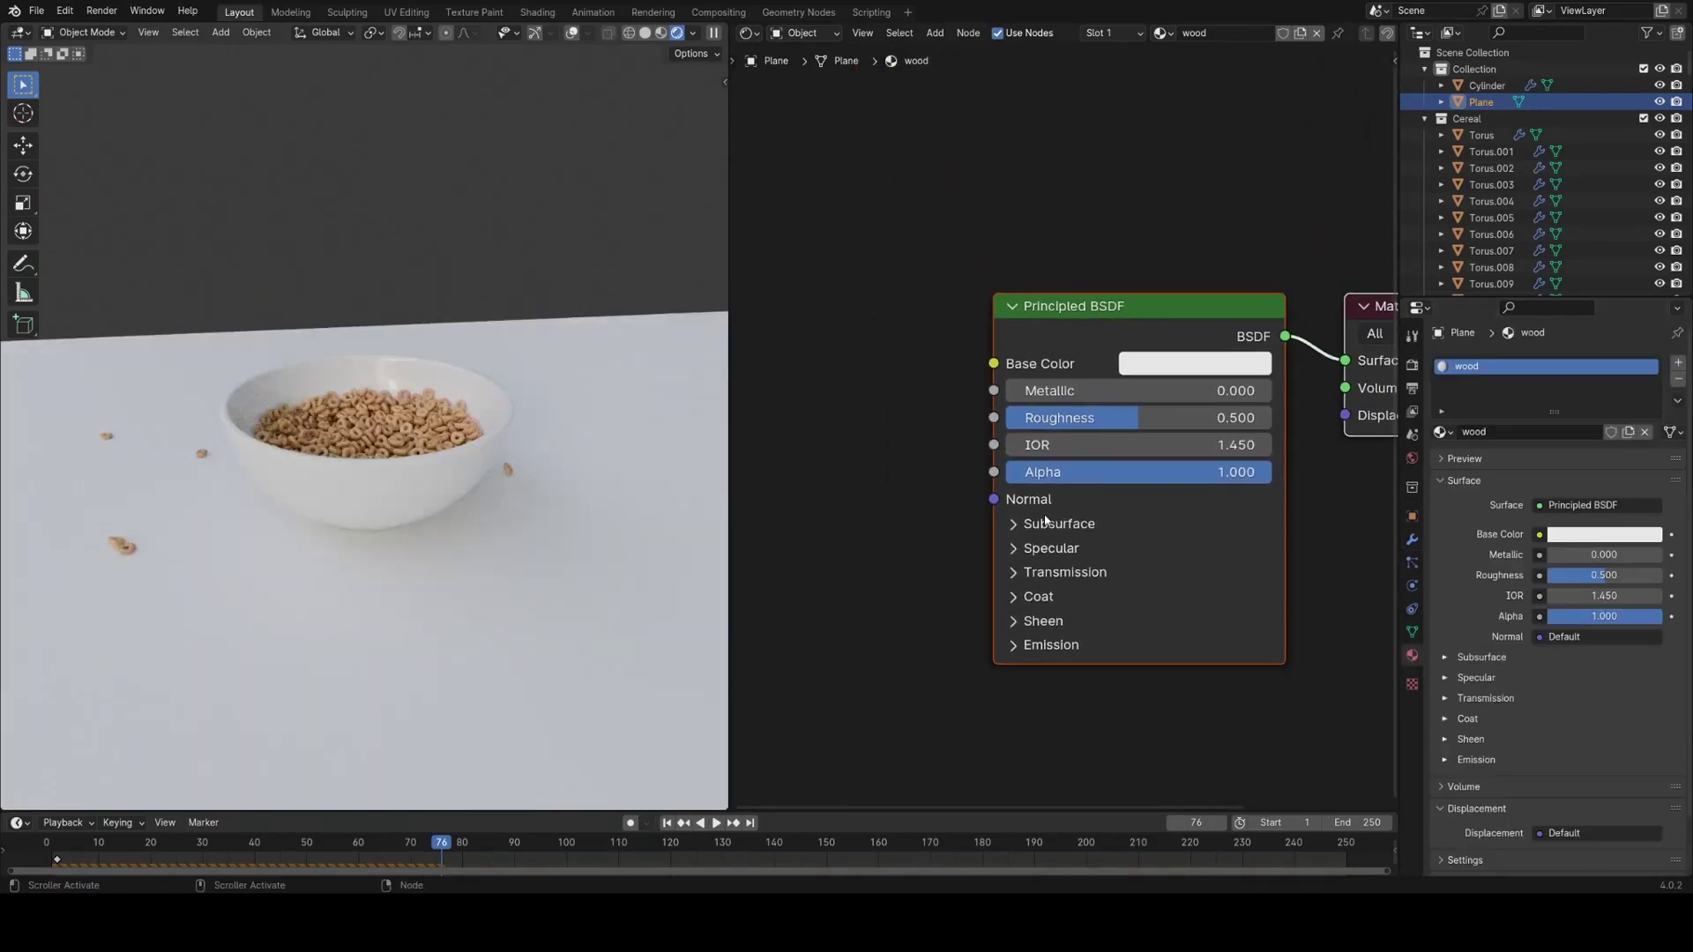
Connect the Wood050 color image's Color output to the wood shader's Base Color.
{"action": "scroll", "coordinate": [1082, 551], "scroll_direction": "left", "scroll_amount": 5}
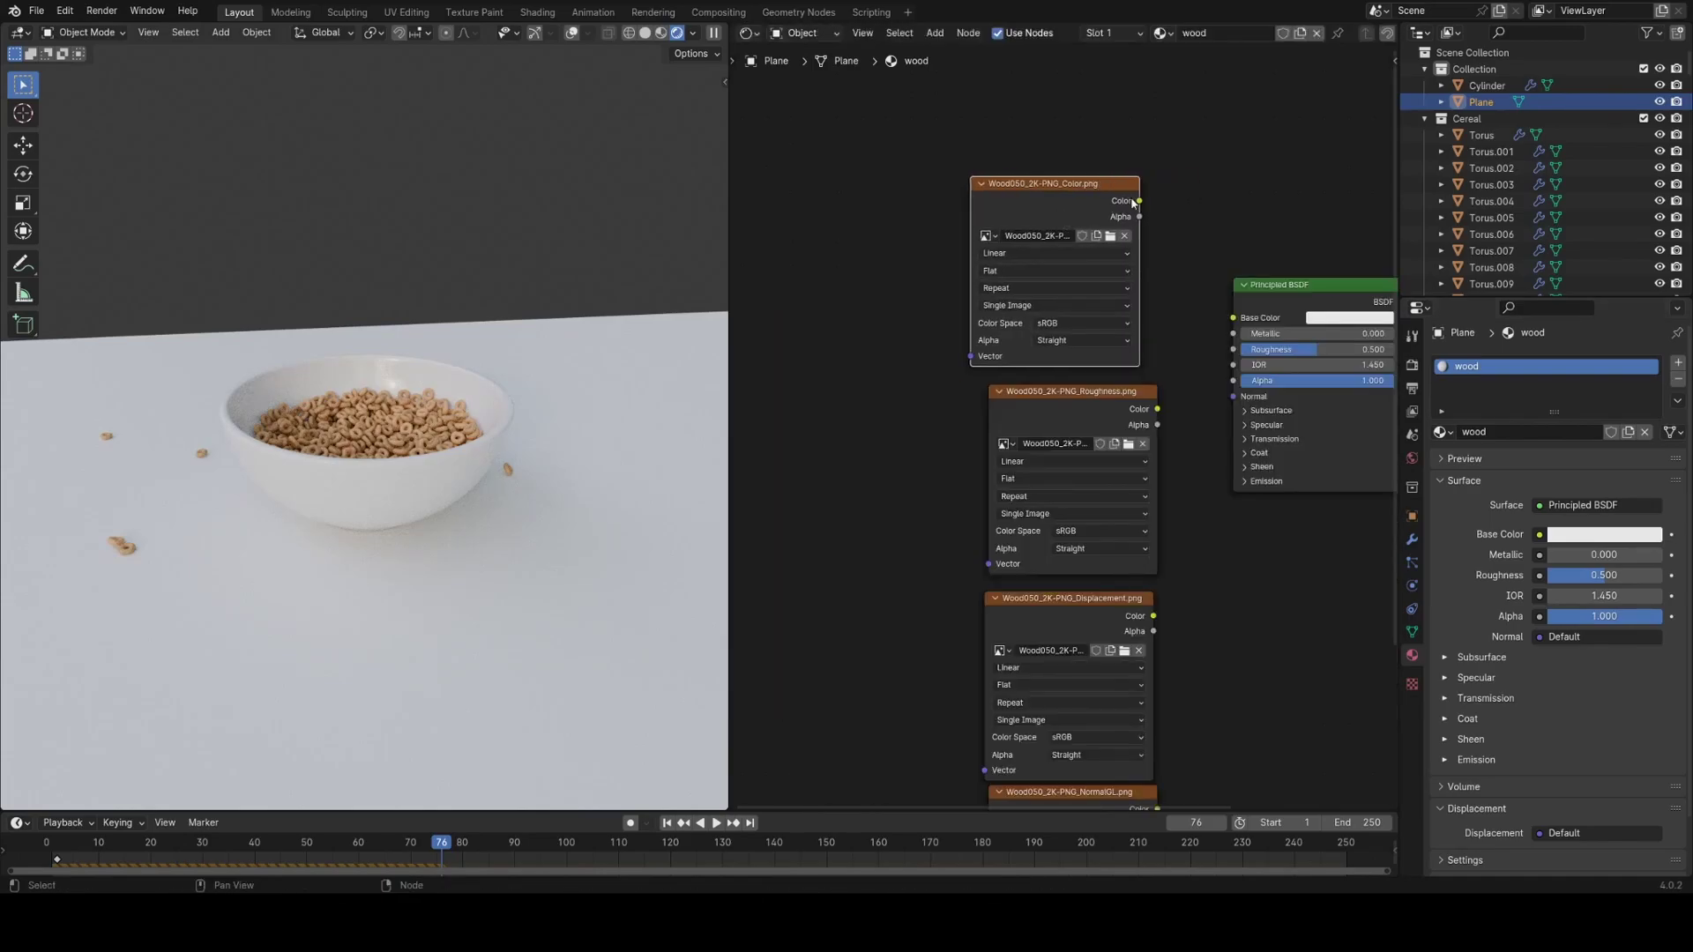
{"action": "left_click_drag", "start_coordinate": [1139, 201], "coordinate": [1233, 317]}
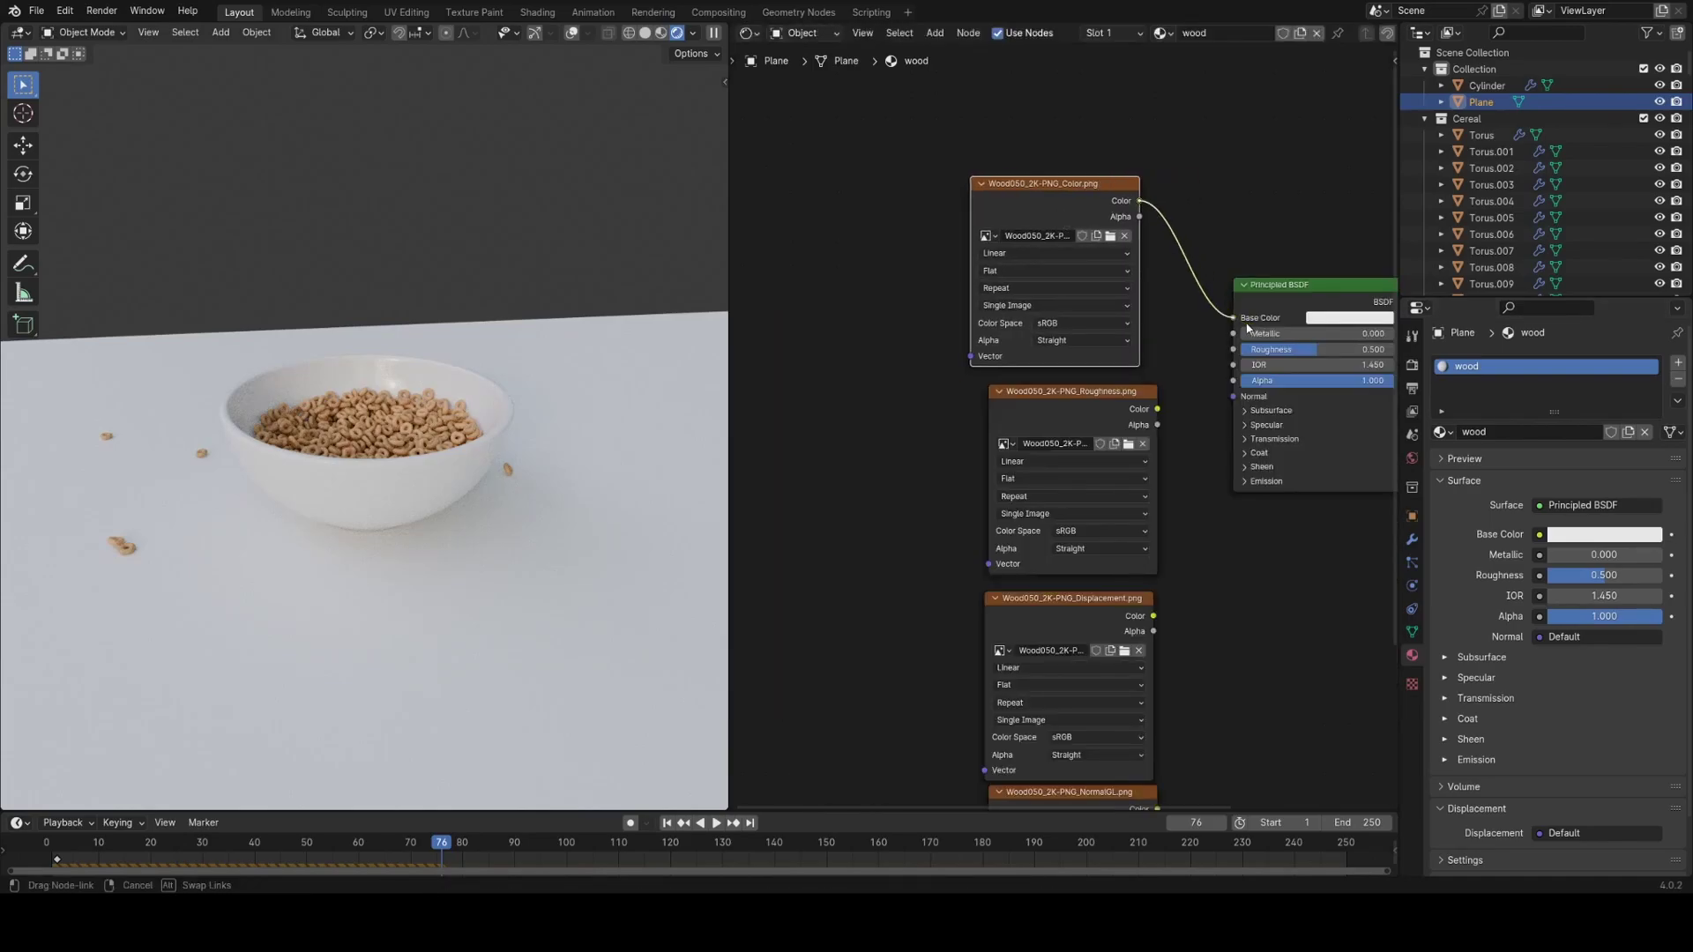
{"action": "middle_click_drag", "start_coordinate": [615, 362], "coordinate": [679, 390]}
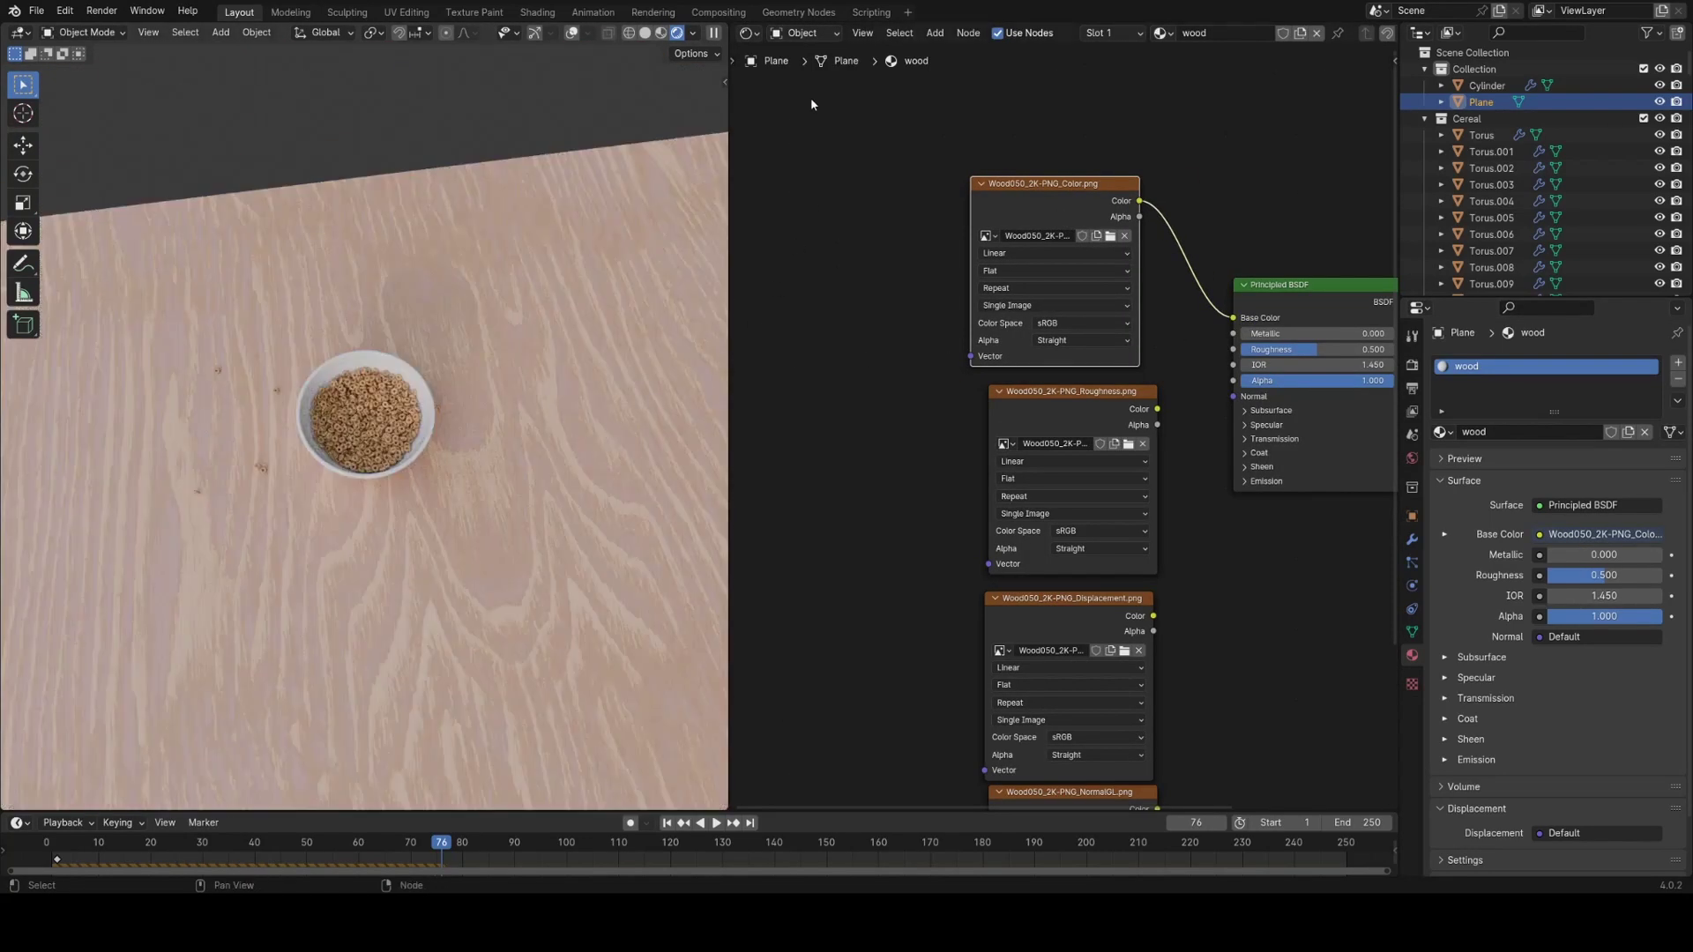
Edit the table plane in the UV Editor and rotate its UV layout a quarter turn.
{"action": "left_click", "coordinate": [755, 35]}
{"action": "left_click", "coordinate": [791, 108]}
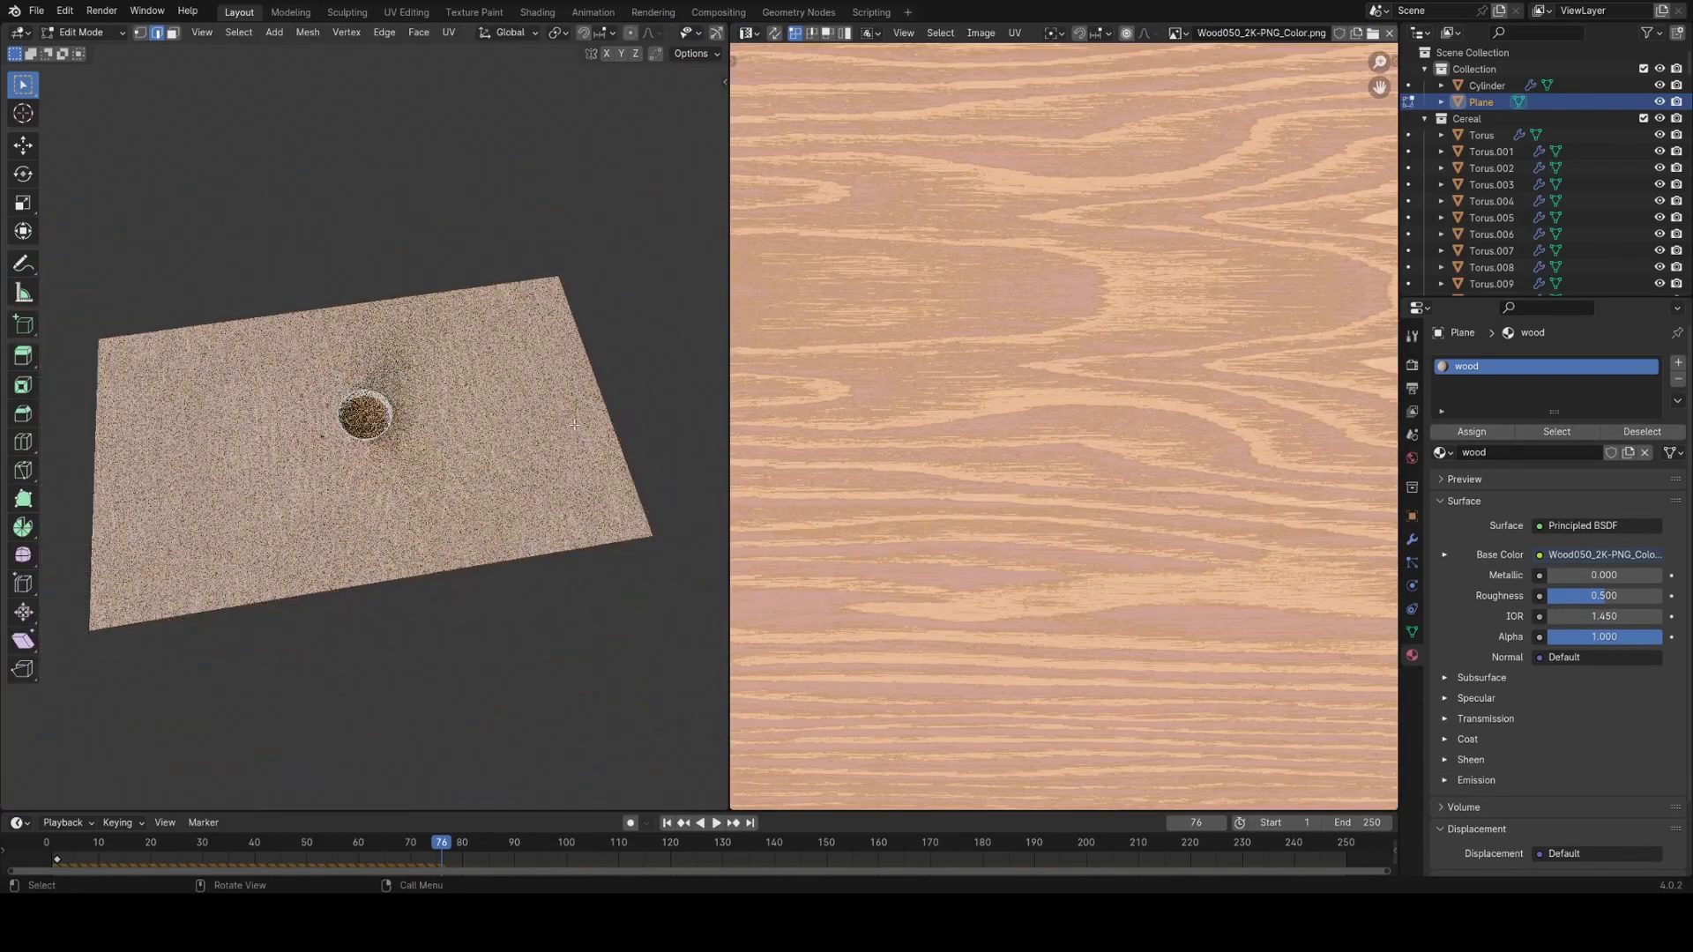
{"action": "key", "text": "Tab"}
{"action": "key", "text": "Home"}
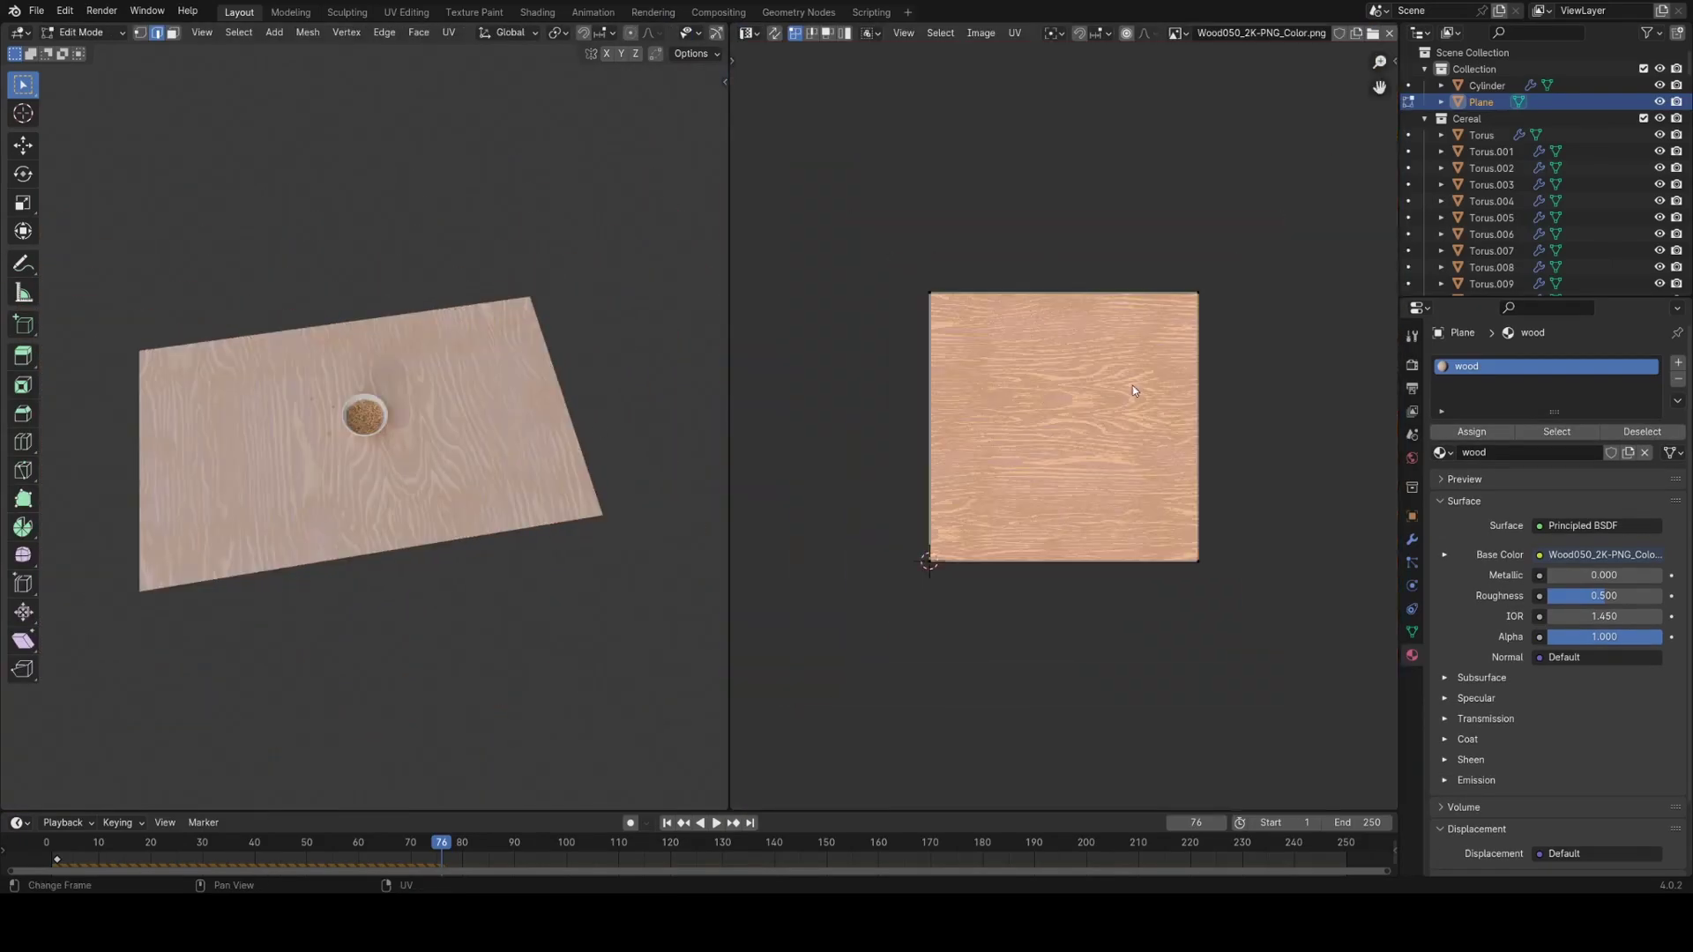
{"action": "key", "text": "r"}
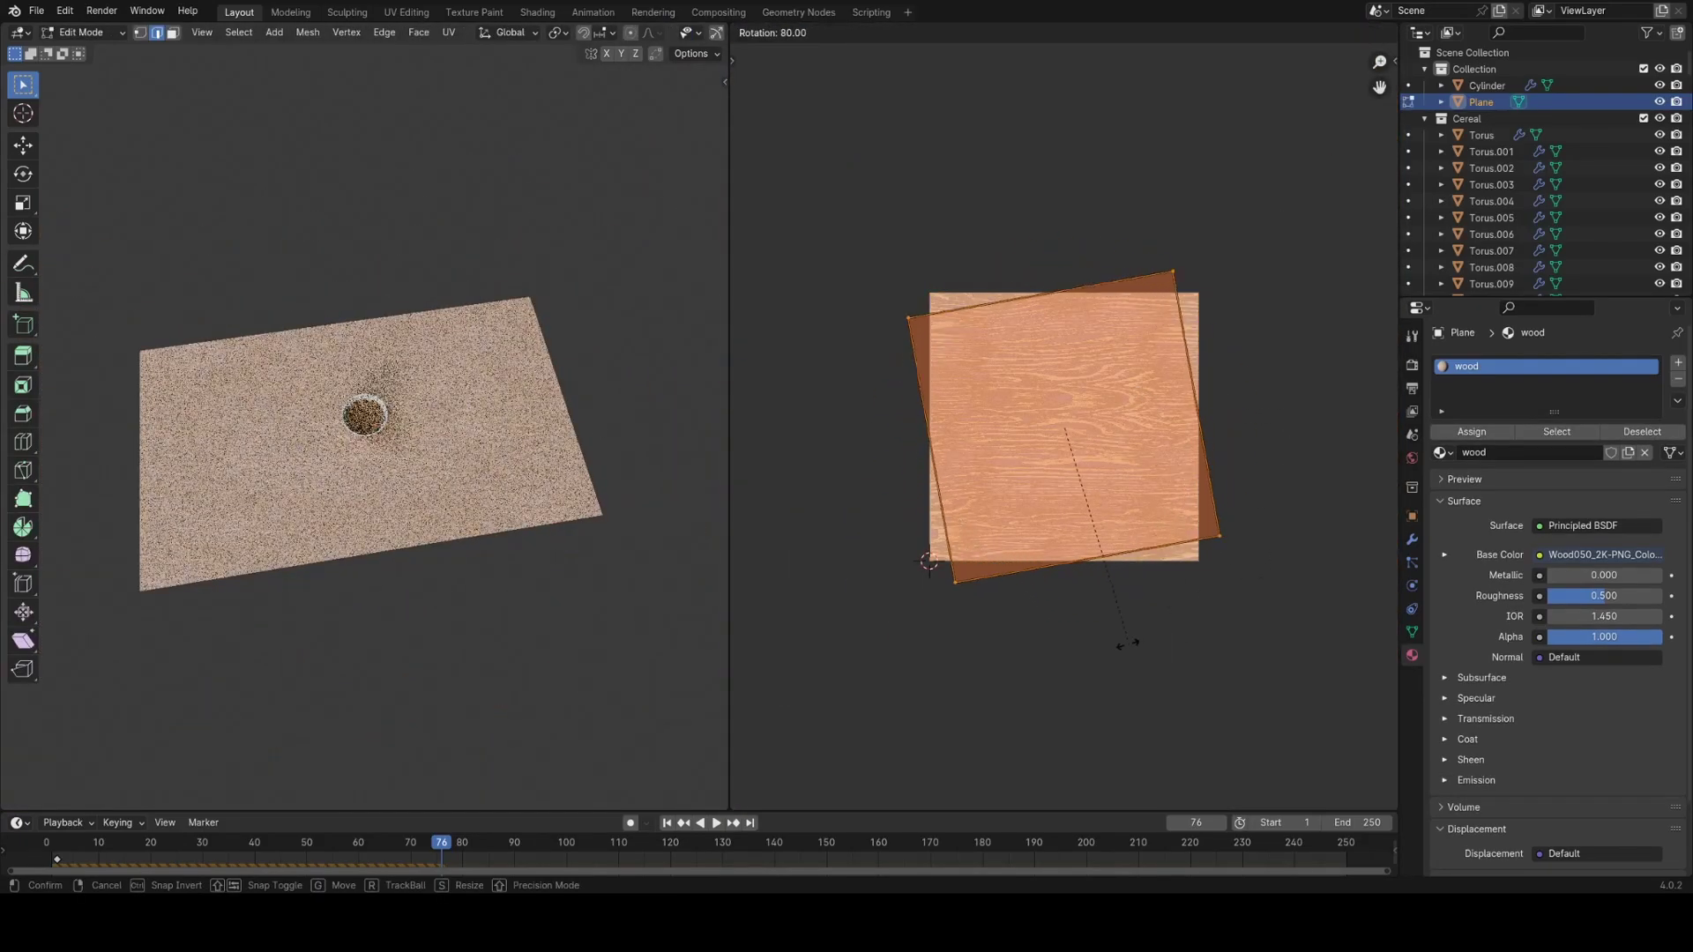
{"action": "left_click", "coordinate": [1082, 629]}
{"action": "key", "text": "KP_0"}
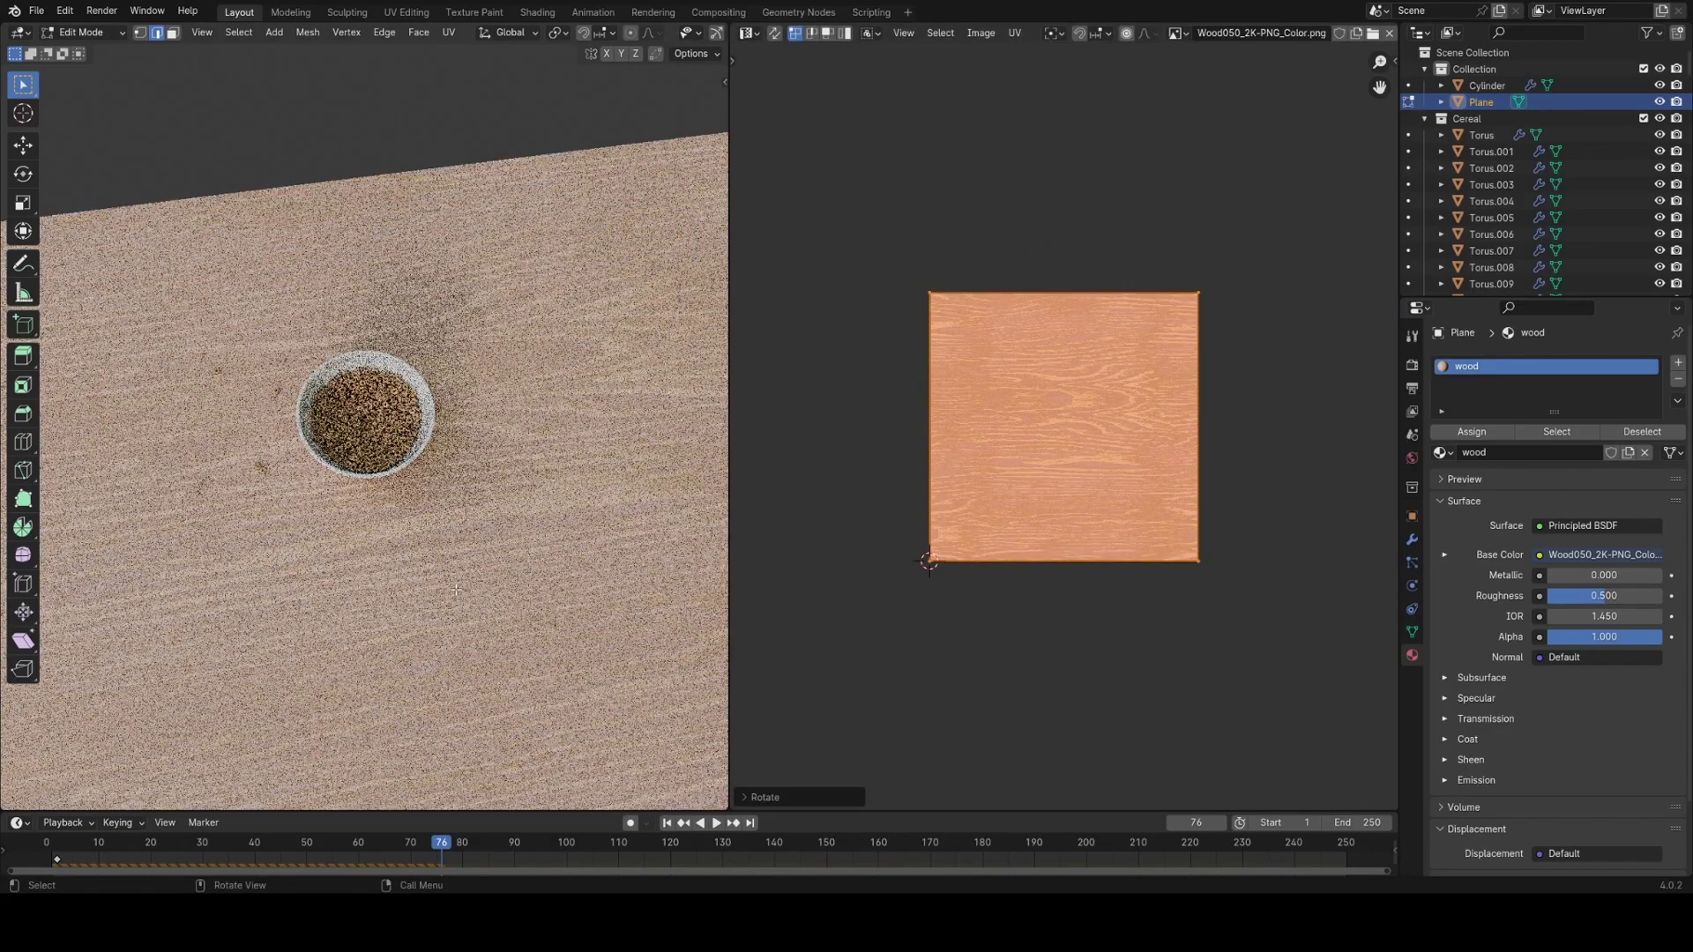
Scale the plane's UV layout to roughly double its width along X and slightly larger along Y.
{"action": "key", "text": "s"}
{"action": "key", "text": "x"}
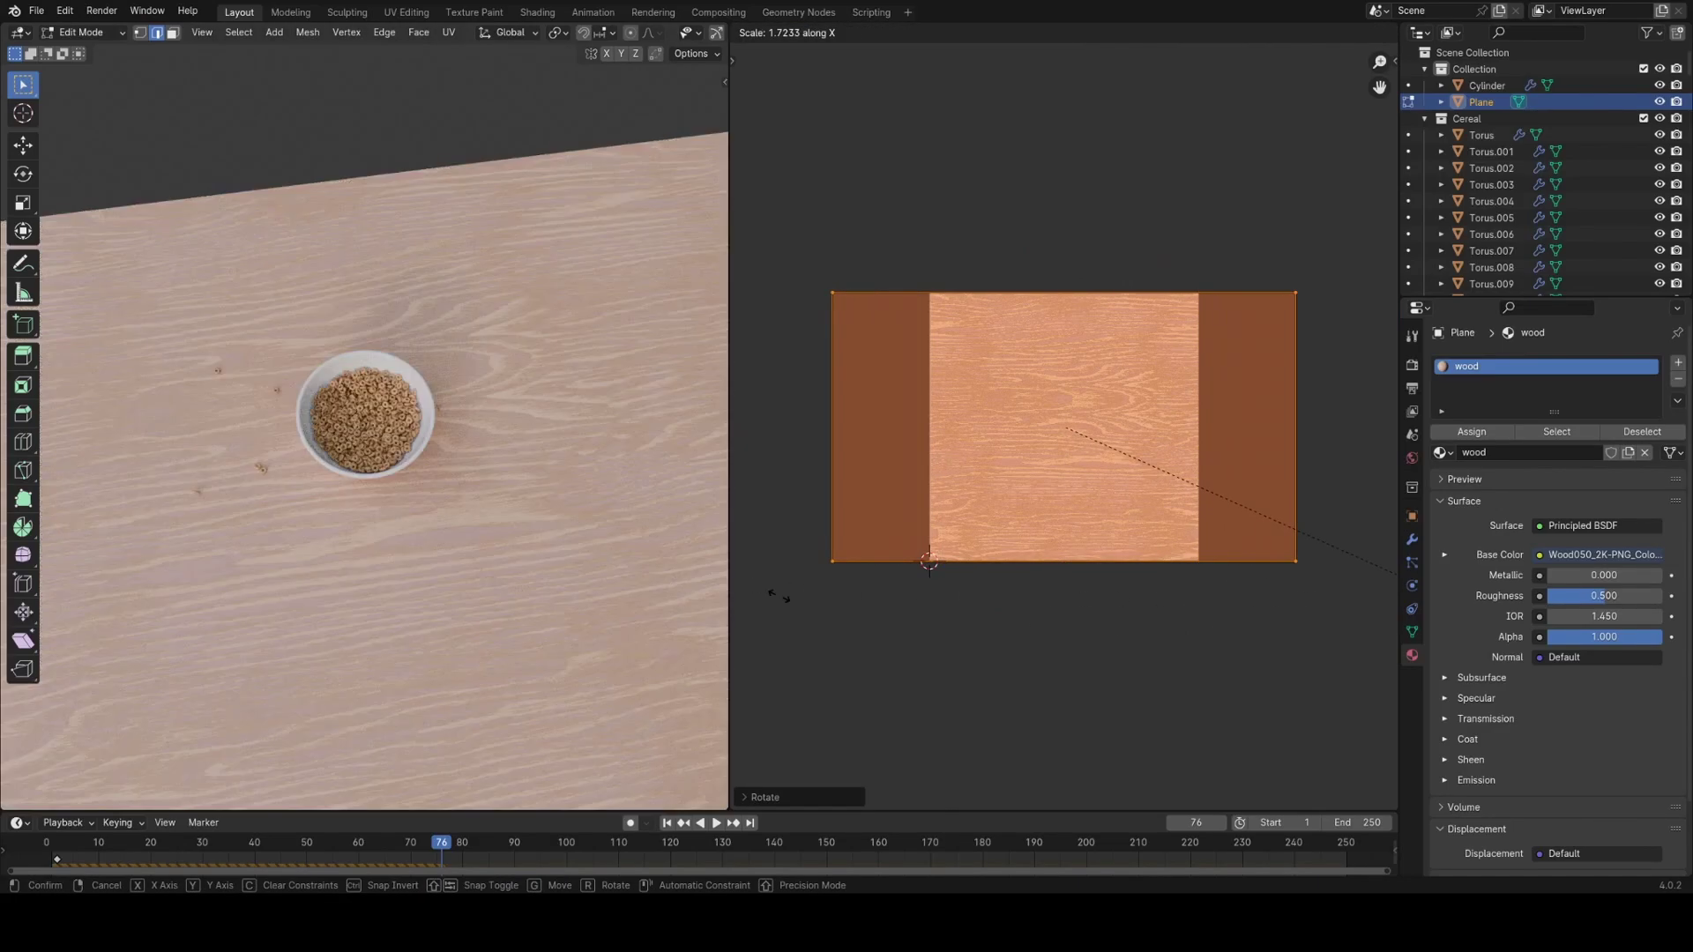
{"action": "left_click", "coordinate": [1133, 676]}
{"action": "key", "text": "s"}
{"action": "key", "text": "y"}
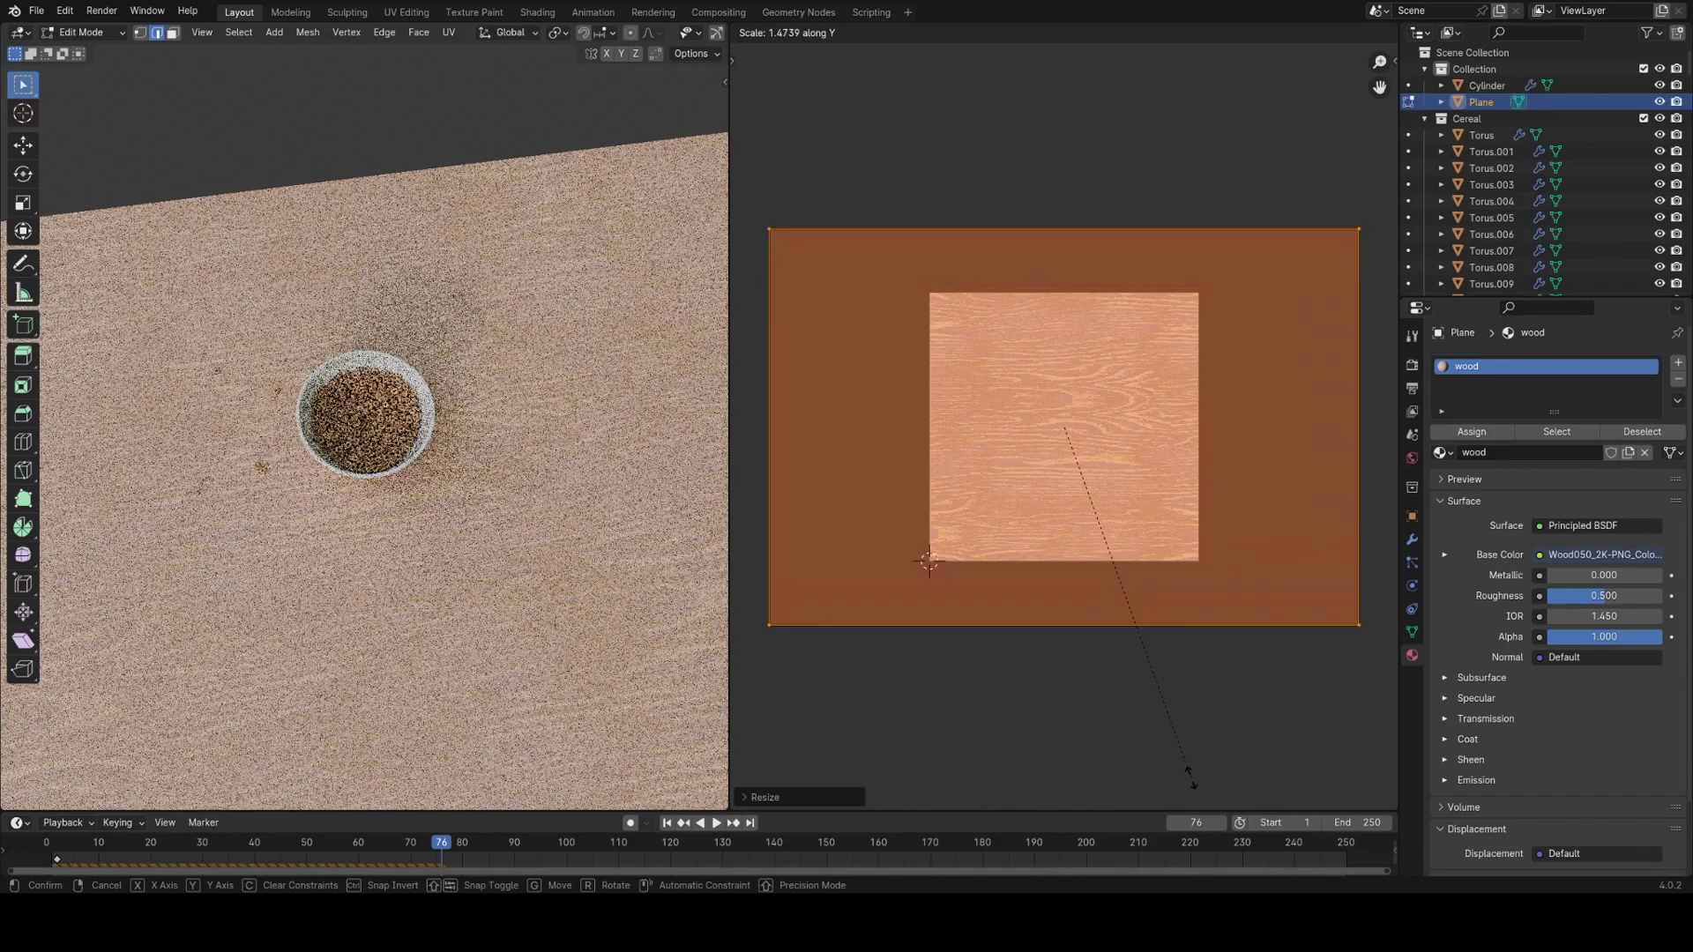
{"action": "left_click", "coordinate": [1144, 737]}
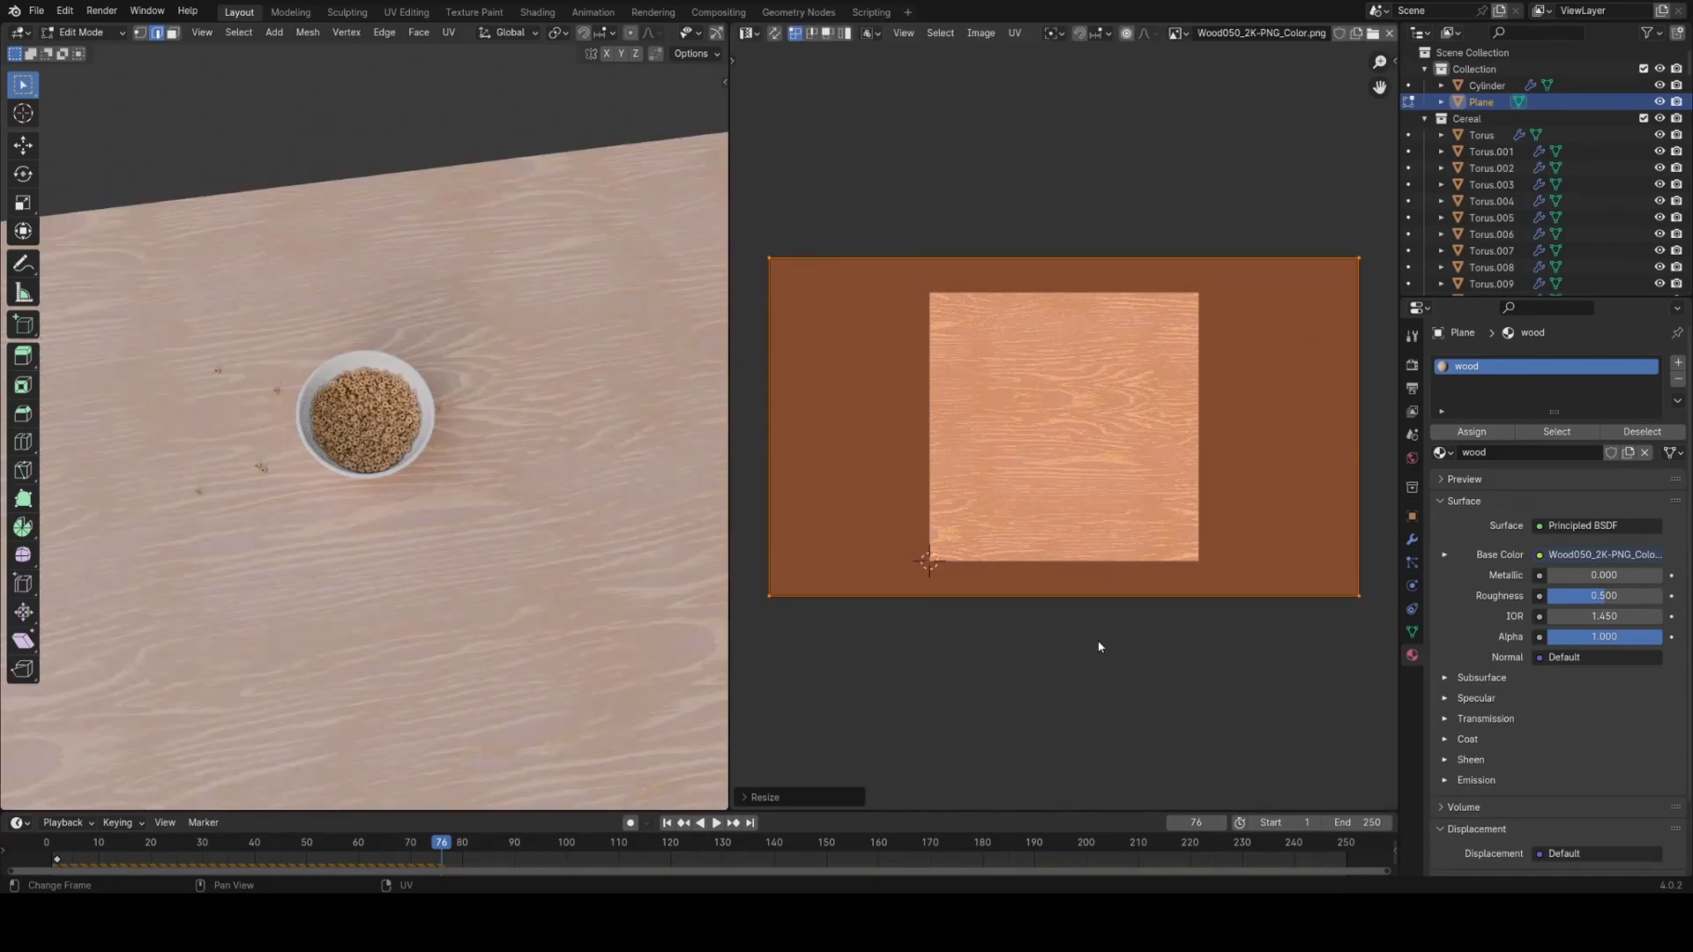
Leave Edit Mode and switch the UV Editor back to the Shader Editor for the wood material.
{"action": "key", "text": "Tab"}
{"action": "left_click", "coordinate": [748, 32]}
{"action": "left_click", "coordinate": [802, 208]}
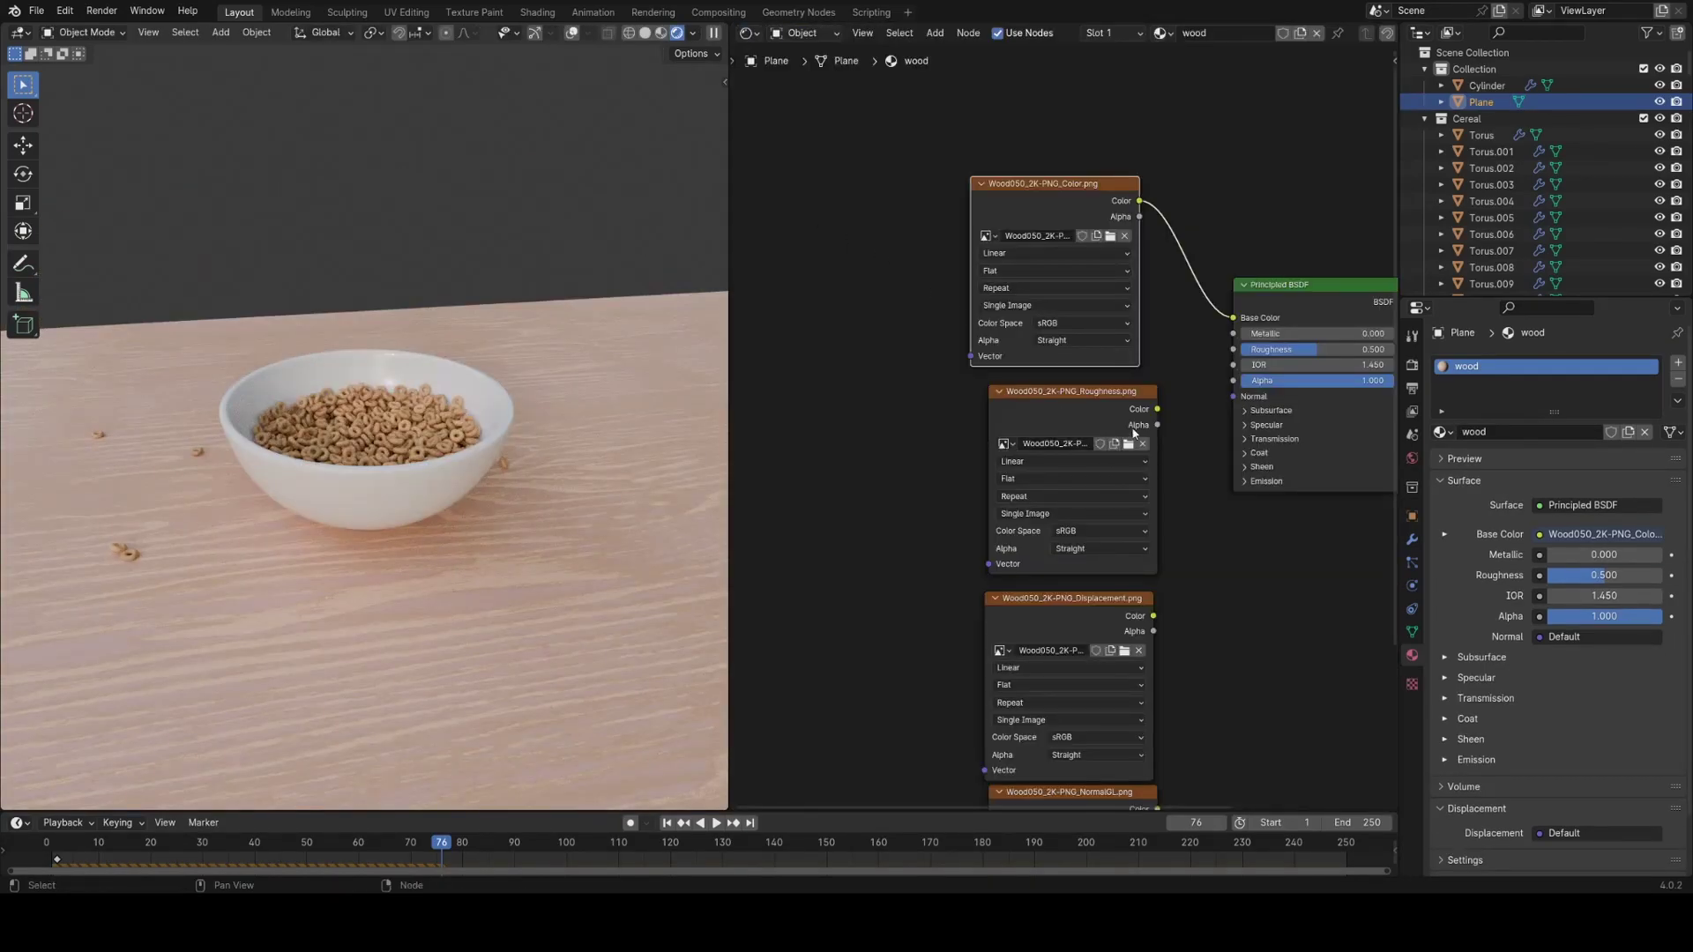
Set the color space of the wood Roughness and Displacement image textures to Non-Color.
{"action": "scroll", "coordinate": [1064, 426], "scroll_direction": "up", "scroll_amount": 2}
{"action": "left_click", "coordinate": [1071, 580]}
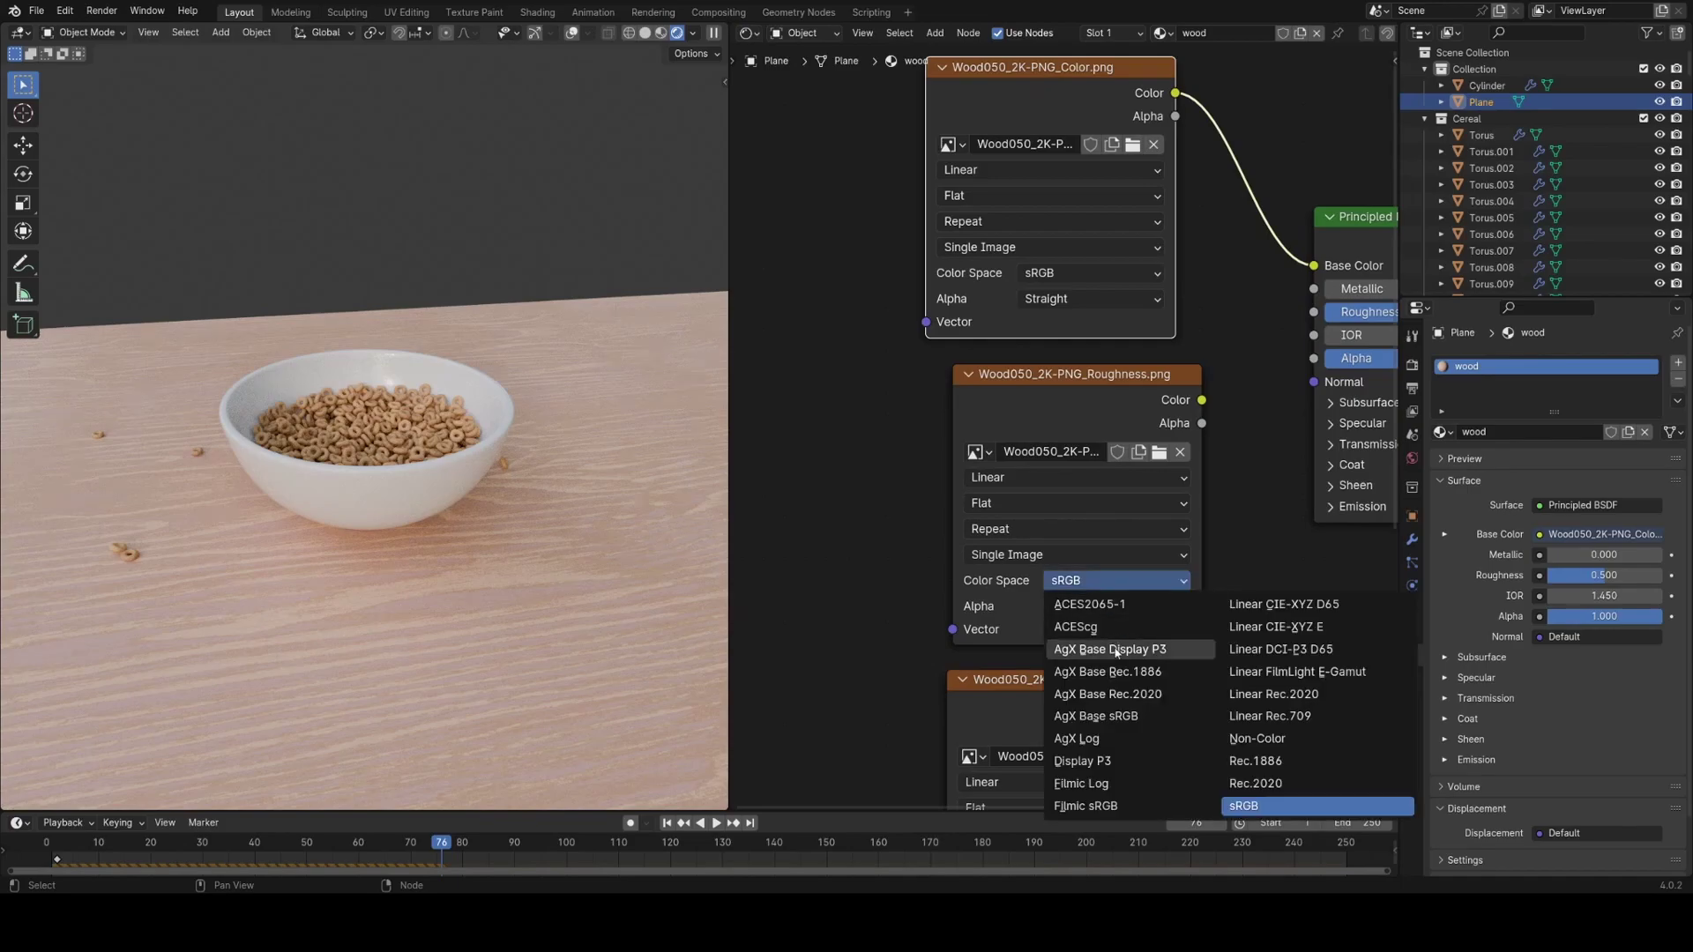
{"action": "left_click", "coordinate": [1250, 737]}
{"action": "middle_click_drag", "start_coordinate": [1178, 680], "coordinate": [1158, 487]}
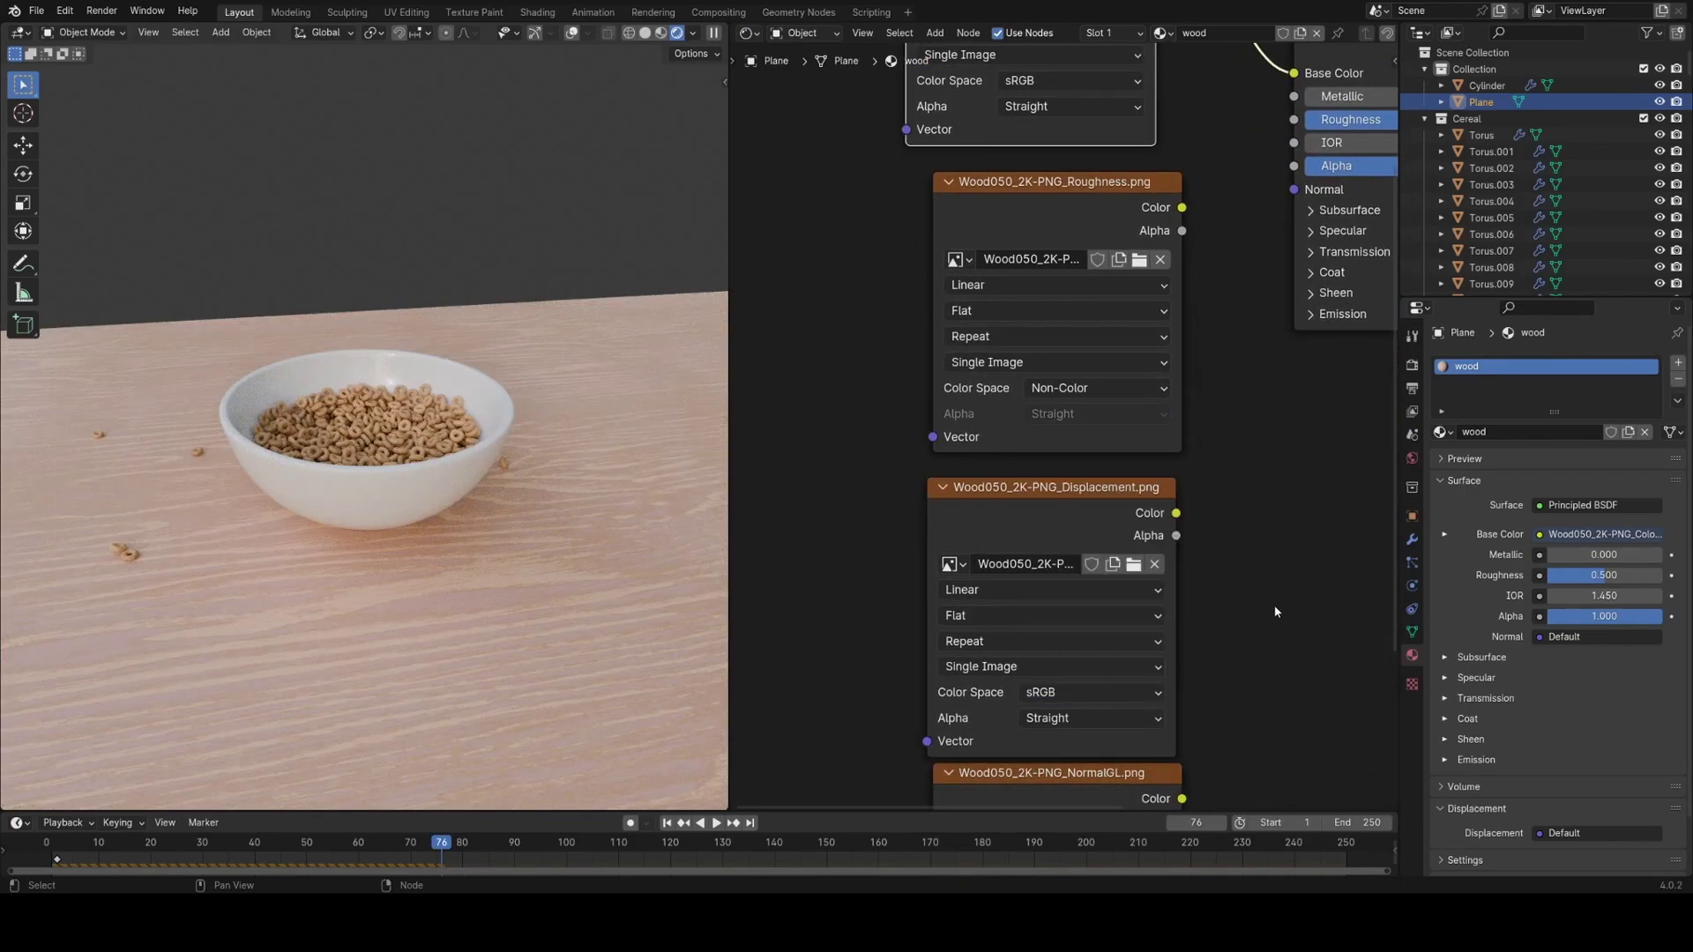
{"action": "left_click", "coordinate": [1091, 692]}
{"action": "left_click", "coordinate": [1230, 767]}
Connect the Roughness image's Color output to the wood shader's Roughness input.
{"action": "middle_click_drag", "start_coordinate": [1182, 206], "coordinate": [1080, 297]}
{"action": "left_click_drag", "start_coordinate": [1079, 297], "coordinate": [1093, 289]}
{"action": "left_click_drag", "start_coordinate": [1186, 216], "coordinate": [1190, 210]}
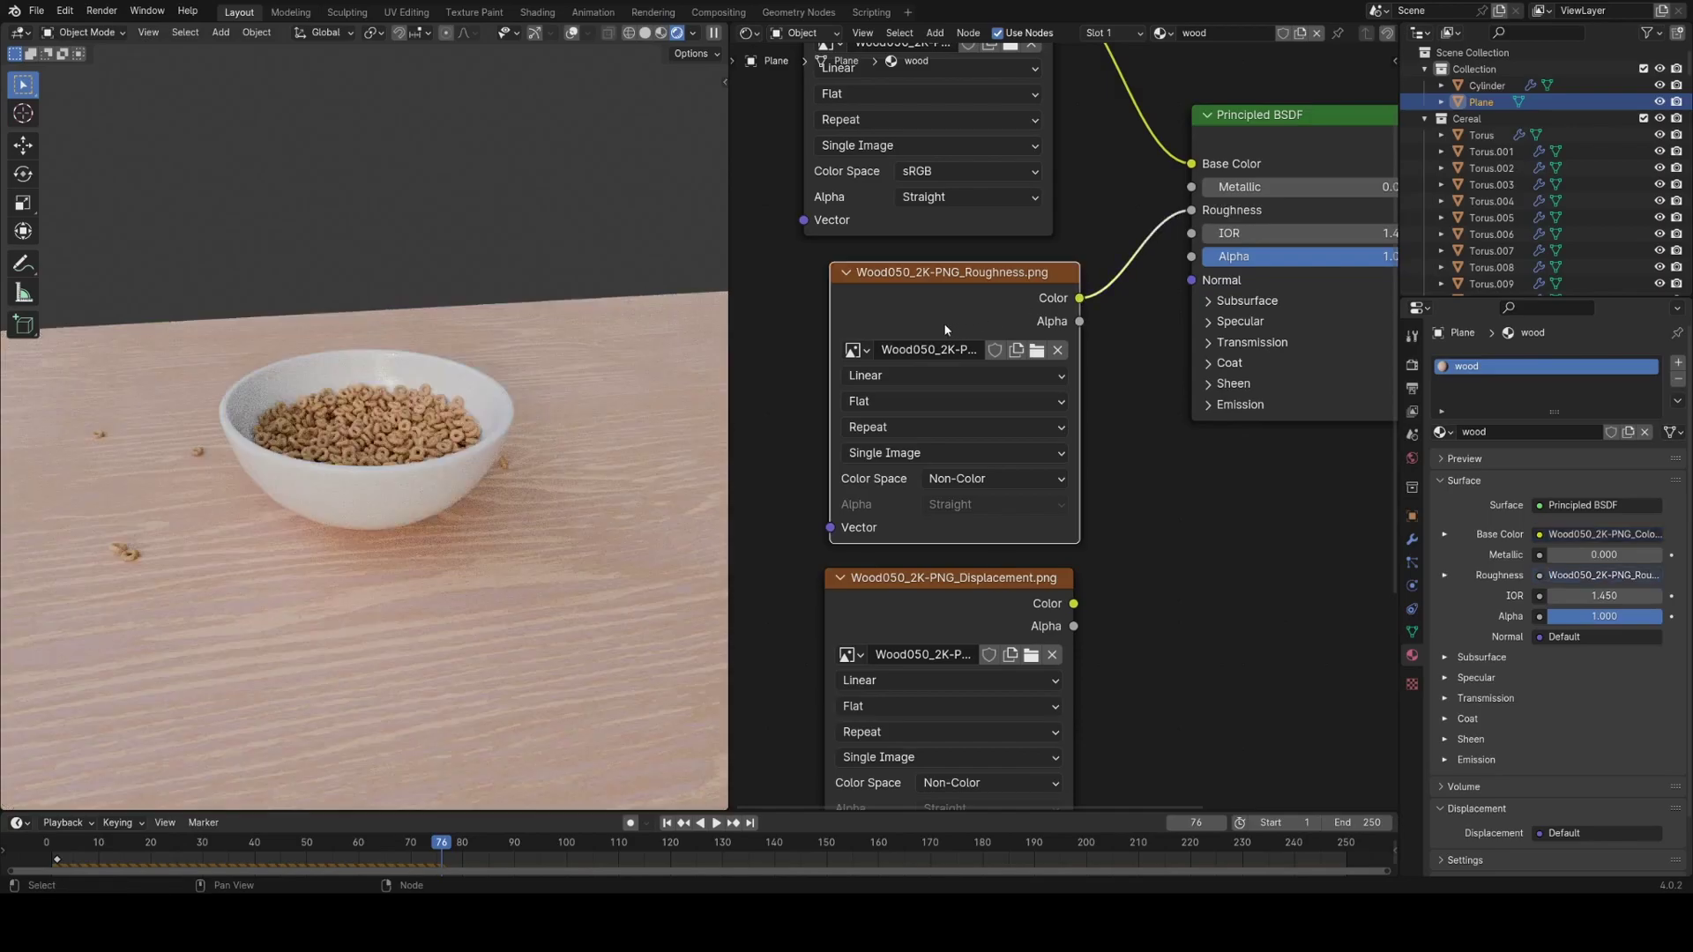
Feed the wood Displacement image's Color through a new Bump node's Height, and connect its Normal output to the Principled BSDF's Normal.
{"action": "left_click_drag", "start_coordinate": [952, 340], "coordinate": [920, 326]}
{"action": "middle_click_drag", "start_coordinate": [1055, 502], "coordinate": [1020, 481]}
{"action": "left_click_drag", "start_coordinate": [1046, 578], "coordinate": [1108, 544]}
{"action": "type", "text": "bump"}
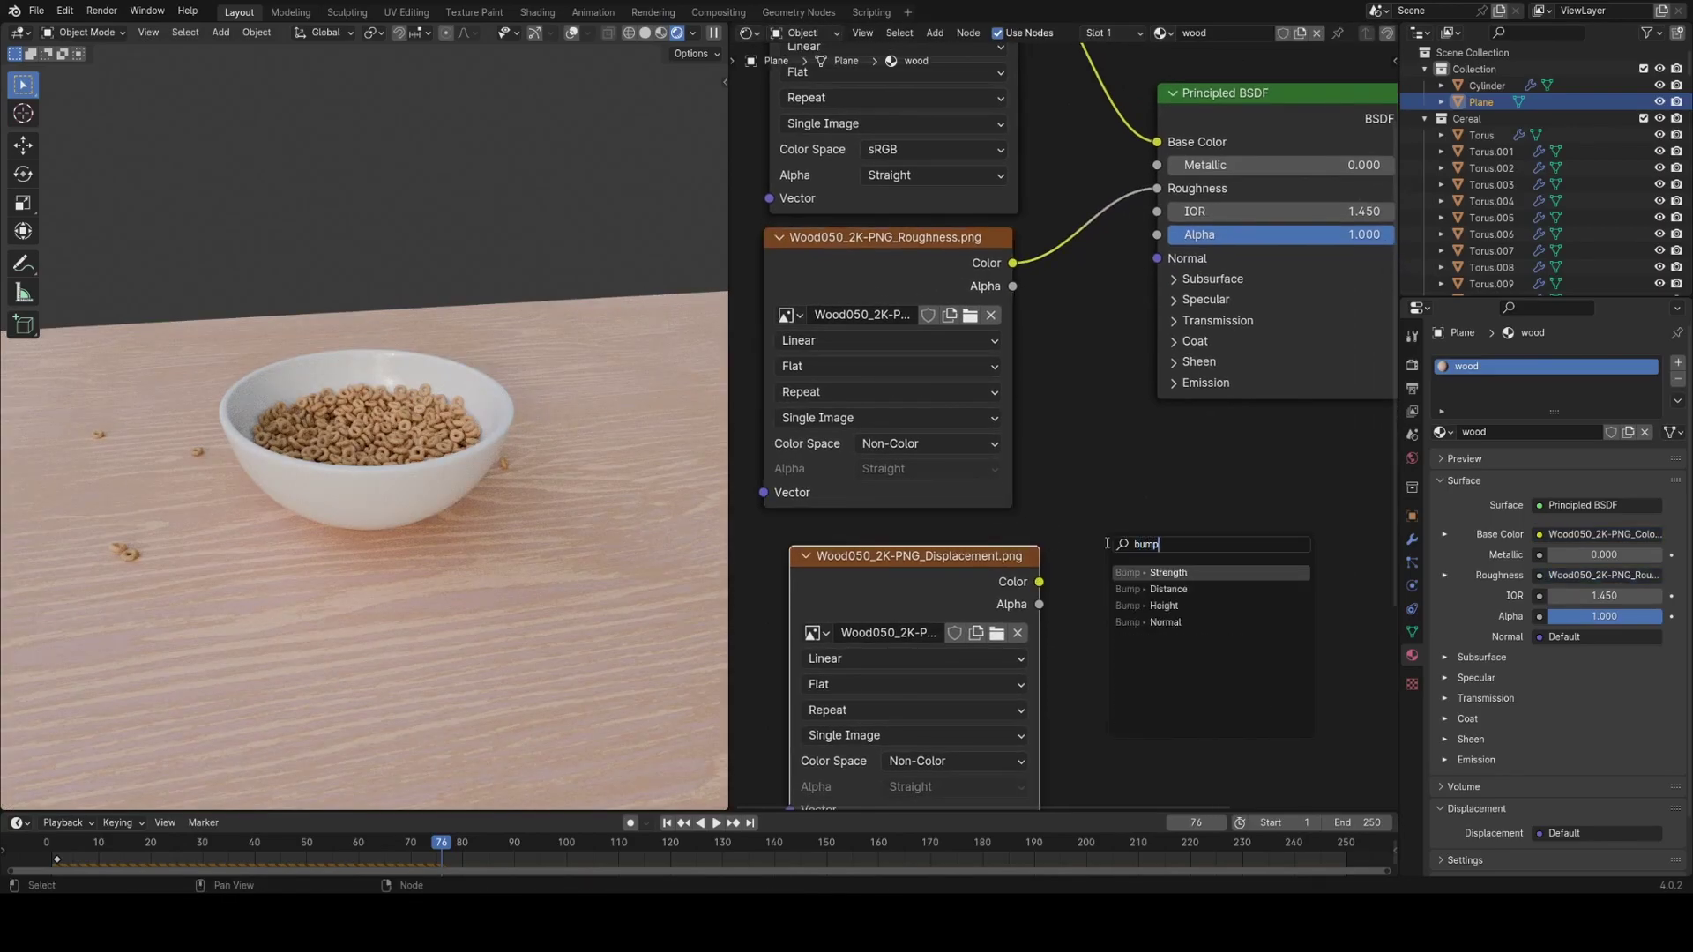
{"action": "left_click", "coordinate": [1162, 606]}
{"action": "left_click", "coordinate": [1102, 638]}
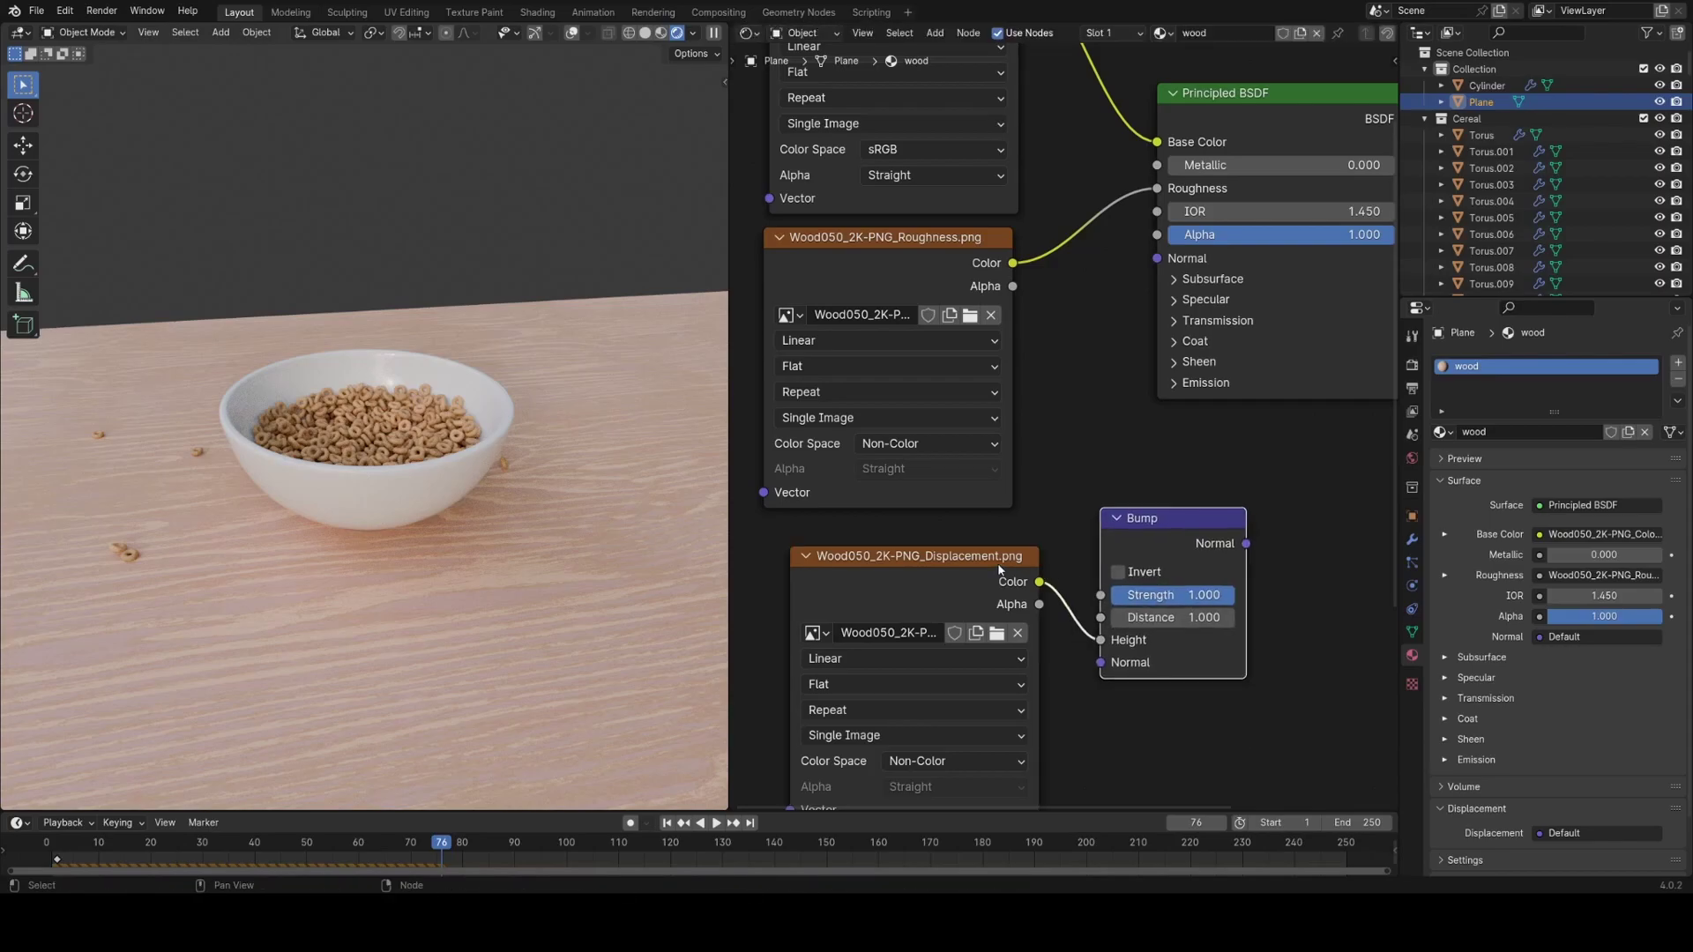
{"action": "left_click_drag", "start_coordinate": [1246, 544], "coordinate": [1157, 257]}
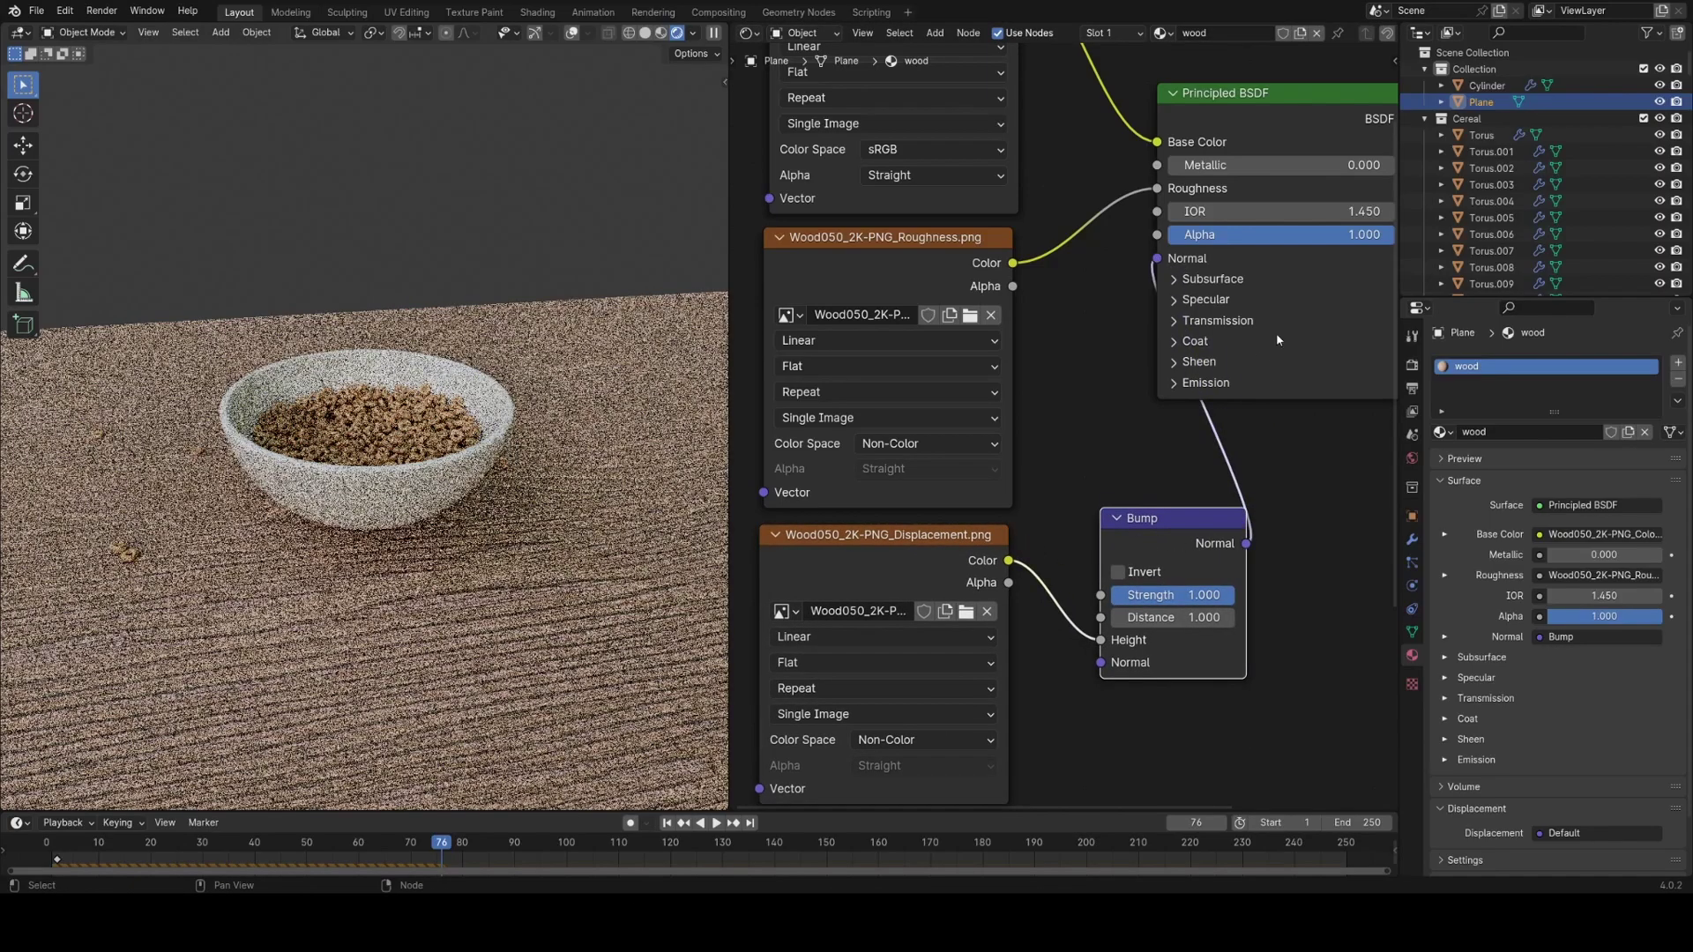
Add a Normal Map node fed by the wood NormalGL image's Color, and connect its Normal output to the Bump node's Normal input.
{"action": "scroll", "coordinate": [1110, 487], "scroll_direction": "down", "scroll_amount": 2}
{"action": "left_click_drag", "start_coordinate": [1110, 488], "coordinate": [1242, 503]}
{"action": "middle_click_drag", "start_coordinate": [961, 758], "coordinate": [1242, 459]}
{"action": "scroll", "coordinate": [1241, 459], "scroll_direction": "up", "scroll_amount": 1}
{"action": "left_click_drag", "start_coordinate": [1117, 512], "coordinate": [1130, 547]}
{"action": "type", "text": "normal ma"}
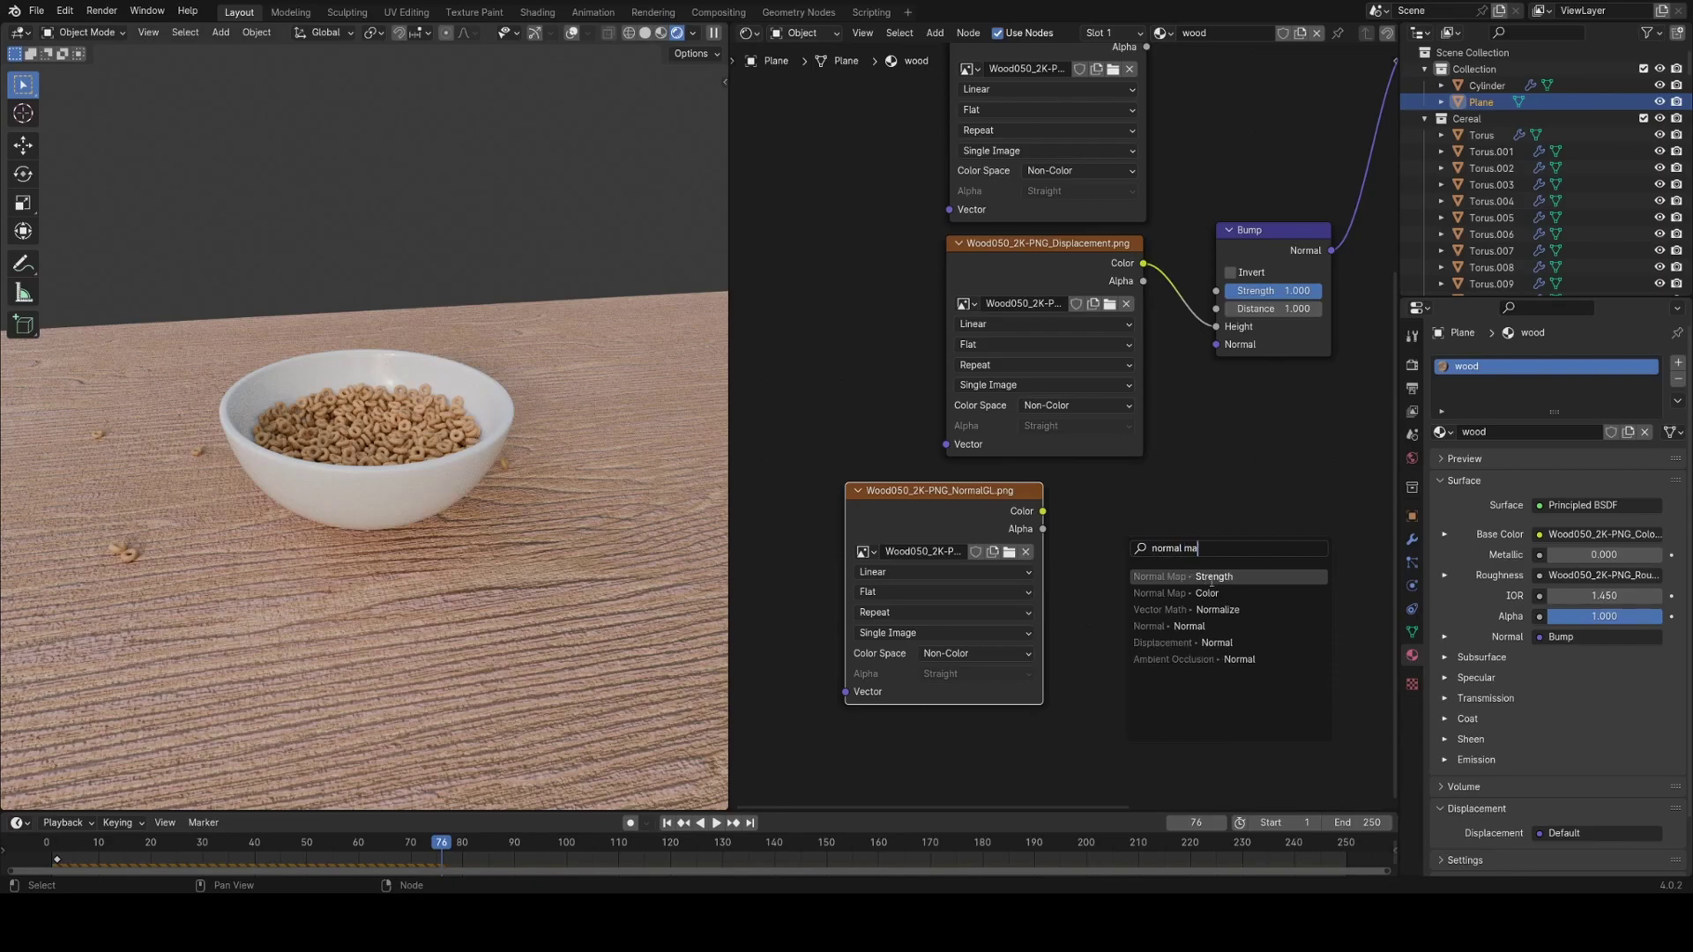
{"action": "left_click", "coordinate": [1207, 592]}
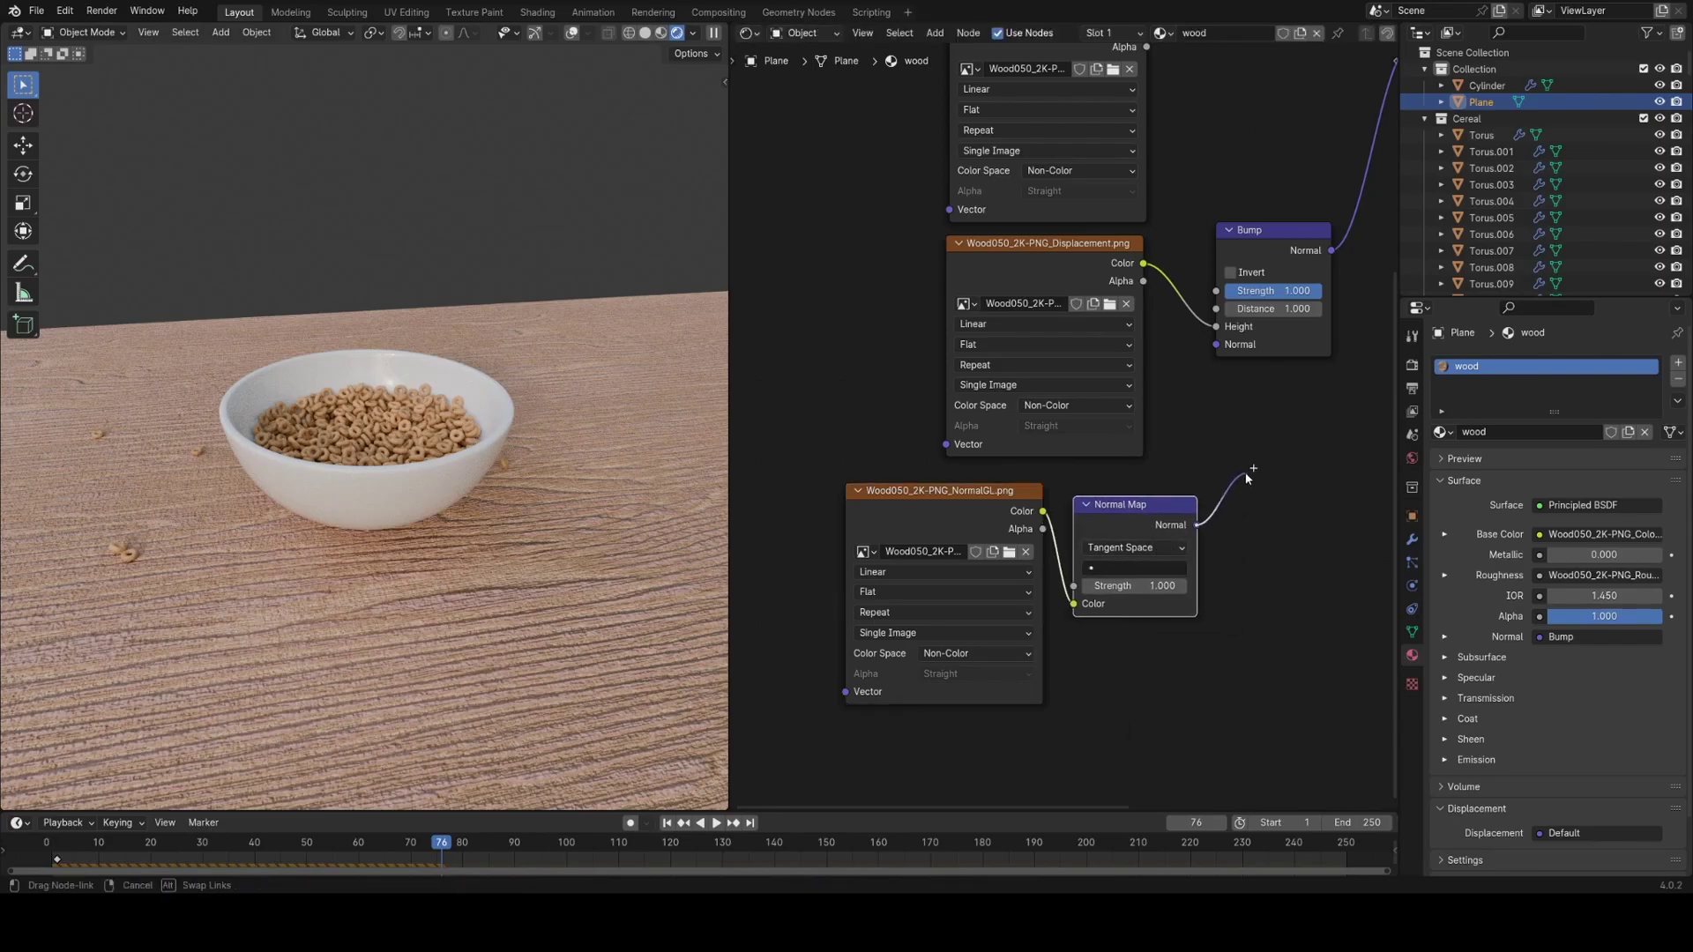
{"action": "left_click_drag", "start_coordinate": [1210, 352], "coordinate": [1213, 347]}
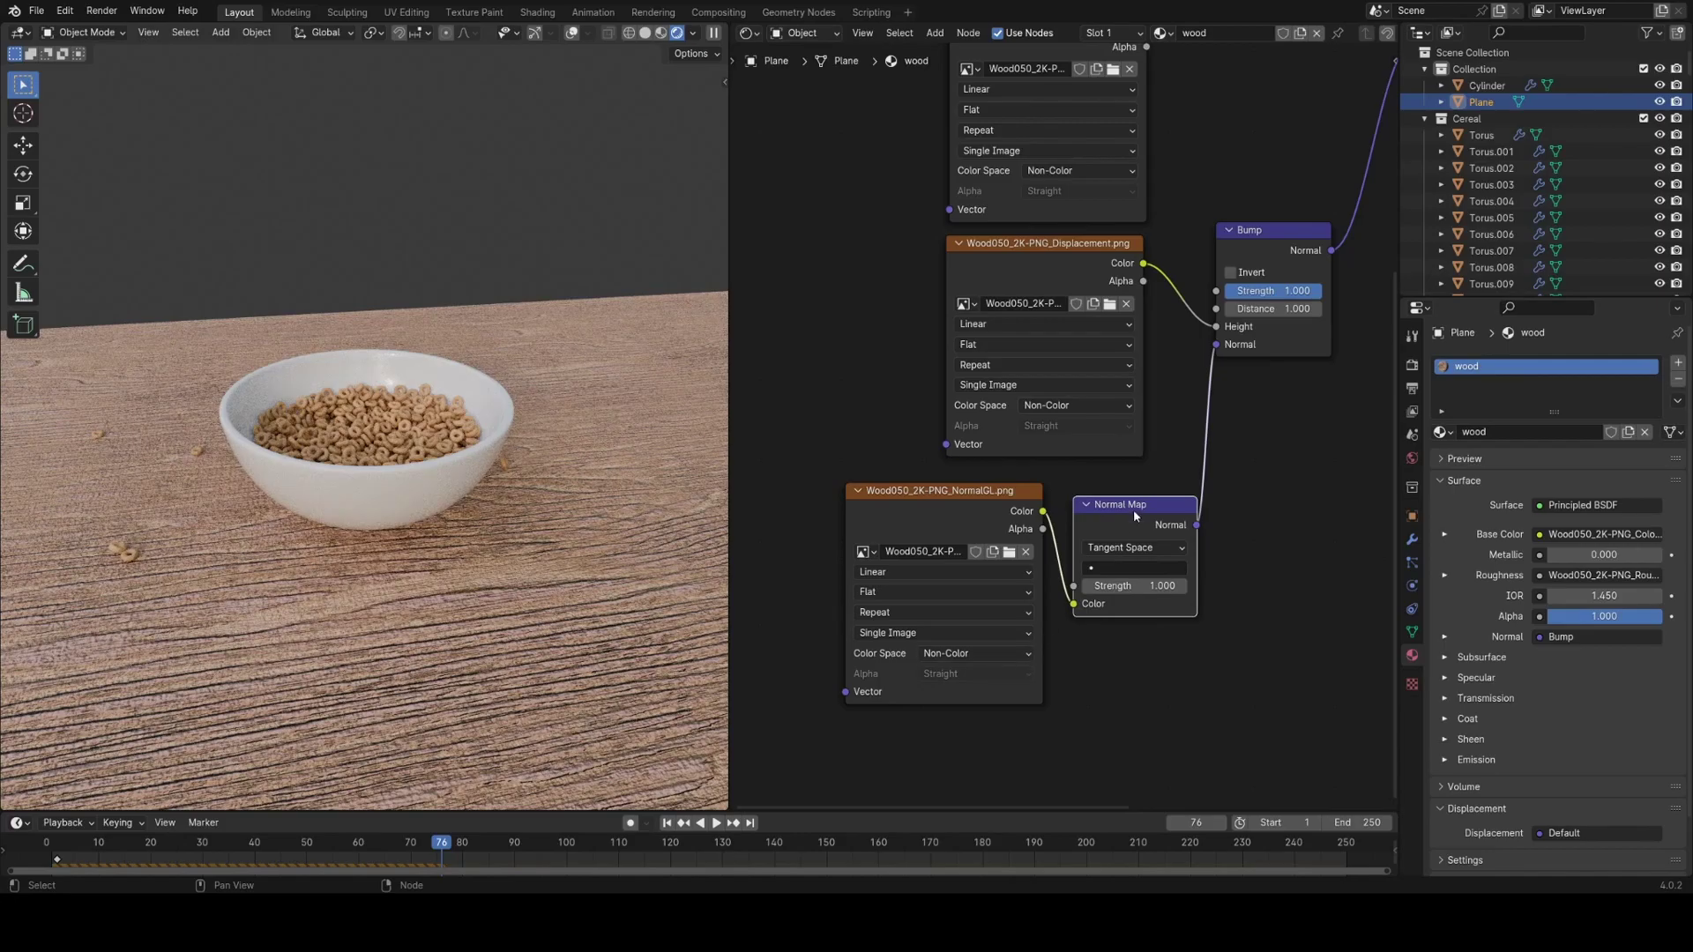
Set both the Strength and the Distance of the wood material's Bump node to 0.1.
{"action": "middle_click_drag", "start_coordinate": [1147, 474], "coordinate": [1141, 501]}
{"action": "scroll", "coordinate": [559, 515], "scroll_direction": "up", "scroll_amount": 5}
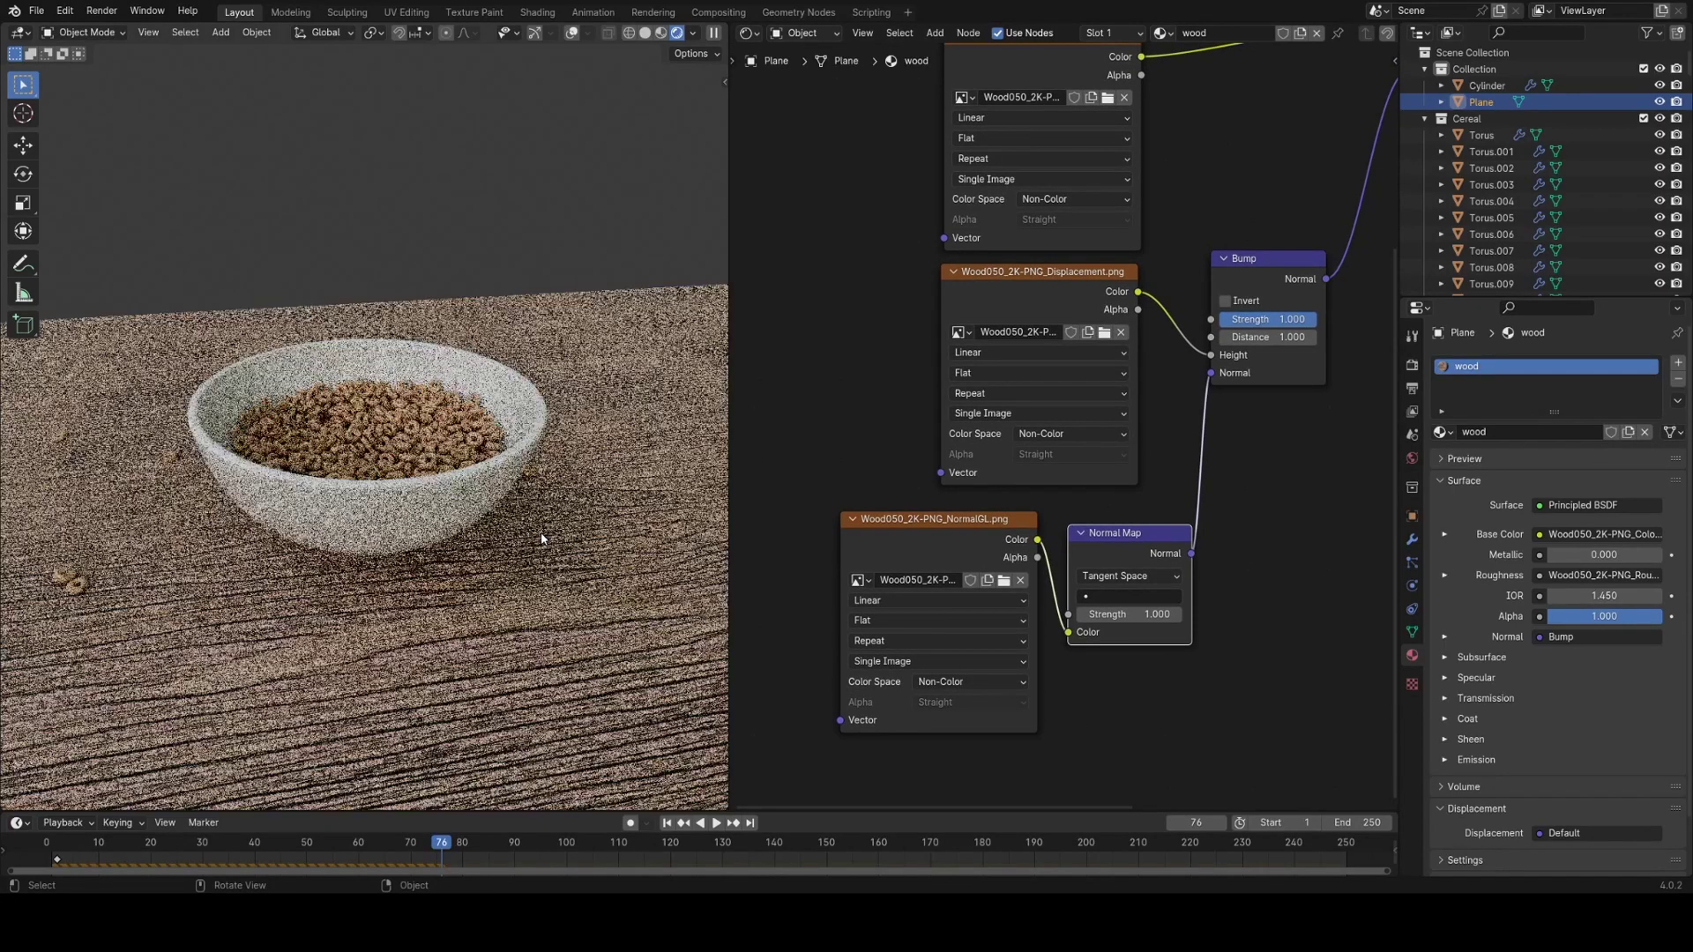
{"action": "scroll", "coordinate": [1173, 478], "scroll_direction": "up", "scroll_amount": 1}
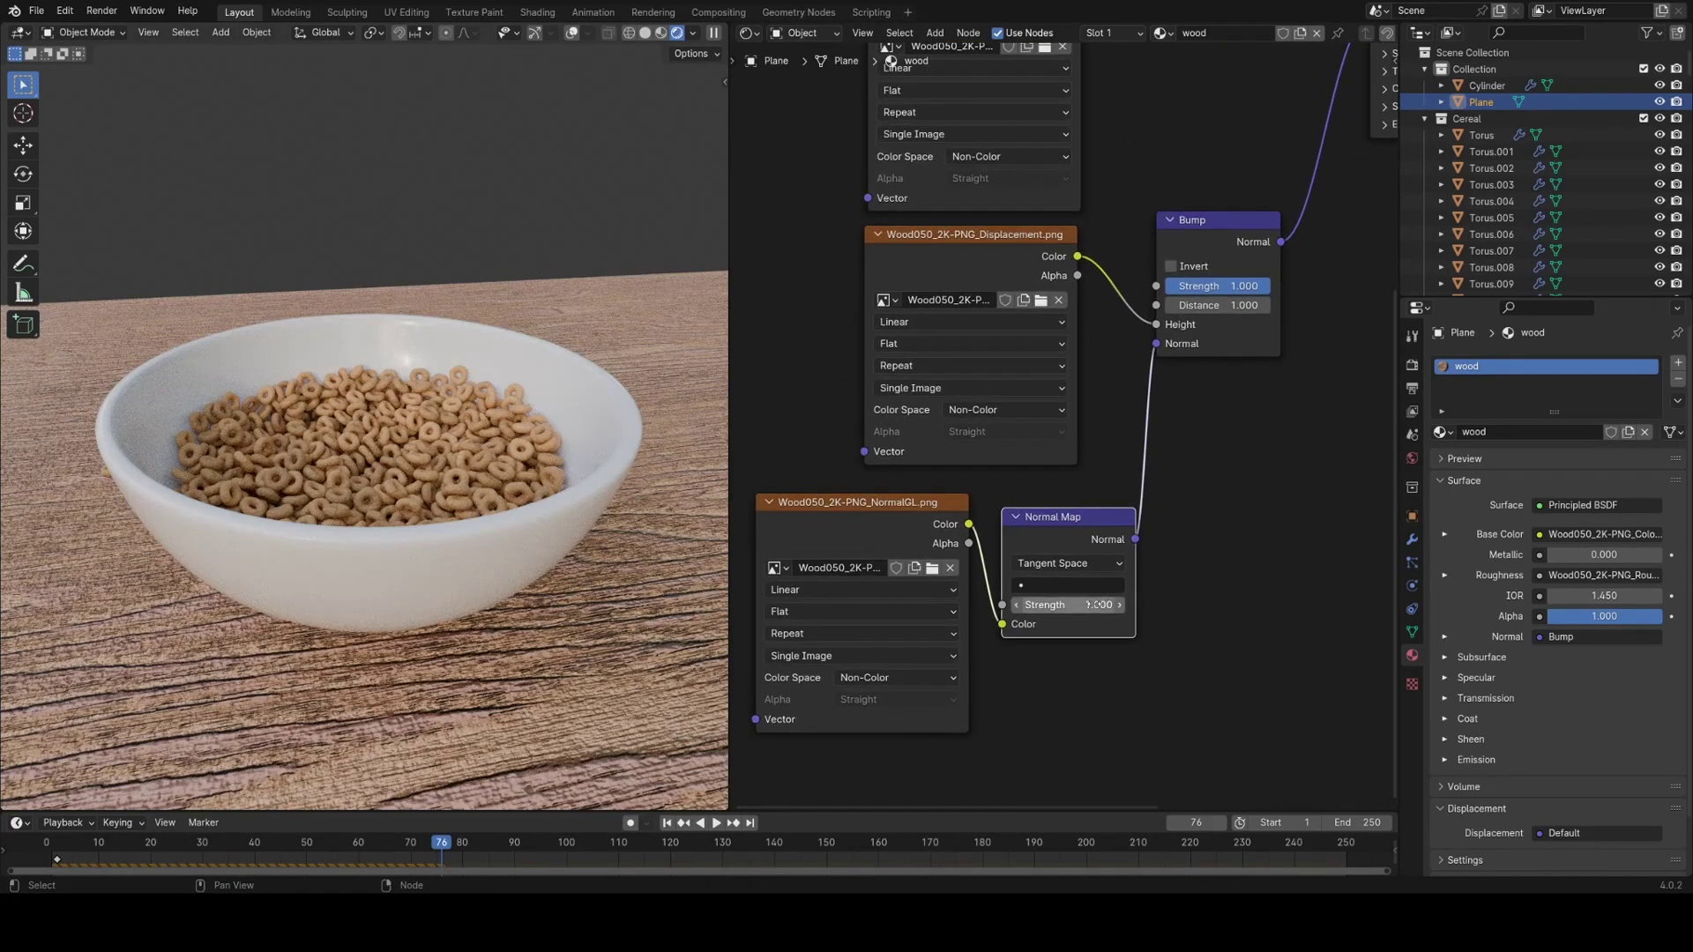
{"action": "type", "text": "0.2"}
{"action": "key", "text": "Return"}
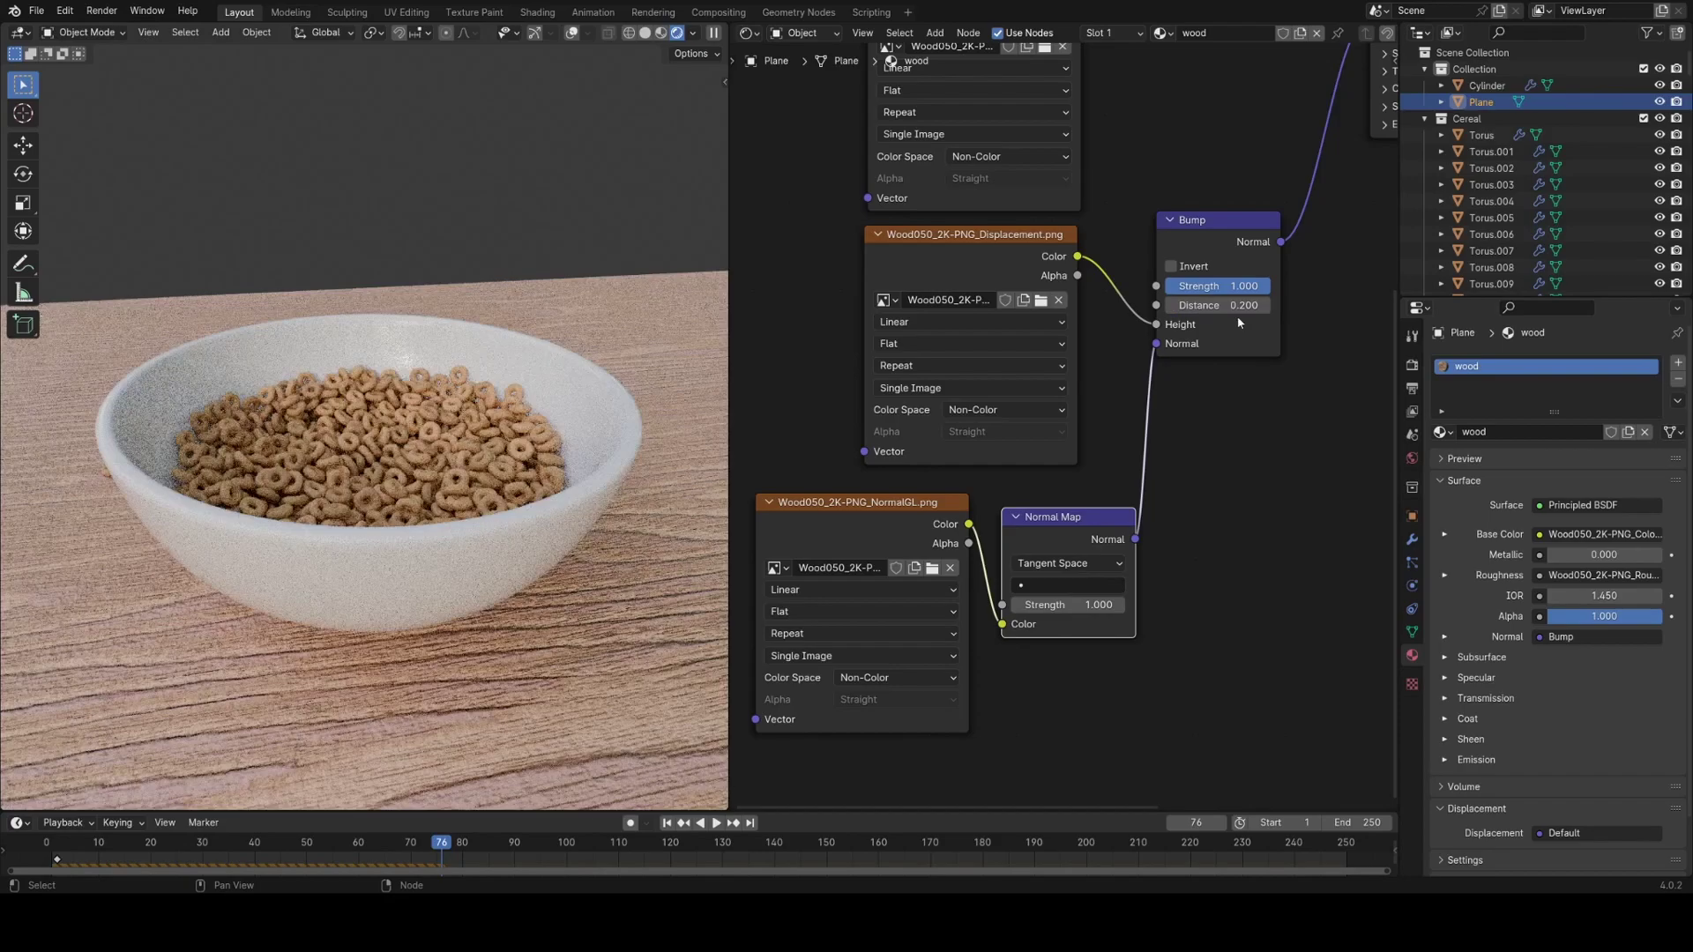
{"action": "left_click_drag", "start_coordinate": [1227, 289], "coordinate": [1165, 289]}
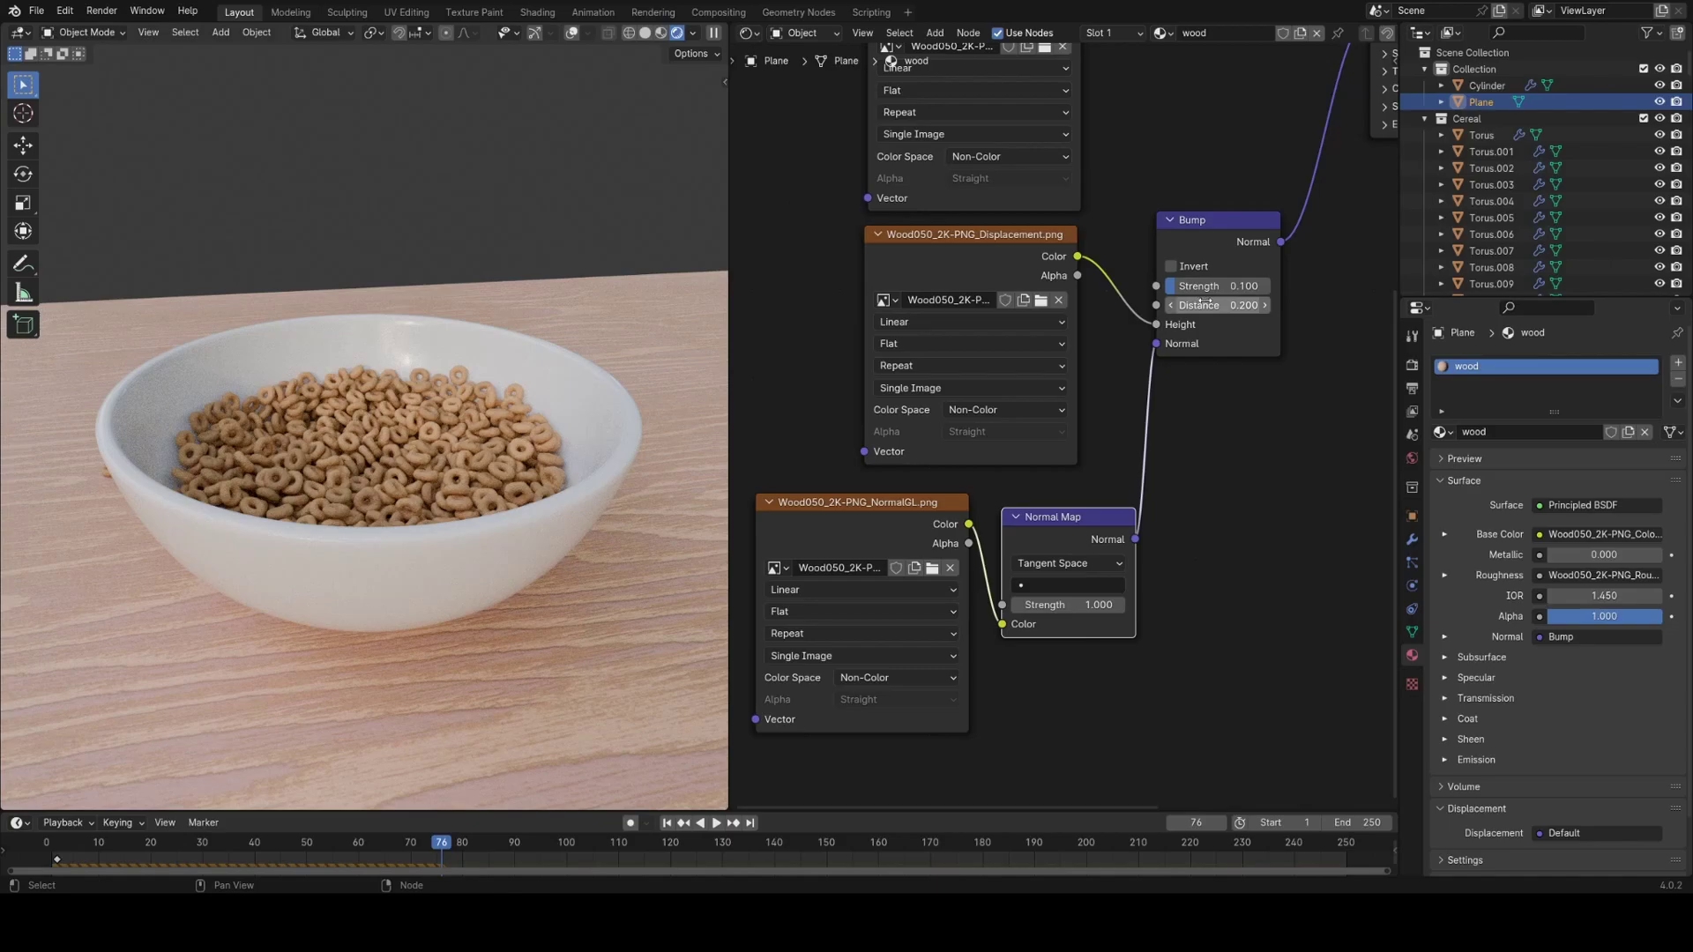
{"action": "key", "text": "Return"}
{"action": "scroll", "coordinate": [547, 436], "scroll_direction": "down", "scroll_amount": 5}
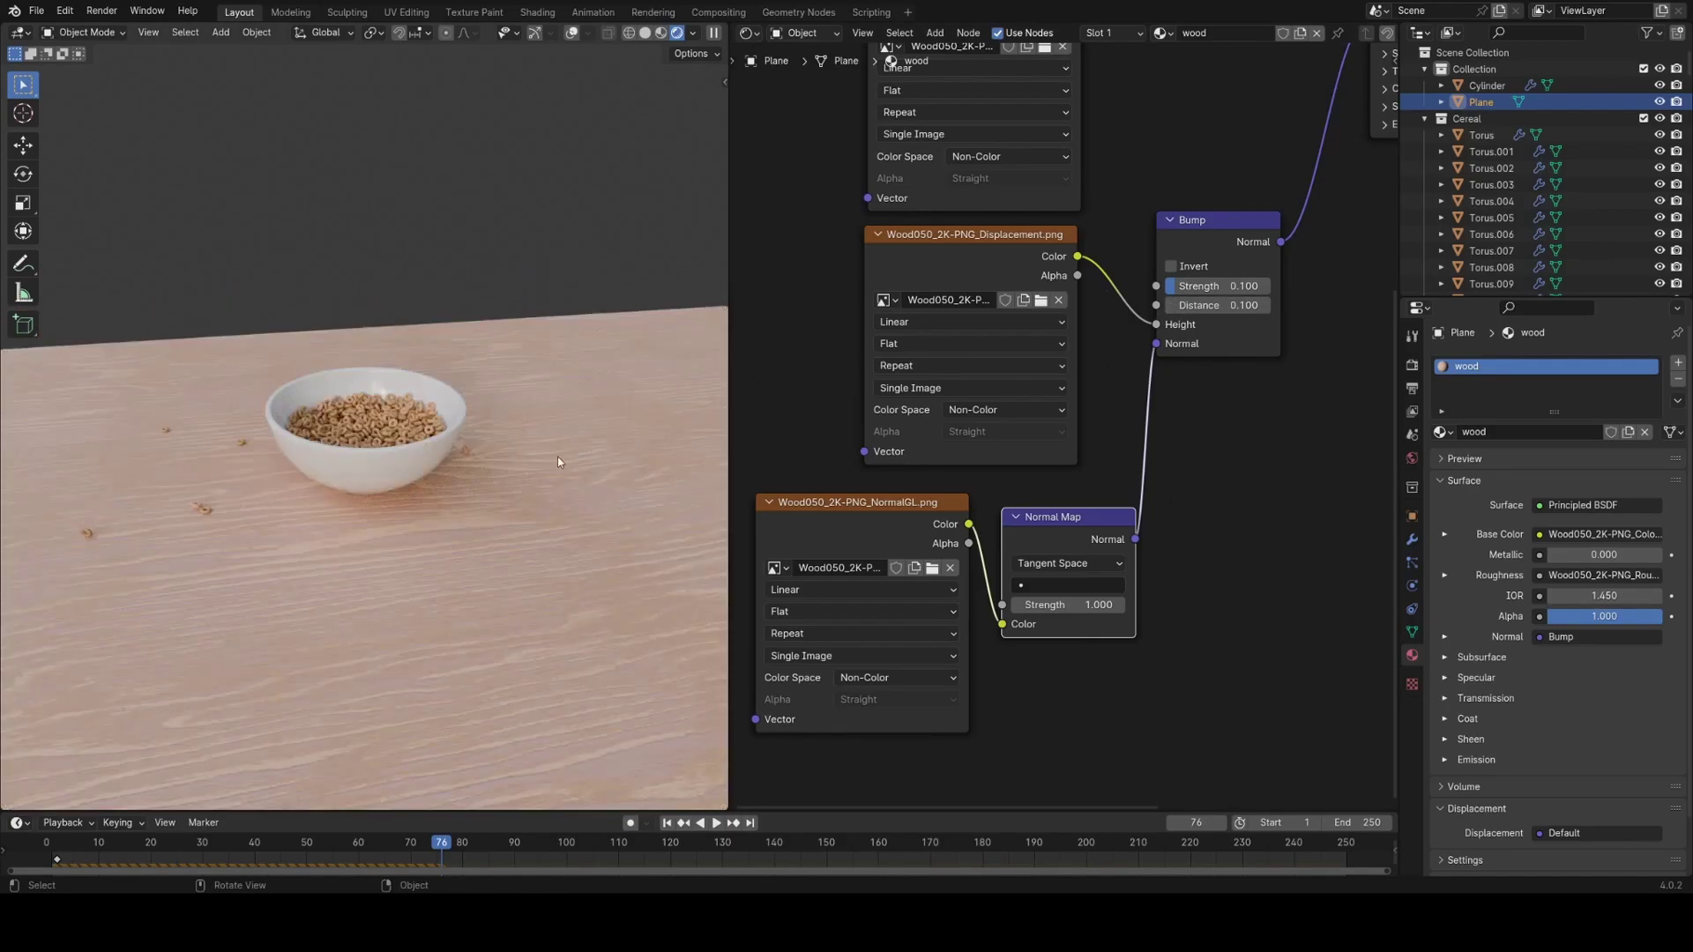
{"action": "middle_click_drag", "start_coordinate": [489, 416], "coordinate": [512, 445]}
Insert a Hue/Saturation/Value node between the wood Color image and the Principled BSDF's Base Color.
{"action": "middle_click_drag", "start_coordinate": [1148, 73], "coordinate": [1051, 632]}
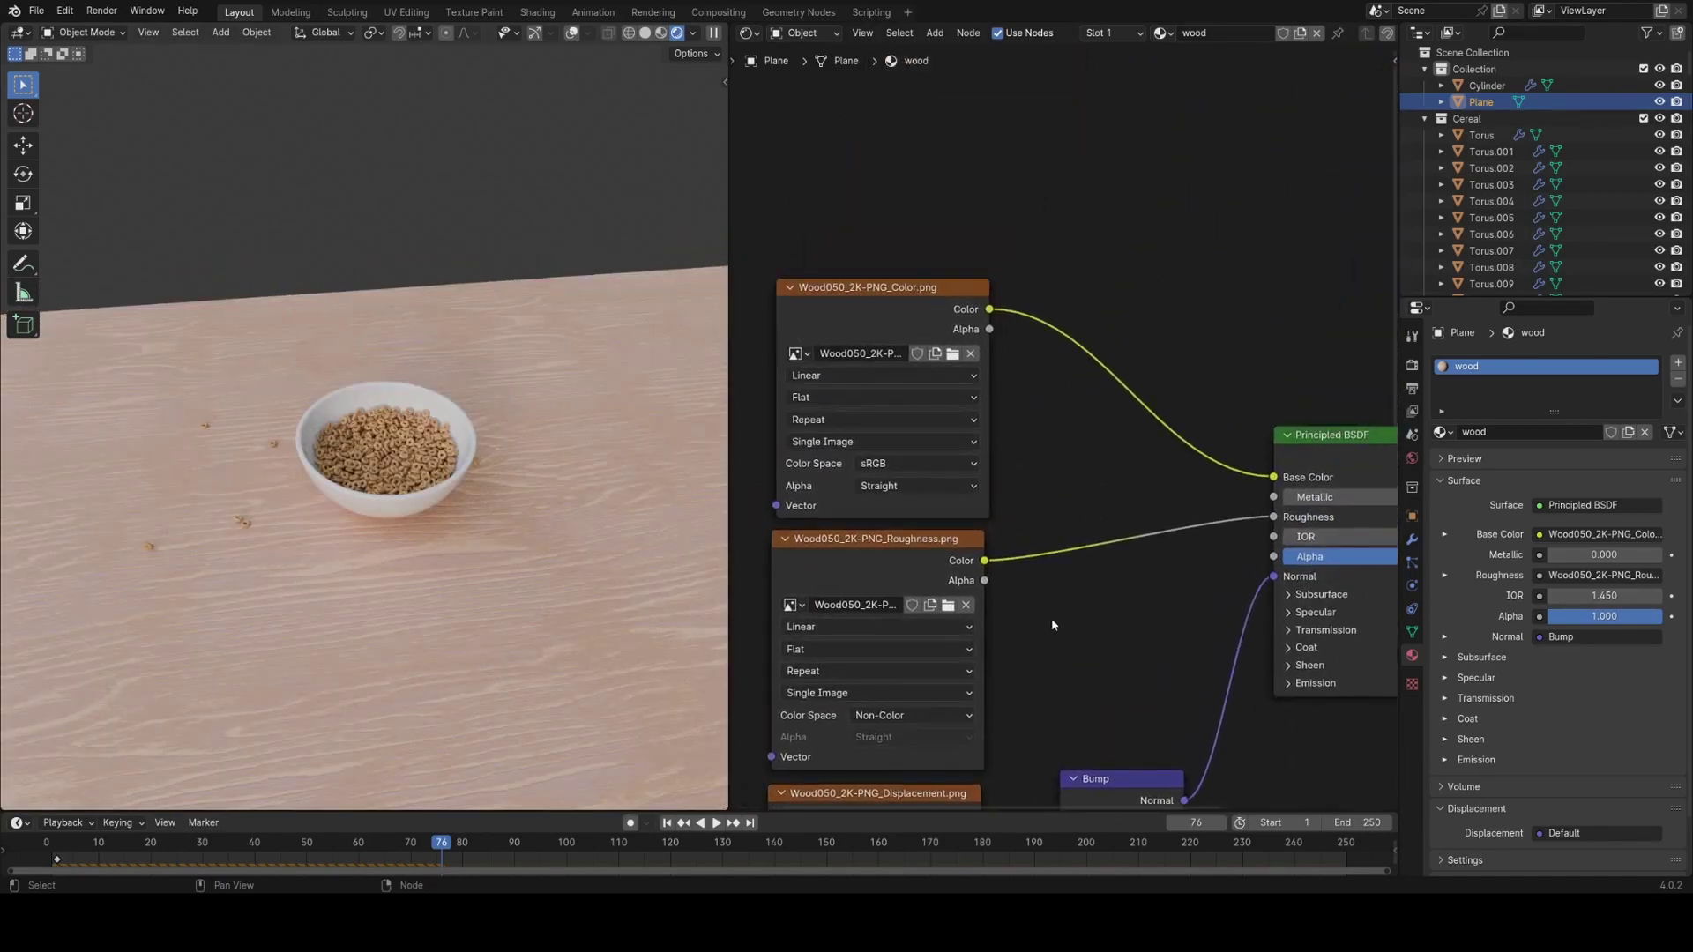
{"action": "key", "text": "shift+a"}
{"action": "left_click", "coordinate": [1149, 398]}
{"action": "type", "text": "hu"}
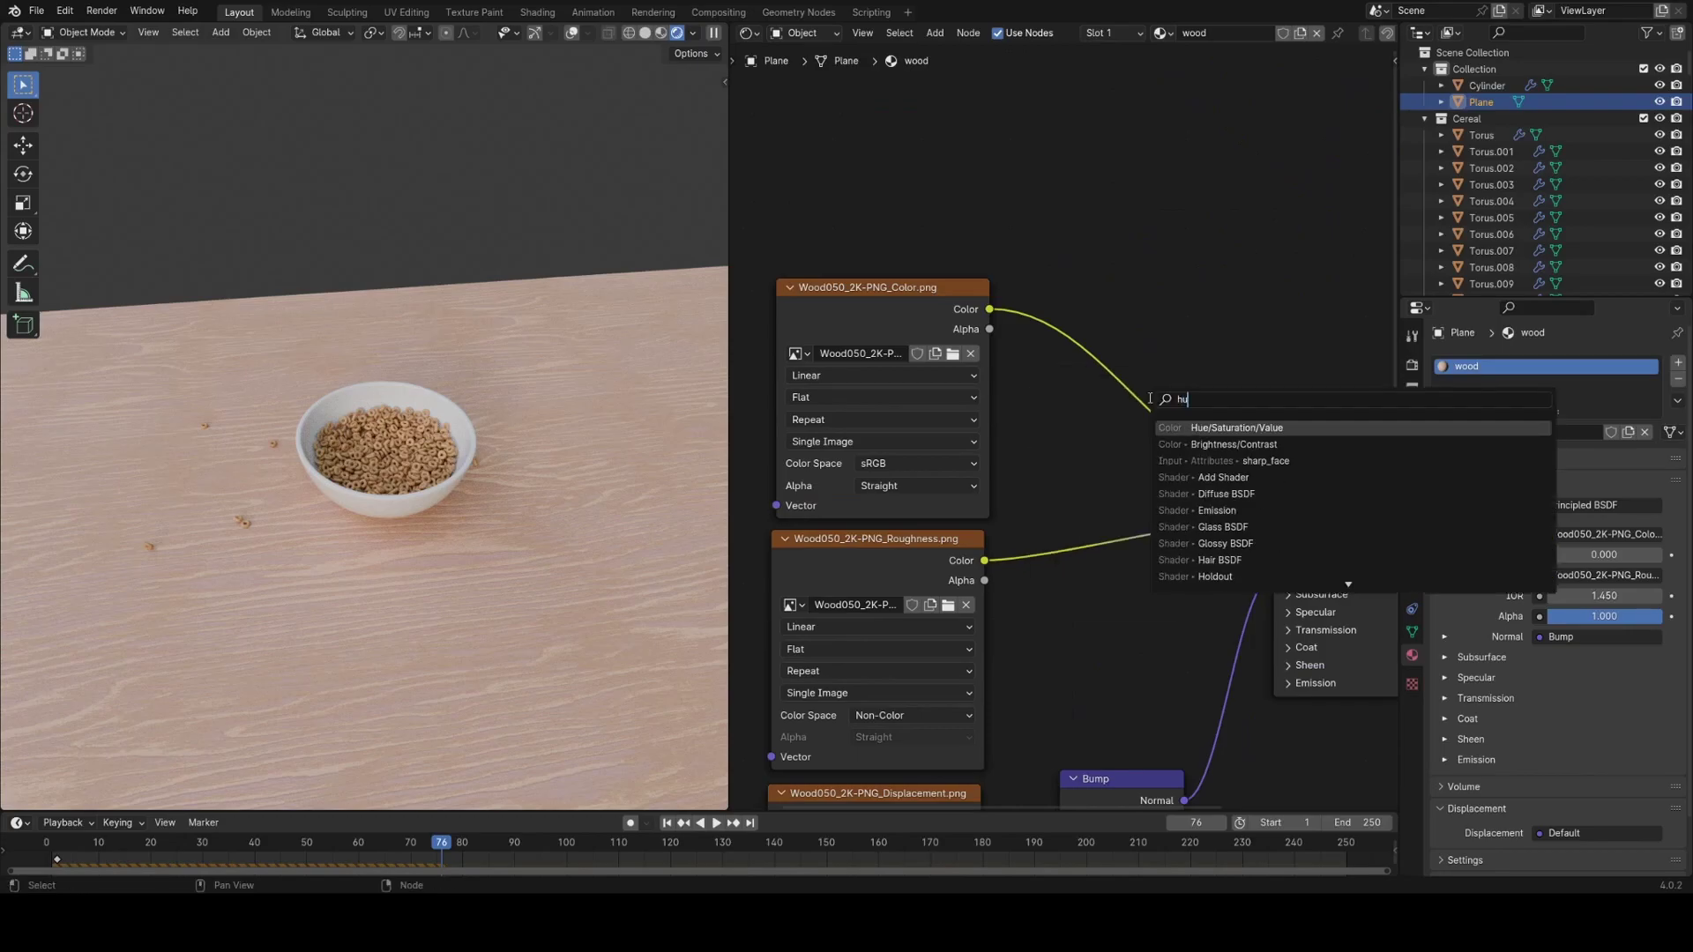
{"action": "left_click", "coordinate": [1183, 432]}
{"action": "left_click", "coordinate": [1106, 388]}
Set the Hue/Saturation/Value node to Saturation 0.8, Value 0.8 and Fac 0.377.
{"action": "scroll", "coordinate": [1091, 390], "scroll_direction": "up", "scroll_amount": 4}
{"action": "left_click", "coordinate": [1093, 399]}
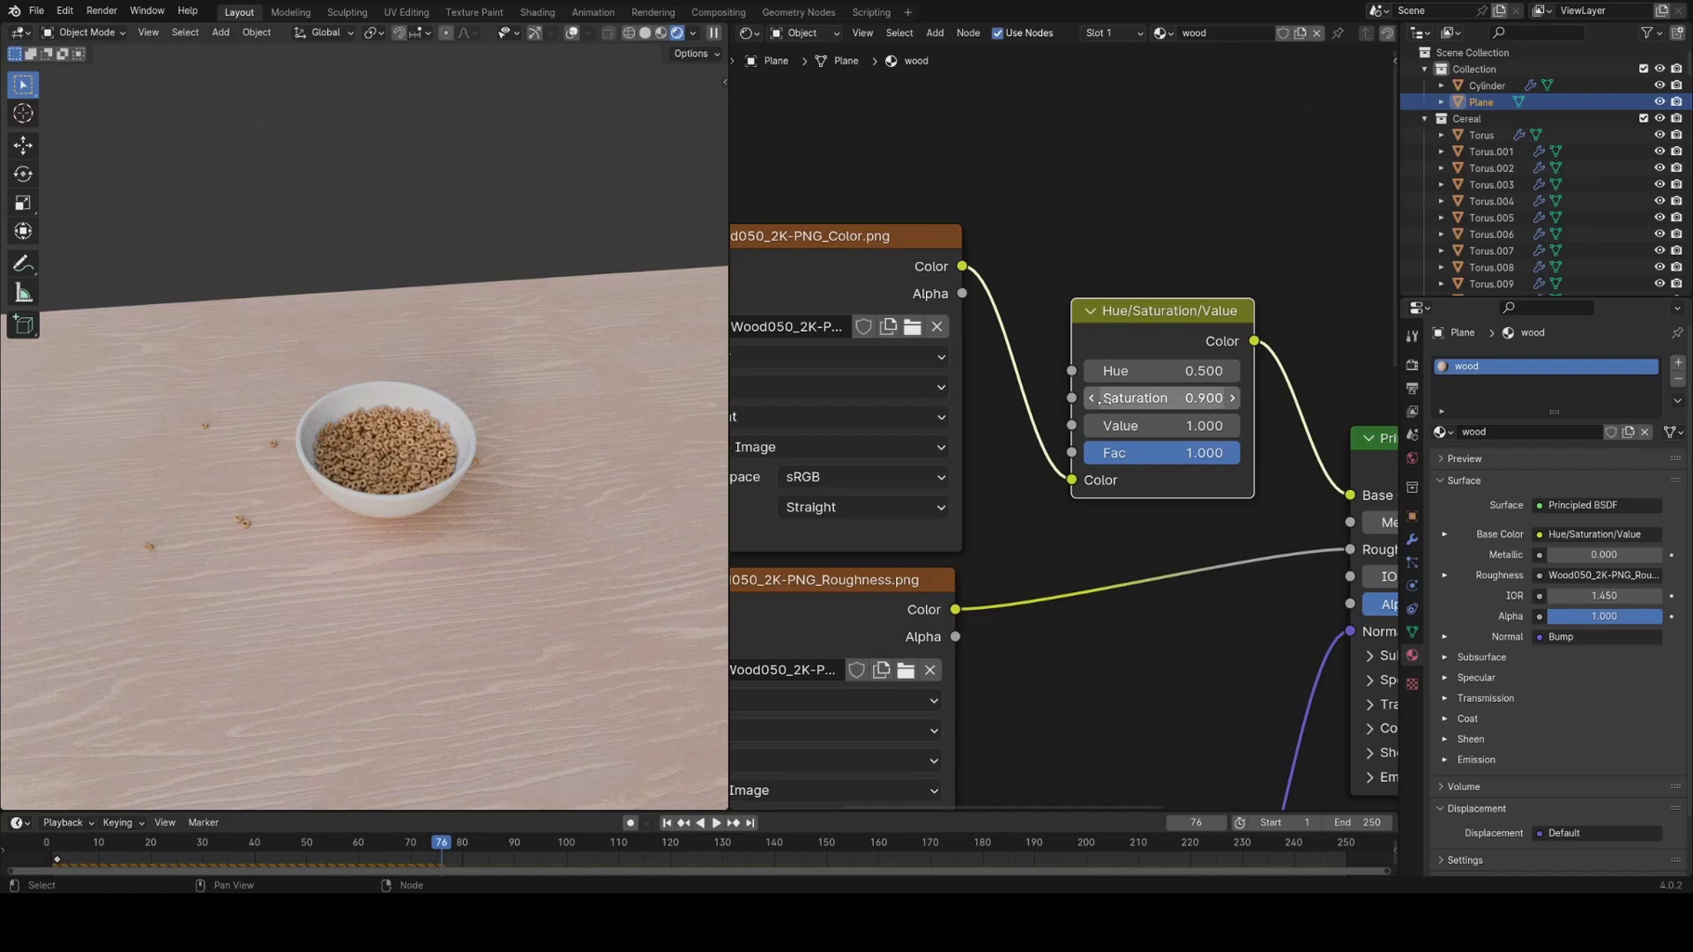
{"action": "left_click", "coordinate": [1092, 425]}
{"action": "left_click", "coordinate": [1092, 425]}
{"action": "left_click", "coordinate": [1092, 425]}
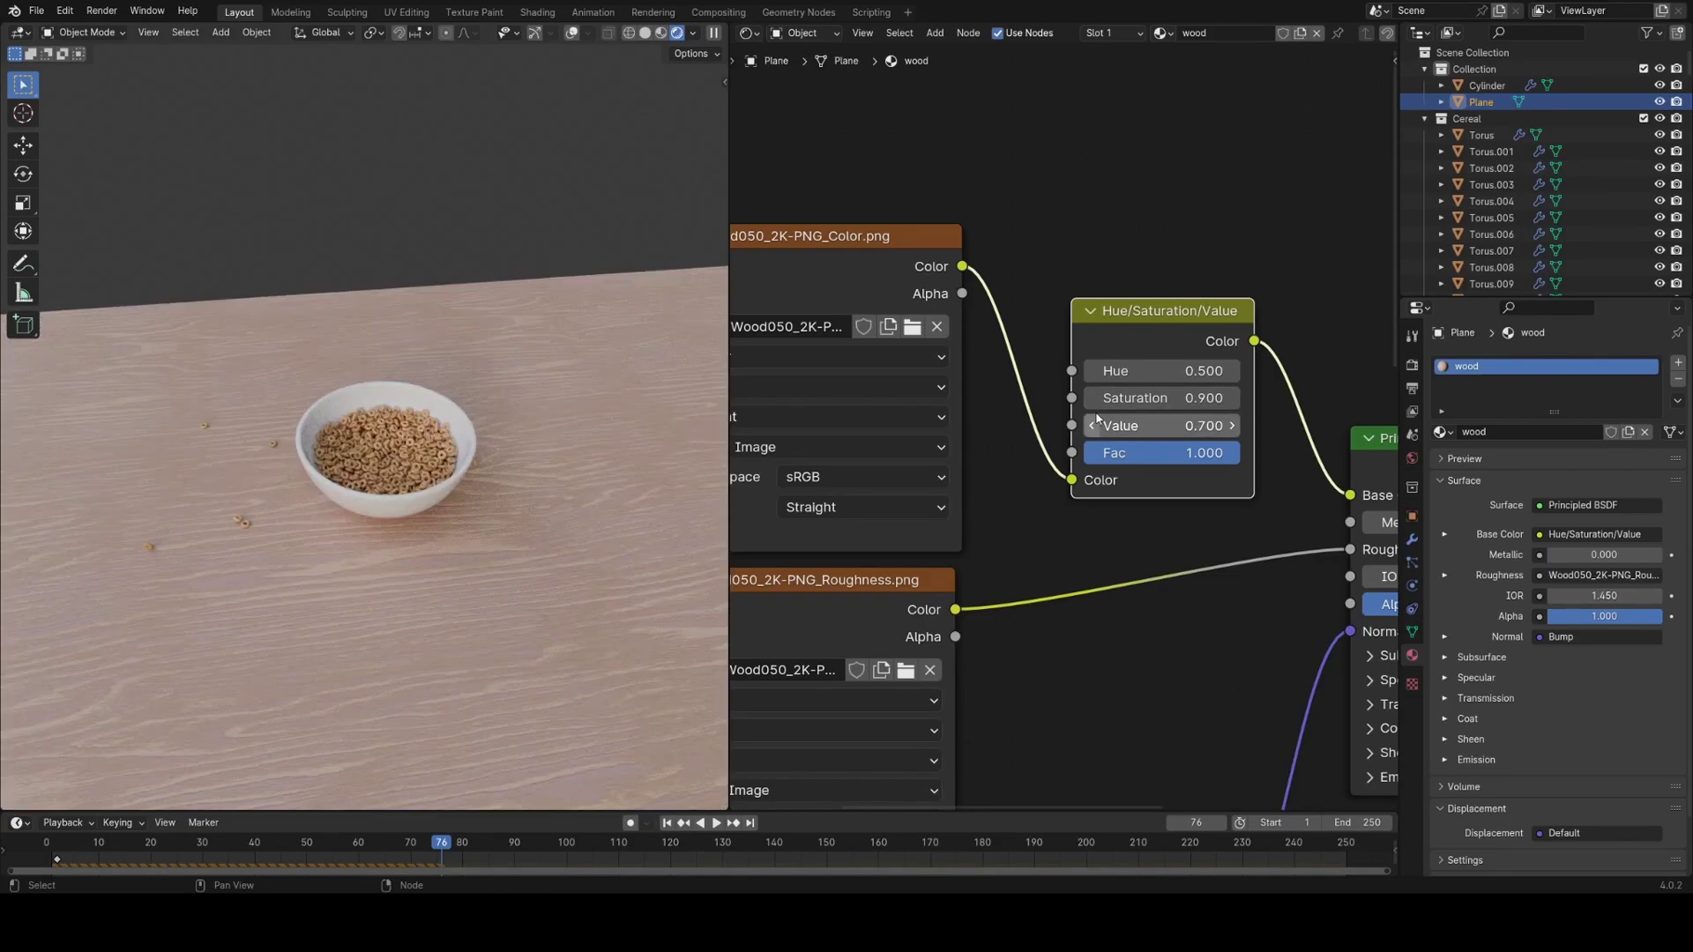
{"action": "middle_click_drag", "start_coordinate": [545, 552], "coordinate": [588, 516]}
{"action": "scroll", "coordinate": [580, 534], "scroll_direction": "down", "scroll_amount": 2}
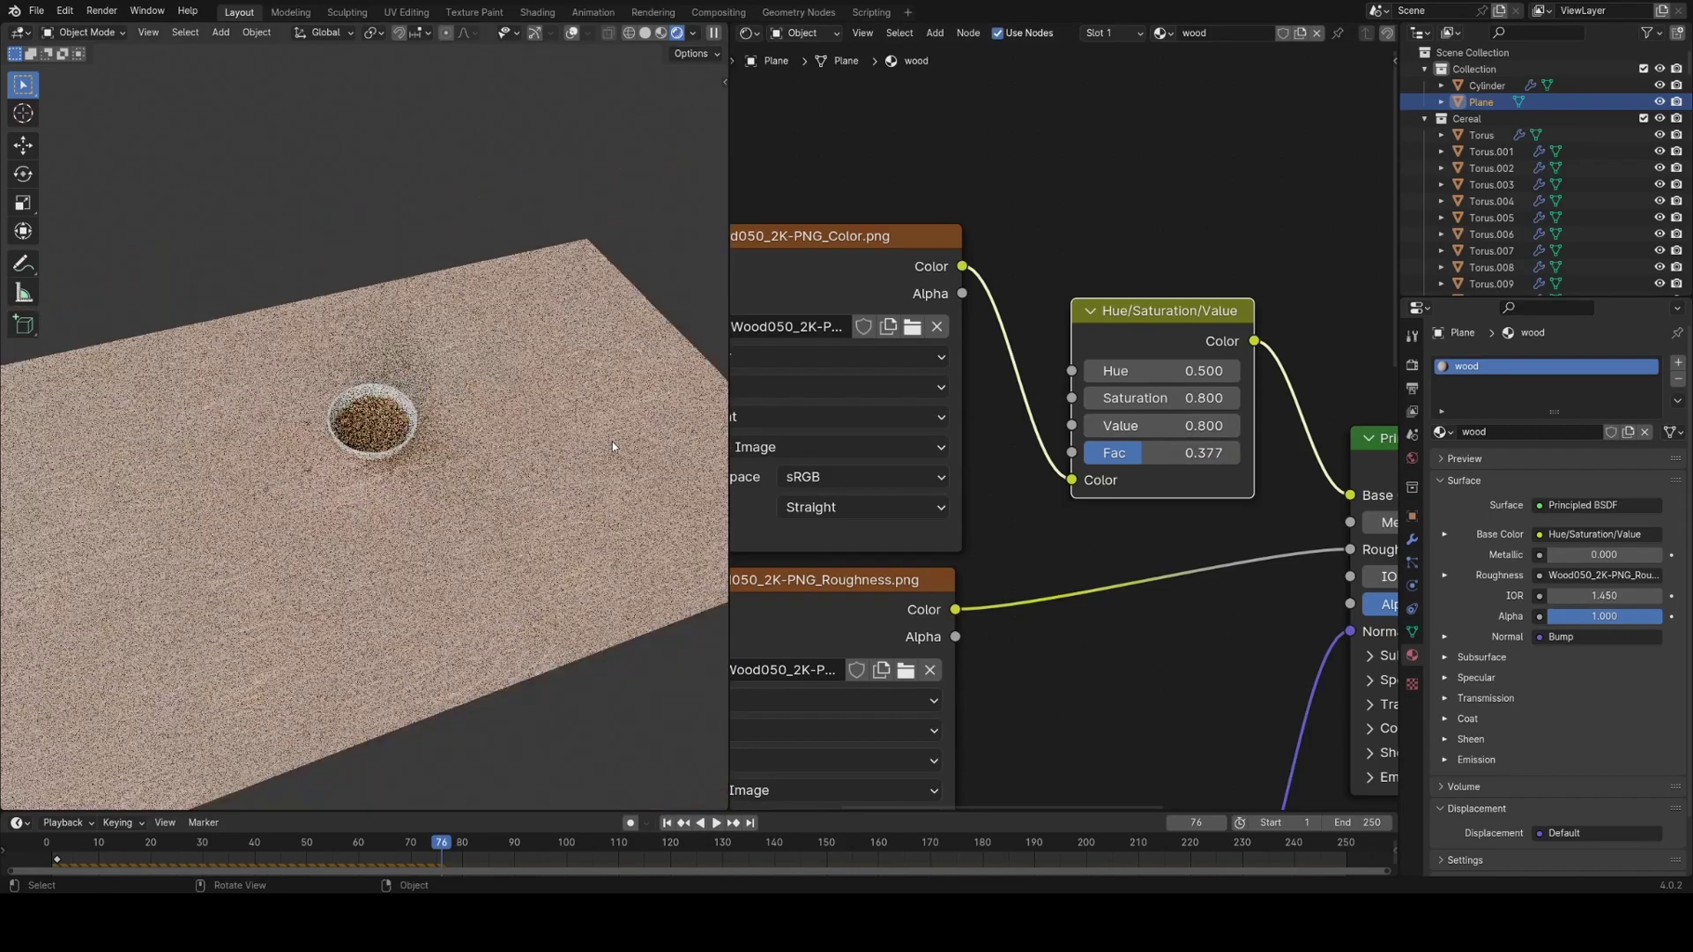
{"action": "scroll", "coordinate": [612, 442], "scroll_direction": "down", "scroll_amount": 3}
Add a camera and align it to a view looking down at the cereal bowl.
{"action": "scroll", "coordinate": [508, 541], "scroll_direction": "up", "scroll_amount": 5}
{"action": "middle_click_drag", "start_coordinate": [504, 536], "coordinate": [476, 507]}
{"action": "key", "text": "shift+a"}
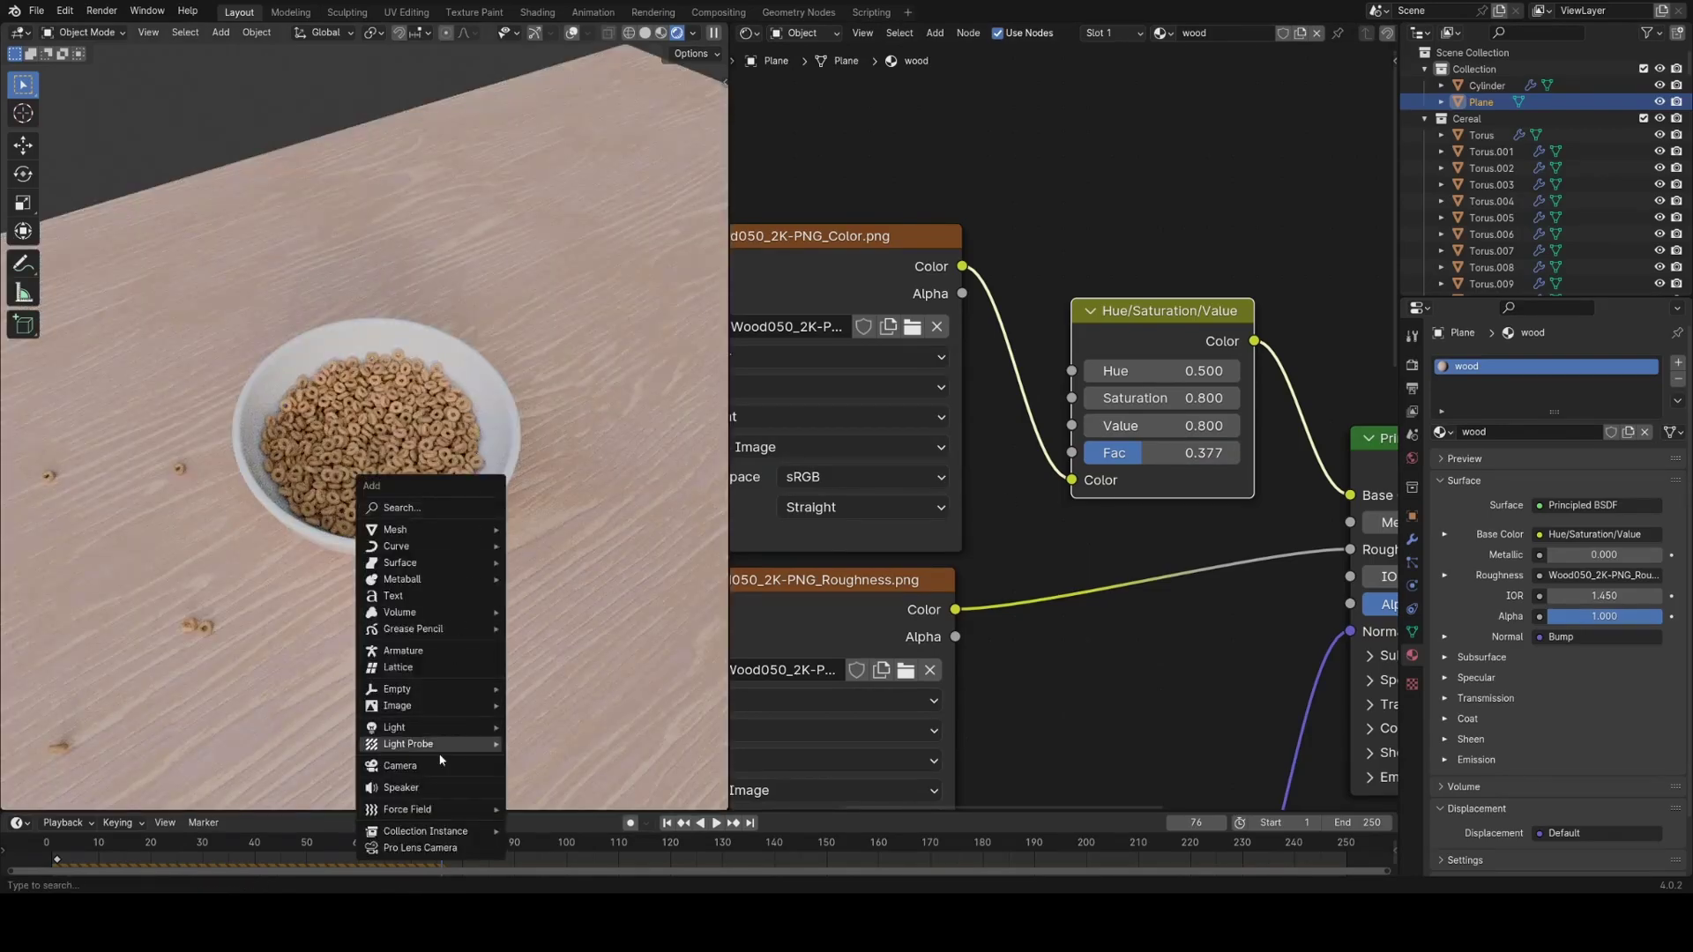
{"action": "left_click", "coordinate": [424, 767]}
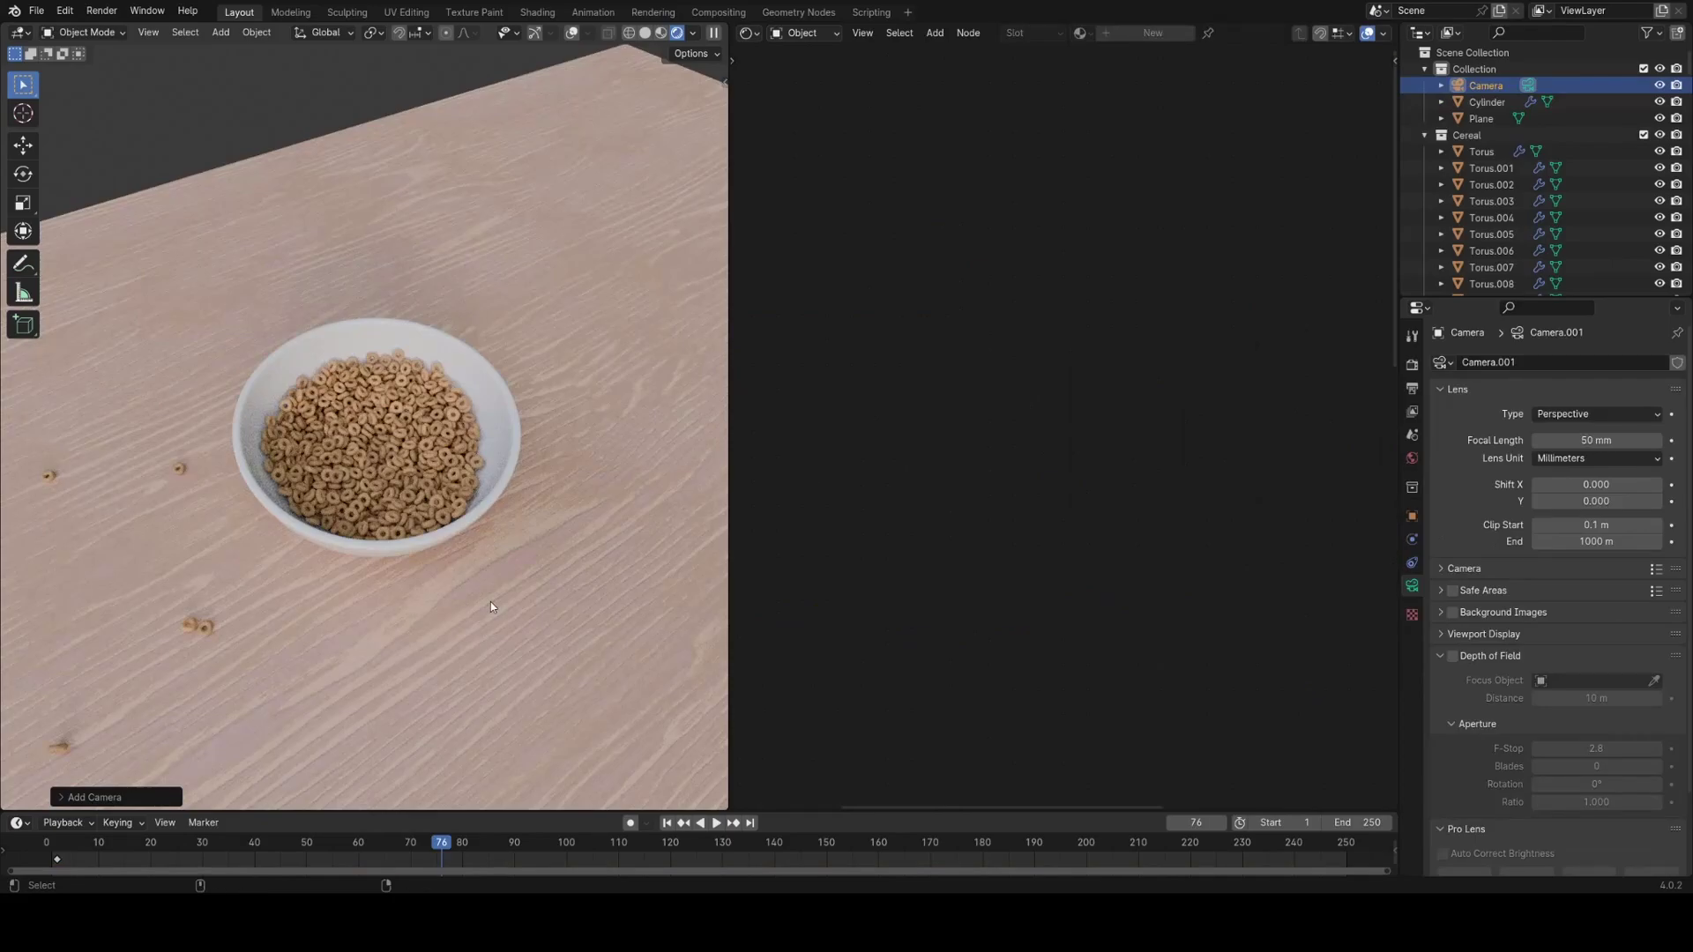
{"action": "key", "text": "ctrl+alt+KP_0"}
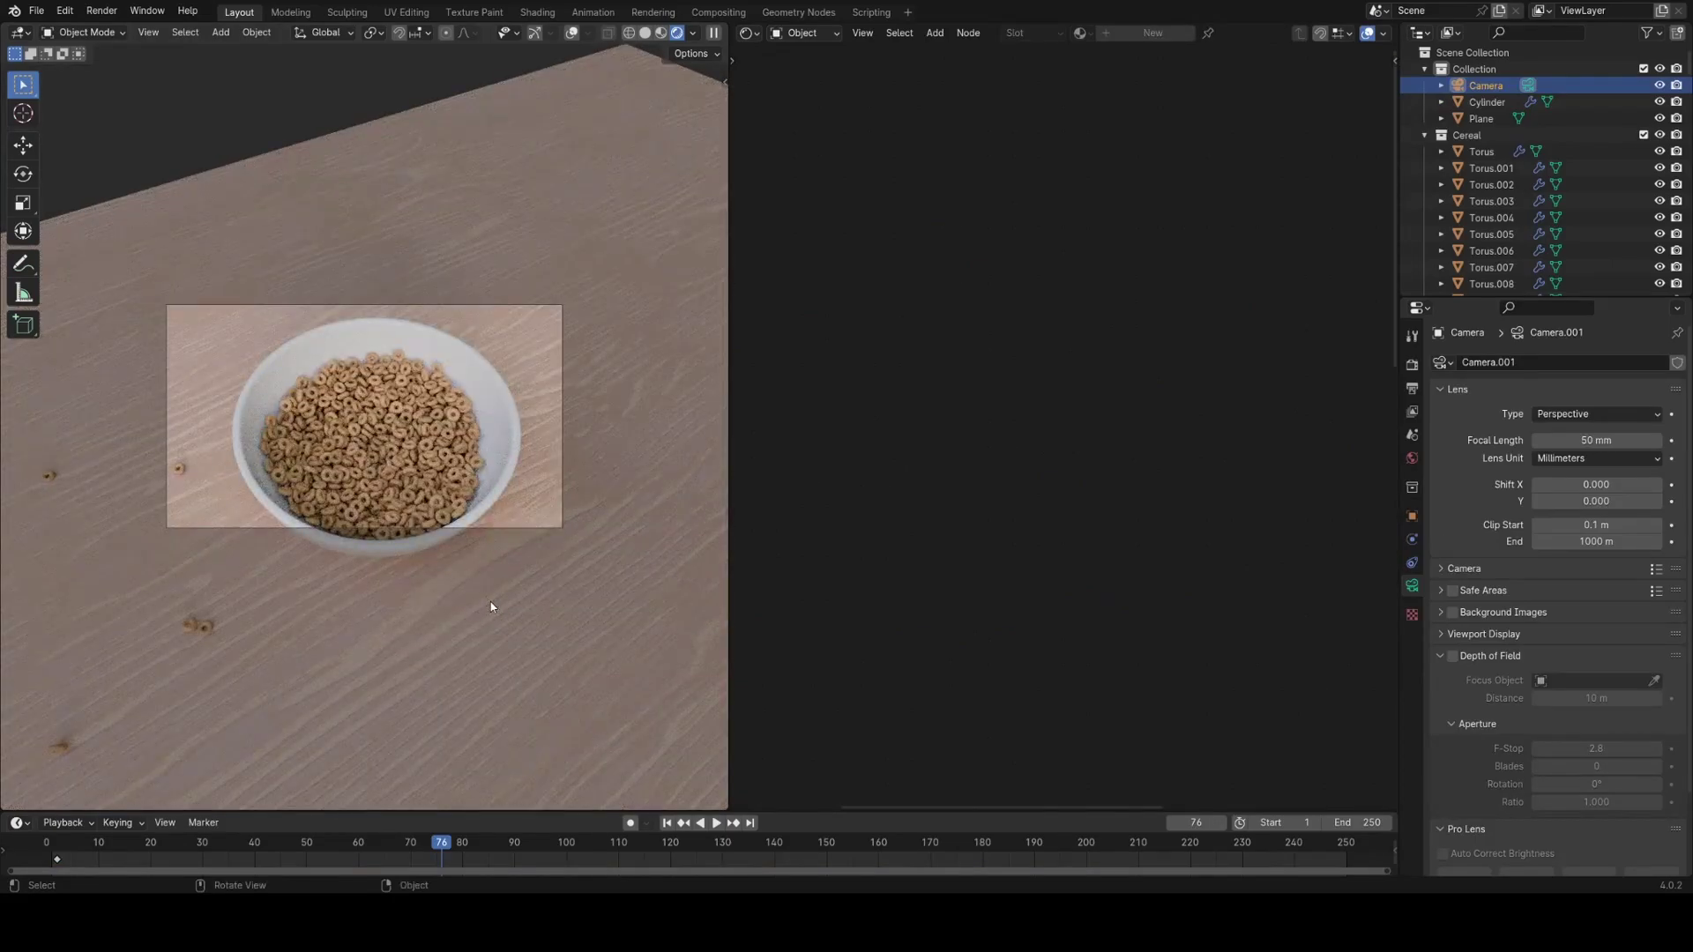
Enable Render Region in the output format settings so only the camera frame is rendered.
{"action": "left_click", "coordinate": [1412, 389]}
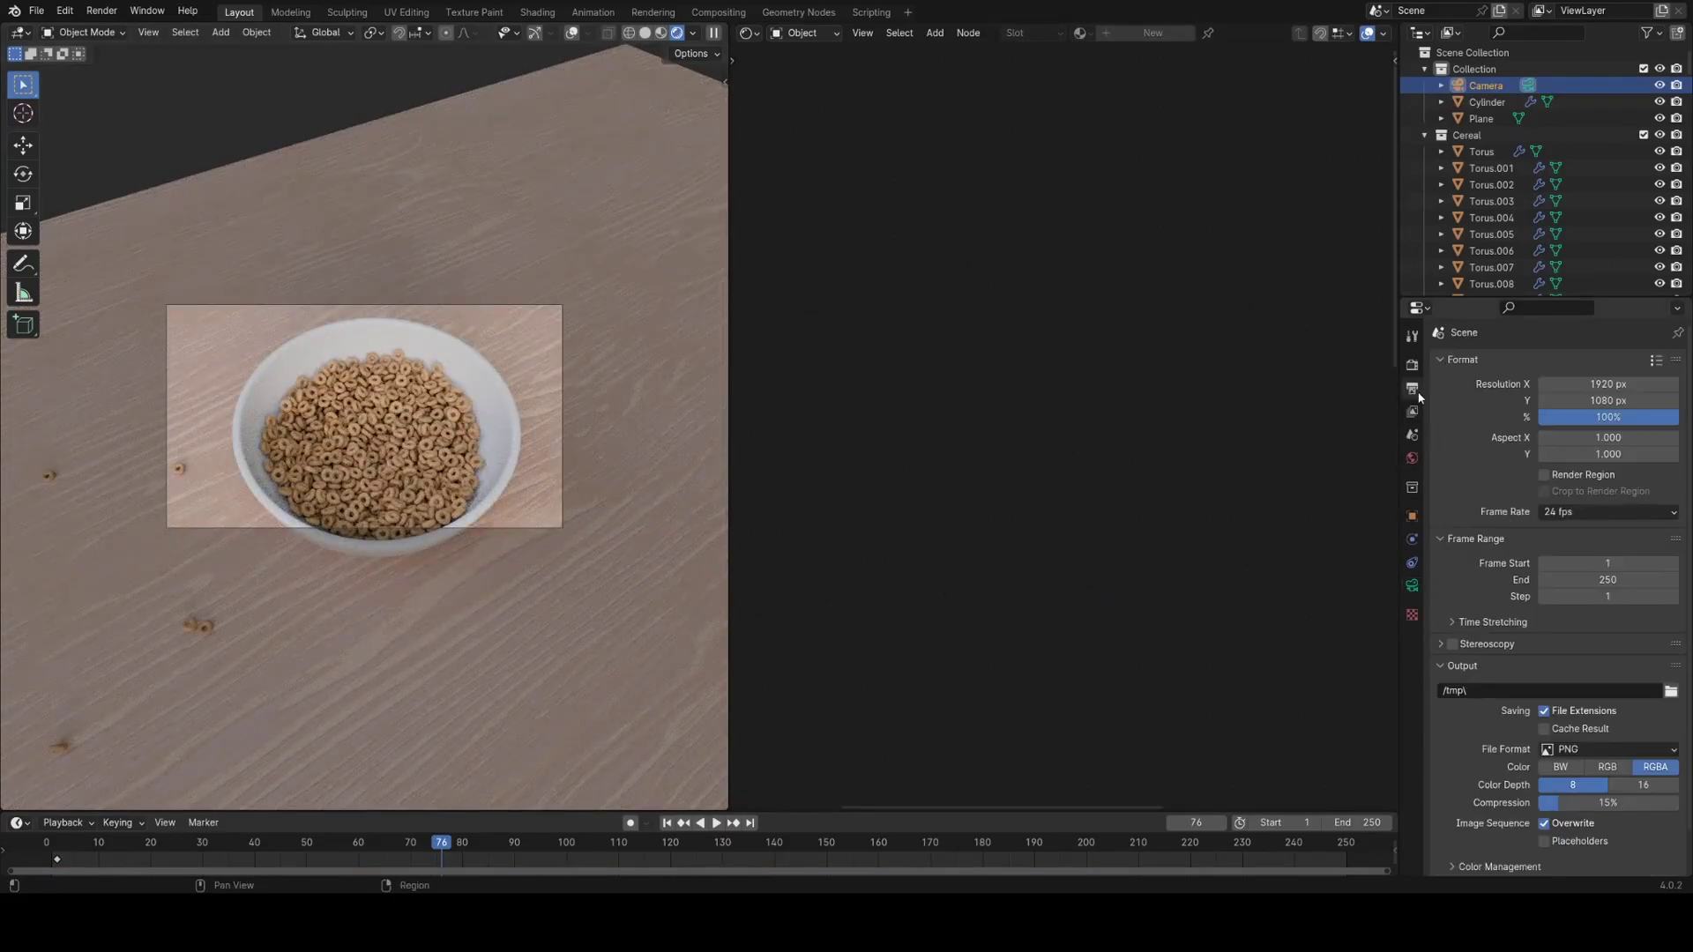
{"action": "left_click", "coordinate": [1569, 480]}
{"action": "scroll", "coordinate": [511, 554], "scroll_direction": "up", "scroll_amount": 2}
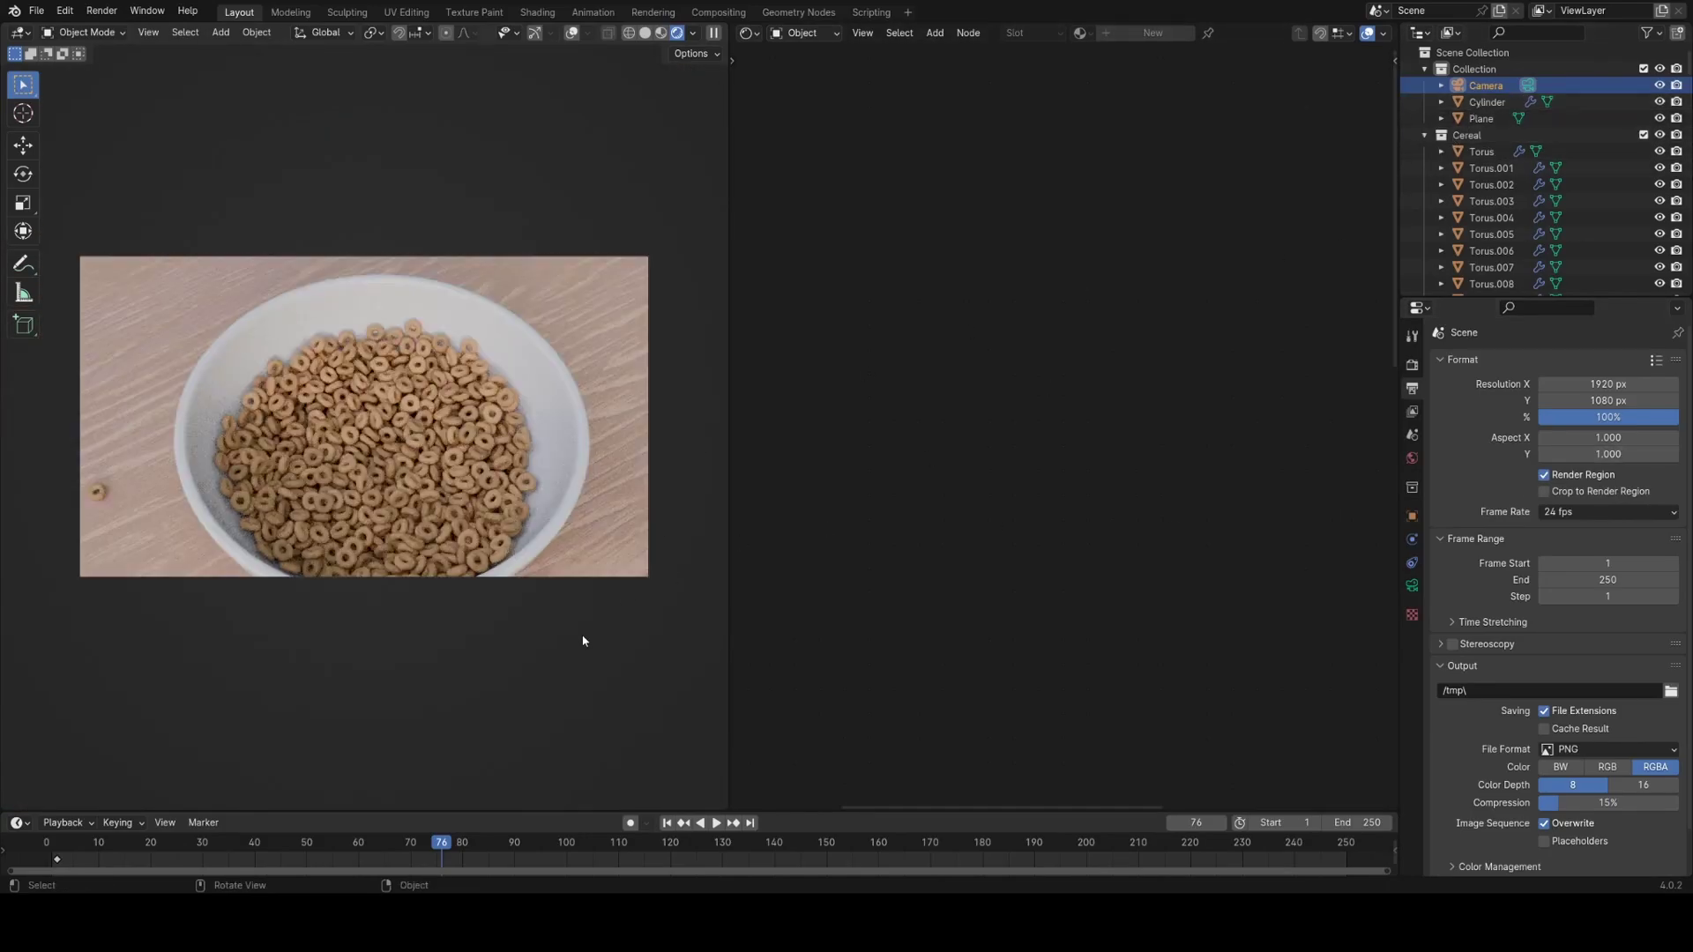
{"action": "key", "text": "r"}
{"action": "key", "text": "r"}
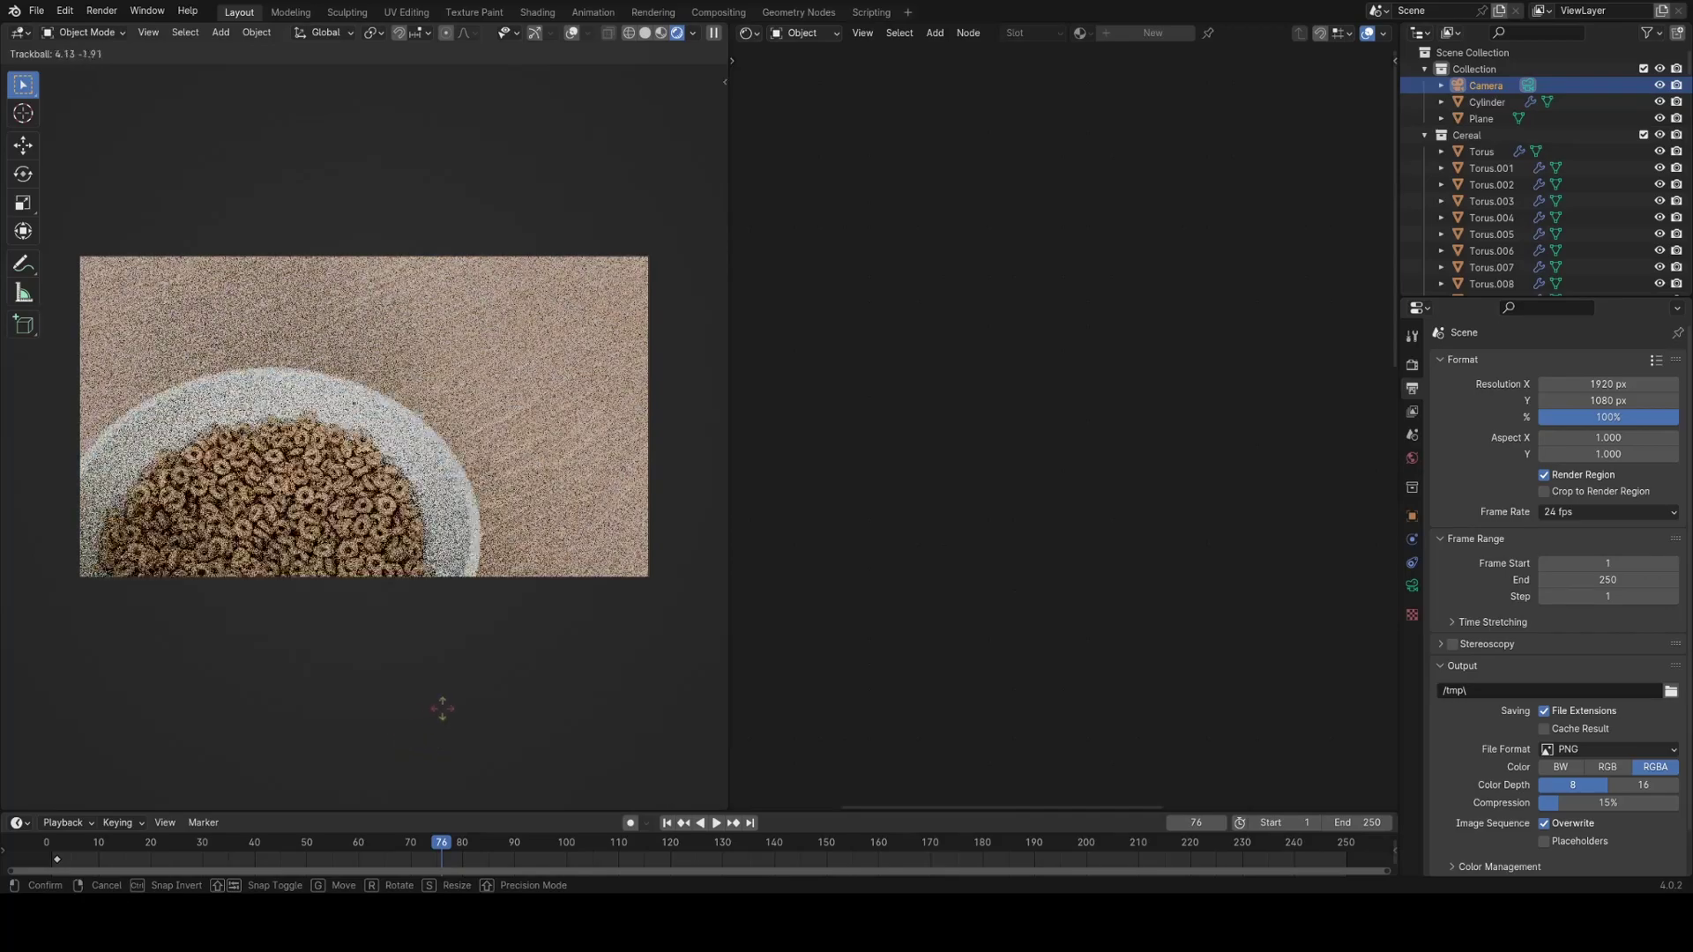
{"action": "left_click", "coordinate": [446, 701]}
Lock the camera to the view and reframe it so the whole bowl and the stray cereal pieces are in shot.
{"action": "key", "text": "n"}
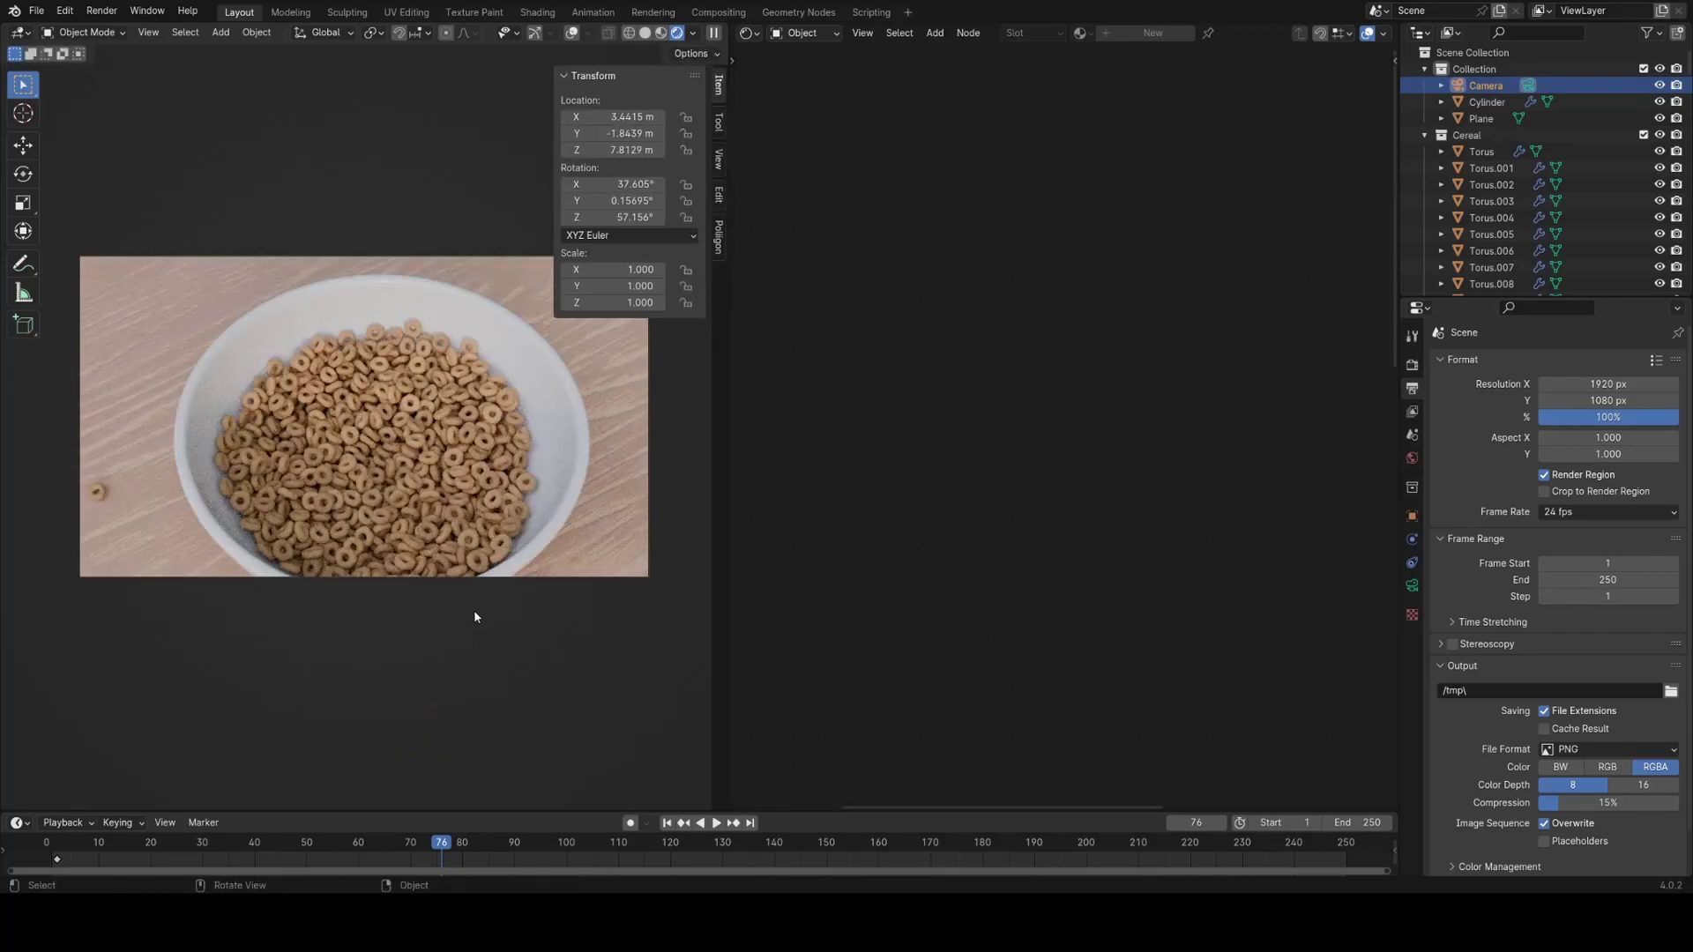
{"action": "left_click", "coordinate": [719, 159]}
{"action": "middle_click_drag", "start_coordinate": [507, 521], "coordinate": [459, 360]}
{"action": "middle_click_drag", "start_coordinate": [459, 360], "coordinate": [325, 454]}
{"action": "scroll", "coordinate": [436, 499], "scroll_direction": "down", "scroll_amount": 5}
{"action": "scroll", "coordinate": [400, 425], "scroll_direction": "up", "scroll_amount": 4}
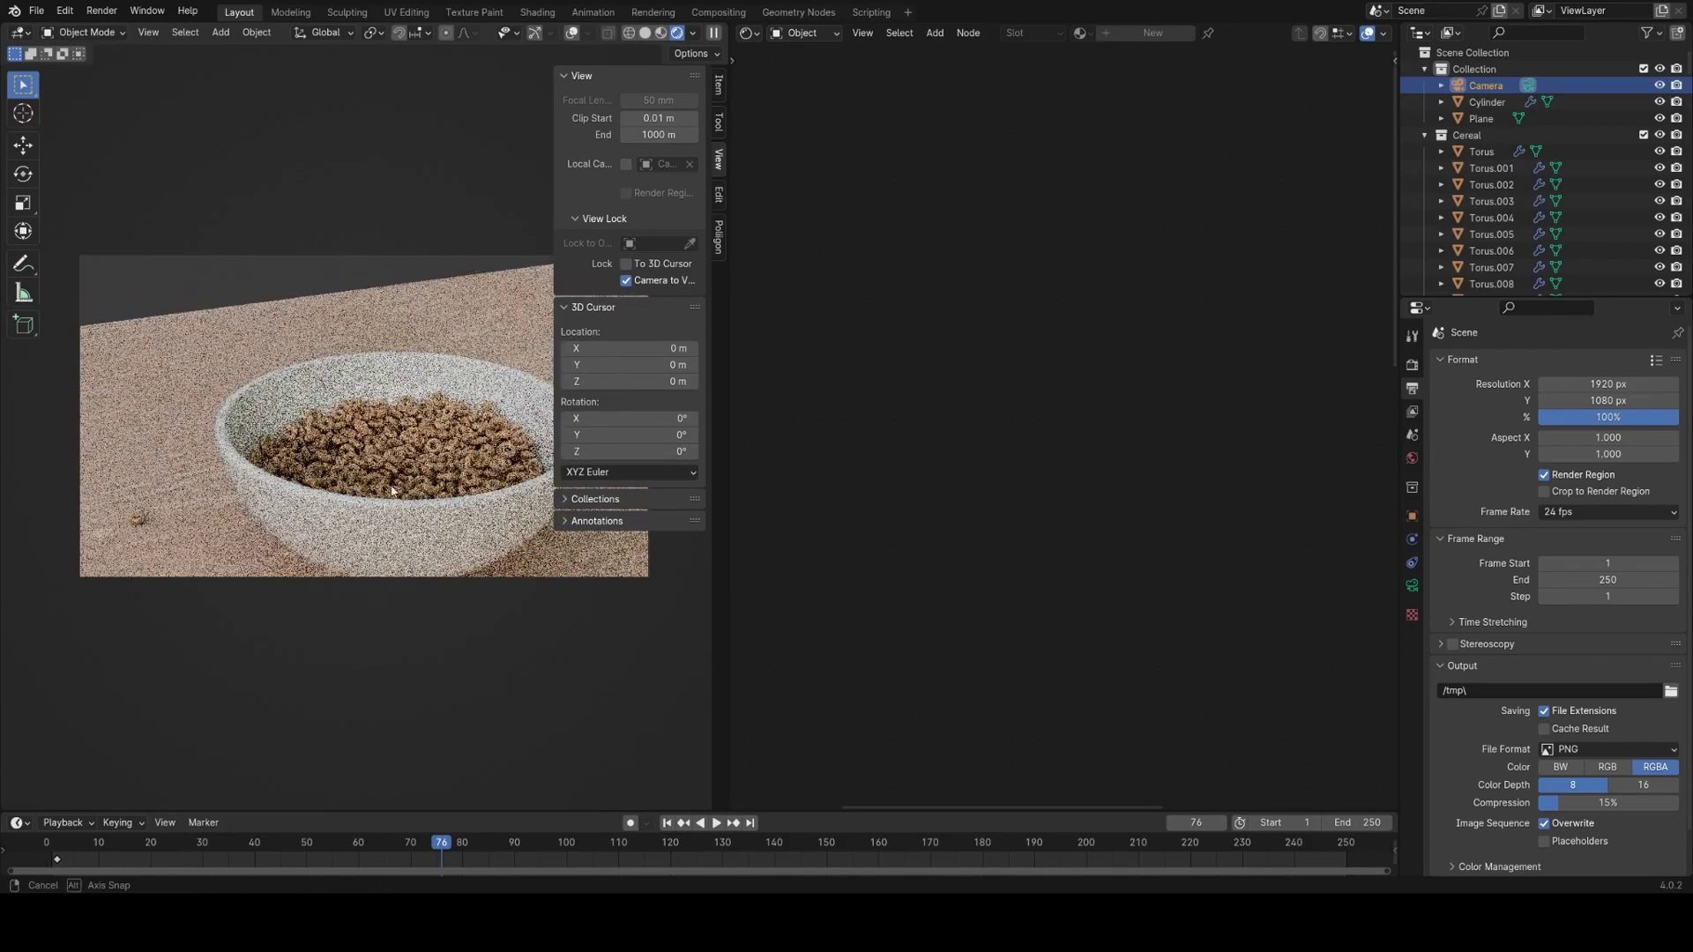
{"action": "scroll", "coordinate": [339, 445], "scroll_direction": "down", "scroll_amount": 3}
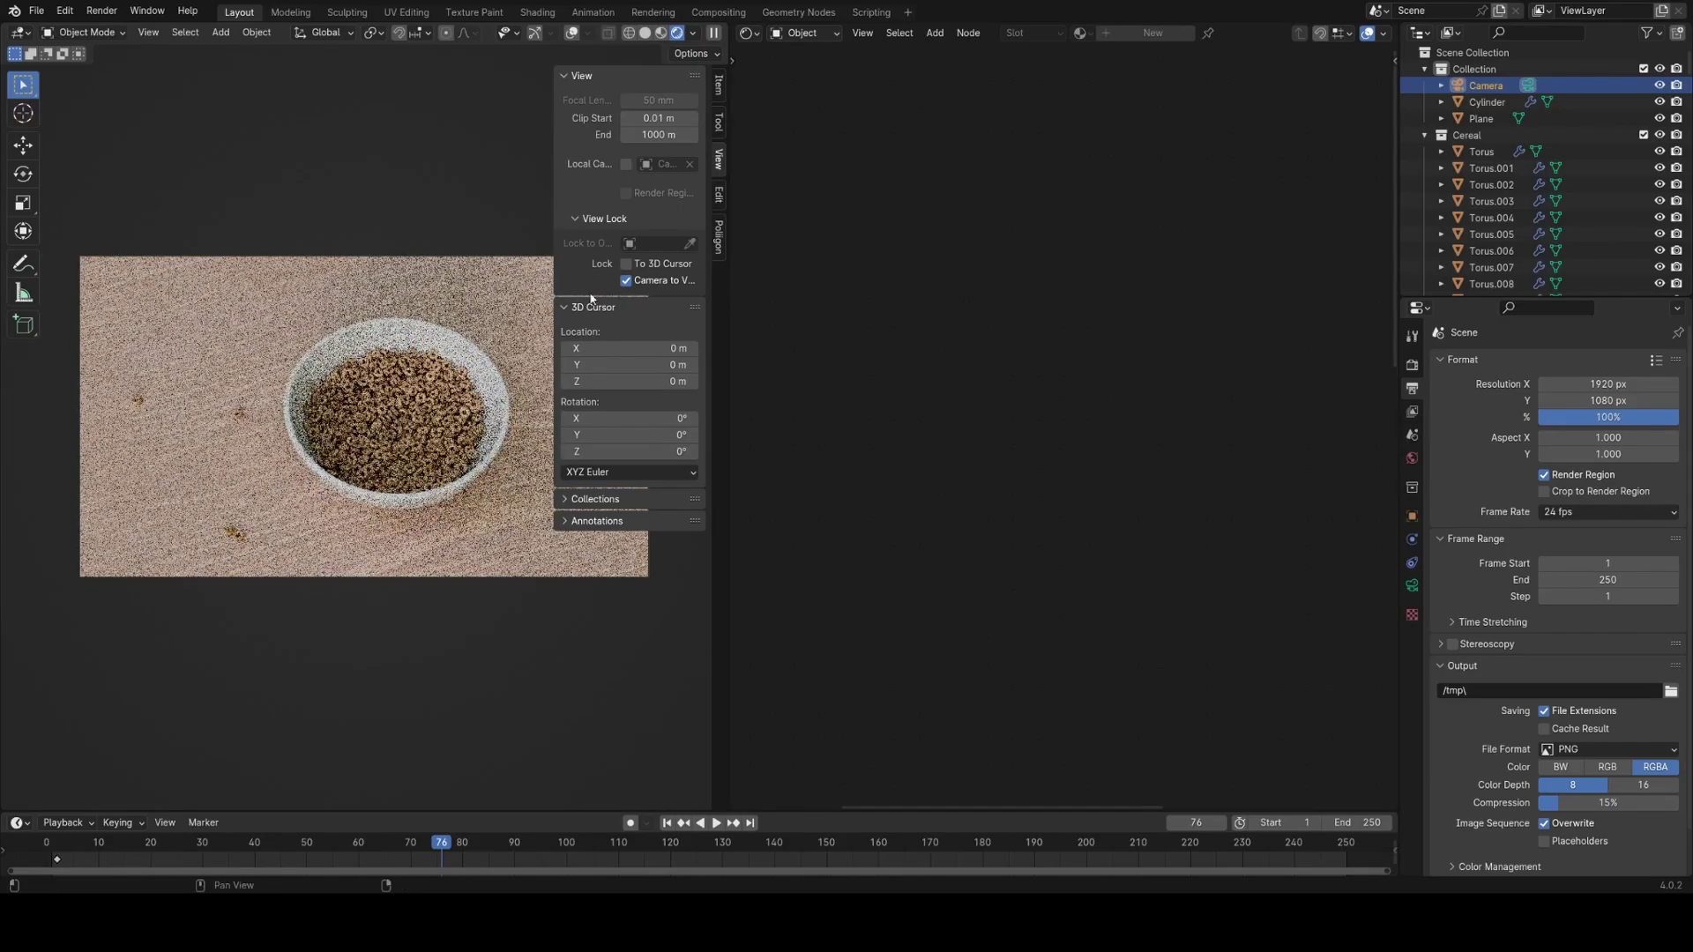
{"action": "key", "text": "n"}
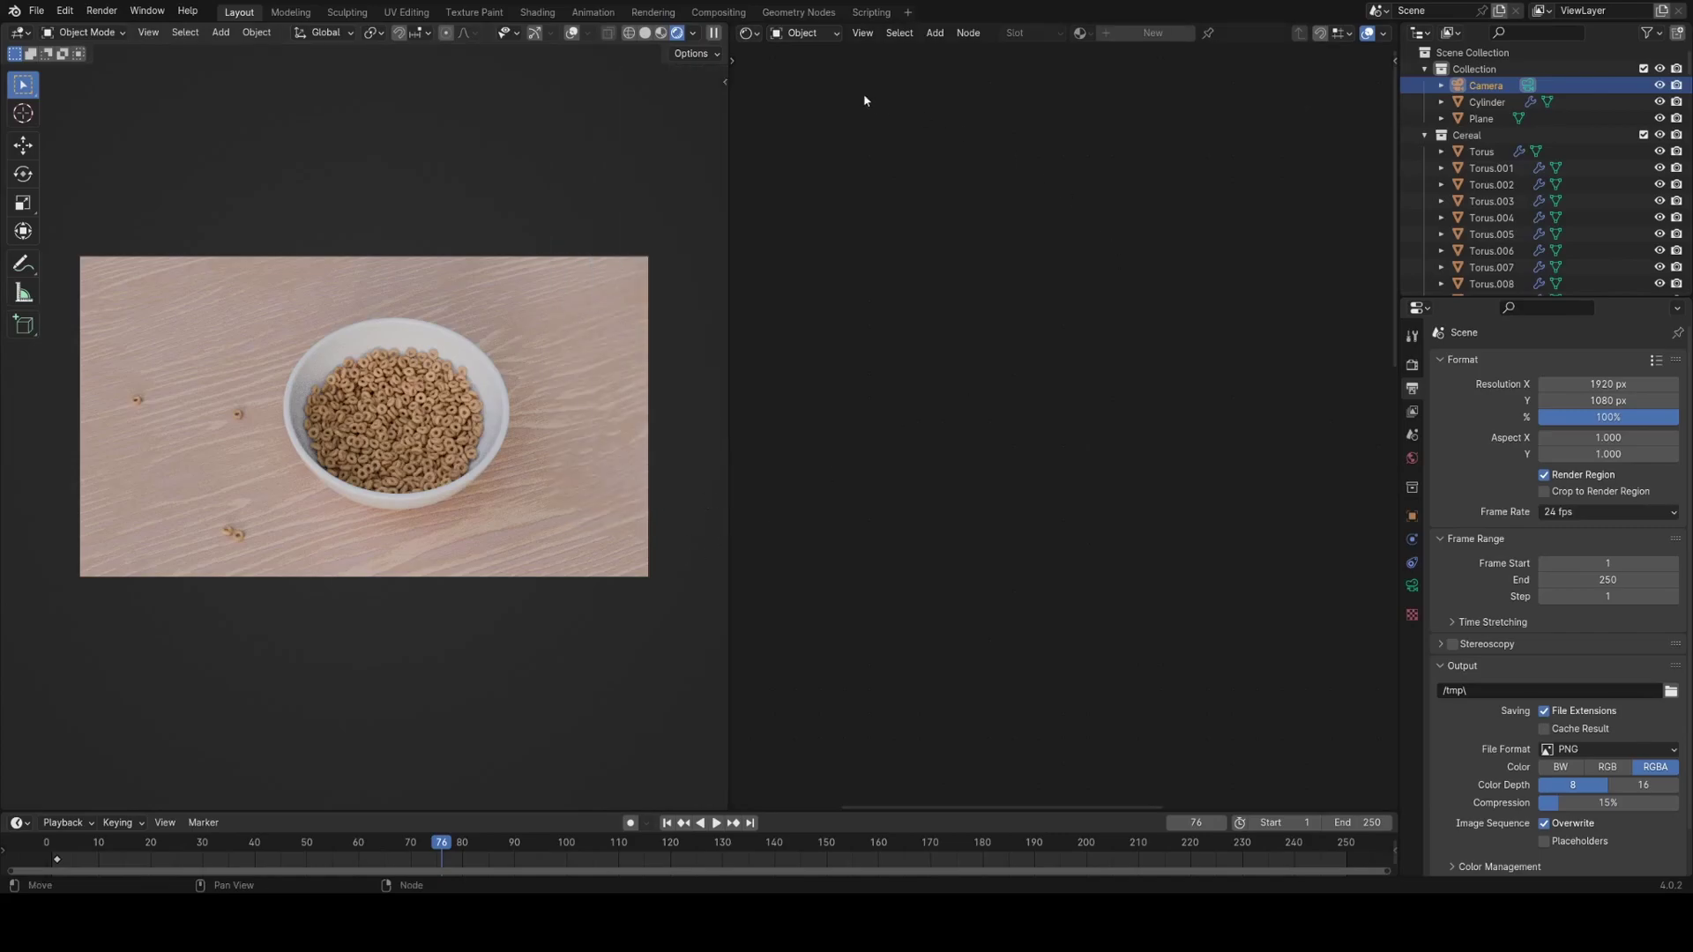
Turn the empty Shader Editor into a 3D Viewport with solid shading that frames the camera and the bowl.
{"action": "left_click", "coordinate": [754, 35]}
{"action": "left_click", "coordinate": [790, 84]}
{"action": "scroll", "coordinate": [1110, 450], "scroll_direction": "down", "scroll_amount": 5}
{"action": "middle_click_drag", "start_coordinate": [1110, 449], "coordinate": [1049, 446]}
{"action": "key", "text": "z"}
{"action": "left_click", "coordinate": [1050, 357]}
{"action": "middle_click_drag", "start_coordinate": [1063, 377], "coordinate": [1391, 491], "text": "shift"}
Set the camera's focal length to 60 mm.
{"action": "left_click", "coordinate": [1412, 585]}
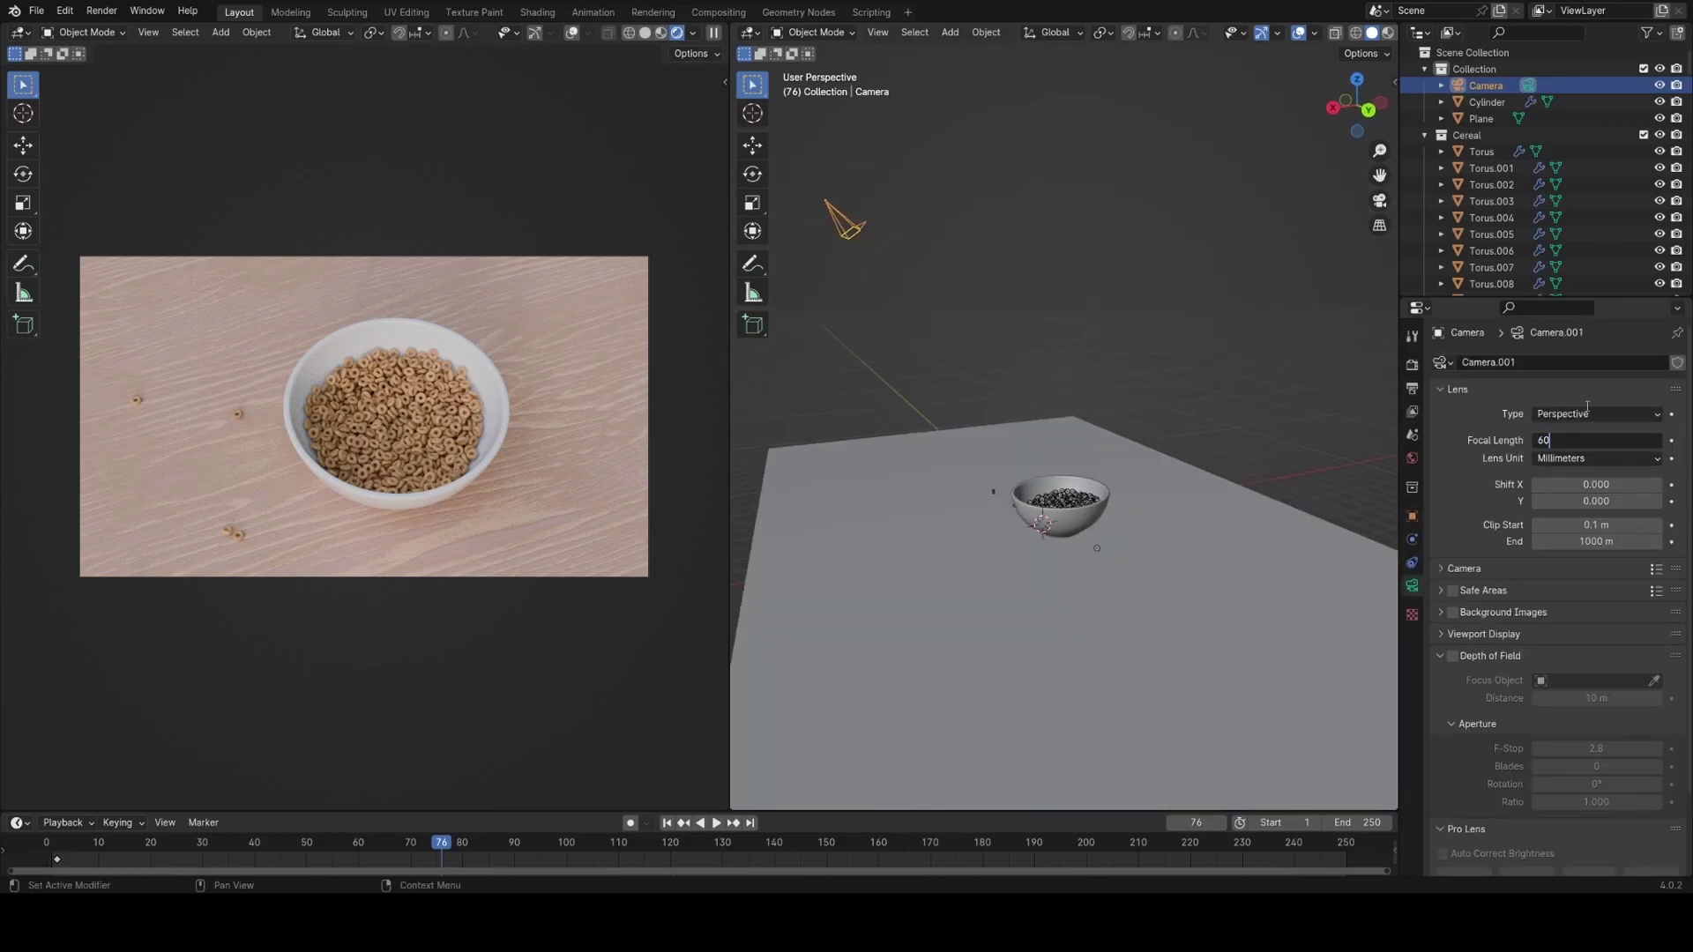
{"action": "type", "text": "60"}
{"action": "key", "text": "Return"}
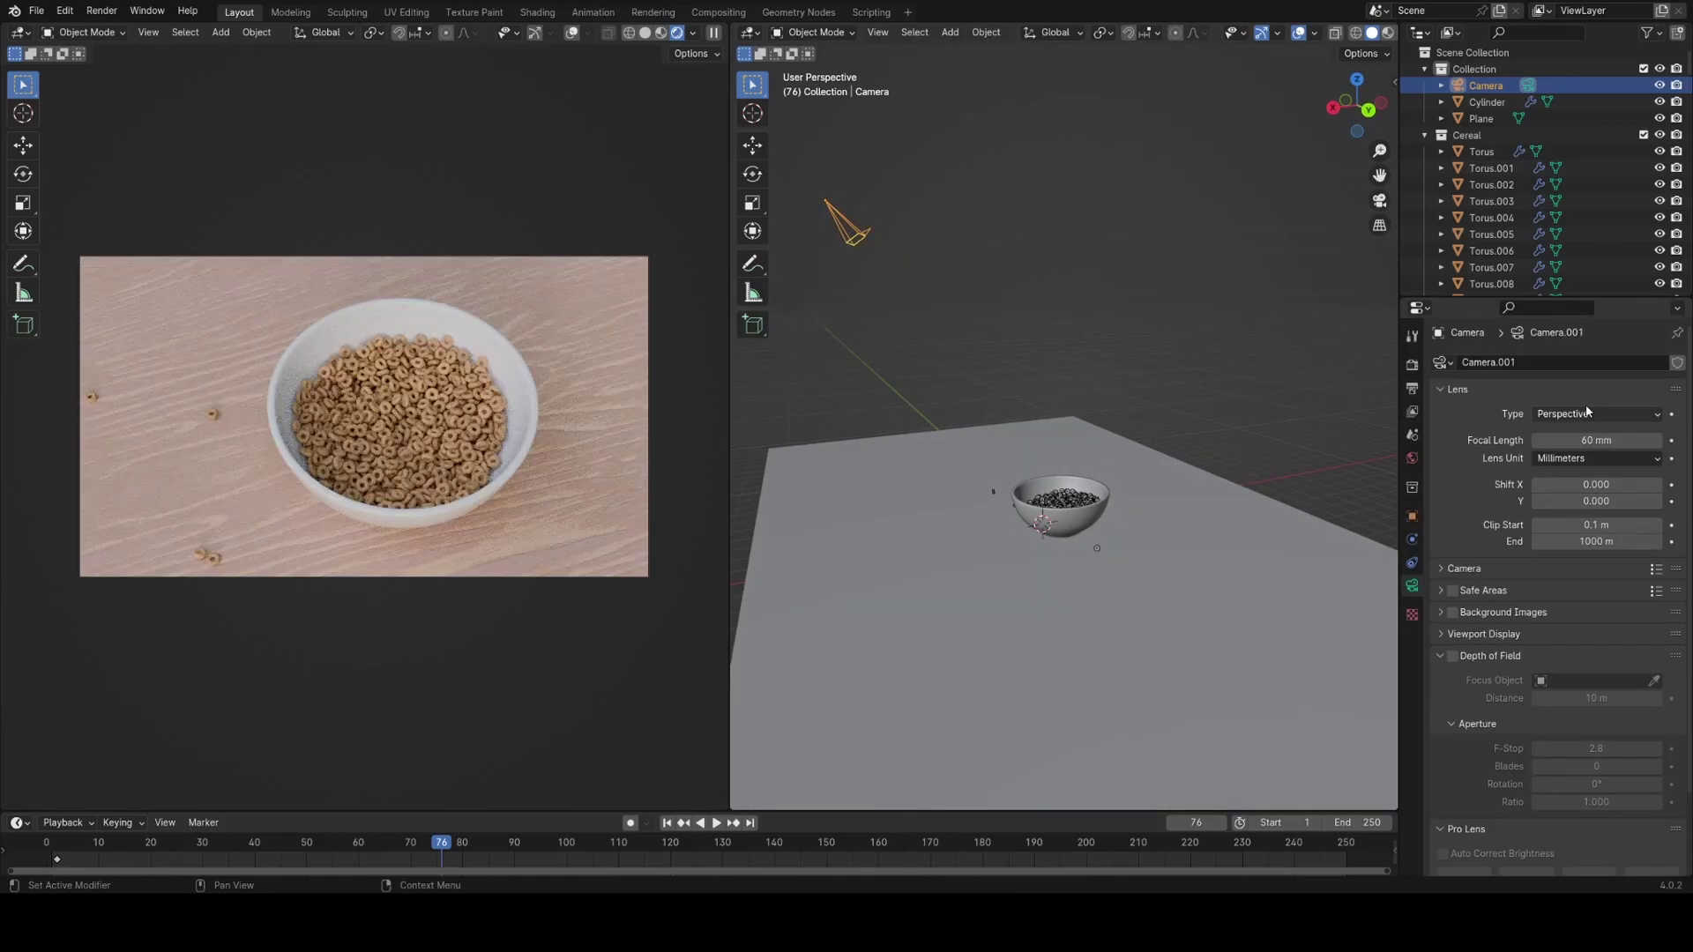
Enable the camera's depth of field with a focus distance of 14 m, and show the camera's limits in the viewport.
{"action": "left_click", "coordinate": [1452, 656]}
{"action": "middle_click_drag", "start_coordinate": [1146, 477], "coordinate": [1194, 481], "text": "shift"}
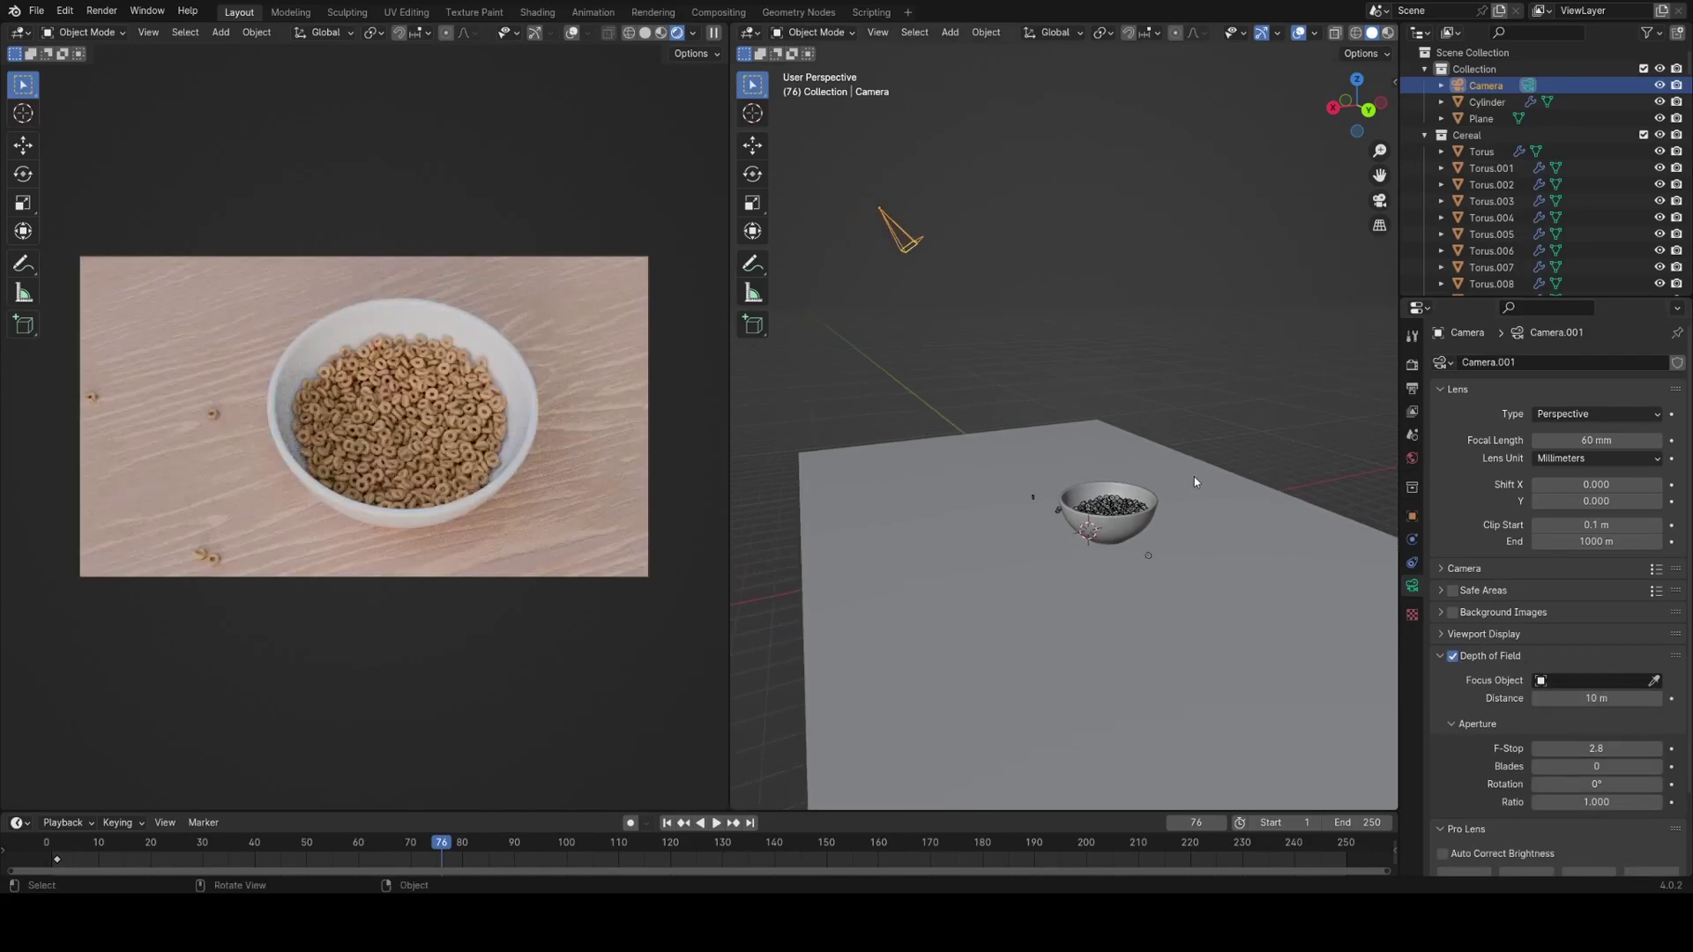
{"action": "left_click", "coordinate": [1487, 634]}
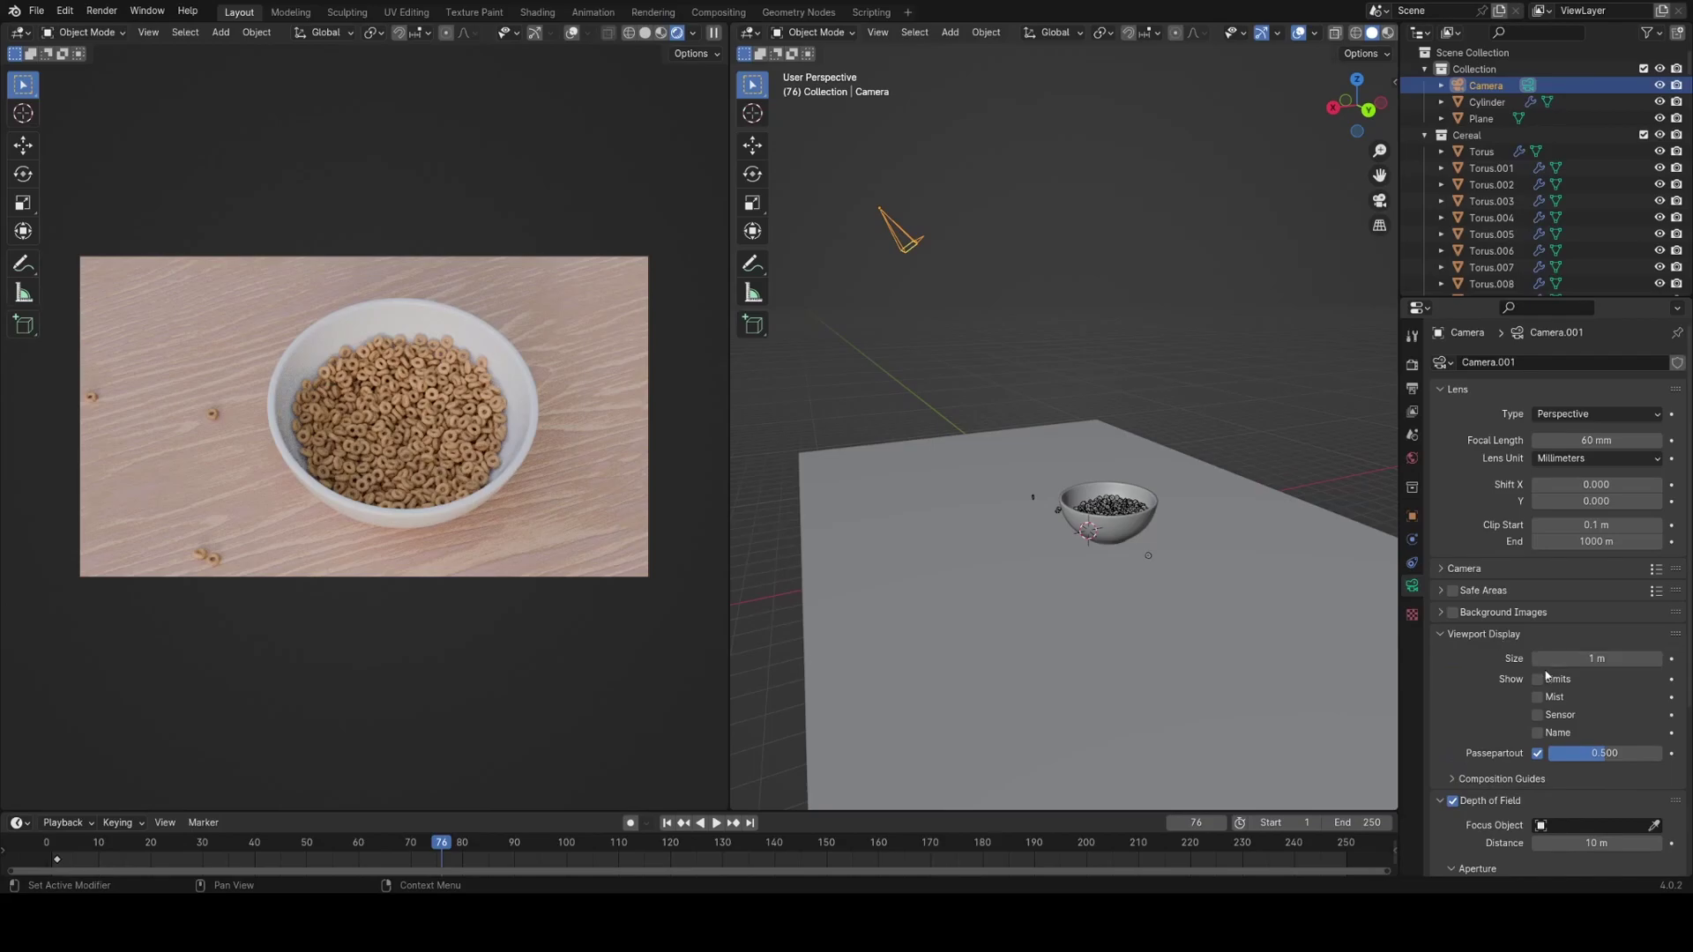
{"action": "left_click", "coordinate": [1472, 636]}
{"action": "middle_click_drag", "start_coordinate": [1298, 633], "coordinate": [1274, 617]}
{"action": "left_click_drag", "start_coordinate": [1596, 698], "coordinate": [1628, 698]}
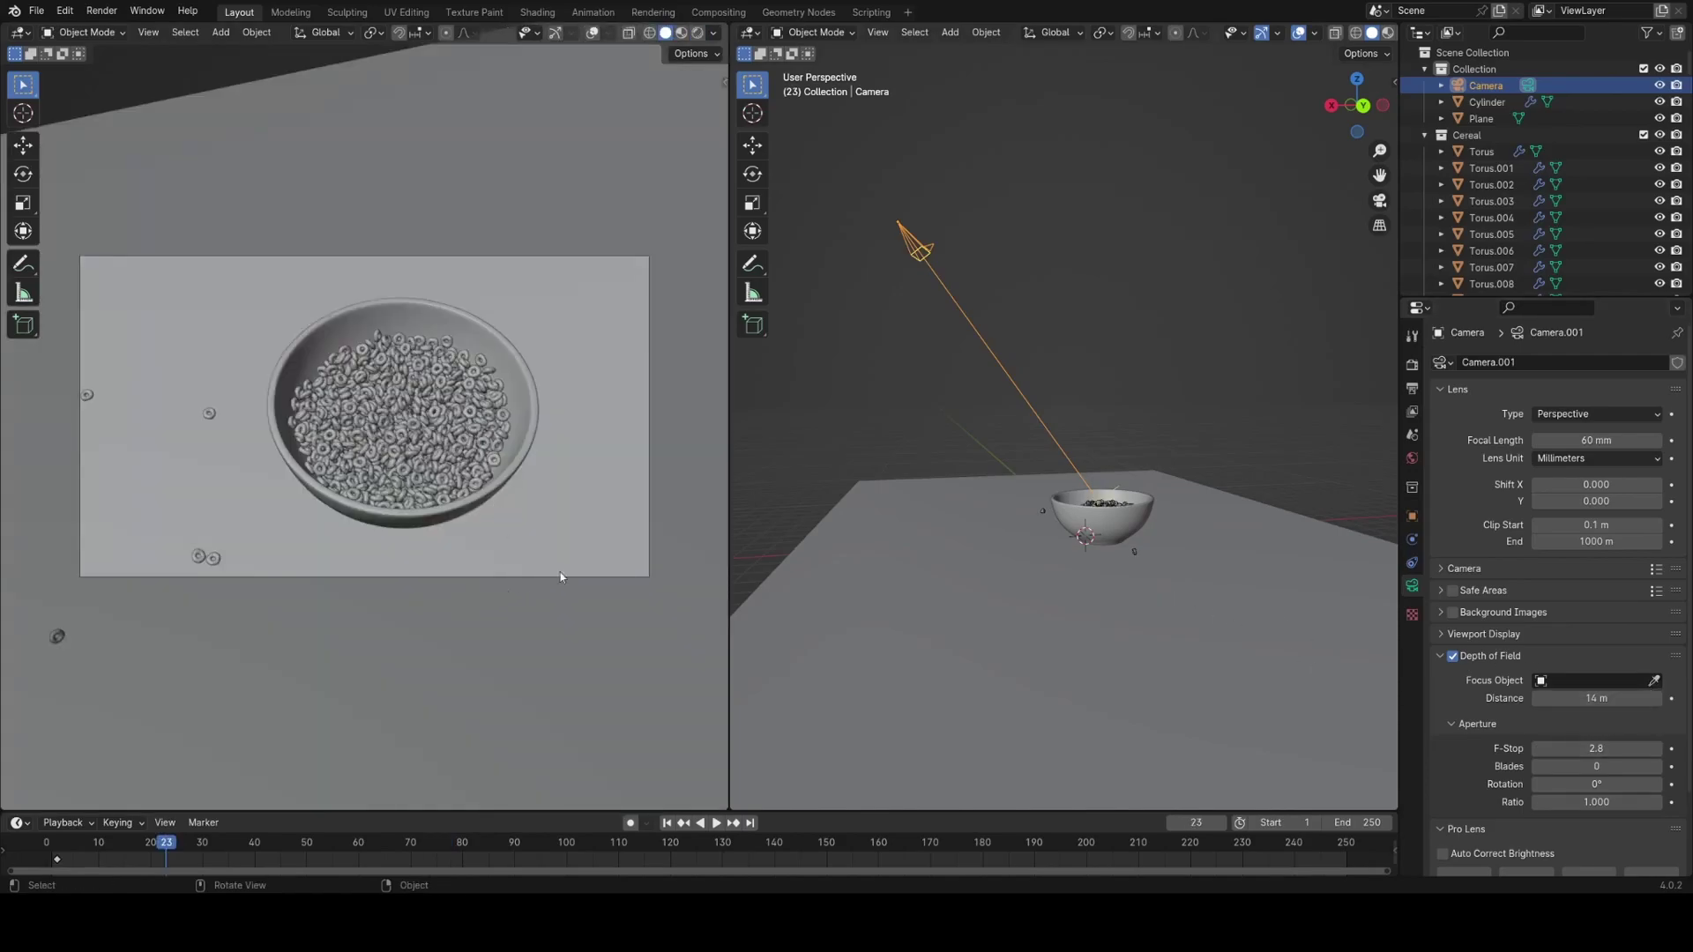
Return the timeline to frame 0, before the cereal falls.
{"action": "middle_click_drag", "start_coordinate": [992, 490], "coordinate": [864, 500]}
{"action": "left_click", "coordinate": [49, 849]}
{"action": "key", "text": "space"}
{"action": "scroll", "coordinate": [1096, 497], "scroll_direction": "down", "scroll_amount": 1}
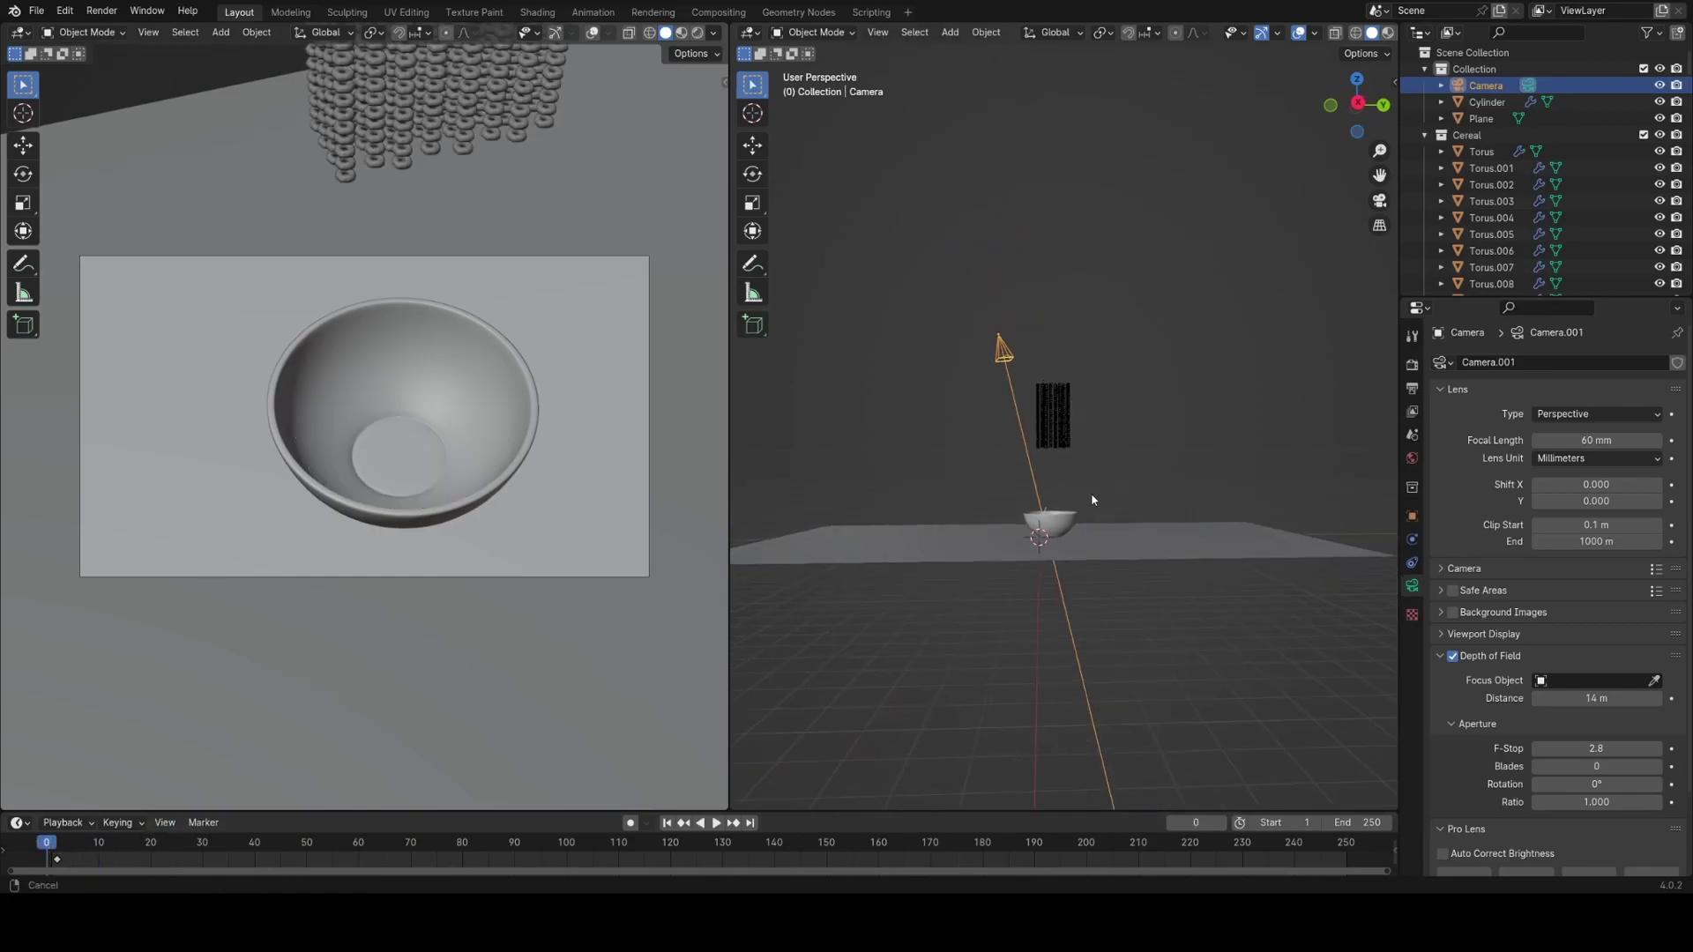
Select all the stacked cereal pieces above the bowl and run Randomize Transform on them.
{"action": "scroll", "coordinate": [1097, 473], "scroll_direction": "up", "scroll_amount": 5}
{"action": "middle_click_drag", "start_coordinate": [1097, 473], "coordinate": [985, 272]}
{"action": "left_click_drag", "start_coordinate": [985, 273], "coordinate": [1151, 507]}
{"action": "middle_click_drag", "start_coordinate": [1151, 507], "coordinate": [1064, 424]}
{"action": "key", "text": "F3"}
{"action": "type", "text": "randomis"}
{"action": "key", "text": "Return"}
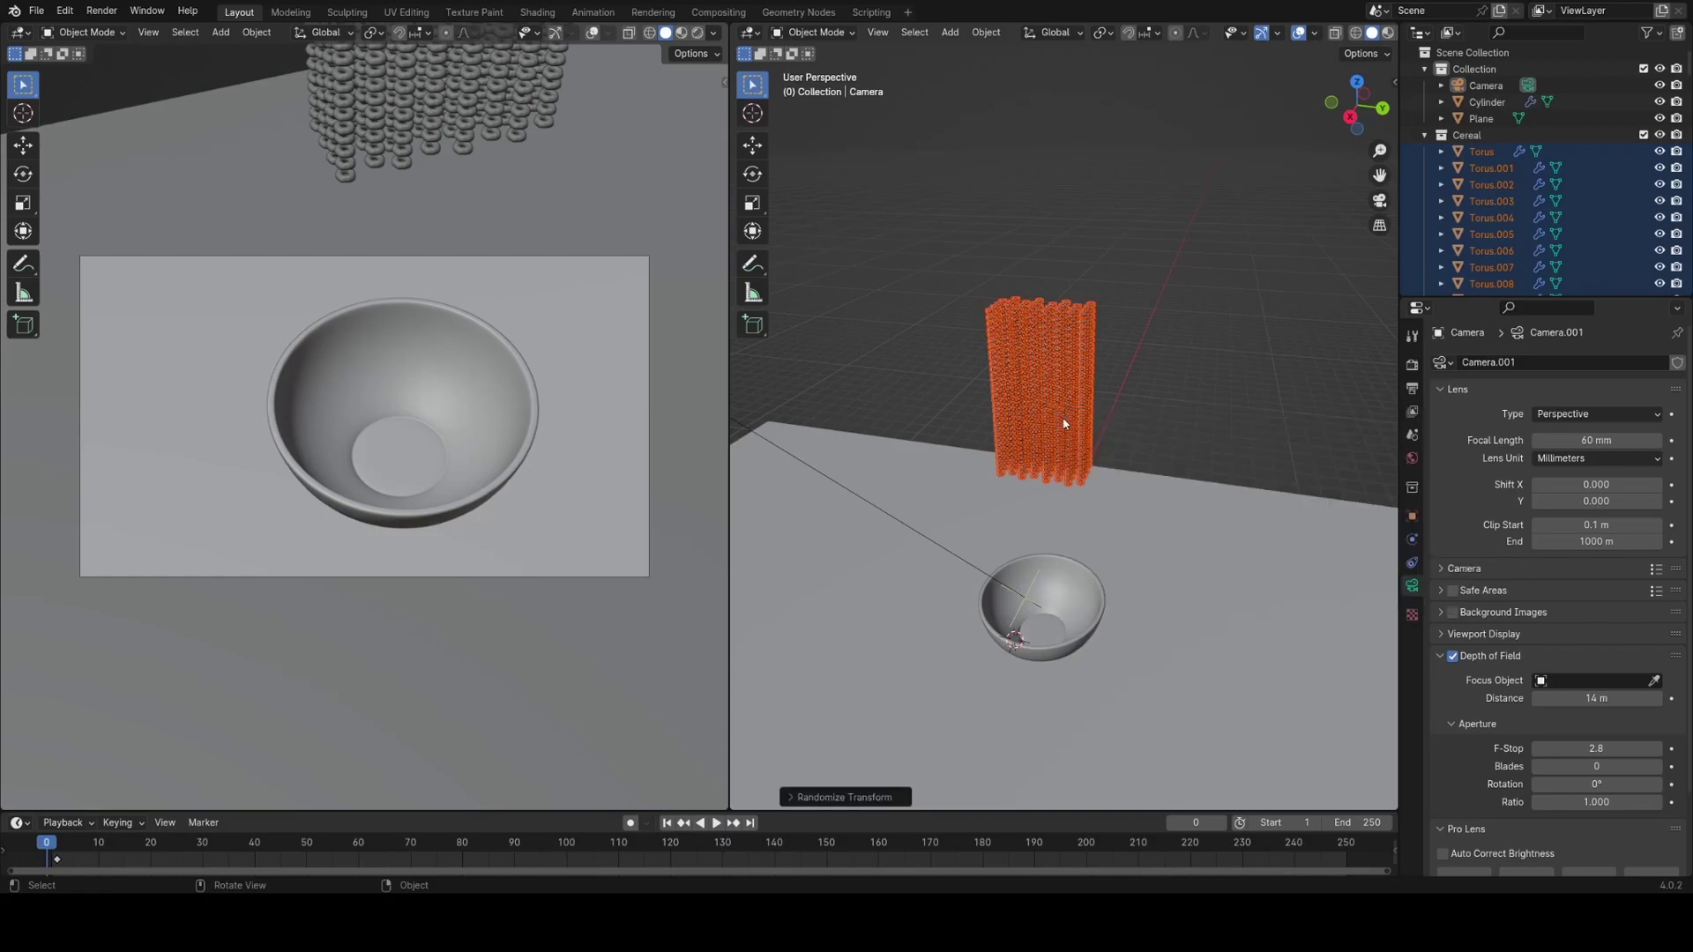
Set the cereal's random location offsets to about 0.059 m in X, 0.046 m in Y and 0.098 m in Z.
{"action": "left_click", "coordinate": [813, 797]}
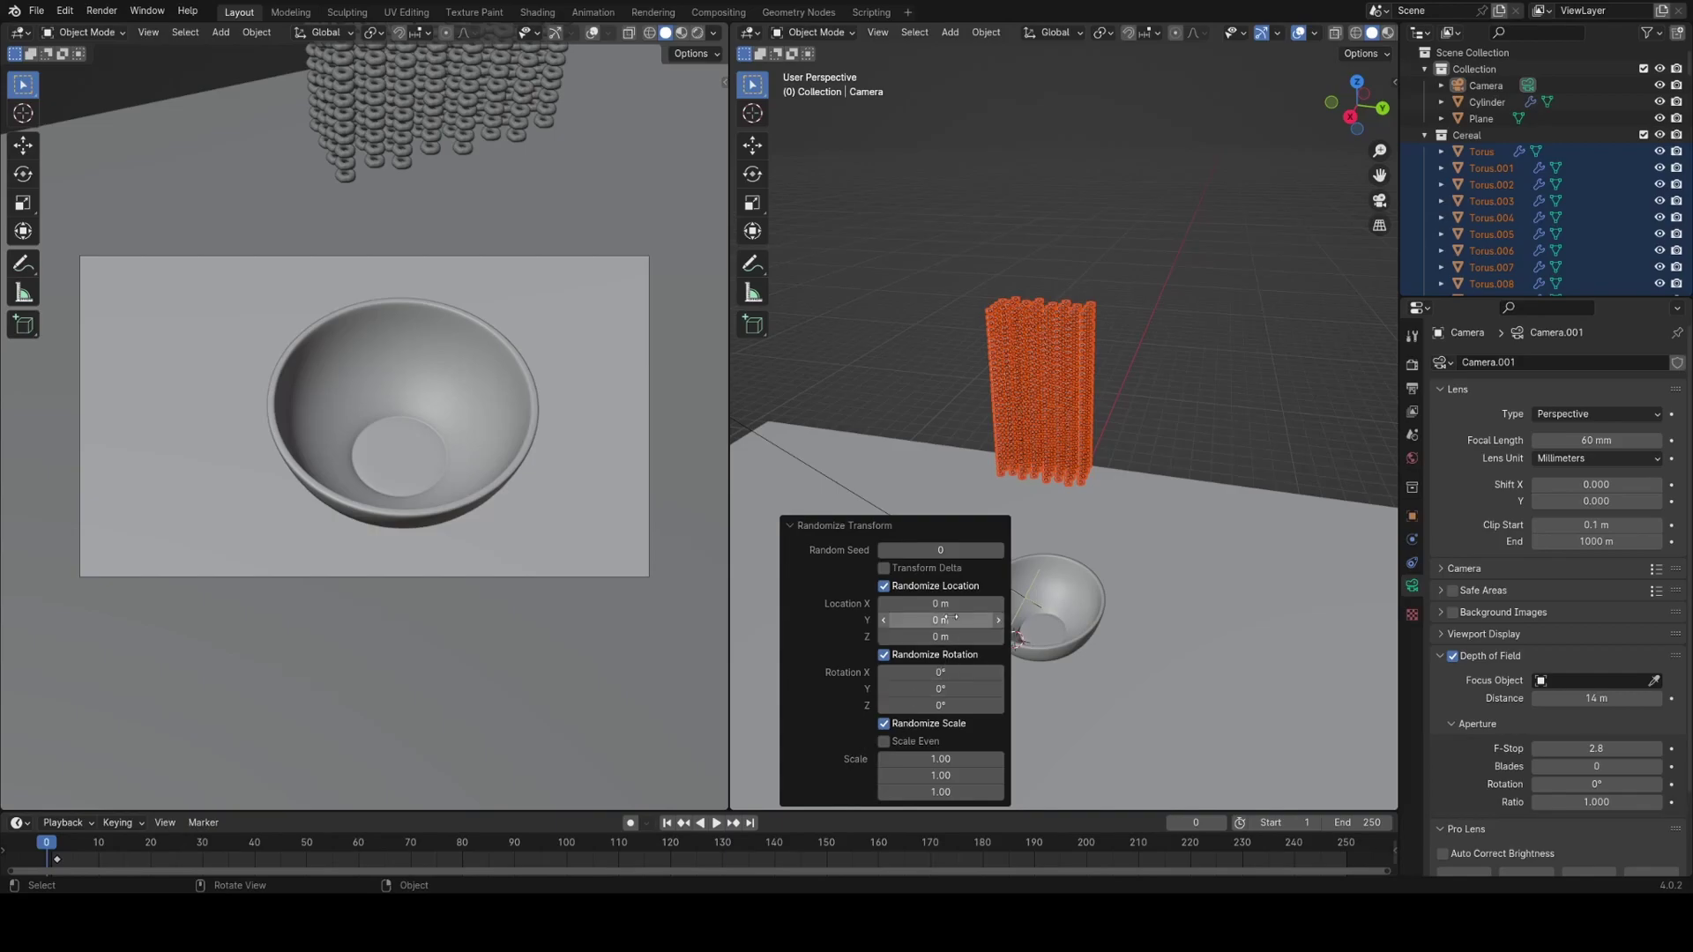
{"action": "left_click_drag", "start_coordinate": [940, 636], "coordinate": [965, 603]}
Set the cereal's random rotation to 180° on all three axes and its random scale to about 0.92 with Scale Even on.
{"action": "left_click_drag", "start_coordinate": [921, 672], "coordinate": [928, 672]}
{"action": "left_click", "coordinate": [926, 672]}
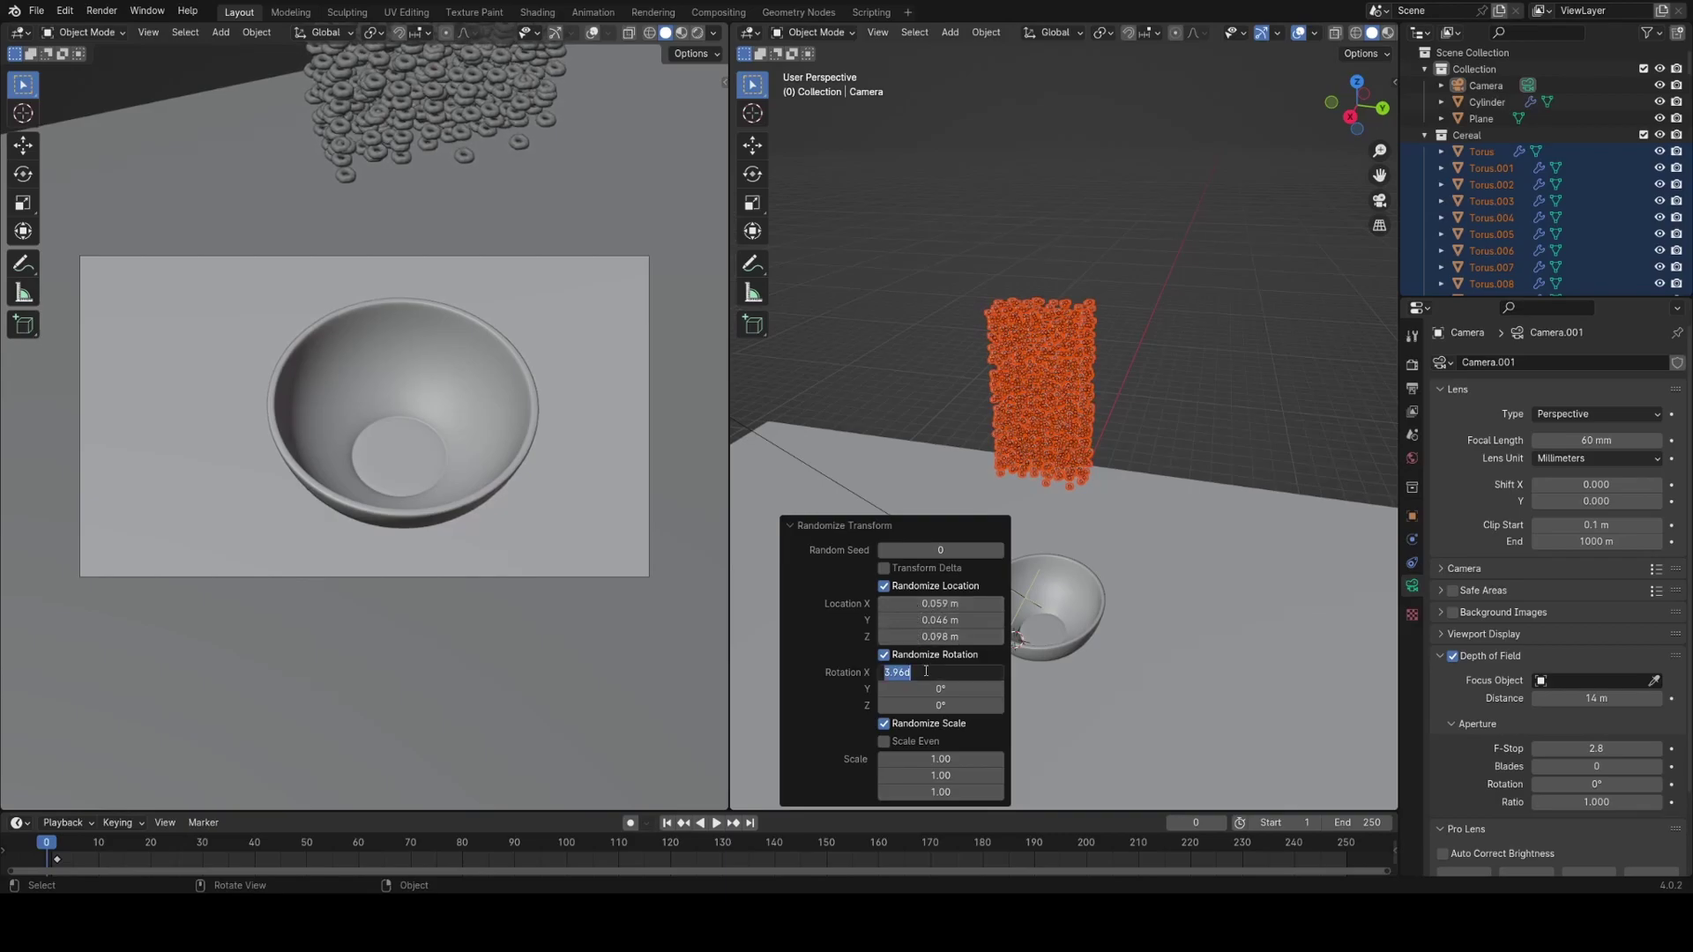
{"action": "type", "text": "360"}
{"action": "key", "text": "Return"}
{"action": "left_click", "coordinate": [949, 687]}
{"action": "type", "text": "360"}
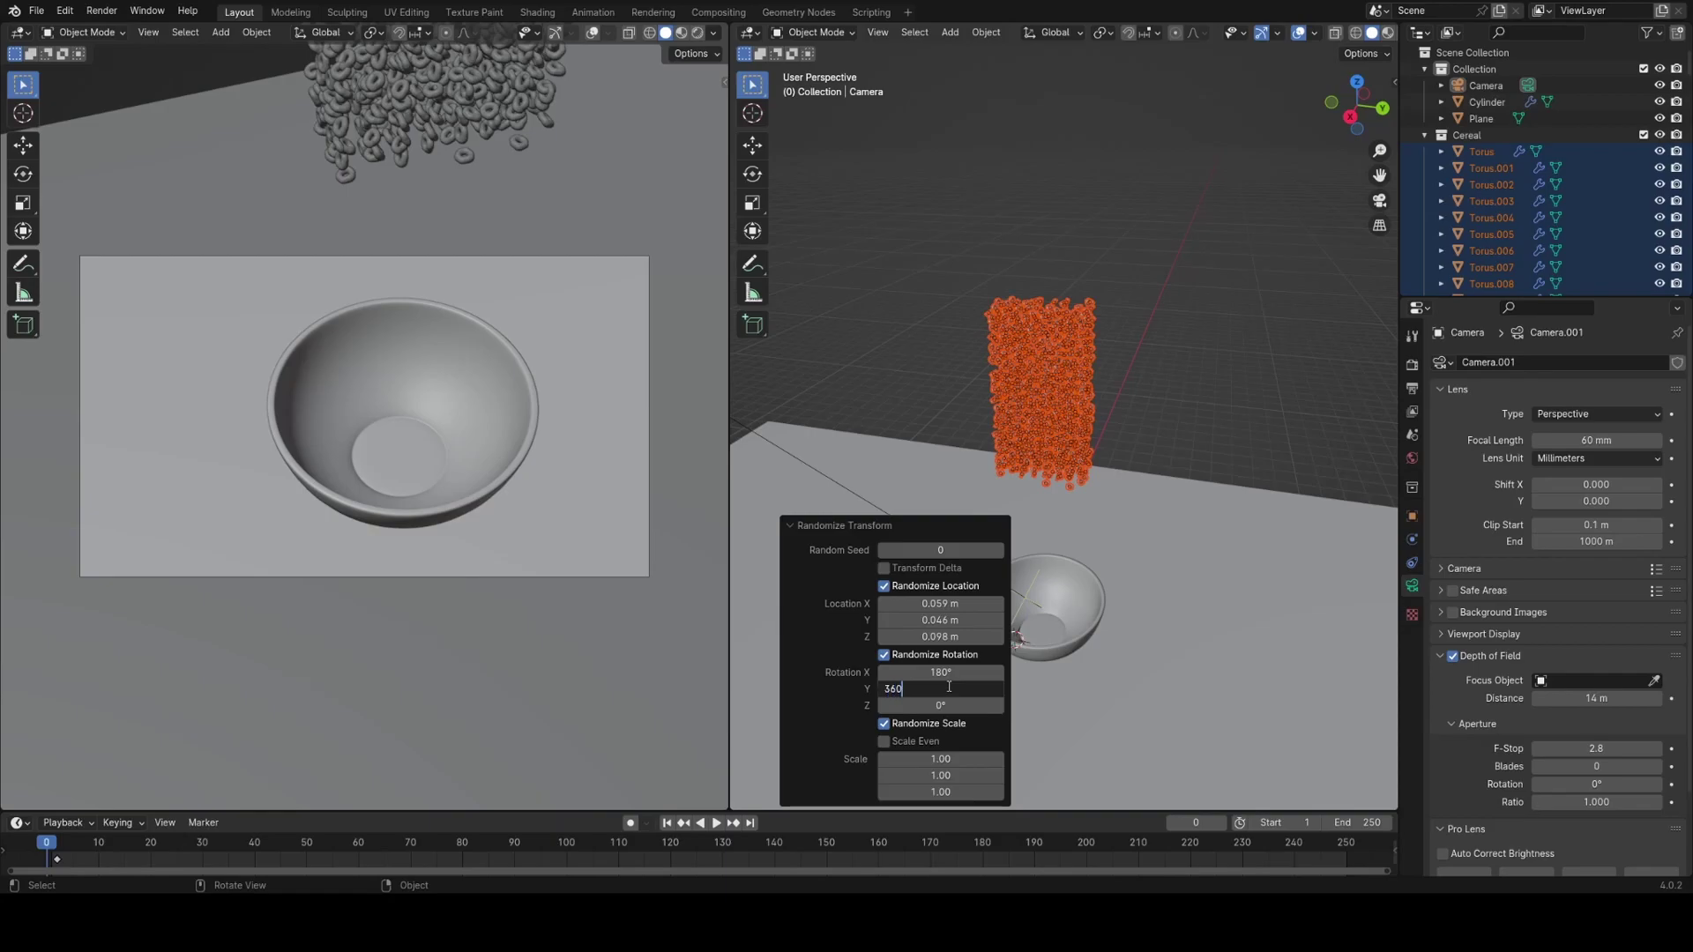
{"action": "key", "text": "Return"}
{"action": "left_click", "coordinate": [952, 706]}
{"action": "type", "text": "3"}
{"action": "key", "text": "Return"}
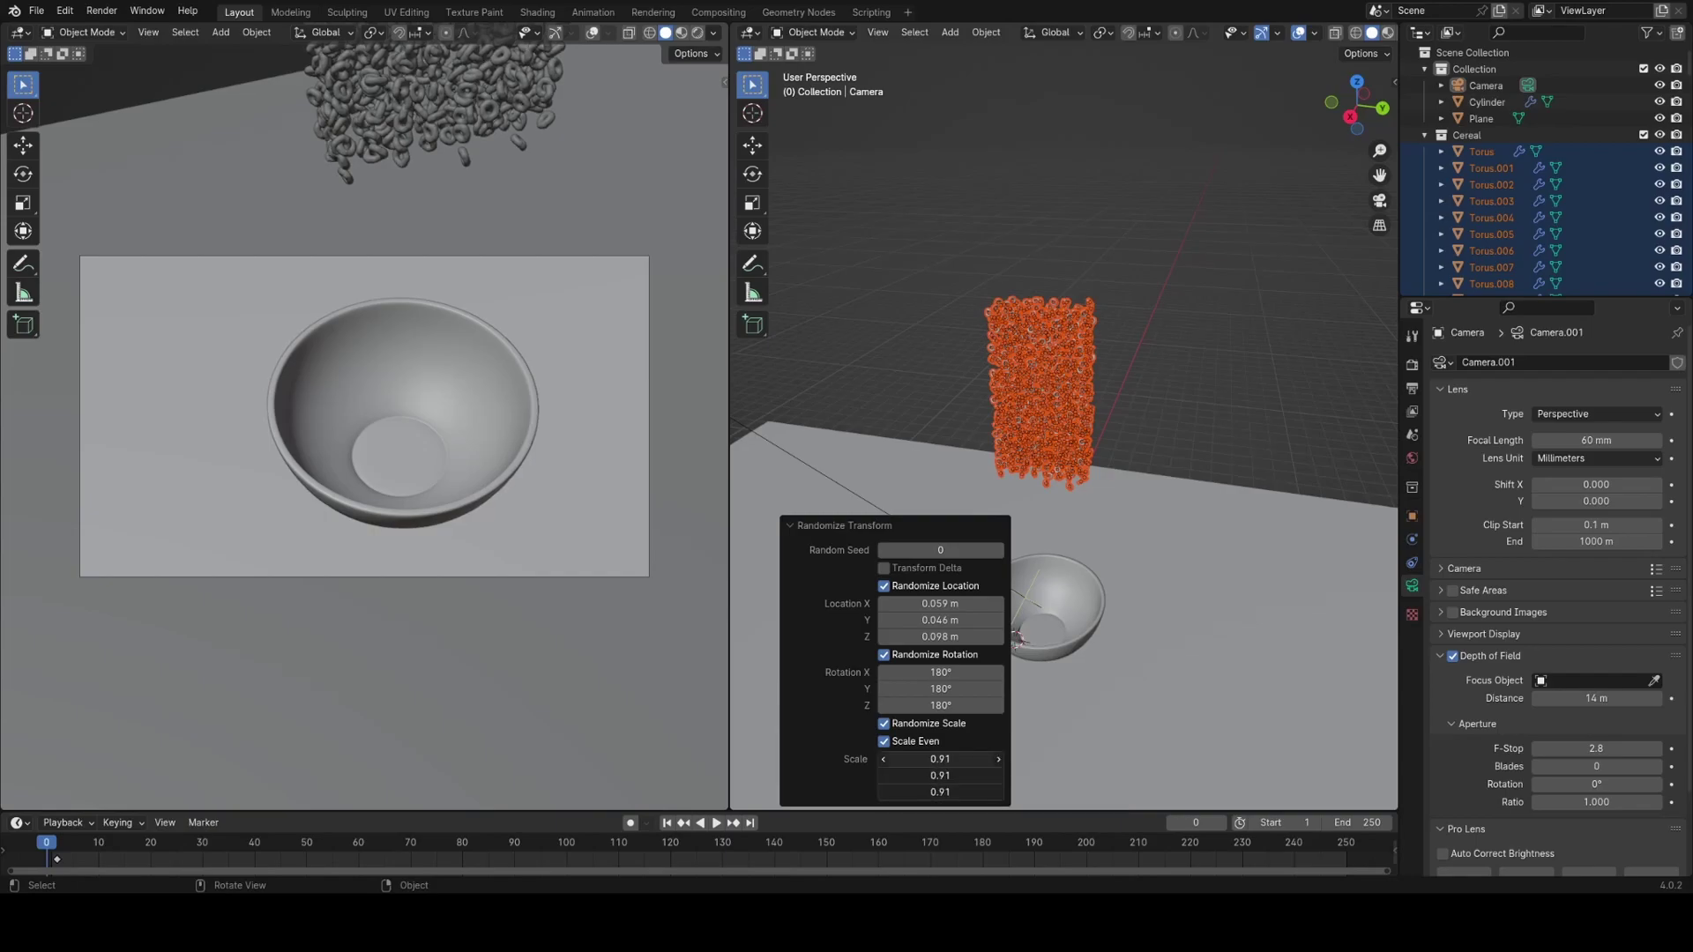
{"action": "mouse_move", "coordinate": [940, 759]}
{"action": "left_mouse_down"}
{"action": "mouse_move", "coordinate": [978, 759]}
{"action": "mouse_move", "coordinate": [965, 759]}
{"action": "left_mouse_up"}
{"action": "left_click", "coordinate": [1160, 410]}
Run Randomize Transform again on all the stacked cereal pieces with Randomize Rotation and Scale Even off, and adjust the random X location.
{"action": "mouse_move", "coordinate": [1168, 388]}
{"action": "middle_mouse_down"}
{"action": "mouse_move", "coordinate": [1111, 494]}
{"action": "mouse_move", "coordinate": [1177, 365]}
{"action": "middle_mouse_up"}
{"action": "left_click_drag", "start_coordinate": [971, 269], "coordinate": [1167, 570]}
{"action": "key", "text": "F3"}
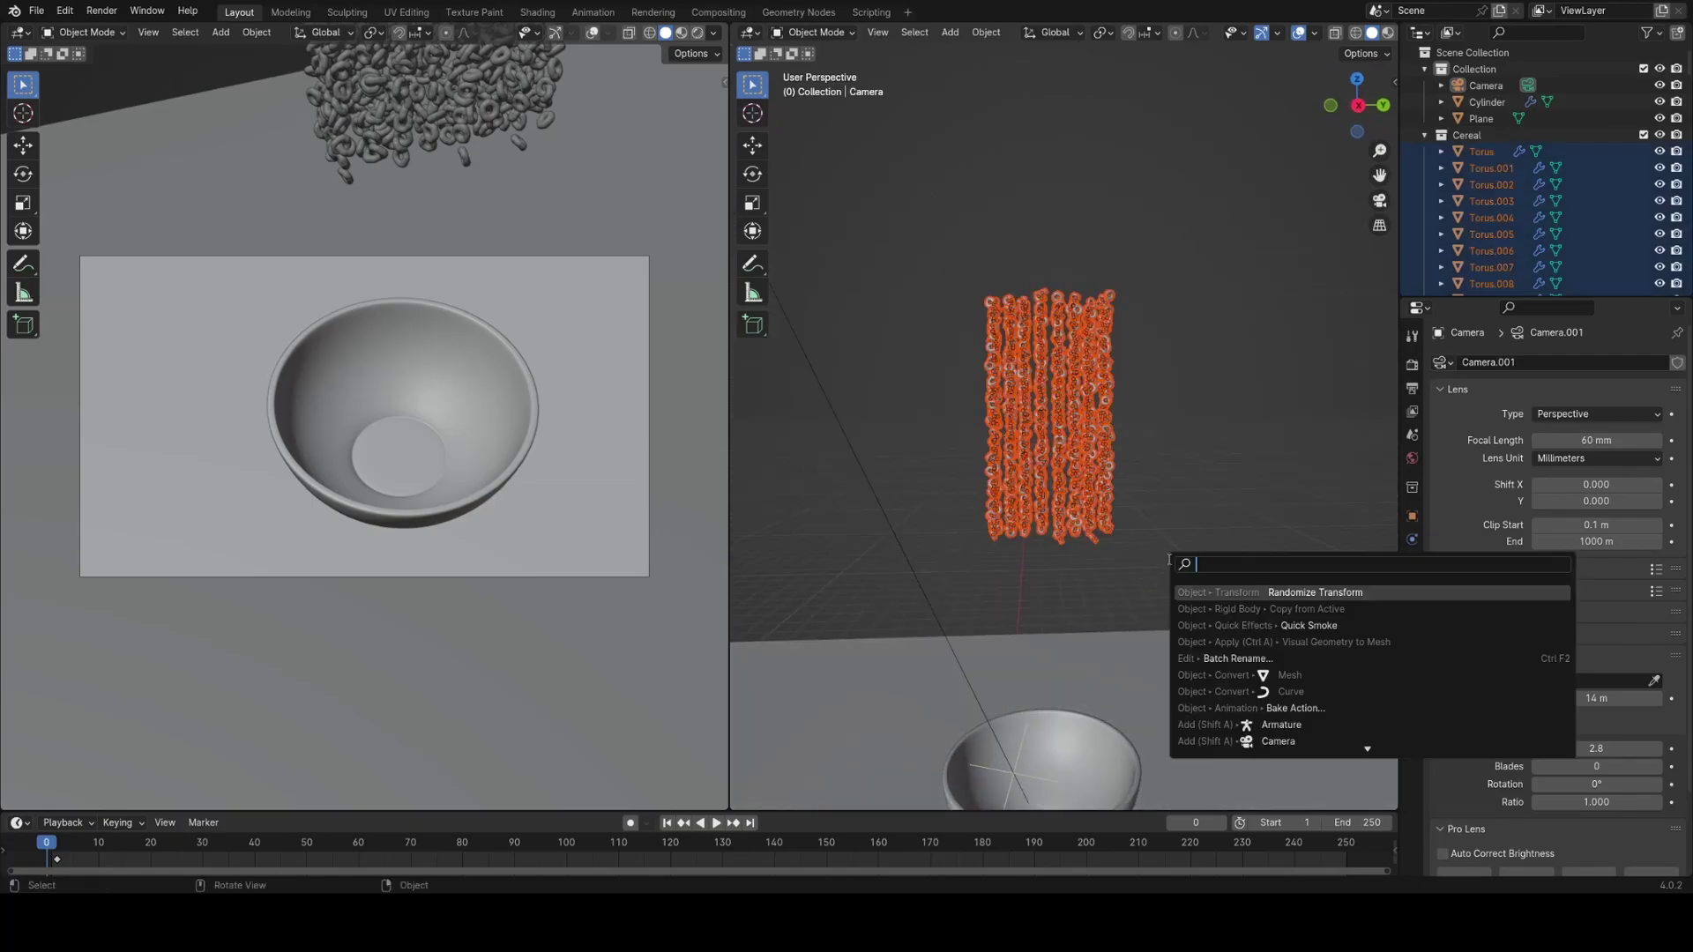
{"action": "left_click", "coordinate": [1234, 591]}
{"action": "left_click", "coordinate": [921, 655]}
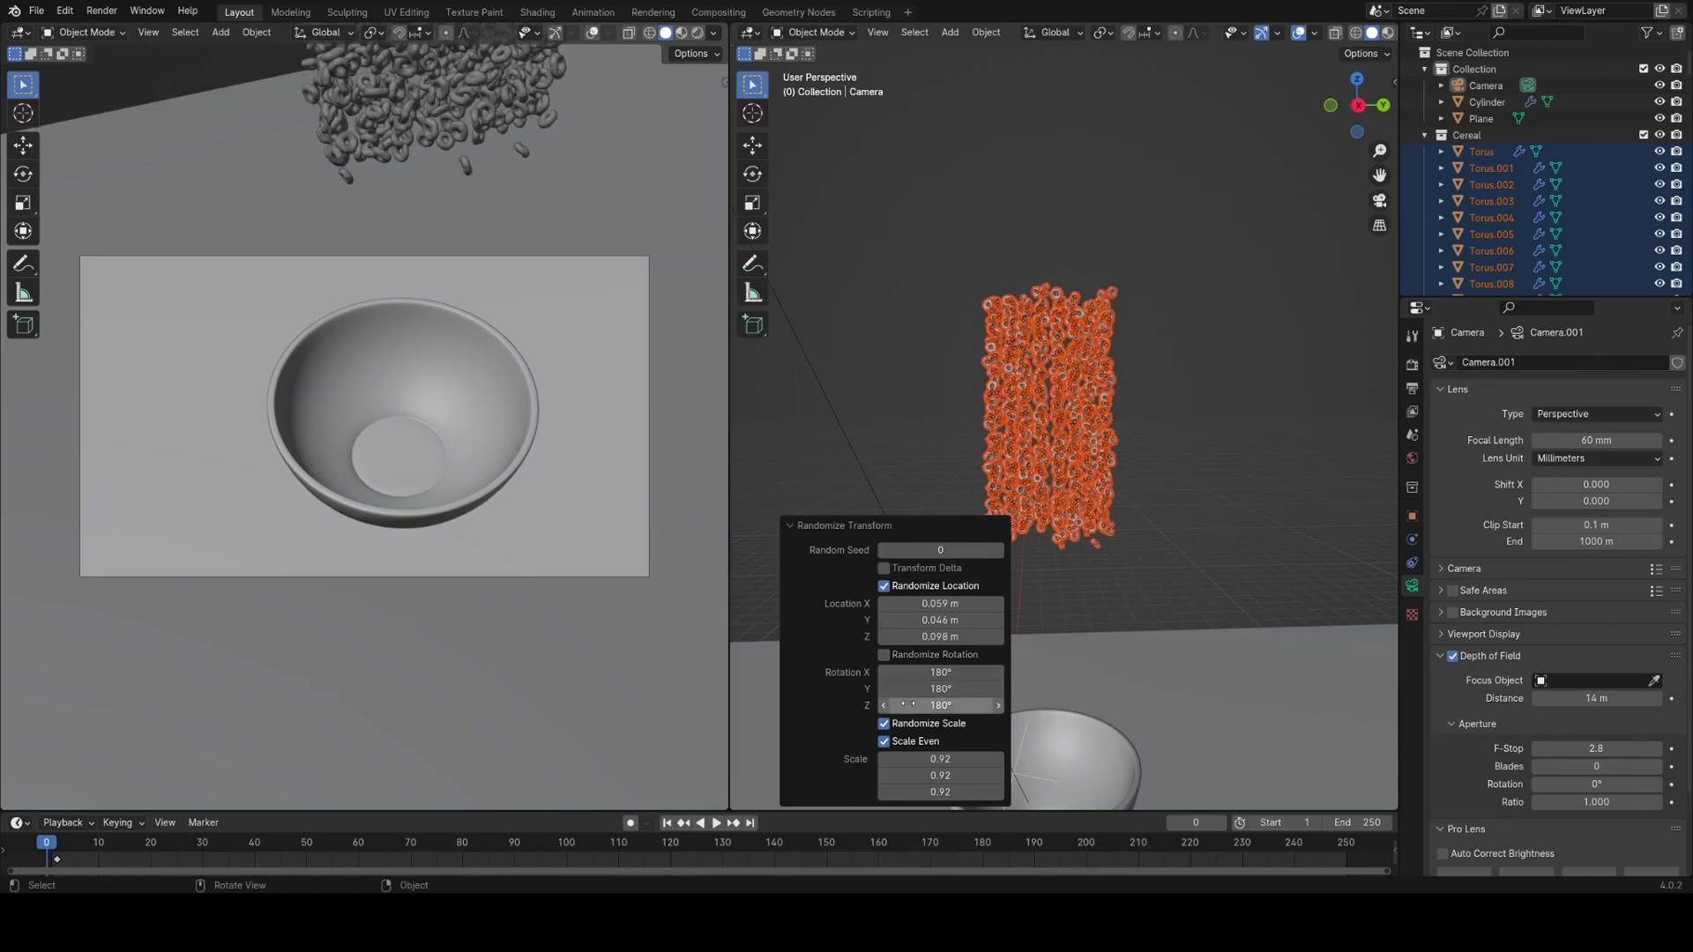
{"action": "left_click", "coordinate": [884, 742]}
{"action": "left_click_drag", "start_coordinate": [933, 606], "coordinate": [943, 606]}
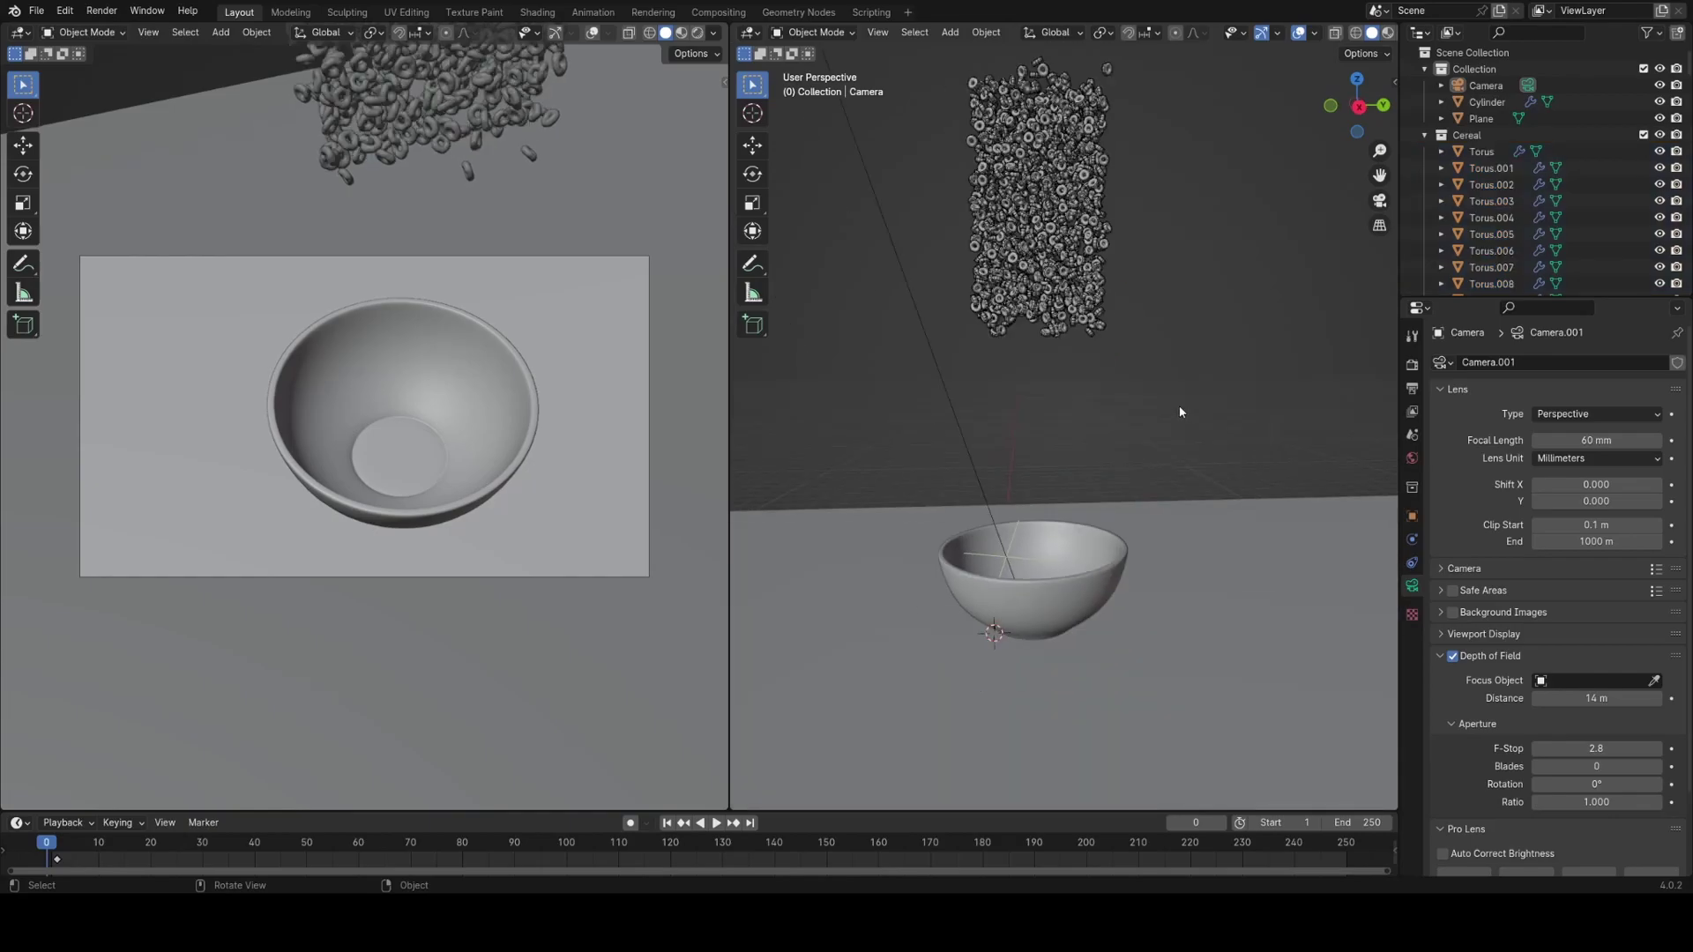
Show the rigid body world's cache settings and set the animation's end frame to 120.
{"action": "scroll", "coordinate": [1180, 412], "scroll_direction": "down", "scroll_amount": 1}
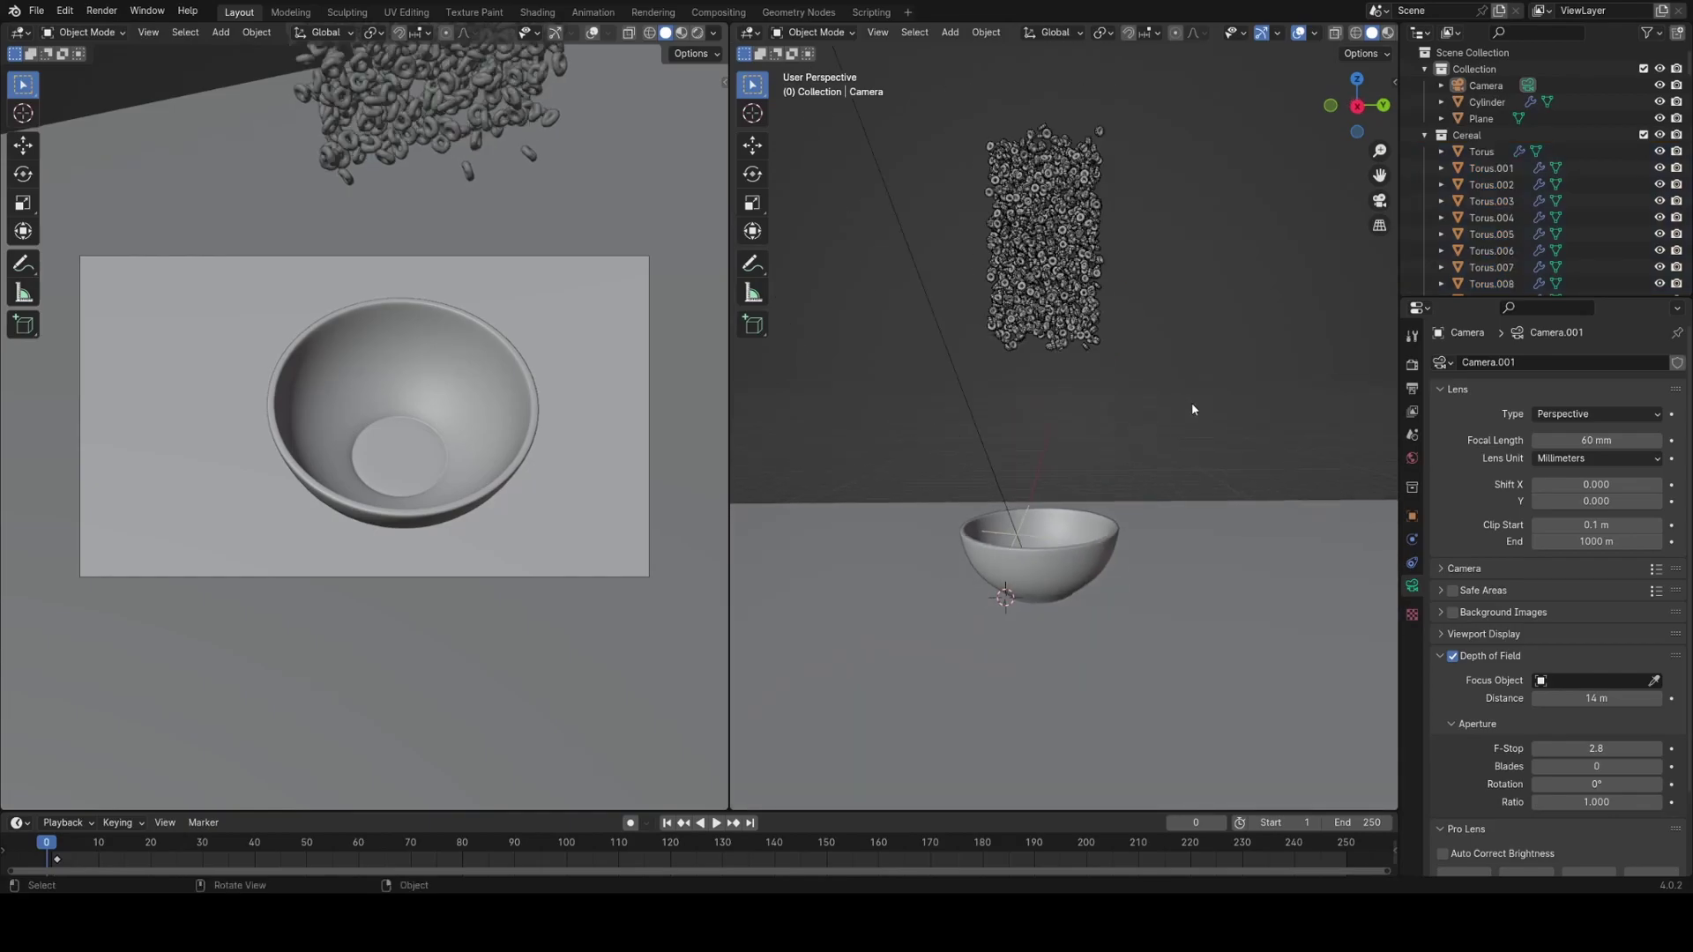
{"action": "left_click", "coordinate": [1412, 435]}
{"action": "middle_click_drag", "start_coordinate": [1314, 494], "coordinate": [1309, 521]}
{"action": "left_click", "coordinate": [1496, 559]}
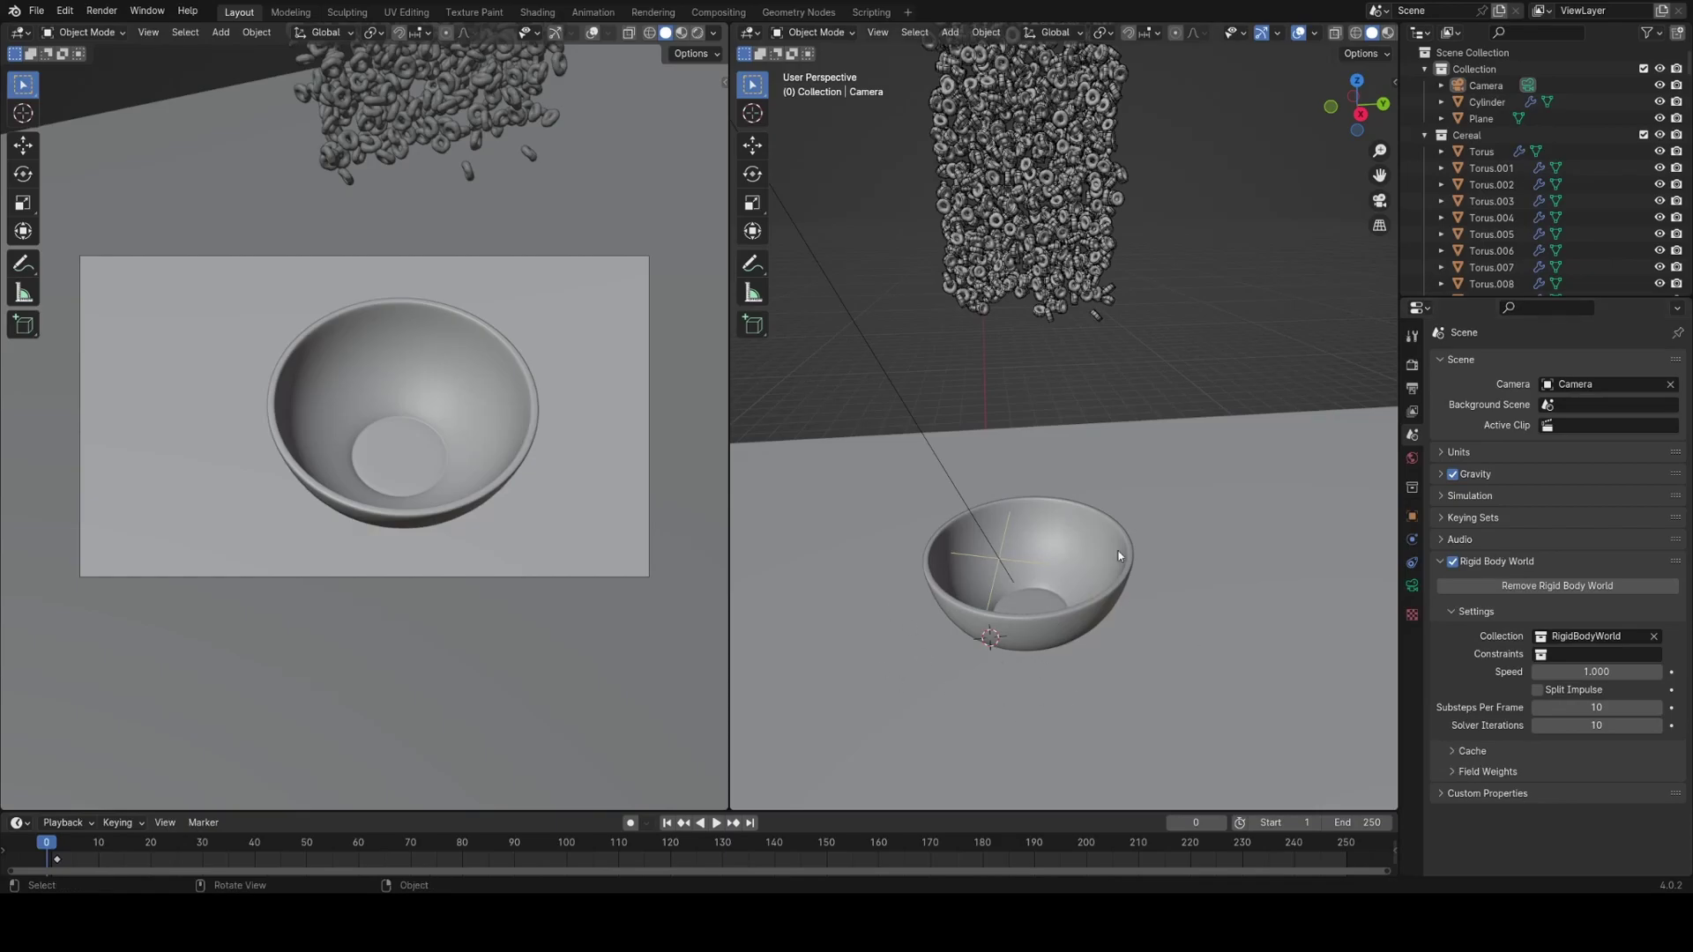
{"action": "left_click", "coordinate": [1472, 750]}
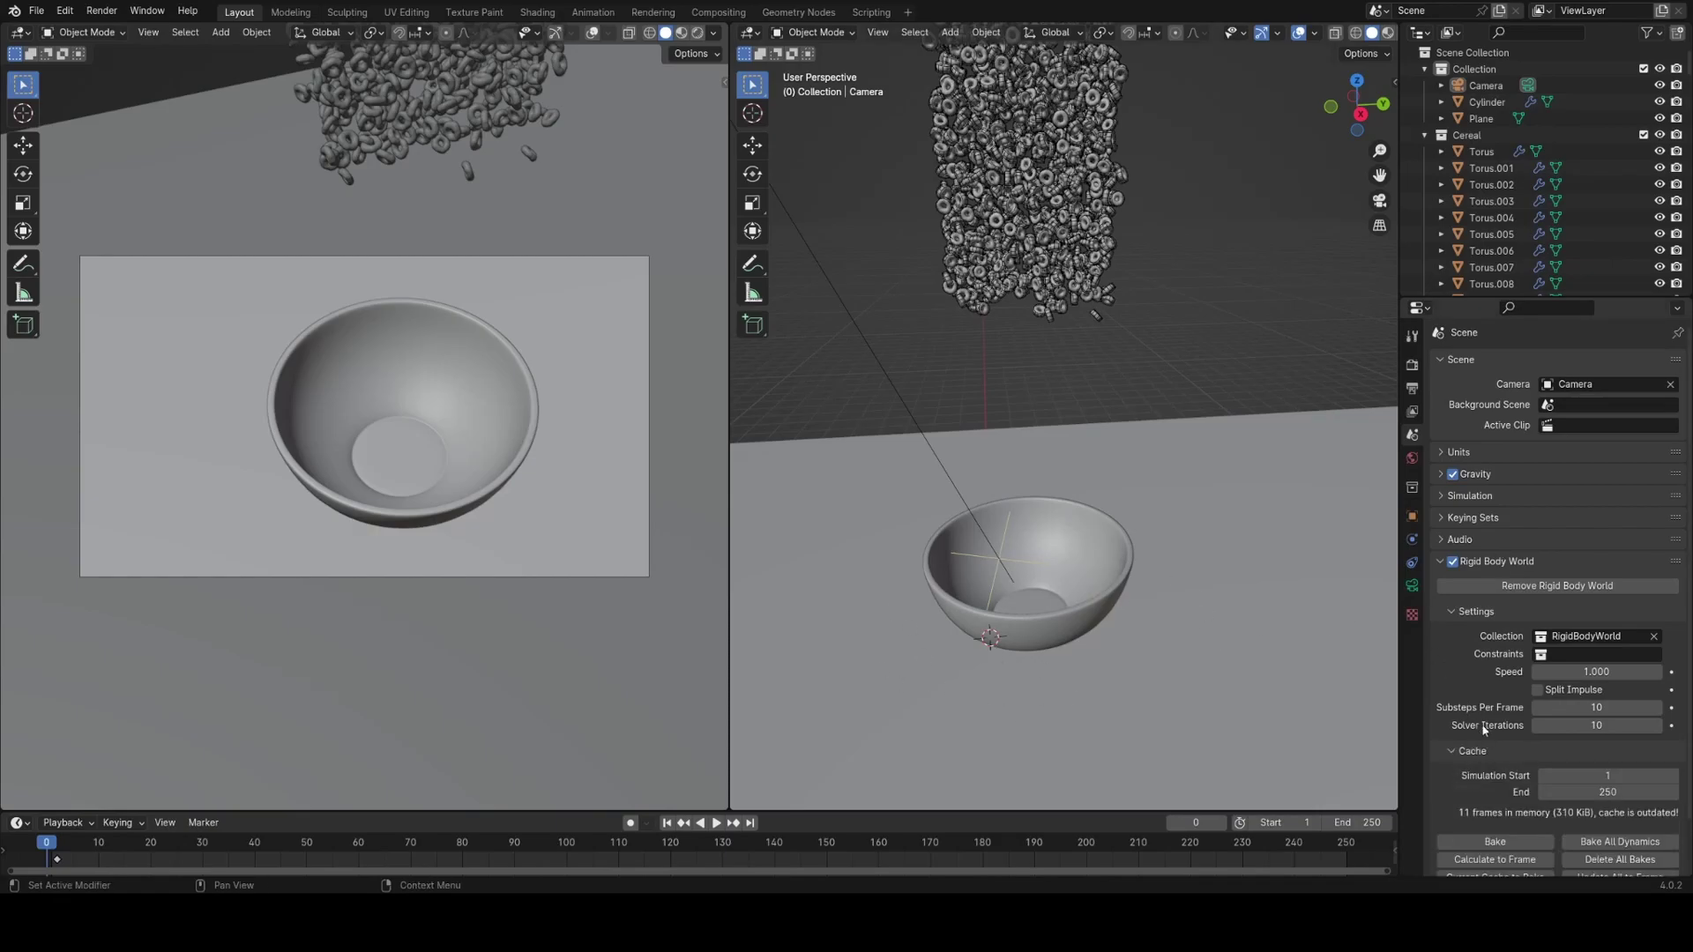
{"action": "scroll", "coordinate": [1476, 728], "scroll_direction": "down", "scroll_amount": 3}
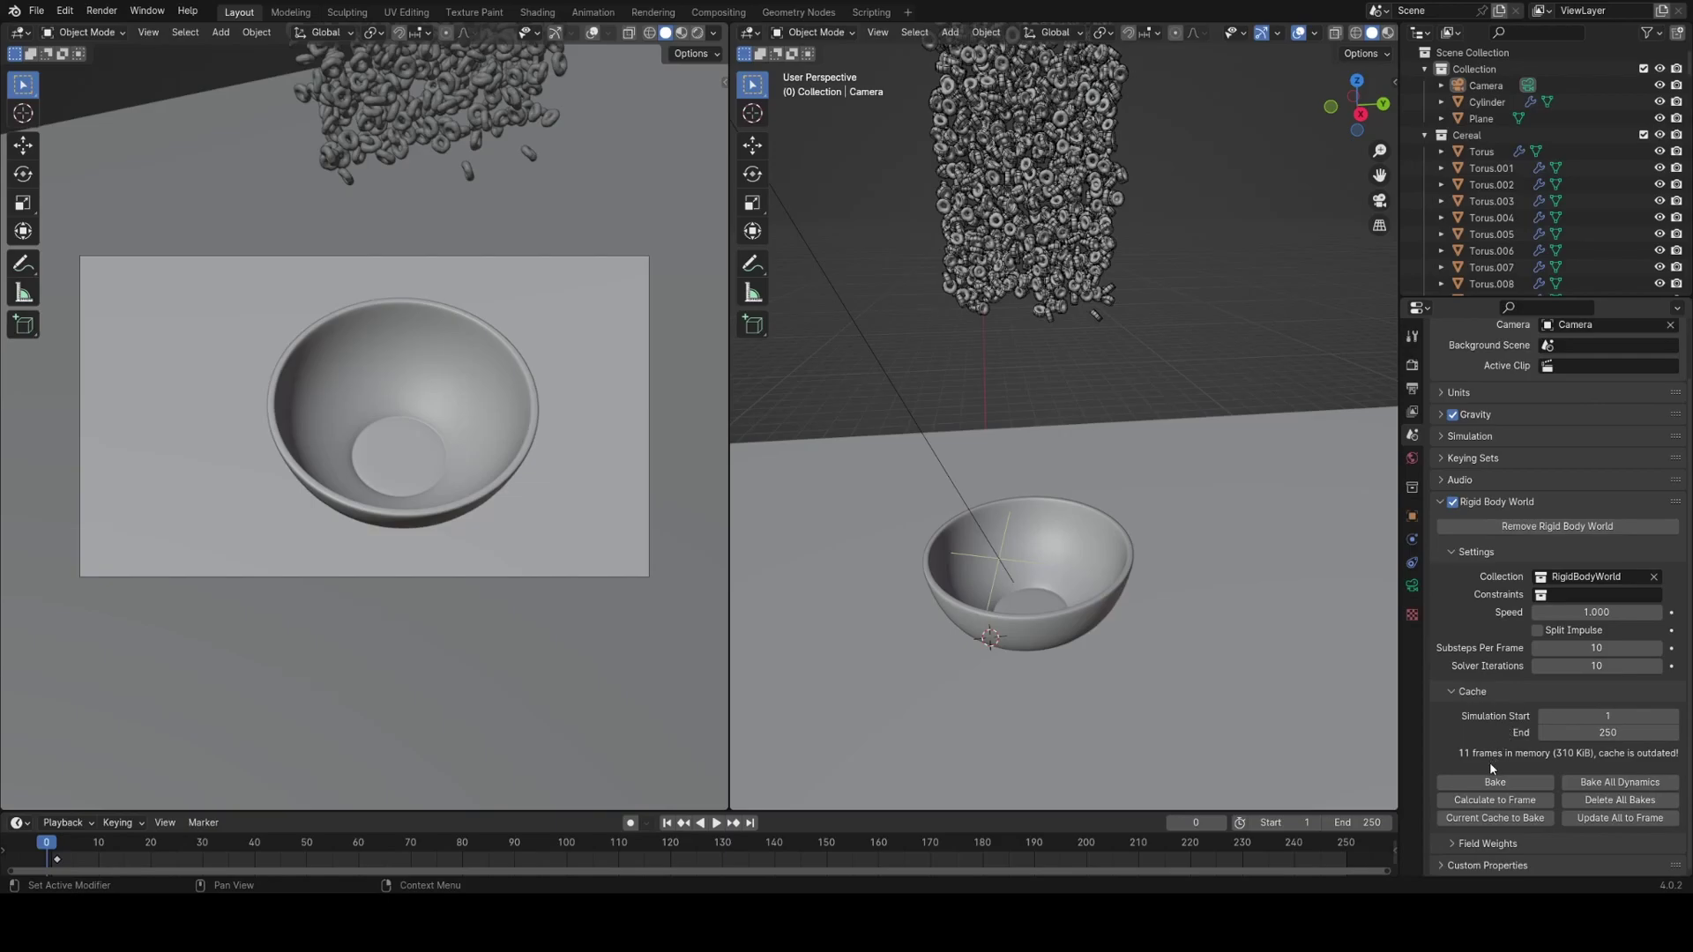
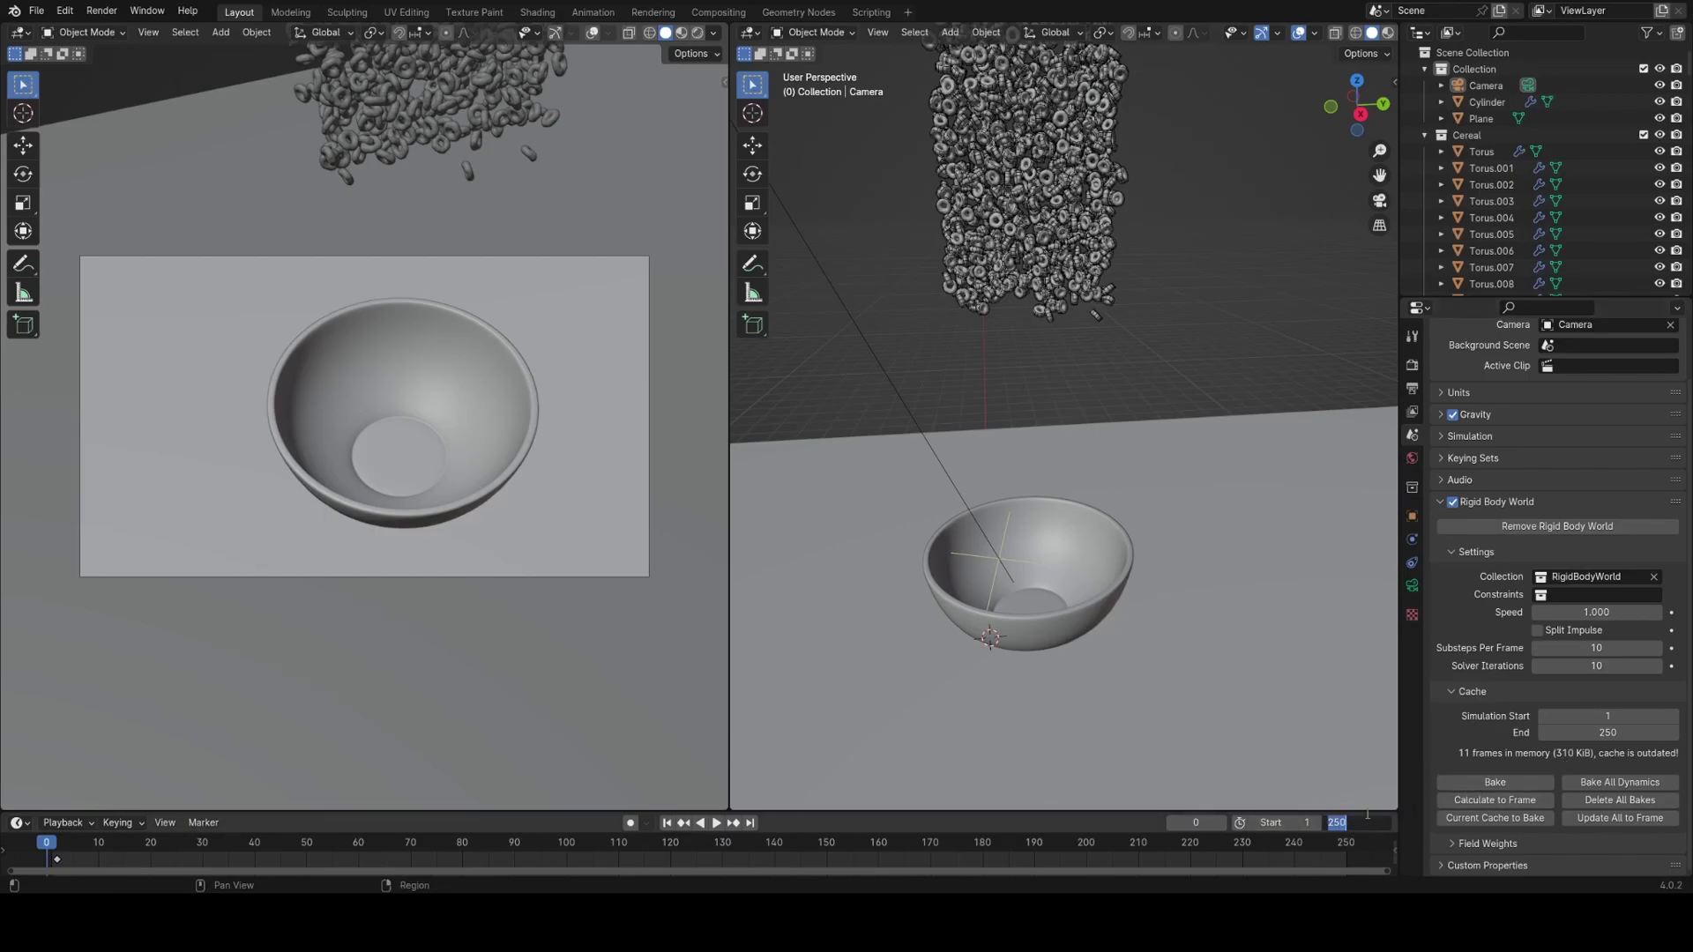
{"action": "type", "text": "0"}
{"action": "key", "text": "Return"}
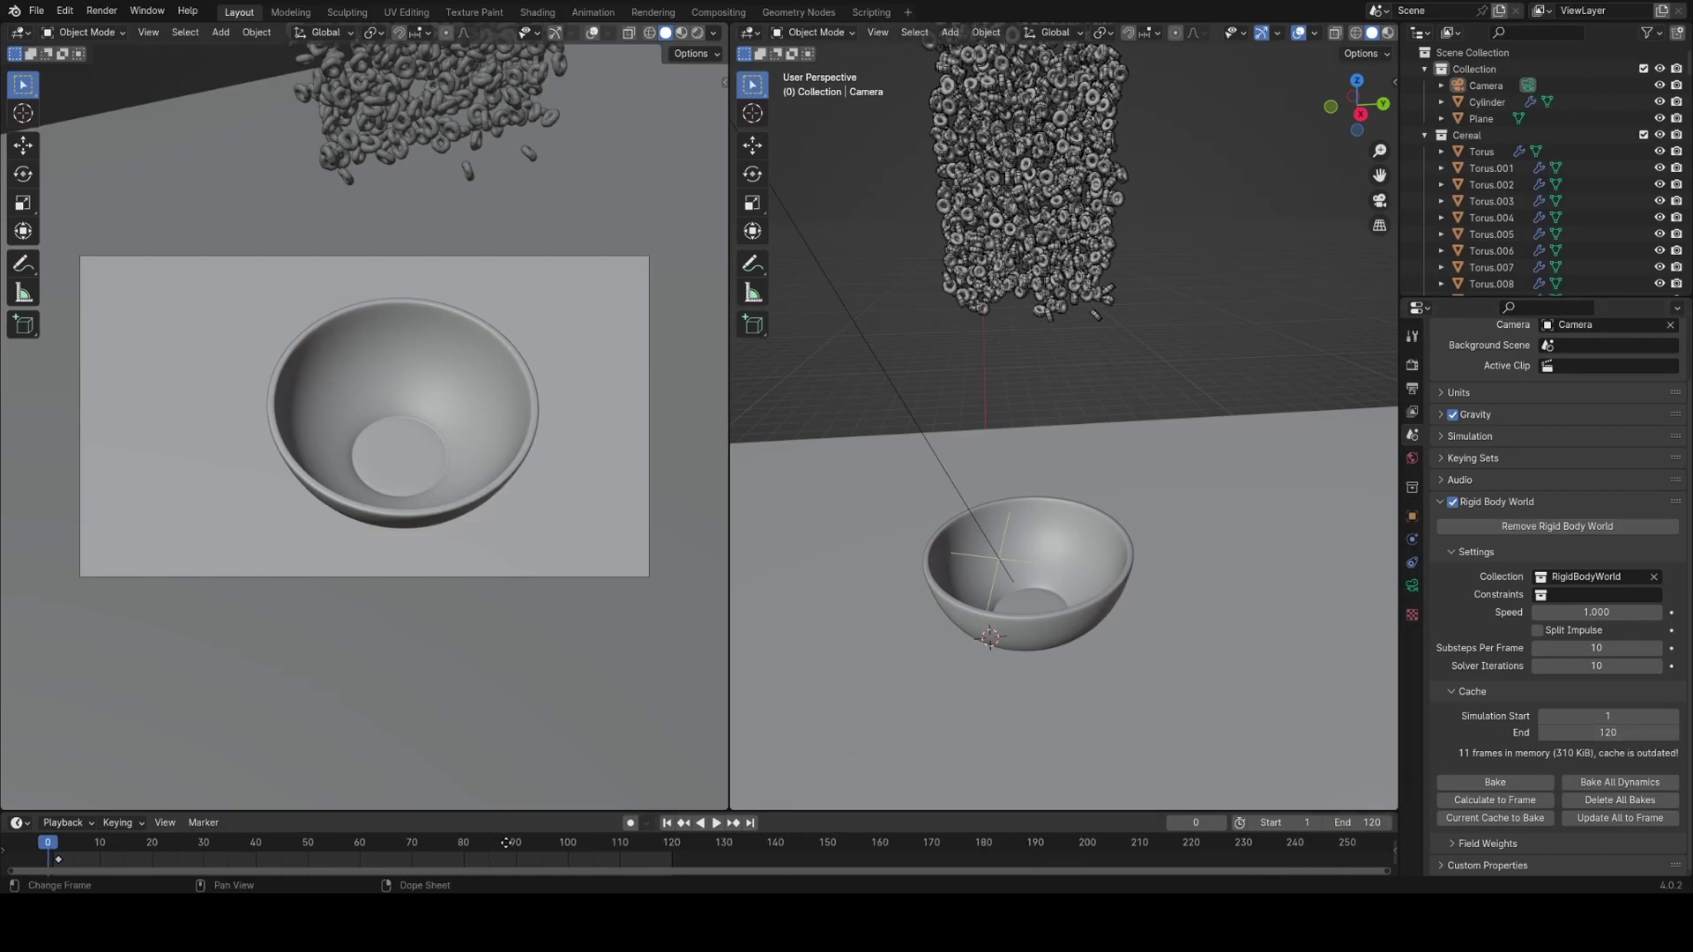
{"action": "scroll", "coordinate": [506, 843], "scroll_direction": "up", "scroll_amount": 3}
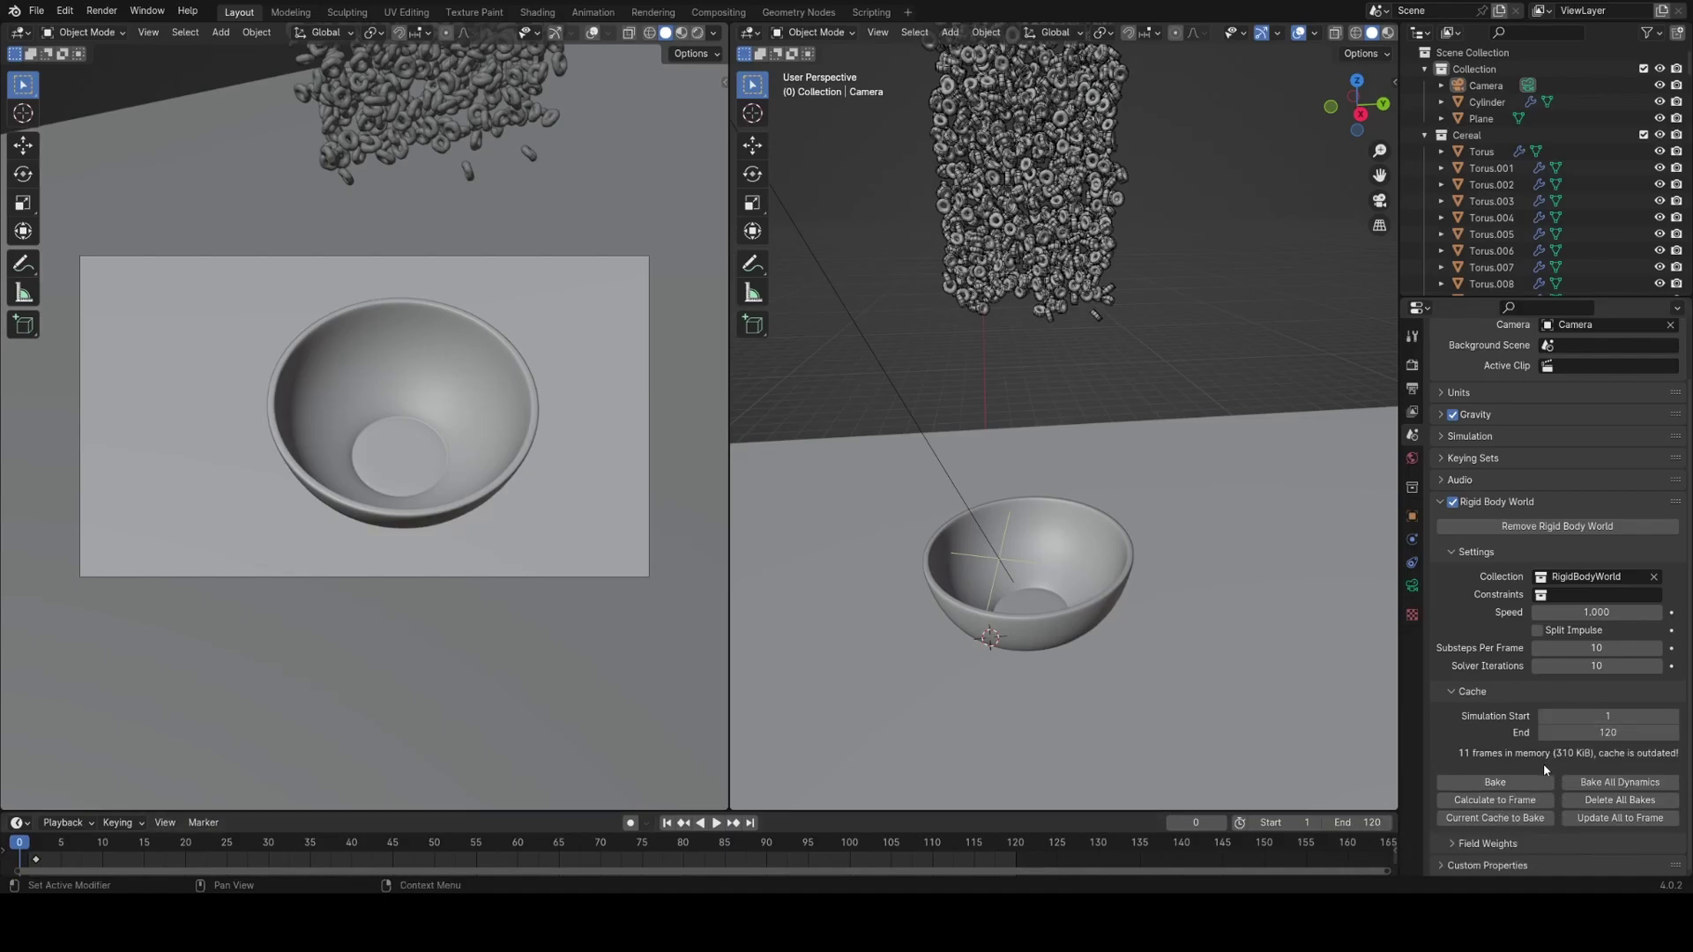
Bake the rigid body simulation and play it back until the cereal has landed in the bowl.
{"action": "left_click", "coordinate": [1504, 780]}
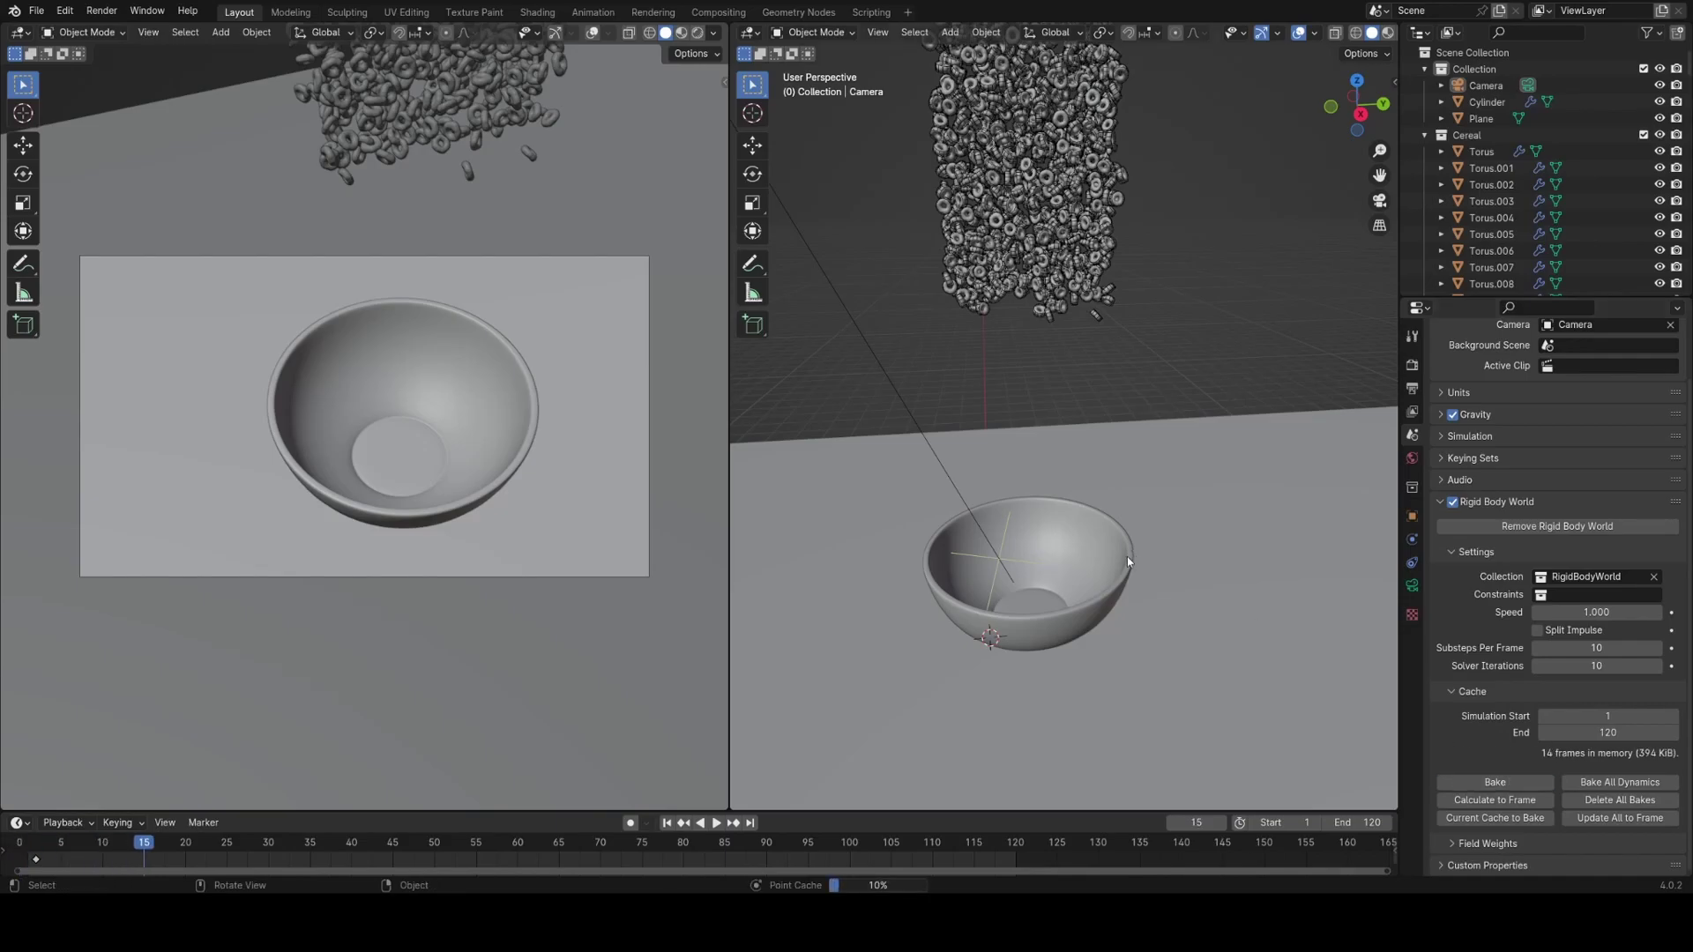
{"action": "key", "text": "space"}
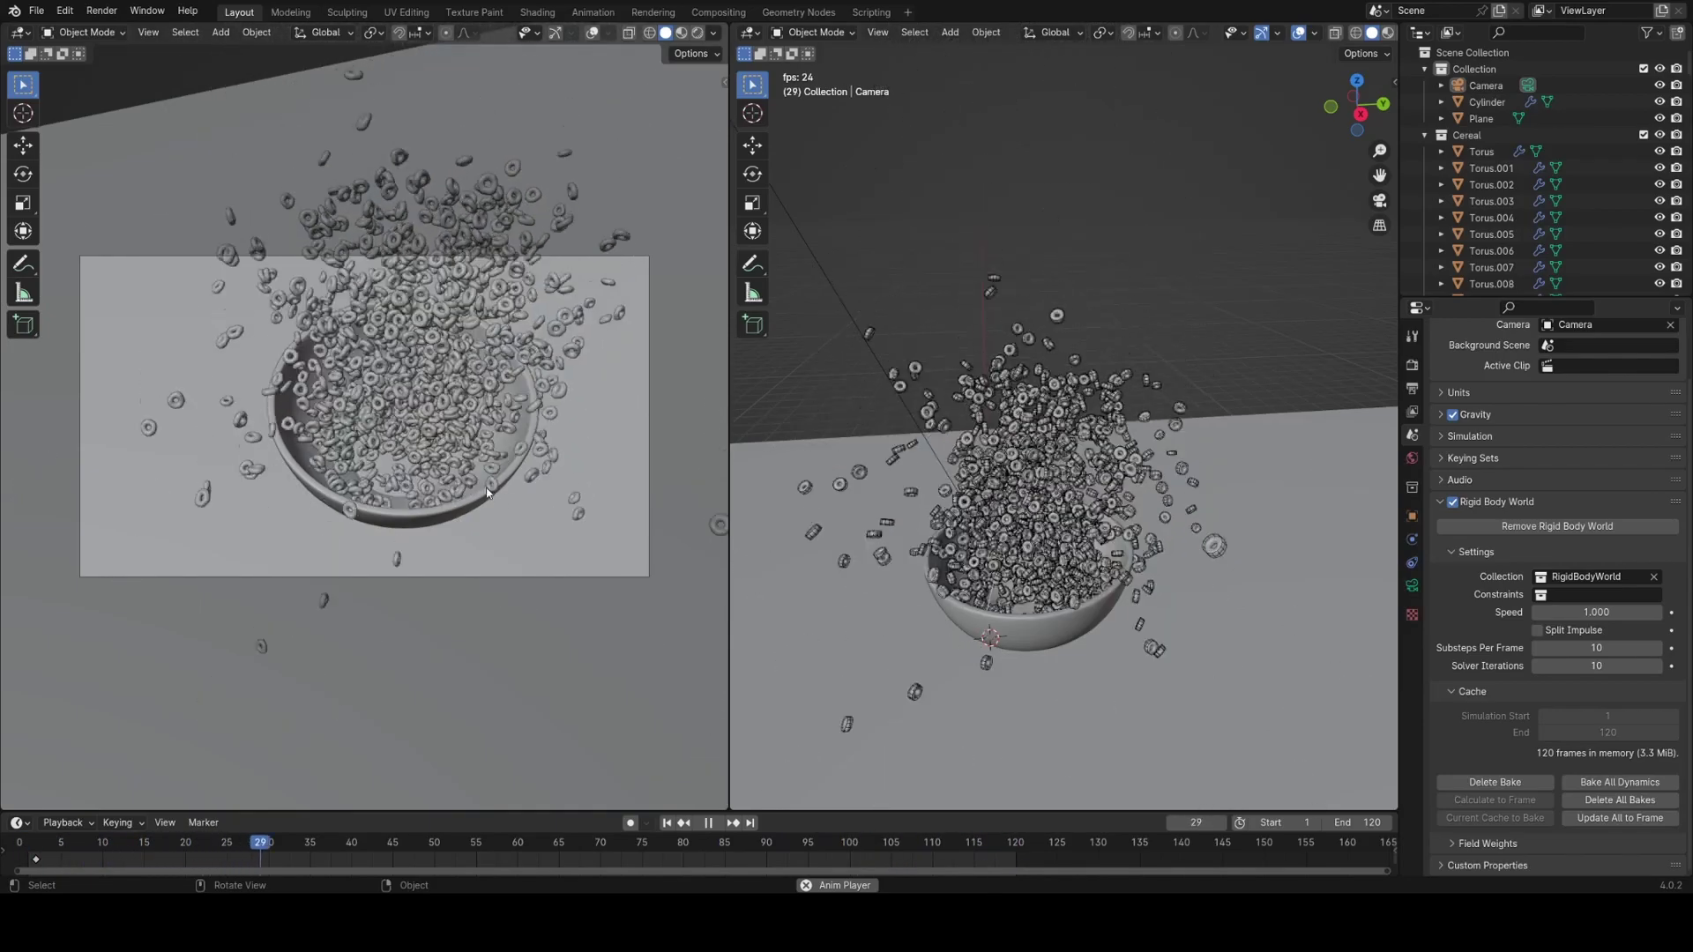
{"action": "key", "text": "space"}
Switch the camera view to rendered shading.
{"action": "key", "text": "z"}
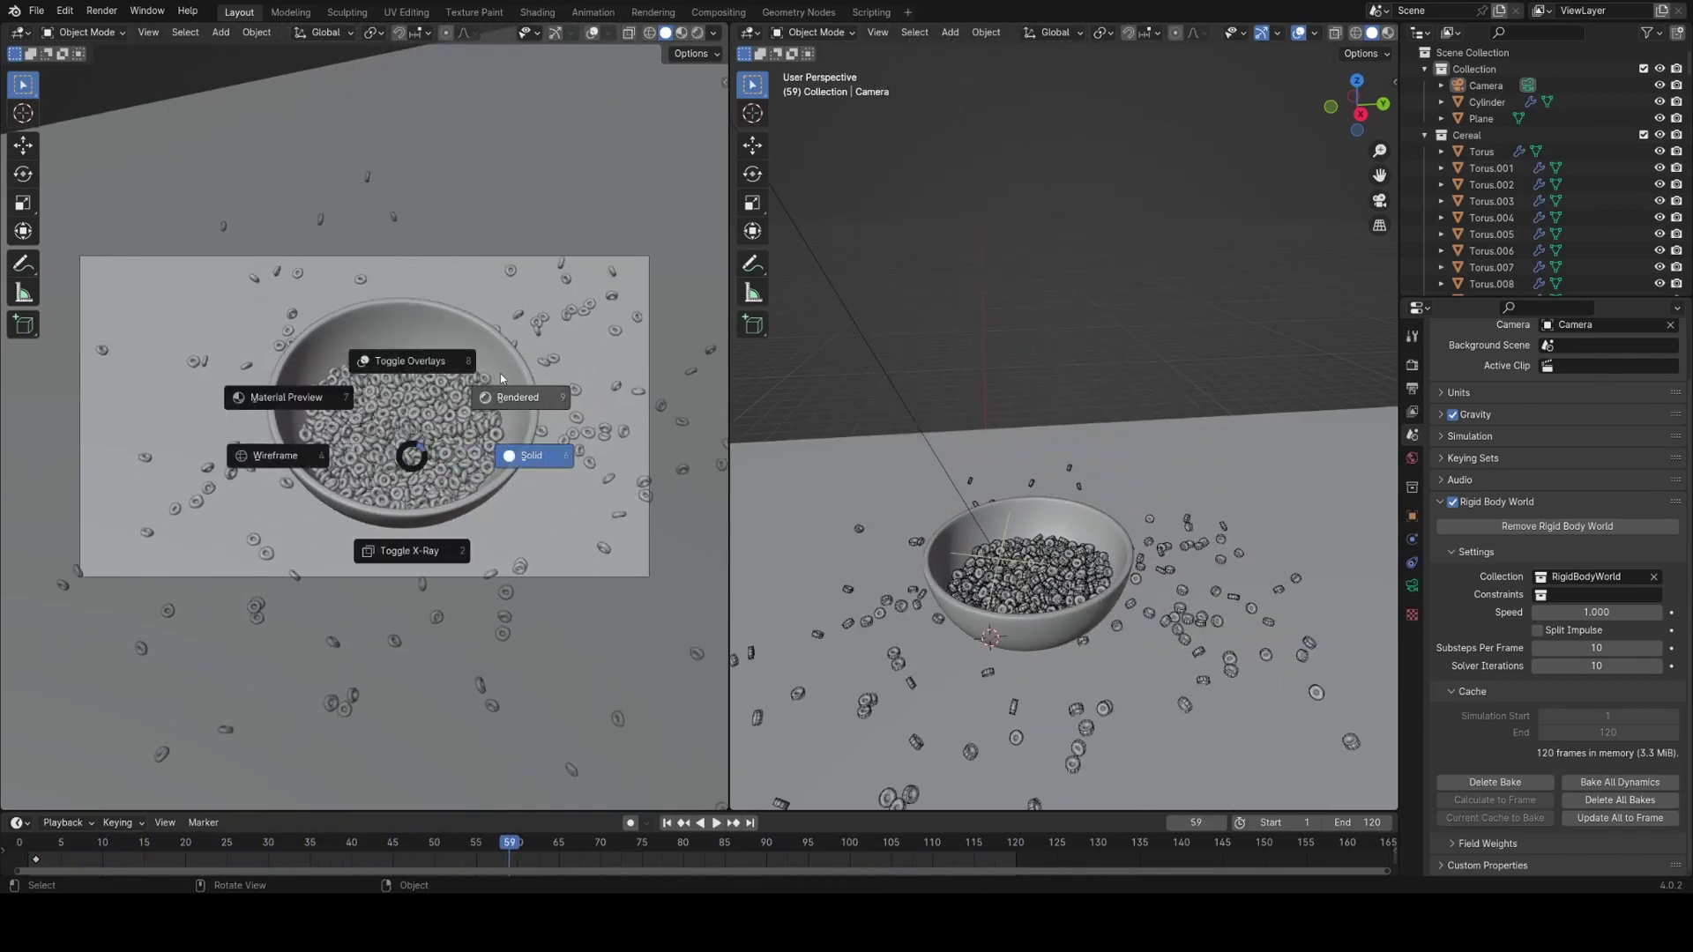
{"action": "left_click", "coordinate": [501, 379]}
{"action": "scroll", "coordinate": [1075, 486], "scroll_direction": "down", "scroll_amount": 1}
{"action": "middle_click_drag", "start_coordinate": [1164, 582], "coordinate": [1087, 448]}
{"action": "scroll", "coordinate": [1088, 448], "scroll_direction": "up", "scroll_amount": 3}
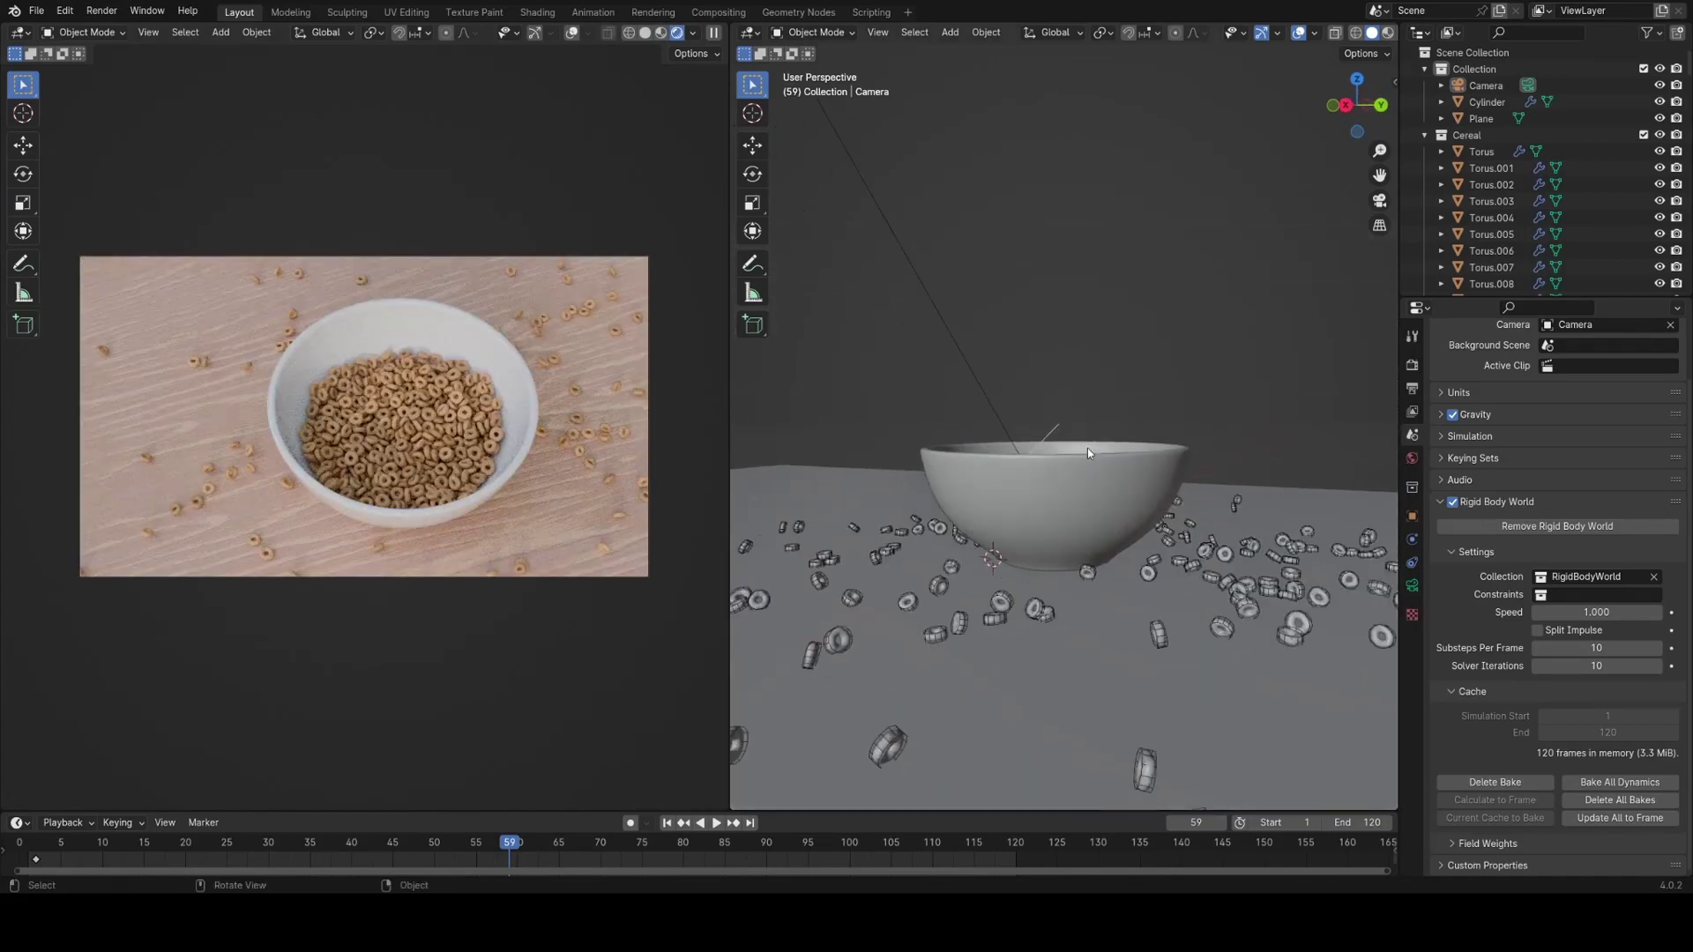
Replay the baked simulation and examine from above how the cereal scatters around the bowl.
{"action": "left_click", "coordinate": [1185, 590]}
{"action": "middle_click_drag", "start_coordinate": [1185, 590], "coordinate": [1129, 617]}
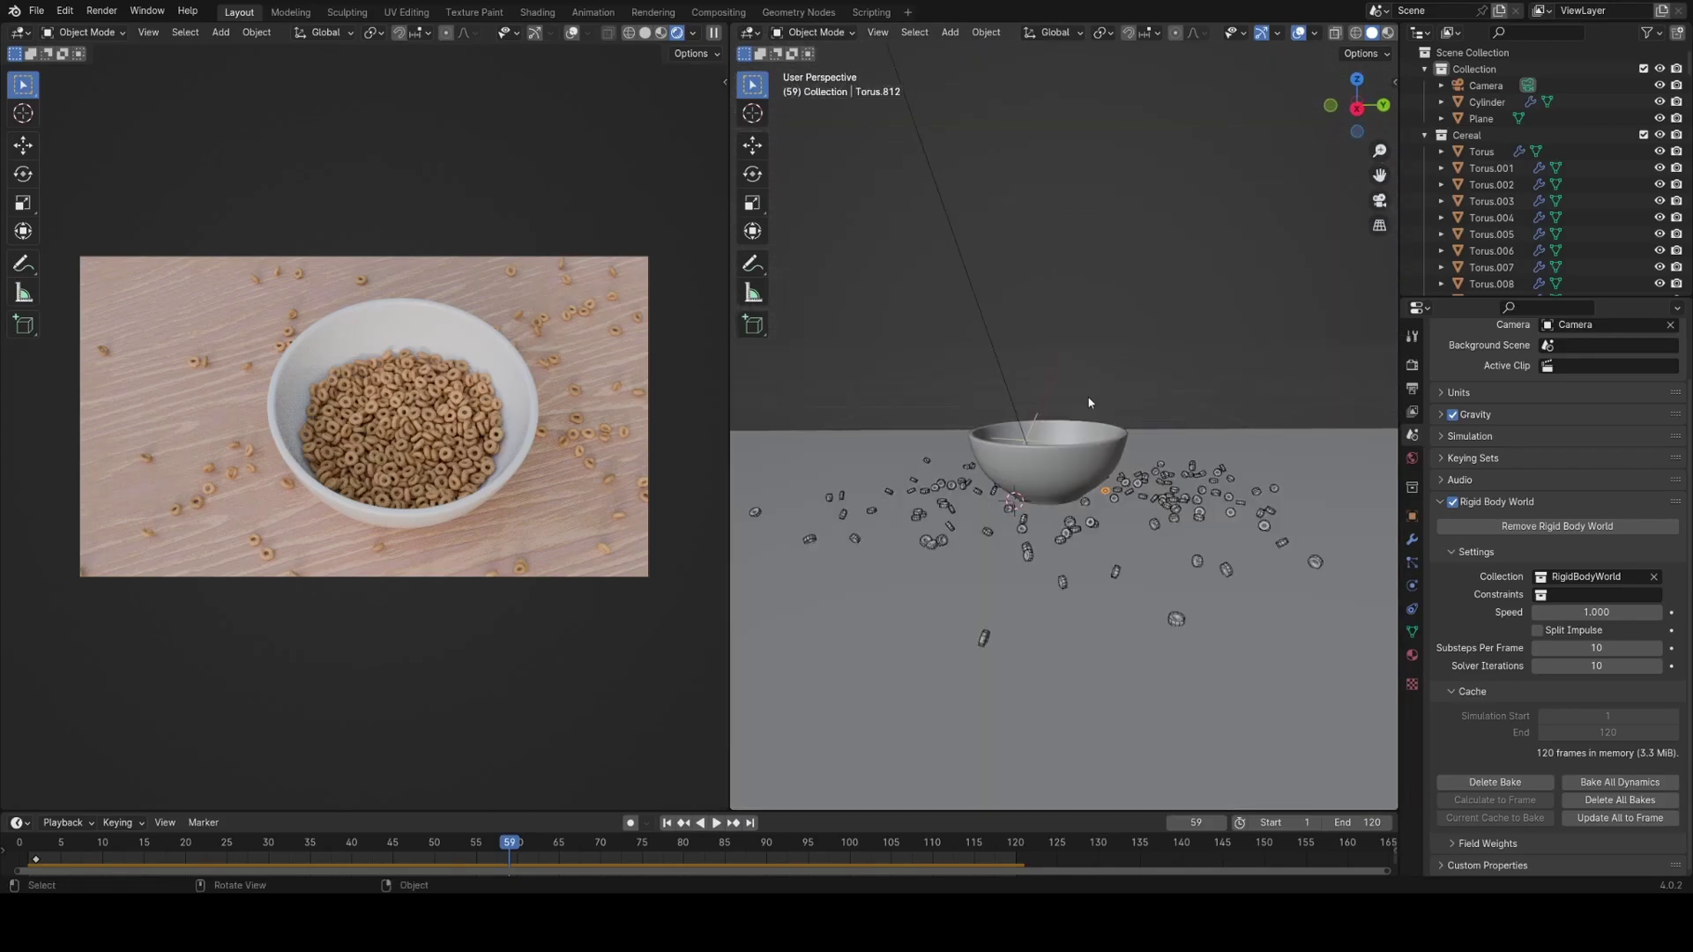
{"action": "key", "text": "space"}
{"action": "middle_click_drag", "start_coordinate": [1138, 300], "coordinate": [1139, 491]}
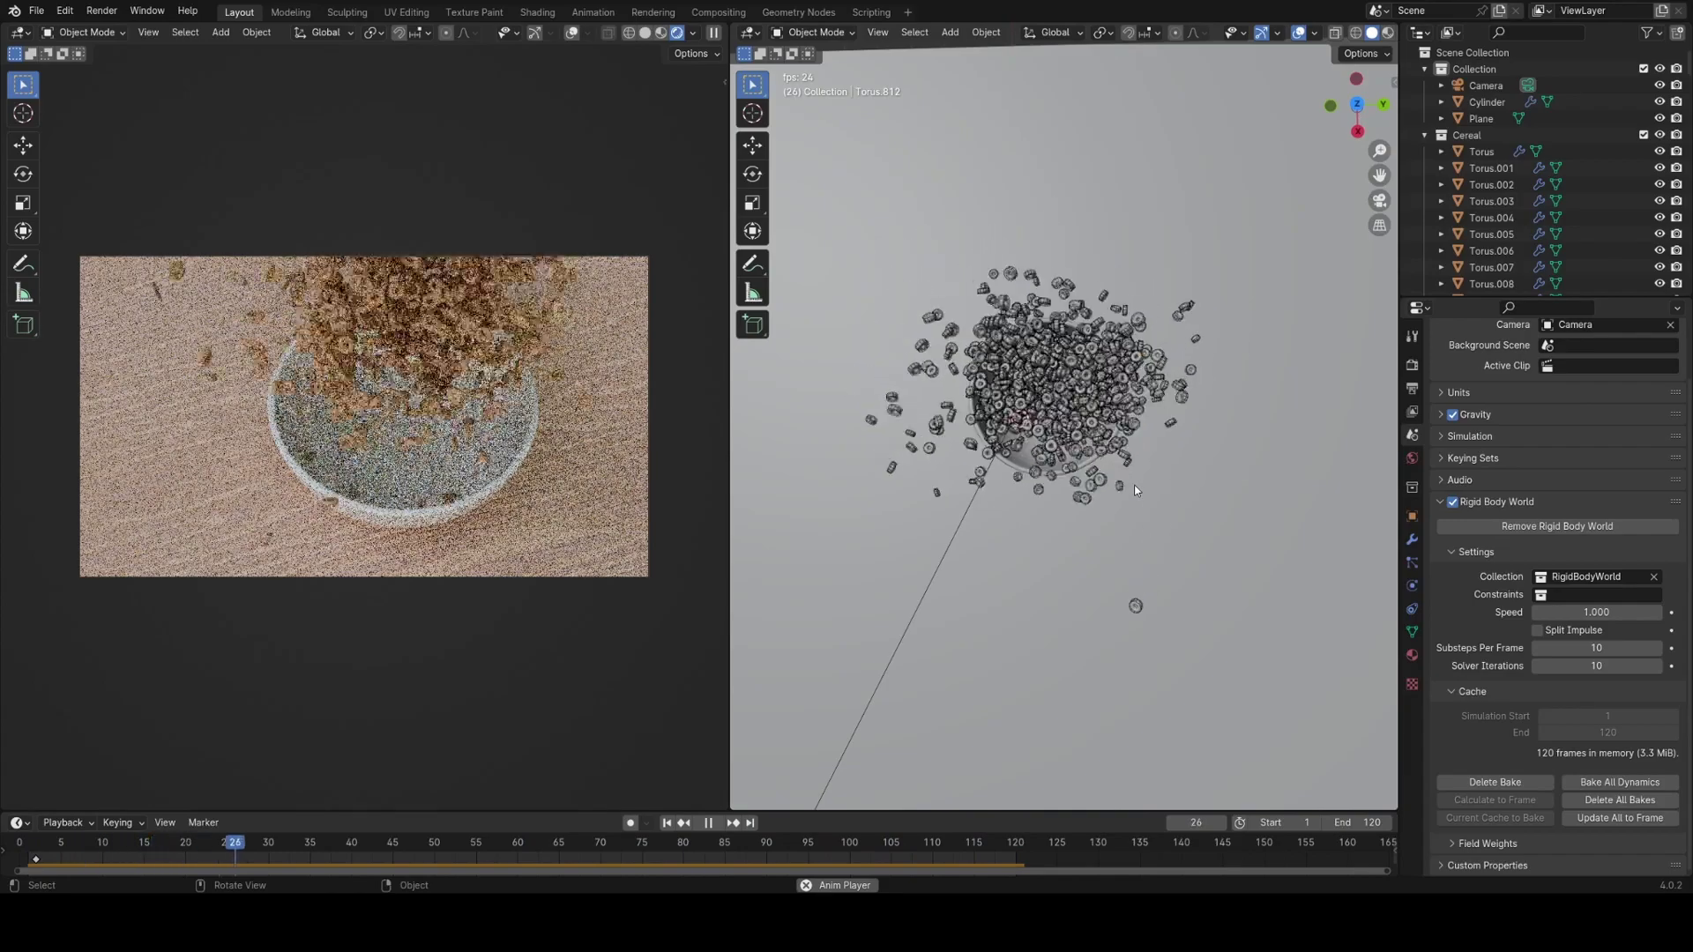
{"action": "key", "text": "space"}
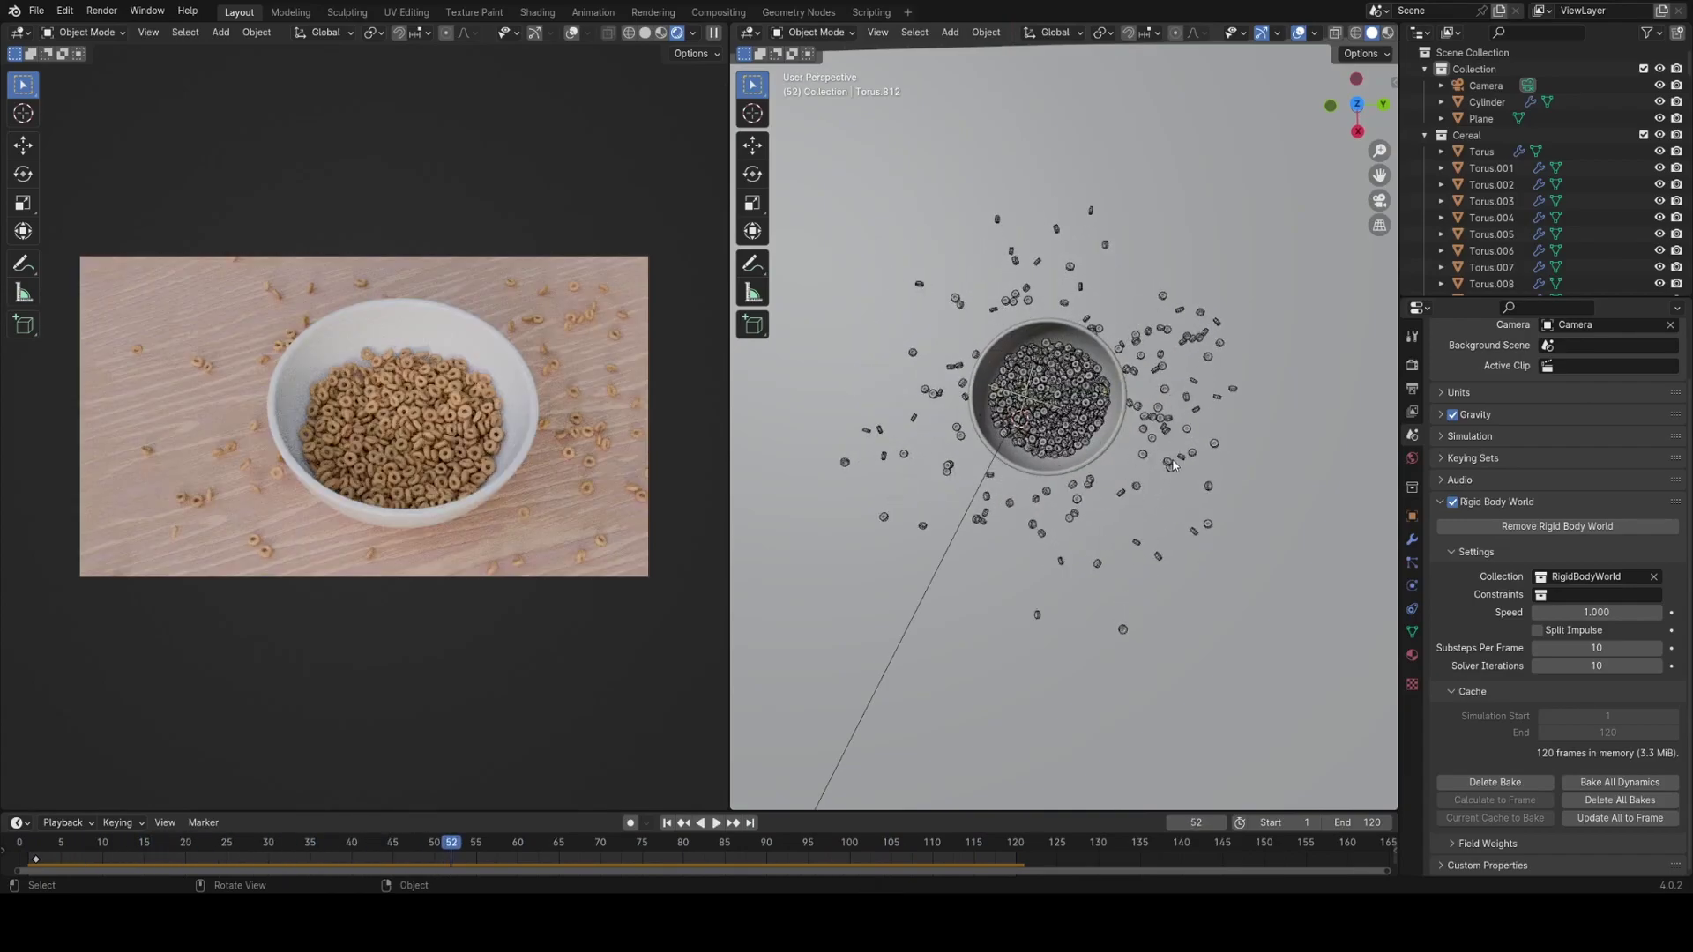
Turn on Scene World lighting for the rendered camera view and set the world's background strength to 0.
{"action": "left_click", "coordinate": [1413, 364]}
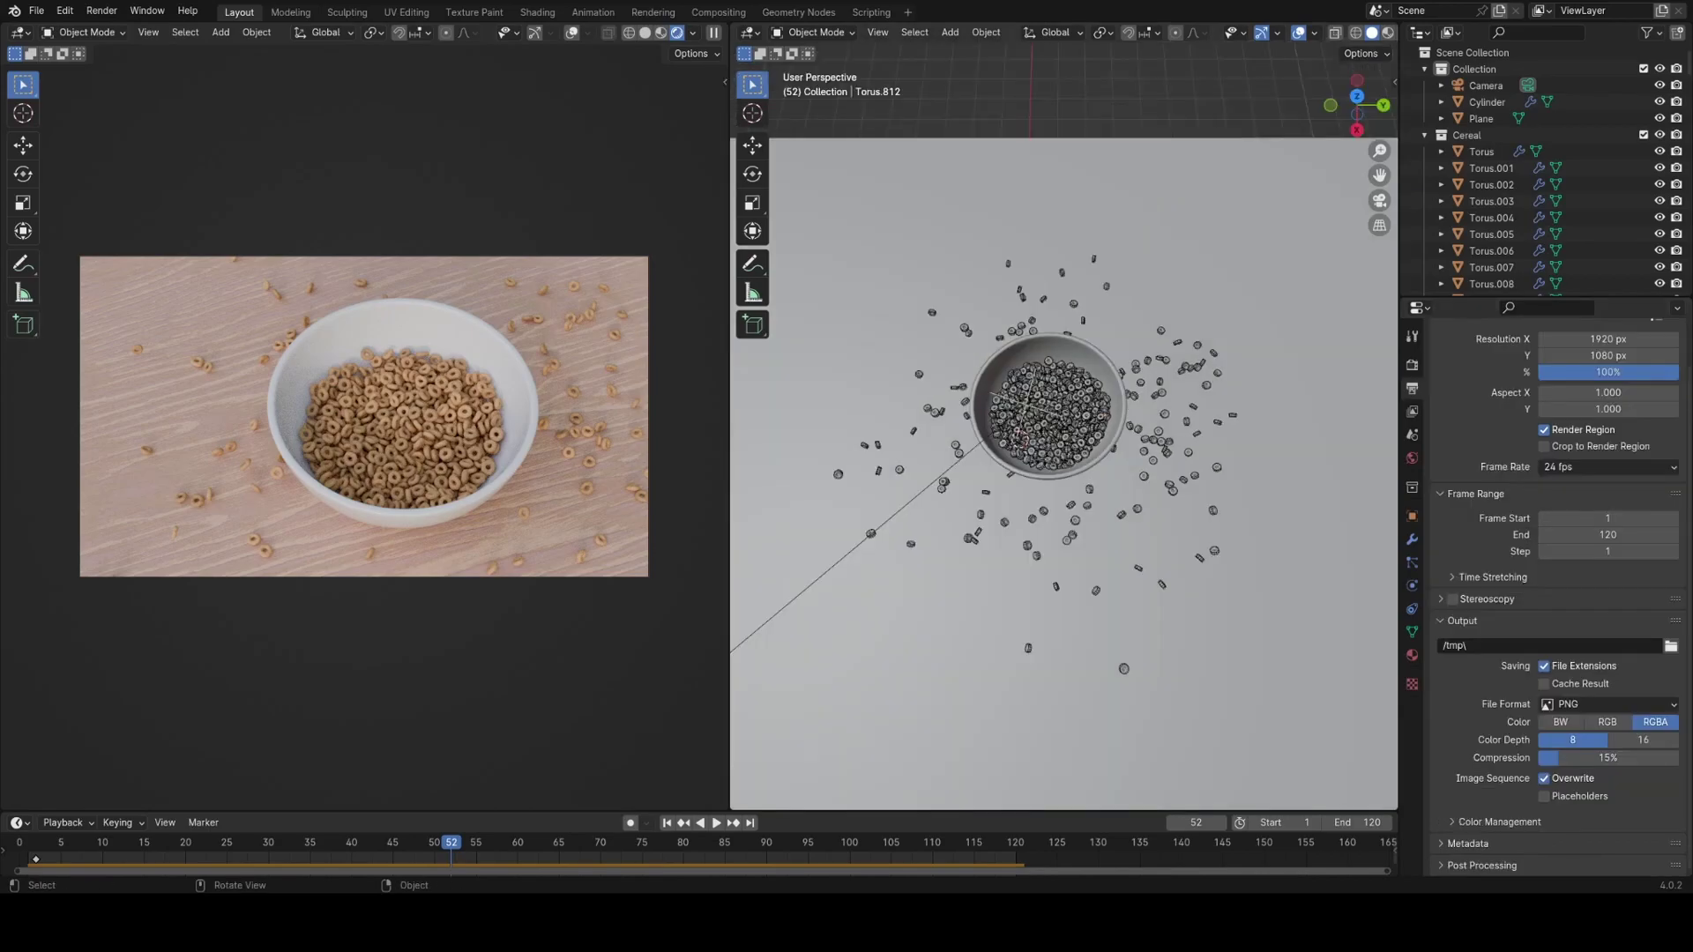
{"action": "middle_click_drag", "start_coordinate": [1049, 309], "coordinate": [1047, 370]}
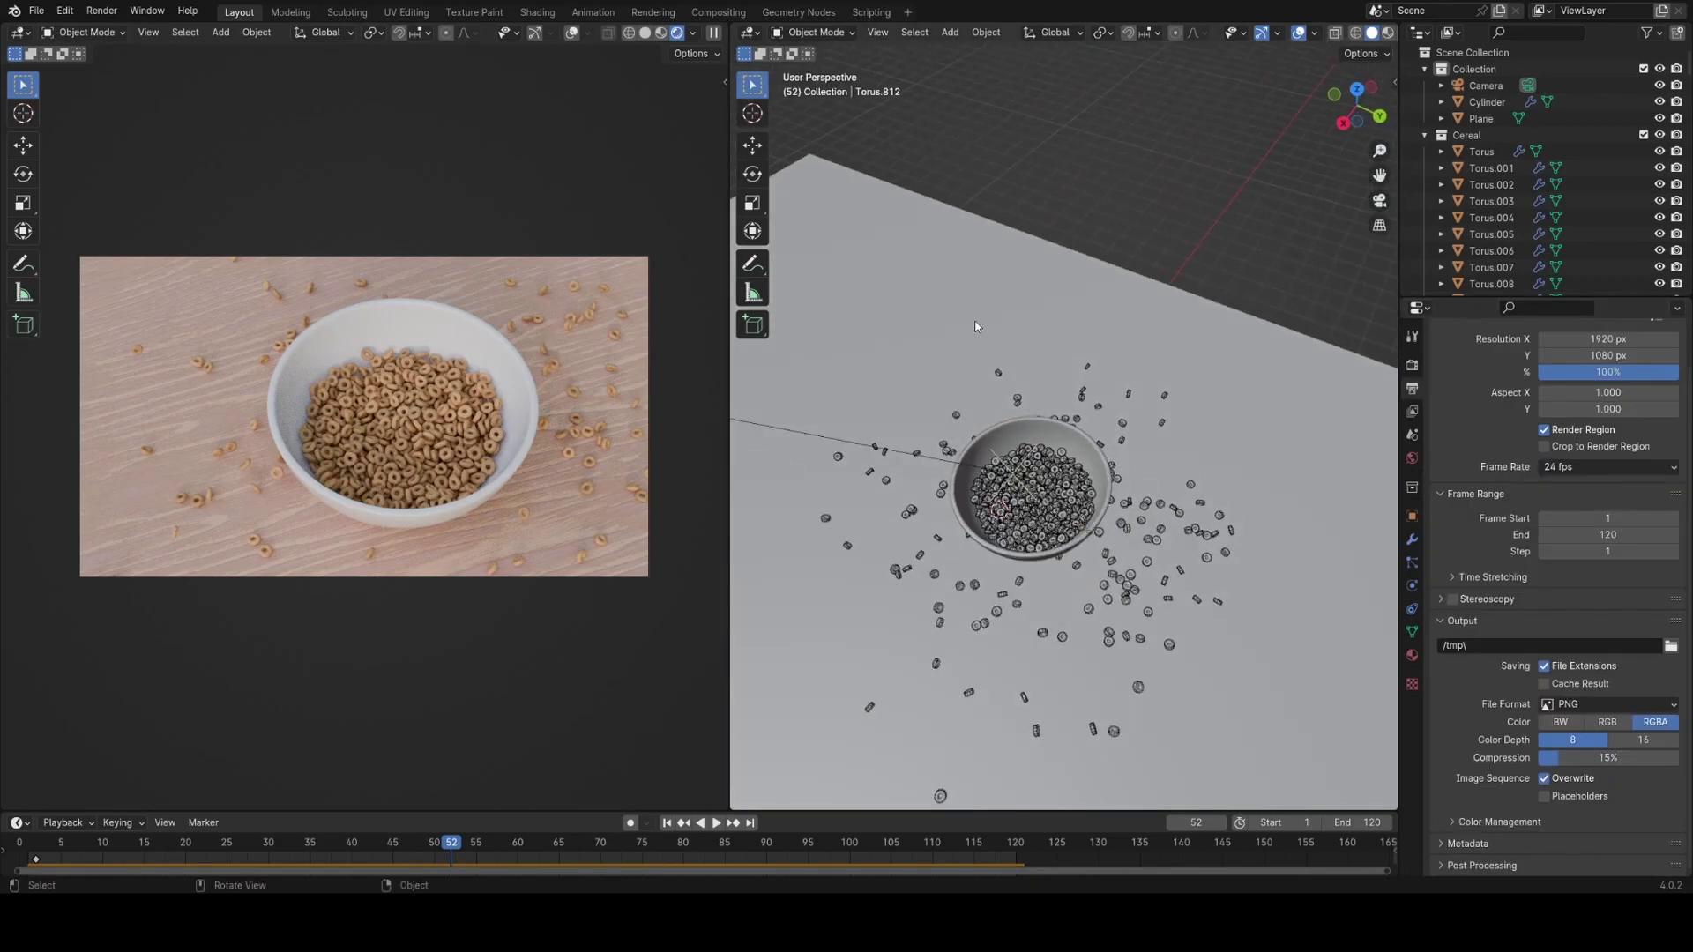
{"action": "left_click", "coordinate": [694, 34]}
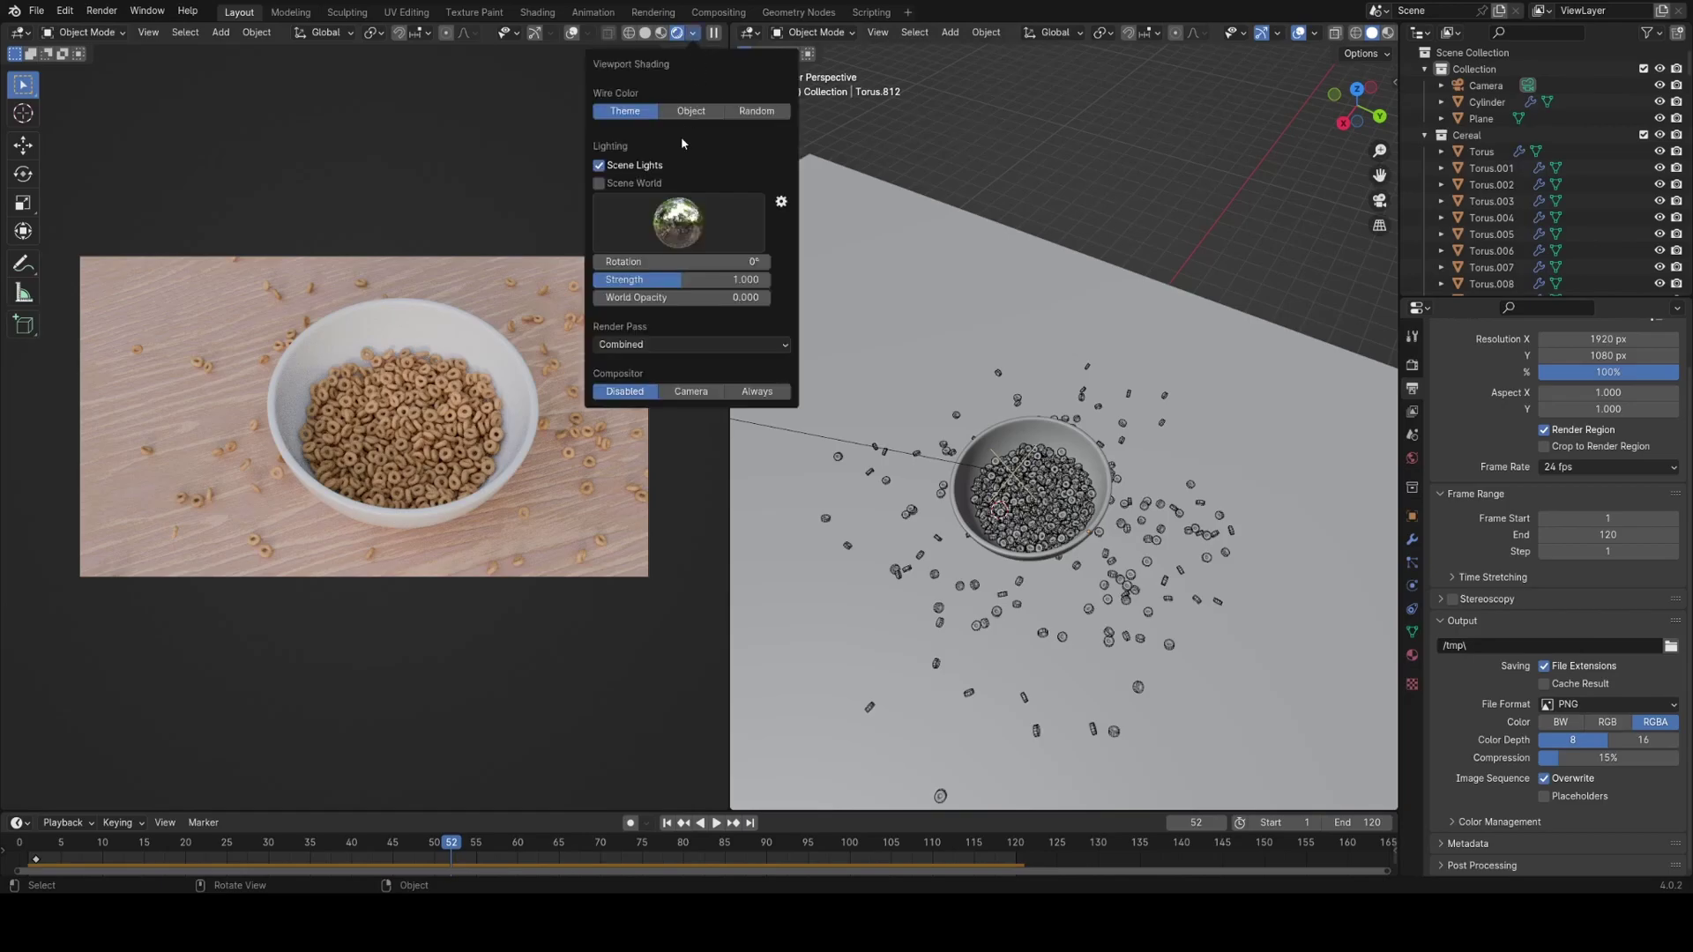
{"action": "left_click", "coordinate": [619, 186]}
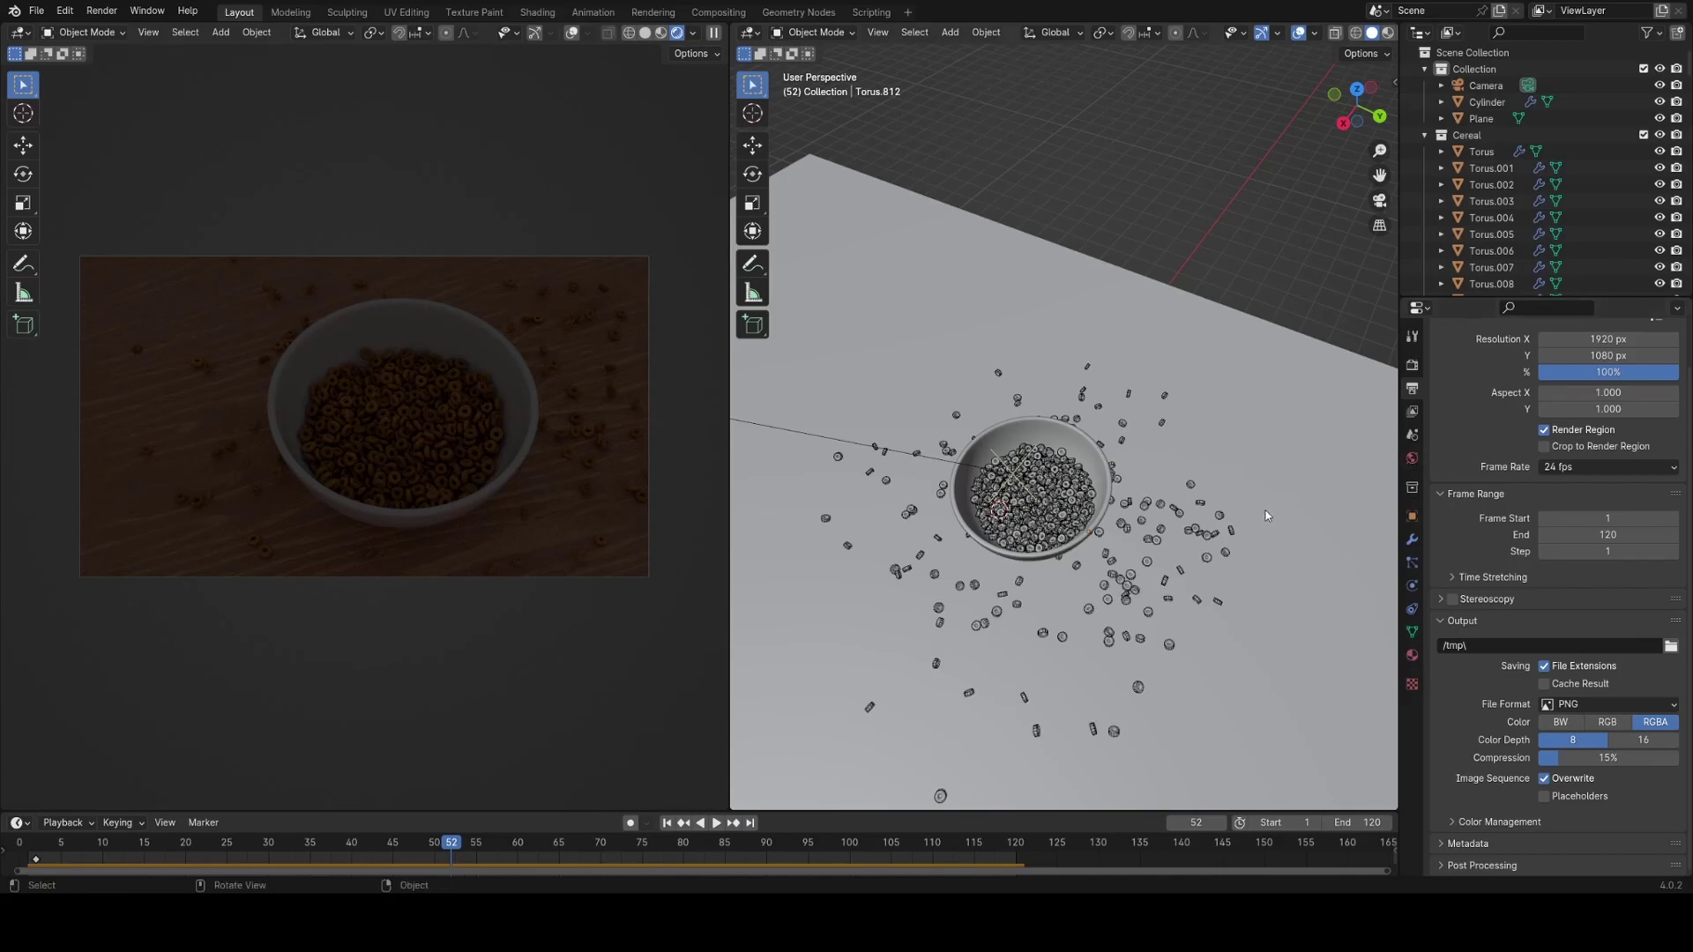
{"action": "left_click", "coordinate": [1412, 457]}
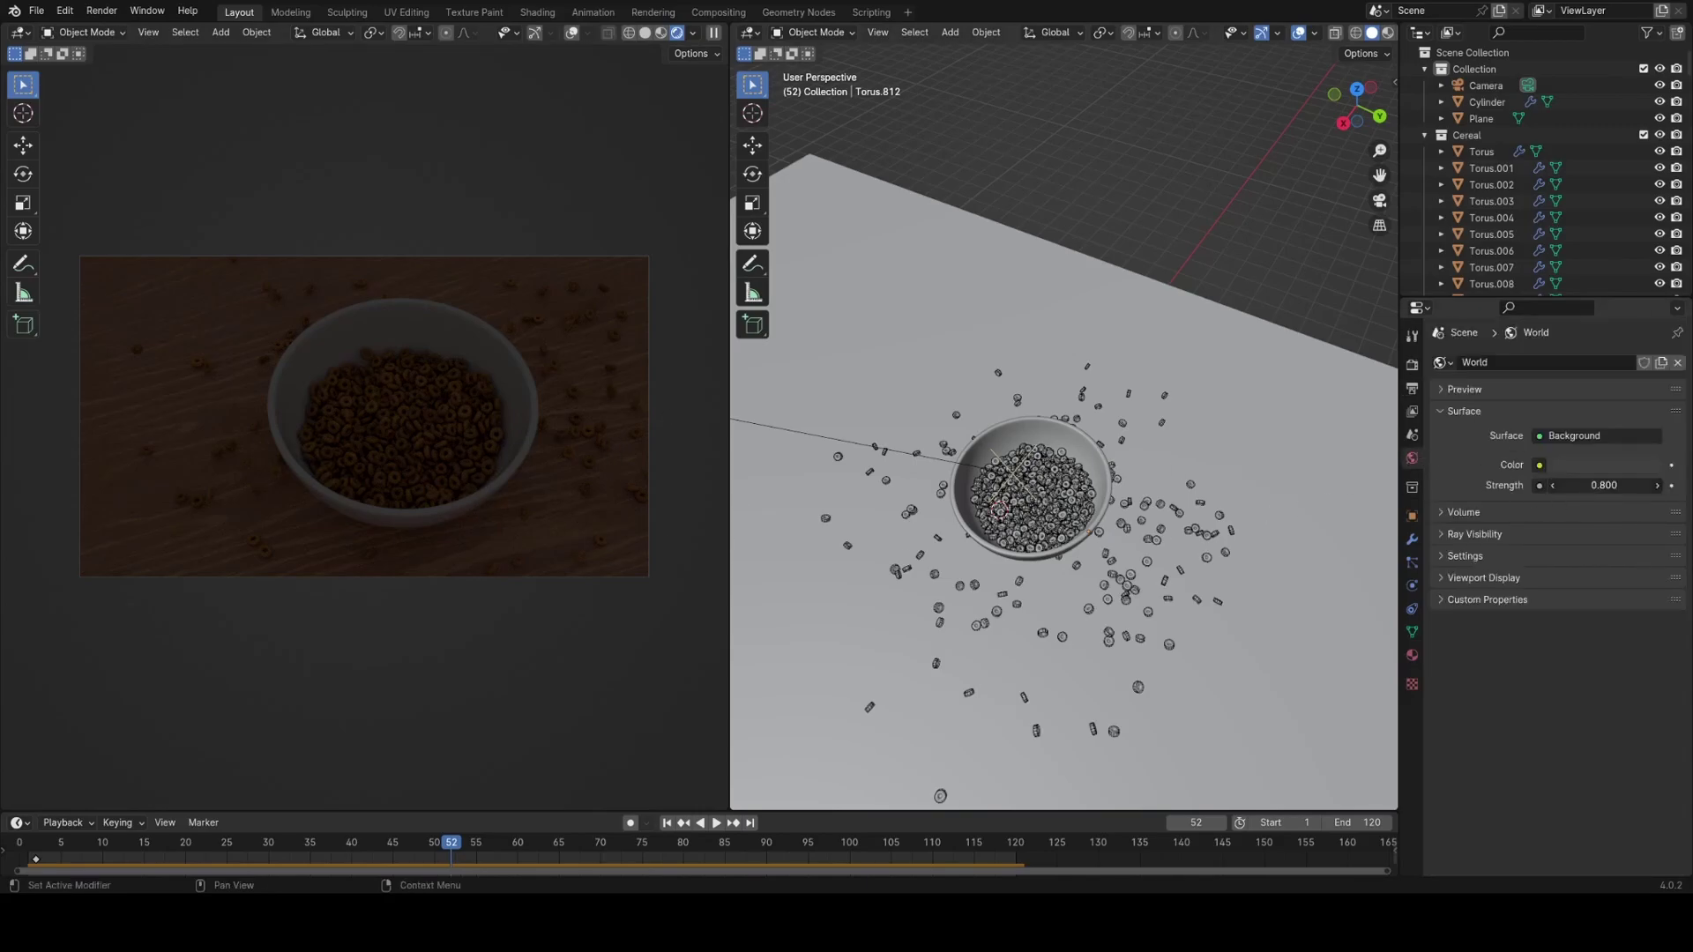
{"action": "left_click_drag", "start_coordinate": [1603, 486], "coordinate": [1543, 486]}
Add a sun light and place it above the bowl.
{"action": "middle_click_drag", "start_coordinate": [1177, 600], "coordinate": [1077, 491]}
{"action": "key", "text": "shift+a"}
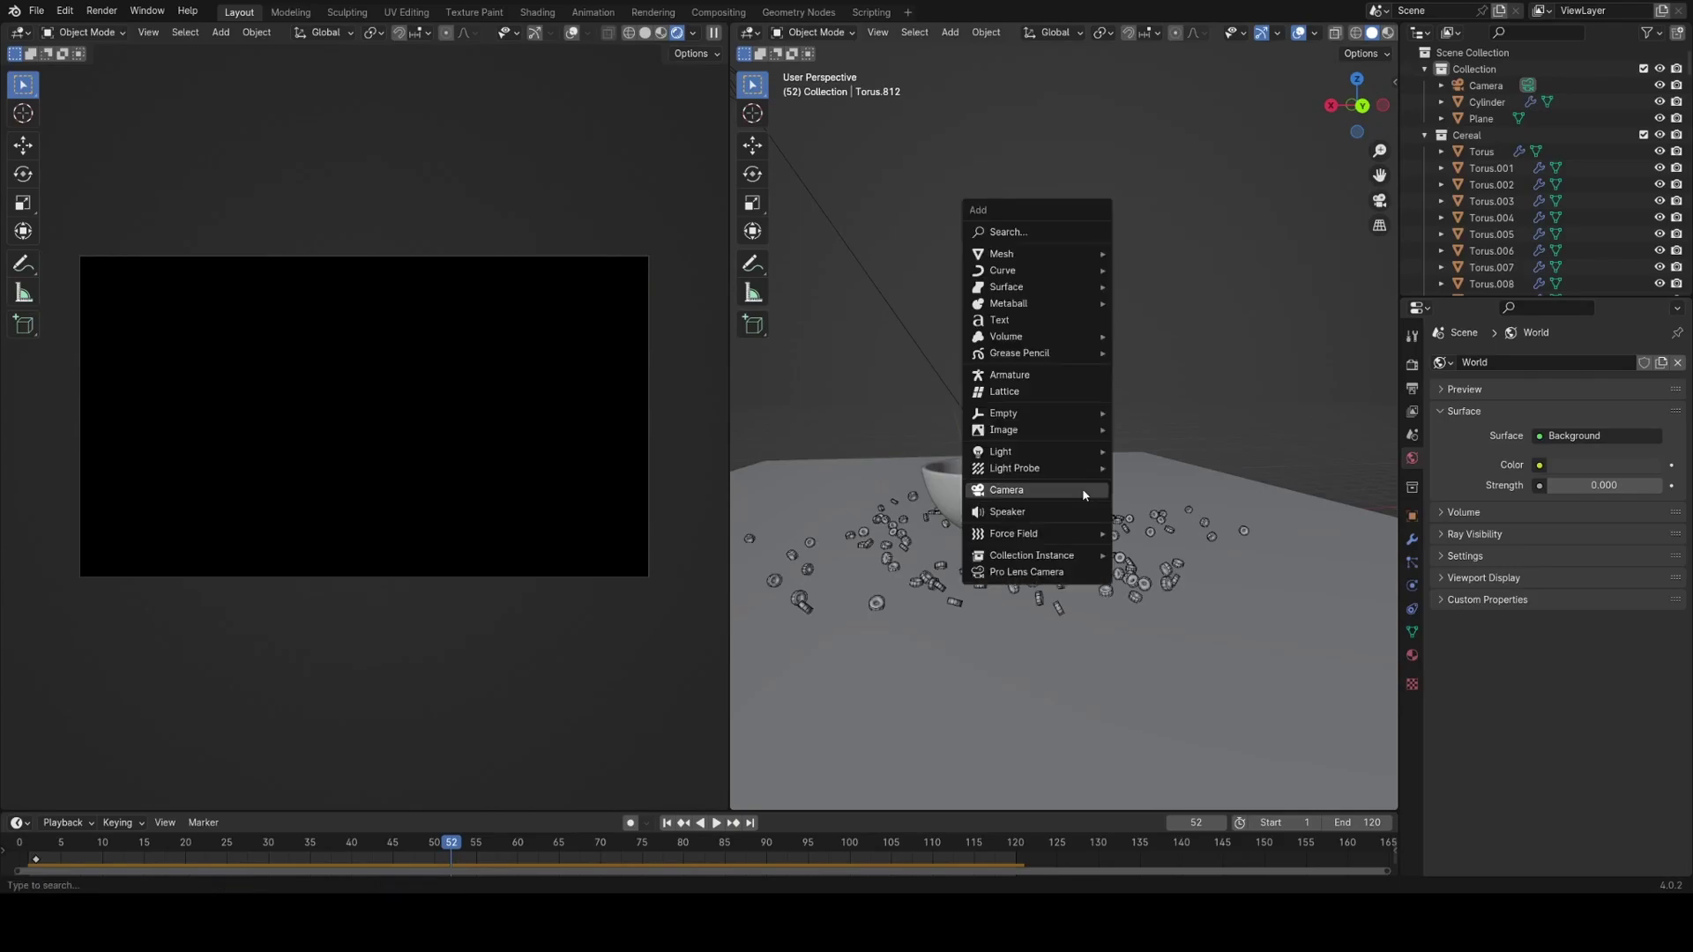
{"action": "mouse_move", "coordinate": [1055, 451]}
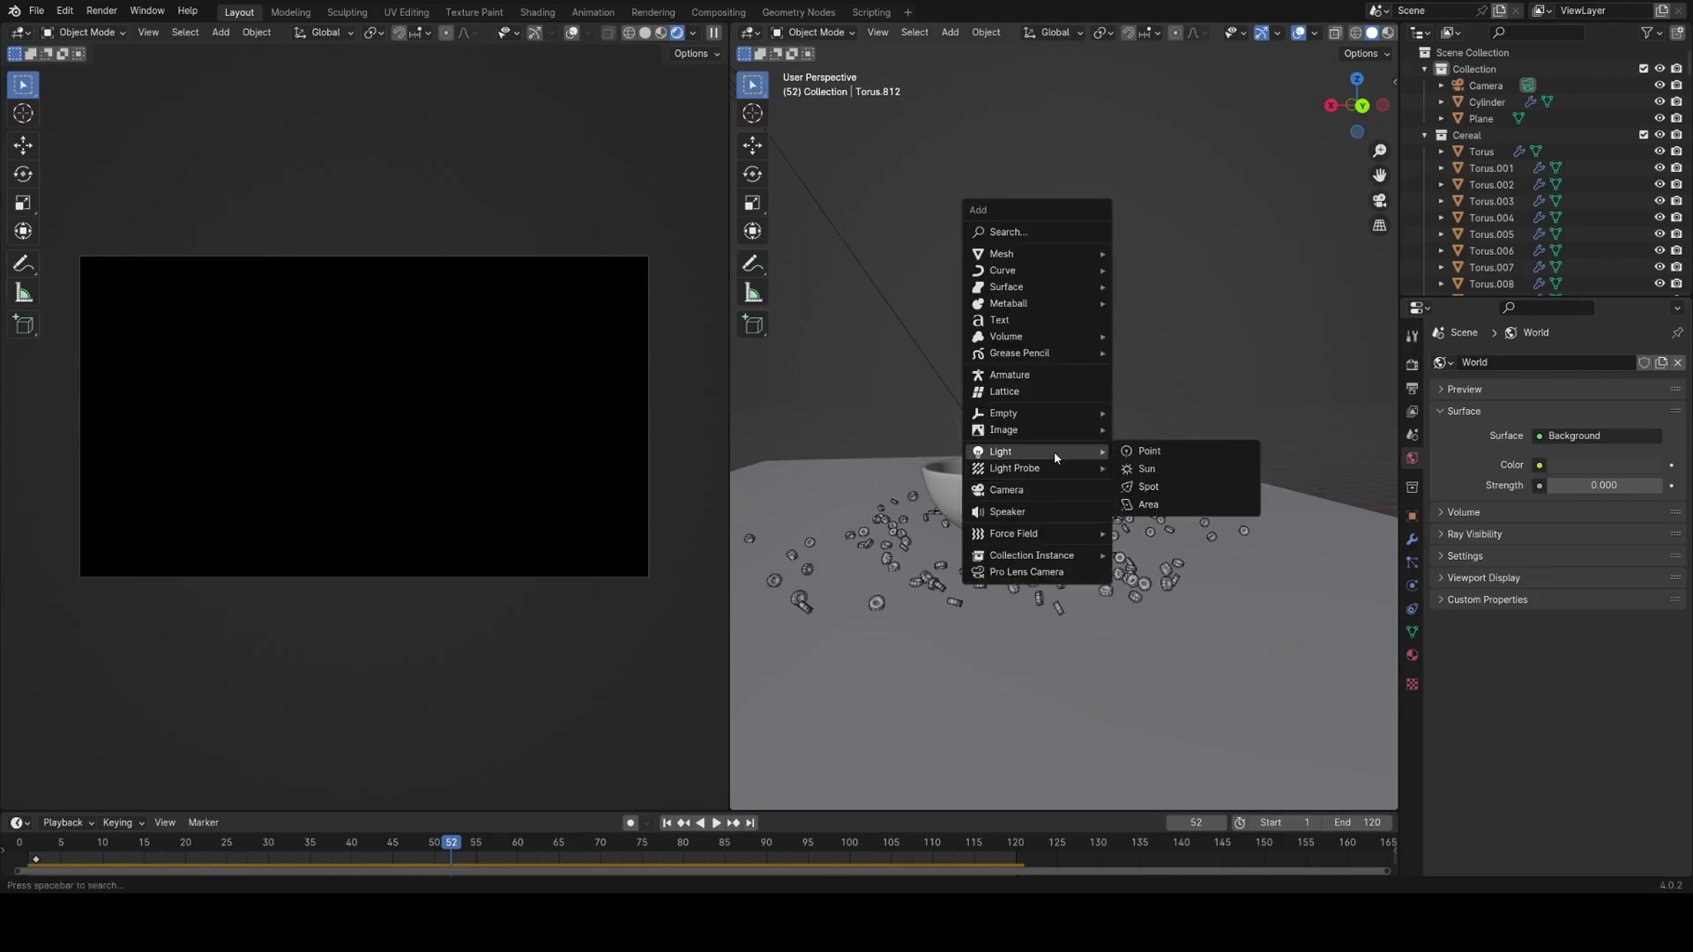
{"action": "left_click", "coordinate": [1160, 472]}
{"action": "key", "text": "g"}
{"action": "left_click", "coordinate": [1221, 452]}
Rotate the sun freely so its light falls across the bowl at a low angle and casts a long side shadow.
{"action": "middle_click_drag", "start_coordinate": [1221, 451], "coordinate": [1390, 476]}
{"action": "key", "text": "r"}
{"action": "left_click", "coordinate": [670, 467]}
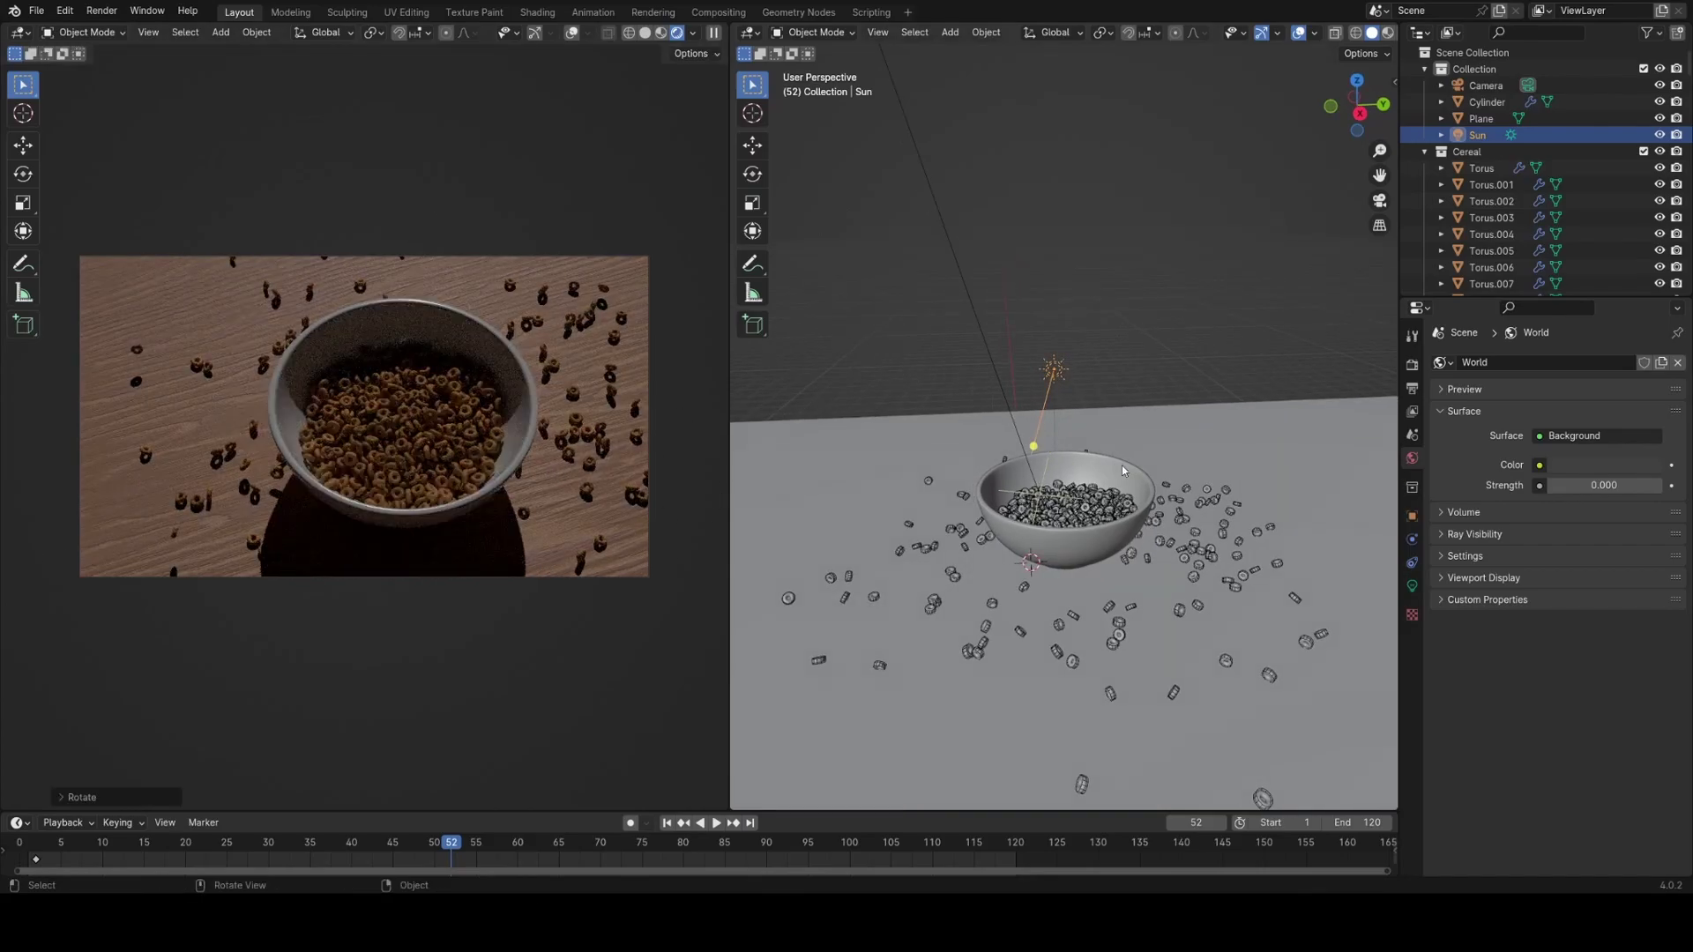
{"action": "middle_click_drag", "start_coordinate": [1115, 467], "coordinate": [1206, 498]}
{"action": "key", "text": "r"}
{"action": "key", "text": "r"}
{"action": "left_click", "coordinate": [1151, 556]}
{"action": "middle_click_drag", "start_coordinate": [1151, 560], "coordinate": [1051, 540]}
Try a sun strength of 18 and settle on 12.
{"action": "left_click", "coordinate": [1414, 588]}
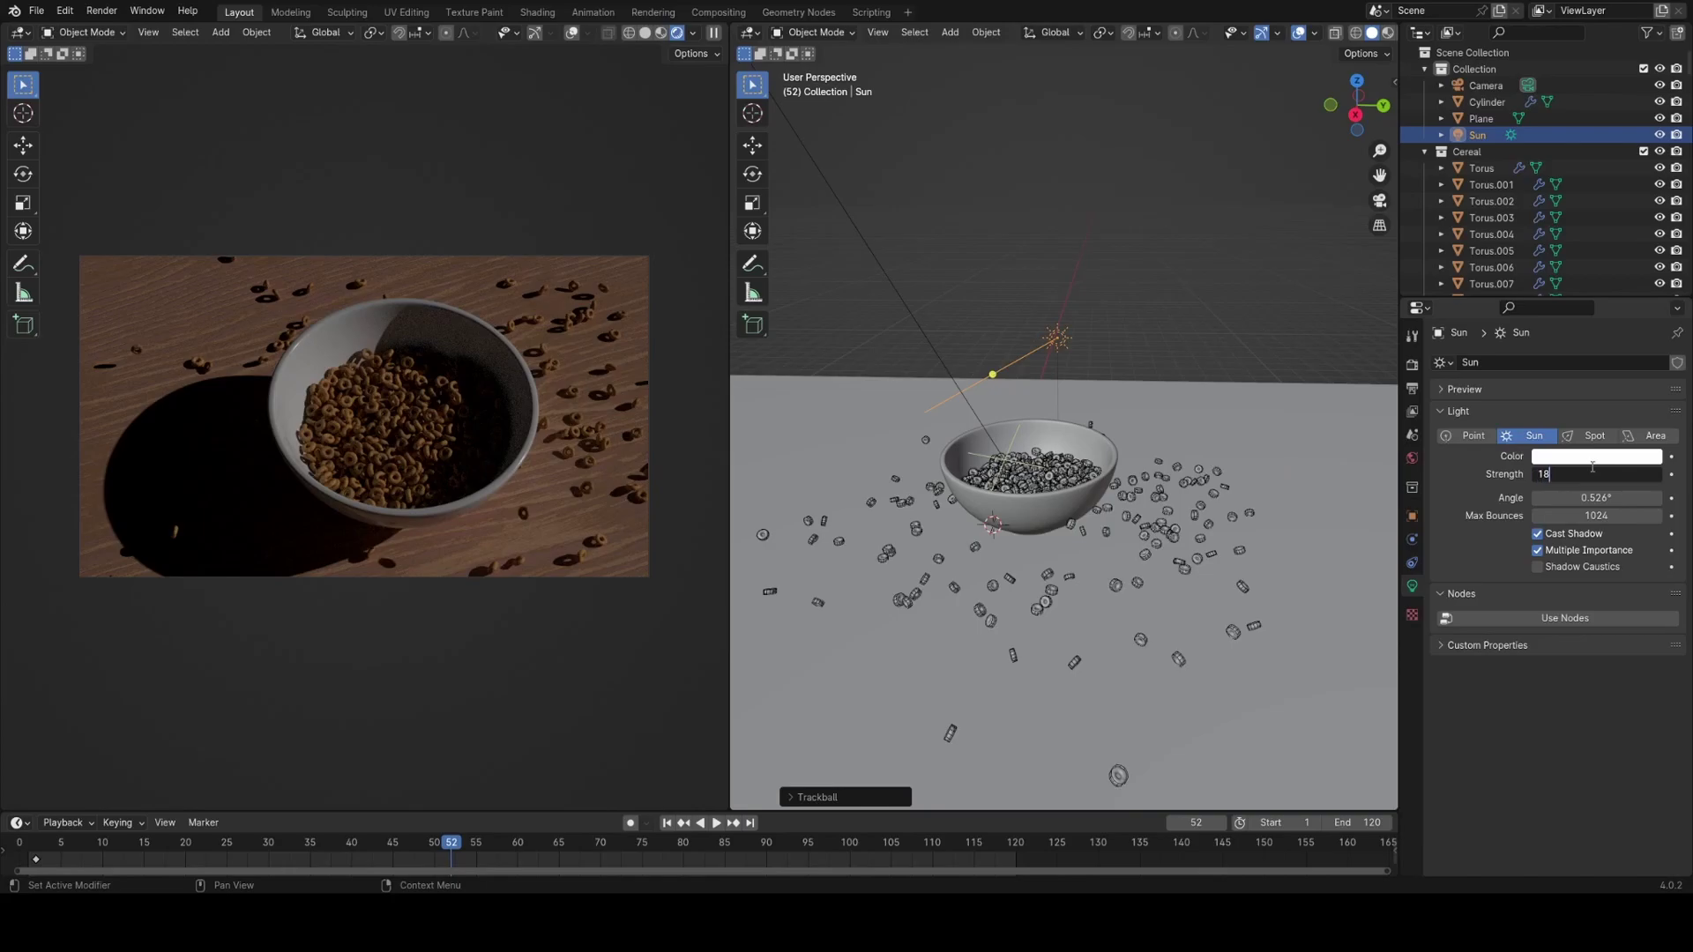
{"action": "key", "text": "Return"}
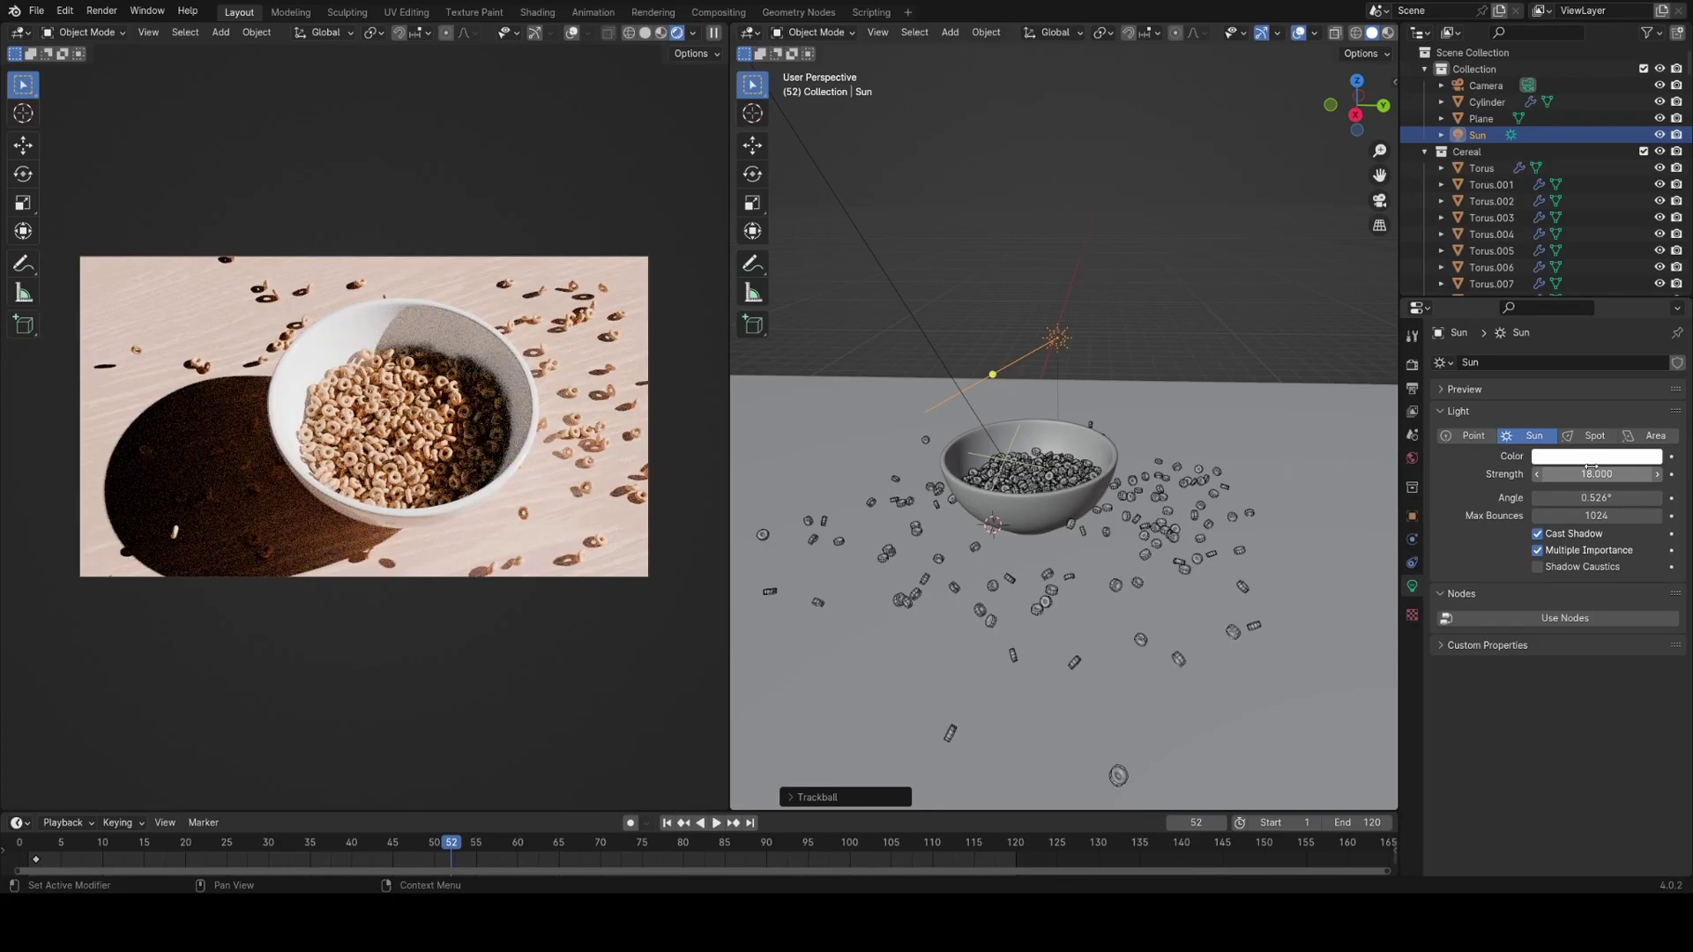
{"action": "key", "text": "Return"}
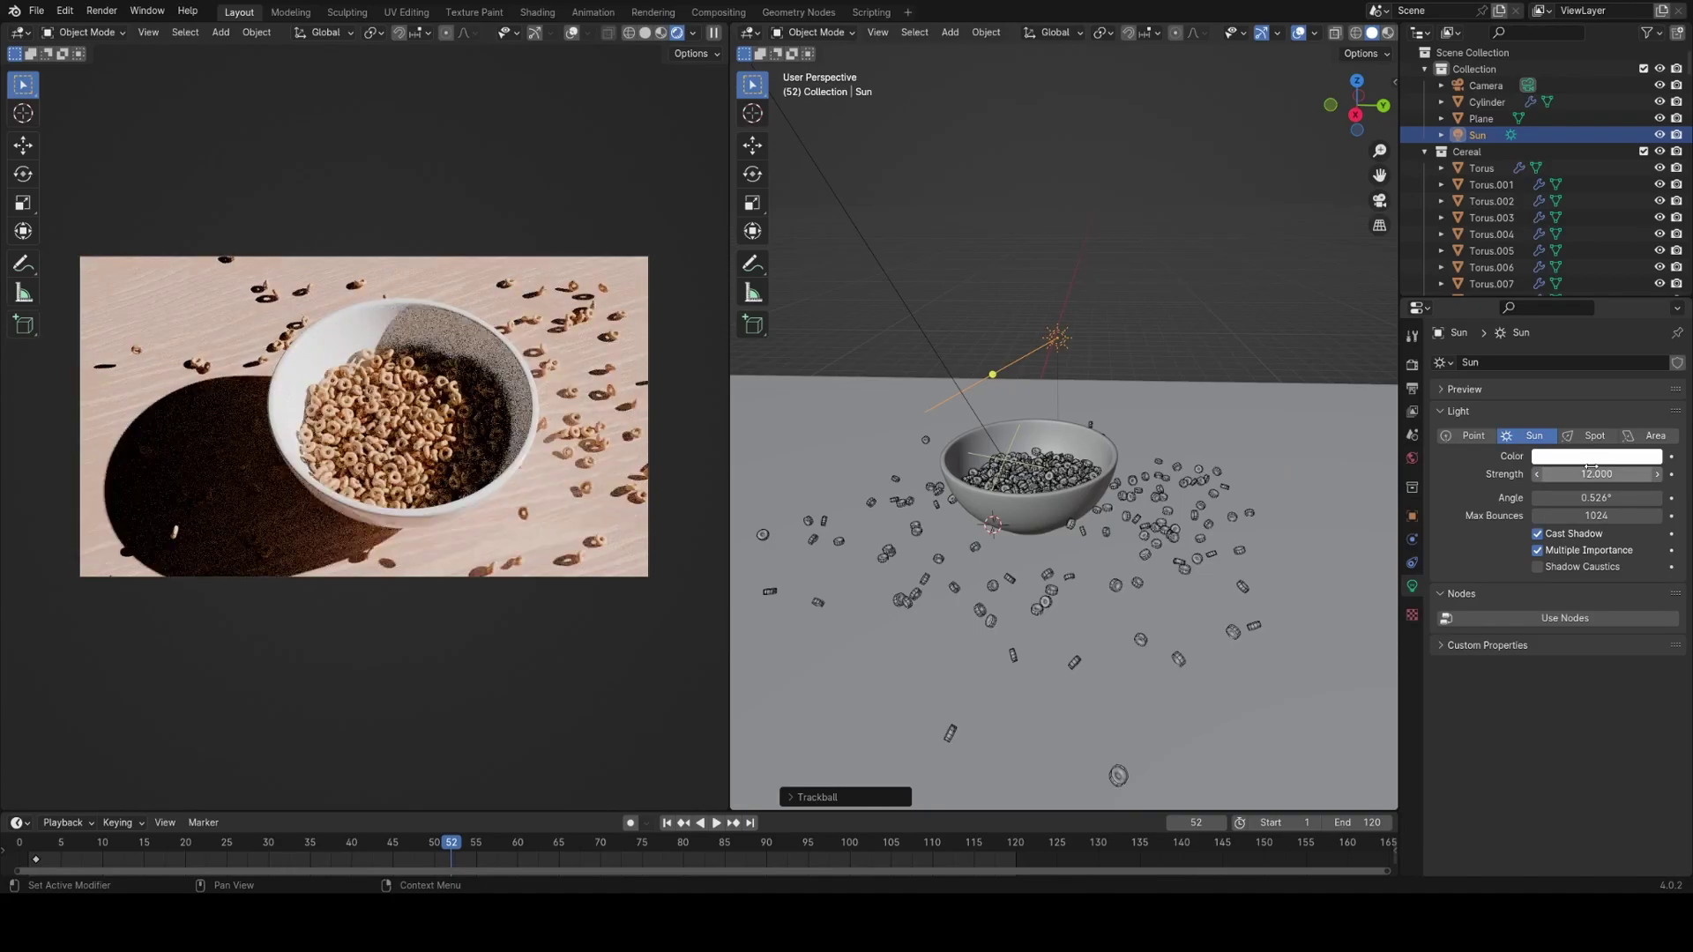
Add a mesh plane and move it away from the bowl toward the positive Y side of the table.
{"action": "mouse_move", "coordinate": [1023, 529]}
{"action": "middle_mouse_down"}
{"action": "mouse_move", "coordinate": [1005, 502]}
{"action": "mouse_move", "coordinate": [1016, 513]}
{"action": "middle_mouse_up"}
{"action": "scroll", "coordinate": [1016, 510], "scroll_direction": "down", "scroll_amount": 3}
{"action": "key", "text": "shift+a"}
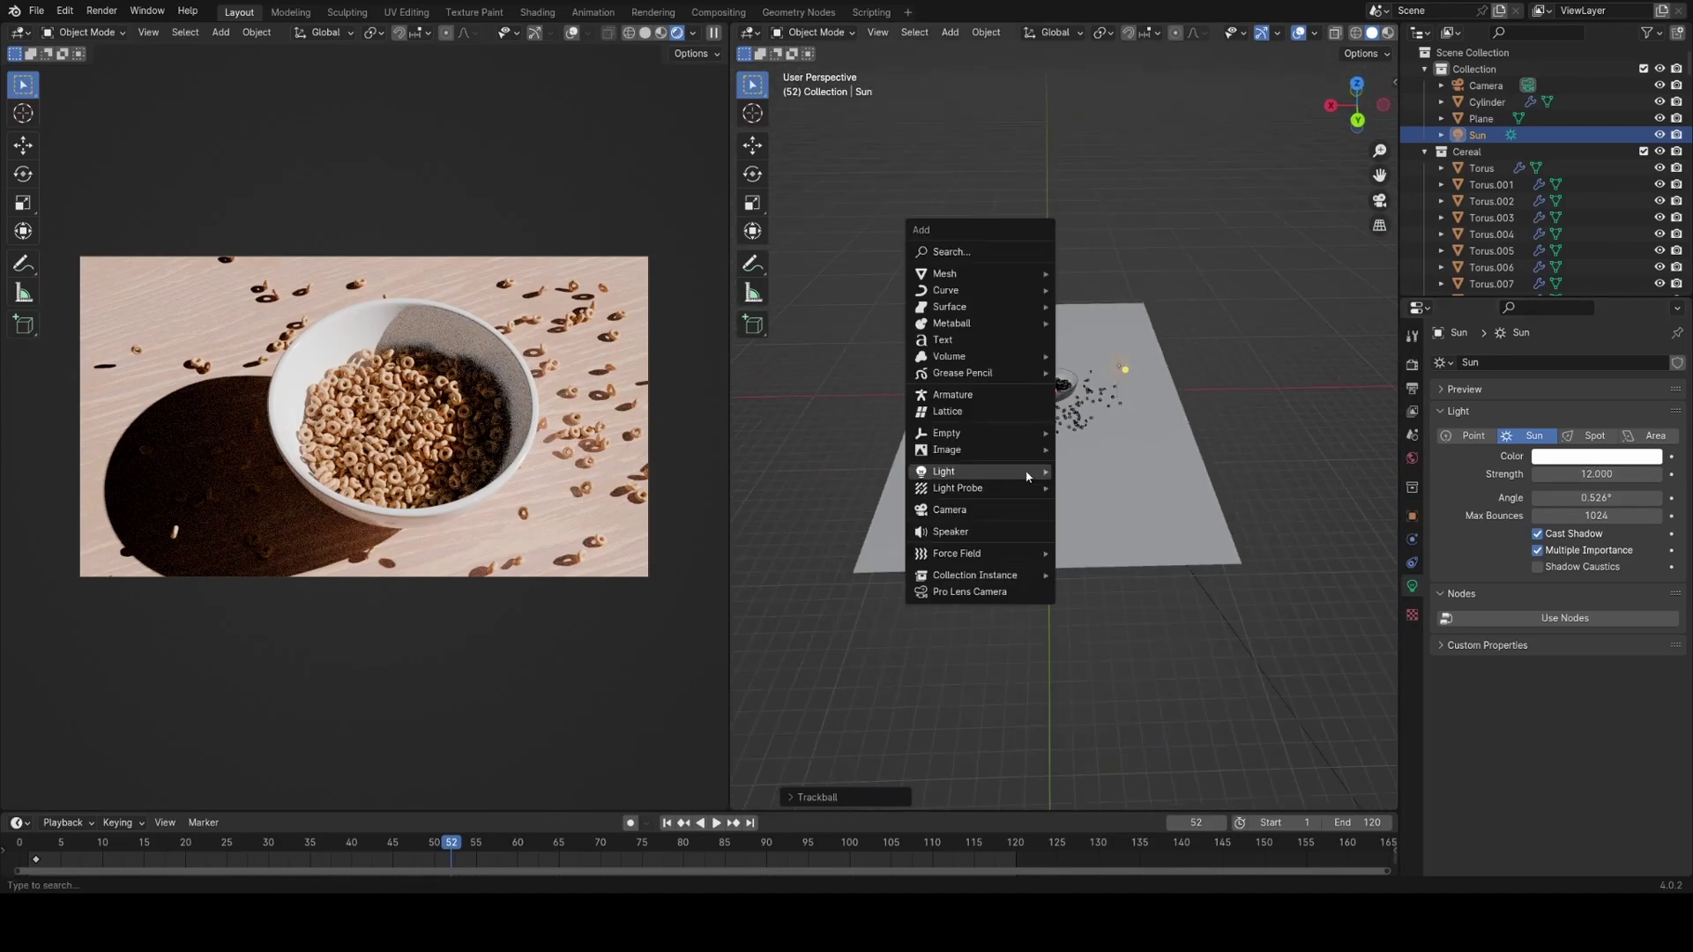
{"action": "mouse_move", "coordinate": [1021, 274]}
{"action": "left_click", "coordinate": [1077, 274]}
{"action": "middle_click_drag", "start_coordinate": [987, 441], "coordinate": [1103, 431]}
{"action": "key", "text": "g"}
{"action": "left_click", "coordinate": [1218, 453]}
Rotate the new plane about the global X axis so it stands roughly upright facing the bowl.
{"action": "key", "text": "r"}
{"action": "key", "text": "x"}
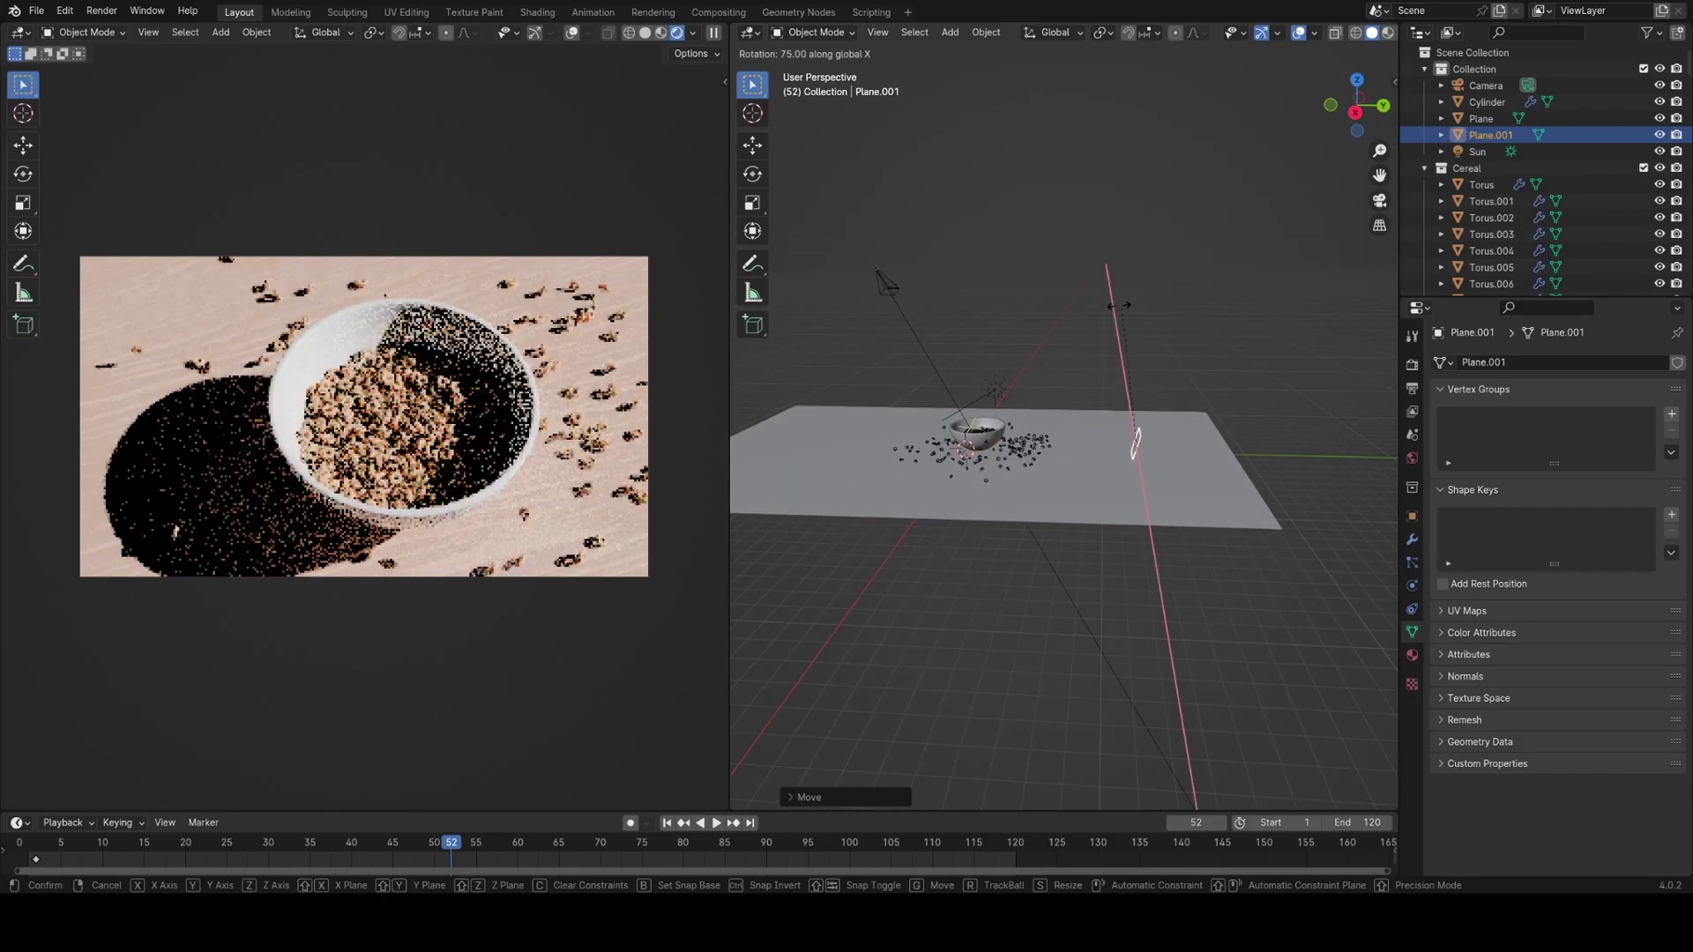
{"action": "left_click", "coordinate": [1068, 294]}
Stretch the upright plane along the Z axis into a tall, narrow panel beside the table.
{"action": "middle_click_drag", "start_coordinate": [1181, 366], "coordinate": [1058, 369]}
{"action": "key", "text": "s"}
{"action": "key", "text": "z"}
{"action": "left_click", "coordinate": [1040, 186]}
{"action": "key", "text": "s"}
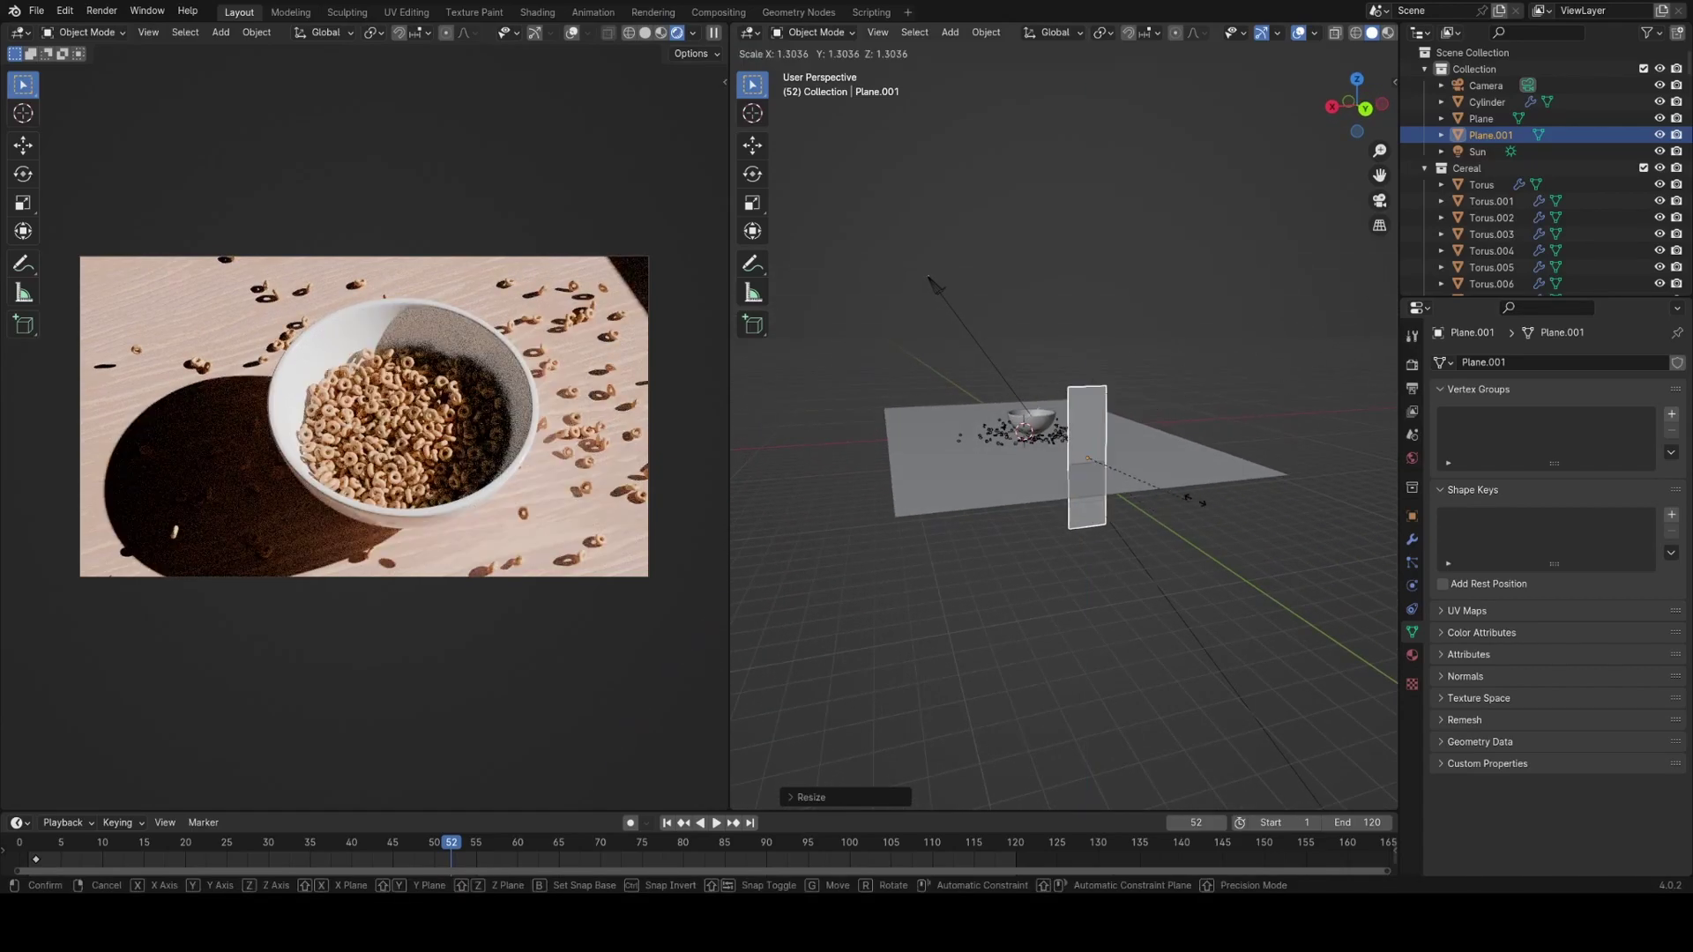
{"action": "key", "text": "z"}
{"action": "left_click", "coordinate": [1264, 465]}
Widen the tall panel along X, then shift and enlarge it so its shadow falls across the back of the shot.
{"action": "middle_click_drag", "start_coordinate": [1264, 465], "coordinate": [1123, 559]}
{"action": "key", "text": "s"}
{"action": "key", "text": "x"}
{"action": "left_click", "coordinate": [1282, 484]}
{"action": "key", "text": "g"}
{"action": "key", "text": "x"}
{"action": "left_click", "coordinate": [1138, 551]}
{"action": "key", "text": "s"}
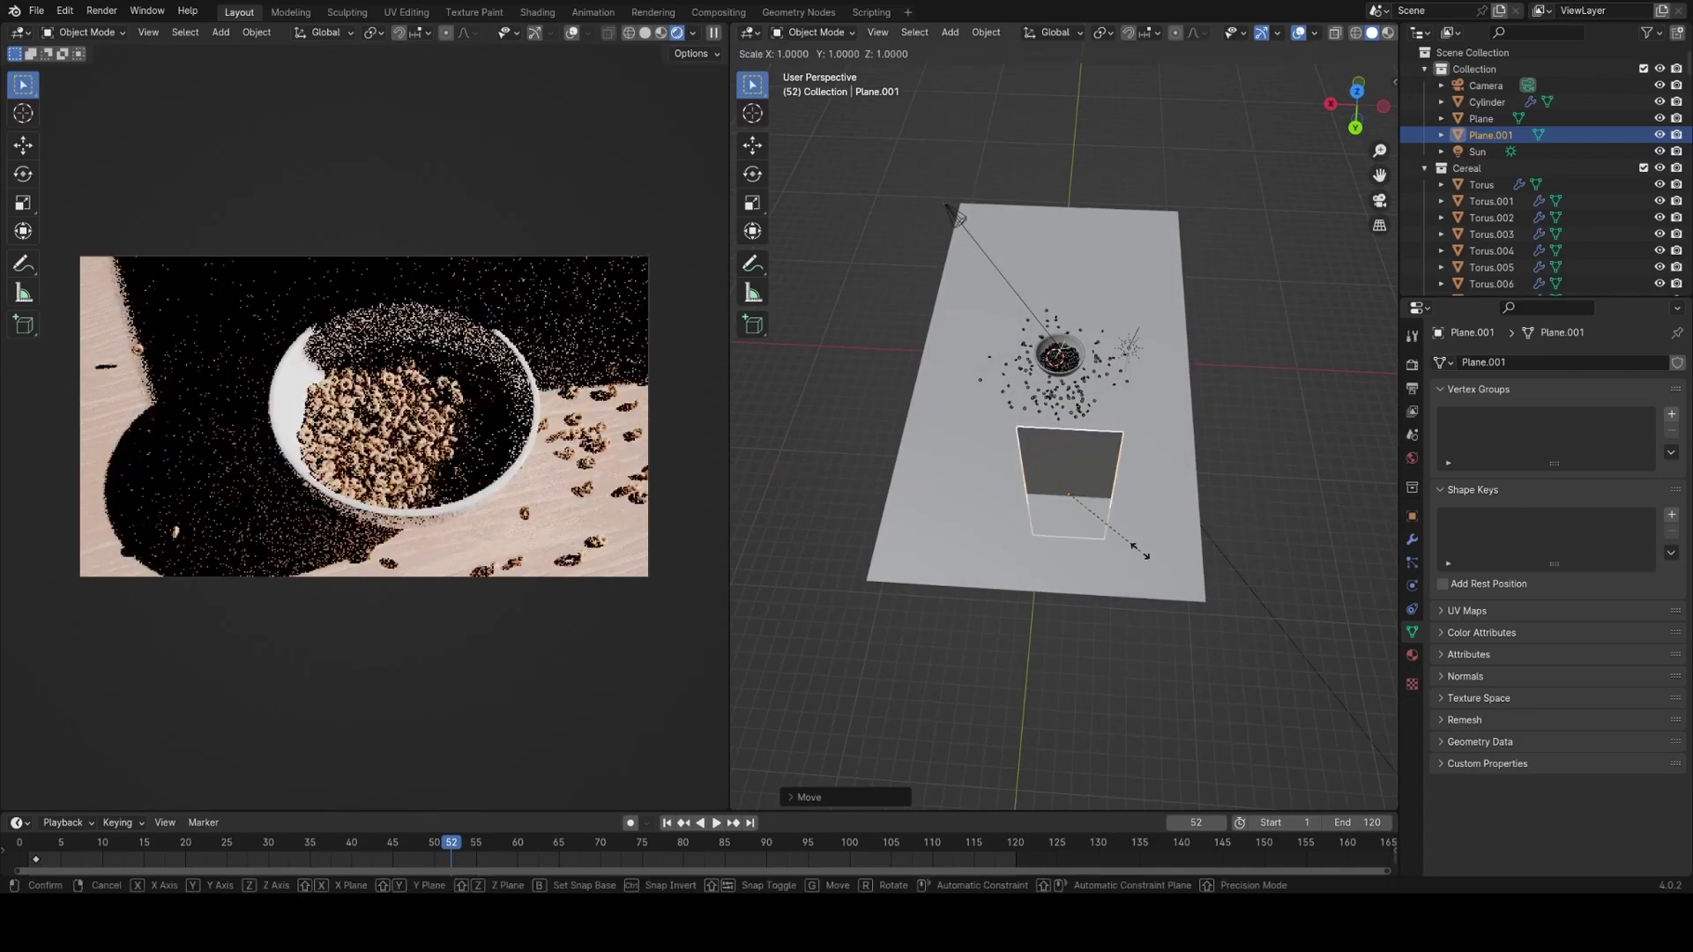
{"action": "left_click", "coordinate": [1222, 556]}
{"action": "middle_click_drag", "start_coordinate": [1134, 499], "coordinate": [1166, 546]}
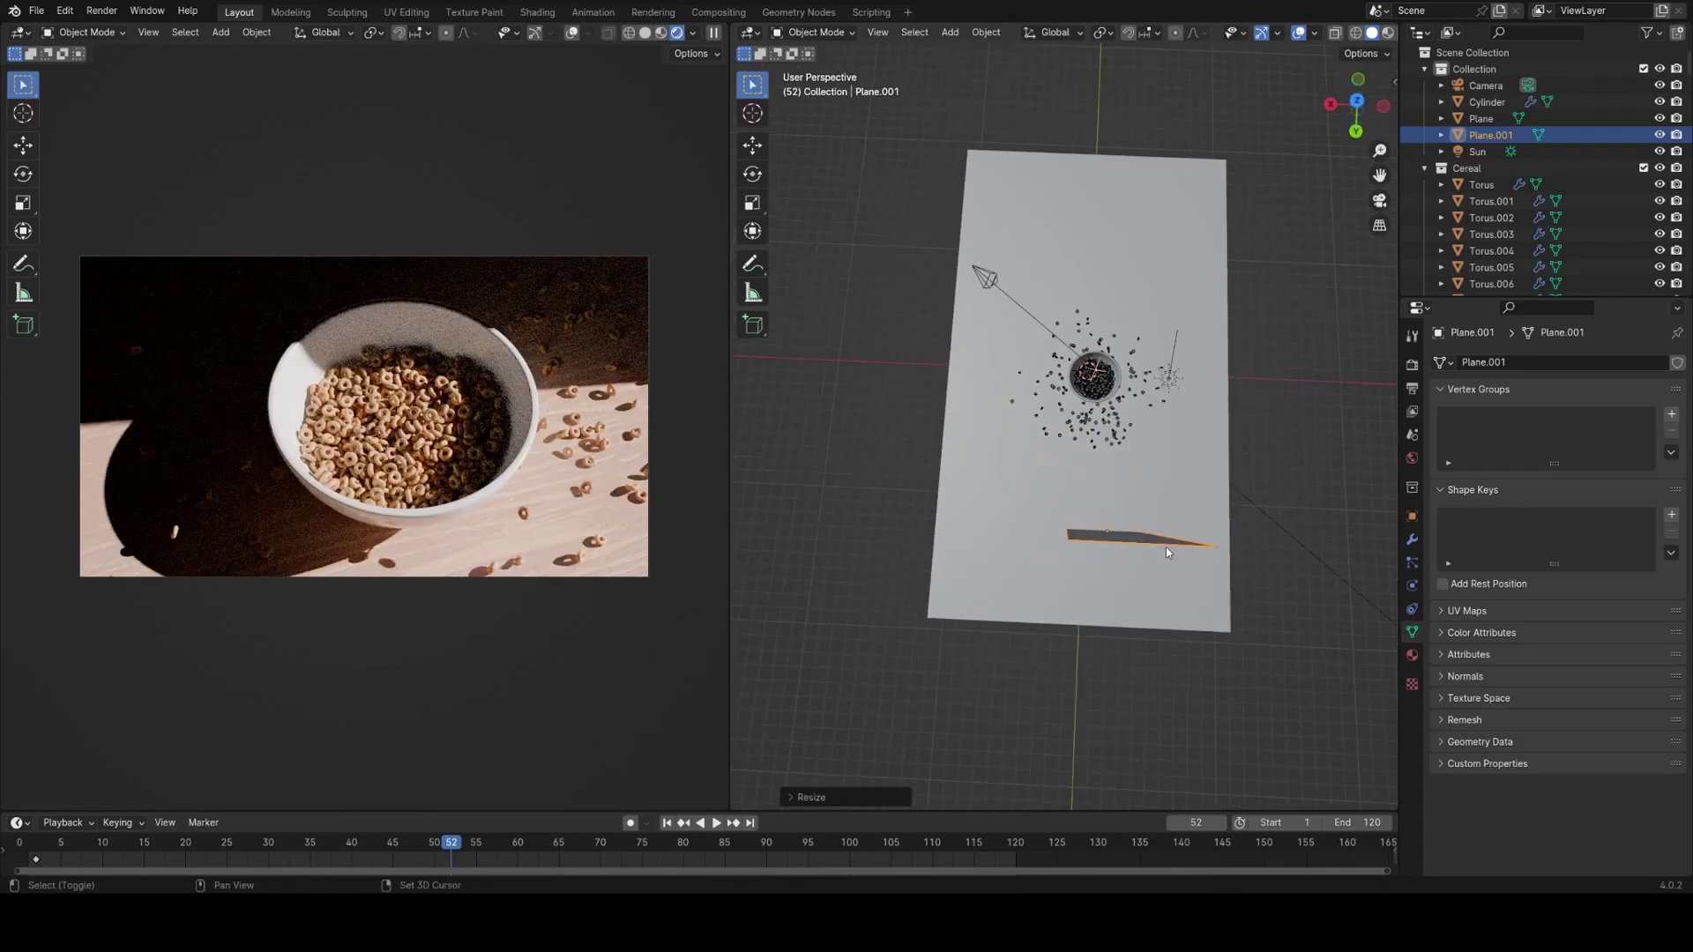
Duplicate the tall panel along the X axis and space the two panels so sunlight passes between them onto the bowl.
{"action": "key", "text": "shift+d"}
{"action": "key", "text": "x"}
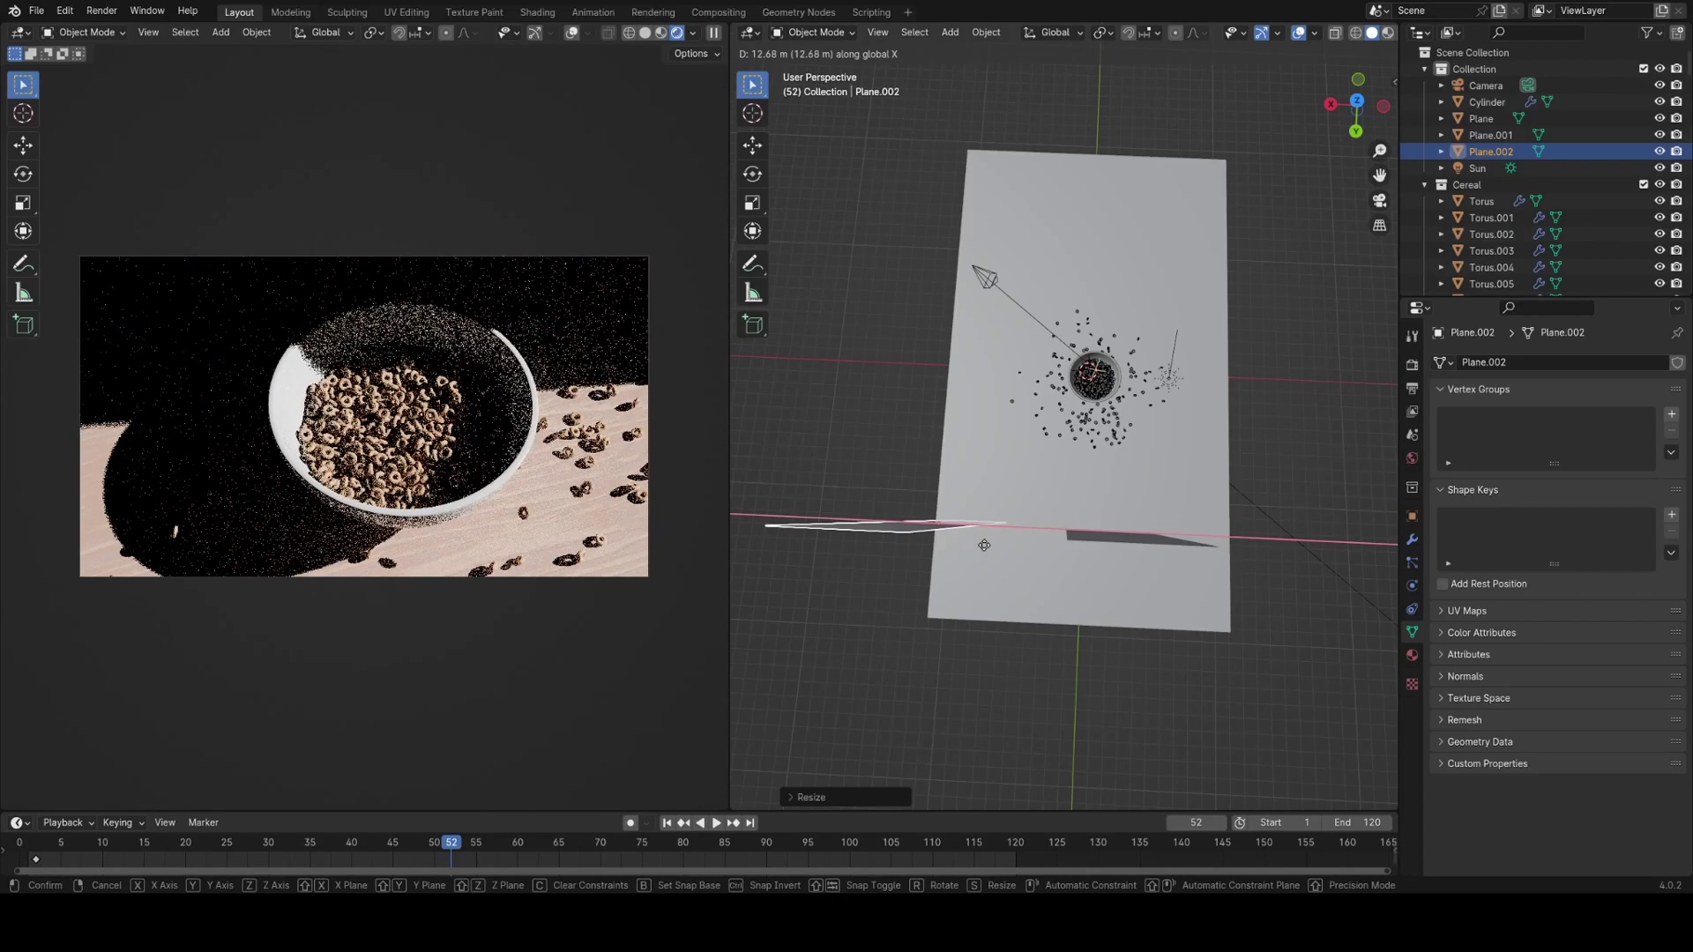
{"action": "left_click", "coordinate": [949, 529]}
{"action": "left_click", "coordinate": [1104, 537], "text": "shift"}
{"action": "key", "text": "g"}
{"action": "key", "text": "x"}
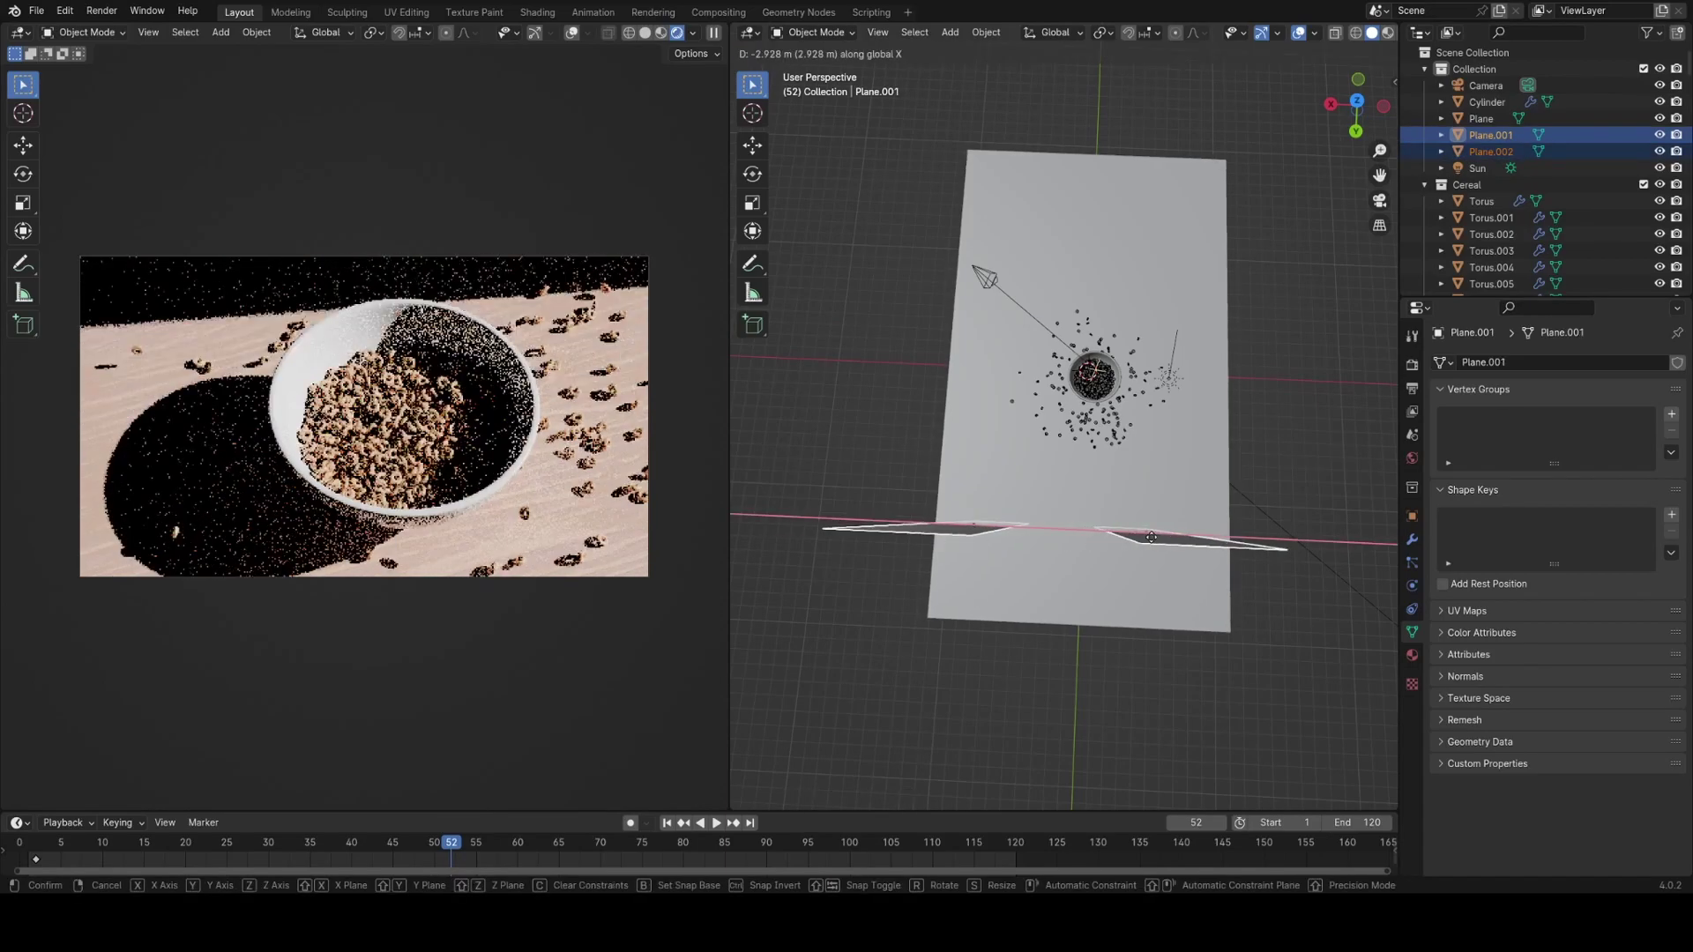
{"action": "left_click", "coordinate": [1004, 529]}
{"action": "key", "text": "g"}
{"action": "key", "text": "x"}
{"action": "left_click", "coordinate": [1075, 534]}
Duplicate the upright panel on the negative X side straight up along the Z axis.
{"action": "middle_click_drag", "start_coordinate": [1075, 534], "coordinate": [1234, 485]}
{"action": "left_click", "coordinate": [1098, 391]}
{"action": "middle_click_drag", "start_coordinate": [1098, 393], "coordinate": [1084, 439], "text": "shift"}
{"action": "key", "text": "shift+d"}
{"action": "key", "text": "z"}
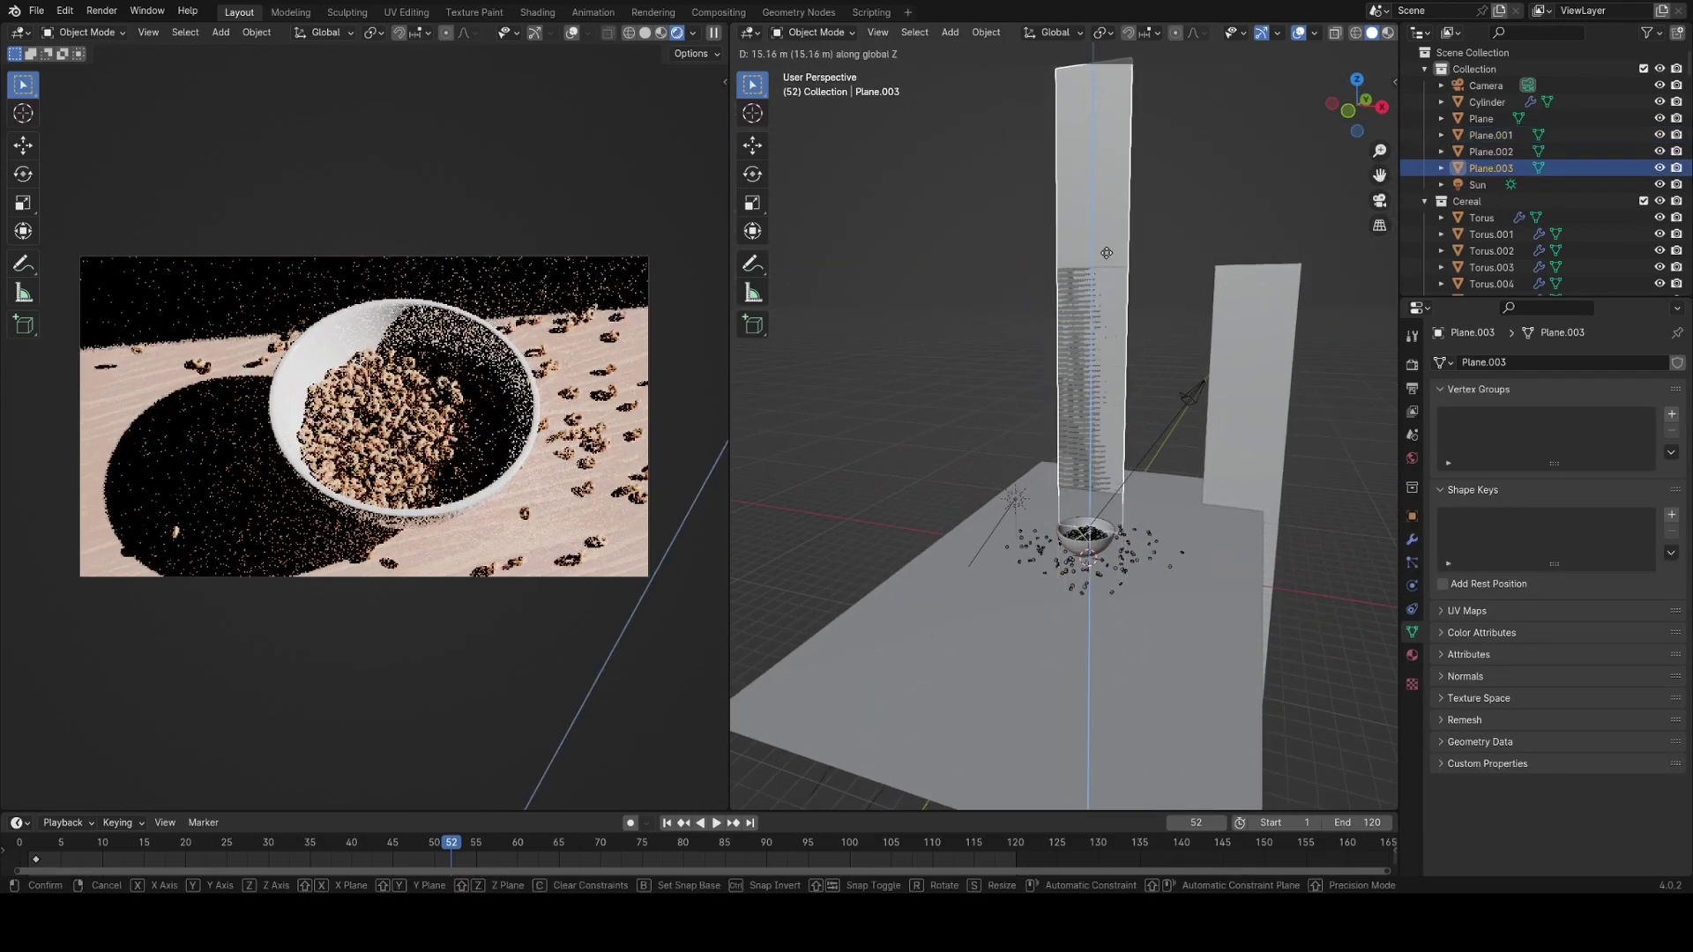
{"action": "left_click", "coordinate": [1100, 231]}
Scale the raised copy shorter in Z and wider in X, and position it as a crossbar between the two upright panels.
{"action": "key", "text": "s"}
{"action": "key", "text": "z"}
{"action": "left_click", "coordinate": [1118, 321]}
{"action": "key", "text": "g"}
{"action": "key", "text": "x"}
{"action": "left_click", "coordinate": [1195, 342]}
{"action": "key", "text": "s"}
{"action": "key", "text": "x"}
{"action": "left_click", "coordinate": [1269, 379]}
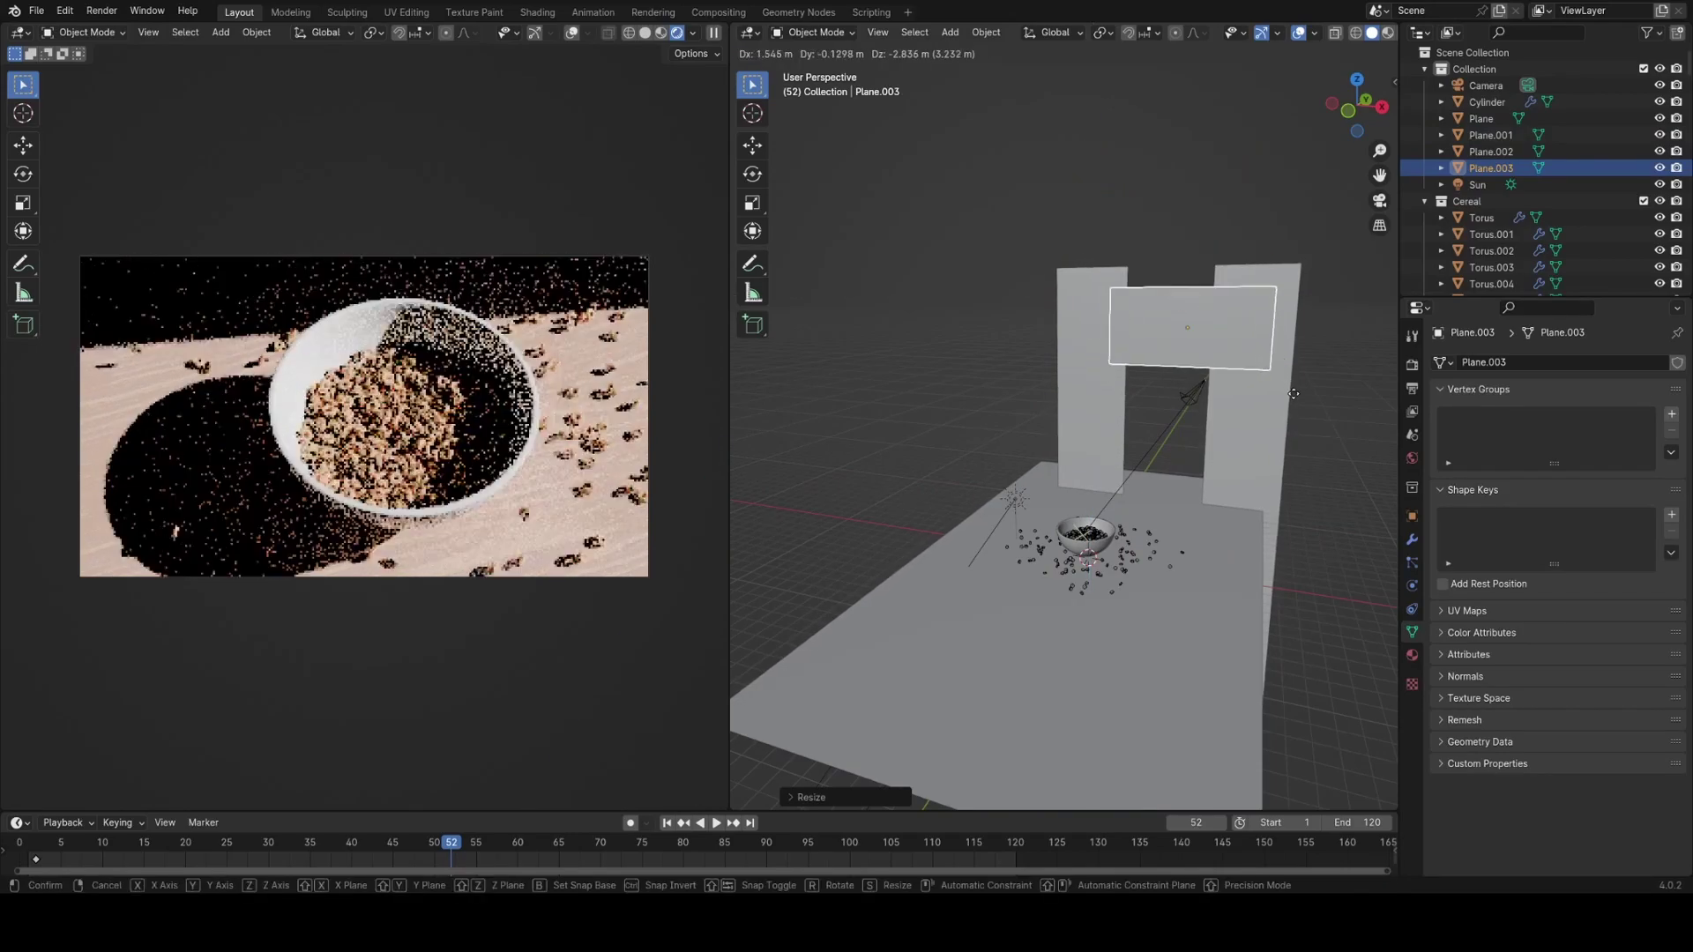
{"action": "key", "text": "g"}
{"action": "key", "text": "z"}
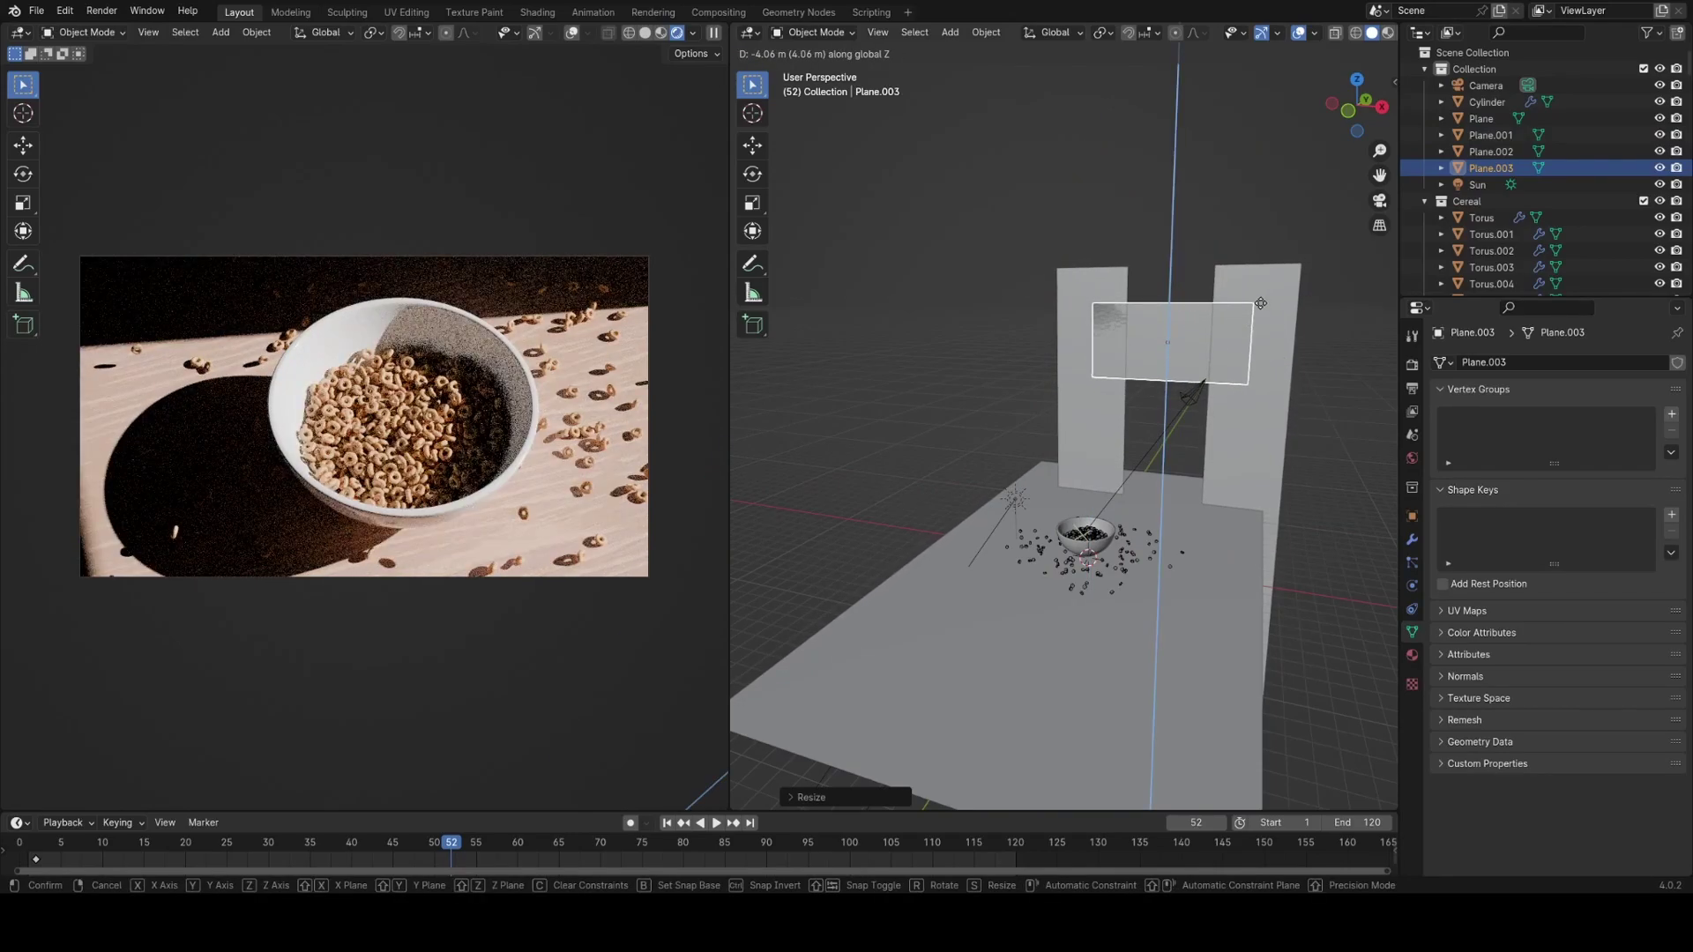
{"action": "left_click", "coordinate": [1258, 335]}
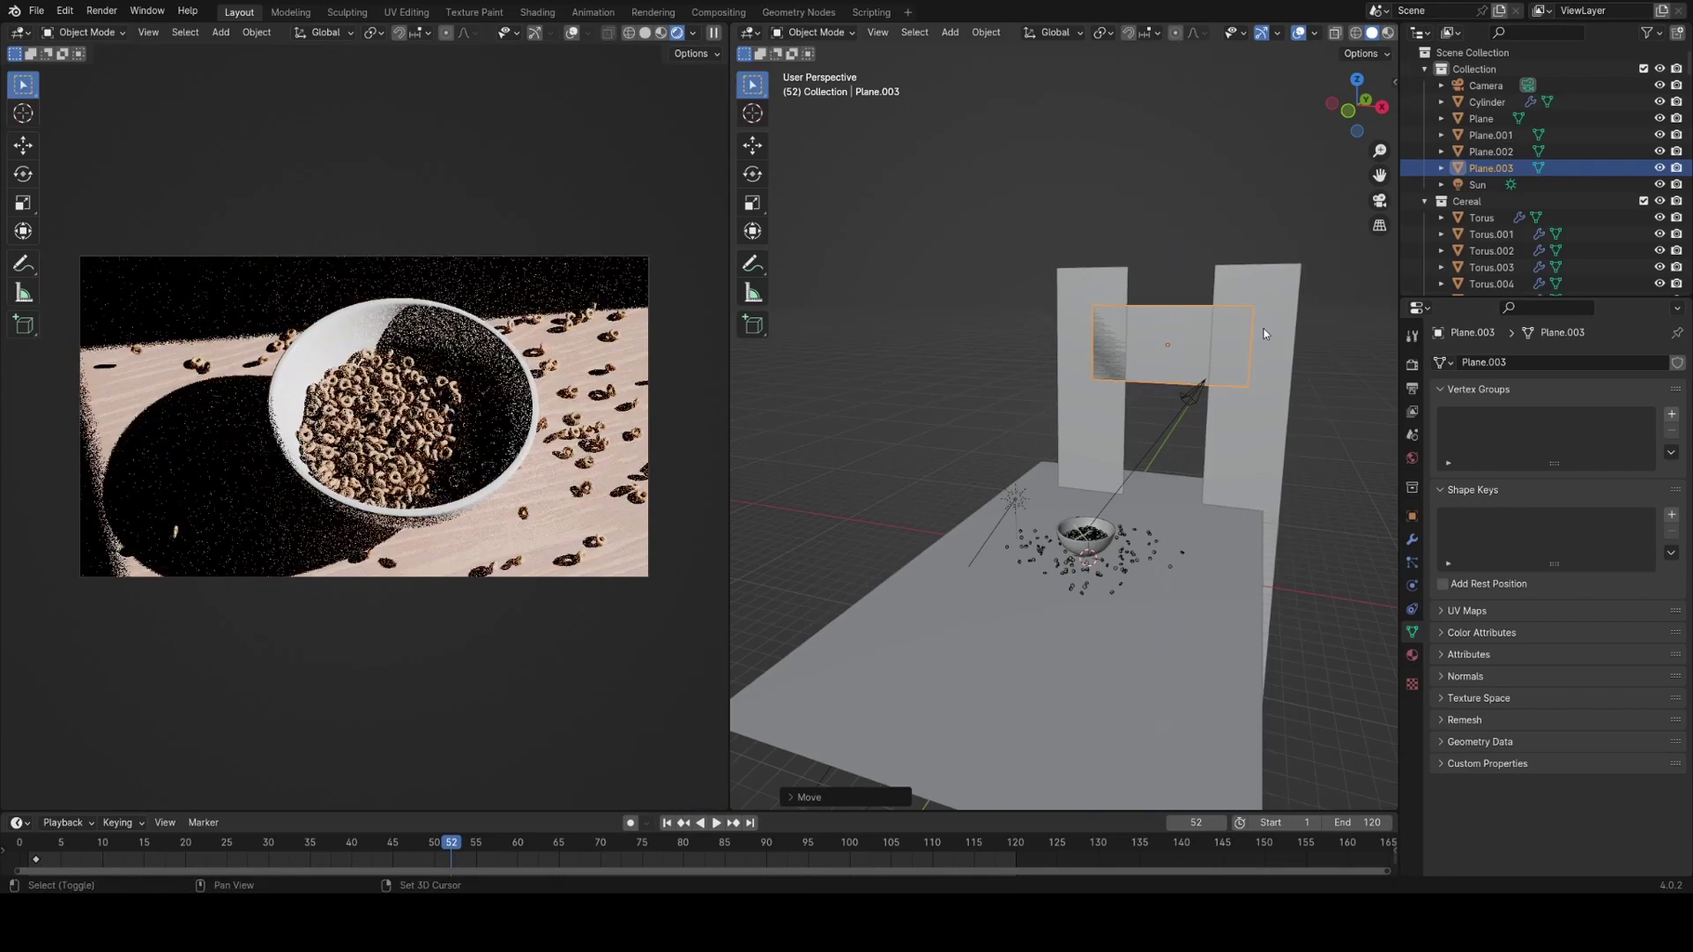
Duplicate the crossbar downward along Z to close the lower side of the window-like opening.
{"action": "key", "text": "shift+d"}
{"action": "key", "text": "z"}
{"action": "left_click", "coordinate": [1273, 463]}
Soften the shadow edges by raising the sun's angle to 3.18°.
{"action": "middle_click_drag", "start_coordinate": [1274, 463], "coordinate": [1115, 606]}
{"action": "left_click", "coordinate": [1045, 475]}
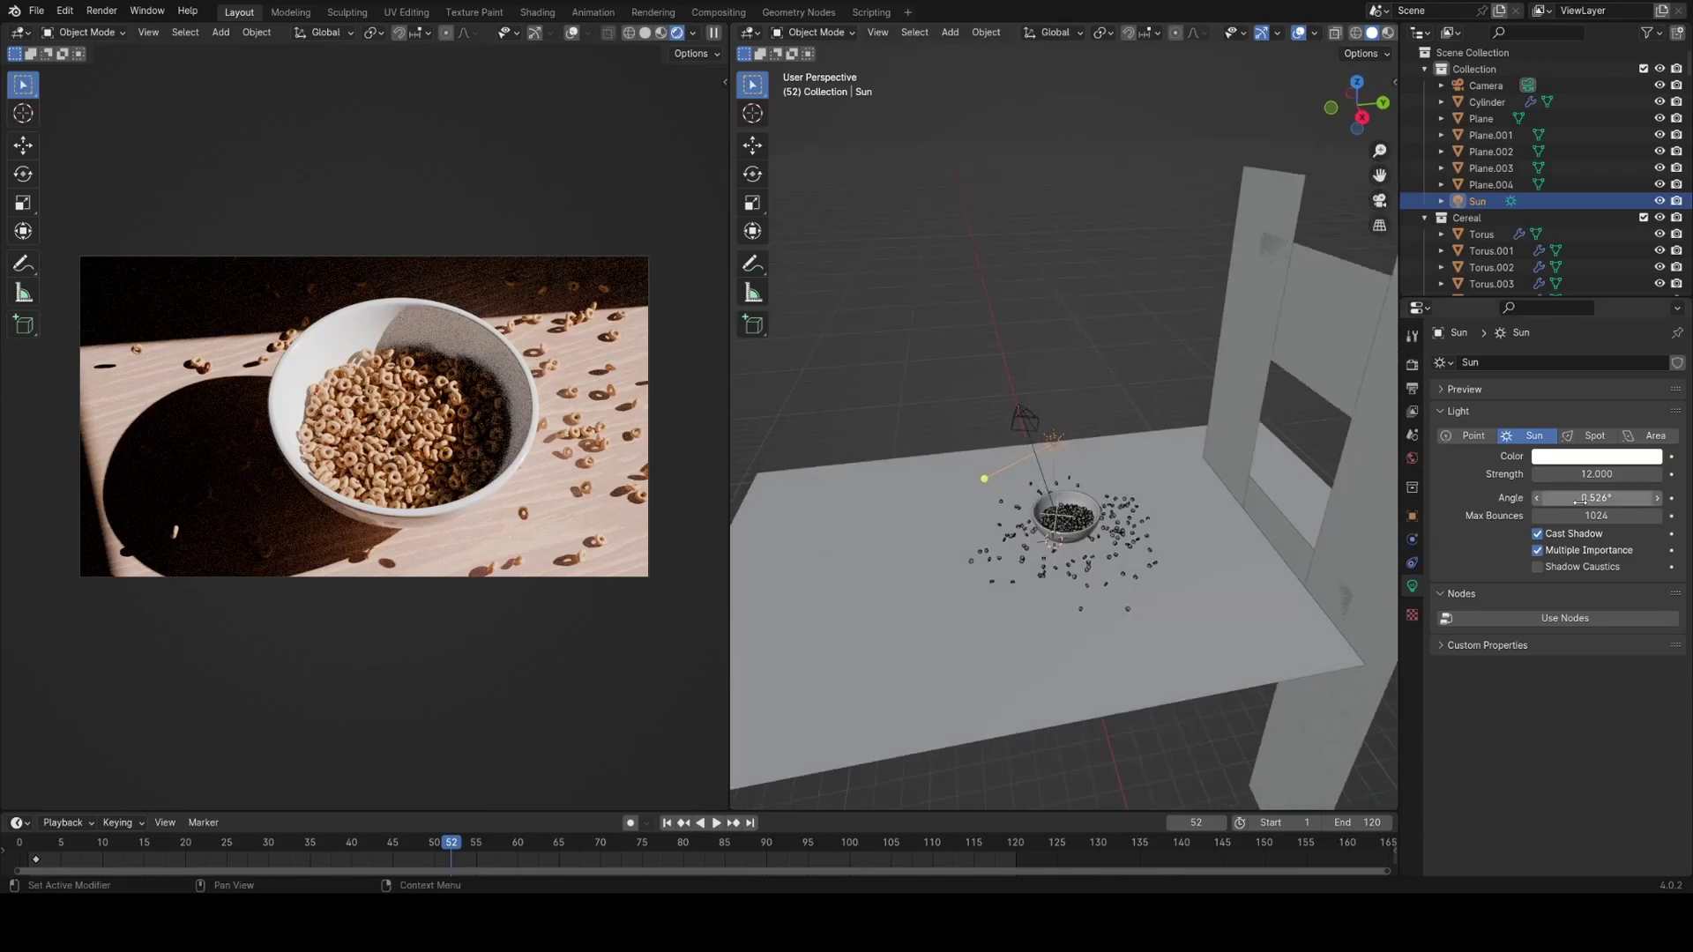
{"action": "middle_click_drag", "start_coordinate": [340, 547], "coordinate": [378, 513]}
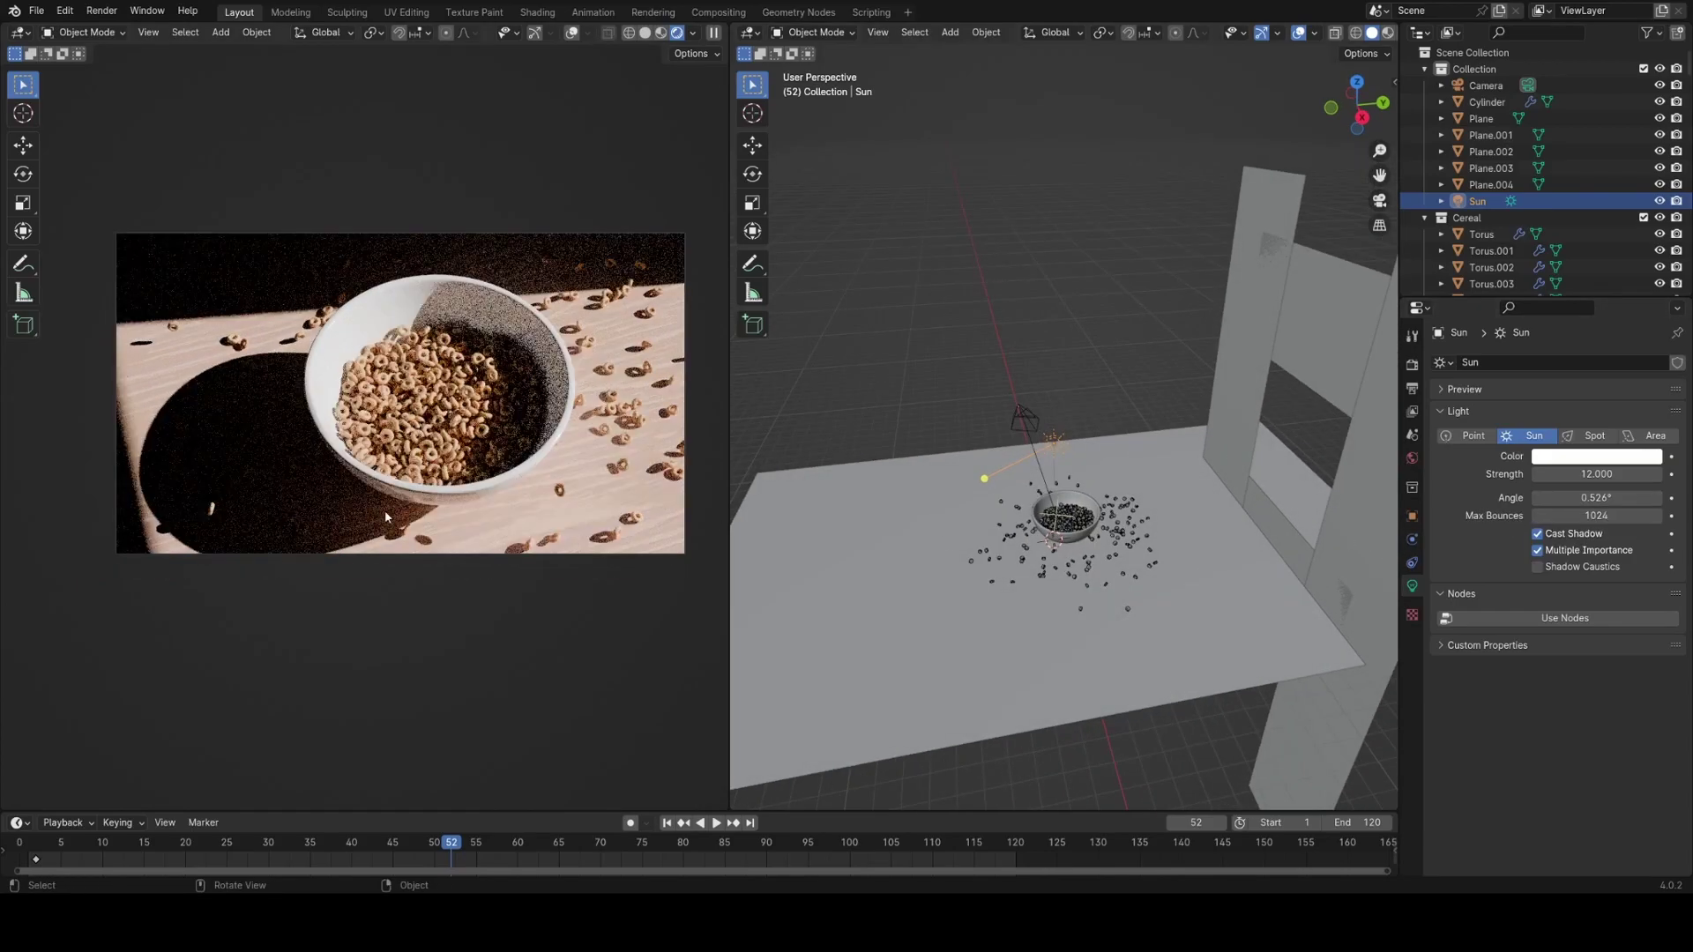
{"action": "left_click_drag", "start_coordinate": [1596, 498], "coordinate": [1631, 498]}
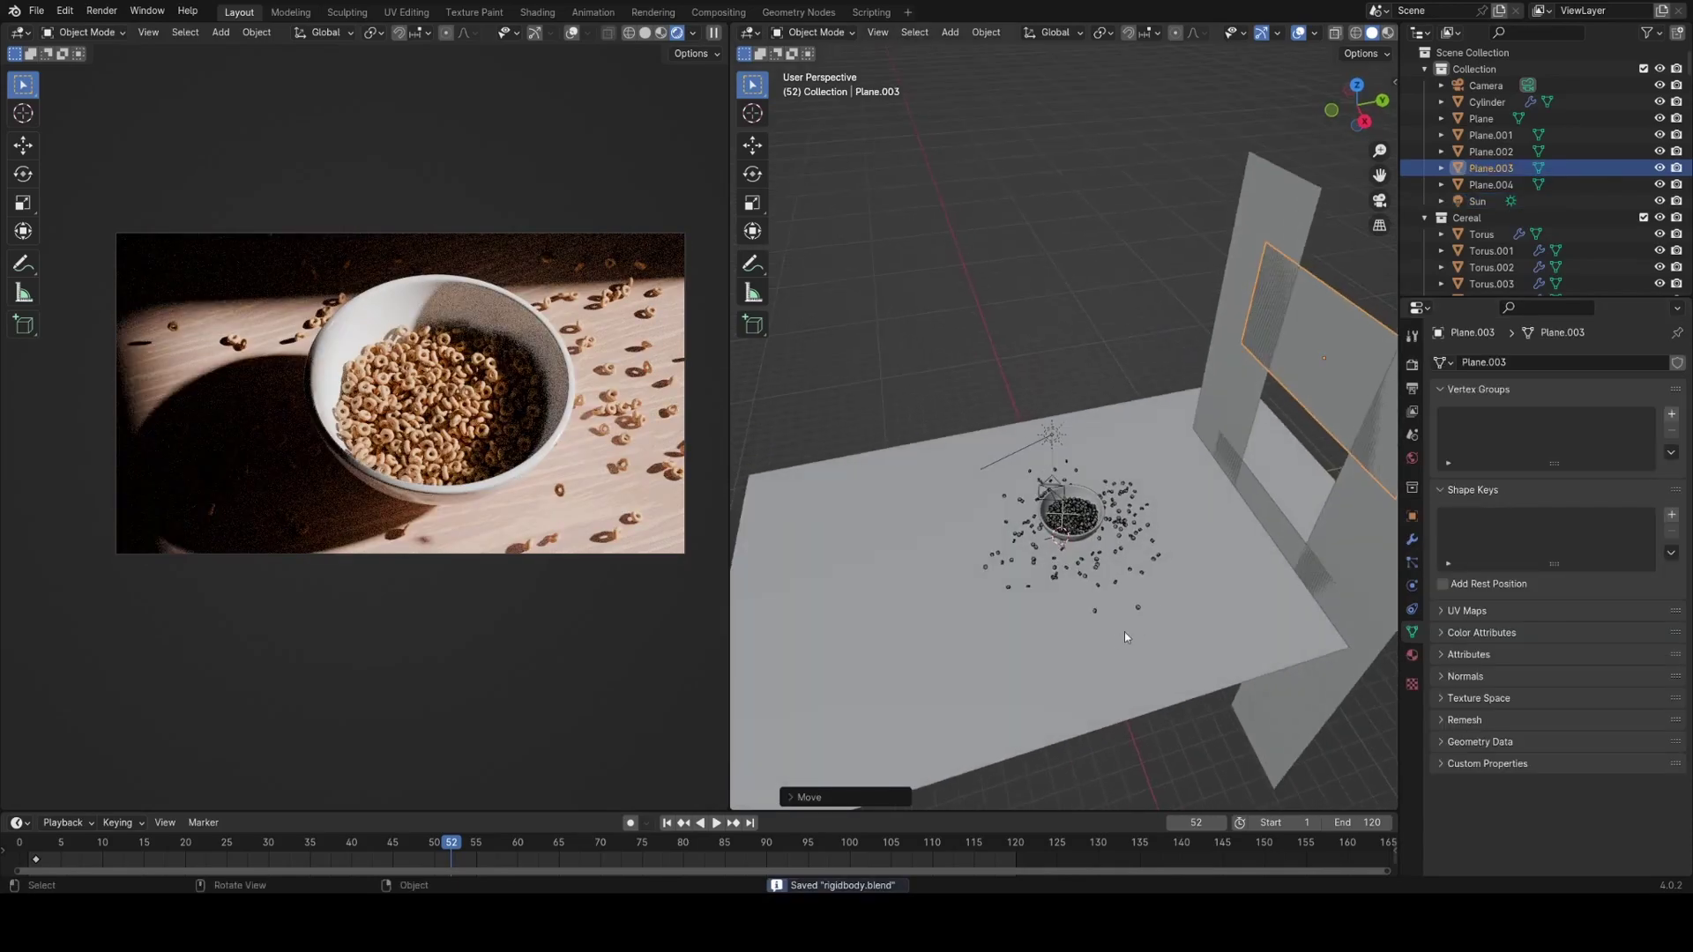
Add an area light and move it above the table on the side opposite the shadow panels.
{"action": "middle_click_drag", "start_coordinate": [1124, 631], "coordinate": [1043, 632]}
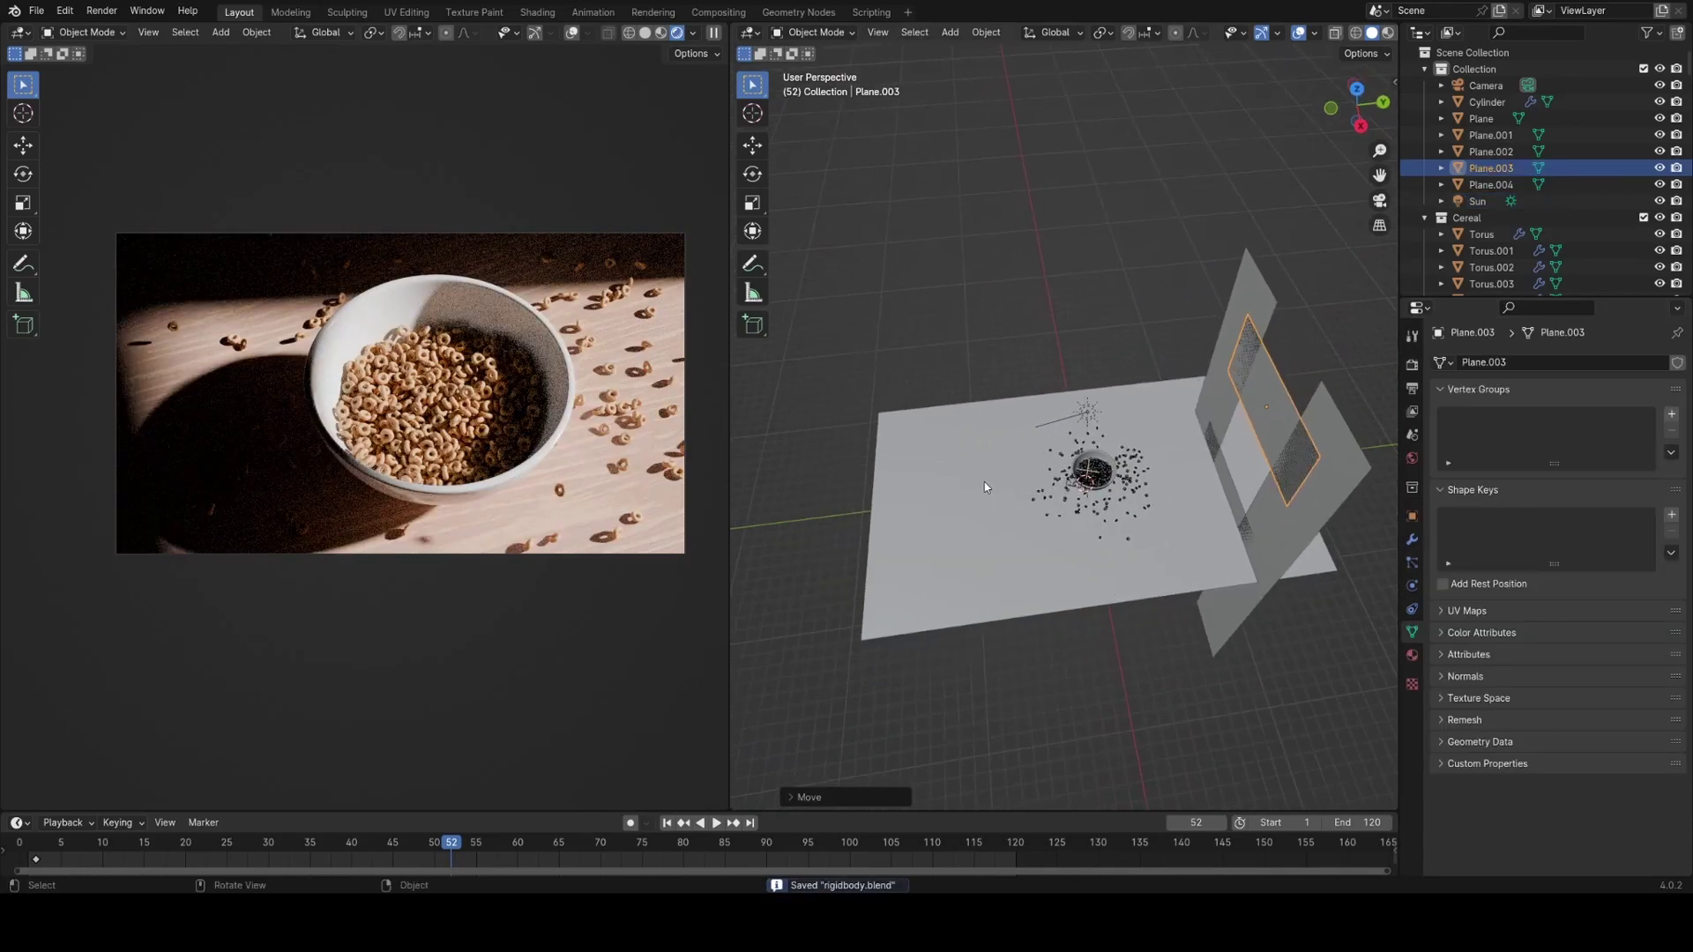
{"action": "middle_click_drag", "start_coordinate": [1049, 547], "coordinate": [1039, 515]}
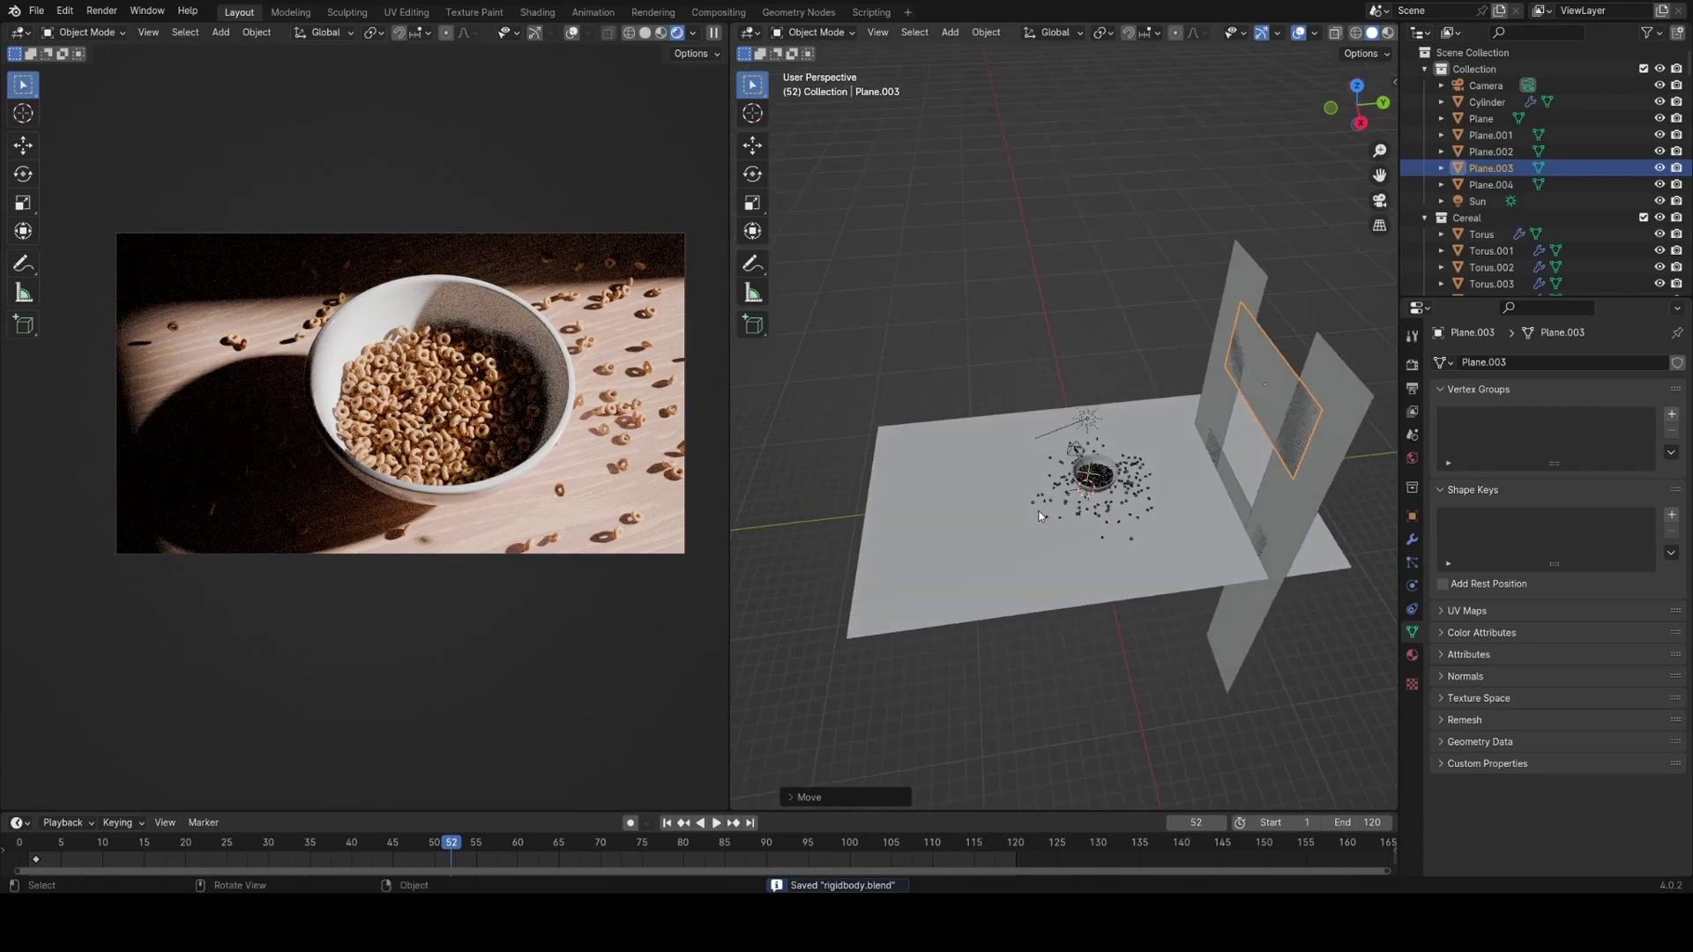
{"action": "middle_click_drag", "start_coordinate": [944, 469], "coordinate": [1000, 453]}
{"action": "key", "text": "shift+a"}
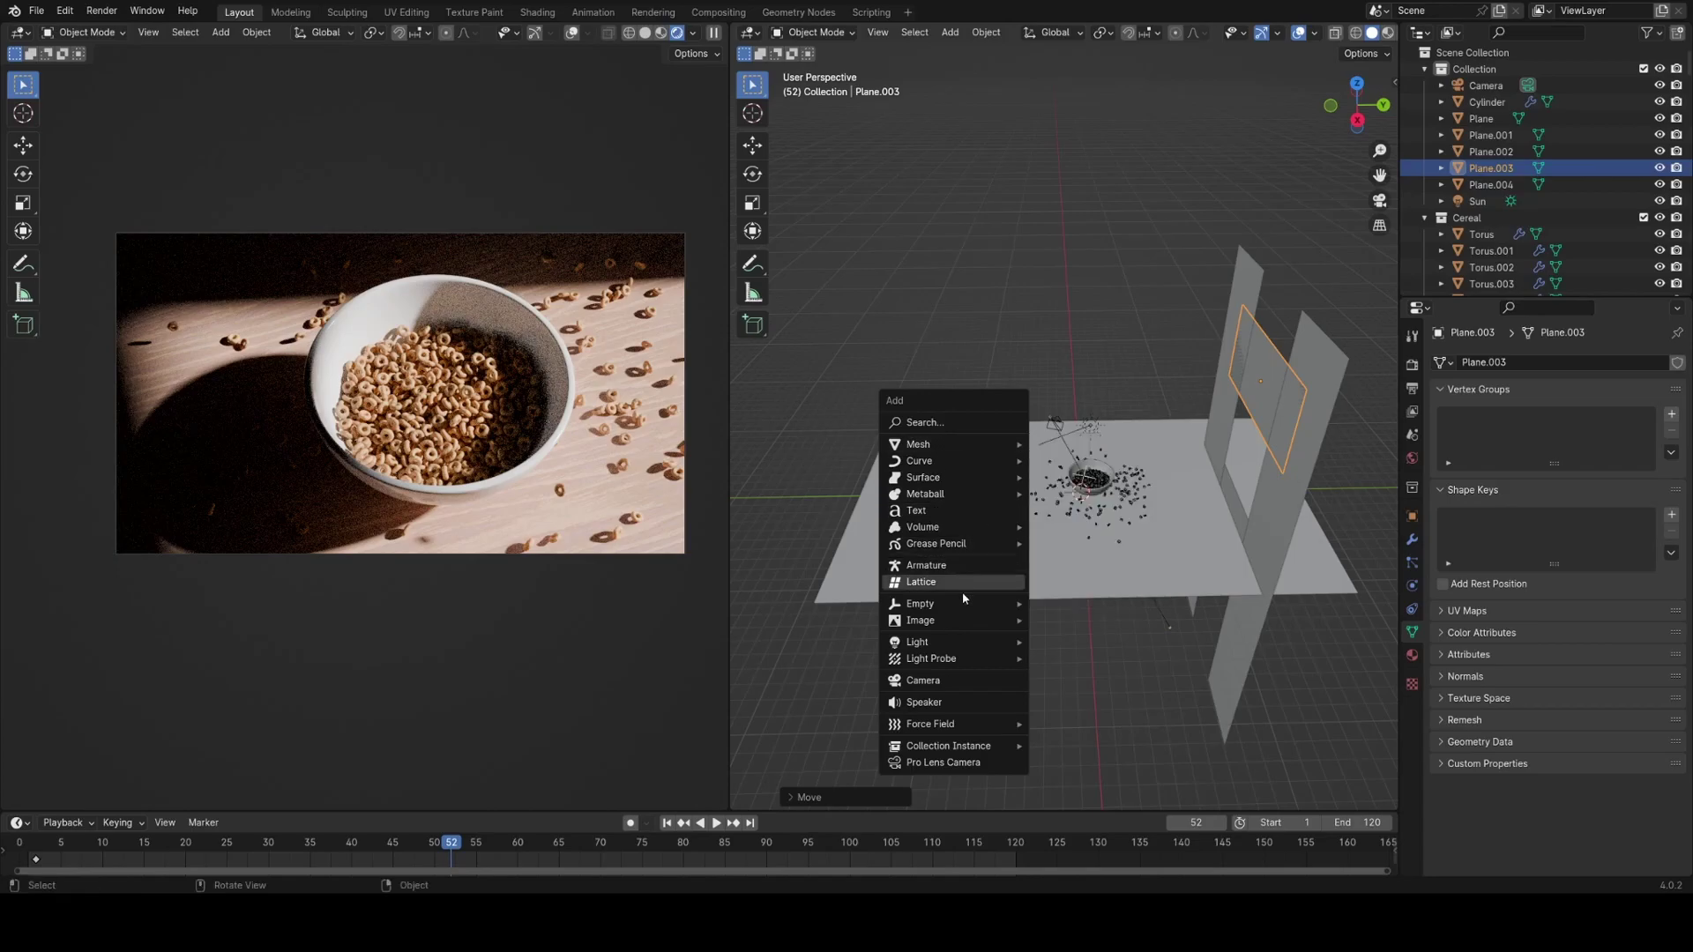
{"action": "mouse_move", "coordinate": [939, 647]}
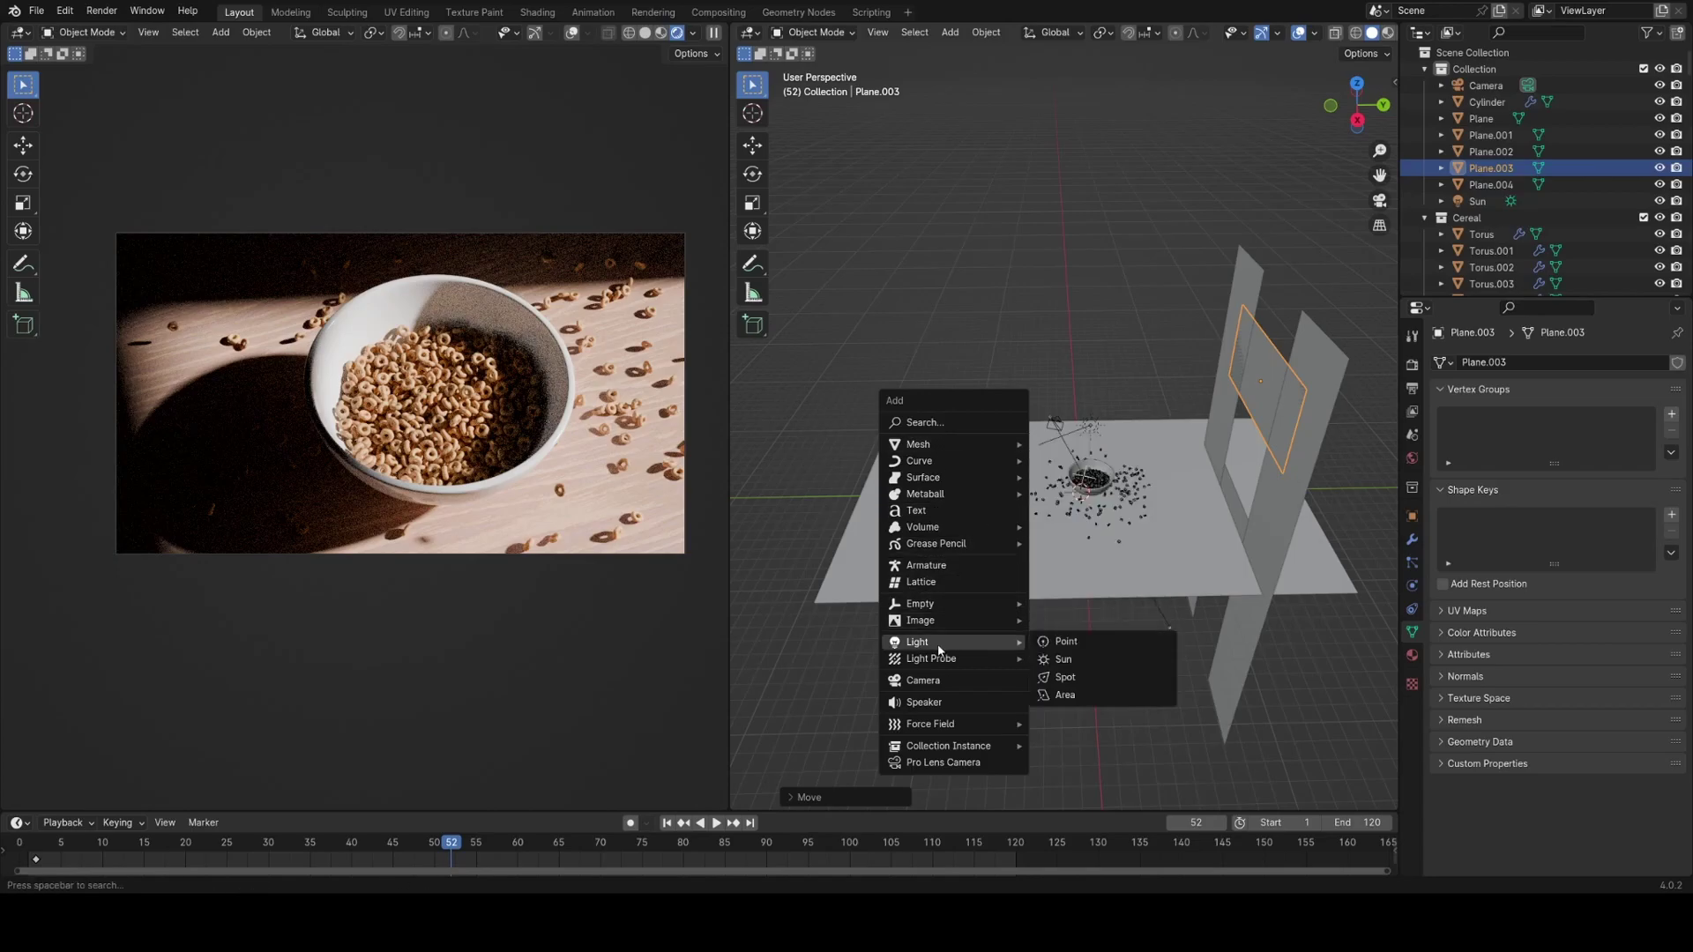
{"action": "left_click", "coordinate": [1064, 695]}
{"action": "key", "text": "g"}
{"action": "left_click", "coordinate": [873, 367]}
Reposition and rotate the area light so it points down at the bowl from the negative Y side.
{"action": "middle_click_drag", "start_coordinate": [908, 379], "coordinate": [964, 409]}
{"action": "key", "text": "g"}
{"action": "left_click", "coordinate": [1200, 402]}
{"action": "key", "text": "g"}
{"action": "key", "text": "r"}
{"action": "left_click", "coordinate": [1261, 310]}
{"action": "key", "text": "g"}
{"action": "left_click", "coordinate": [1155, 379]}
{"action": "middle_click_drag", "start_coordinate": [1208, 384], "coordinate": [1273, 372]}
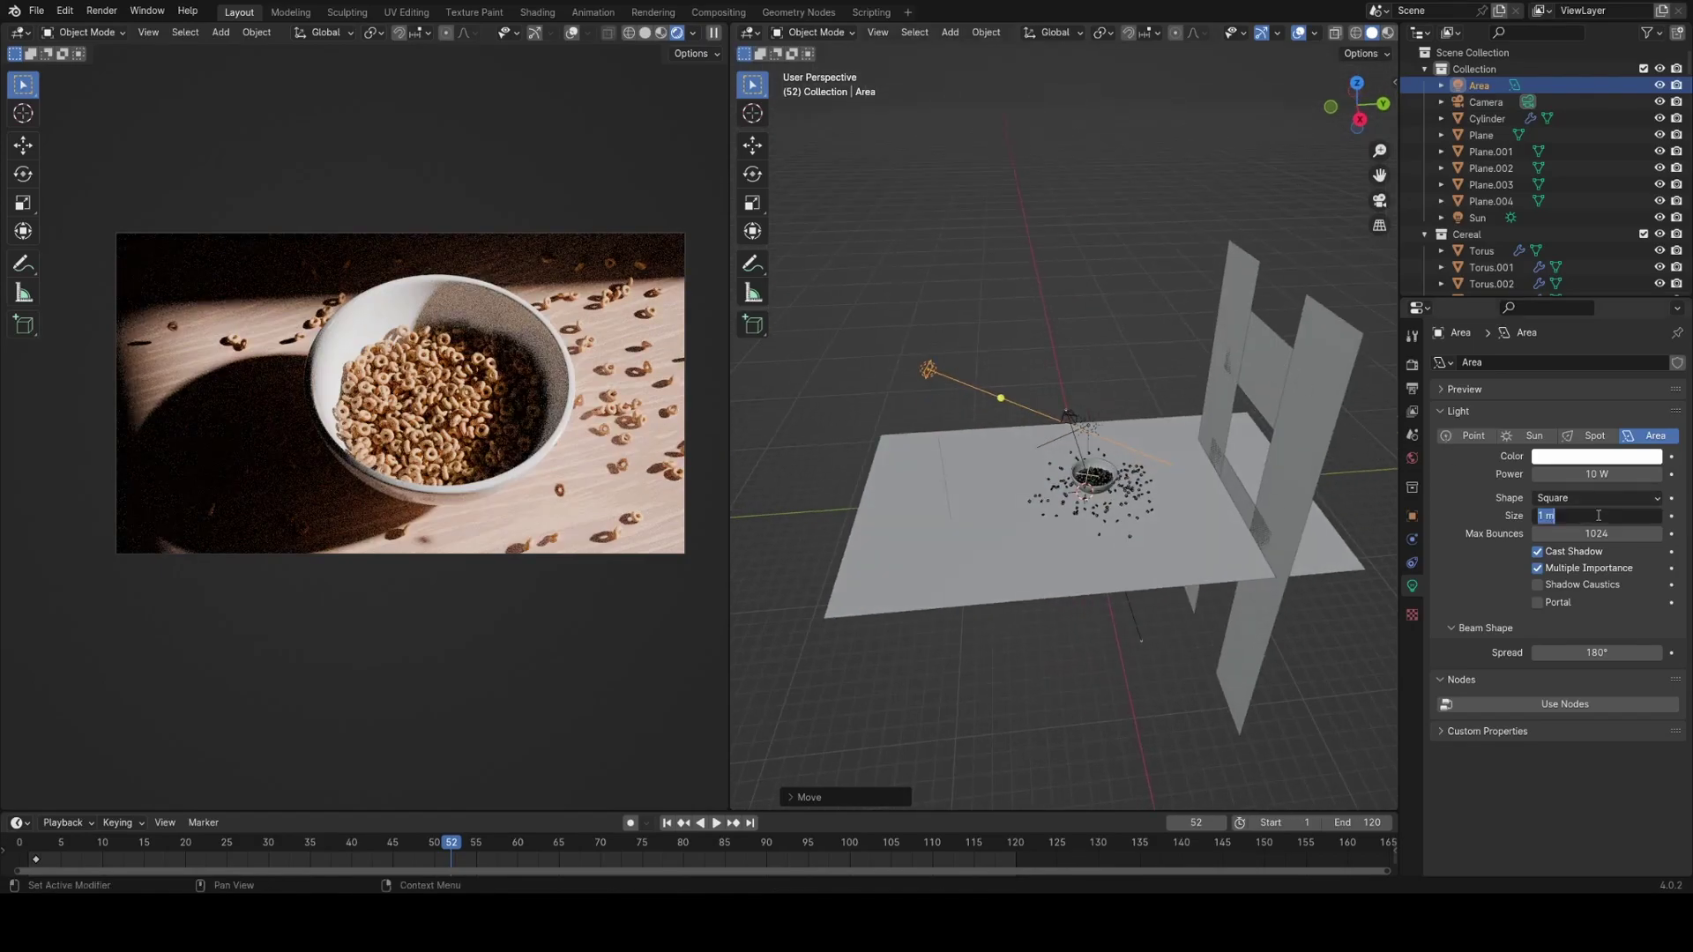
Set the square area light's size to 25 m.
{"action": "type", "text": "5"}
{"action": "key", "text": "Return"}
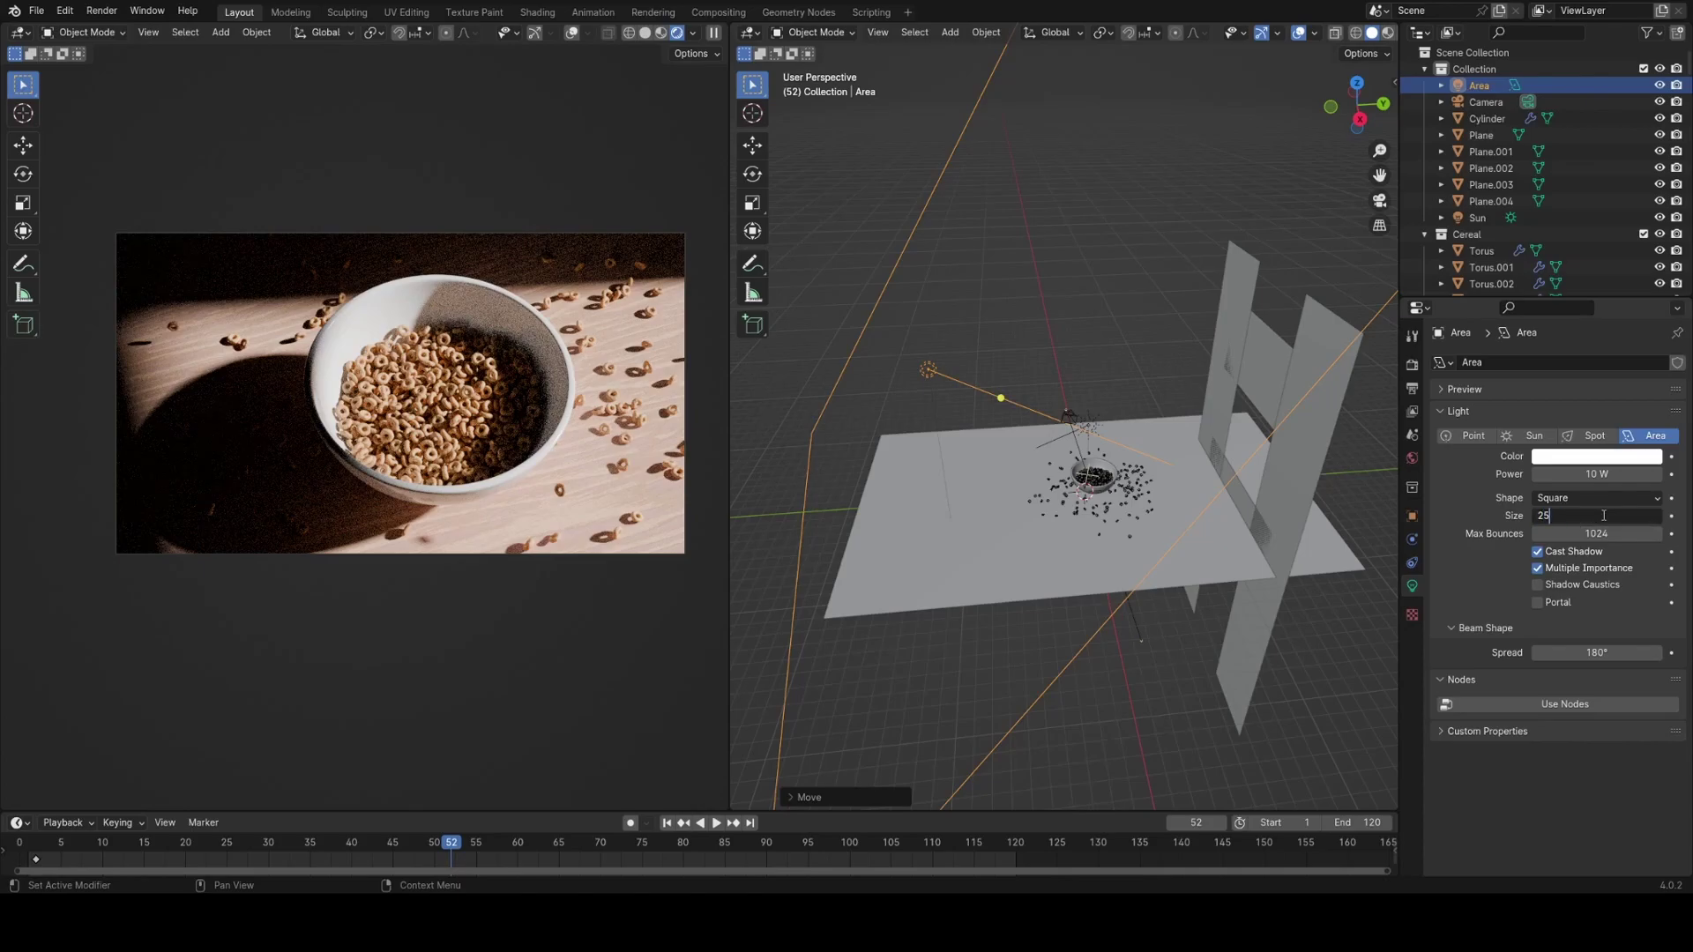
{"action": "key", "text": "Return"}
Nudge the enlarged area light and rotate it slightly to keep it aimed at the bowl.
{"action": "middle_click_drag", "start_coordinate": [1279, 467], "coordinate": [1122, 451]}
{"action": "key", "text": "g"}
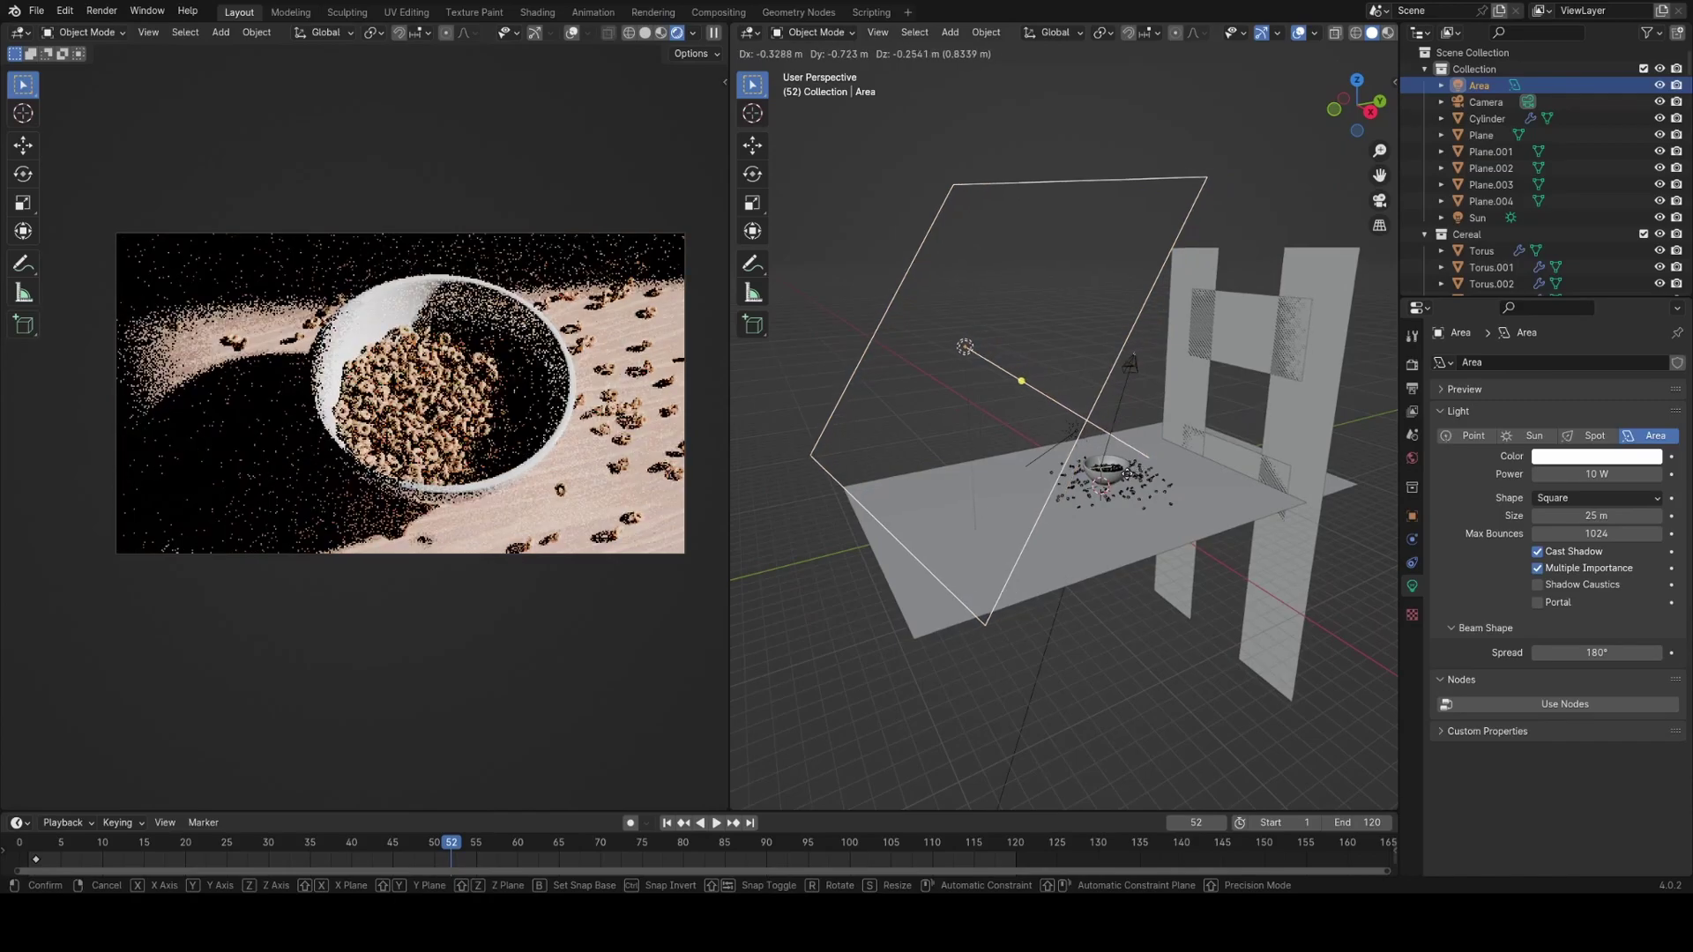
{"action": "left_click", "coordinate": [1127, 474]}
{"action": "key", "text": "r"}
{"action": "left_click", "coordinate": [1138, 494]}
{"action": "middle_click_drag", "start_coordinate": [1138, 493], "coordinate": [1164, 516]}
Tint the area light pale blue and set its power to 1000 W after trying 500 W.
{"action": "left_click", "coordinate": [1570, 457]}
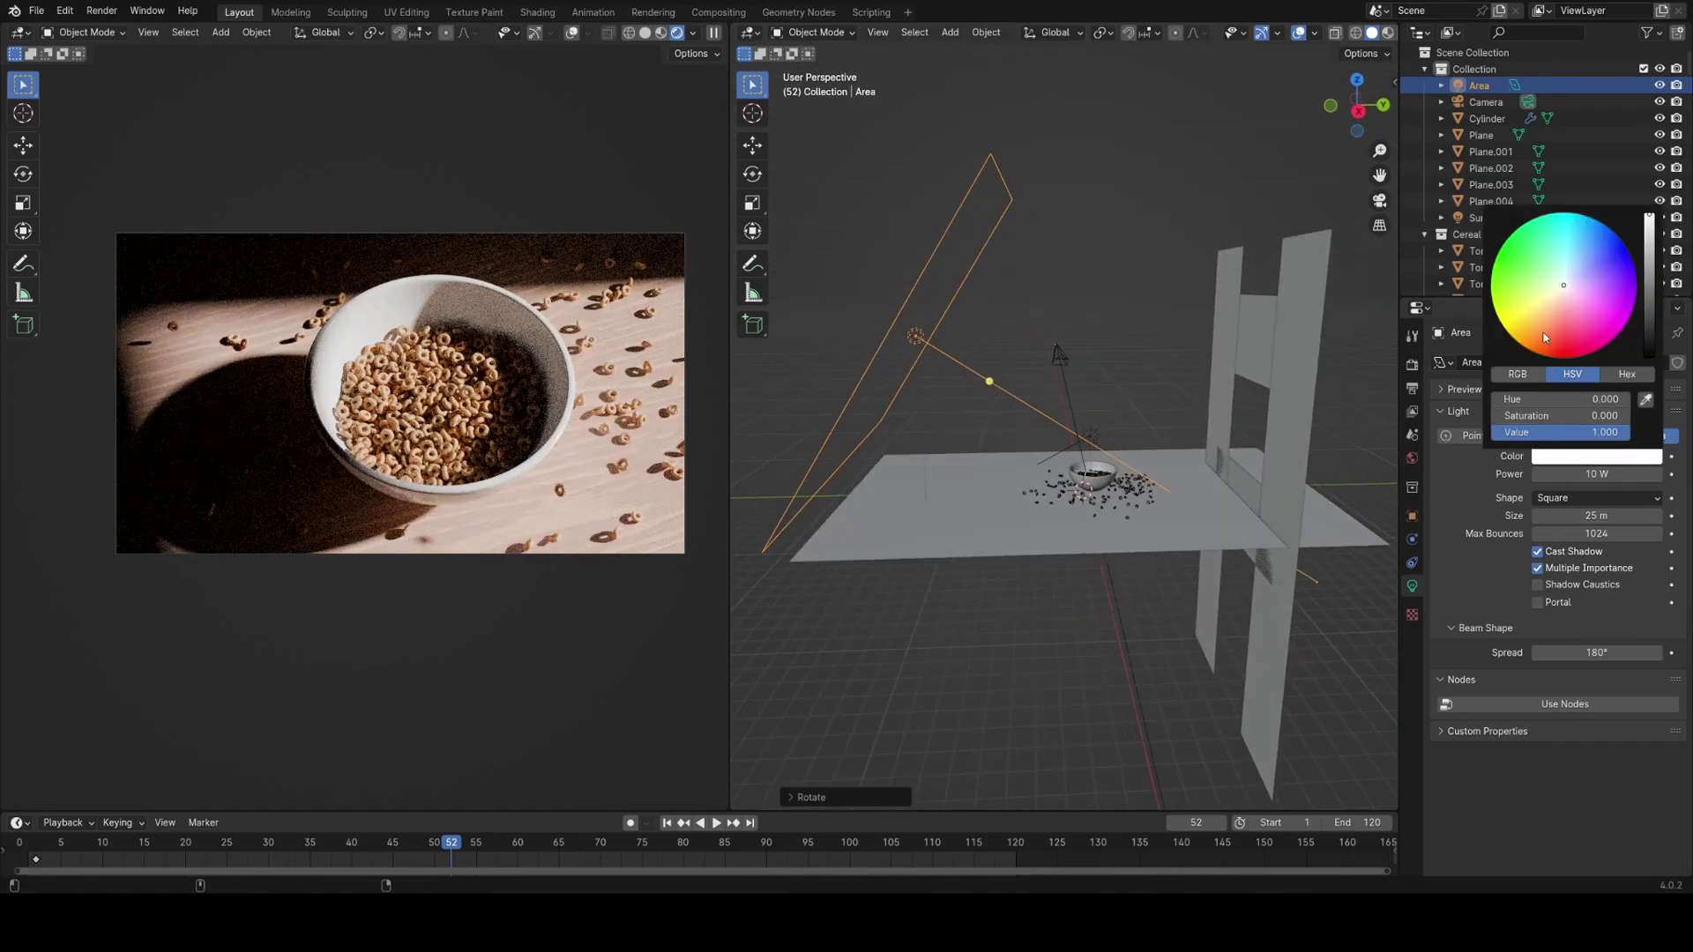
{"action": "left_click_drag", "start_coordinate": [1570, 278], "coordinate": [1579, 266]}
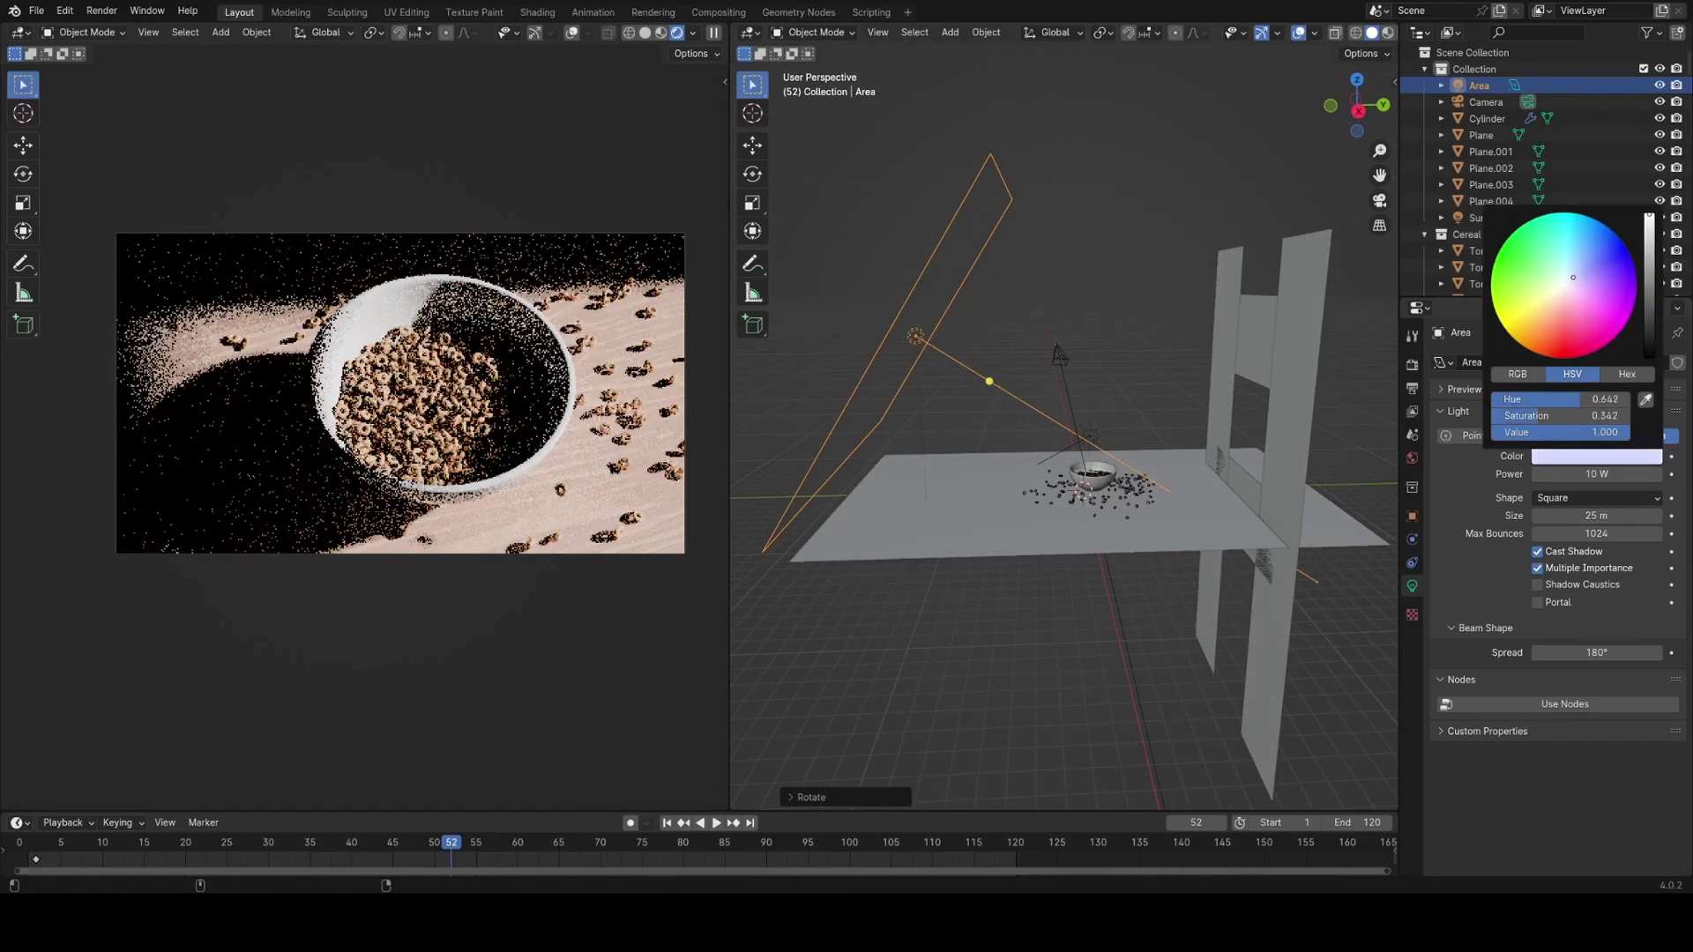
{"action": "left_click", "coordinate": [1591, 469]}
{"action": "type", "text": "500"}
{"action": "key", "text": "Return"}
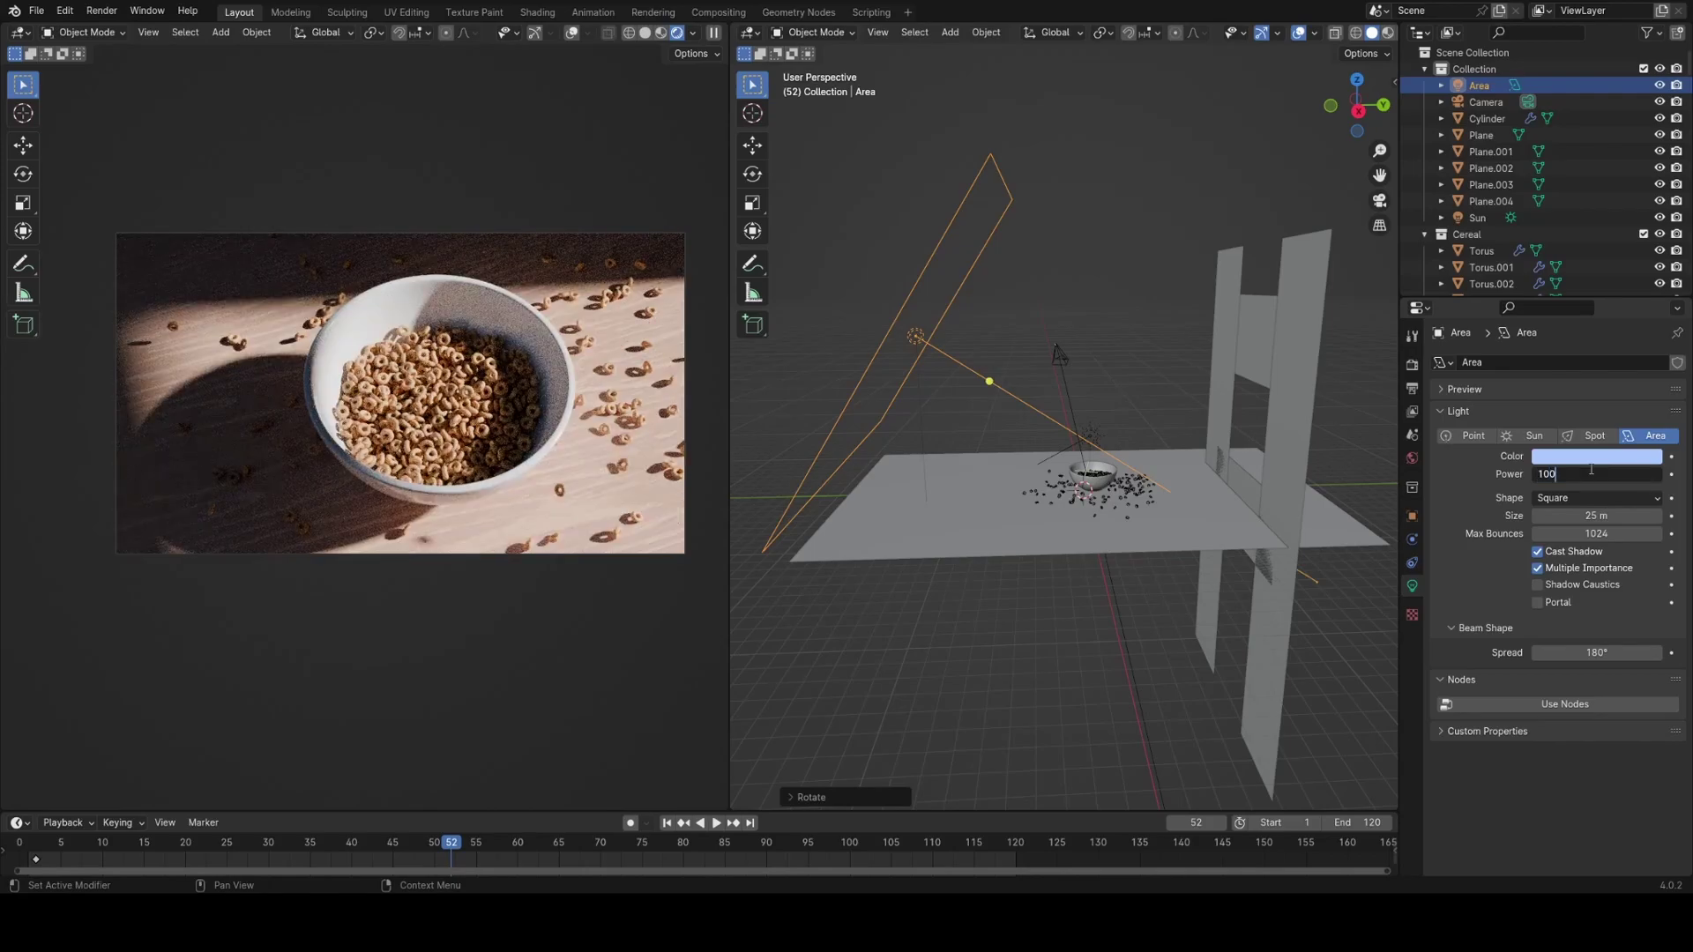
{"action": "type", "text": "1000"}
{"action": "key", "text": "Return"}
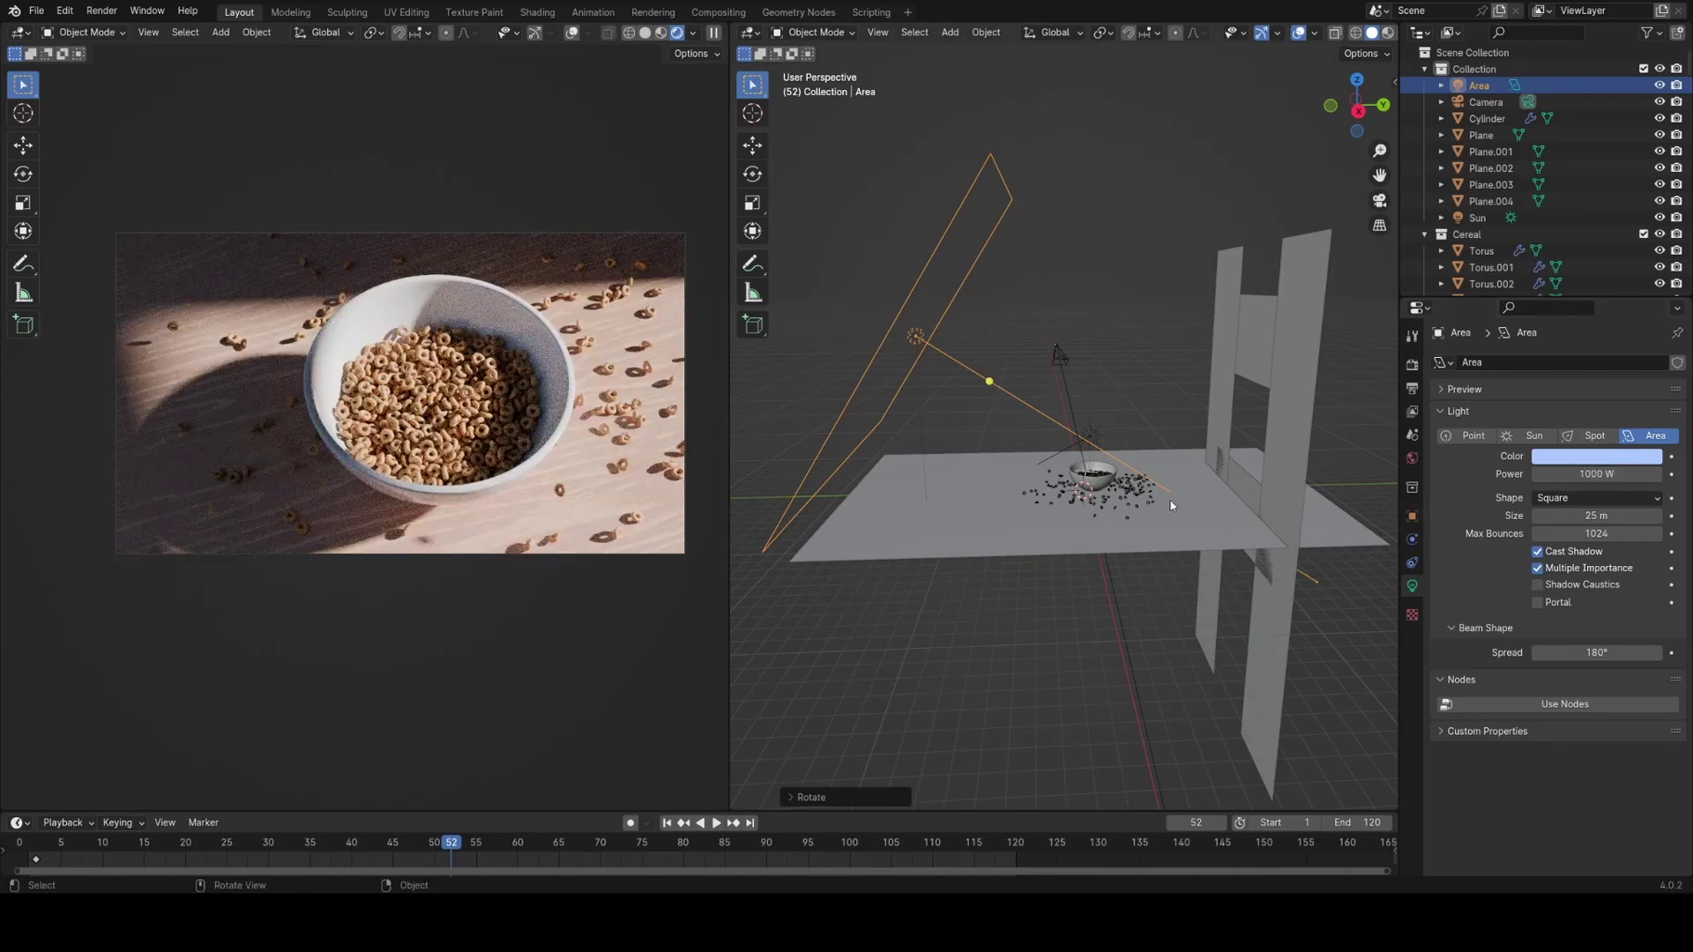
Raise the area light's power to 1383.2 W and place the light nearly horizontally above the table.
{"action": "middle_click_drag", "start_coordinate": [1178, 506], "coordinate": [1129, 550]}
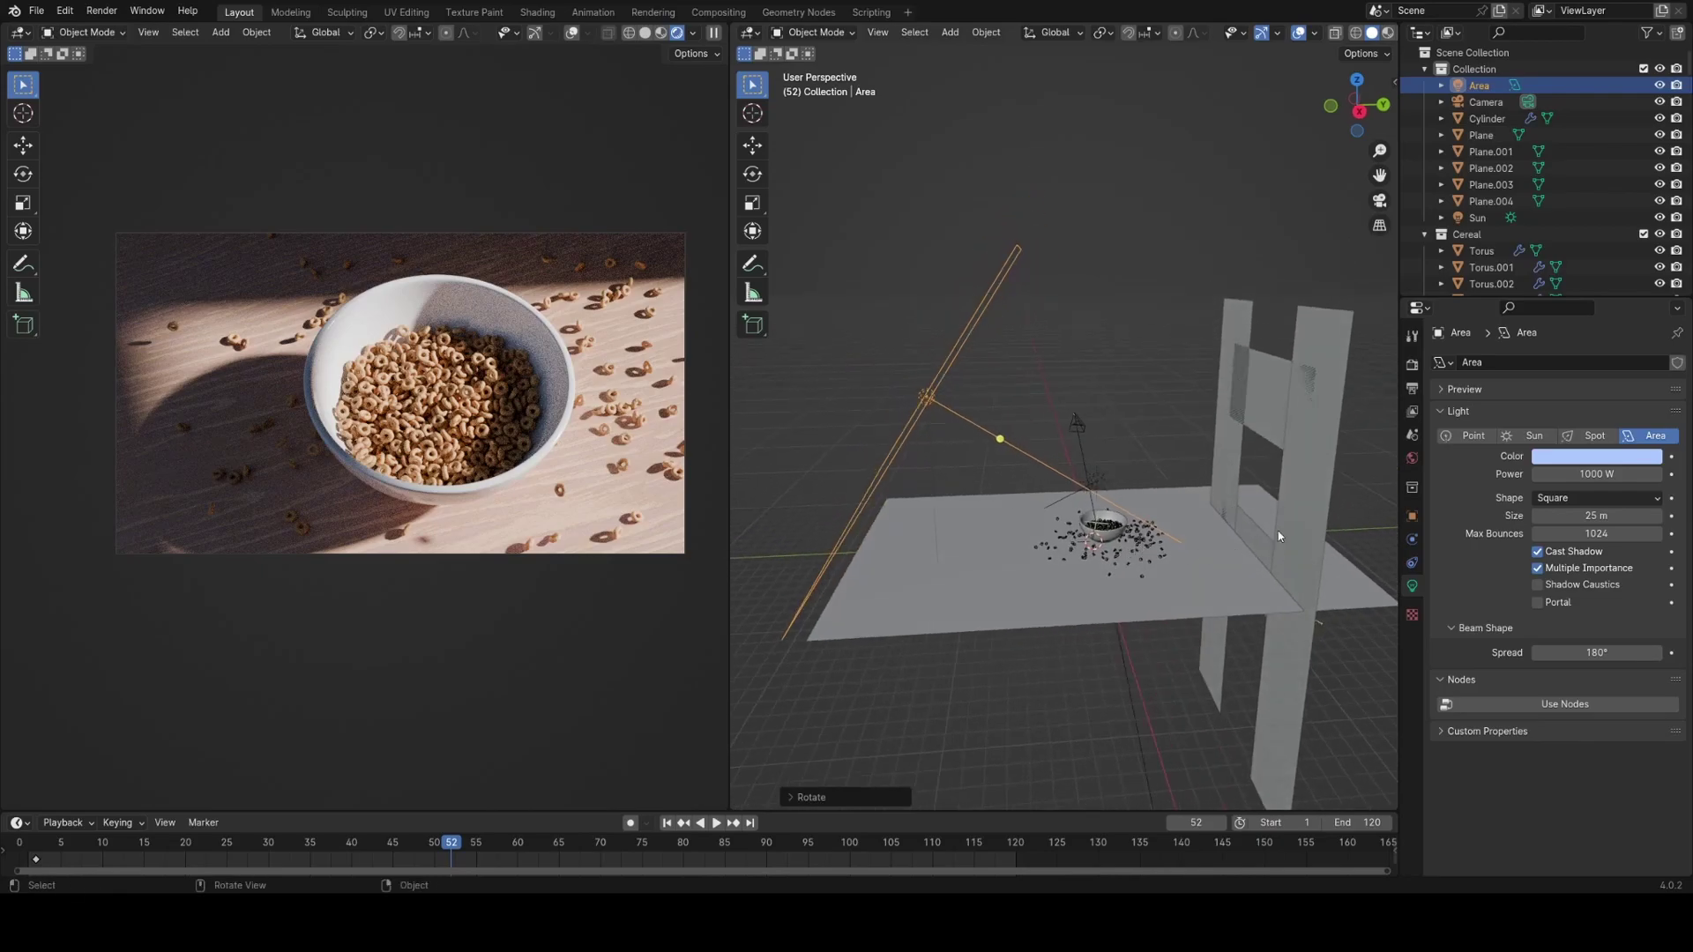
{"action": "left_click_drag", "start_coordinate": [1572, 477], "coordinate": [1627, 477]}
{"action": "key", "text": "r"}
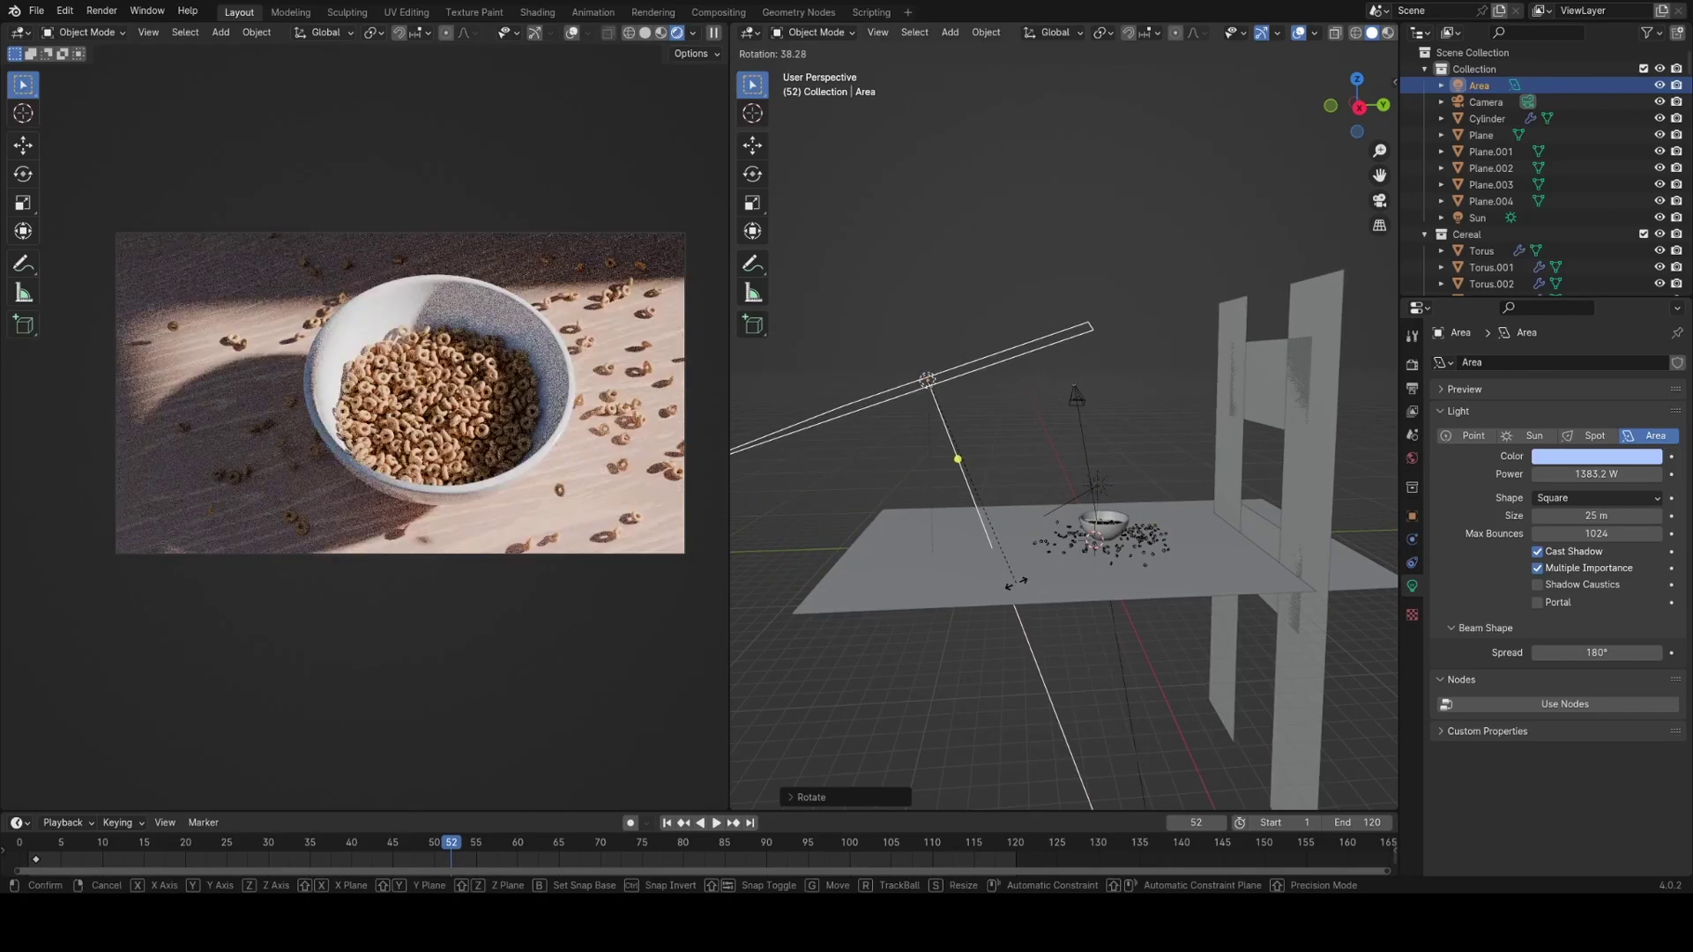
{"action": "right_click", "coordinate": [960, 579]}
{"action": "middle_click_drag", "start_coordinate": [959, 579], "coordinate": [1270, 503]}
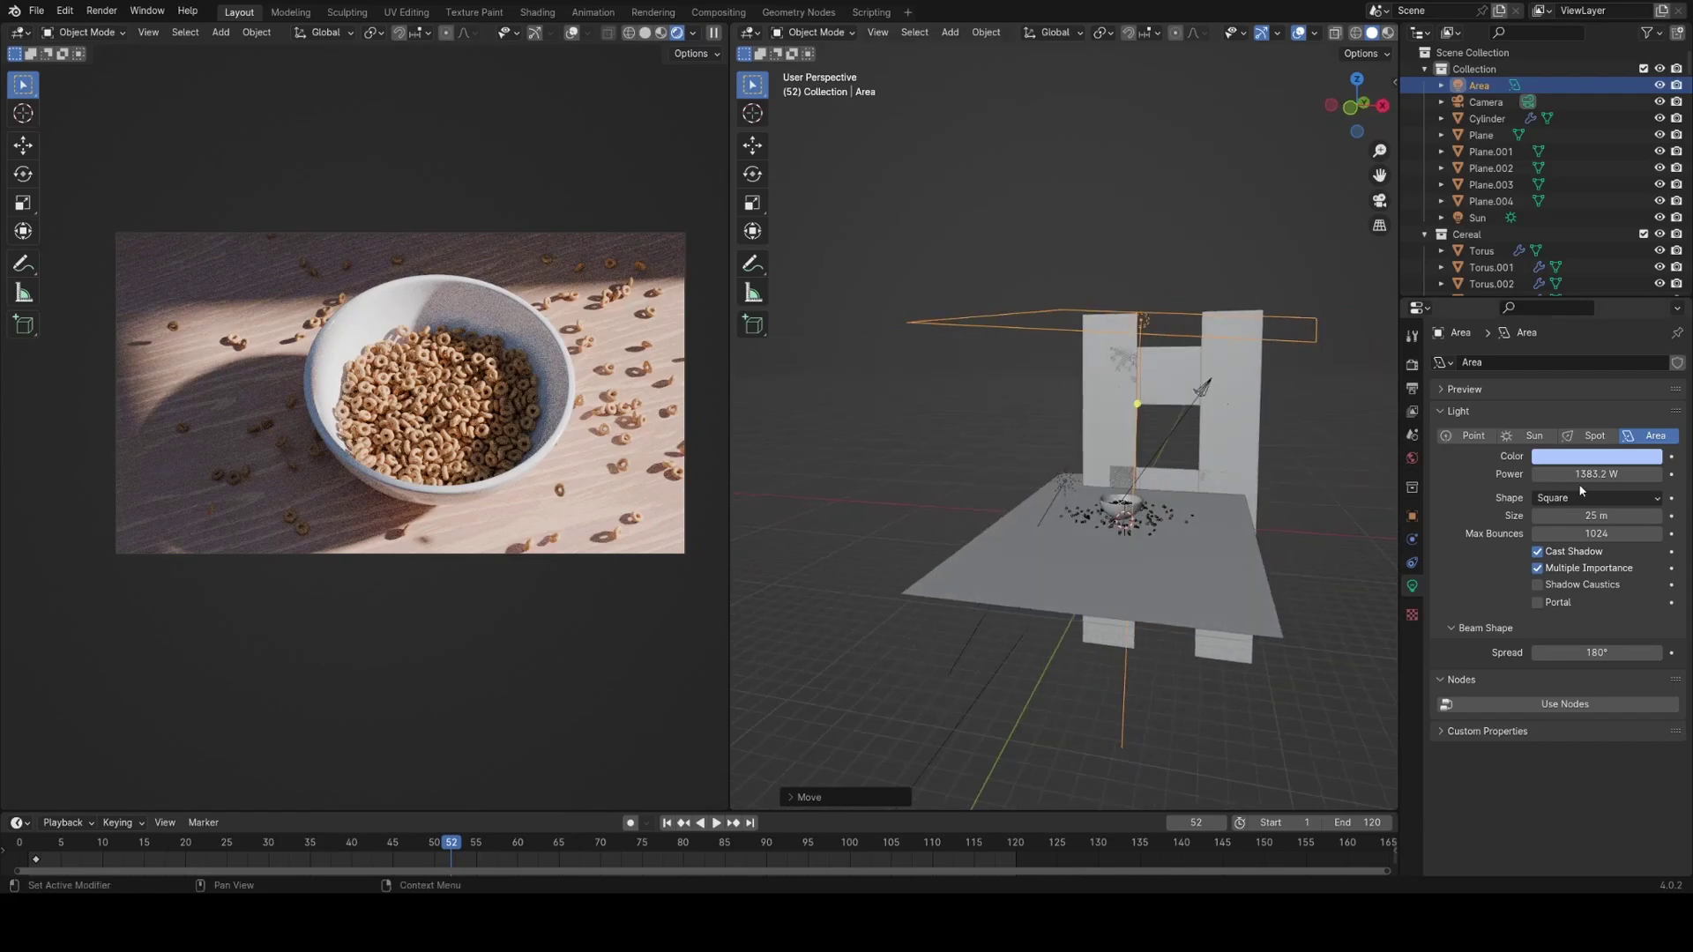
Reduce the area light colour's saturation and shift its hue to a pale lavender.
{"action": "left_click", "coordinate": [1602, 458]}
{"action": "mouse_move", "coordinate": [1562, 415]}
{"action": "left_mouse_down"}
{"action": "mouse_move", "coordinate": [1482, 415]}
{"action": "mouse_move", "coordinate": [1505, 417]}
{"action": "left_mouse_up"}
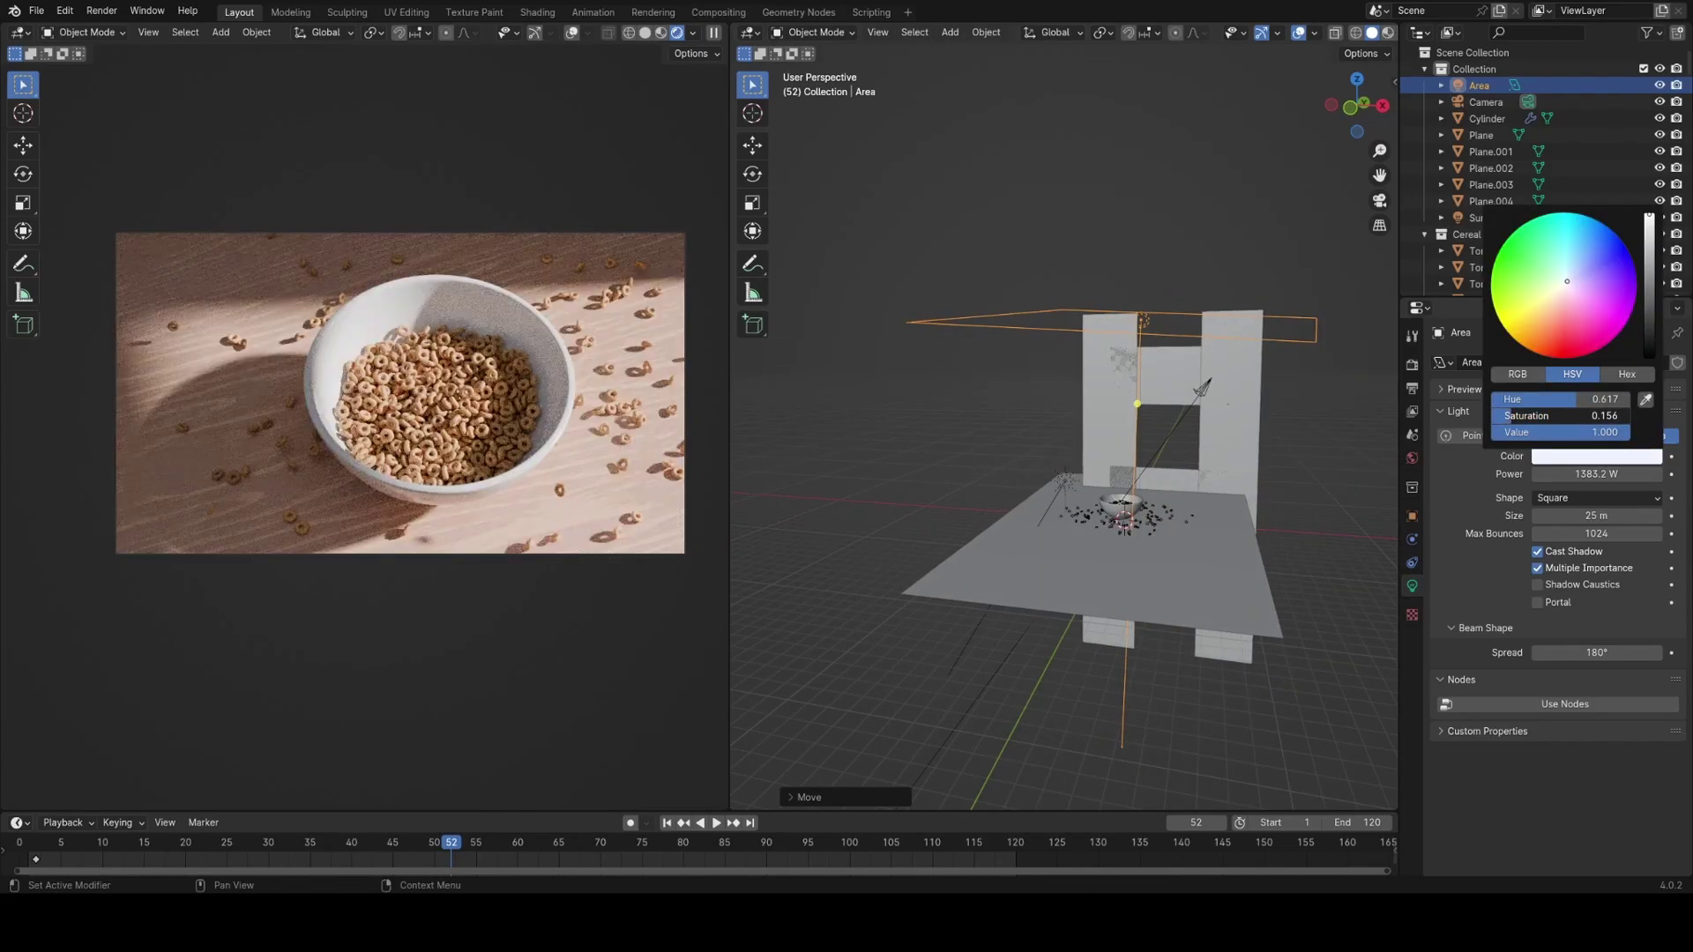
{"action": "left_click_drag", "start_coordinate": [1562, 303], "coordinate": [1574, 281]}
{"action": "left_click_drag", "start_coordinate": [1574, 280], "coordinate": [1574, 279]}
{"action": "middle_click_drag", "start_coordinate": [1134, 500], "coordinate": [1058, 502]}
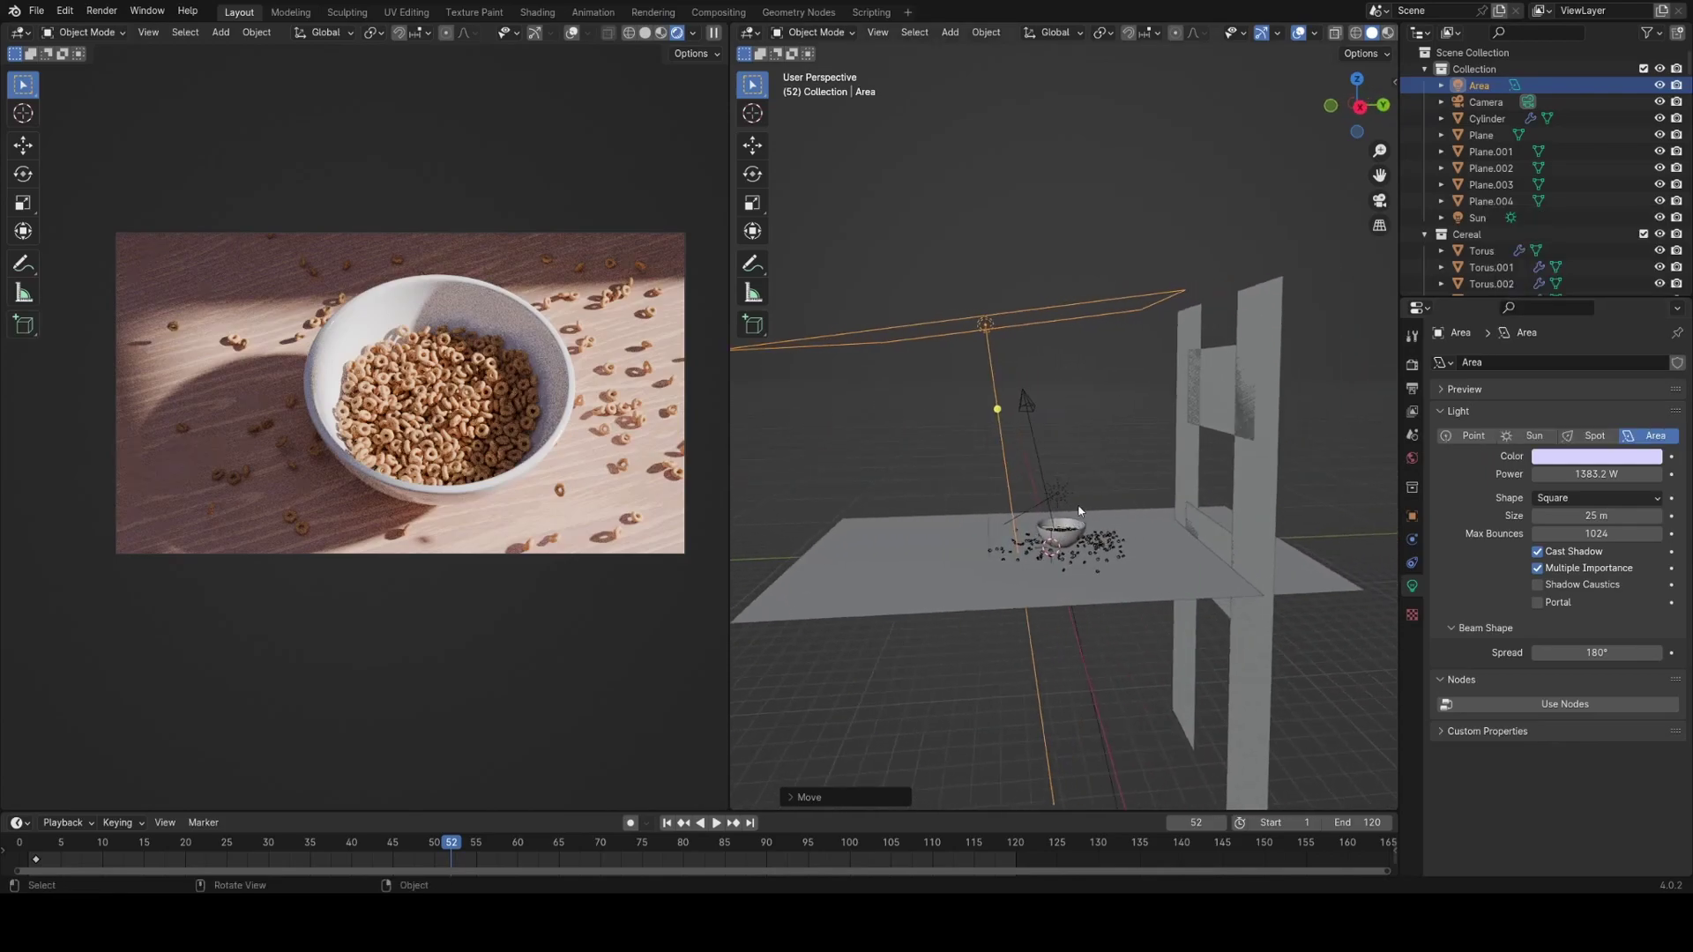
Try rotating the sun about its local X axis and then freely to test other shadow directions.
{"action": "left_click", "coordinate": [1053, 498]}
{"action": "key", "text": "r"}
{"action": "key", "text": "x"}
{"action": "key", "text": "x"}
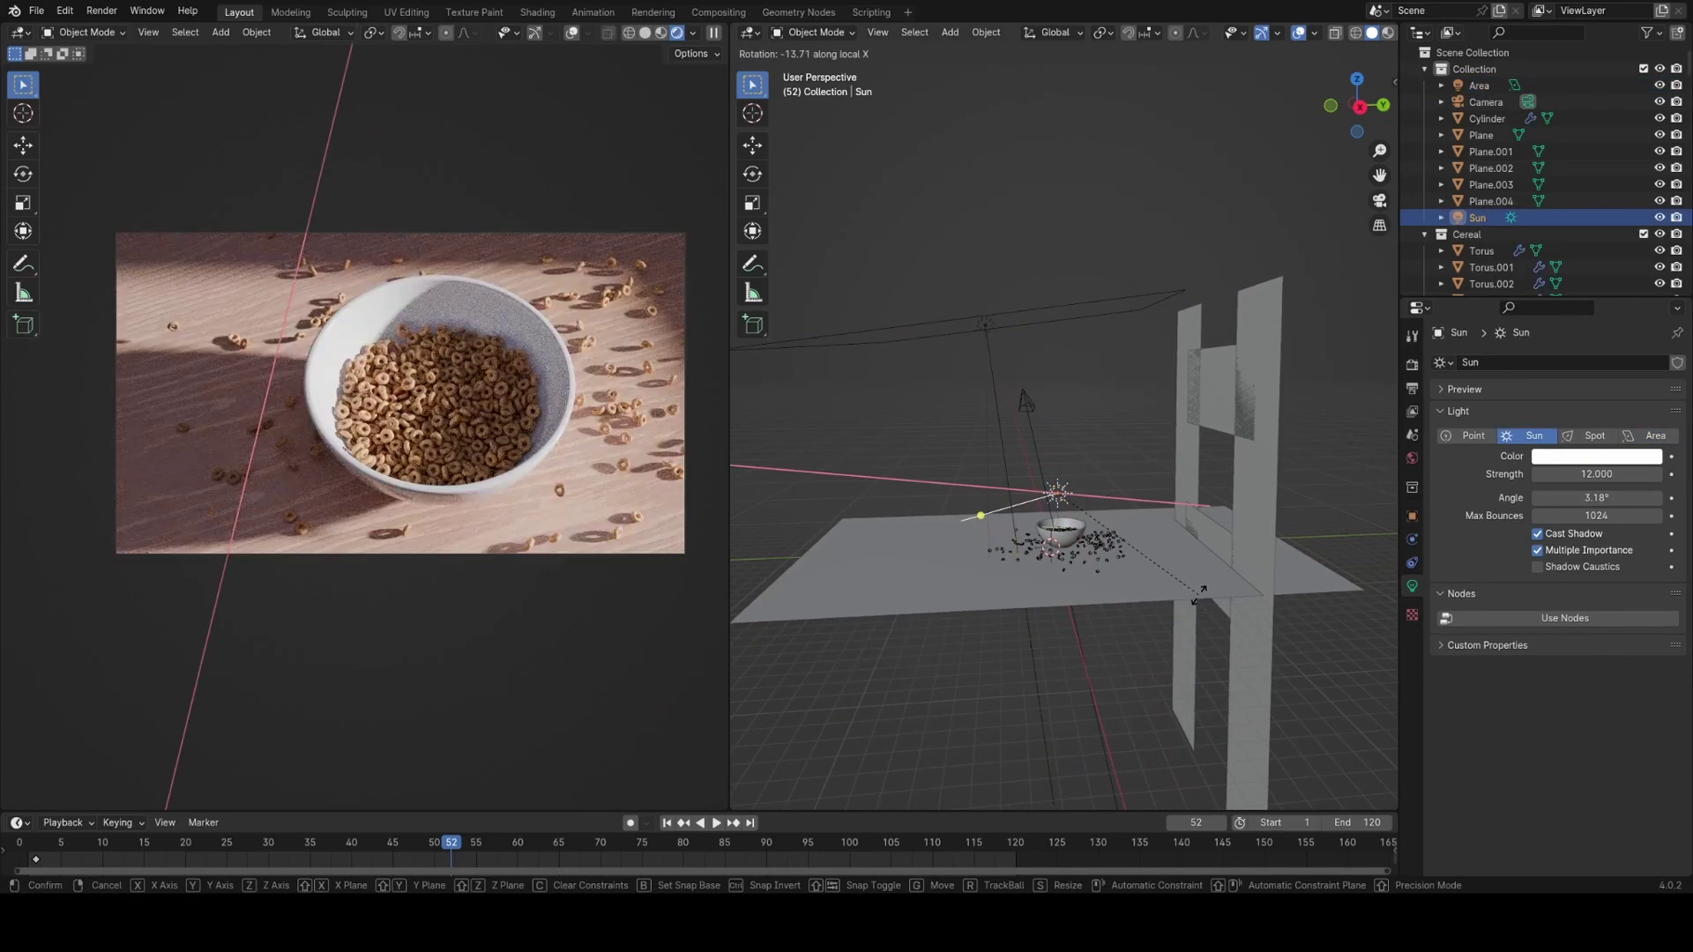
{"action": "left_click", "coordinate": [1258, 534]}
{"action": "key", "text": "r"}
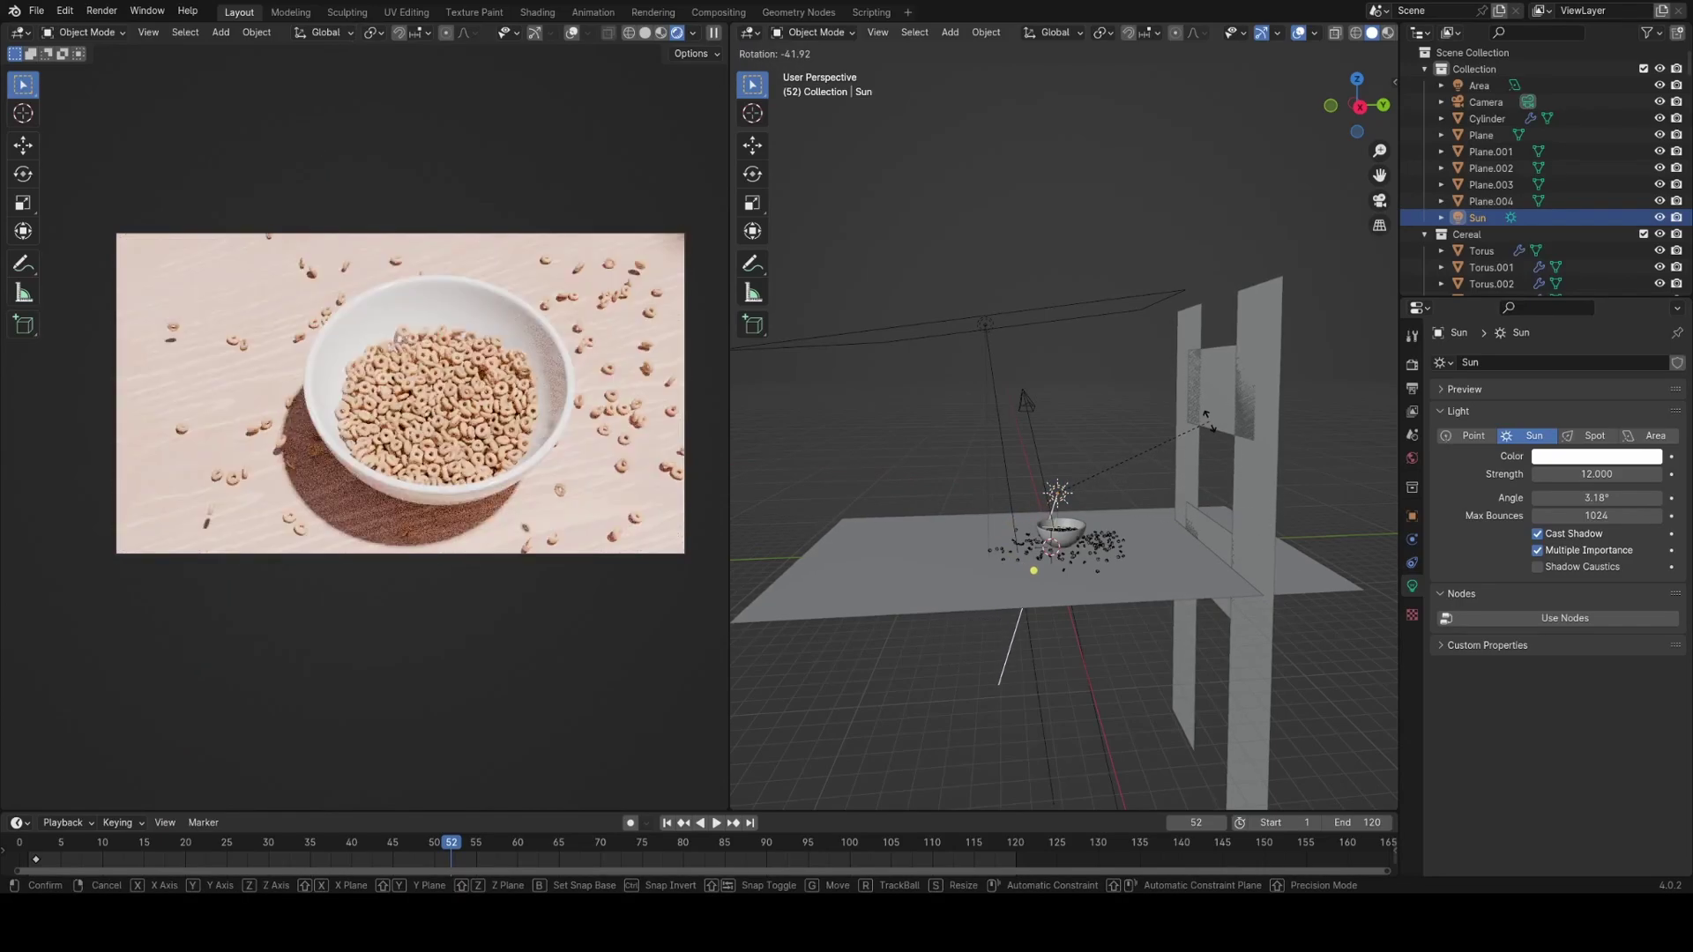
{"action": "left_click", "coordinate": [1210, 428]}
Try a copy of the table plane raised along Z to the height of the upright panels' tops.
{"action": "left_click", "coordinate": [1250, 465]}
{"action": "middle_click_drag", "start_coordinate": [1250, 466], "coordinate": [1261, 499]}
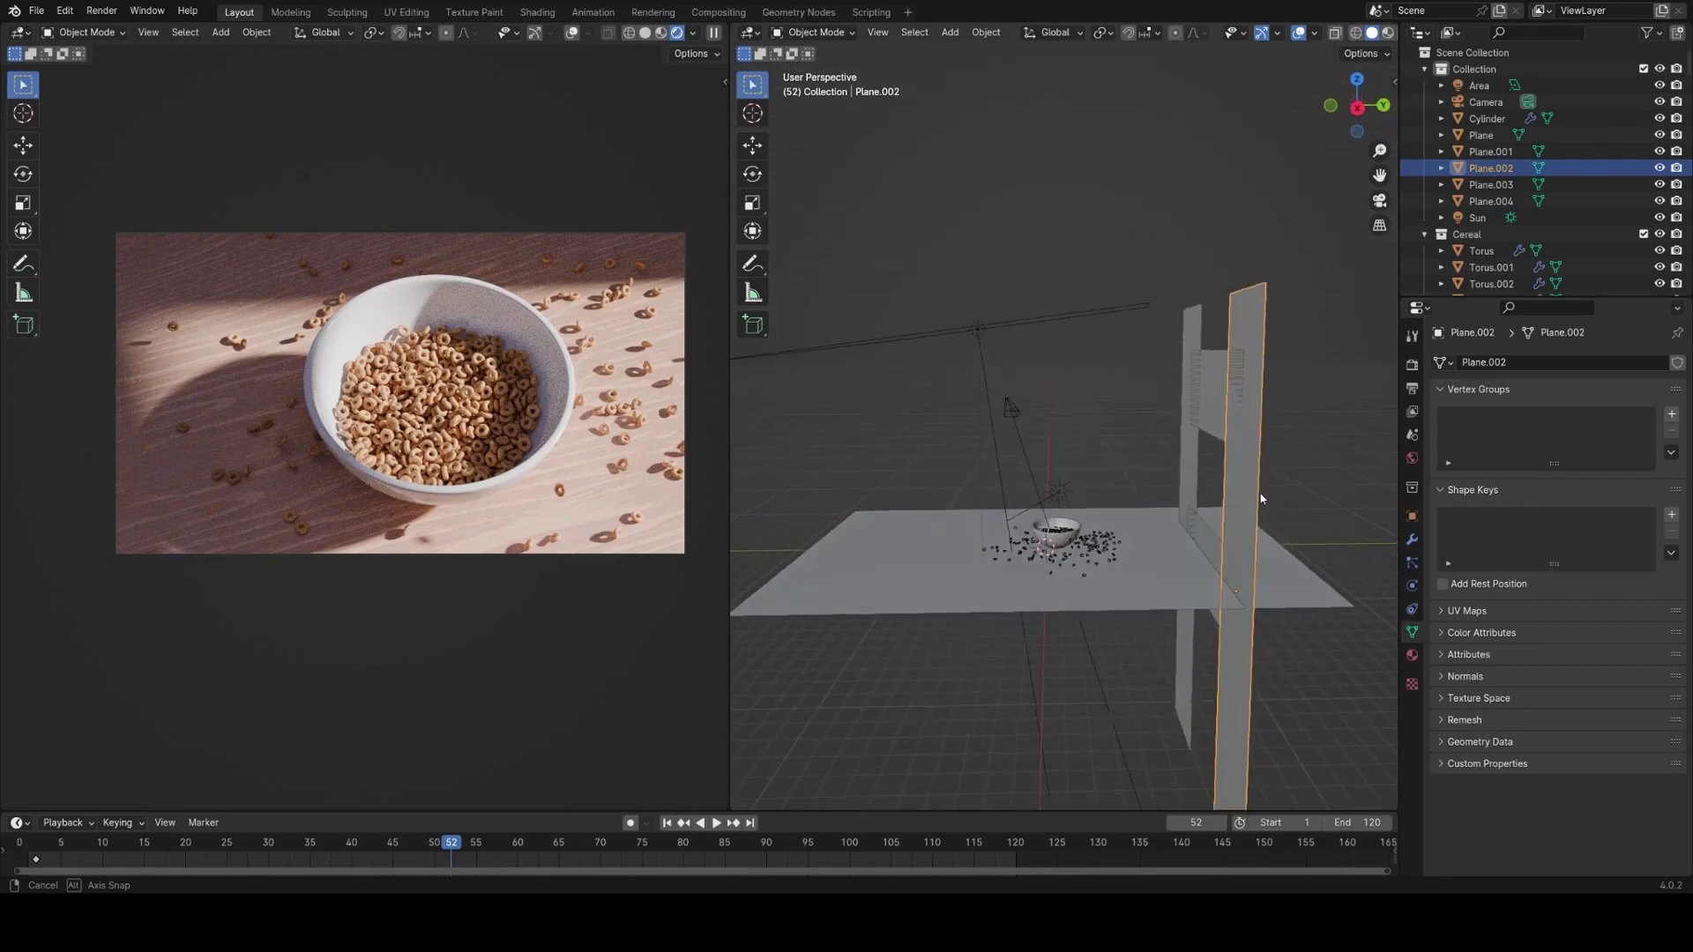
{"action": "key", "text": "shift+d"}
{"action": "key", "text": "z"}
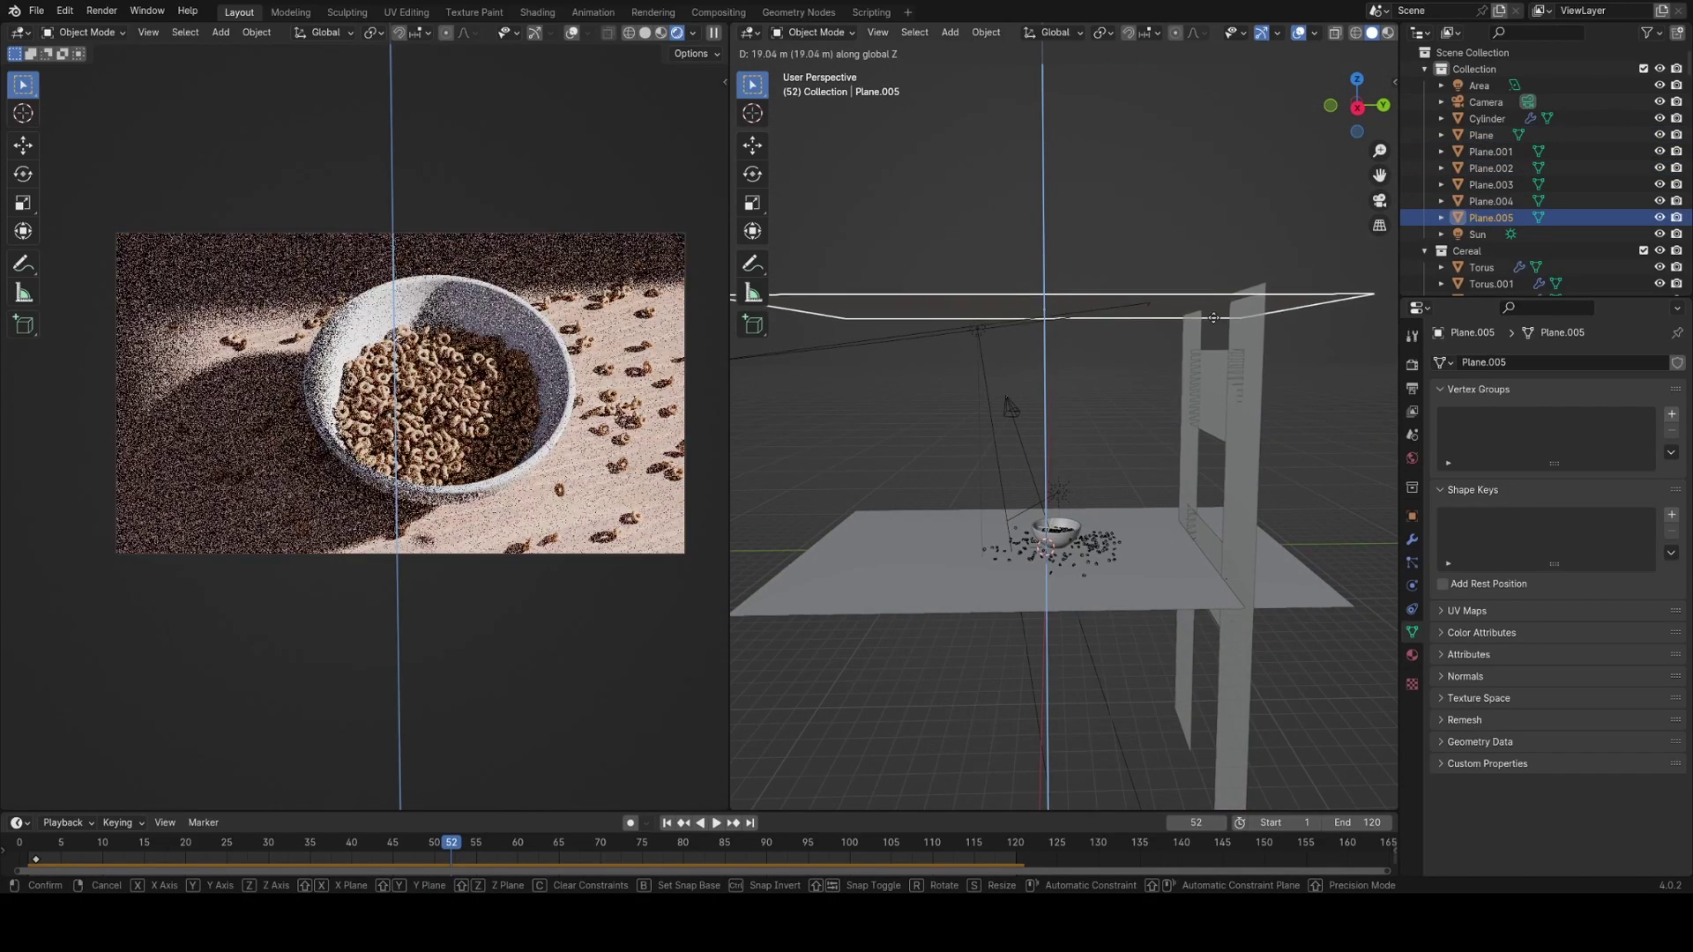
{"action": "left_click", "coordinate": [1233, 276]}
Unlink the wood material from the raised table copy and delete that plane.
{"action": "left_click", "coordinate": [1412, 655]}
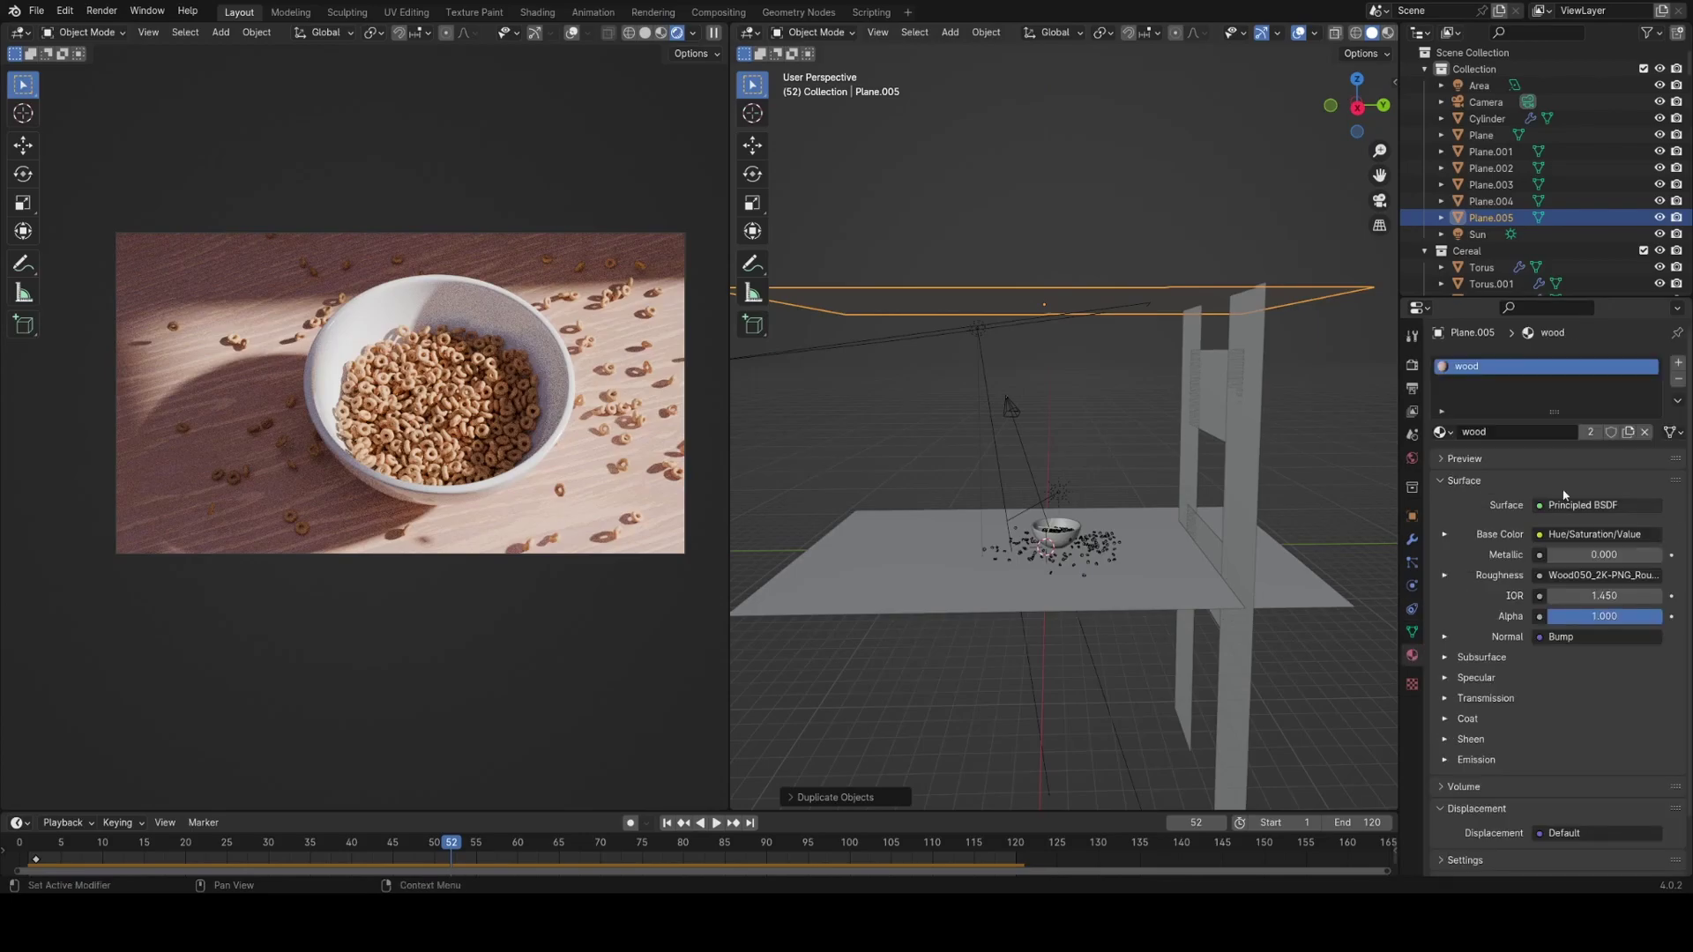
{"action": "left_click", "coordinate": [1645, 432]}
{"action": "left_click", "coordinate": [1145, 386]}
{"action": "mouse_move", "coordinate": [1145, 386]}
{"action": "middle_mouse_down"}
{"action": "mouse_move", "coordinate": [1132, 499]}
{"action": "mouse_move", "coordinate": [1133, 380]}
{"action": "mouse_move", "coordinate": [920, 564]}
{"action": "mouse_move", "coordinate": [1021, 419]}
{"action": "mouse_move", "coordinate": [1196, 416]}
{"action": "mouse_move", "coordinate": [1157, 388]}
{"action": "middle_mouse_up"}
{"action": "key", "text": "Delete"}
Tilt and move the area light to face the bowl from the negative Y side, and reduce its size to about 19.1 m.
{"action": "left_click", "coordinate": [1023, 388]}
{"action": "key", "text": "r"}
{"action": "left_click", "coordinate": [1204, 397]}
{"action": "key", "text": "g"}
{"action": "left_click", "coordinate": [1076, 569]}
{"action": "key", "text": "g"}
{"action": "left_click", "coordinate": [1181, 504]}
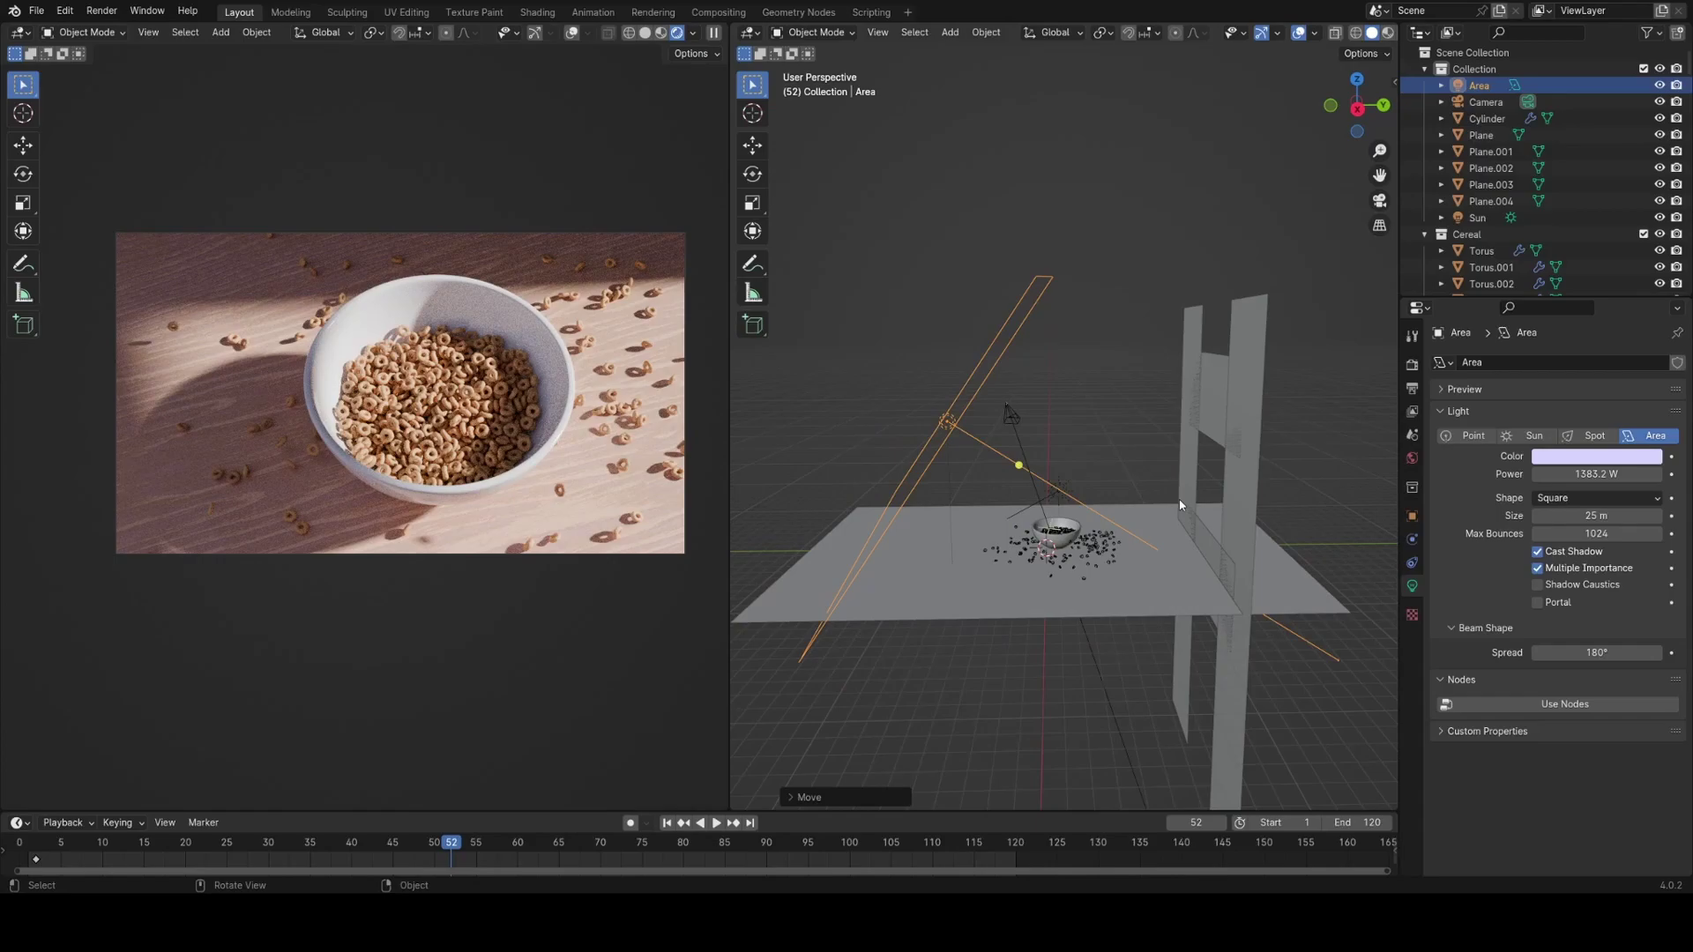
{"action": "mouse_move", "coordinate": [1602, 511]}
{"action": "left_mouse_down"}
{"action": "mouse_move", "coordinate": [1551, 512]}
{"action": "mouse_move", "coordinate": [1613, 515]}
{"action": "left_mouse_up"}
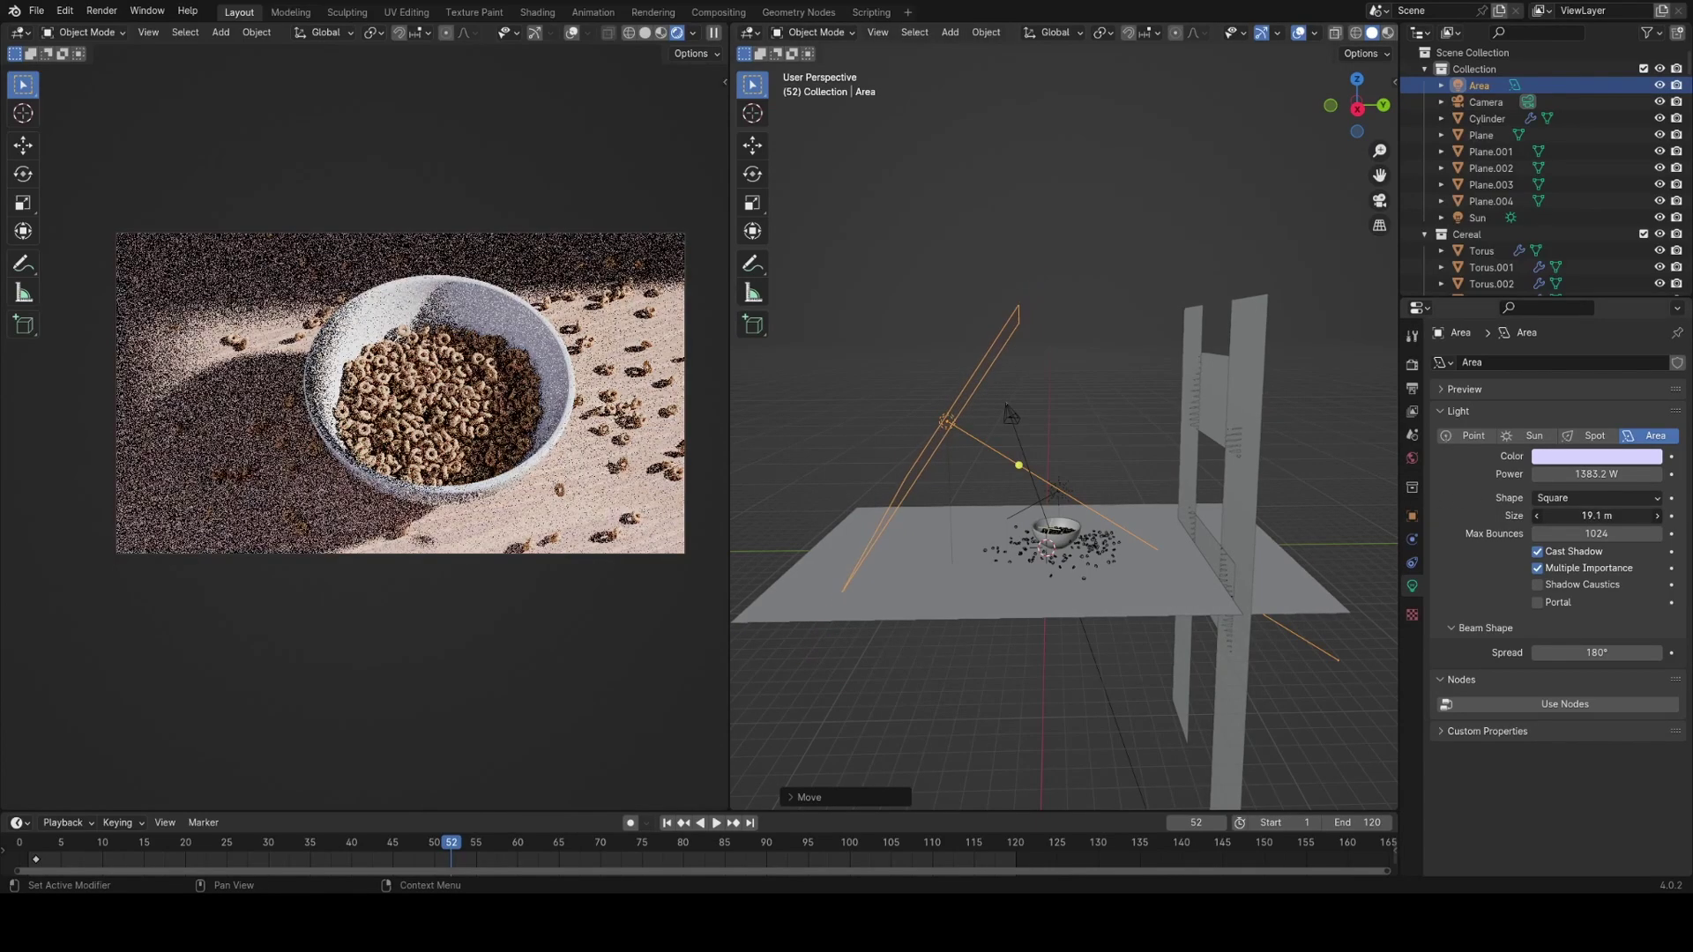
Rotate the sun by about 2° around its local X axis.
{"action": "middle_click_drag", "start_coordinate": [816, 500], "coordinate": [1138, 459]}
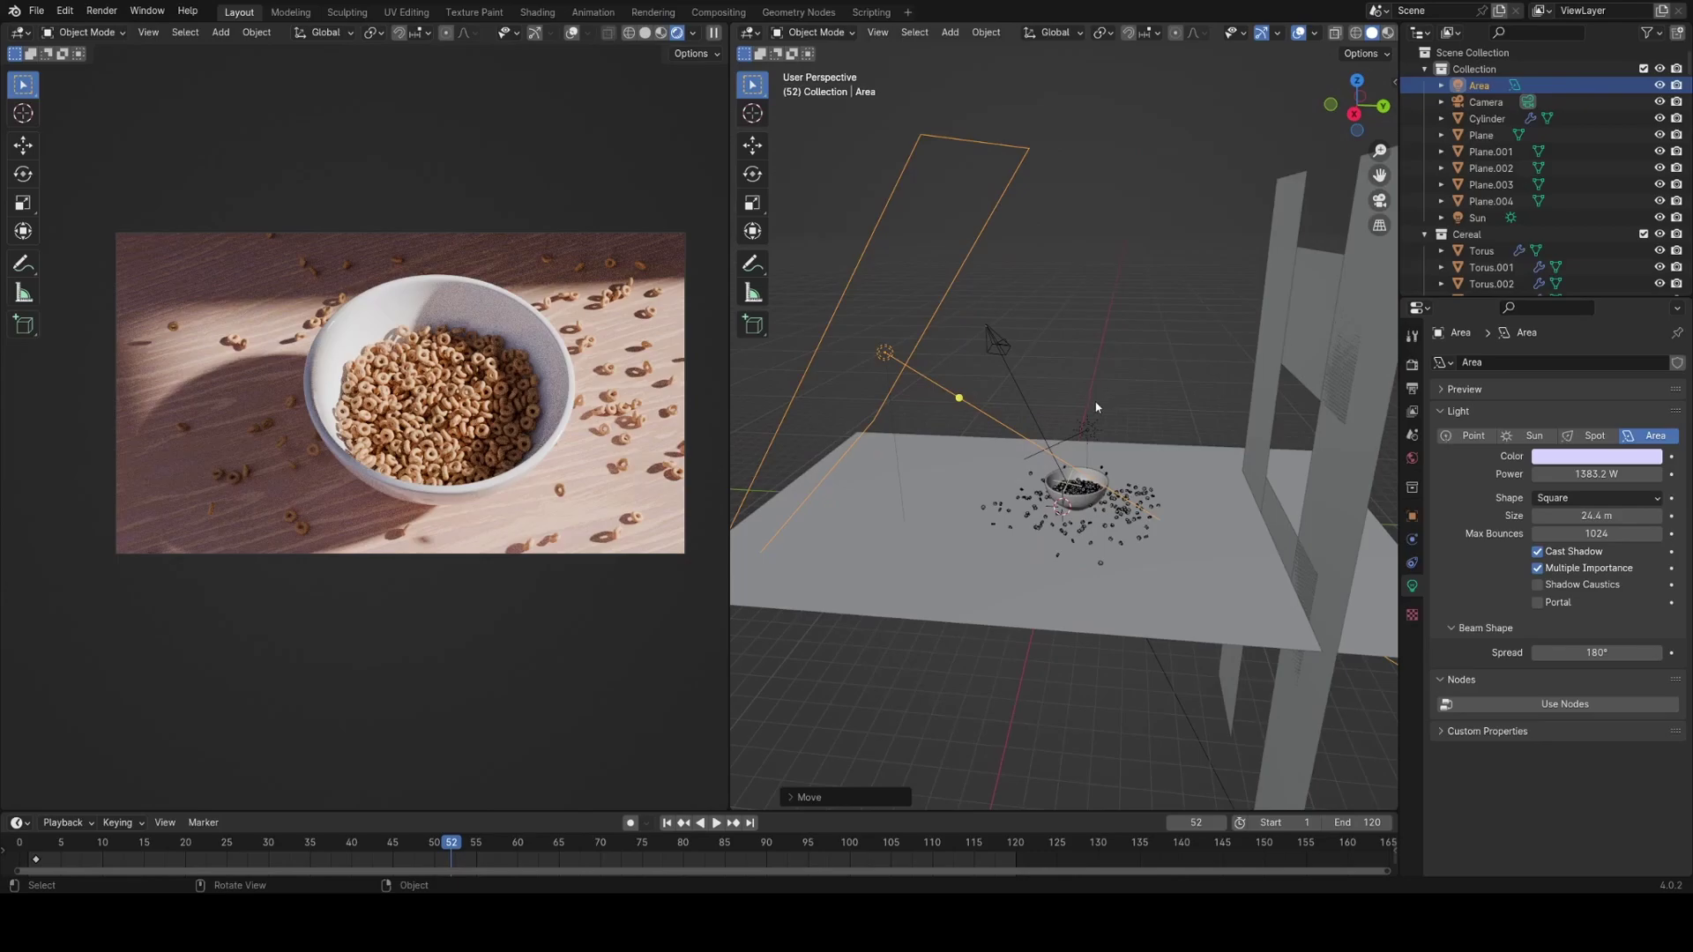
{"action": "left_click", "coordinate": [1088, 429]}
{"action": "key", "text": "r"}
{"action": "key", "text": "x"}
{"action": "key", "text": "x"}
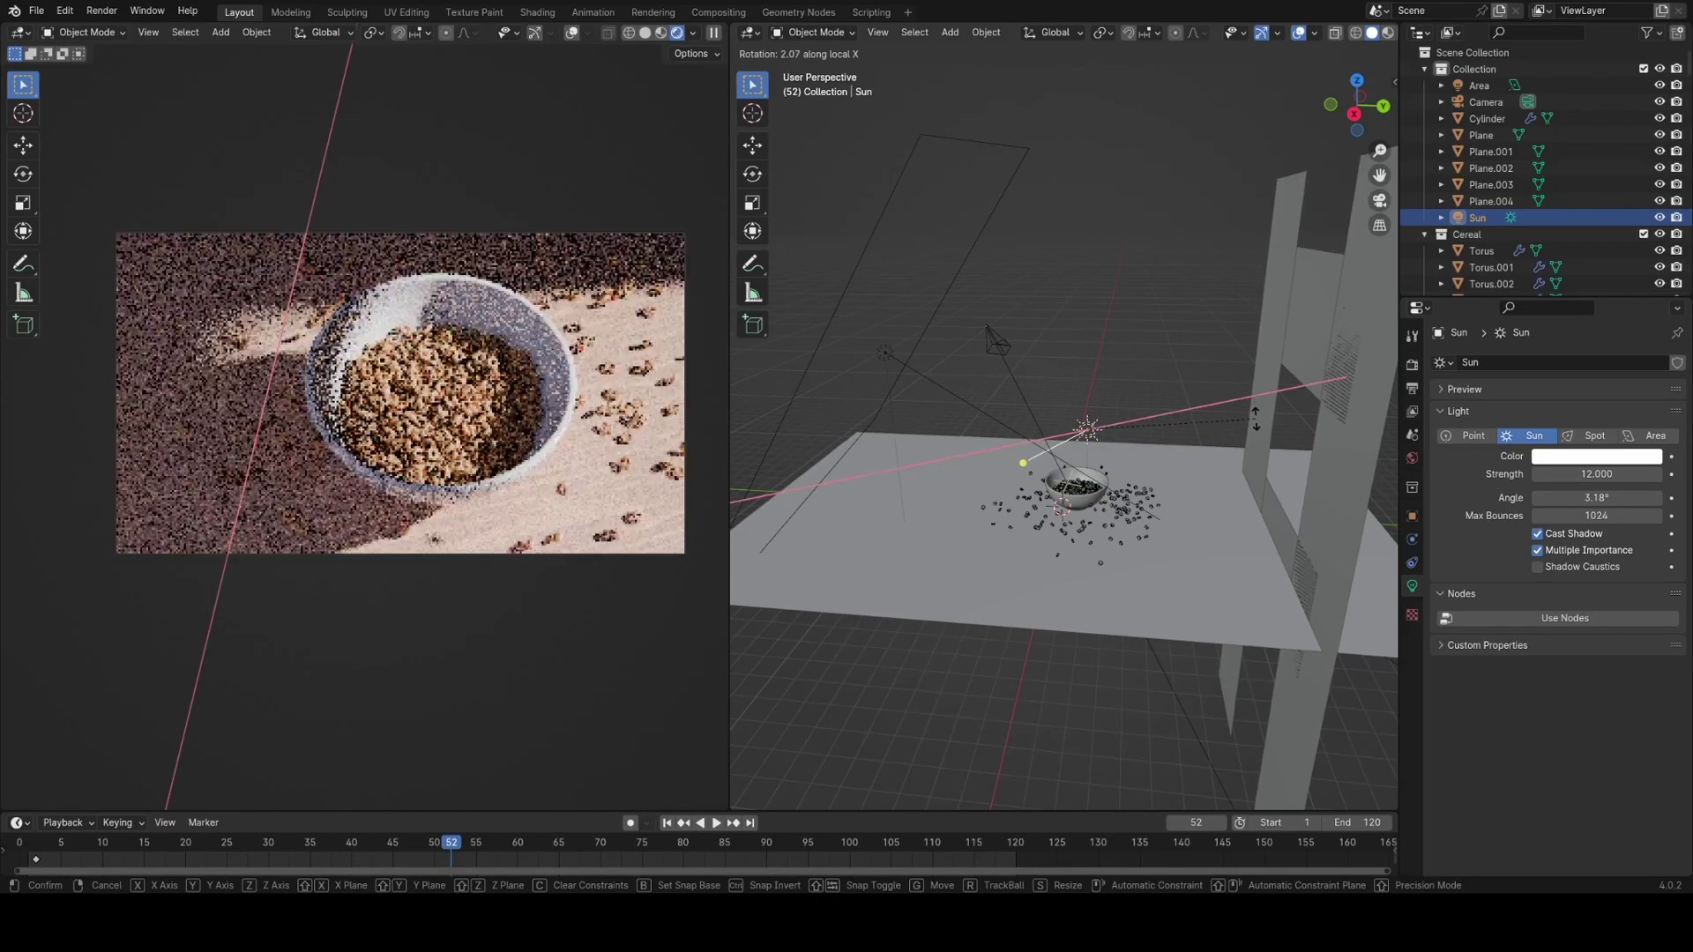
{"action": "left_click", "coordinate": [1256, 424]}
{"action": "mouse_move", "coordinate": [1256, 439]}
{"action": "middle_mouse_down"}
{"action": "mouse_move", "coordinate": [1296, 388]}
{"action": "mouse_move", "coordinate": [1262, 443]}
{"action": "middle_mouse_up"}
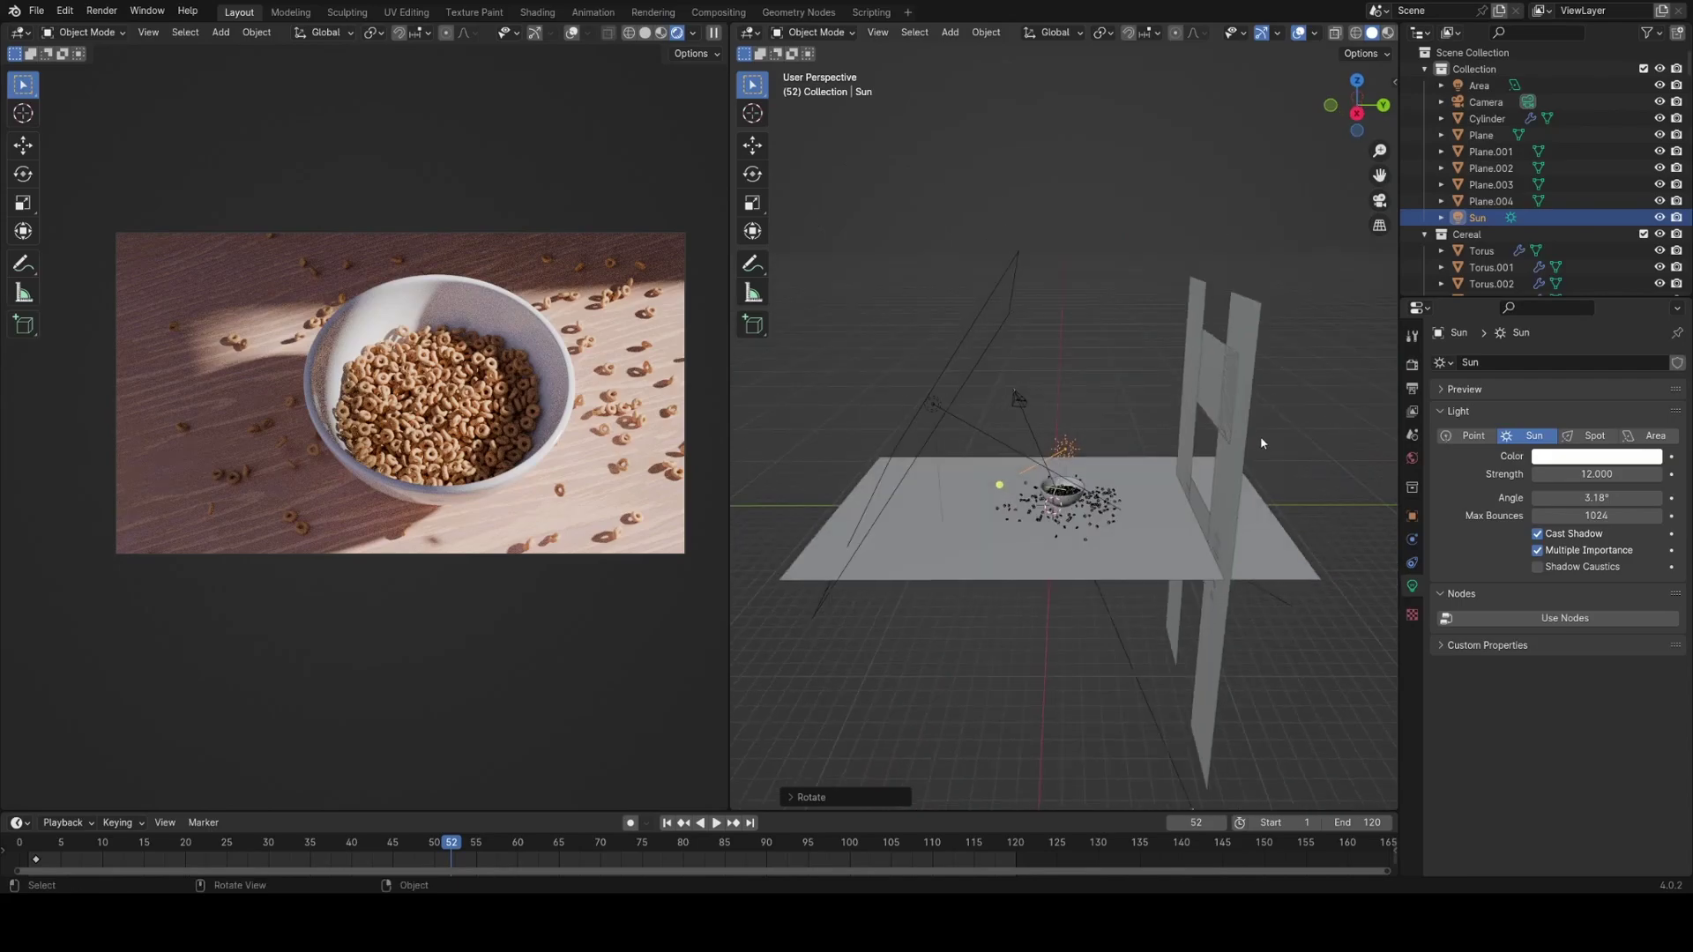
Move the area light toward negative X and freely rotate it to aim at the bowl.
{"action": "left_click", "coordinate": [935, 406]}
{"action": "middle_click_drag", "start_coordinate": [981, 433], "coordinate": [1157, 417]}
{"action": "key", "text": "g"}
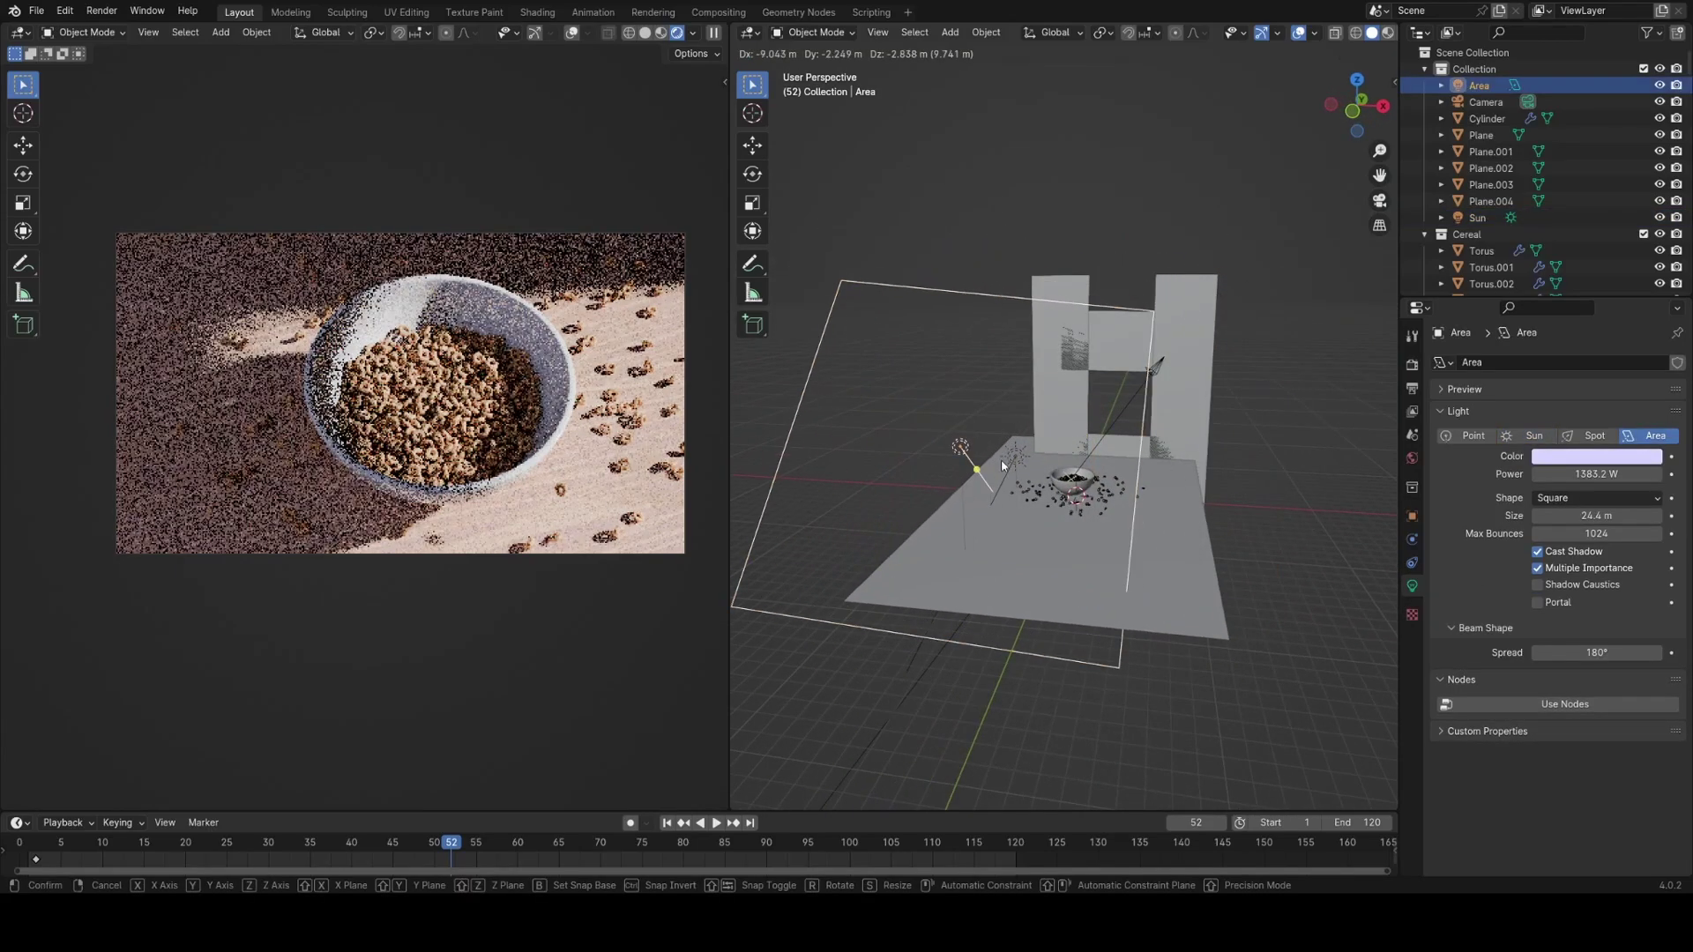
{"action": "left_click", "coordinate": [989, 445]}
{"action": "key", "text": "r"}
{"action": "key", "text": "r"}
{"action": "left_click", "coordinate": [1097, 562]}
Rotate the area light again and place it above the table's negative Y side, angled down at the bowl.
{"action": "middle_click_drag", "start_coordinate": [1244, 524], "coordinate": [1144, 545]}
{"action": "key", "text": "r"}
{"action": "left_click", "coordinate": [1090, 582]}
{"action": "key", "text": "g"}
{"action": "left_click", "coordinate": [1132, 476]}
{"action": "scroll", "coordinate": [1145, 545], "scroll_direction": "up", "scroll_amount": 2}
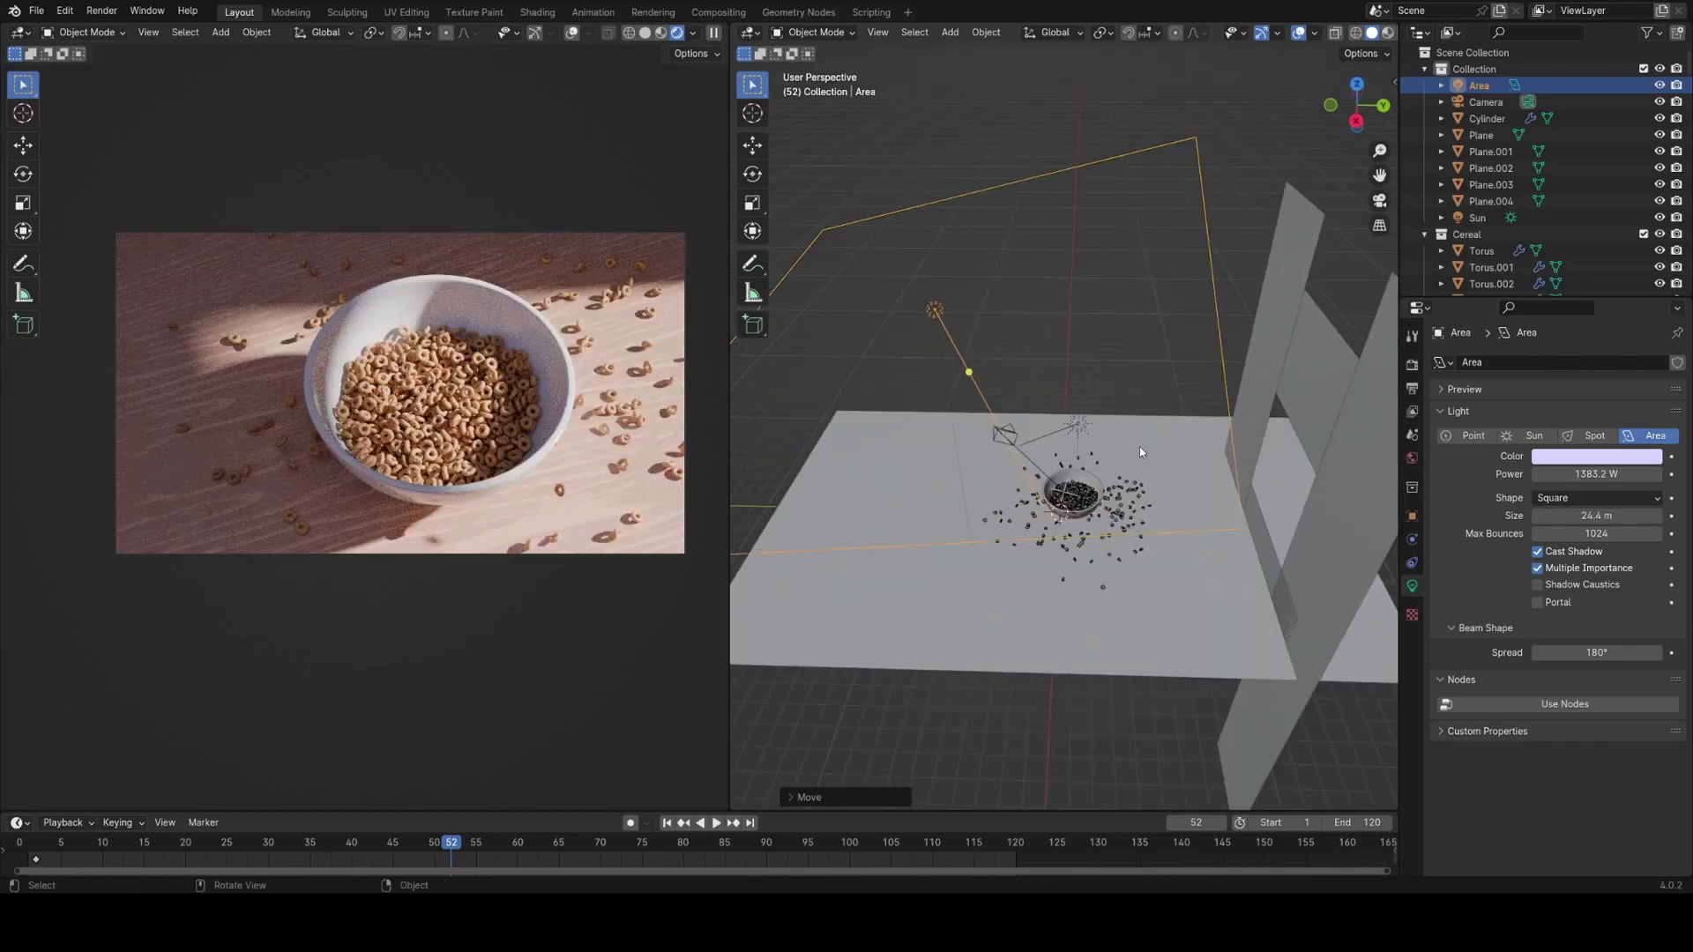
Try rotating the sun further around its local X axis.
{"action": "left_click", "coordinate": [1079, 439]}
{"action": "middle_click_drag", "start_coordinate": [1079, 438], "coordinate": [1108, 416]}
{"action": "key", "text": "r"}
{"action": "key", "text": "x"}
{"action": "key", "text": "x"}
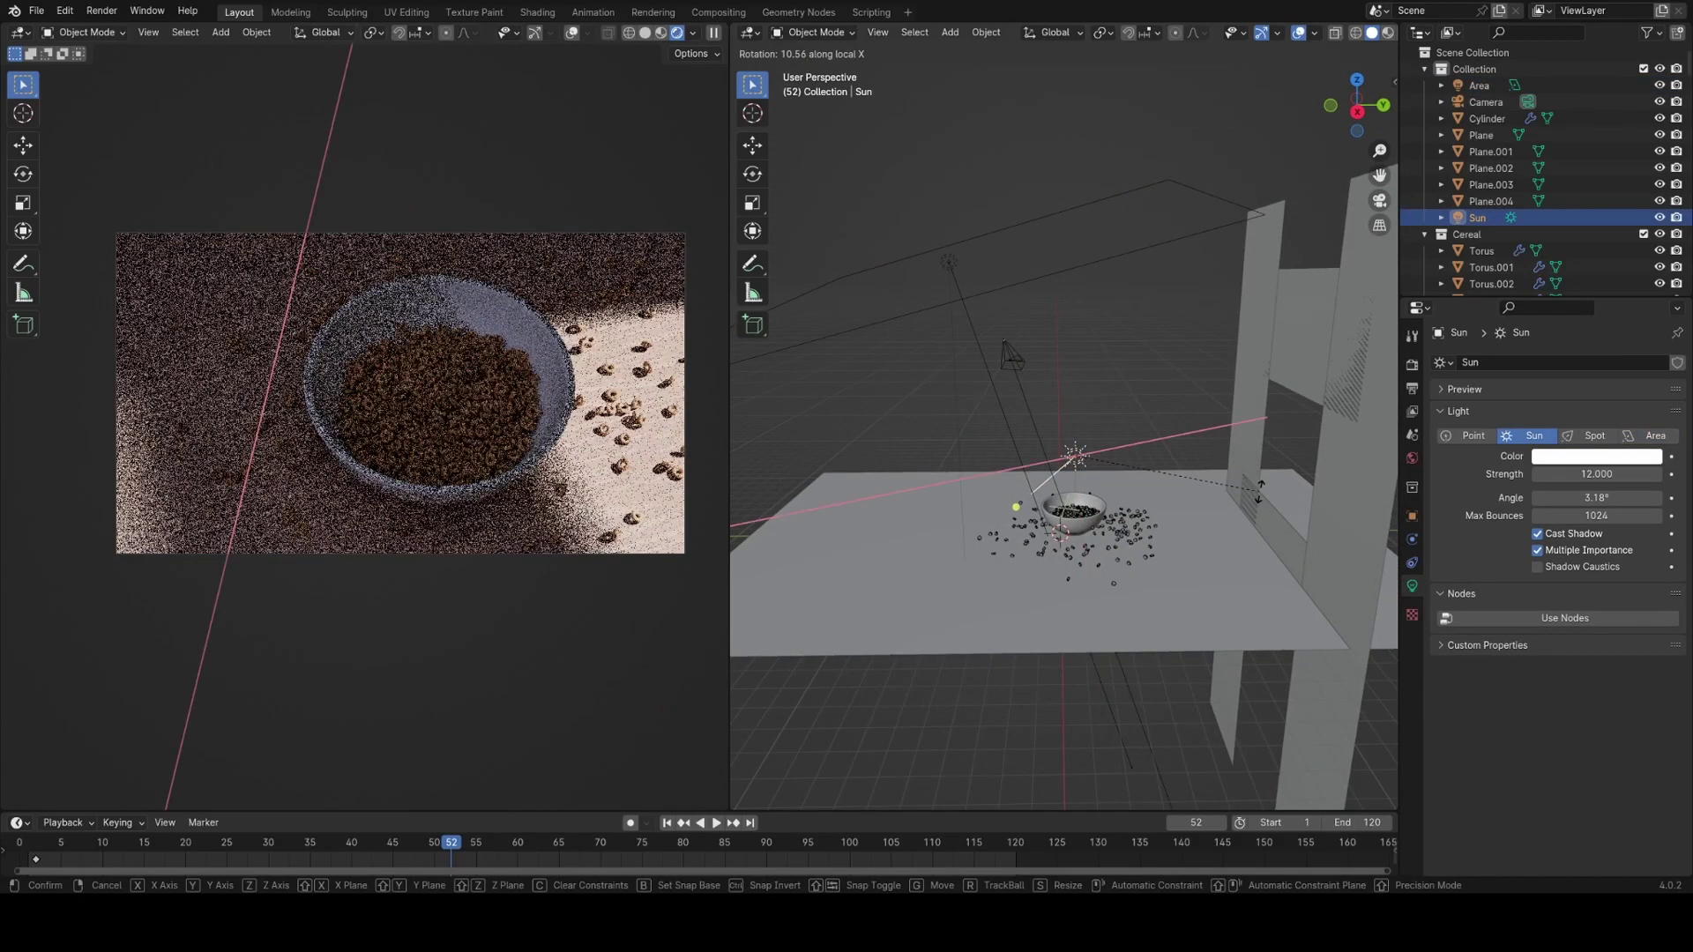
Raise the crosspiece above the window opening along Z to enlarge the opening.
{"action": "left_click", "coordinate": [1310, 361]}
{"action": "key", "text": "g"}
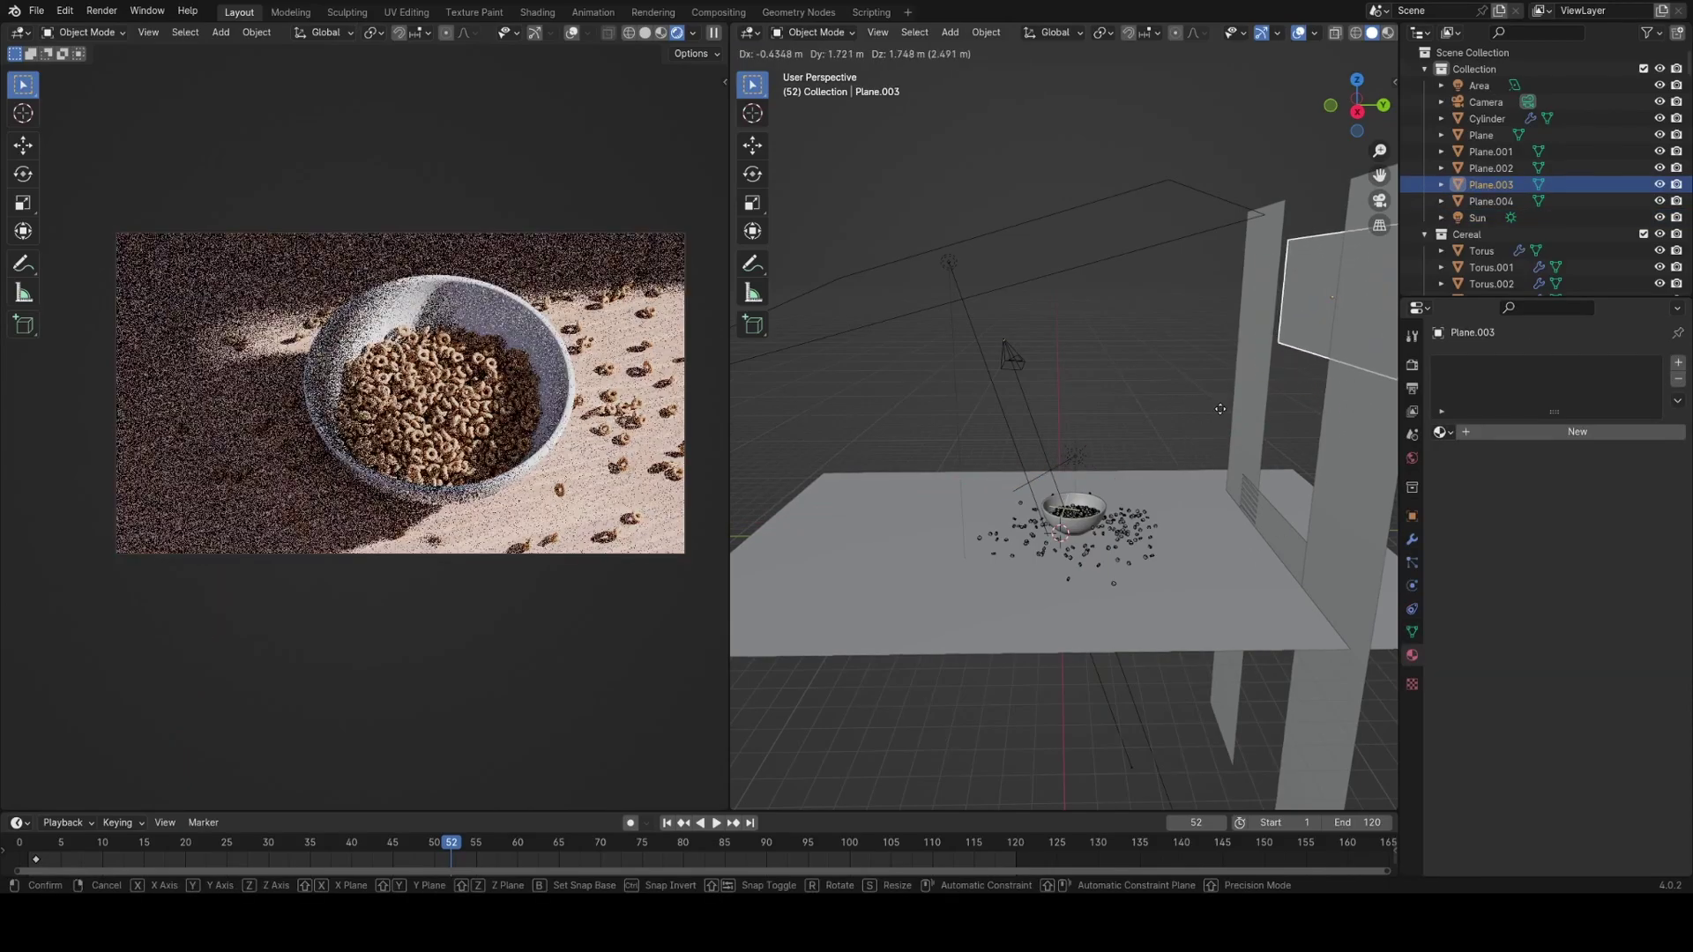
{"action": "key", "text": "z"}
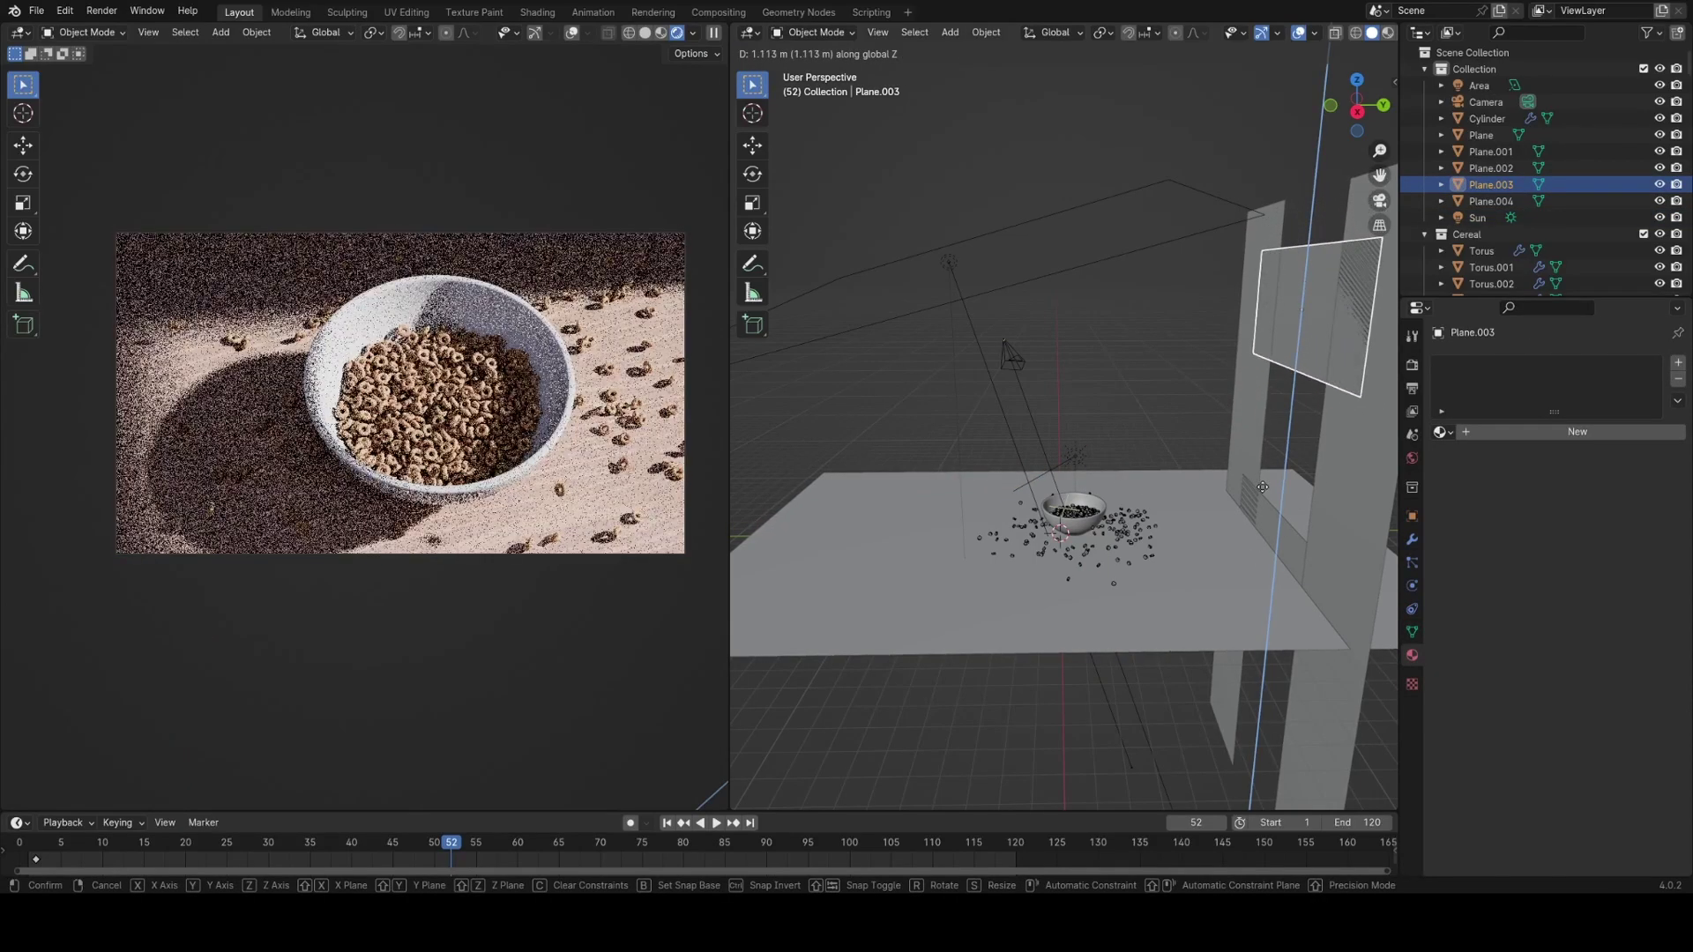
{"action": "left_click", "coordinate": [1260, 561]}
Duplicate an upright panel, move it horizontally to the table's negative X side, and rotate it about Z to run lengthwise.
{"action": "middle_click_drag", "start_coordinate": [1261, 561], "coordinate": [1199, 389]}
{"action": "key", "text": "shift+z"}
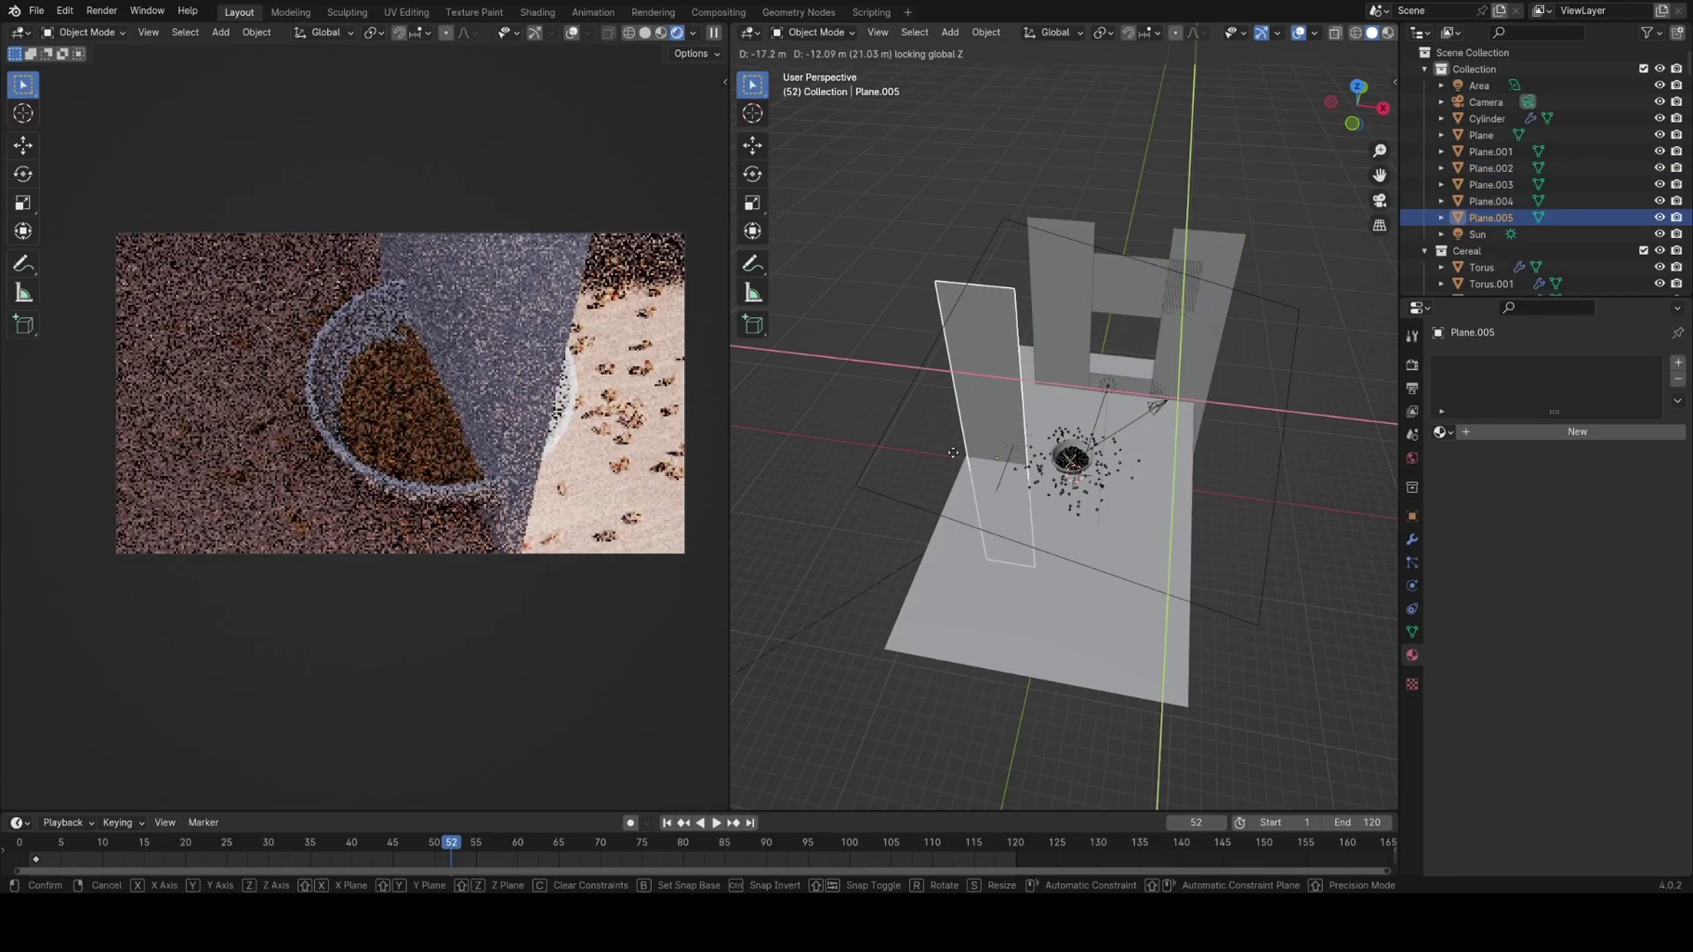
{"action": "left_click", "coordinate": [1002, 487]}
{"action": "key", "text": "r"}
{"action": "key", "text": "z"}
{"action": "left_click", "coordinate": [1110, 378]}
Stretch the duplicated panel along Y into a side wall spanning the table, and shift it outward along X.
{"action": "middle_click_drag", "start_coordinate": [1110, 377], "coordinate": [995, 352]}
{"action": "key", "text": "s"}
{"action": "key", "text": "y"}
{"action": "left_click", "coordinate": [834, 466]}
{"action": "middle_click_drag", "start_coordinate": [1085, 441], "coordinate": [1155, 479]}
{"action": "key", "text": "g"}
{"action": "key", "text": "y"}
{"action": "right_click", "coordinate": [1150, 466]}
{"action": "key", "text": "g"}
{"action": "key", "text": "x"}
{"action": "left_click", "coordinate": [1099, 445]}
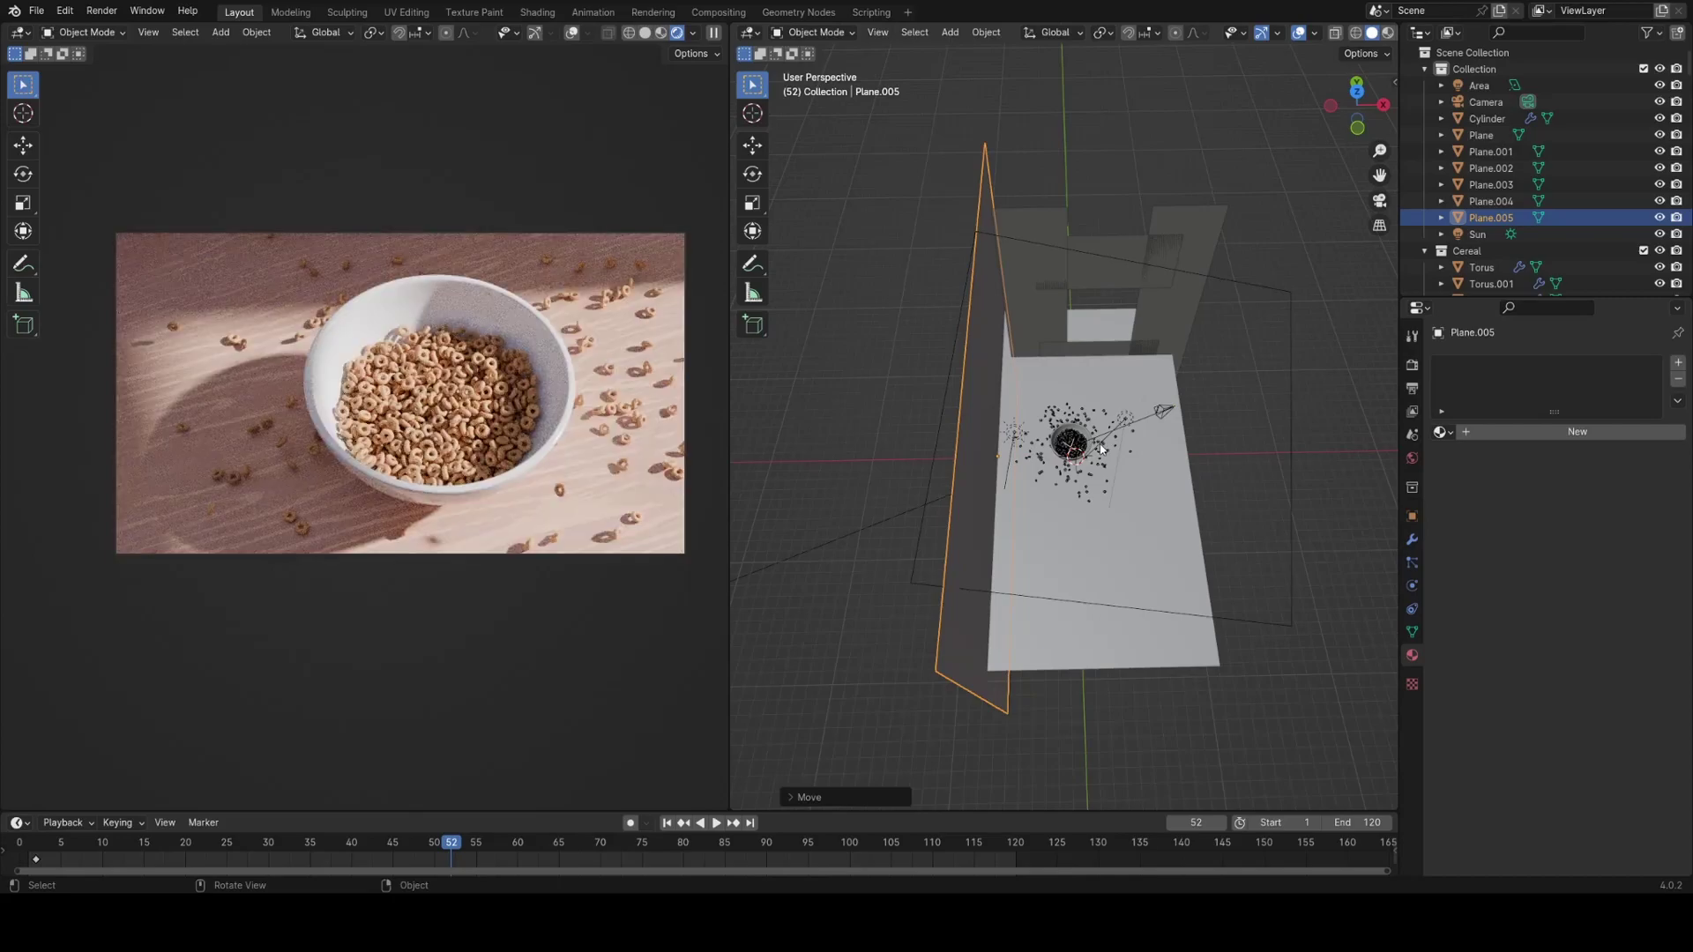
Move the side wall back about 1.3 m along X toward the table.
{"action": "middle_click_drag", "start_coordinate": [1104, 514], "coordinate": [1040, 531]}
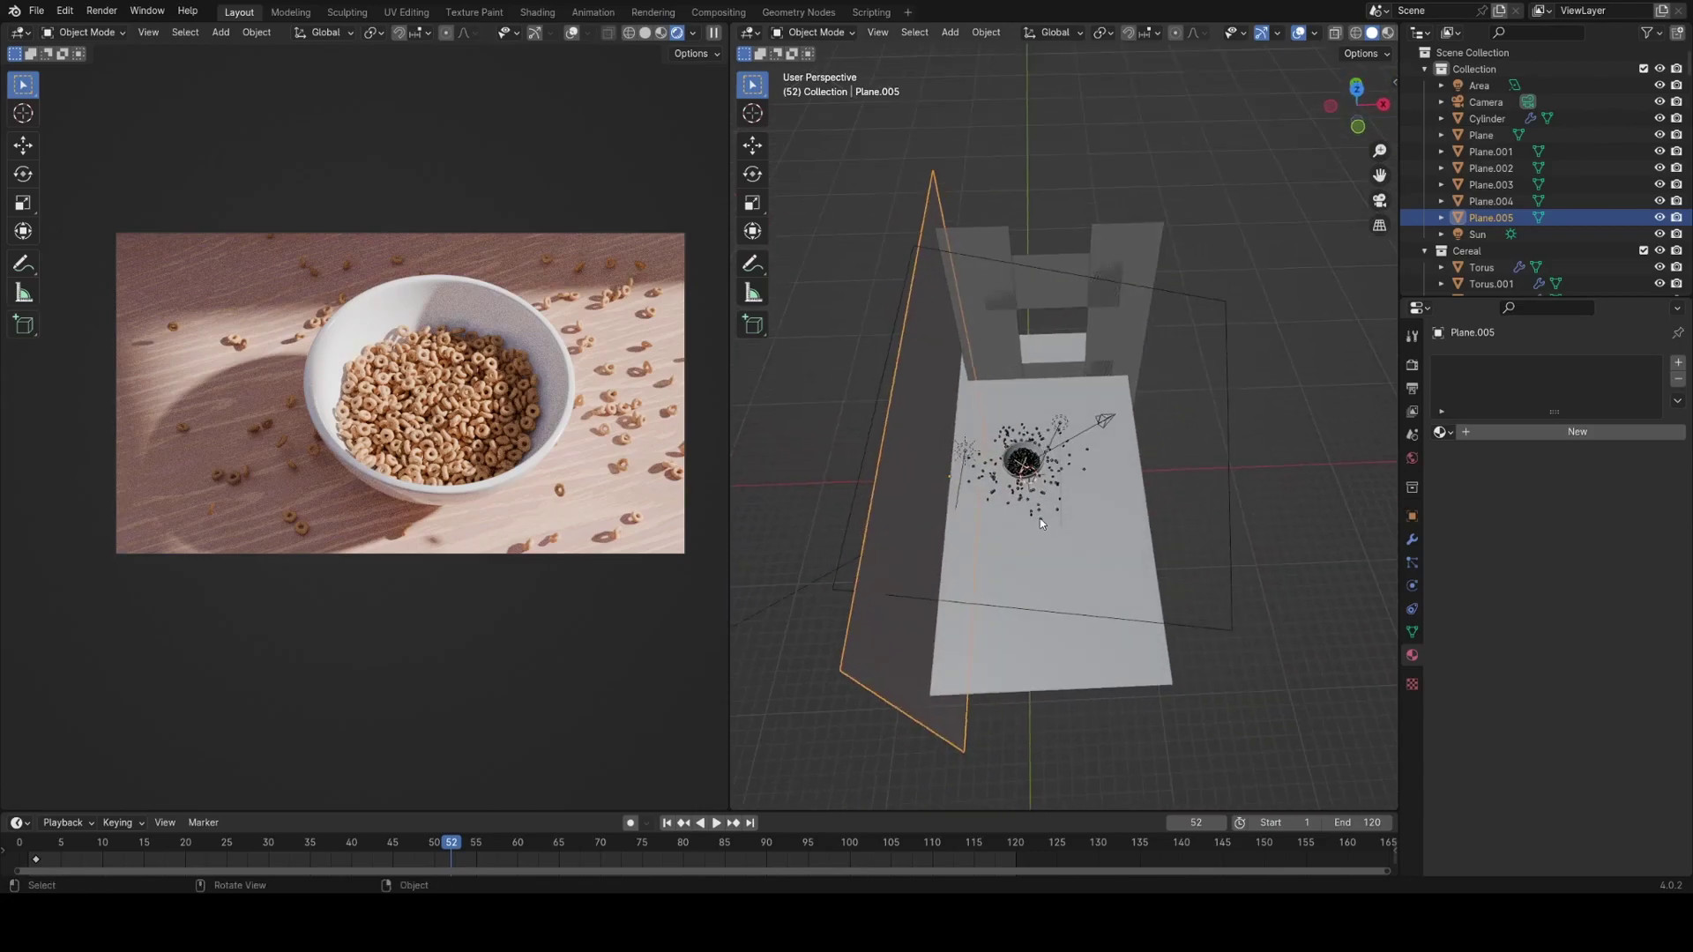
{"action": "key", "text": "g"}
{"action": "key", "text": "y"}
{"action": "key", "text": "x"}
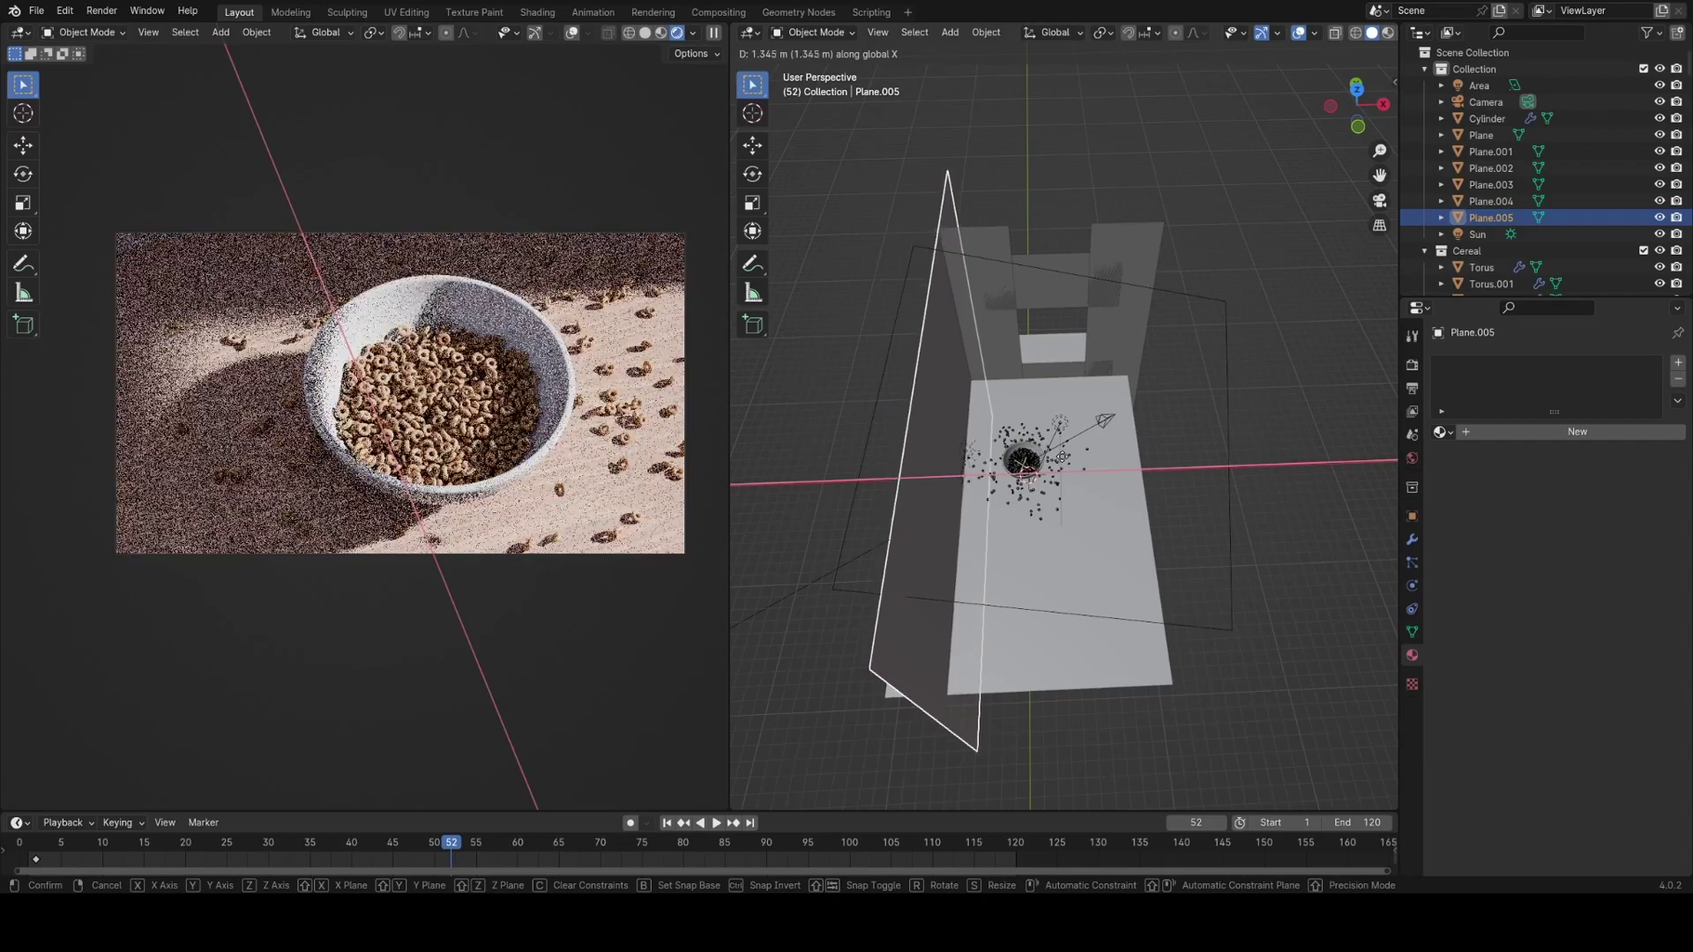
{"action": "left_click", "coordinate": [1022, 470]}
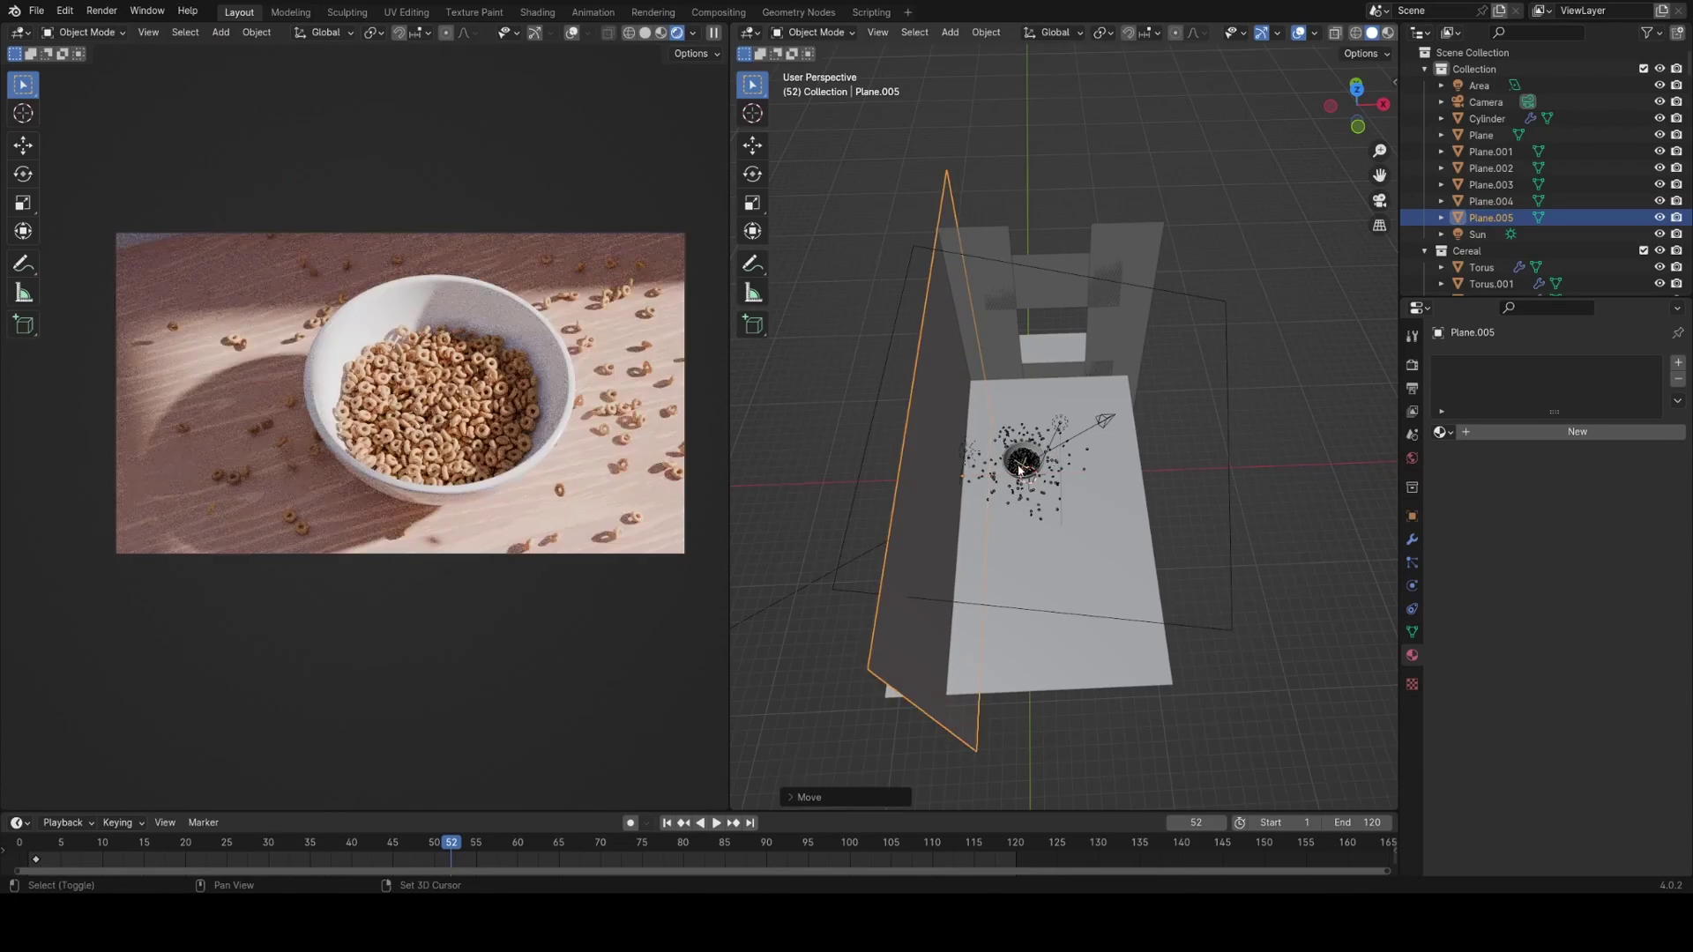
Duplicate the side wall and place the copy about 18.5 m away along the table's opposite long edge.
{"action": "key", "text": "shift+d"}
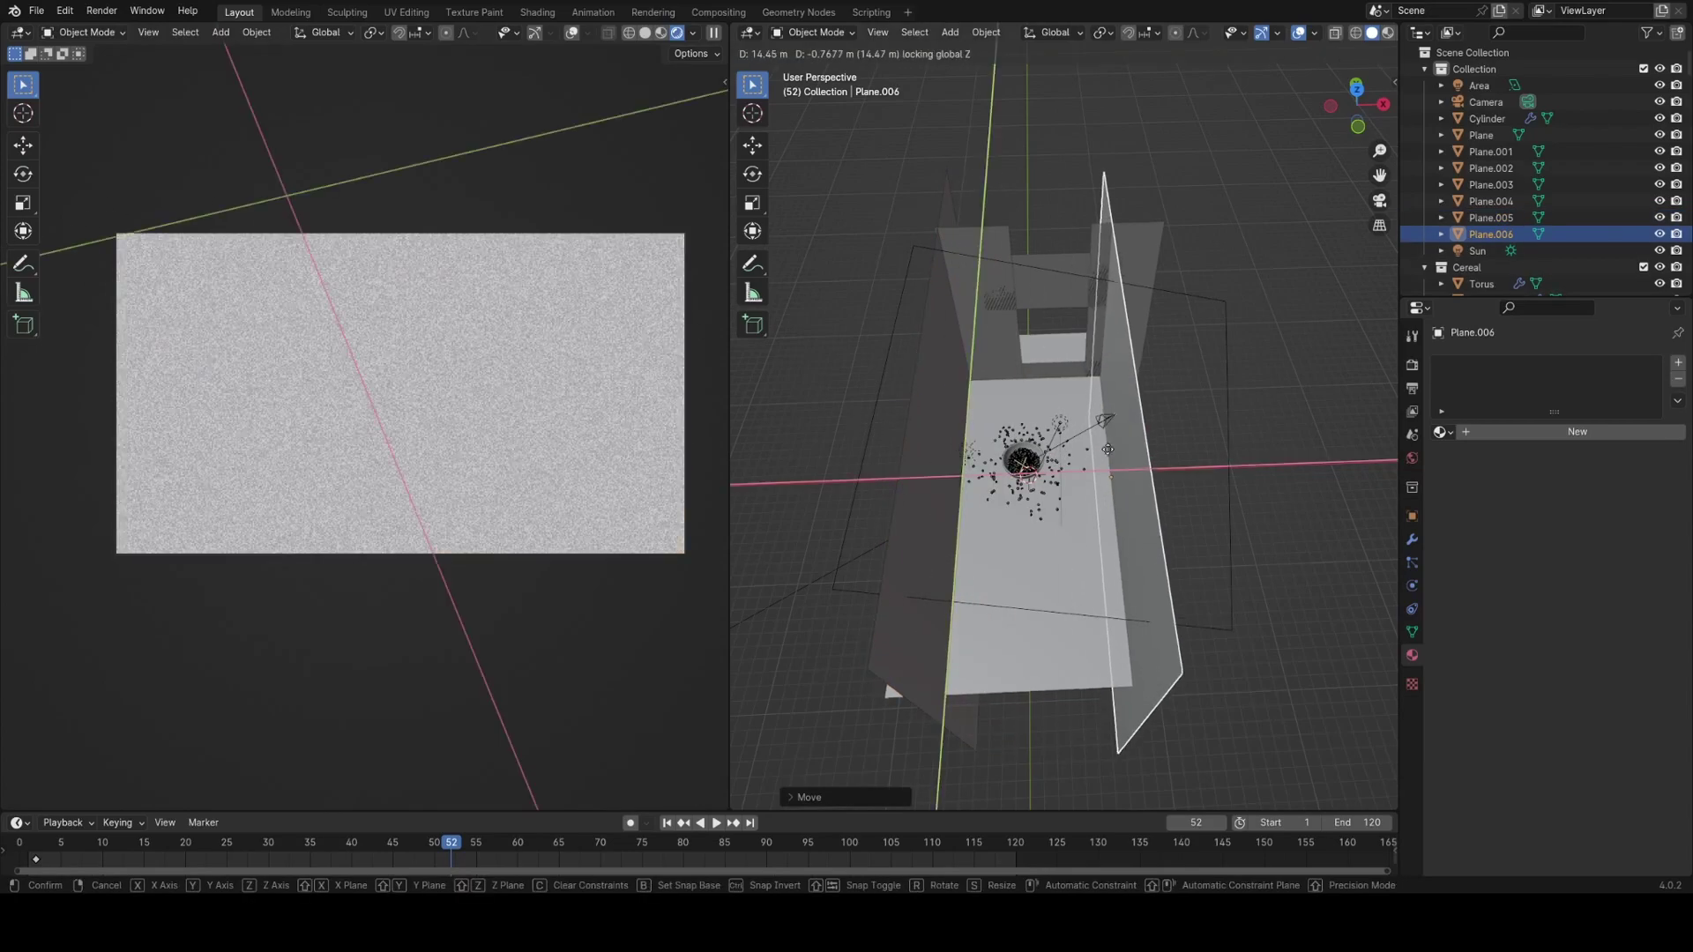
{"action": "key", "text": "shift+z"}
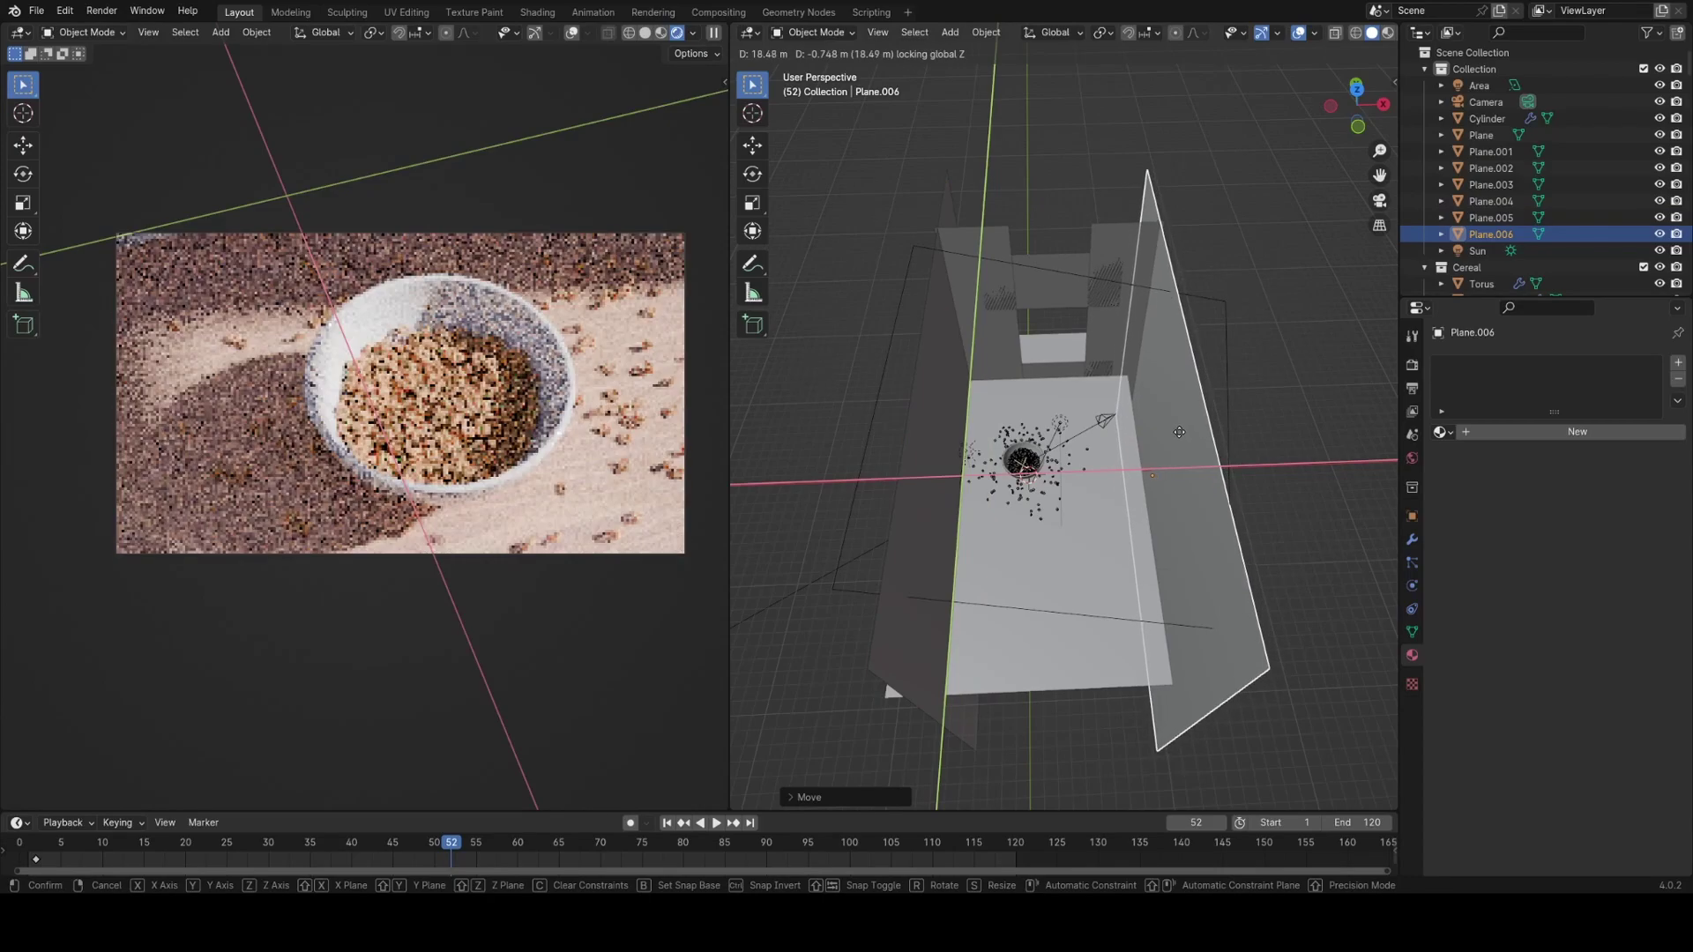
{"action": "left_click", "coordinate": [1222, 440]}
Duplicate the positive X side wall, rotate the copy crosswise about Z, and place it at the table end opposite the window.
{"action": "middle_click_drag", "start_coordinate": [1163, 441], "coordinate": [1144, 403], "text": "shift"}
{"action": "key", "text": "r"}
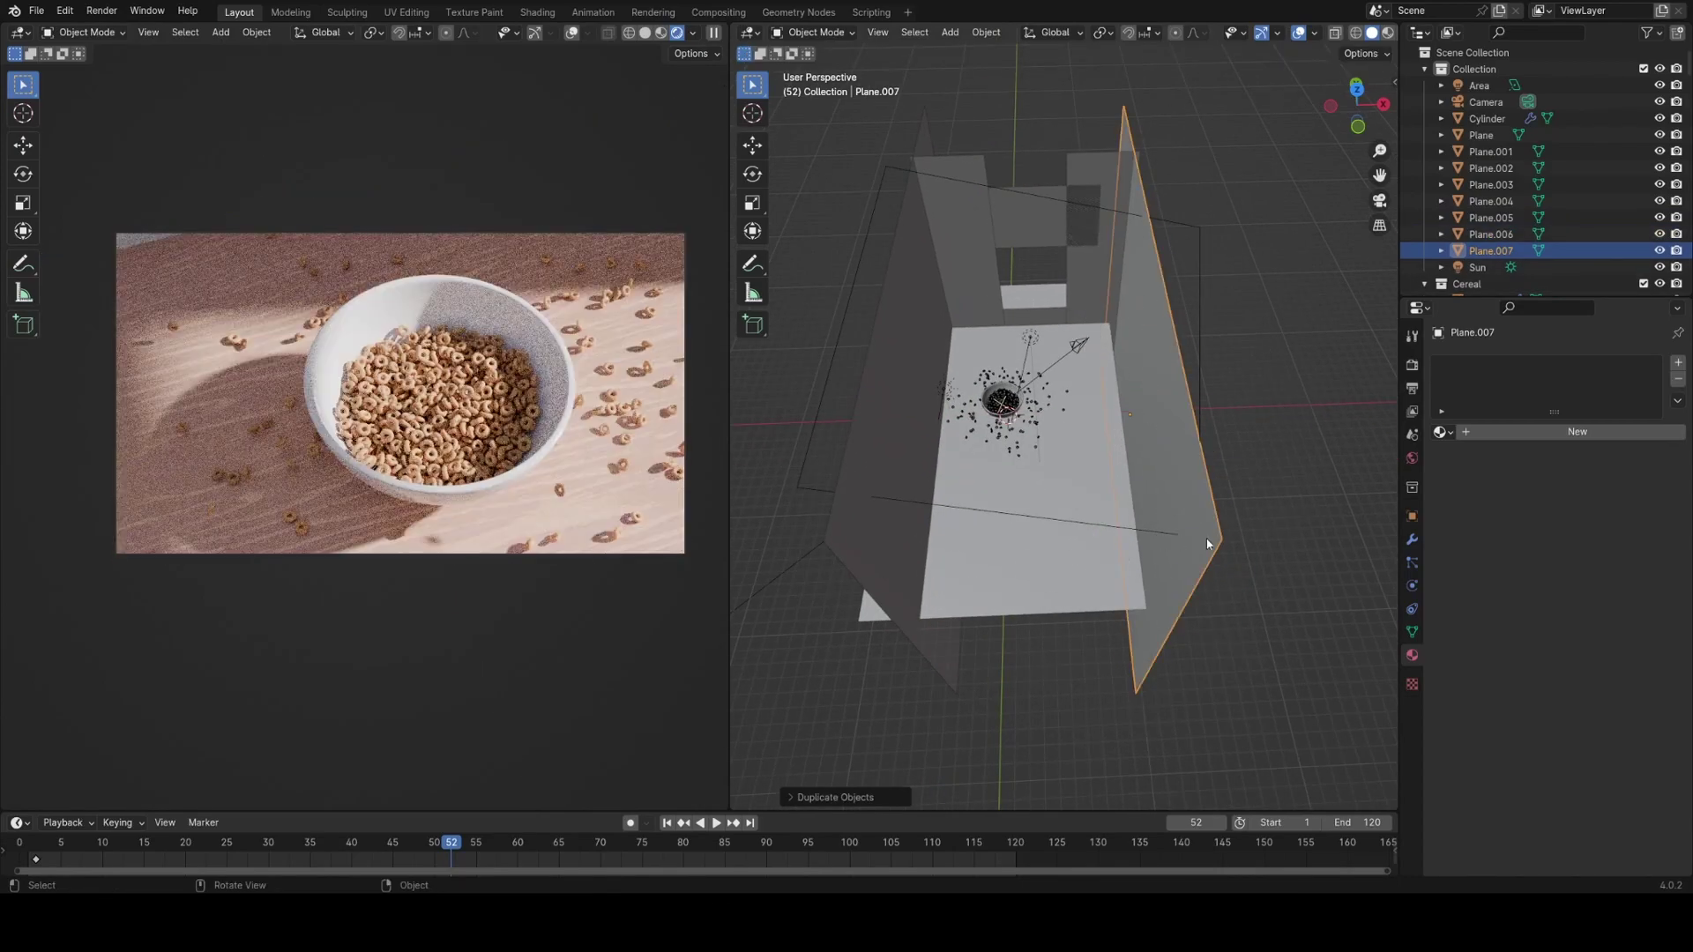
{"action": "key", "text": "z"}
{"action": "left_click", "coordinate": [1068, 458]}
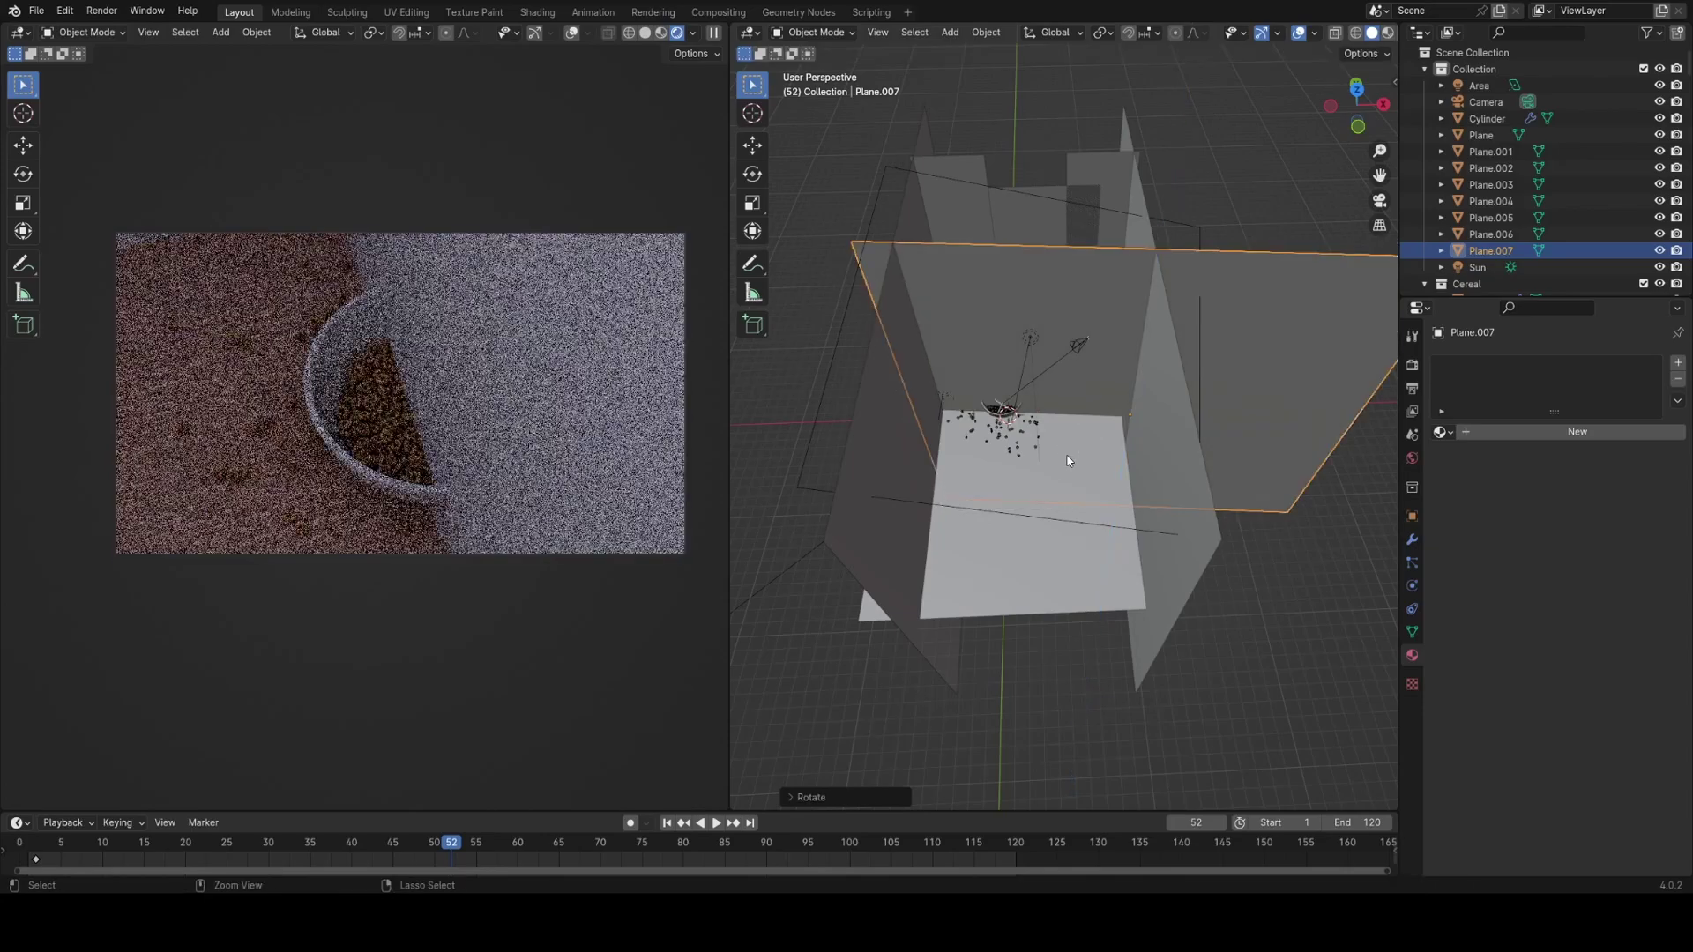
{"action": "key", "text": "g"}
{"action": "key", "text": "shift+z"}
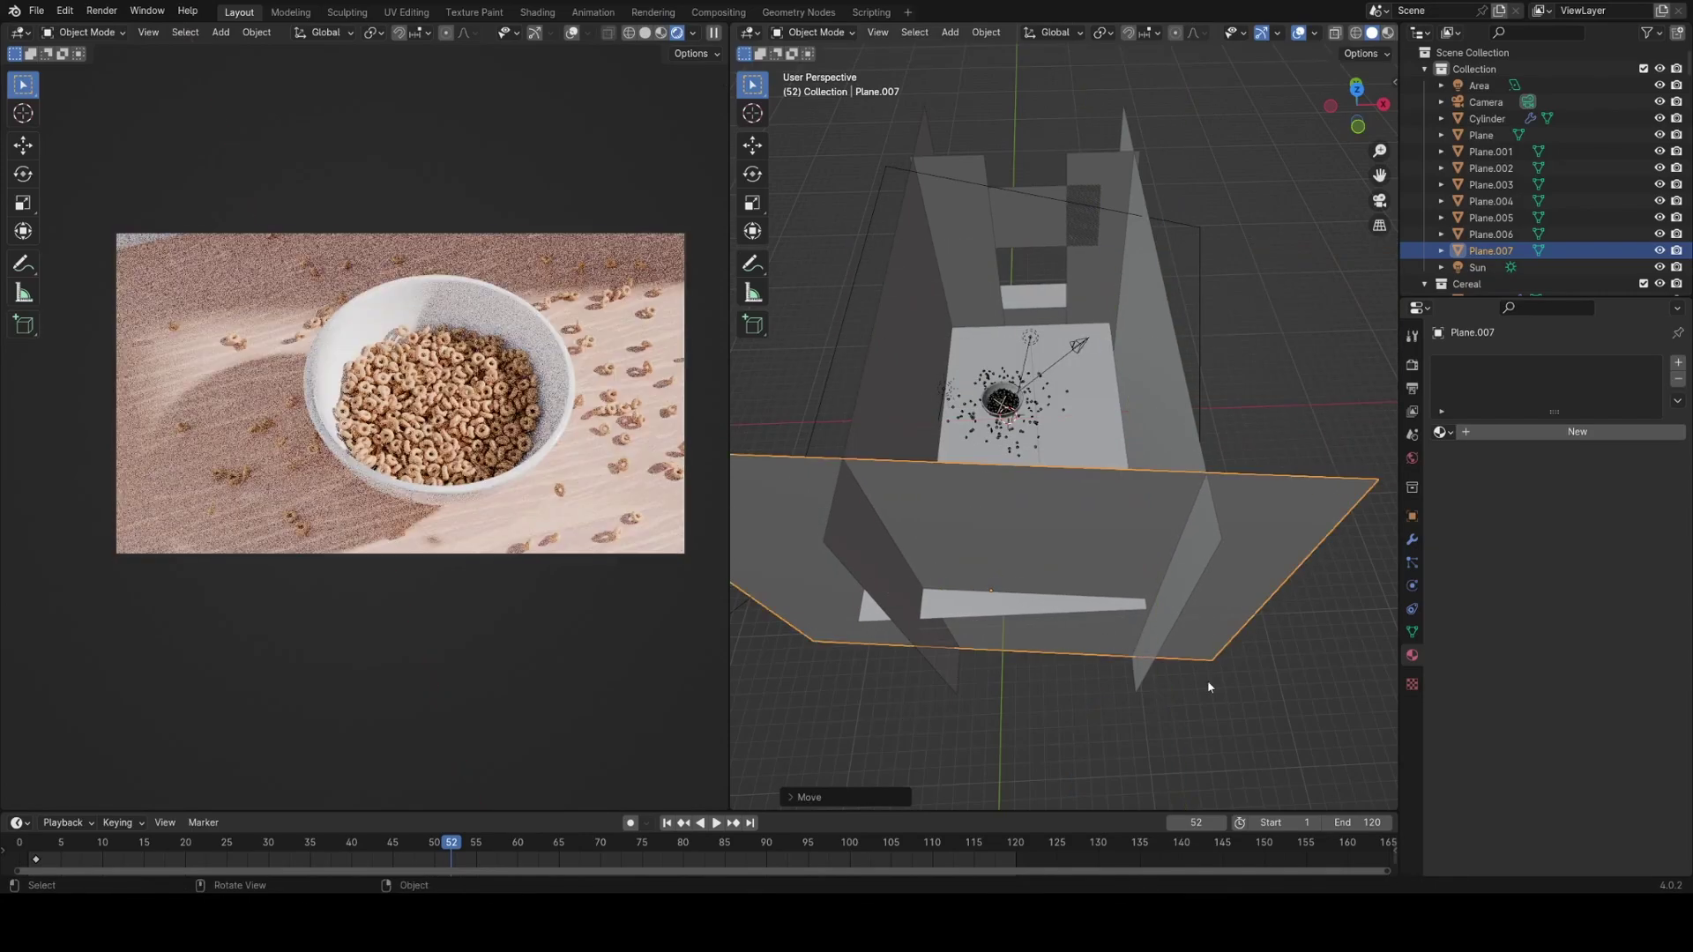
{"action": "left_click", "coordinate": [1225, 668]}
{"action": "middle_click_drag", "start_coordinate": [1225, 668], "coordinate": [1047, 496]}
{"action": "left_click", "coordinate": [1006, 342]}
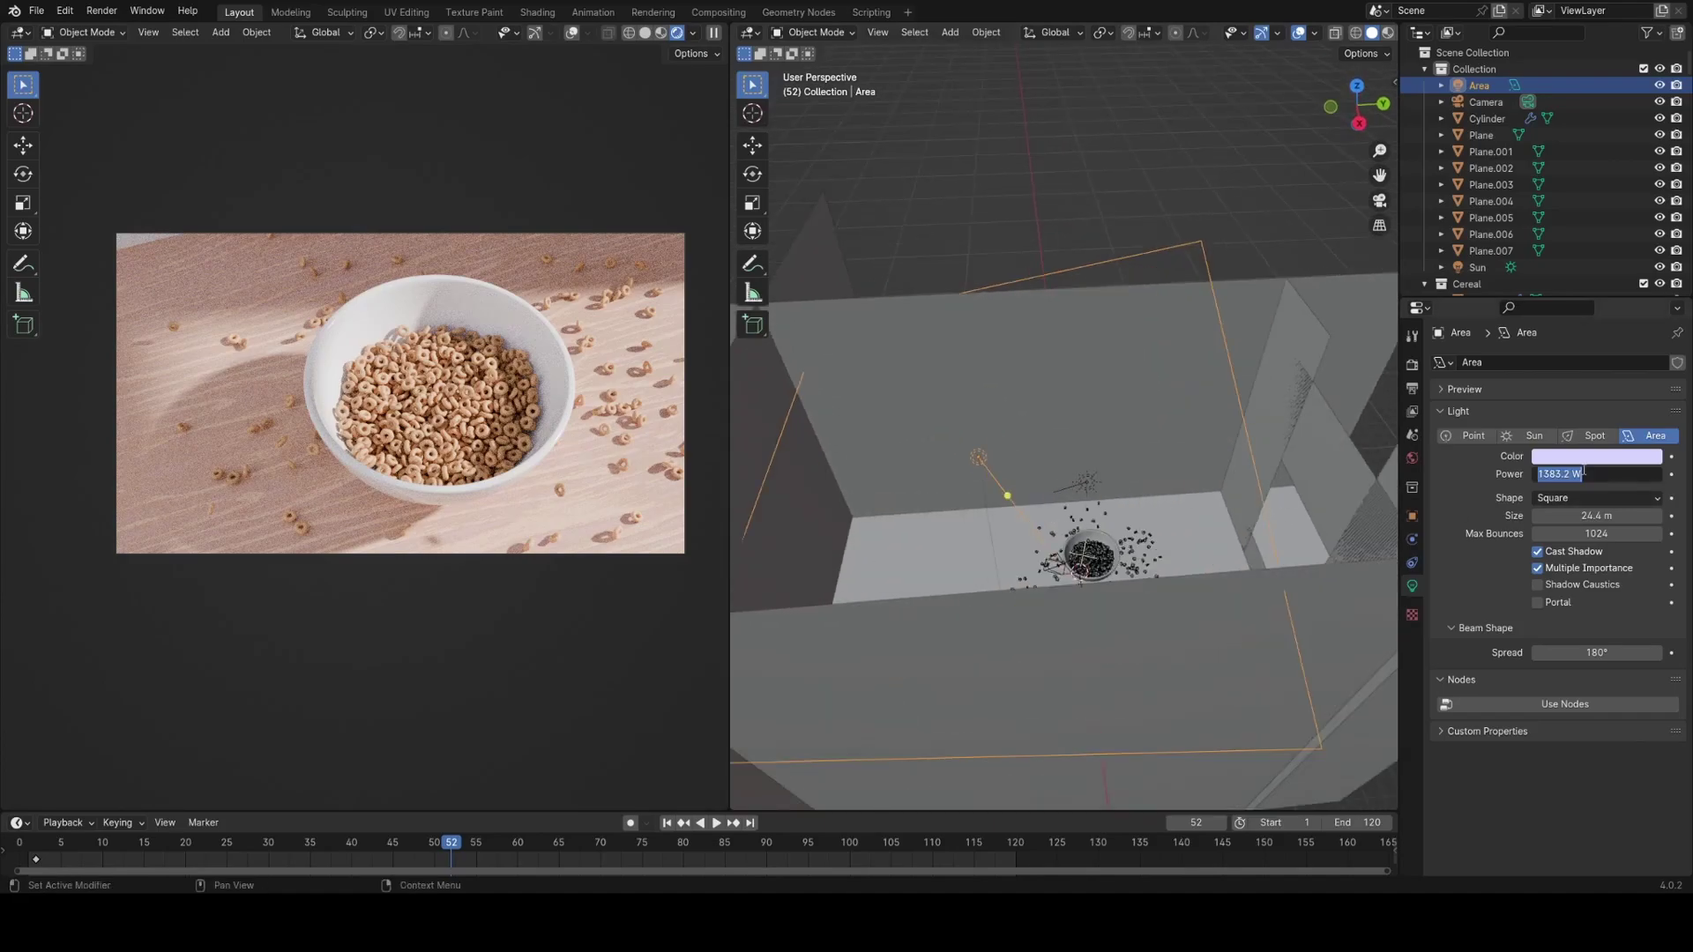
{"action": "middle_click_drag", "start_coordinate": [1335, 556], "coordinate": [1058, 406]}
{"action": "left_click", "coordinate": [1051, 314]}
{"action": "left_click", "coordinate": [990, 335]}
{"action": "middle_click_drag", "start_coordinate": [986, 346], "coordinate": [1049, 324]}
Duplicate a side wall, rotate the copy 90° about Y, and raise it along Z as a ceiling over the walls.
{"action": "left_click", "coordinate": [1129, 427]}
{"action": "middle_click_drag", "start_coordinate": [1130, 427], "coordinate": [1053, 335]}
{"action": "key", "text": "shift+d"}
{"action": "key", "text": "r"}
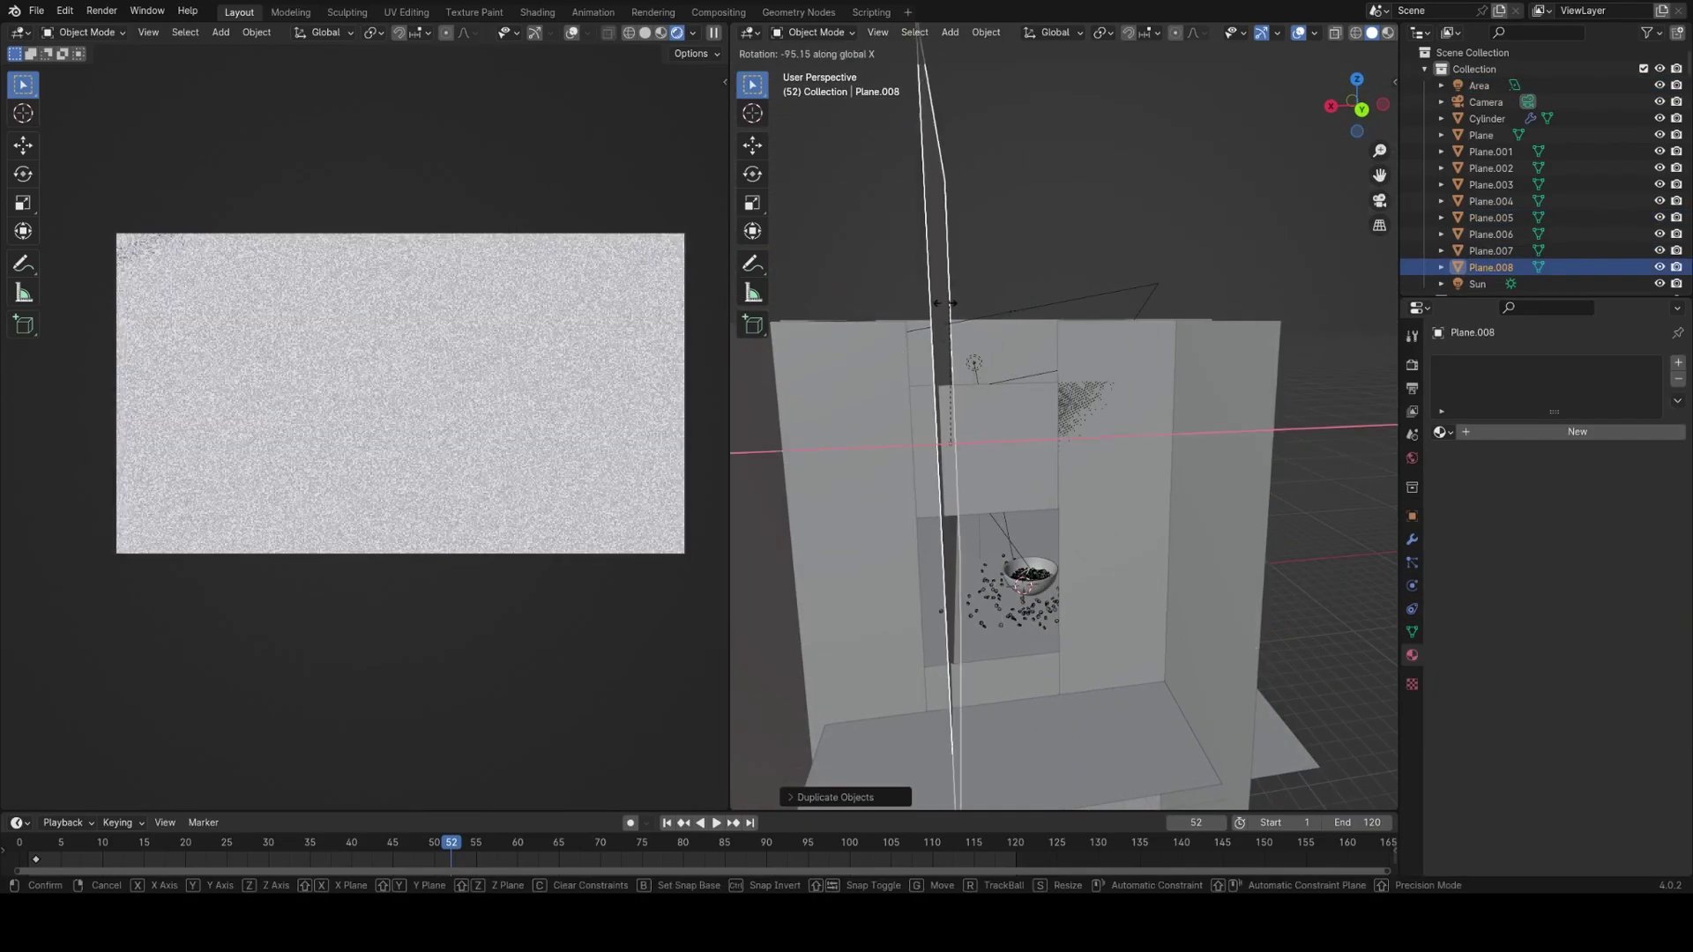
{"action": "scroll", "coordinate": [1071, 399], "scroll_direction": "down", "scroll_amount": 4}
{"action": "key", "text": "y"}
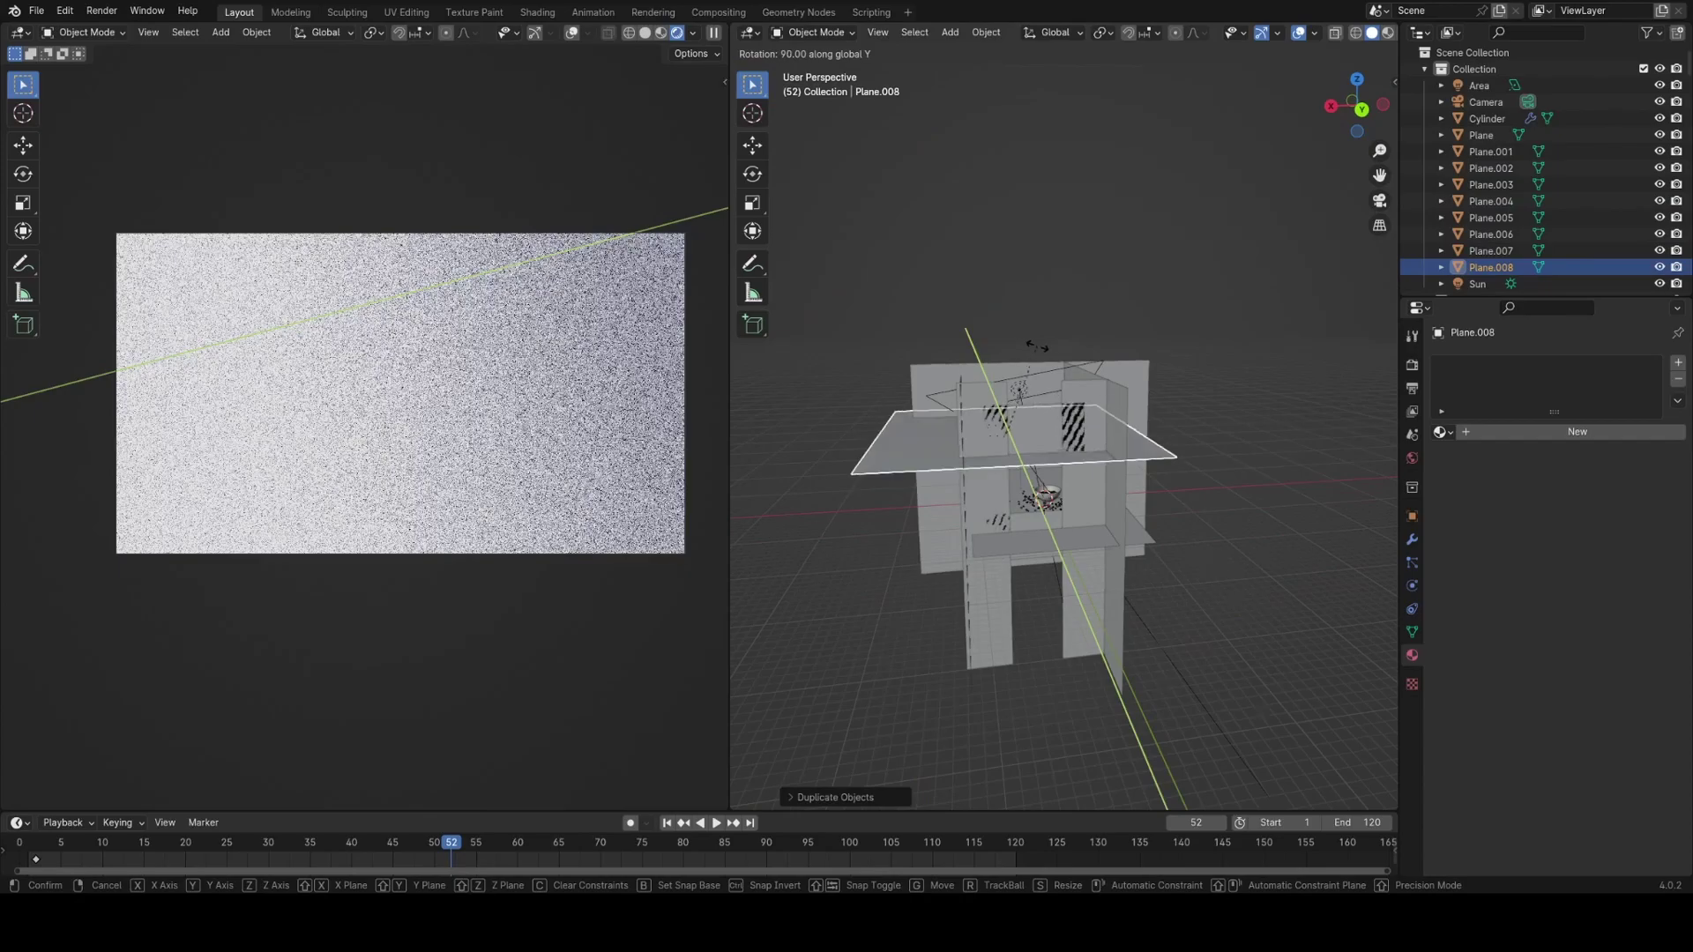
{"action": "key", "text": "g"}
{"action": "key", "text": "z"}
{"action": "left_click", "coordinate": [1103, 258]}
Hide and unhide the ceiling plane to compare its effect on the room's lighting.
{"action": "middle_click_drag", "start_coordinate": [1103, 257], "coordinate": [1081, 374]}
{"action": "scroll", "coordinate": [1148, 422], "scroll_direction": "up", "scroll_amount": 4}
{"action": "scroll", "coordinate": [1056, 332], "scroll_direction": "down", "scroll_amount": 4}
{"action": "scroll", "coordinate": [1093, 379], "scroll_direction": "up", "scroll_amount": 5}
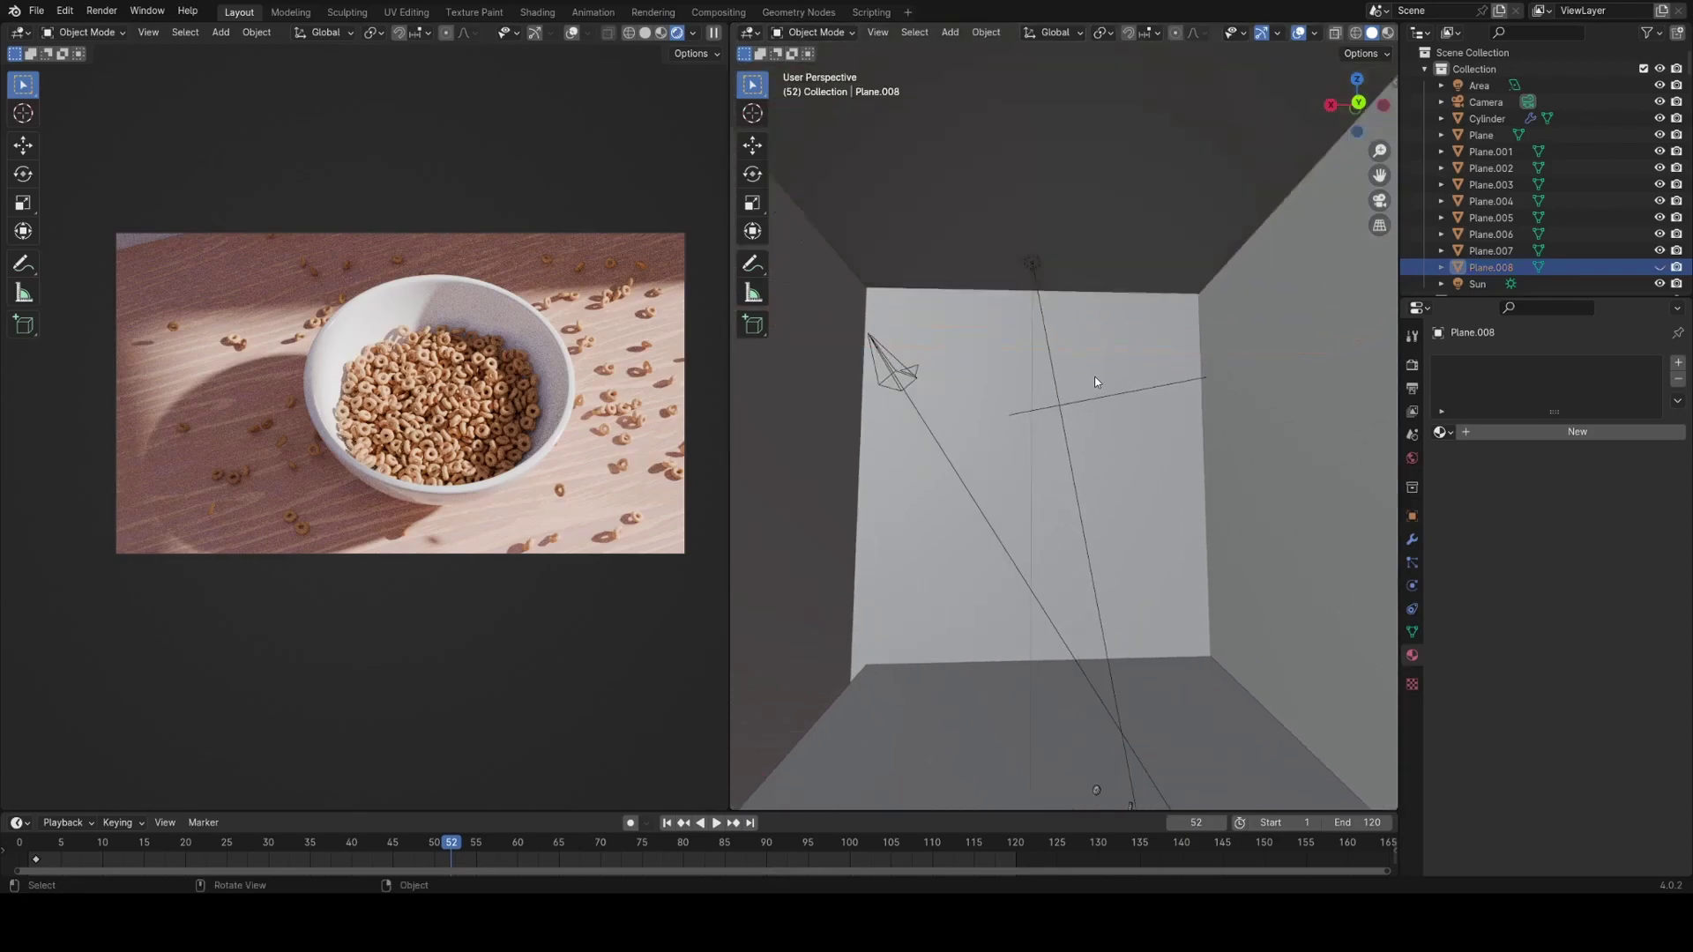
{"action": "key", "text": "alt+h"}
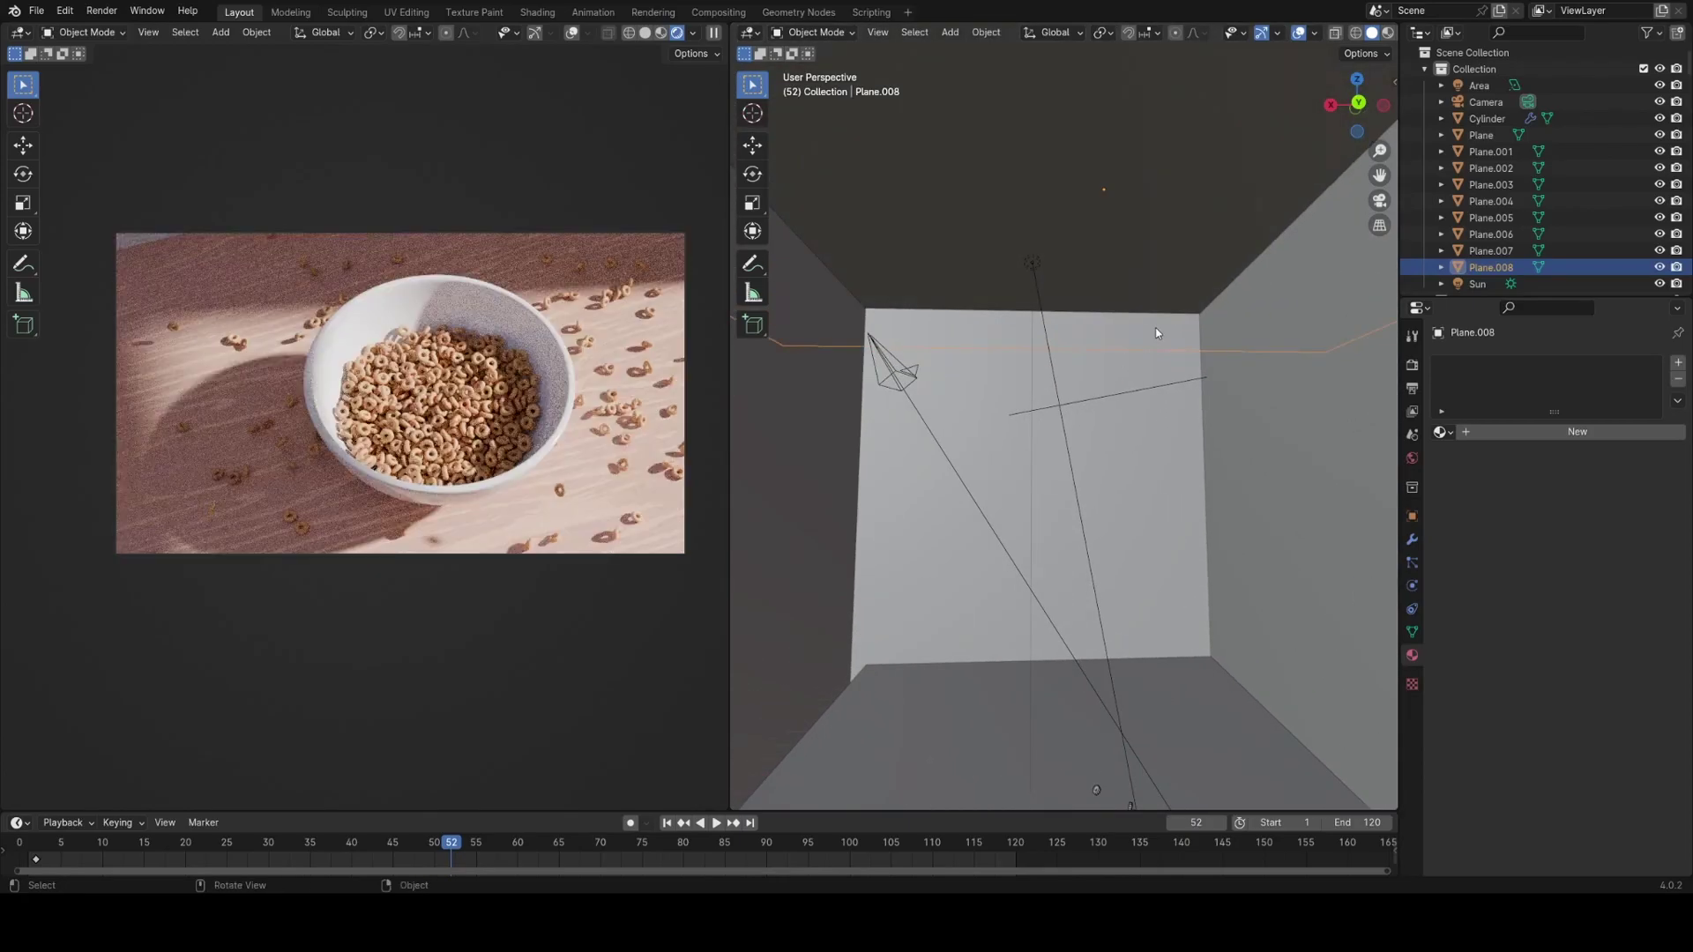
Save the enclosed room setup to rigidbody.blend.
{"action": "left_click", "coordinate": [1031, 279]}
{"action": "middle_click_drag", "start_coordinate": [1031, 279], "coordinate": [1115, 511]}
{"action": "key", "text": "ctrl+s"}
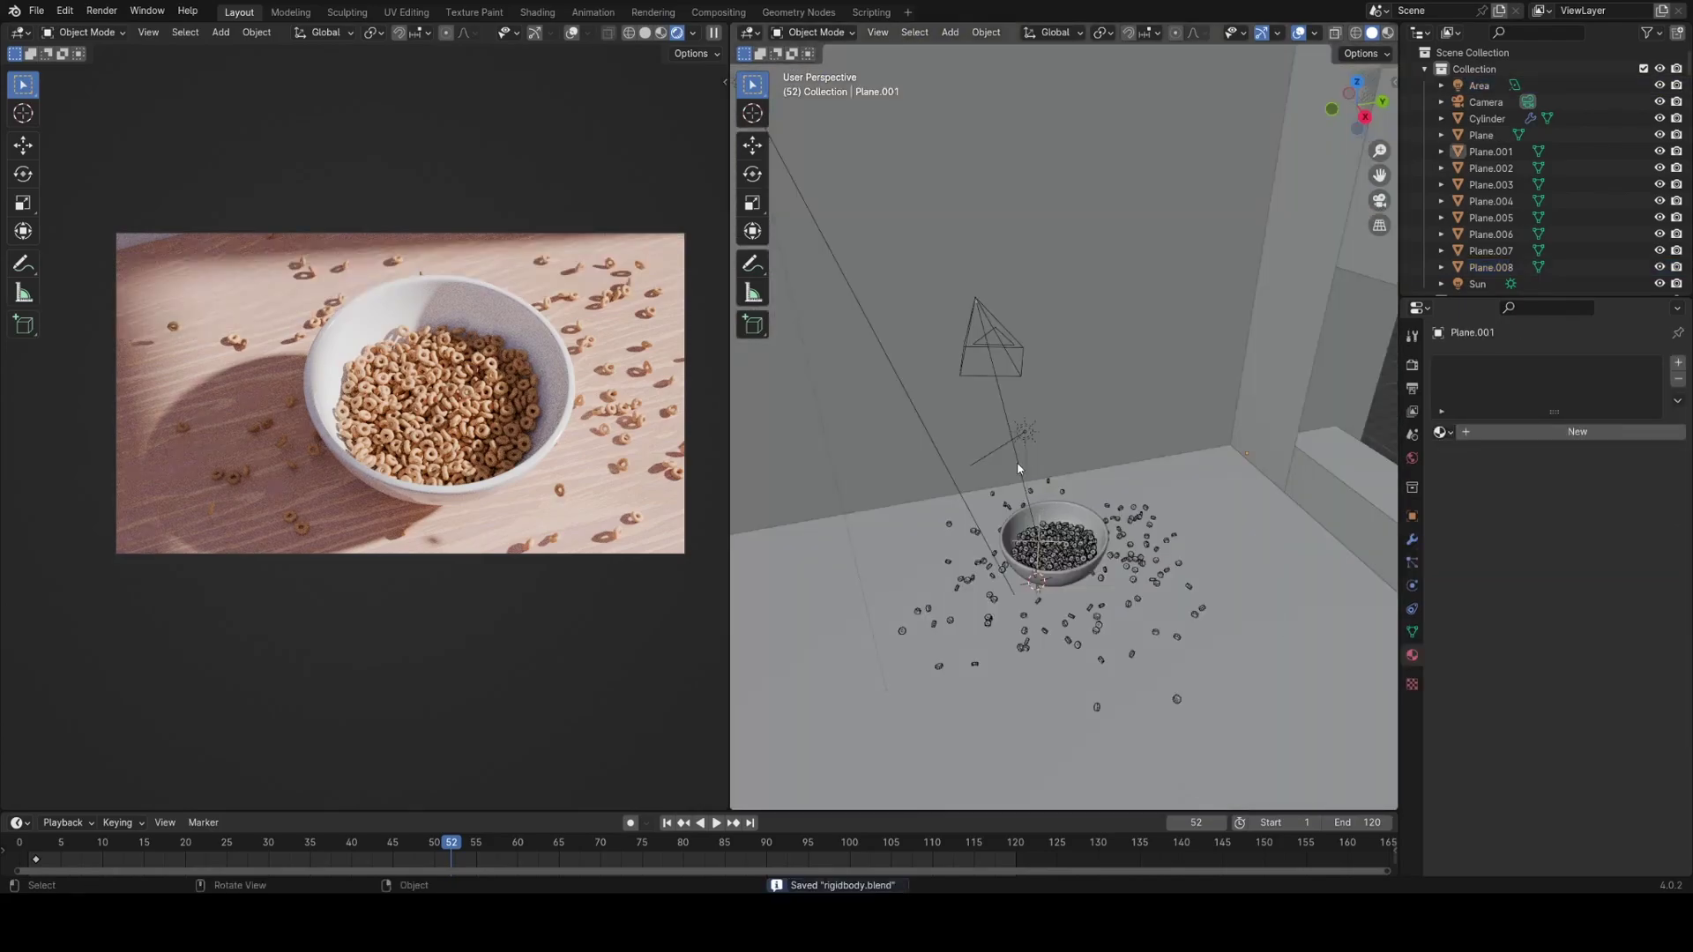
Soften the sun's shadows with an angle of 6.68° and rotate it about 16.6° around global Z.
{"action": "left_click", "coordinate": [1024, 434]}
{"action": "left_click_drag", "start_coordinate": [1596, 497], "coordinate": [1632, 497]}
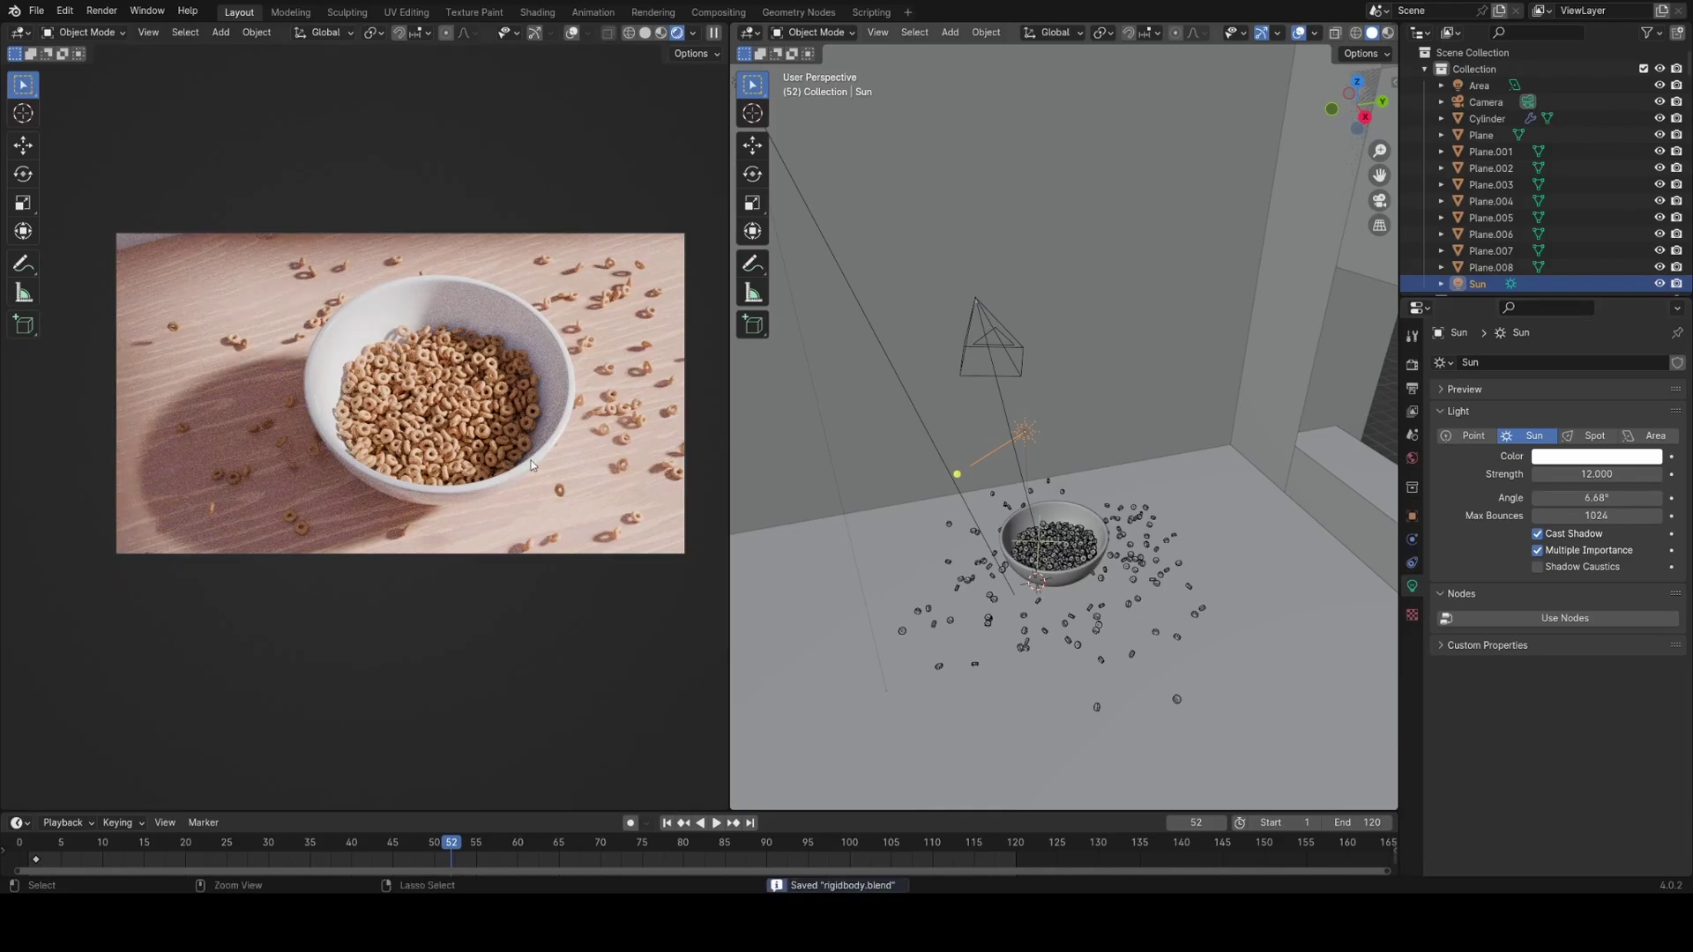
{"action": "key", "text": "z"}
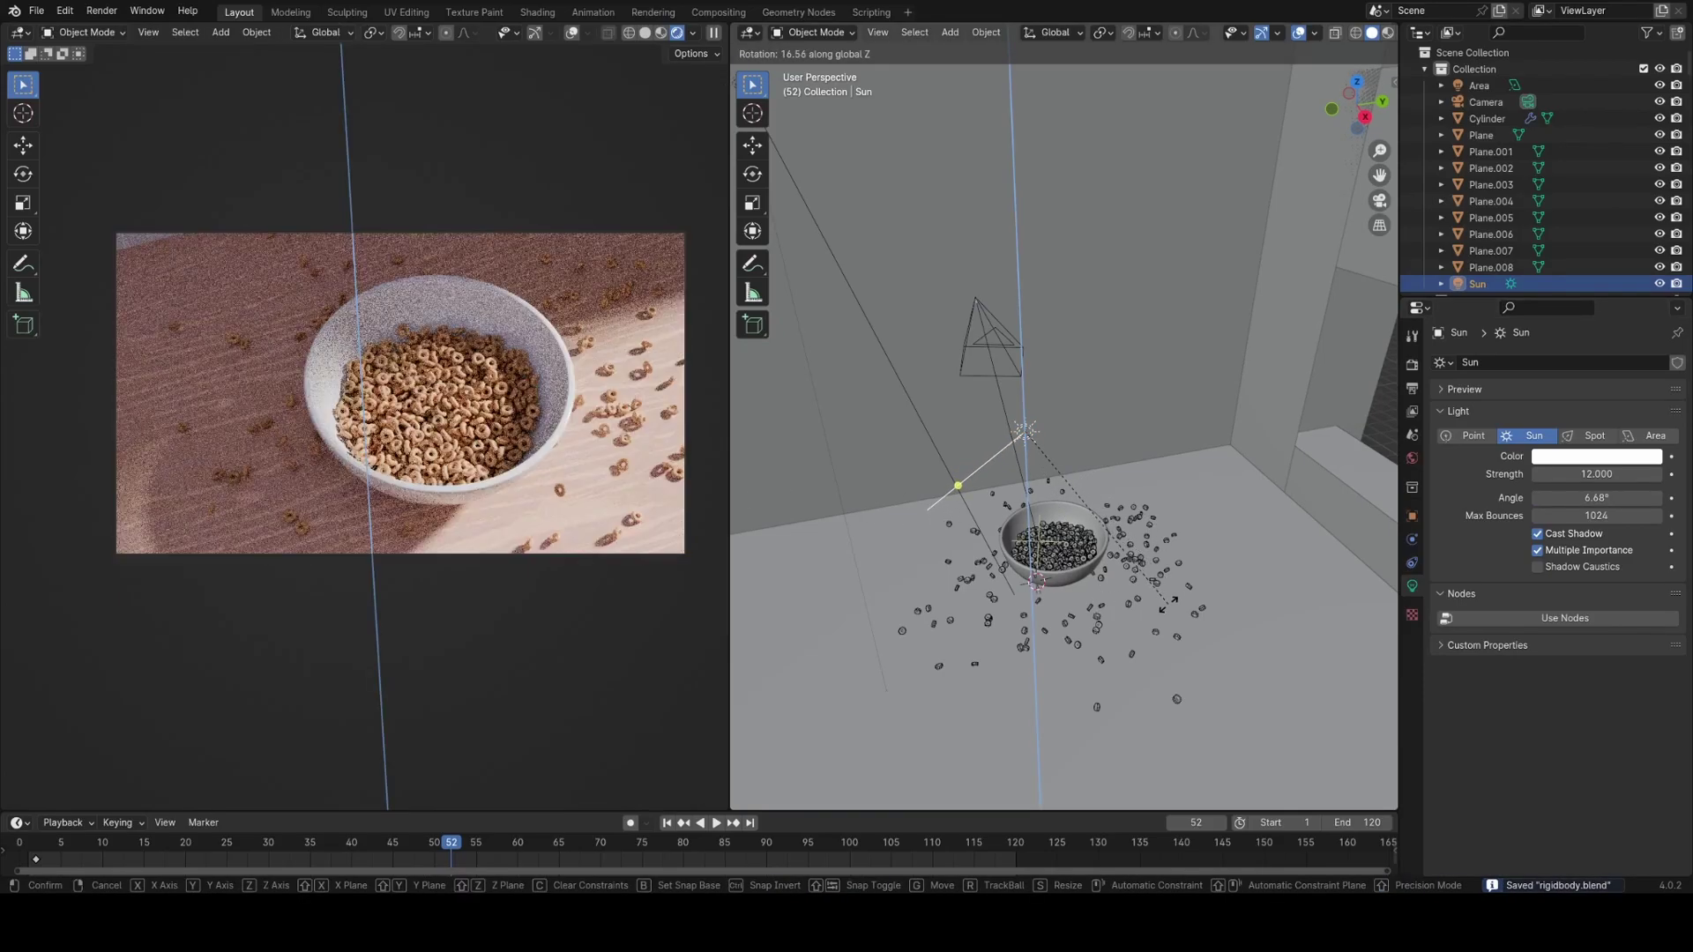
{"action": "left_click", "coordinate": [1170, 608]}
Rotate the sun around its local X axis and set its strength to 18.
{"action": "middle_click_drag", "start_coordinate": [1191, 620], "coordinate": [1168, 568]}
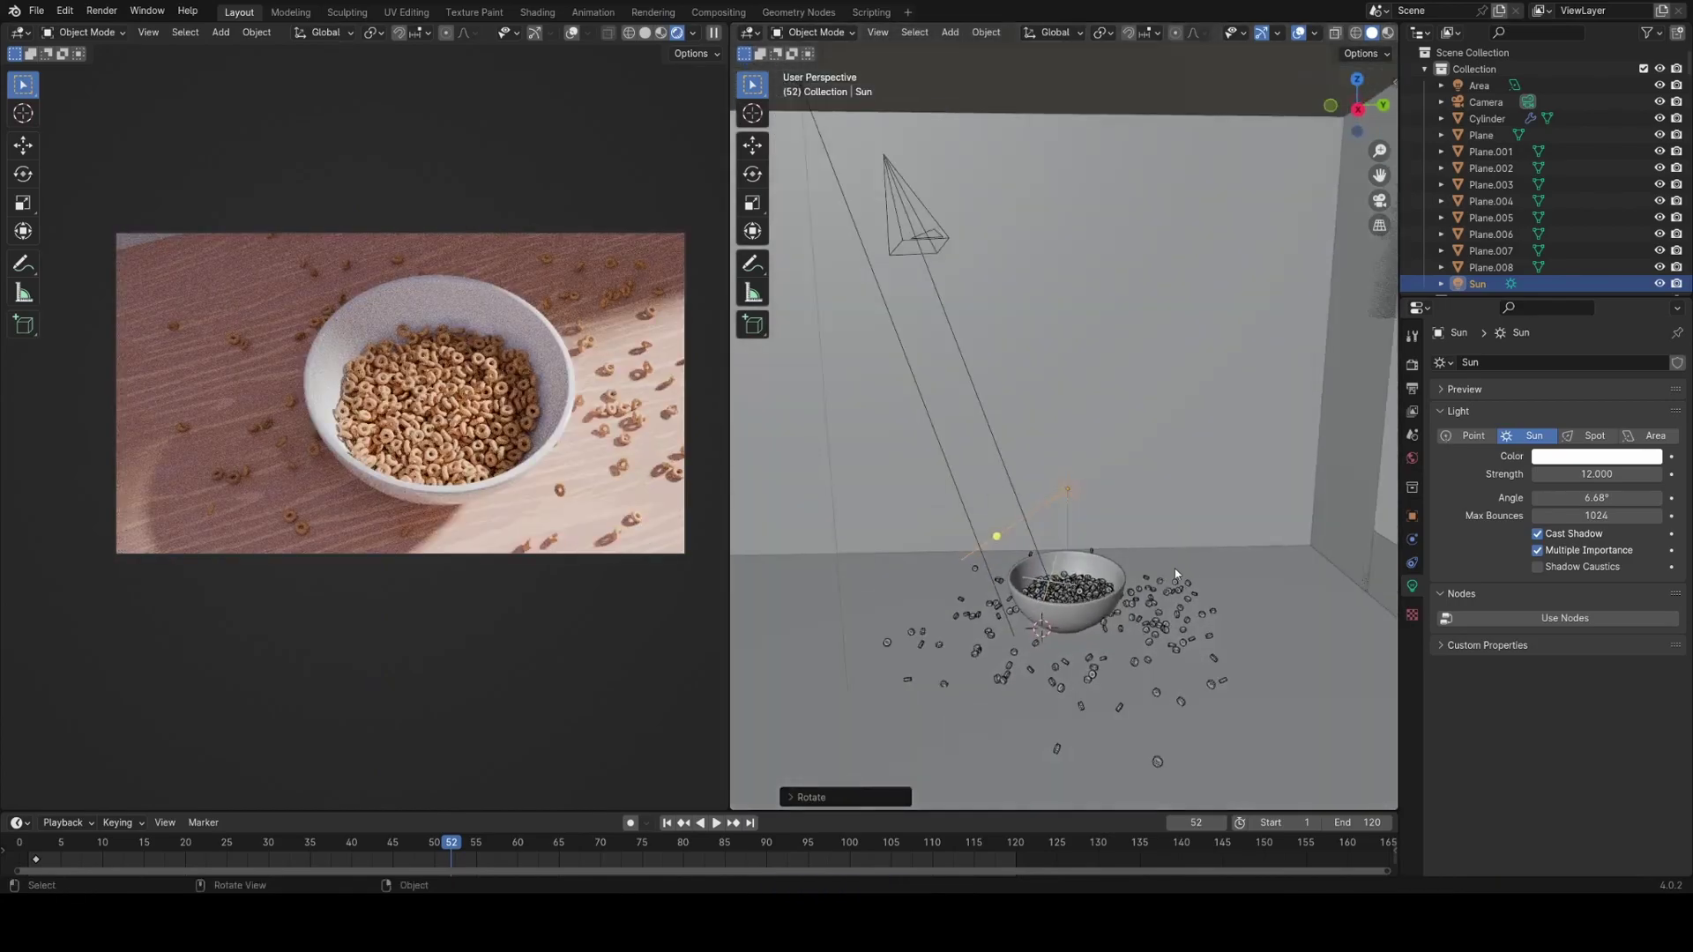
{"action": "key", "text": "r"}
{"action": "key", "text": "x"}
{"action": "key", "text": "x"}
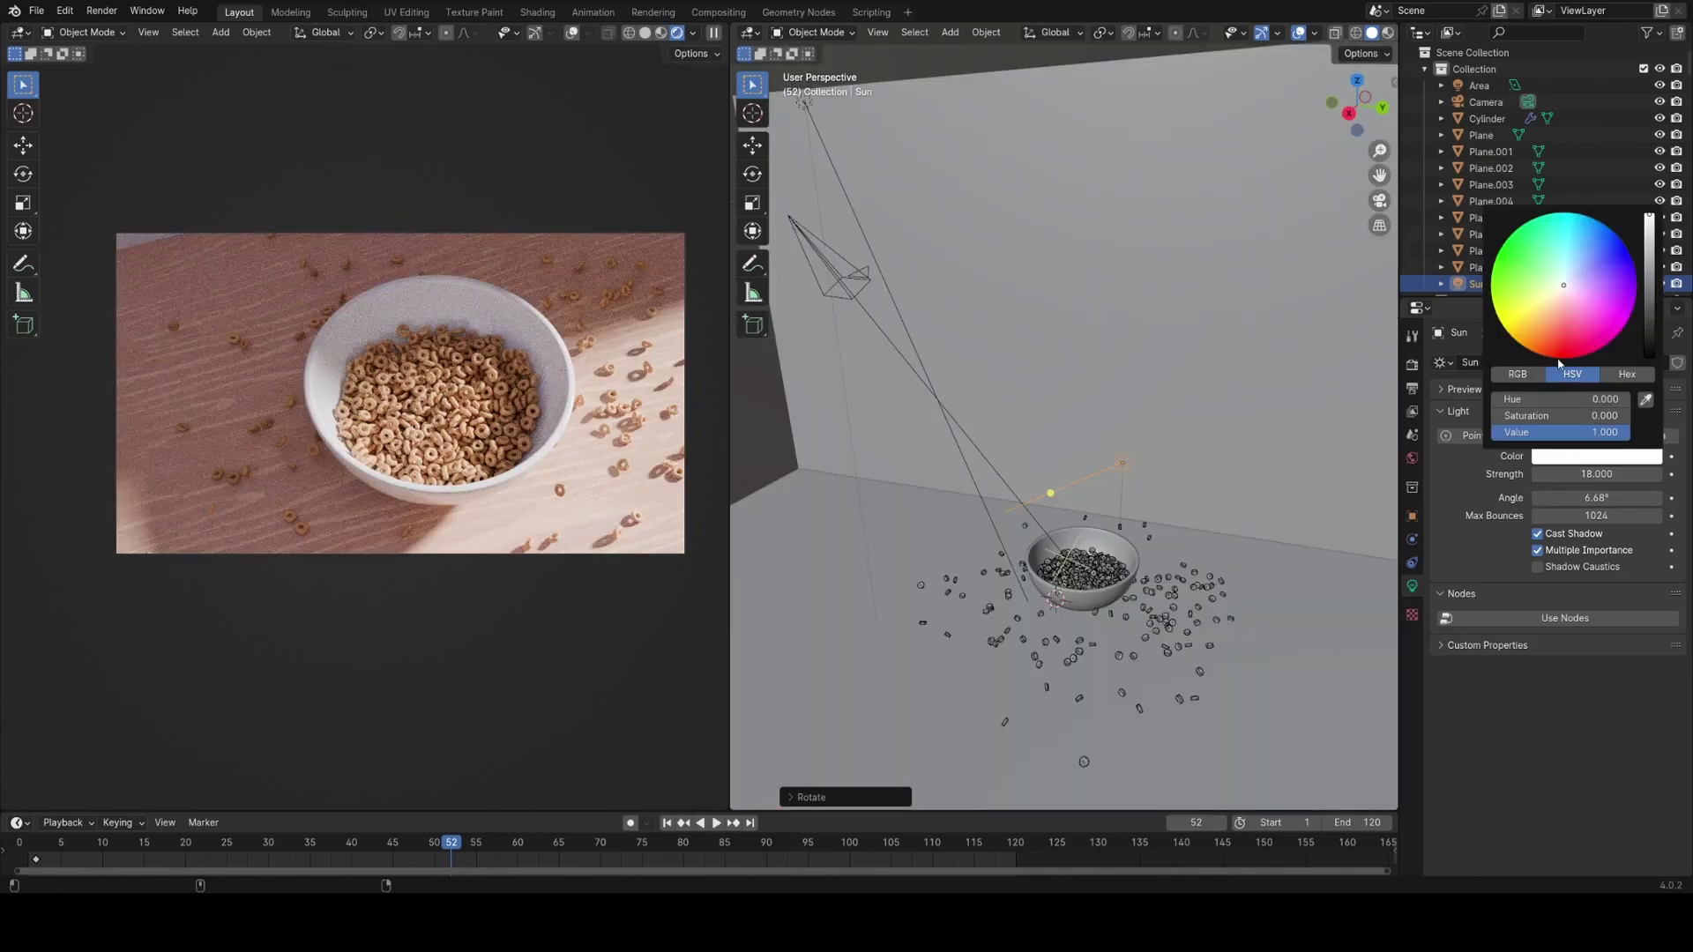
Tint the sun's color slightly warm and give the area light a stronger blue tint.
{"action": "left_click_drag", "start_coordinate": [1561, 295], "coordinate": [1561, 296]}
{"action": "middle_click_drag", "start_coordinate": [1076, 441], "coordinate": [1084, 483]}
{"action": "left_click", "coordinate": [1171, 507]}
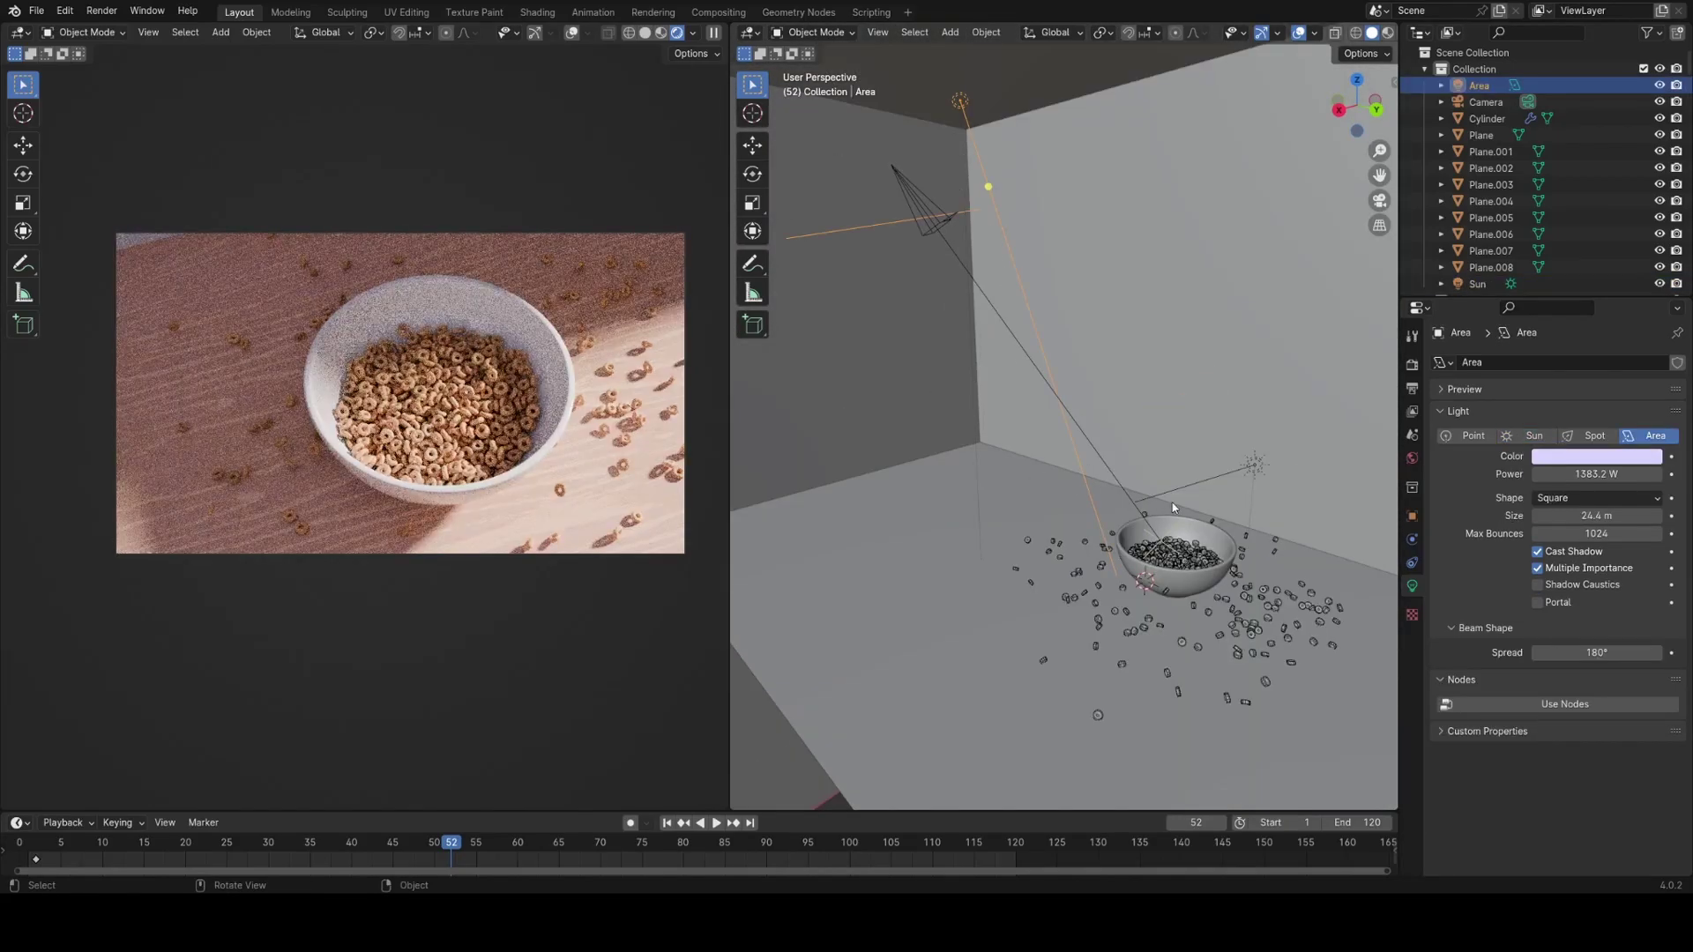
{"action": "left_click", "coordinate": [1592, 467]}
{"action": "left_click_drag", "start_coordinate": [1582, 286], "coordinate": [1589, 276]}
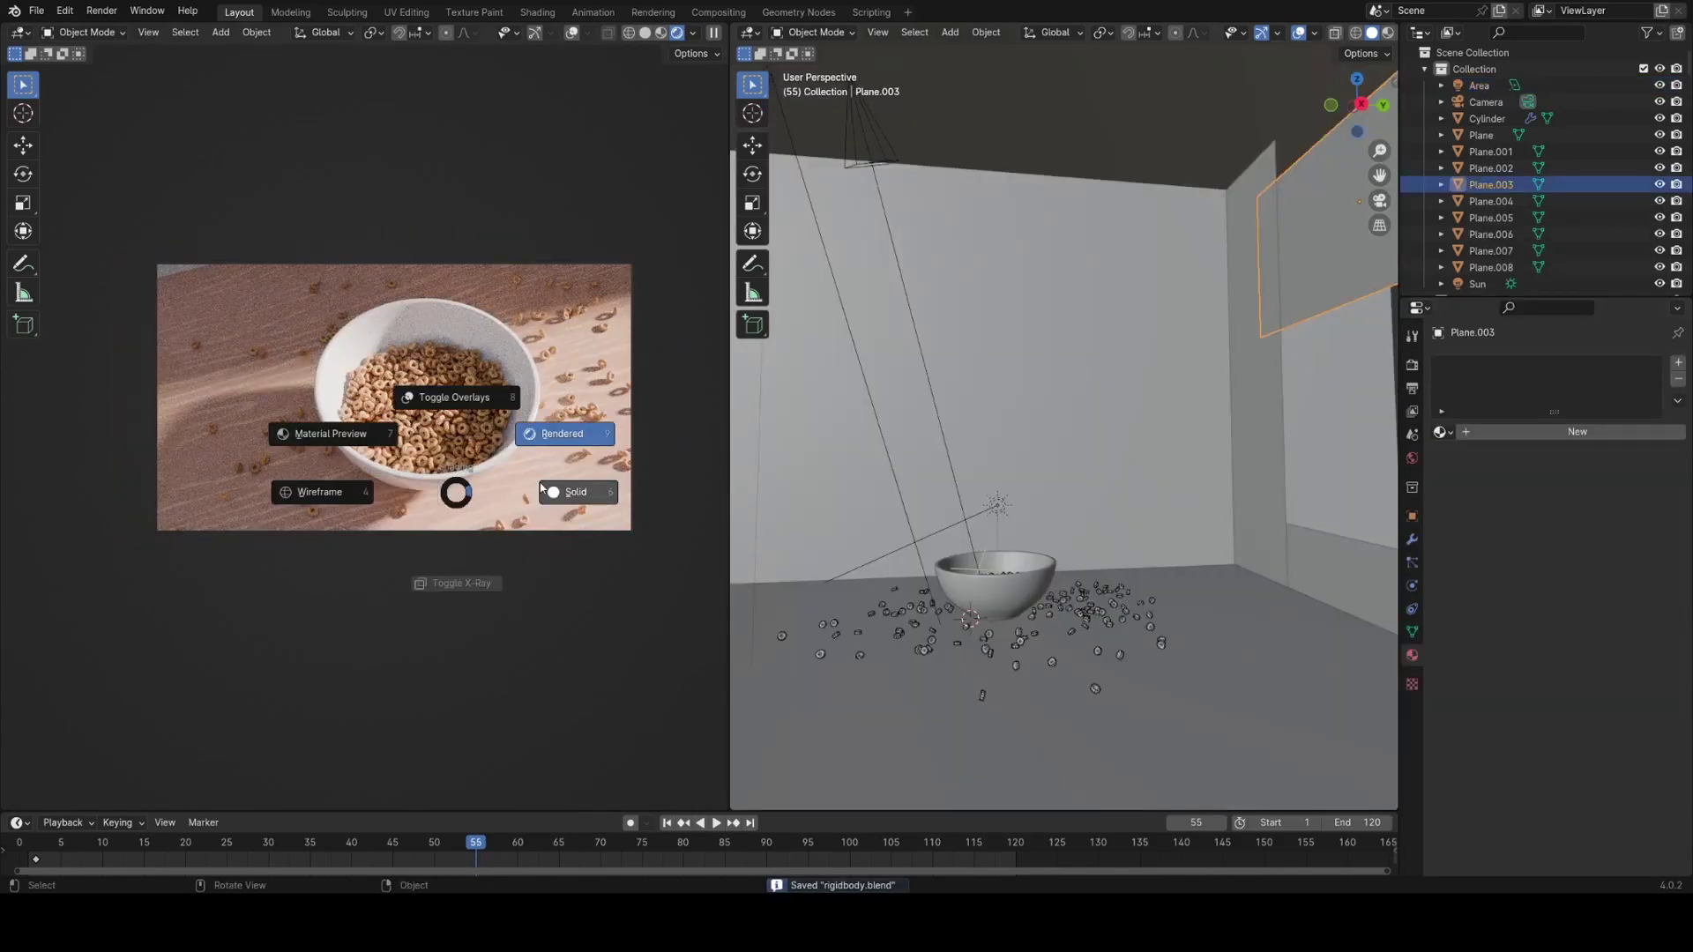
Extend the upper edge of the panel above the window about 1.9 m along Z, and switch the camera viewport to Solid shading.
{"action": "key", "text": "Escape"}
{"action": "middle_click_drag", "start_coordinate": [912, 381], "coordinate": [1102, 406]}
{"action": "key", "text": "Tab"}
{"action": "left_click", "coordinate": [1089, 231]}
{"action": "key", "text": "g"}
{"action": "left_click", "coordinate": [1089, 196]}
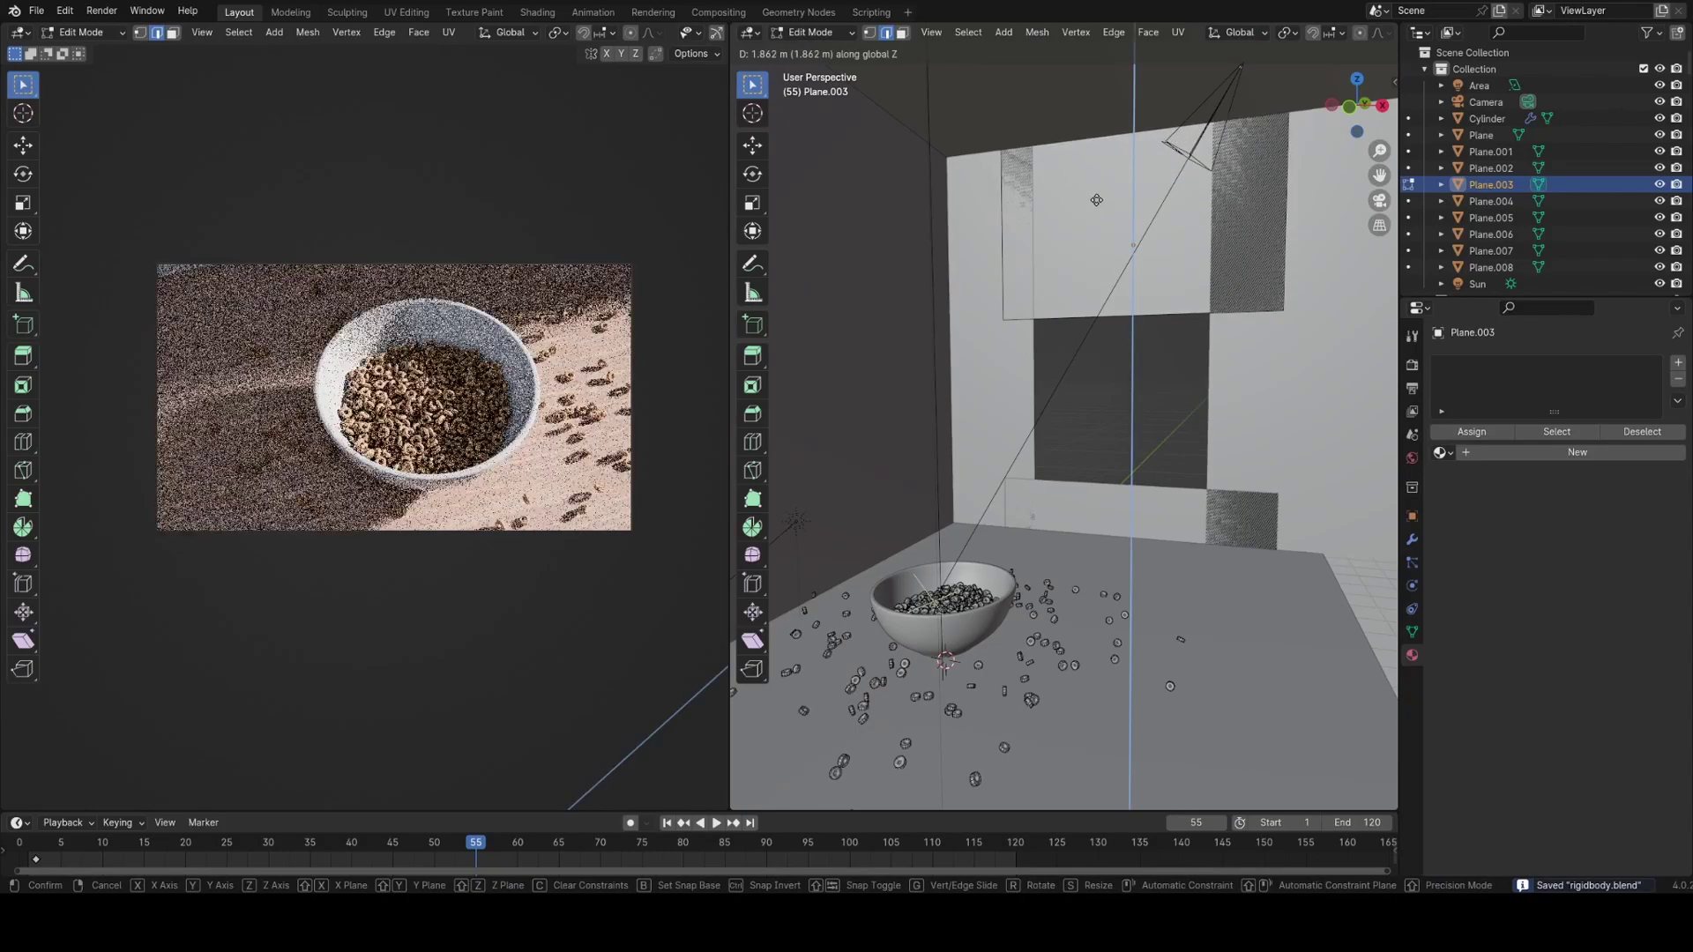
{"action": "key", "text": "Tab"}
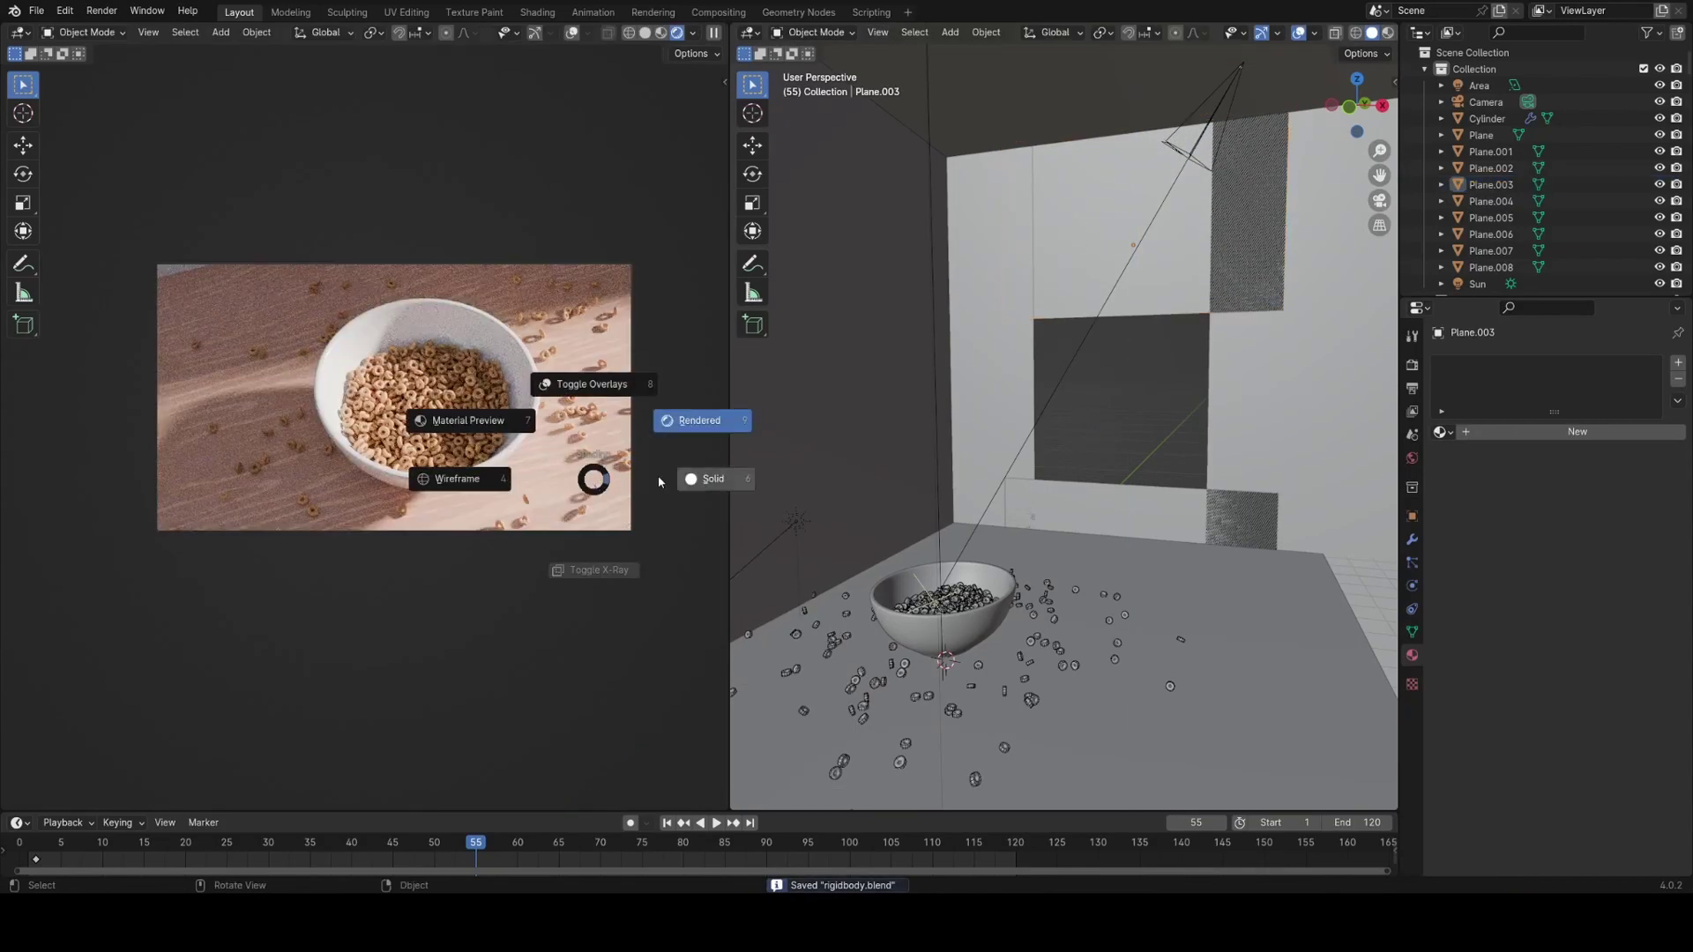
{"action": "left_click", "coordinate": [658, 480]}
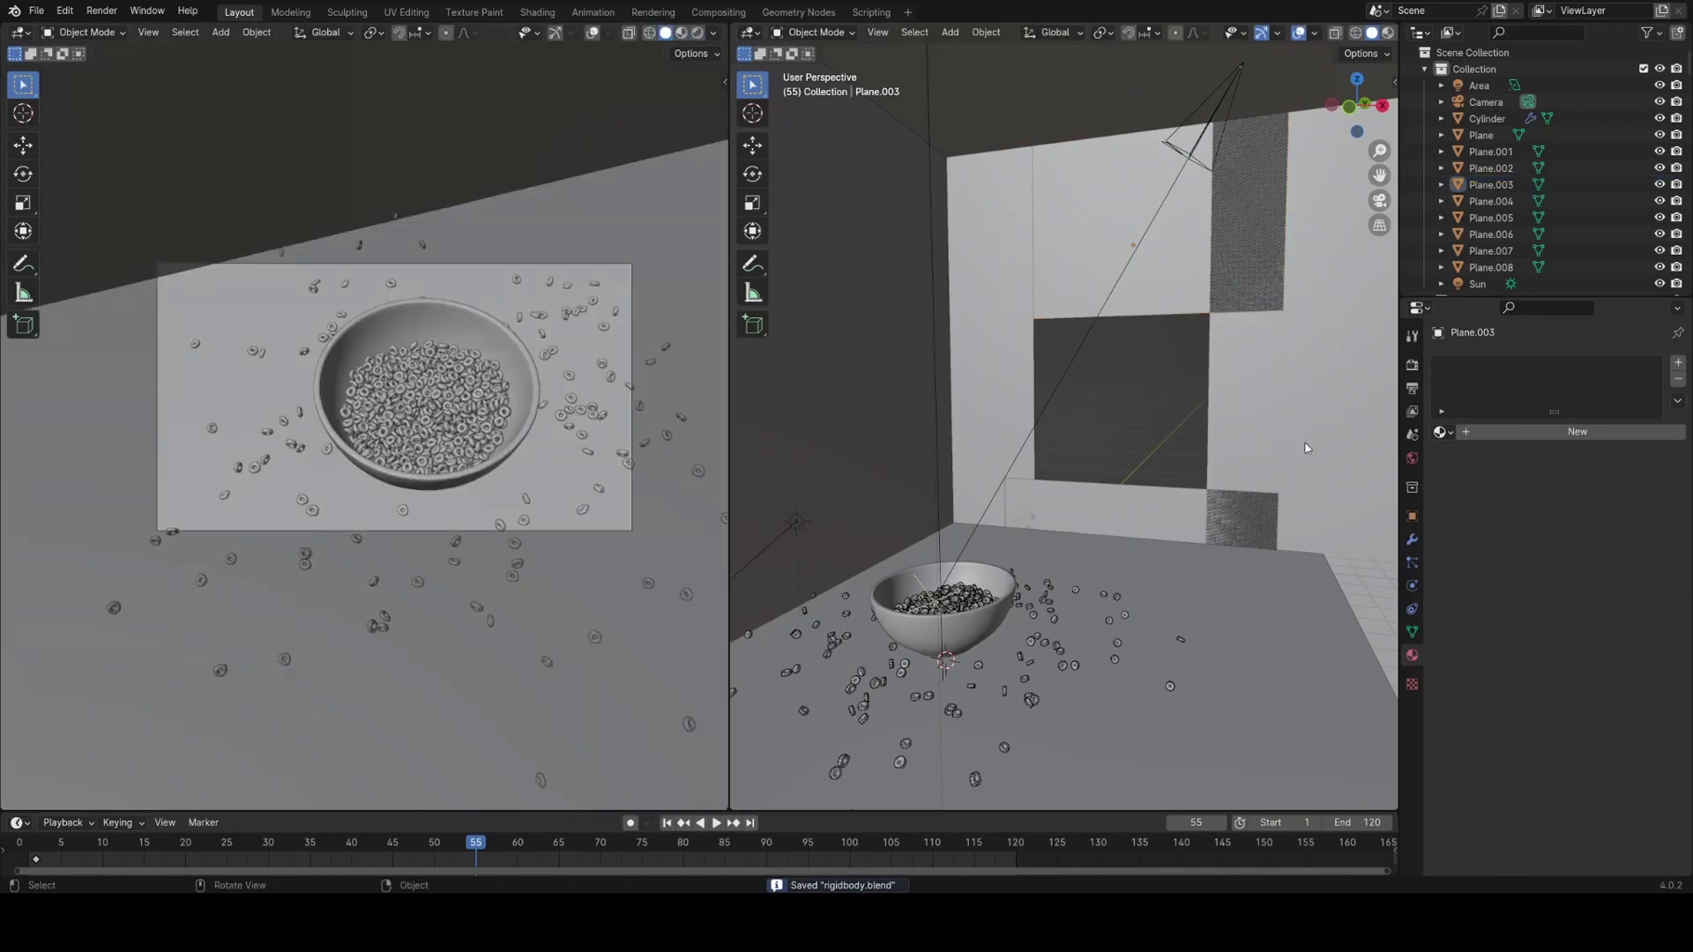